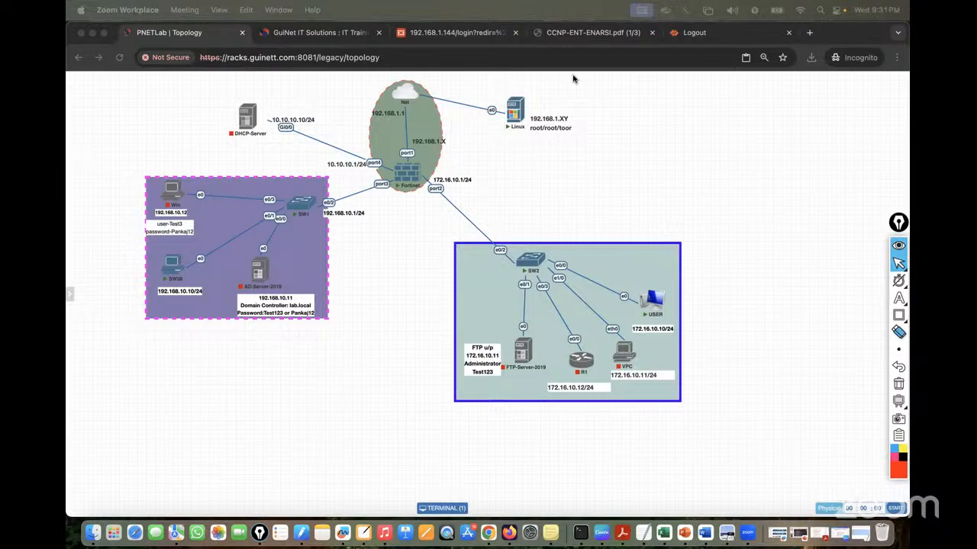
Move the FortiGate 192.168.1.144 login tab next to the PNETLab Topology tab
drag(467, 36, 337, 39)
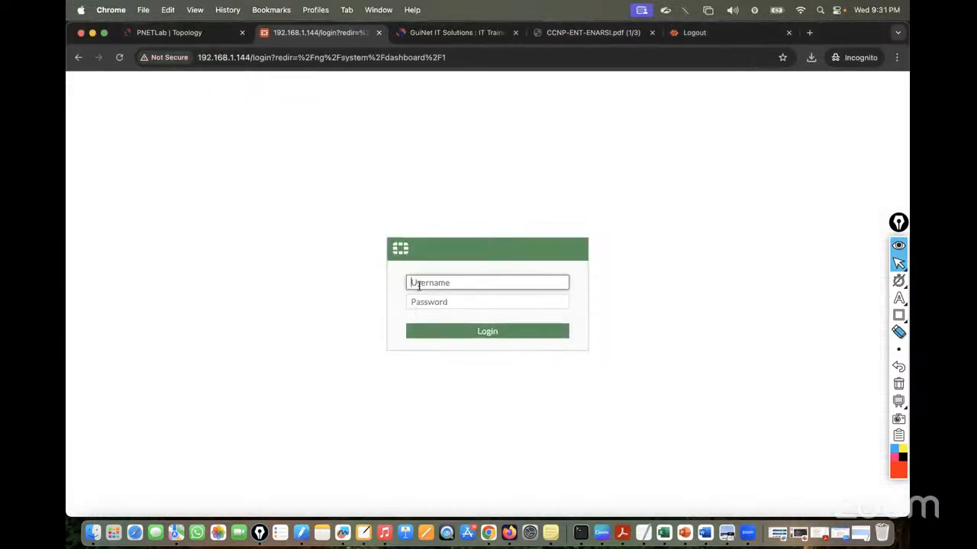
Log in with the admin account and its password, postpone setup, and dismiss the FortiOS 7.0.0 overview
text(admin)
key(Tab)
text(admi)
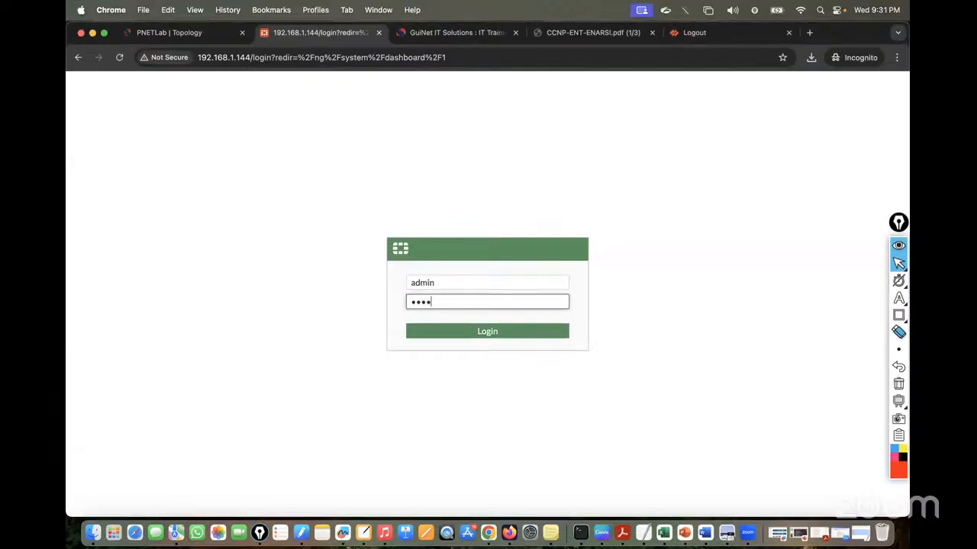
text(n)
key(Return)
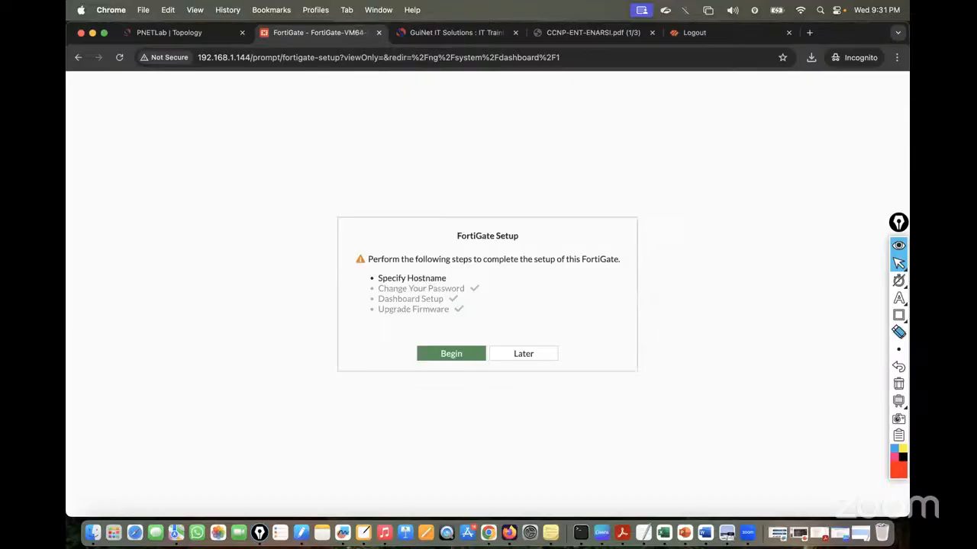
click(524, 355)
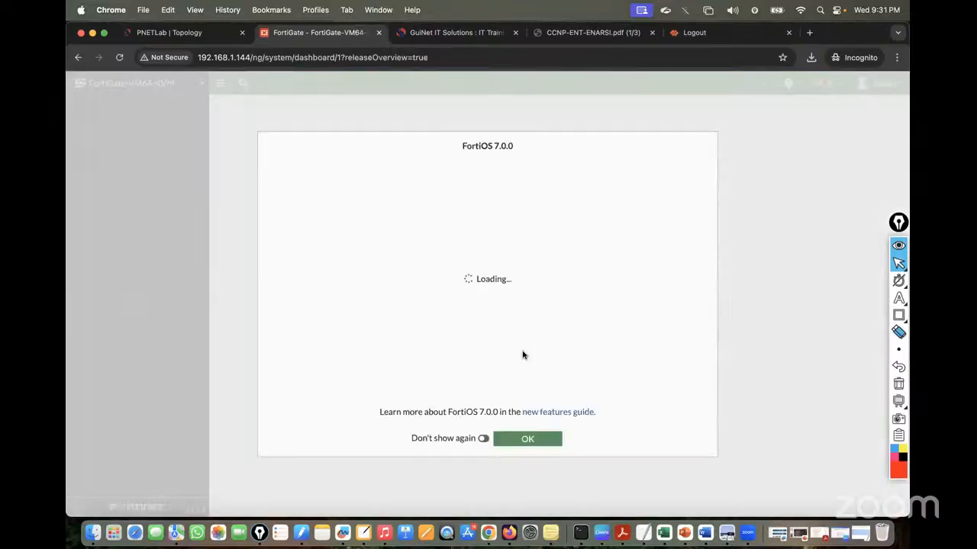
click(543, 440)
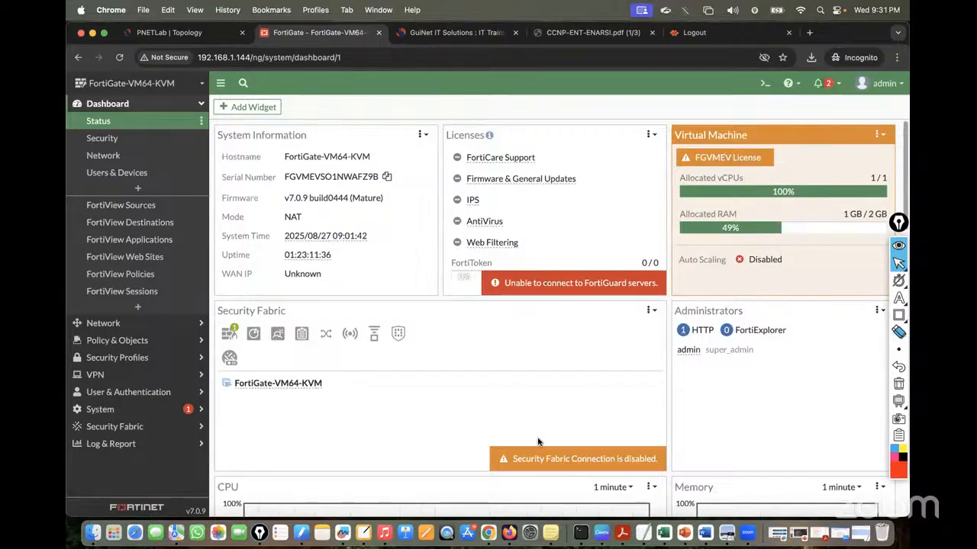
Collapse the Dashboard section in the sidebar, expanding and folding it once more
click(167, 104)
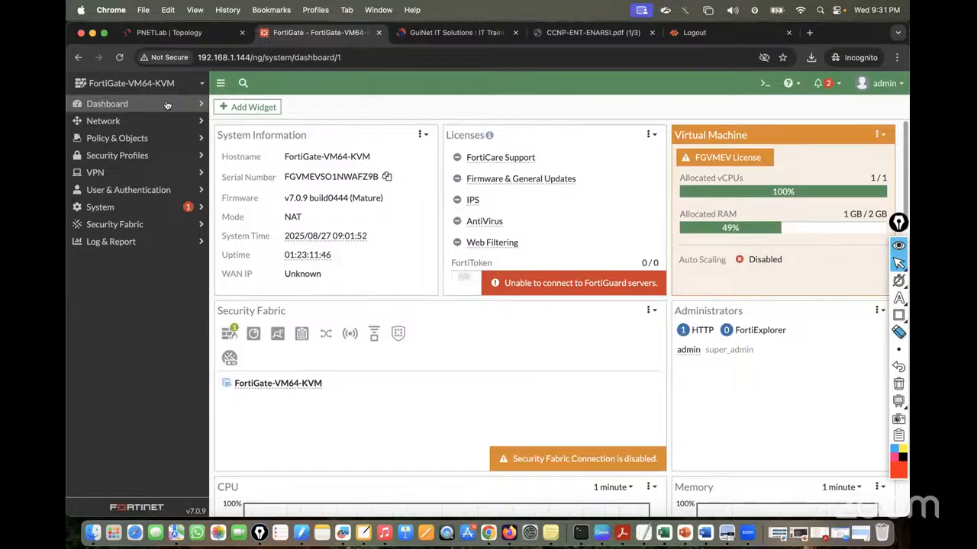
click(168, 105)
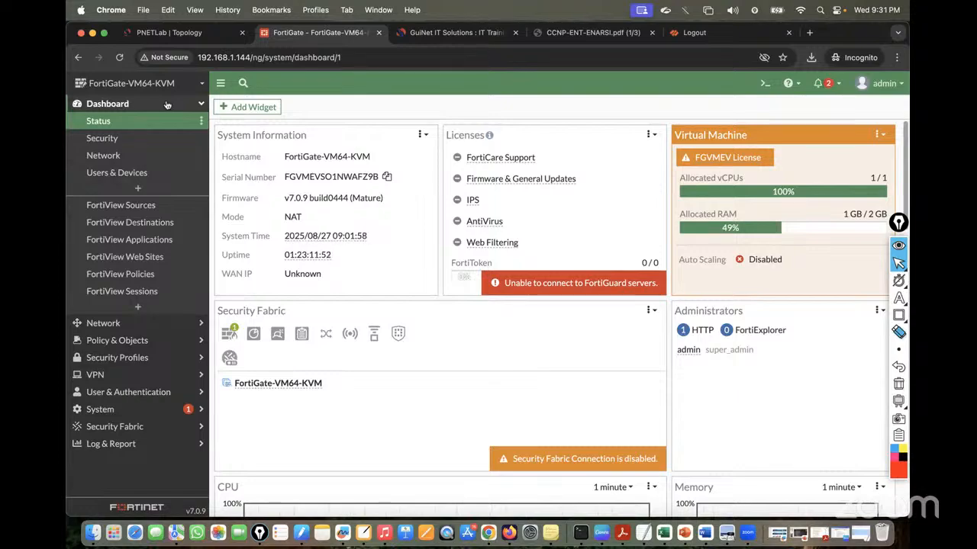
click(167, 105)
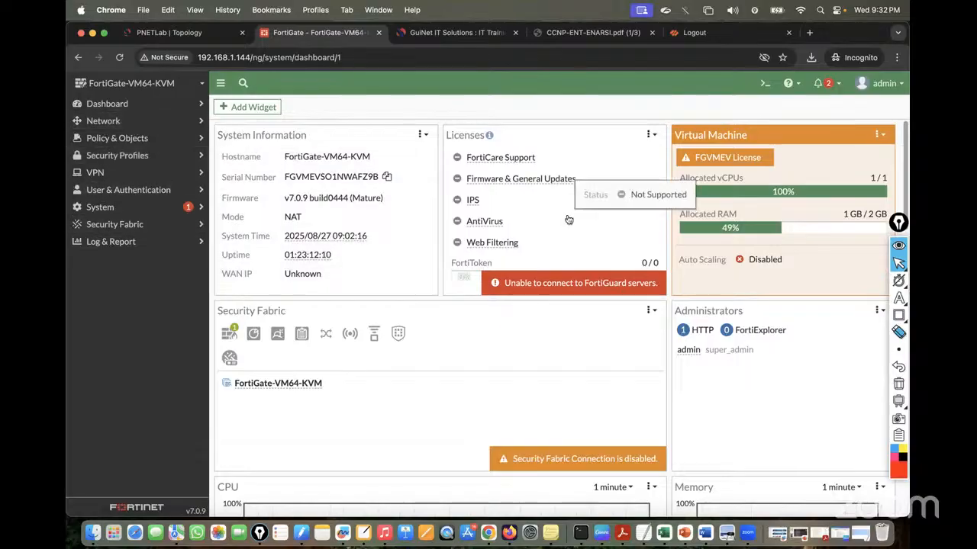
Draw boxes around the Dashboard, Network–Security Fabric and Log & Report sections, then erase them
mouse_move(899, 317)
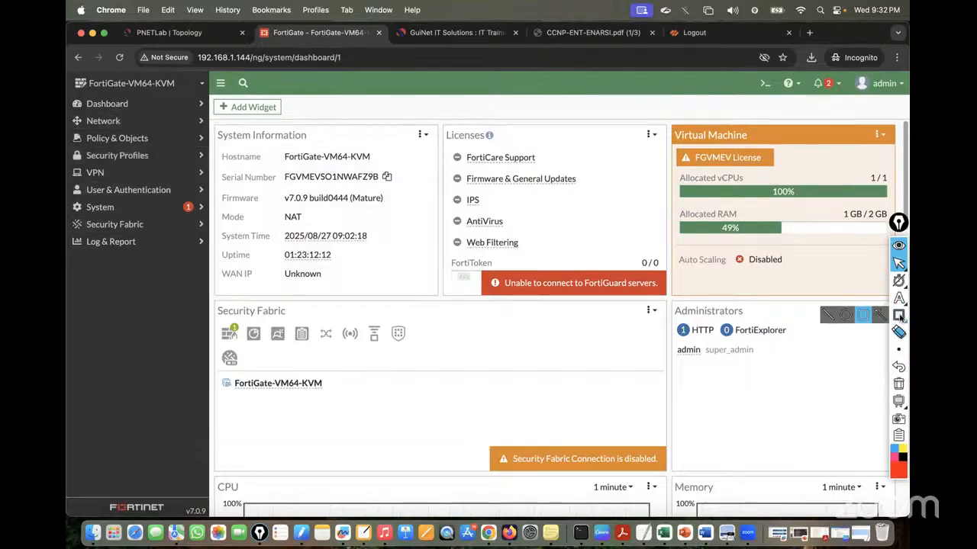
click(863, 315)
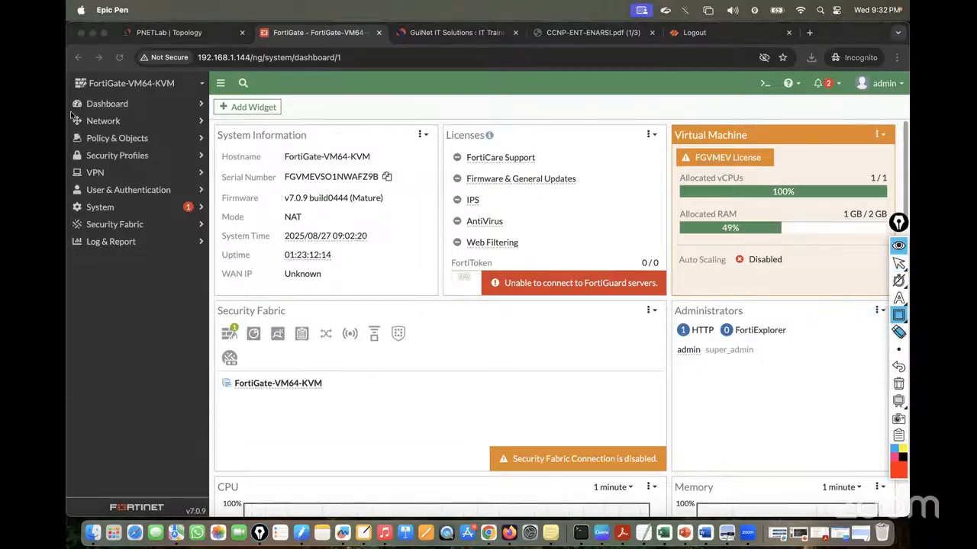
mouse_move(71, 113)
mouse_down()
mouse_move(163, 232)
mouse_move(206, 238)
mouse_up()
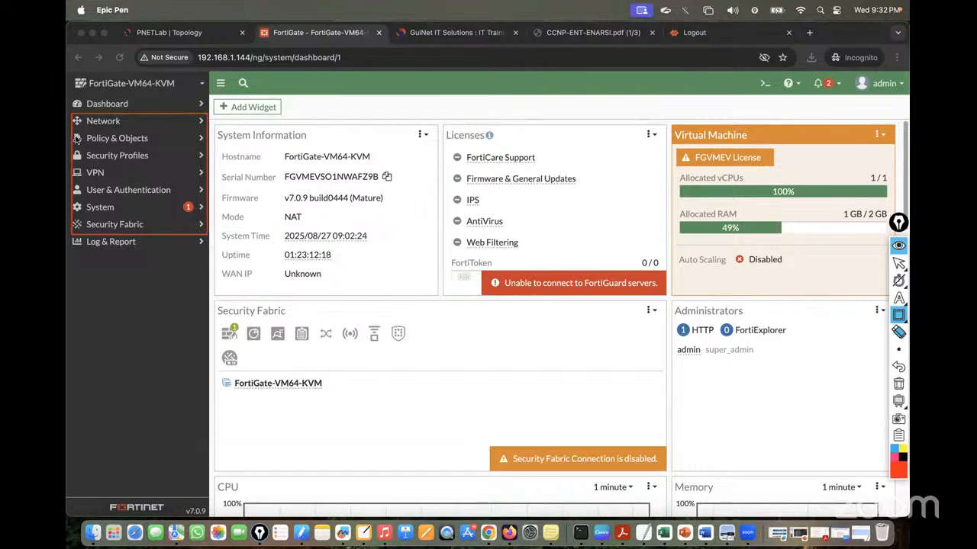
drag(72, 97, 142, 113)
drag(67, 238, 144, 258)
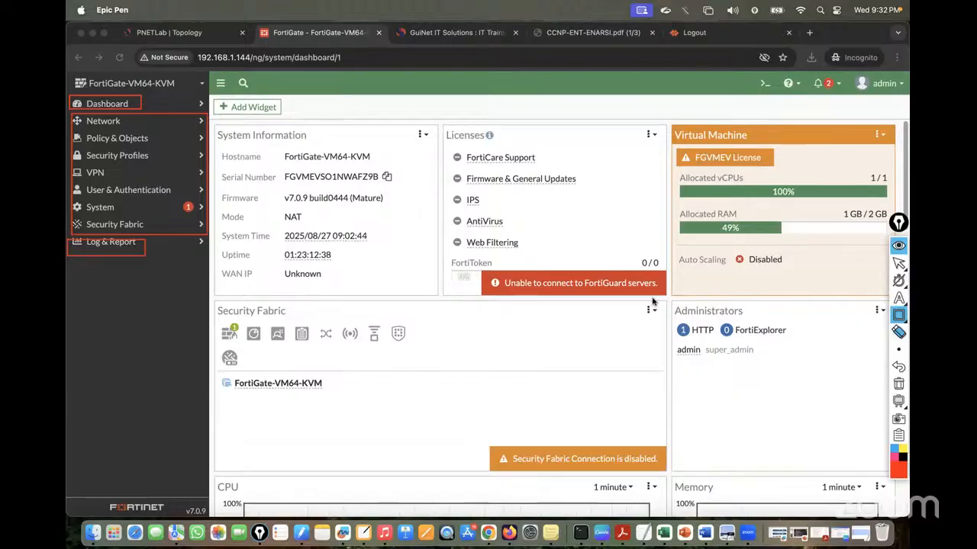
click(898, 384)
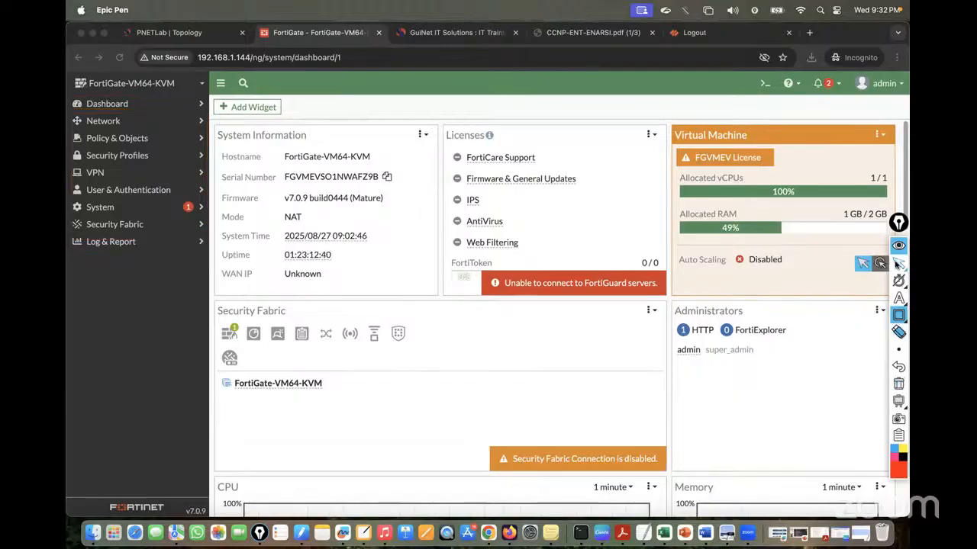
click(898, 263)
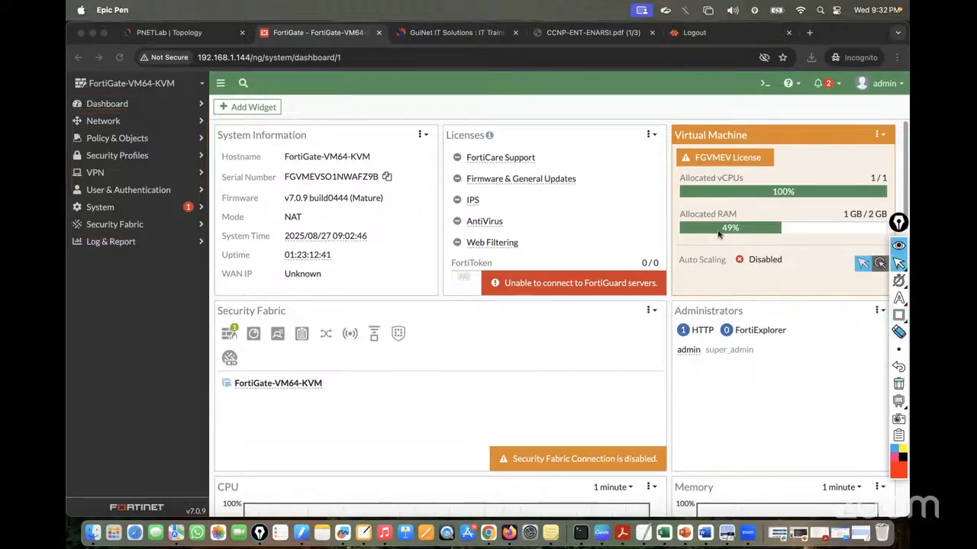
Expand Network and freehand-mark Interfaces, DNS, SD-WAN and Packet Capture in its list
click(127, 124)
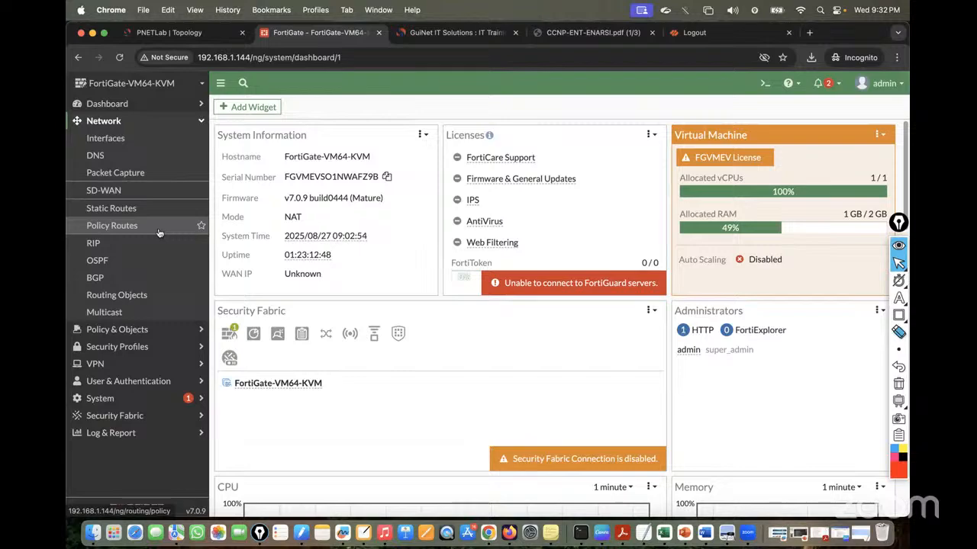
mouse_move(899, 300)
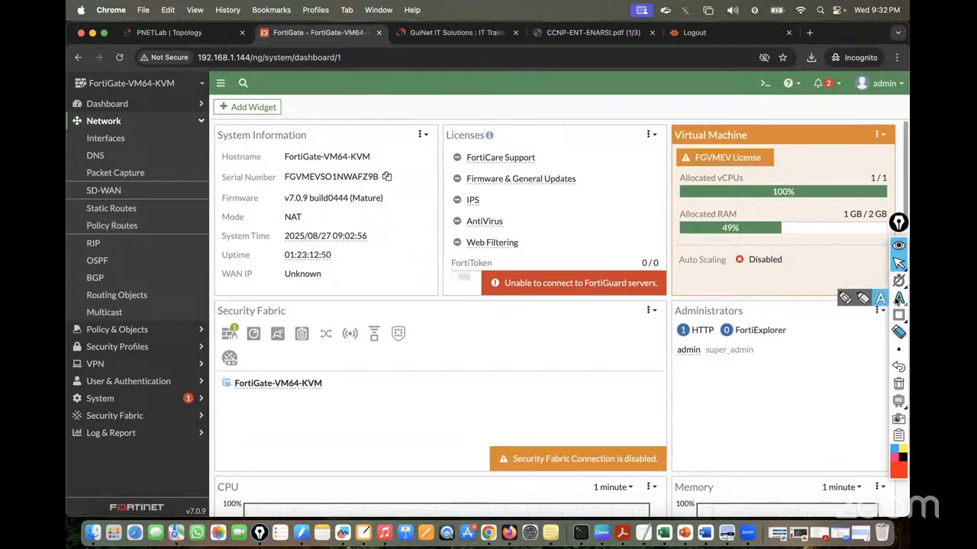
click(846, 297)
drag(134, 188, 186, 155)
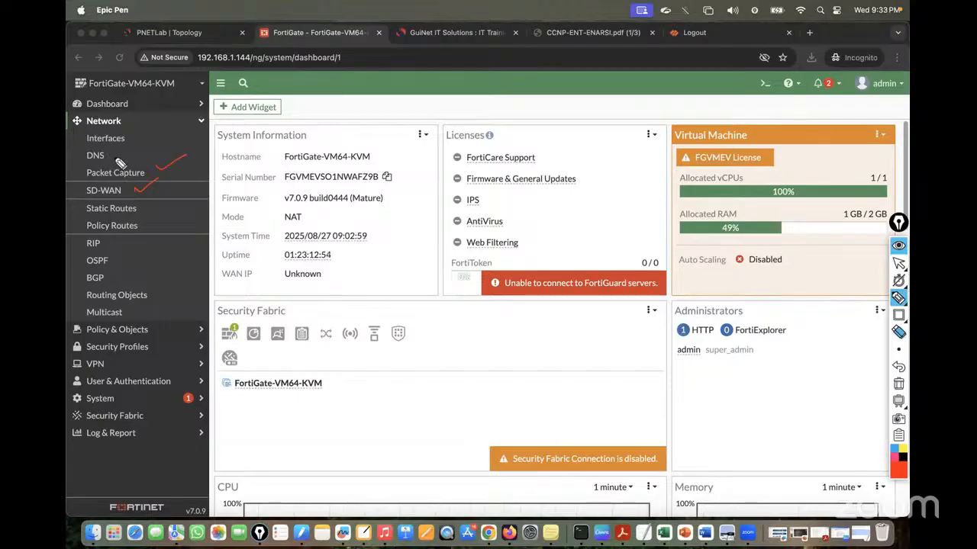
mouse_move(109, 156)
mouse_down()
mouse_move(129, 149)
mouse_move(147, 119)
mouse_move(171, 190)
mouse_move(173, 301)
mouse_move(111, 316)
mouse_up()
drag(150, 133, 169, 131)
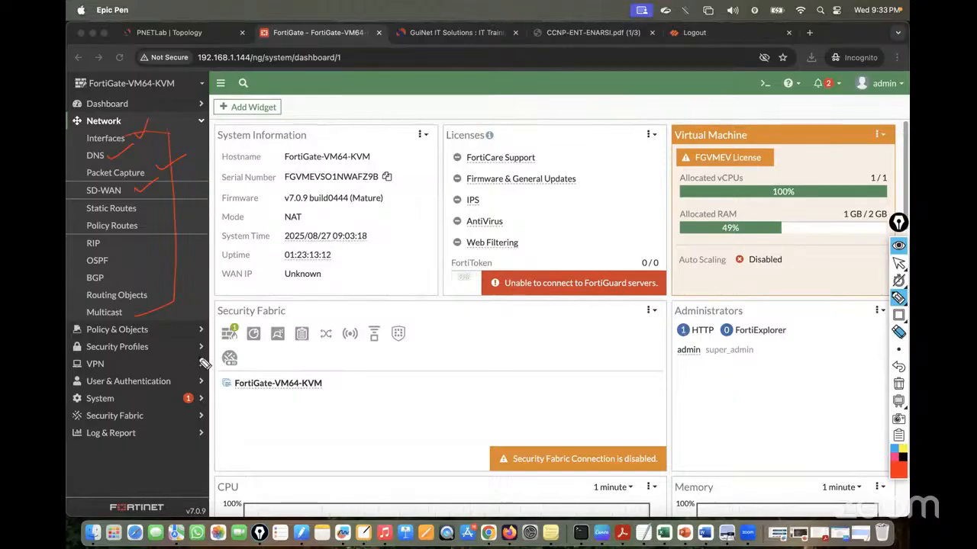
mouse_move(71, 131)
mouse_down()
mouse_move(84, 128)
mouse_move(90, 149)
mouse_up()
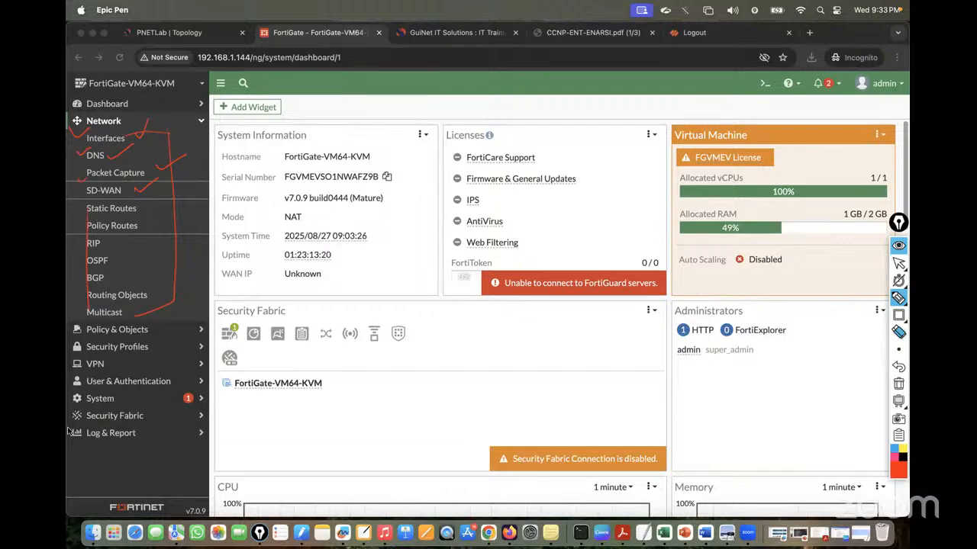
Clear the annotations and swap the expanded Network section for Policy & Objects
click(898, 384)
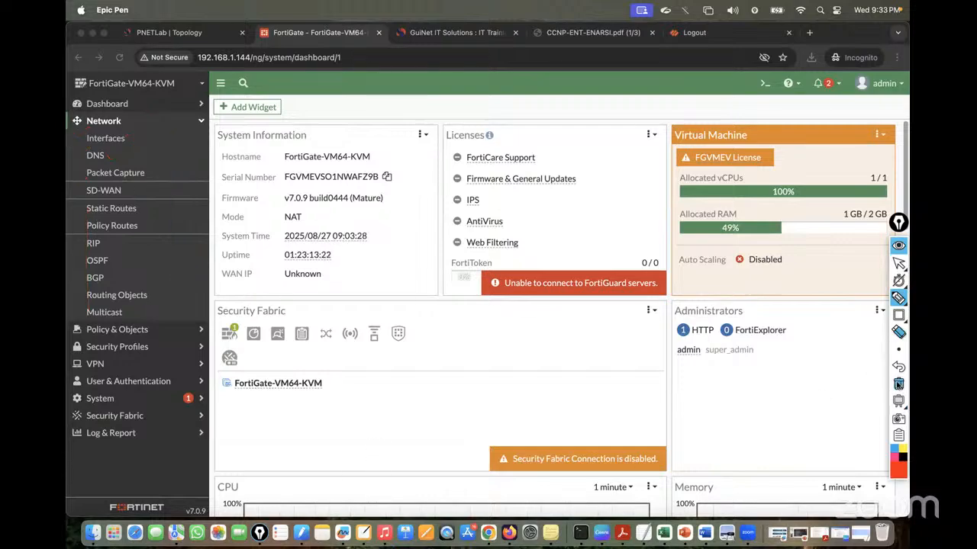
click(898, 263)
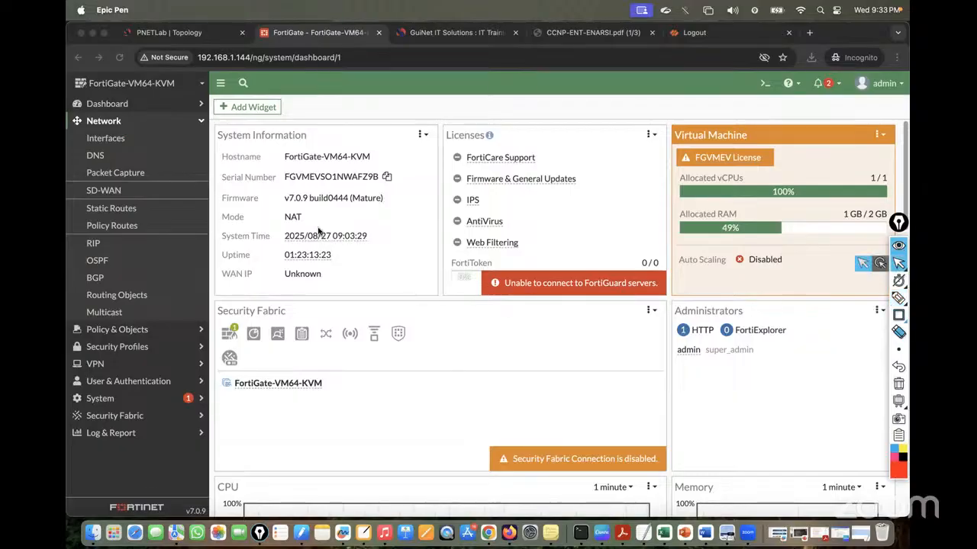
click(133, 122)
click(124, 140)
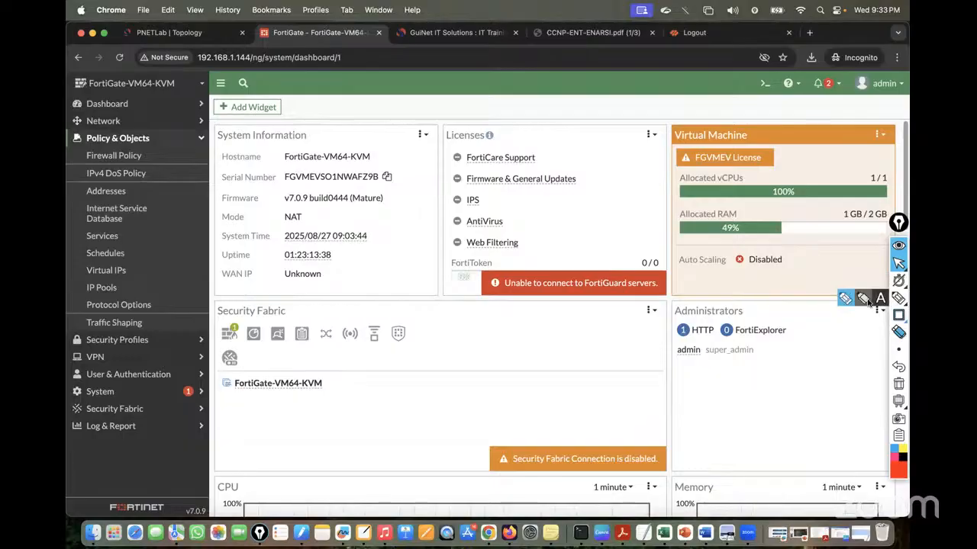
Tick Addresses, Internet Service Database, Services and Schedules, and loop around the Policy & Objects pages
click(898, 297)
drag(135, 189, 156, 180)
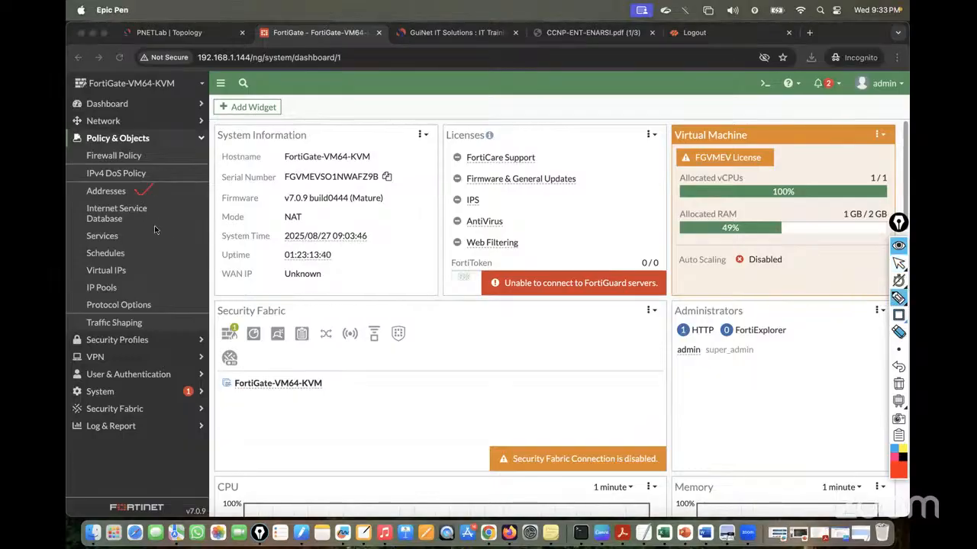
drag(143, 219, 173, 199)
drag(122, 231, 145, 219)
mouse_move(136, 261)
mouse_down()
mouse_move(143, 250)
mouse_move(143, 275)
mouse_move(164, 296)
mouse_up()
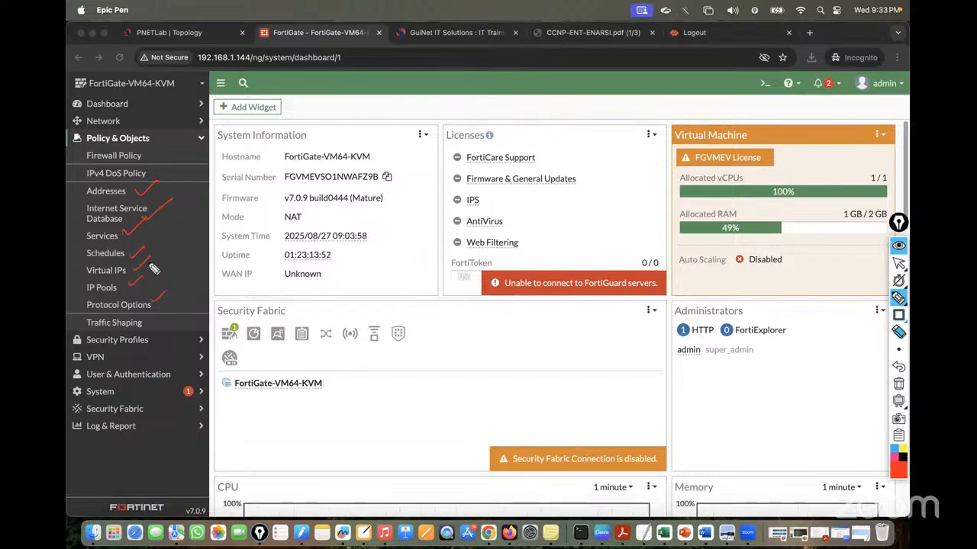
mouse_move(144, 153)
mouse_down()
mouse_move(80, 200)
mouse_move(75, 267)
mouse_move(88, 312)
mouse_move(196, 276)
mouse_move(168, 161)
mouse_move(129, 152)
mouse_up()
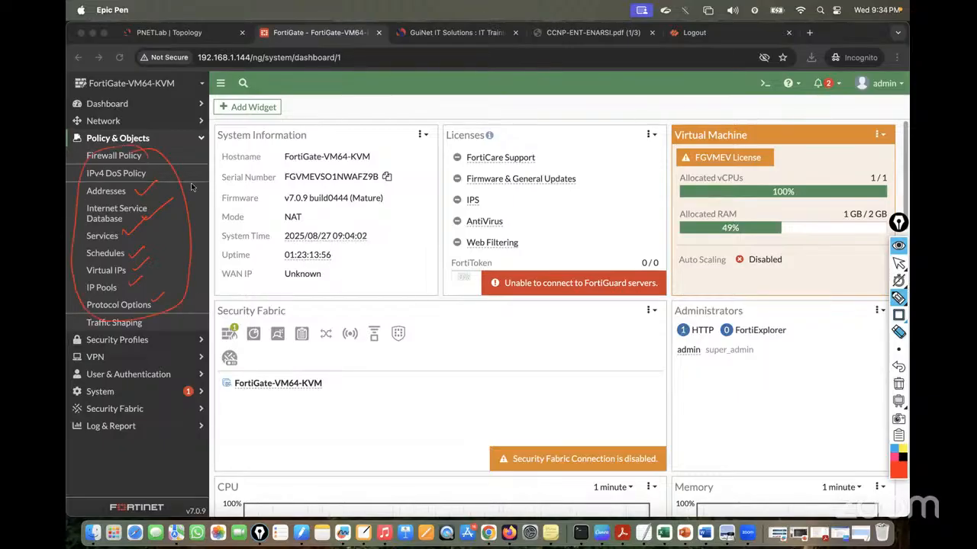
mouse_move(180, 196)
mouse_down()
mouse_move(251, 175)
mouse_move(282, 147)
mouse_move(303, 149)
mouse_move(315, 200)
mouse_up()
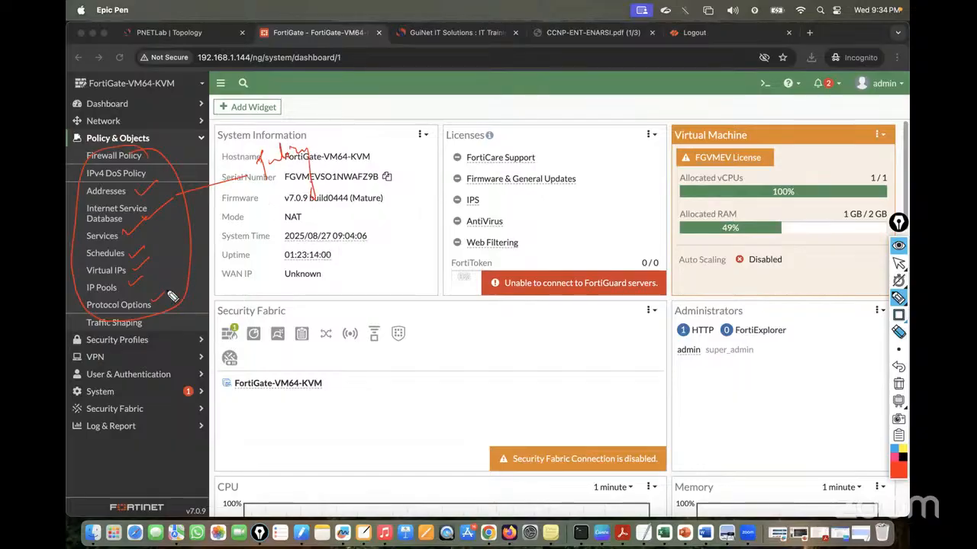
Cross out Network, circle AntiVirus/Web Filtering and Security Profiles, and jot a network-layers note
mouse_move(141, 119)
mouse_down()
mouse_move(154, 121)
mouse_move(151, 130)
mouse_move(182, 168)
mouse_up()
drag(186, 157, 187, 175)
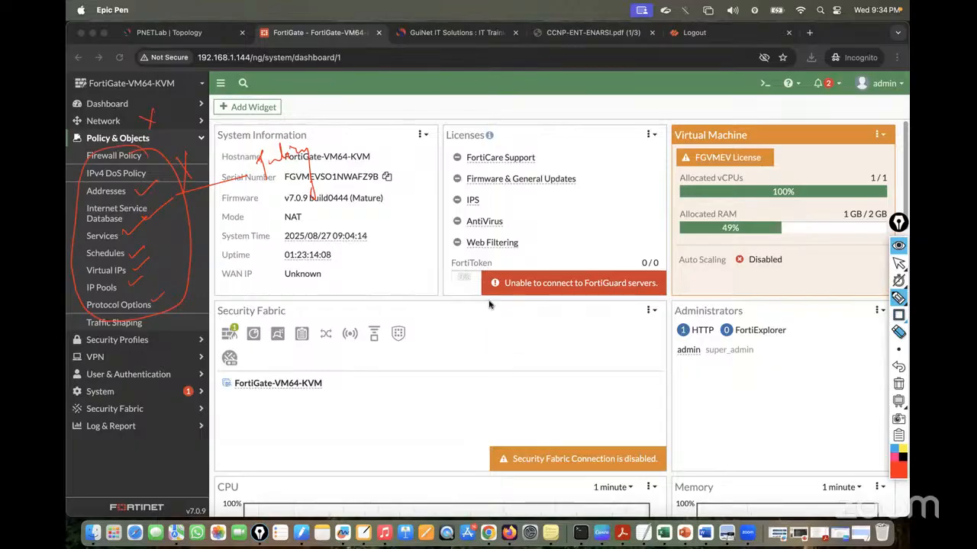
mouse_move(614, 186)
mouse_down()
mouse_move(372, 291)
mouse_move(561, 244)
mouse_move(592, 224)
mouse_up()
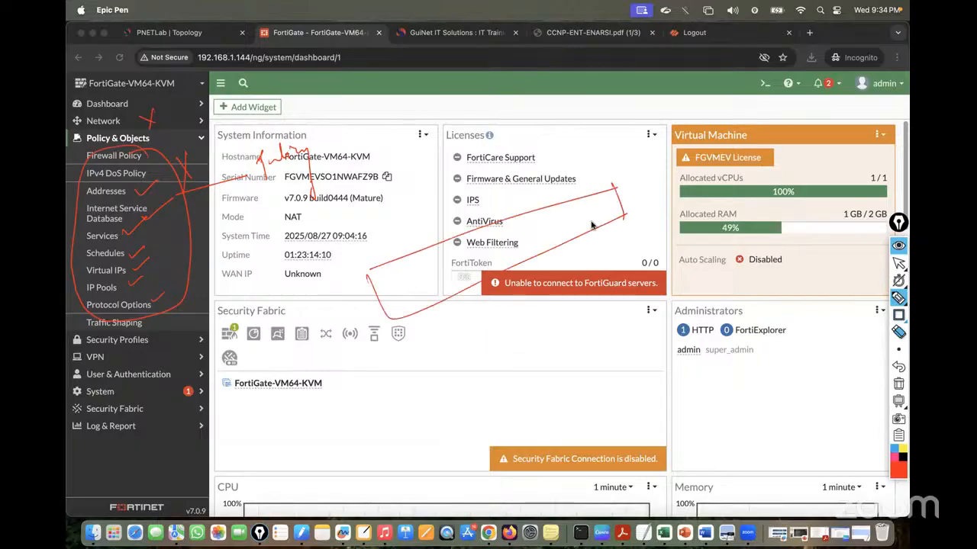
mouse_move(392, 290)
mouse_down()
mouse_move(394, 302)
mouse_move(418, 285)
mouse_up()
drag(425, 271, 641, 189)
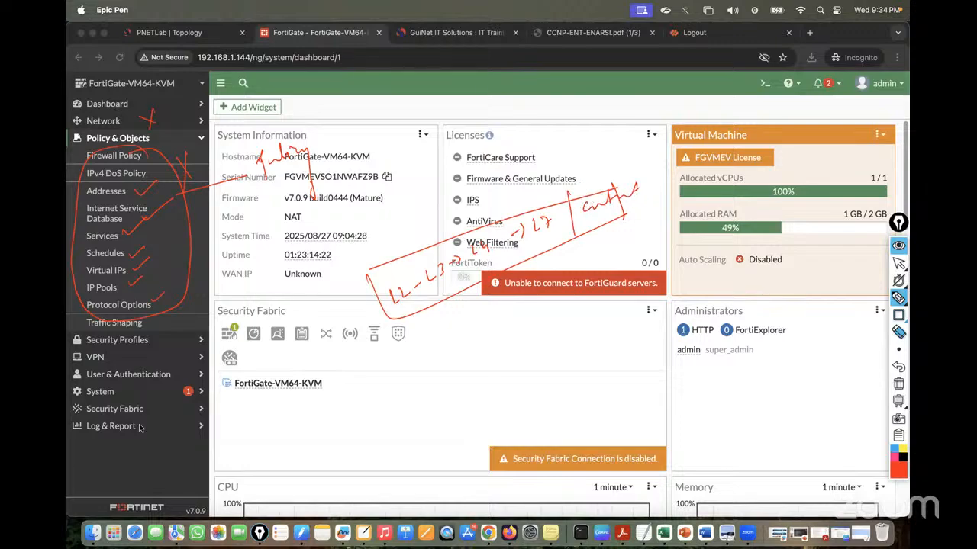
drag(78, 356, 69, 349)
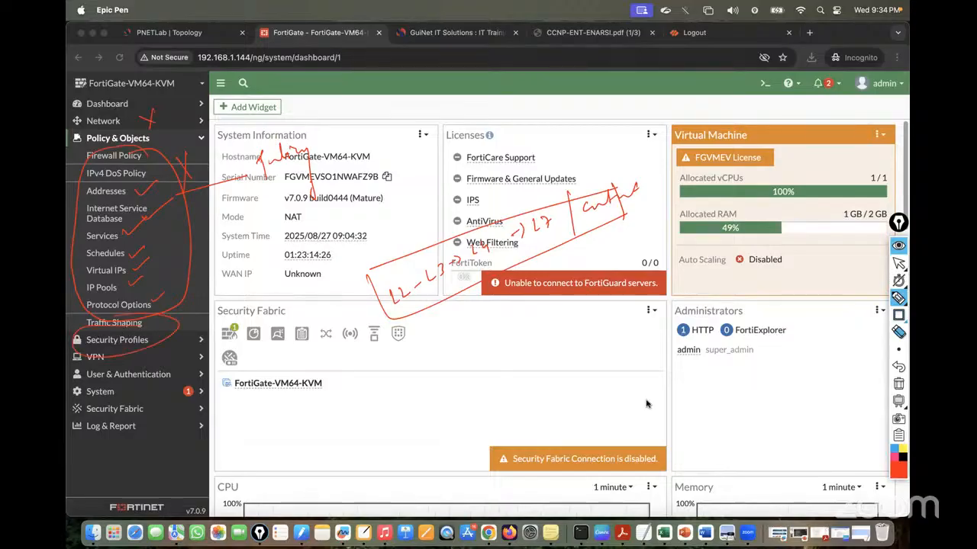
Erase all annotations and collapse the Policy & Objects section
click(898, 384)
click(898, 263)
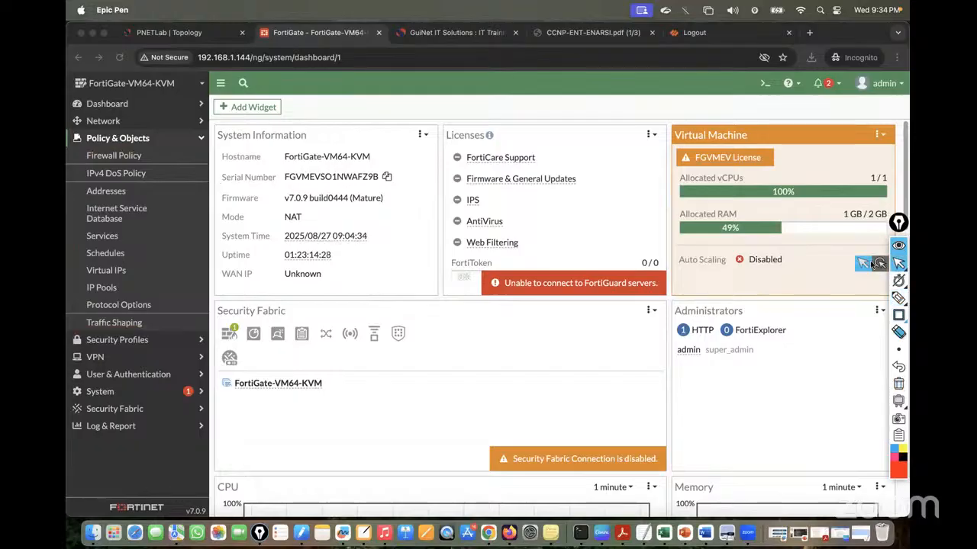
click(201, 142)
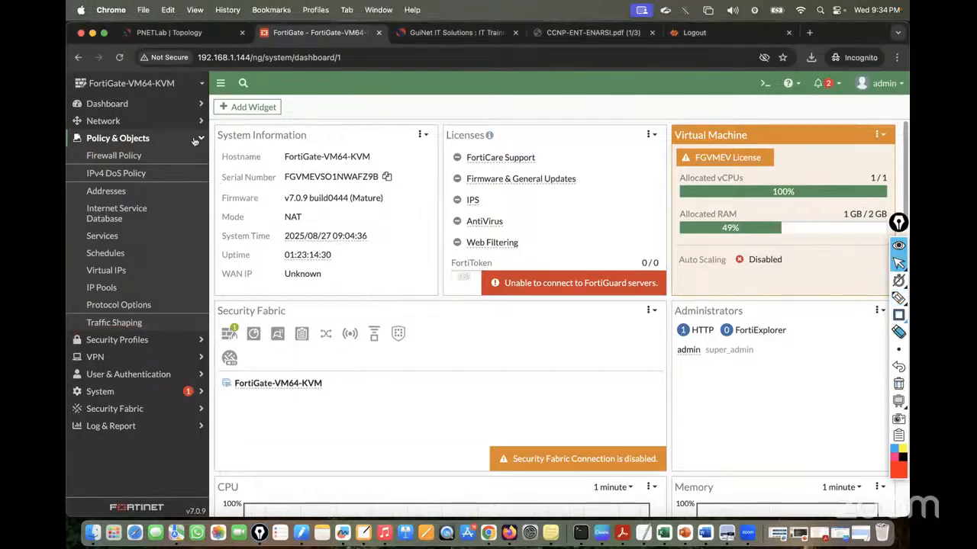
click(201, 139)
Browse Security Profiles, VPN and User & Authentication, then open System > Feature Visibility
click(177, 156)
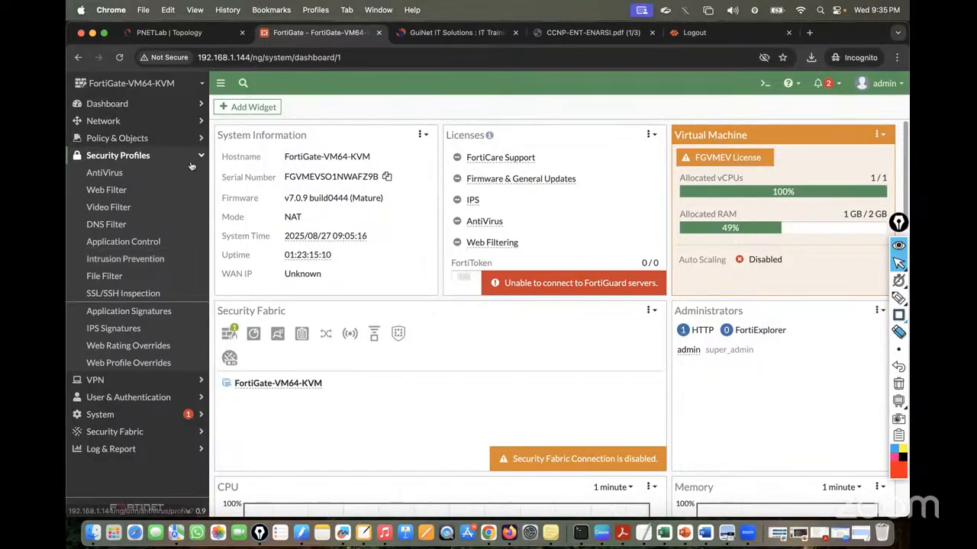
click(118, 156)
click(125, 173)
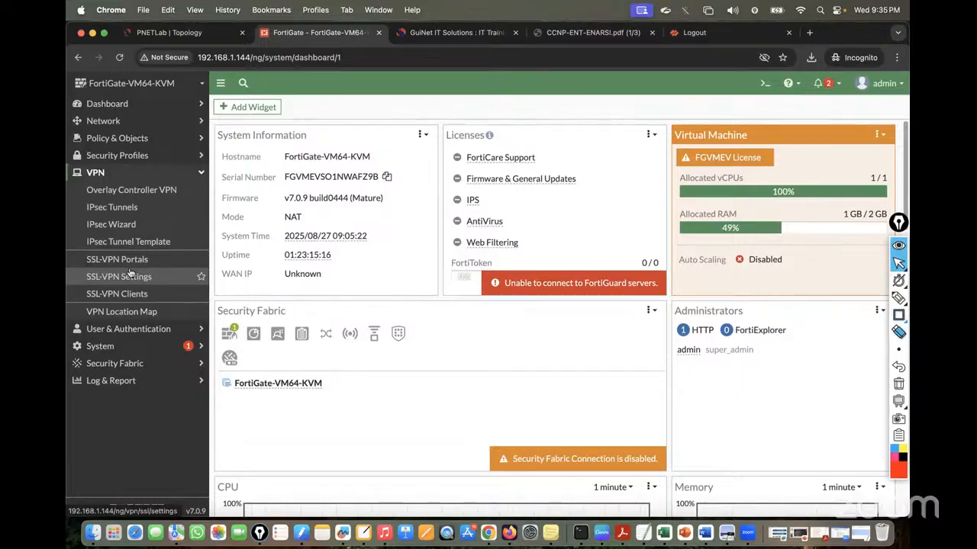
click(172, 173)
click(149, 190)
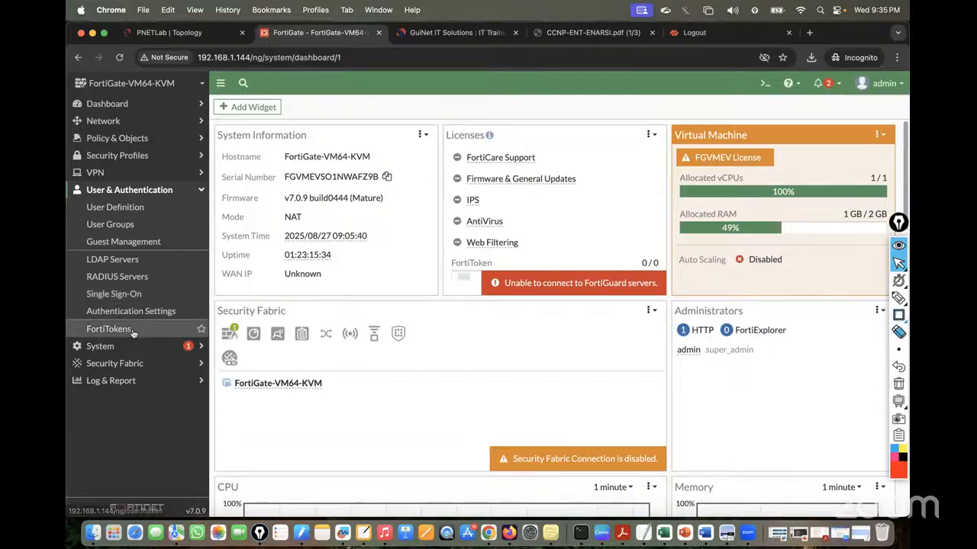
click(182, 191)
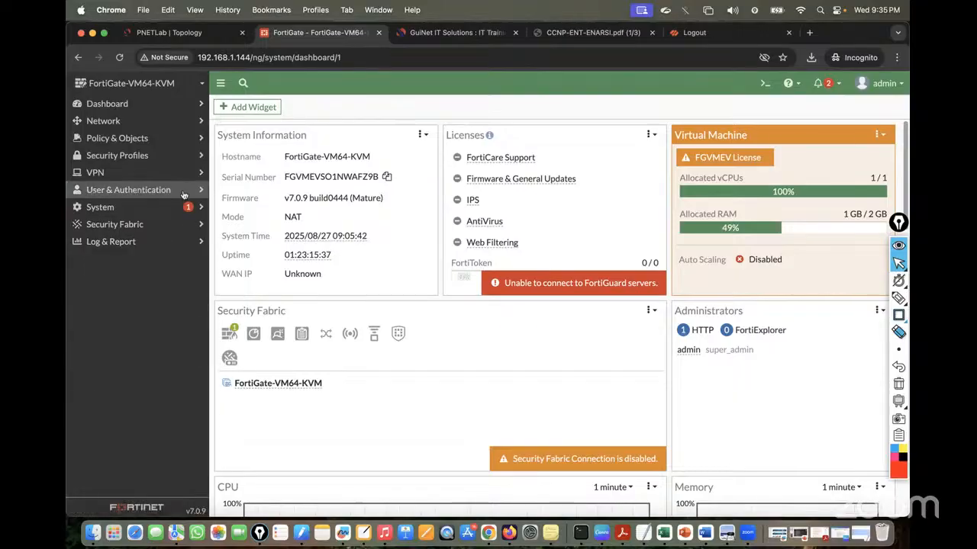
click(130, 211)
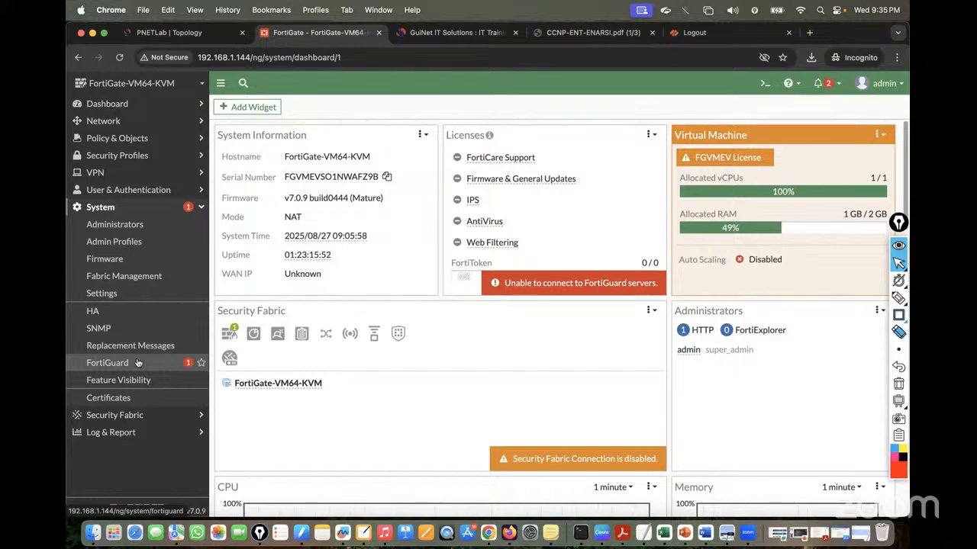
click(122, 380)
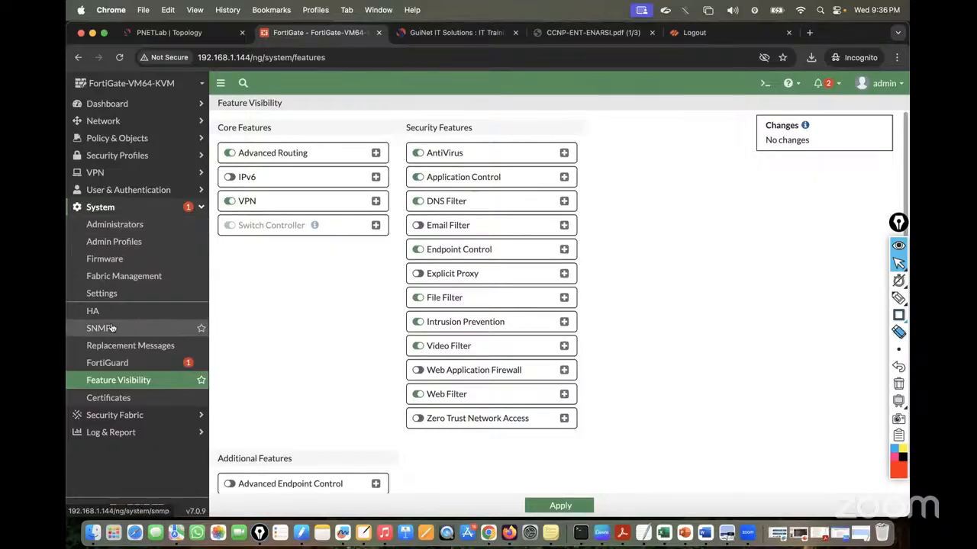
Open System > Firmware showing v7.0.9 up to date, then collapse System and expand Security Fabric
click(107, 261)
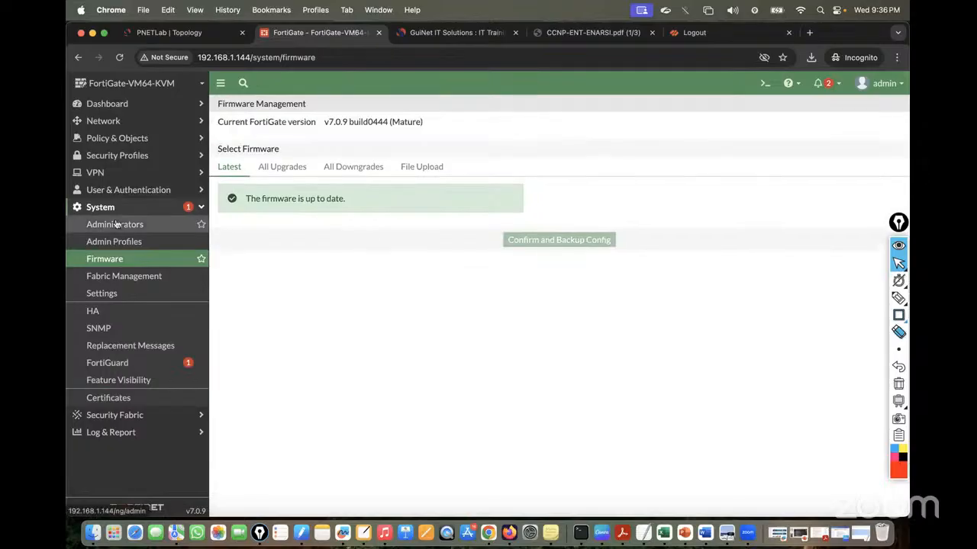
click(176, 211)
click(162, 226)
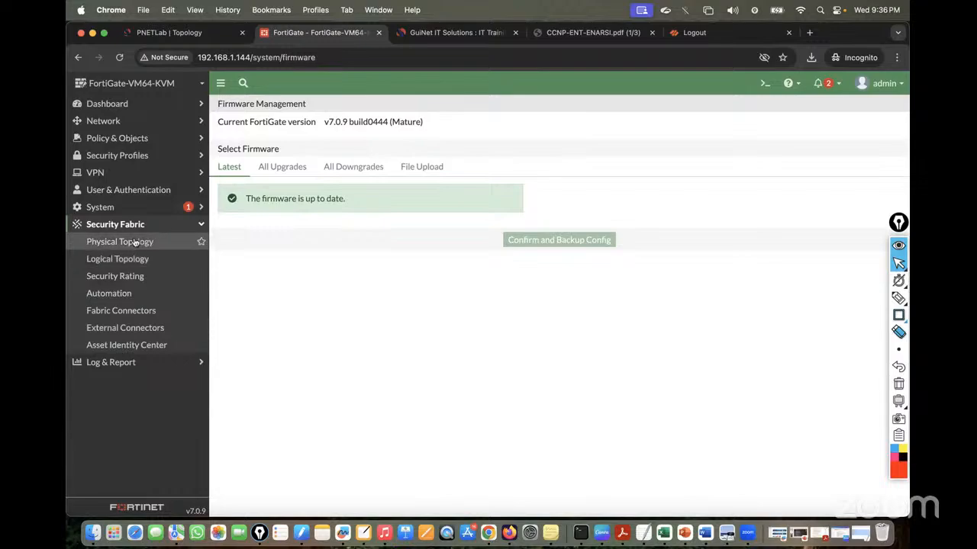
Open Fabric Connectors, then External Connectors, and start a new external connector
click(145, 313)
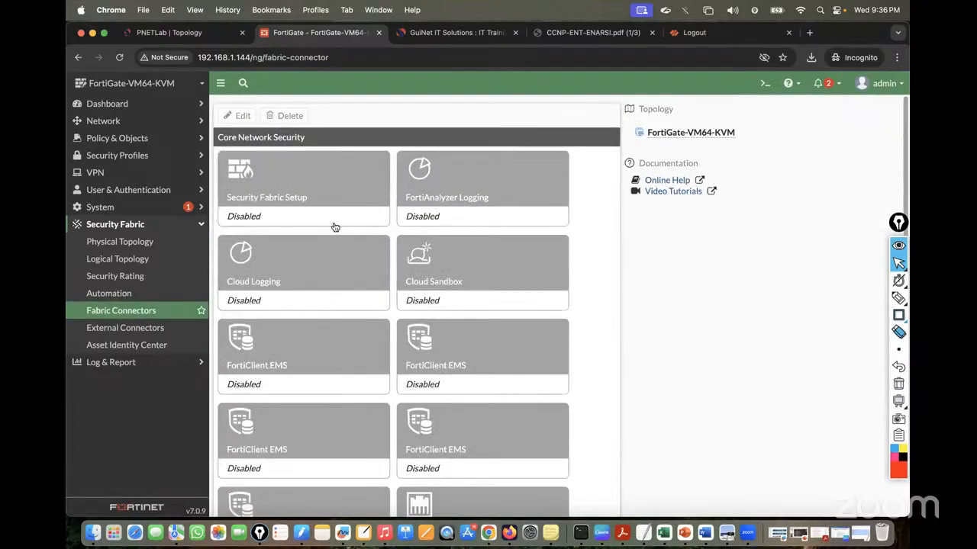
scroll(279, 282, down, 2)
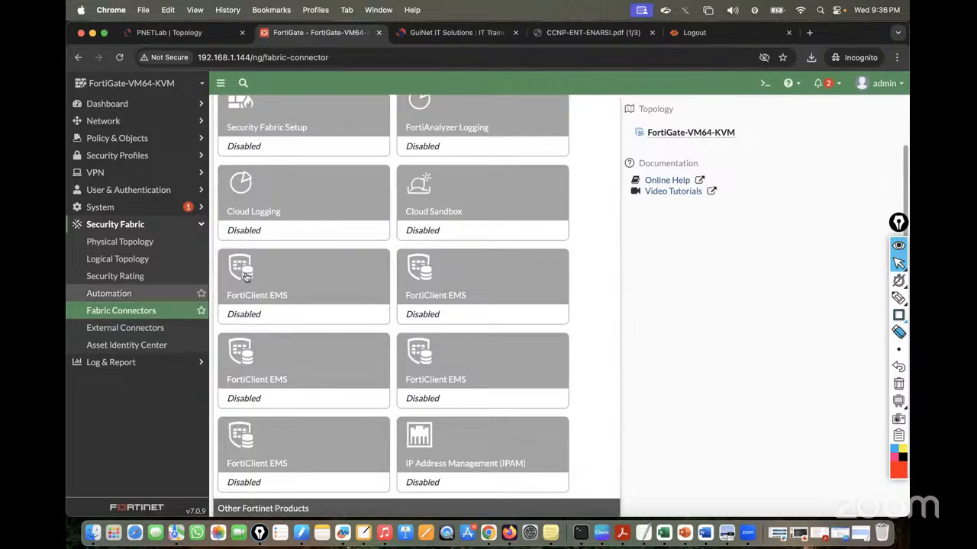
click(122, 328)
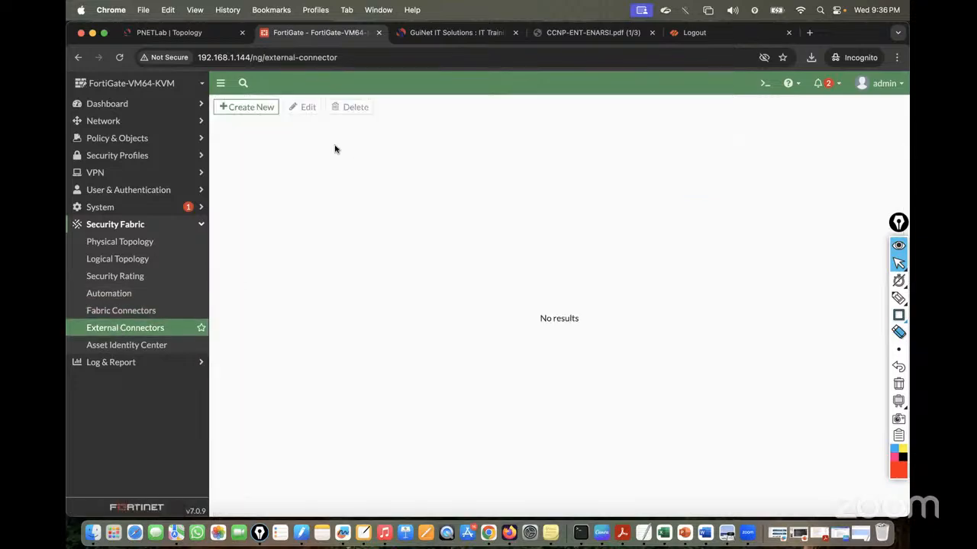
click(267, 110)
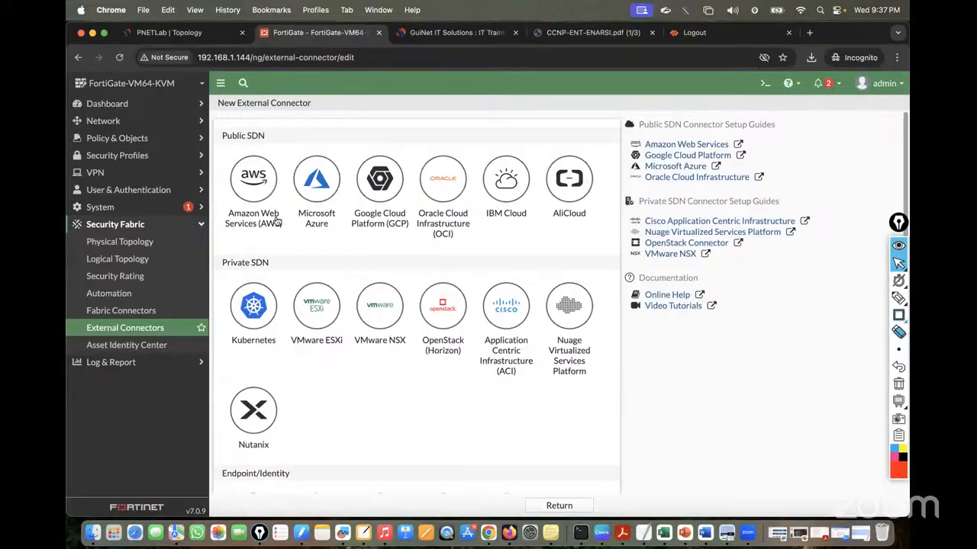
Fold away Security Fabric and expand the Log & Report section
click(192, 225)
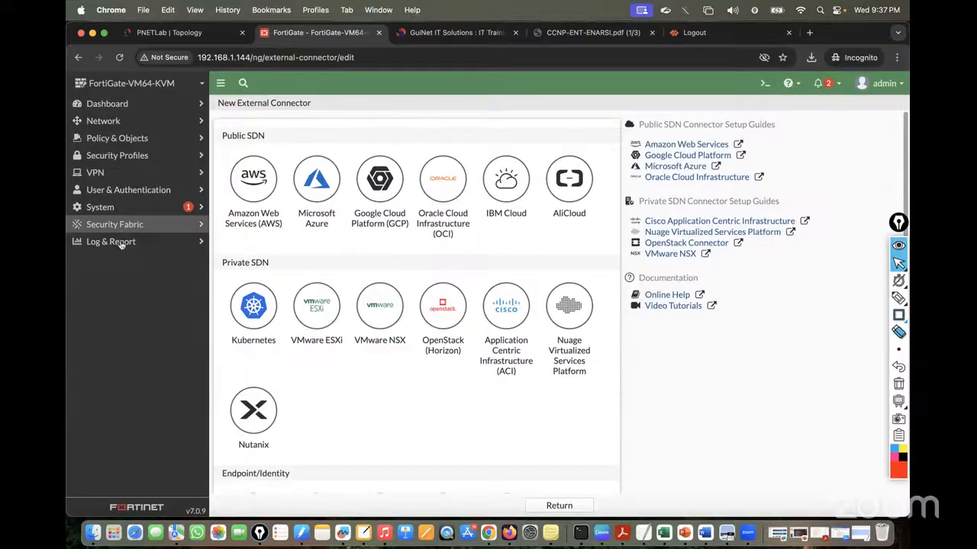
click(119, 241)
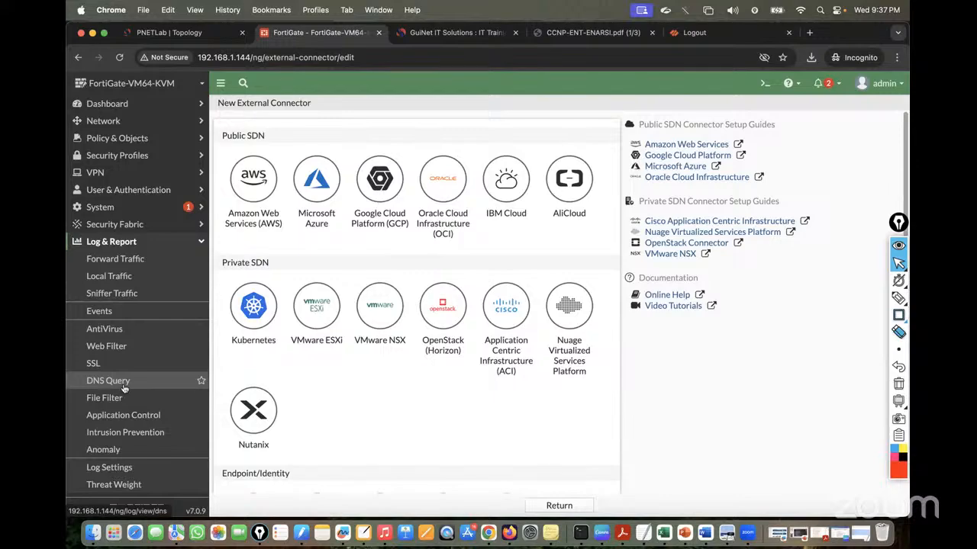
click(114, 241)
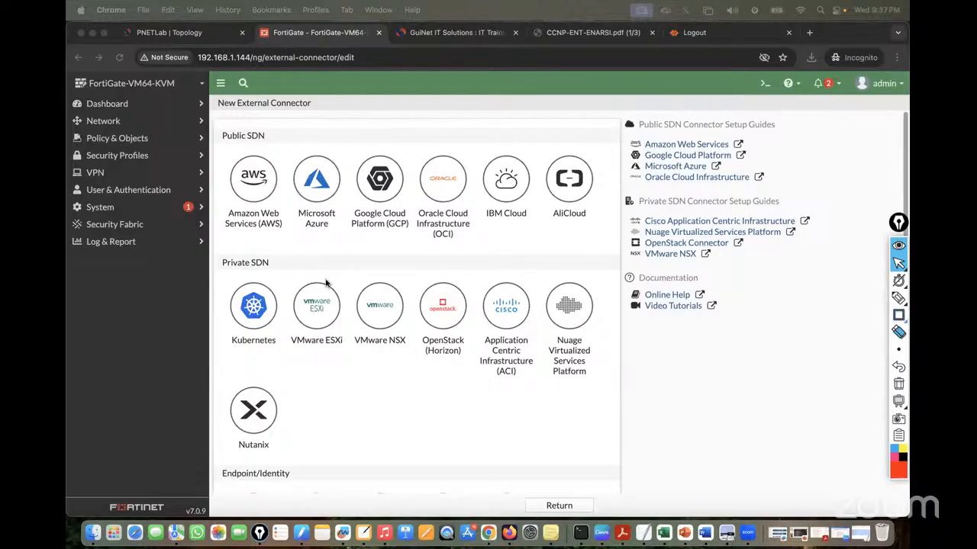
click(122, 243)
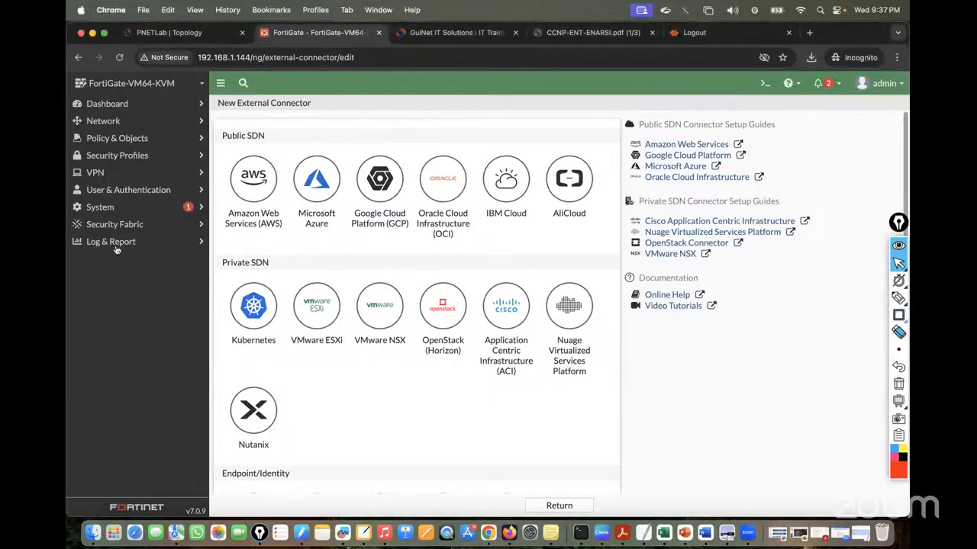
View the Forward Traffic, Local Traffic, Sniffer Traffic, Events and AntiVirus logs in turn
click(114, 259)
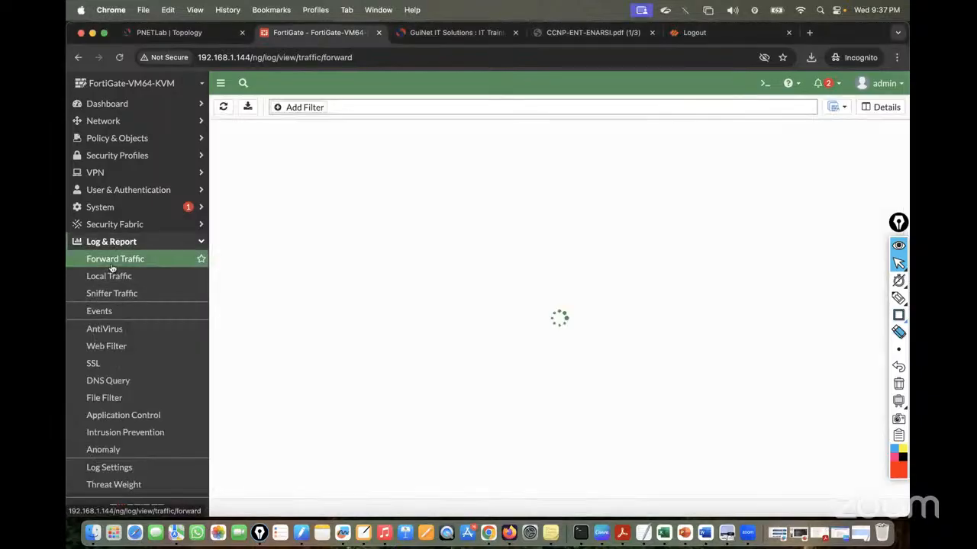
click(109, 276)
click(120, 299)
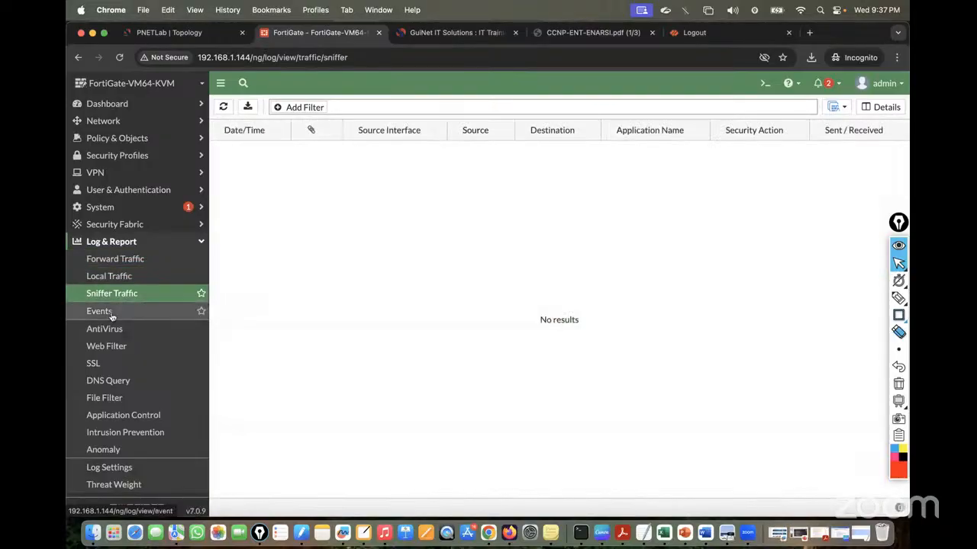
click(106, 311)
click(115, 332)
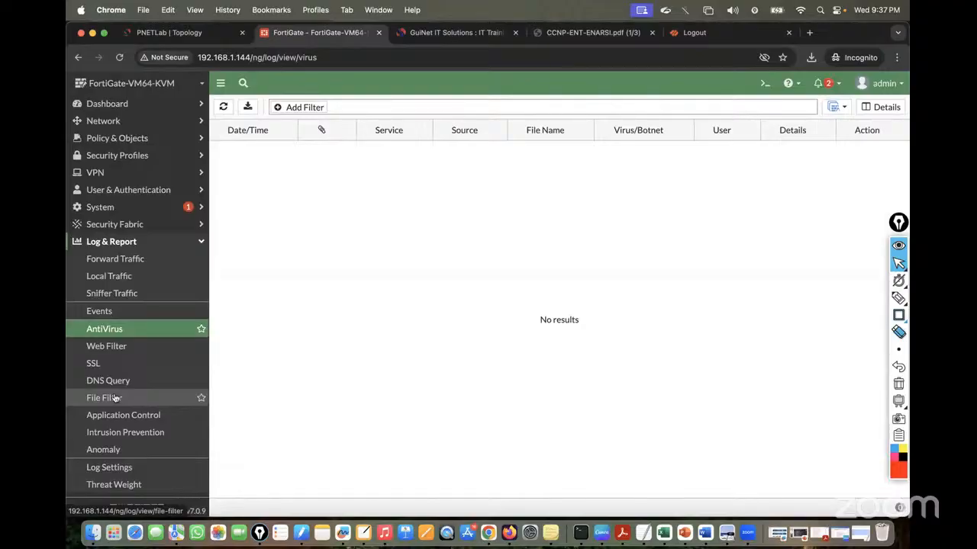
Collapse and reopen Log & Report, then switch to the PNETLab topology tab
click(120, 242)
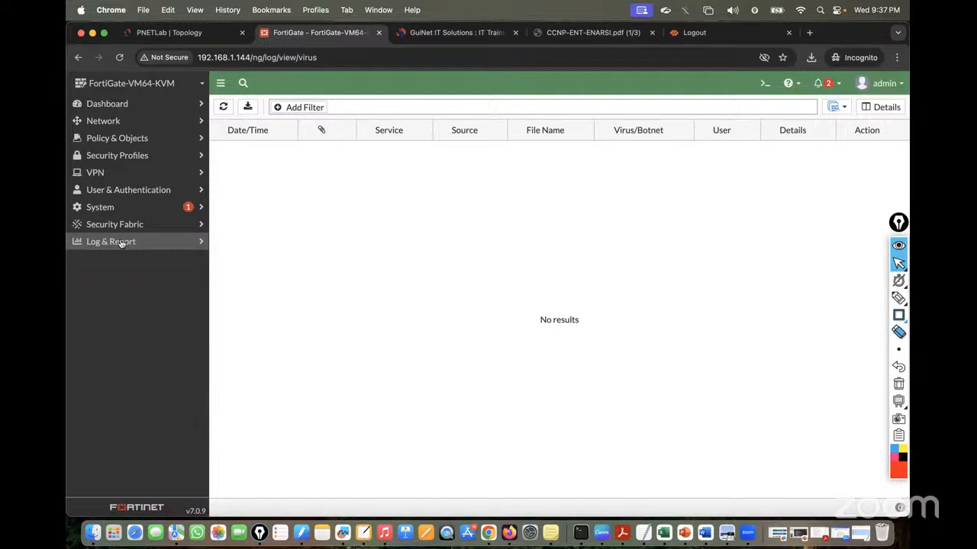
click(120, 242)
click(177, 31)
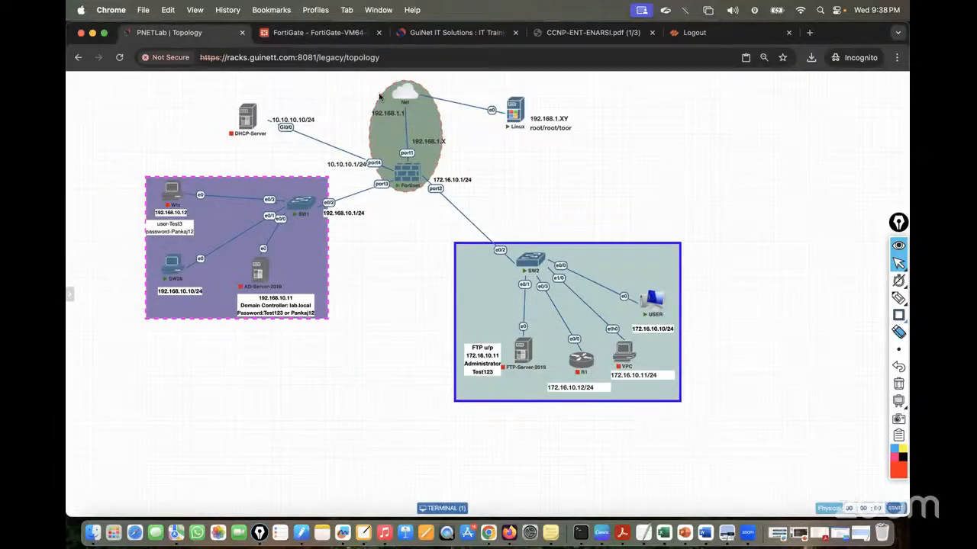
Open a Finder window of recent files and drag it aside to reveal the topology
click(93, 533)
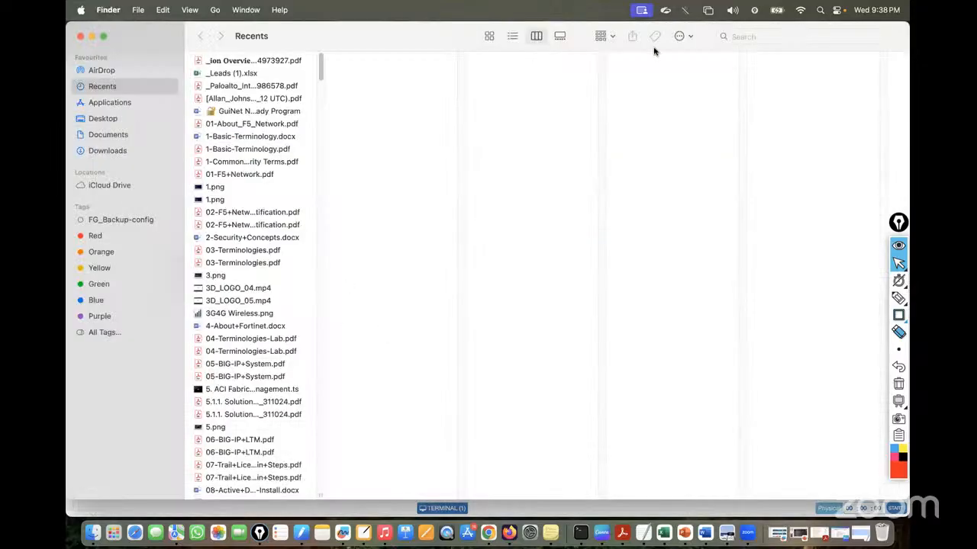
drag(425, 39, 909, 48)
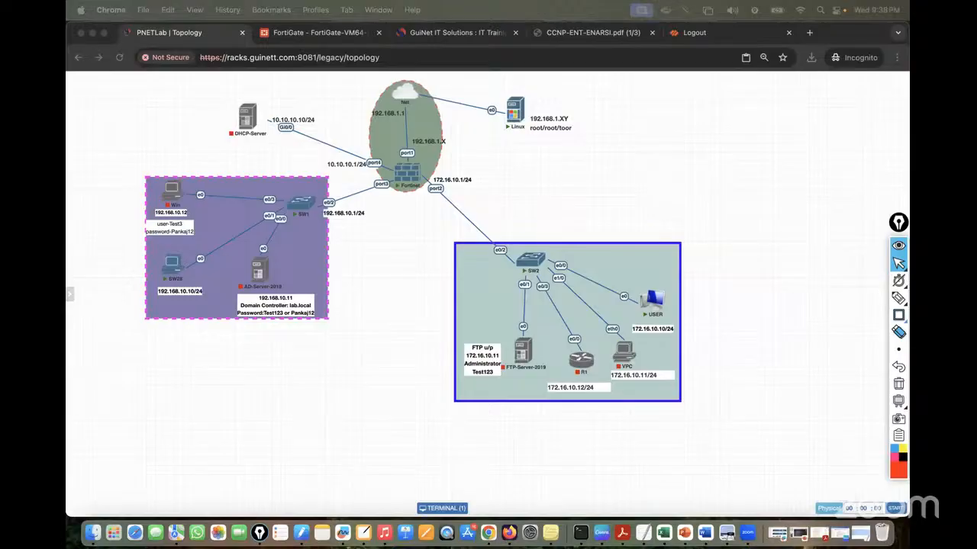
Load the local FortiOS 7.4.1 Administration Guide PDF in a new tab beside the FortiGate tab
click(771, 34)
click(775, 35)
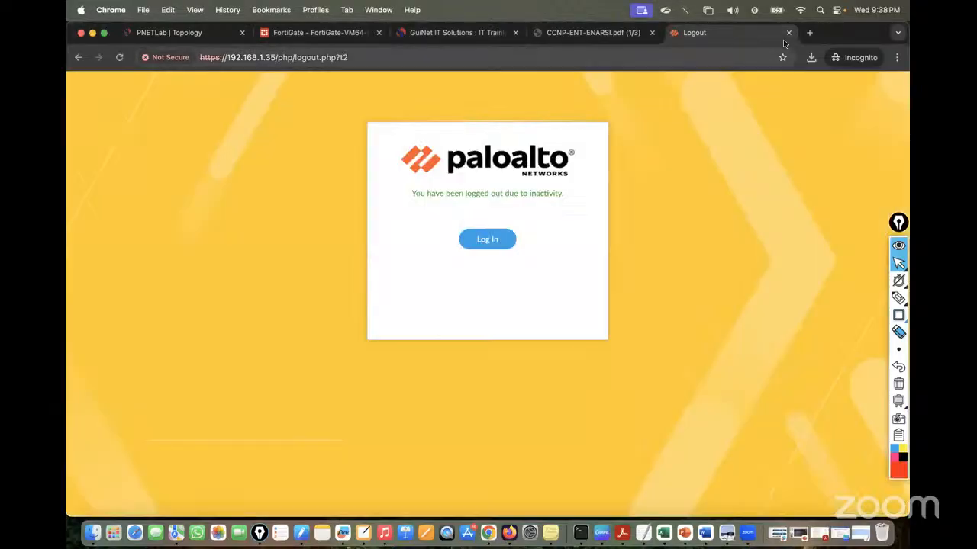
click(809, 33)
text(file:///Users/drishan/Desktop/Training_Doc/FortiGate%20Firewall/FortiOS-7.4.1-Administration_Guide.pdf)
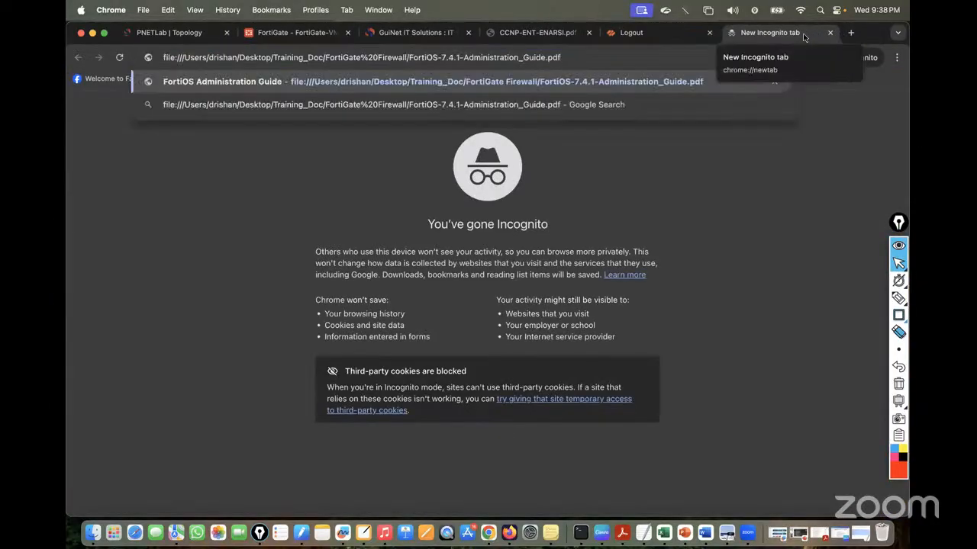
key(Return)
drag(777, 35, 419, 47)
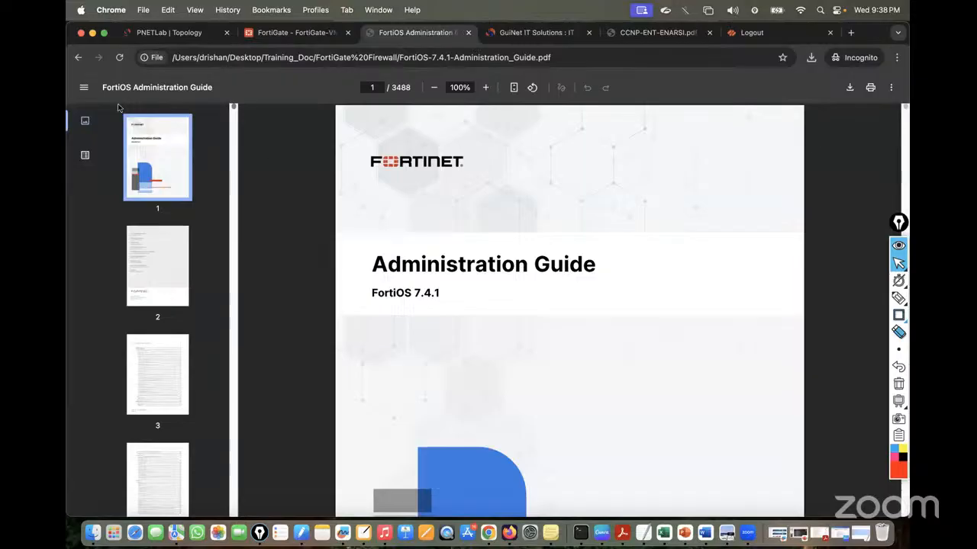
Expand the Network chapter in the guide's outline to list Interfaces, DNS and routing topics
click(85, 155)
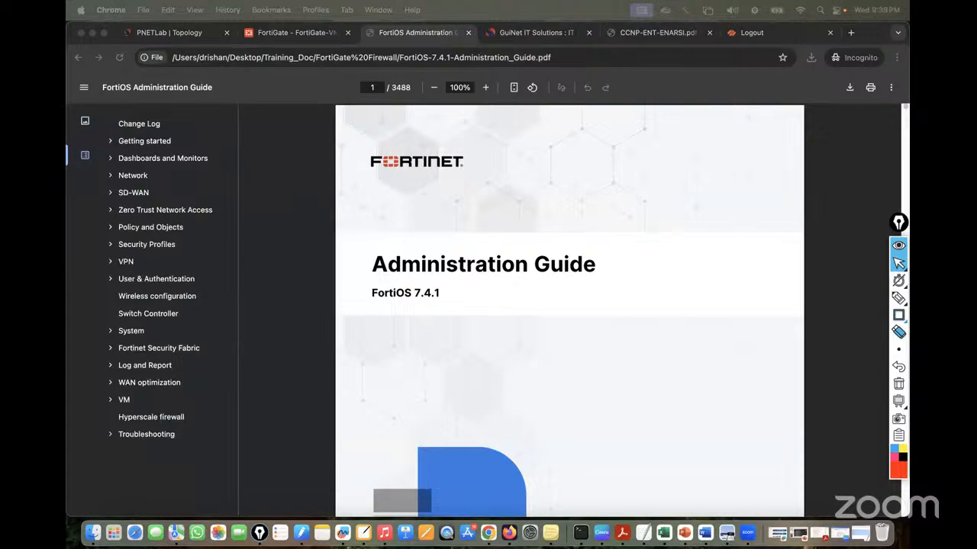
click(108, 177)
click(111, 177)
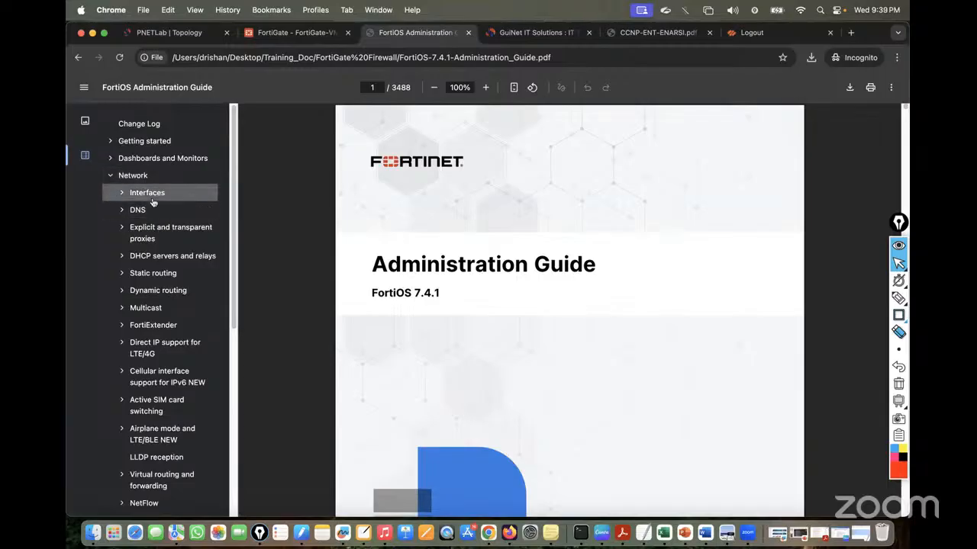
Stop all nodes in the running PNETLab lab and close it
click(160, 34)
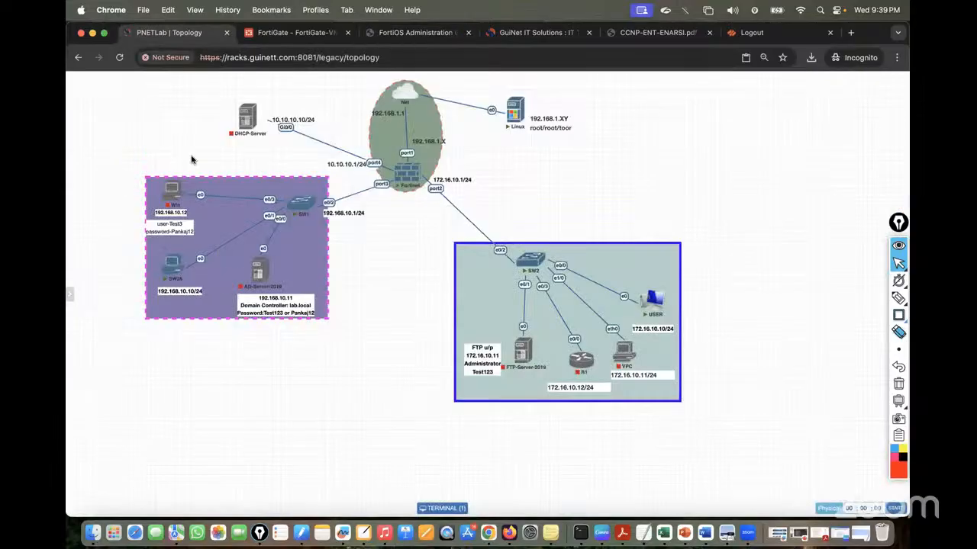
mouse_move(69, 145)
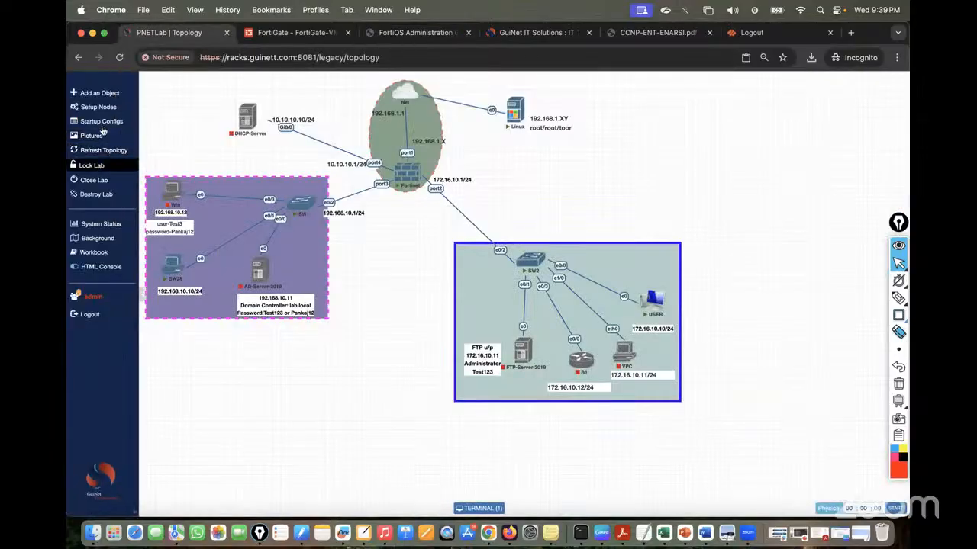
click(98, 107)
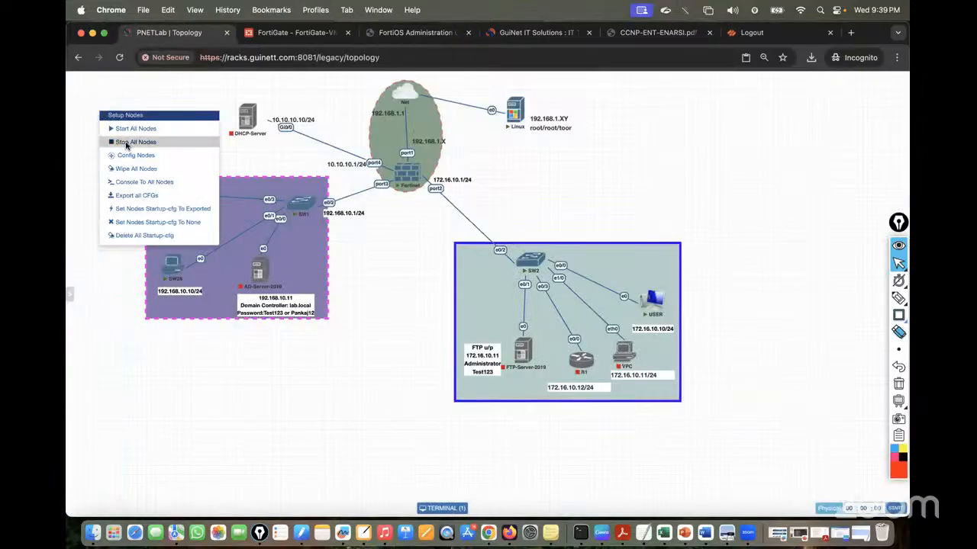
click(126, 145)
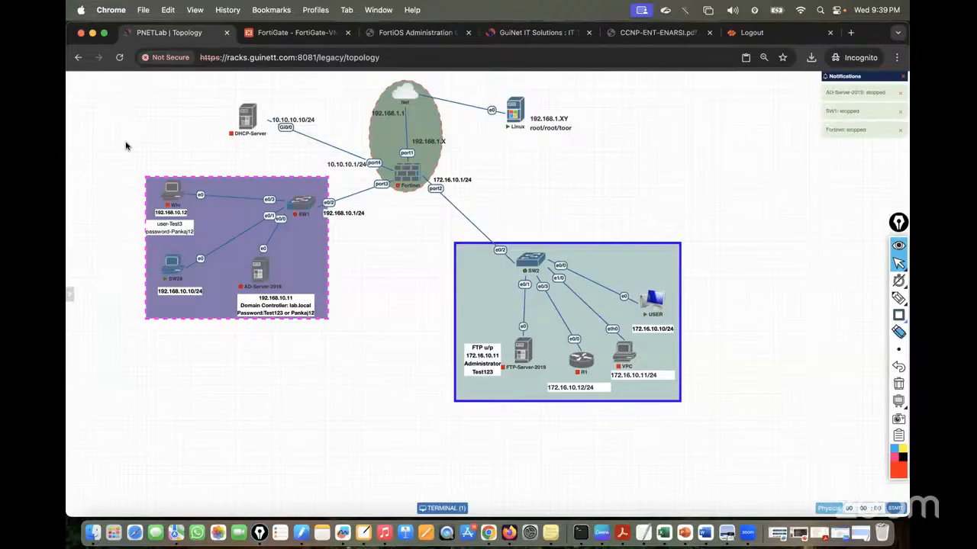
mouse_move(76, 161)
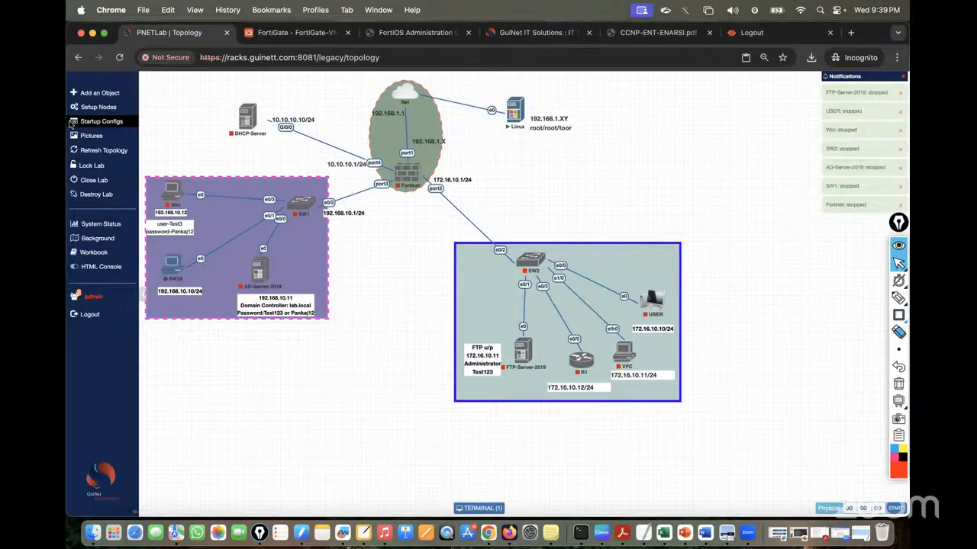
click(94, 179)
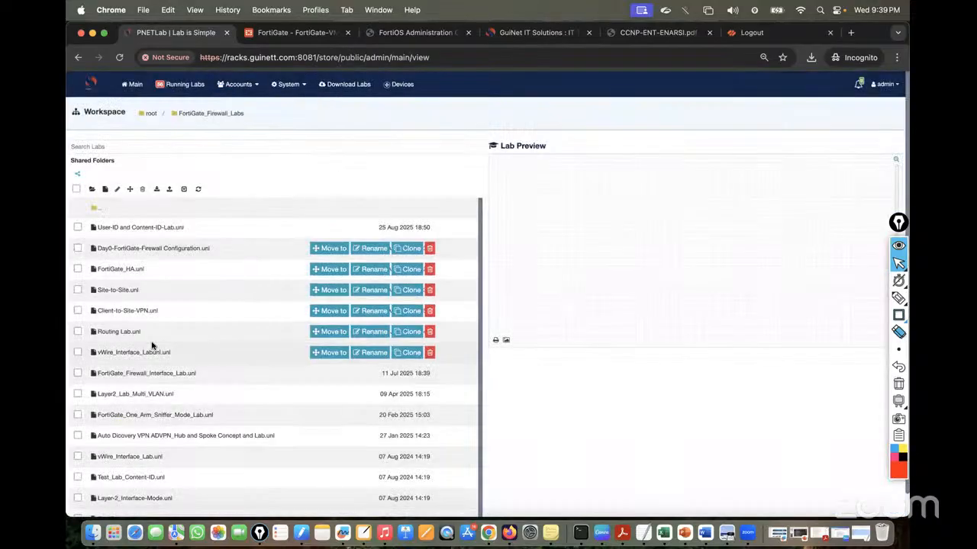
Open FortiGate_Firewall_Interface_Lab and wipe the Fortinet node's saved state
scroll(151, 346, down, 1)
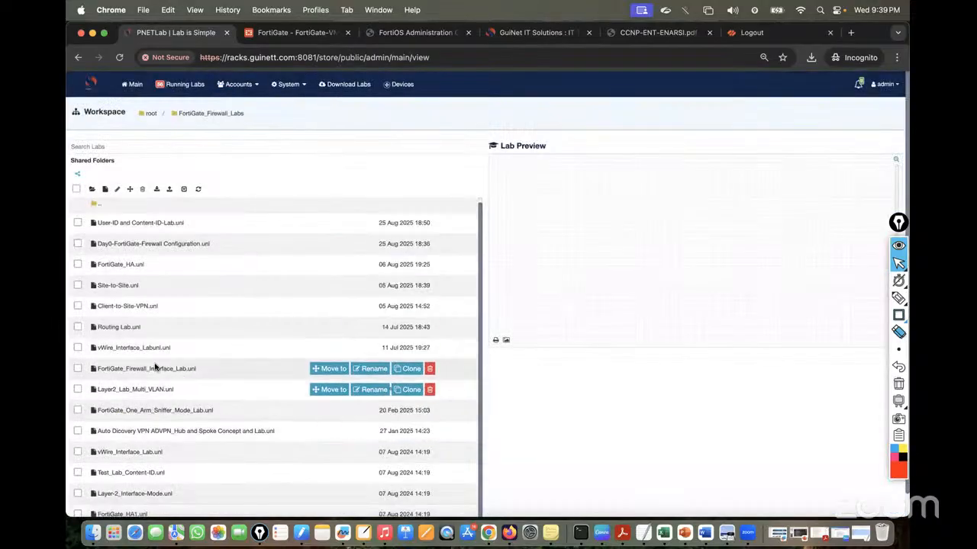
click(133, 371)
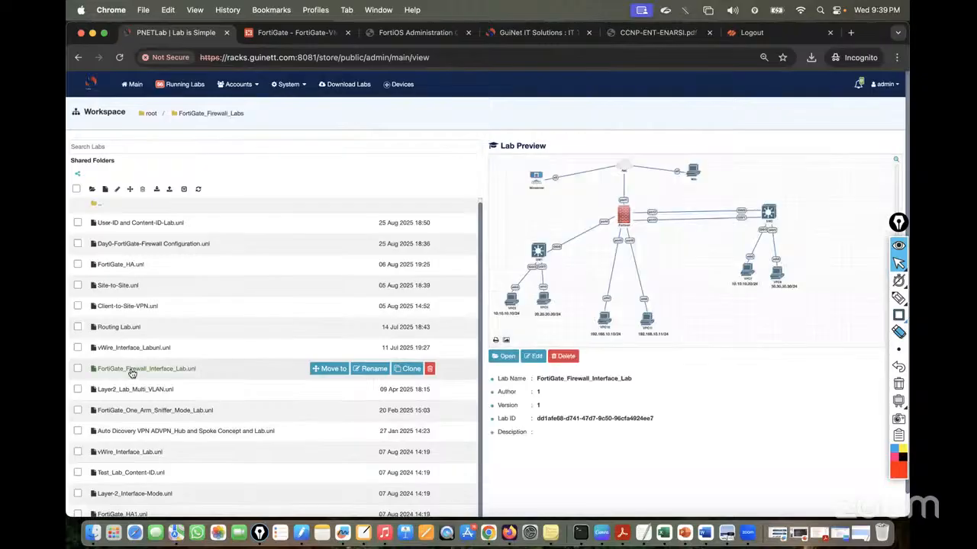
click(503, 356)
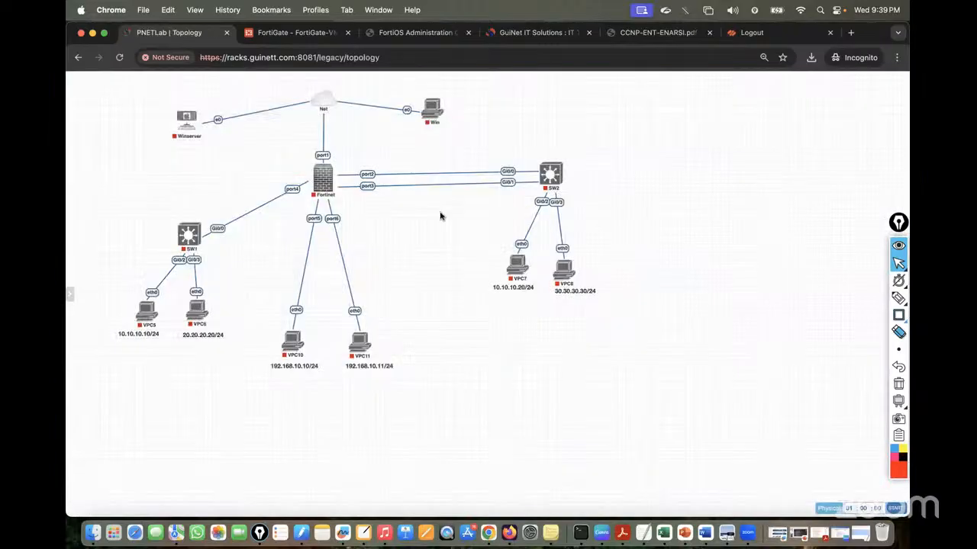
right_click(323, 182)
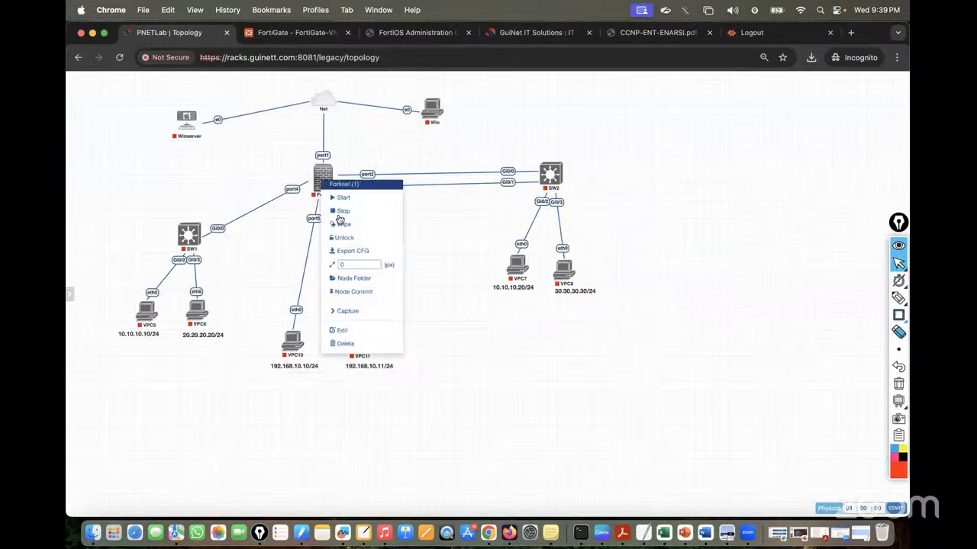
click(342, 224)
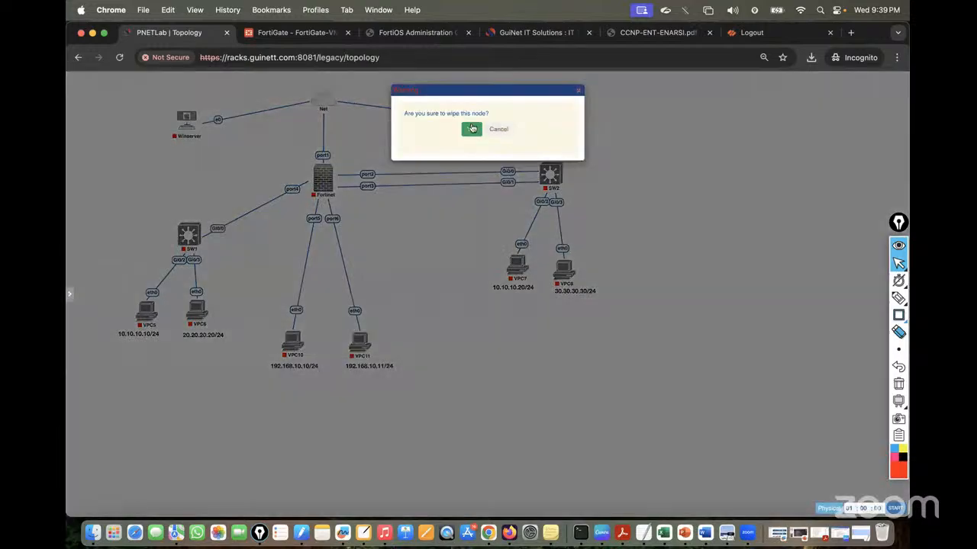
click(471, 128)
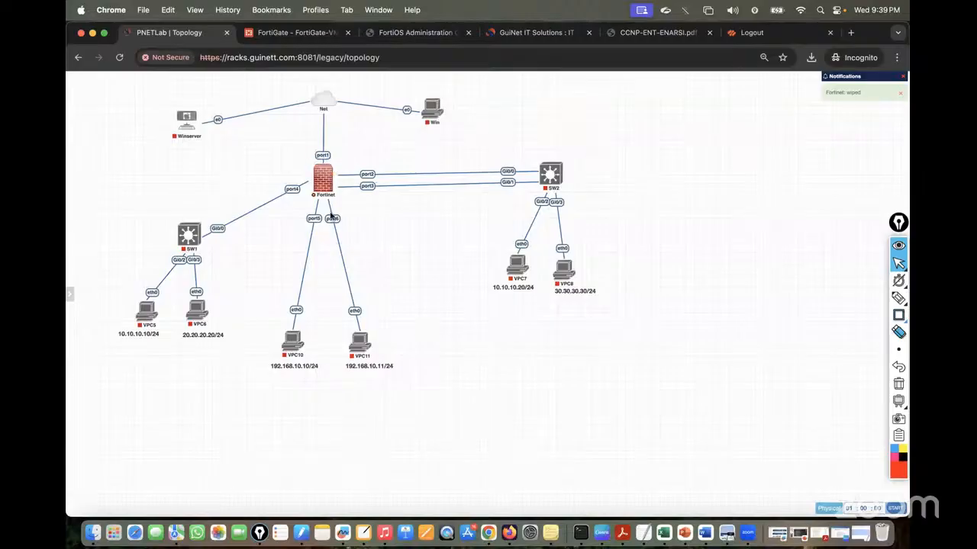
Start VPC10, SW1, VPC5, VPC11, VPC6, VPC7 and VPC8
click(287, 328)
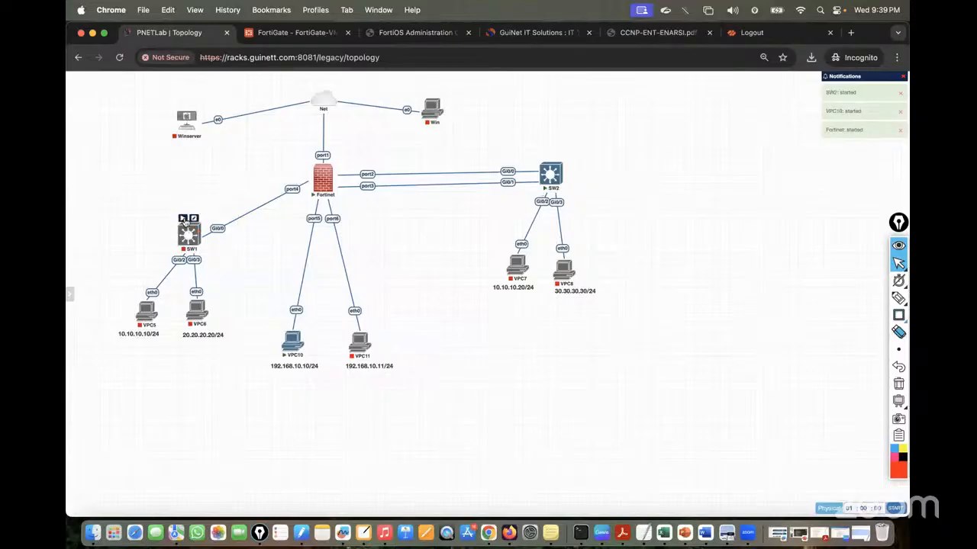
click(189, 230)
click(139, 300)
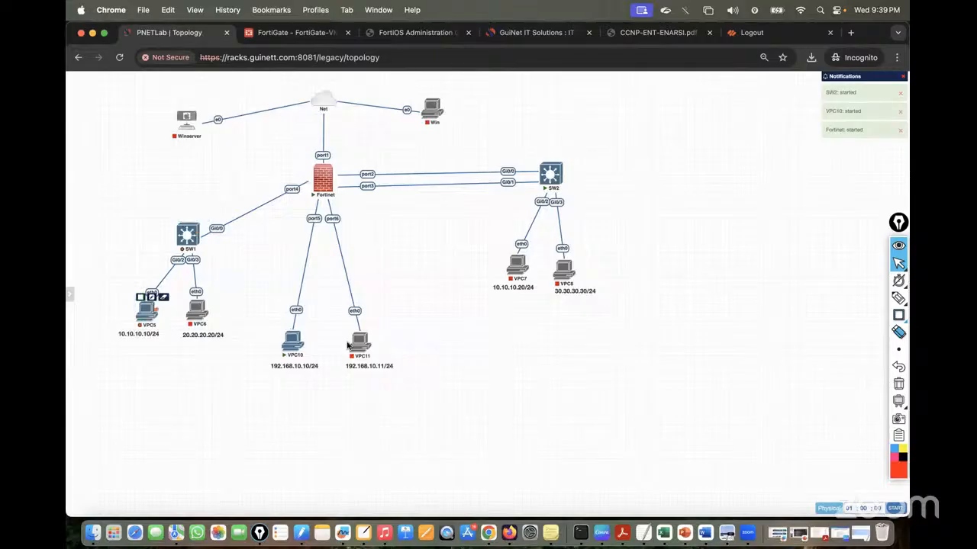
click(353, 328)
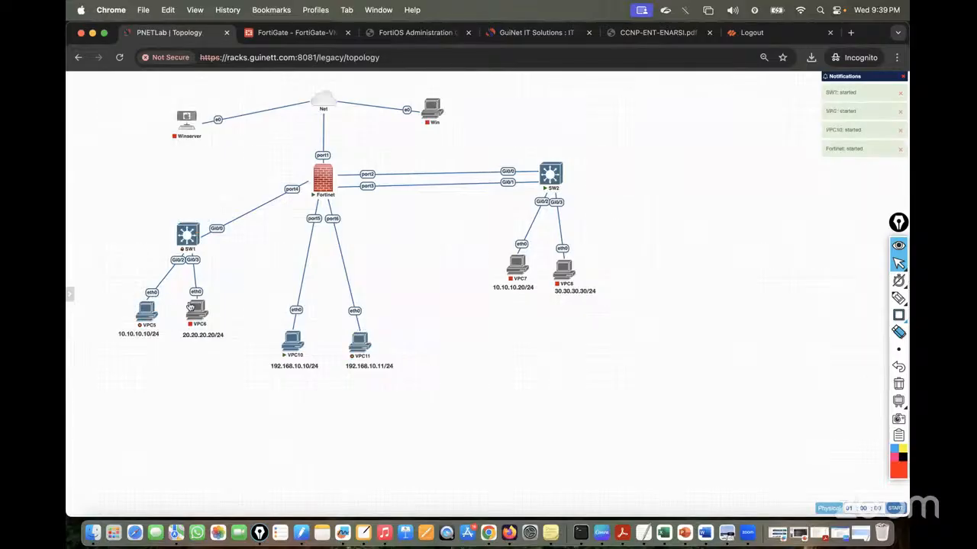
click(191, 296)
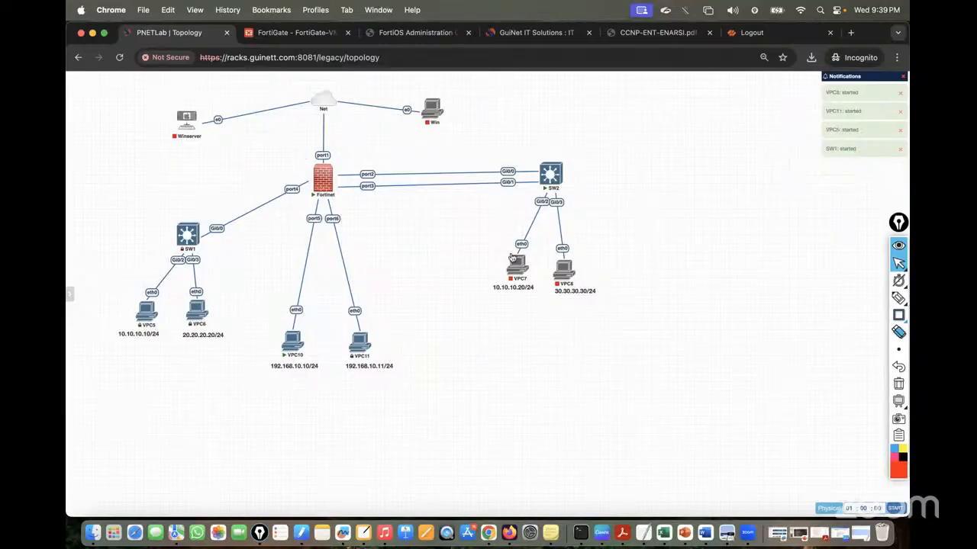
click(510, 250)
click(556, 252)
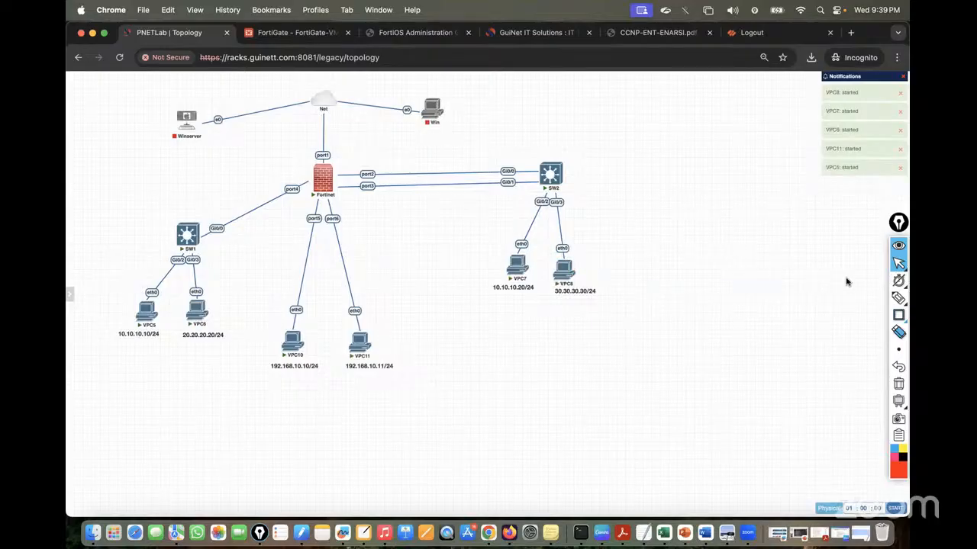
click(898, 298)
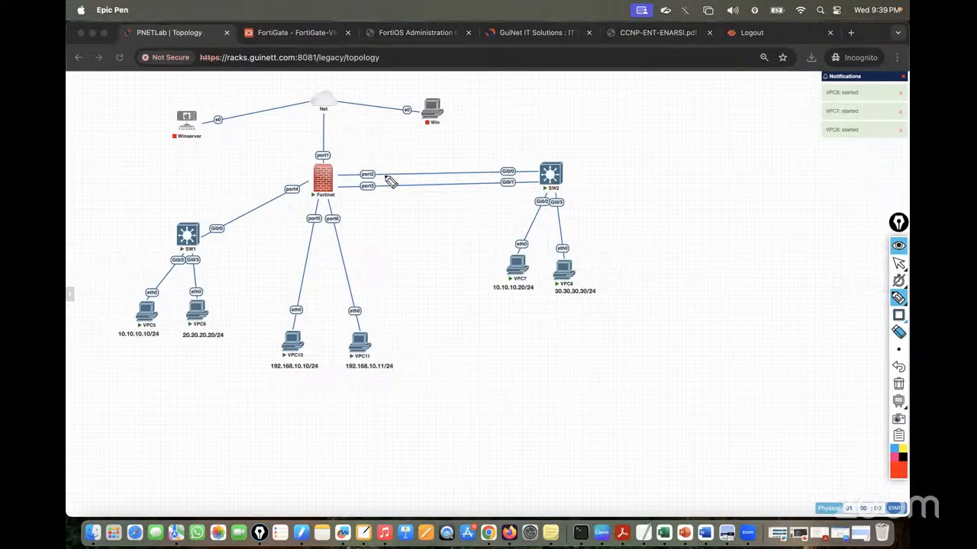
Draw red marks on the topology tracing Winserver–Net–Win and Net-to-Fortinet links, then erase them
drag(329, 168, 323, 99)
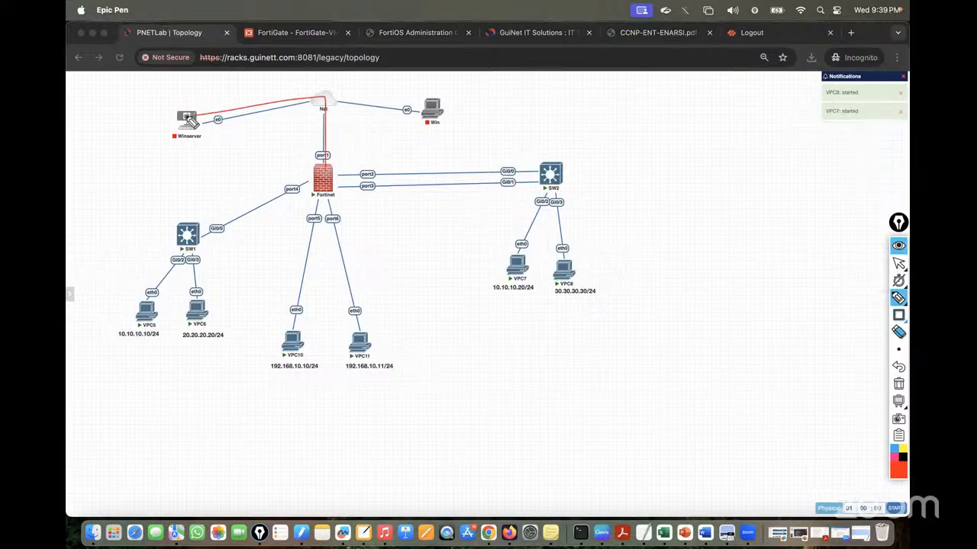
mouse_move(191, 118)
mouse_down()
mouse_move(357, 101)
mouse_move(433, 106)
mouse_up()
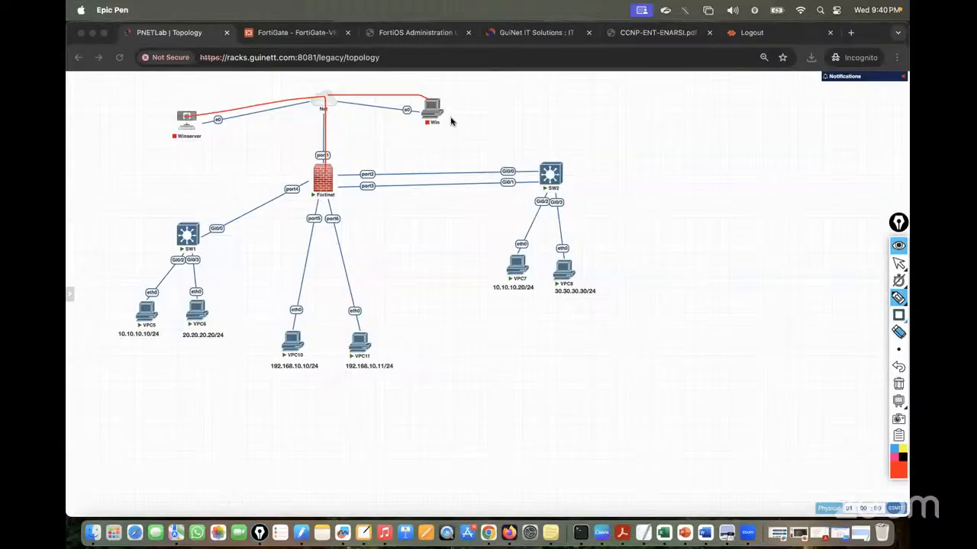
mouse_move(448, 106)
mouse_down()
mouse_move(460, 110)
mouse_move(416, 128)
mouse_up()
drag(189, 109, 173, 142)
drag(236, 95, 200, 87)
drag(293, 85, 311, 181)
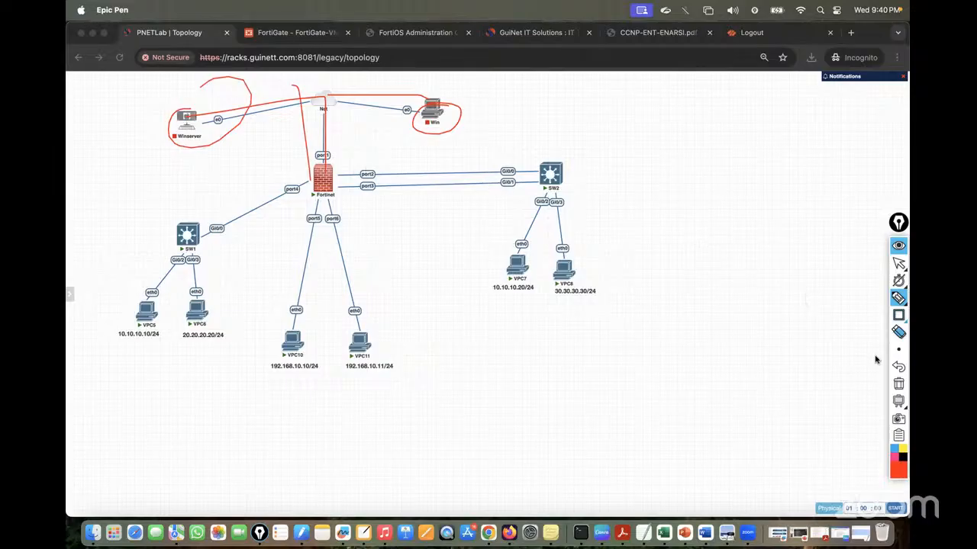
click(898, 384)
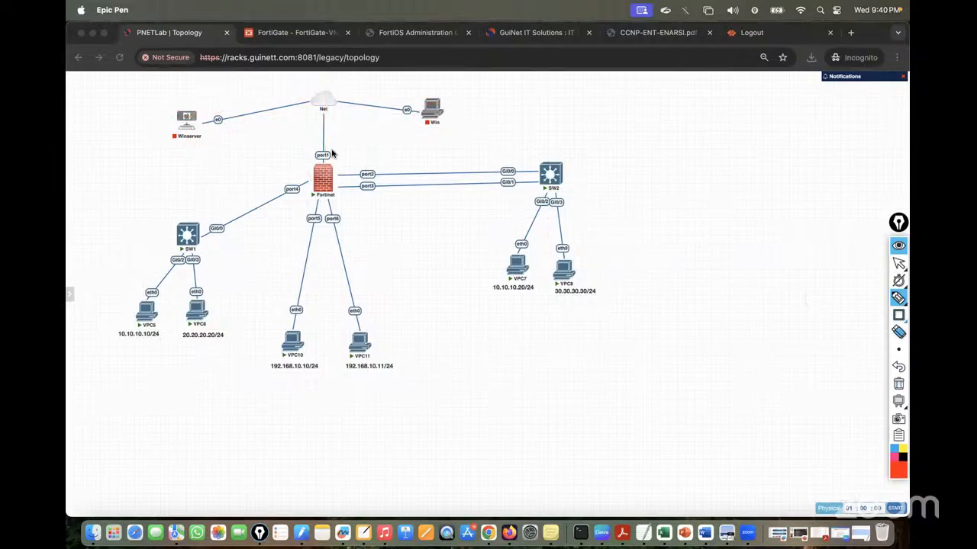
Circle the Fortinet port1 label, clear the ink, and open the Fortinet node's console
mouse_move(331, 153)
mouse_down()
mouse_move(312, 155)
mouse_move(326, 174)
mouse_move(328, 151)
mouse_up()
click(899, 264)
click(898, 384)
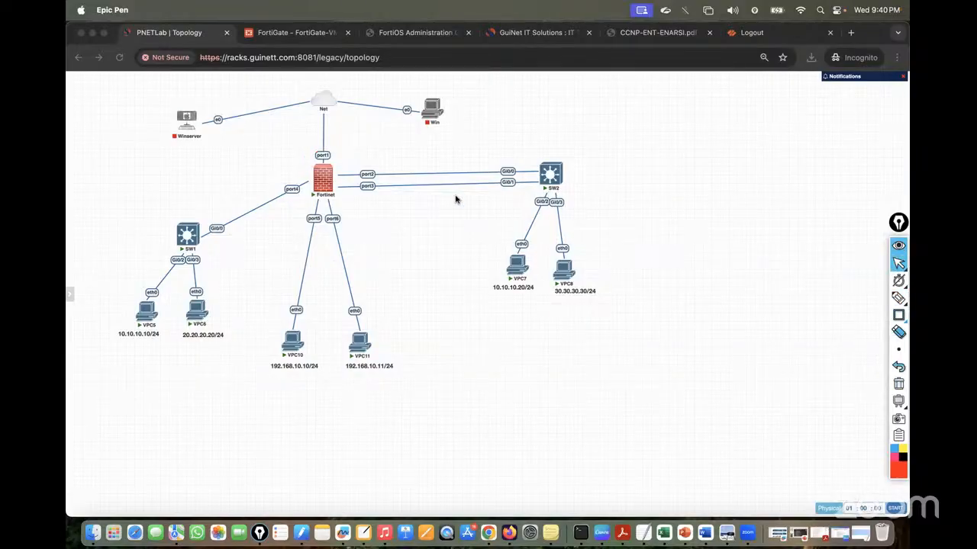
click(325, 183)
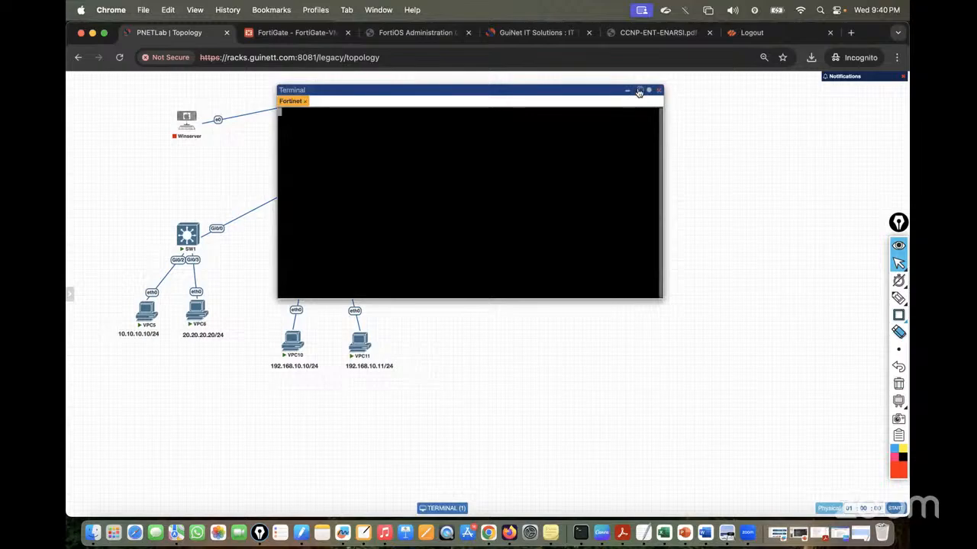
Move the console into its own tab and set its font size to 18
click(641, 91)
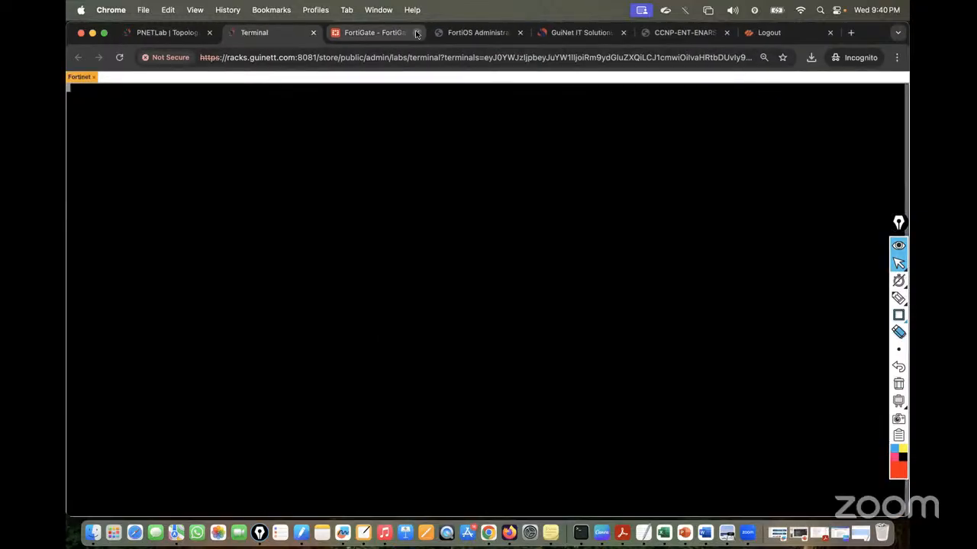
click(417, 33)
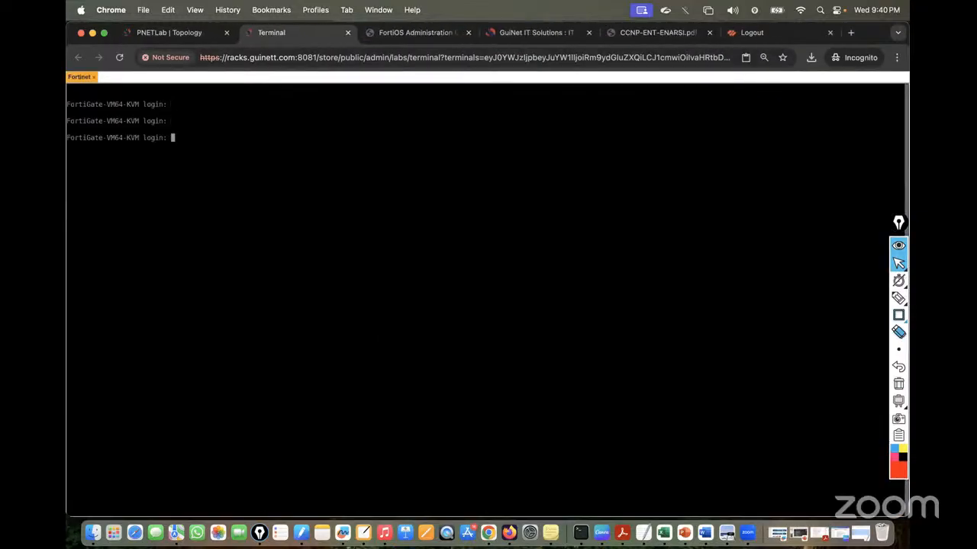
key(ctrl+alt+shift)
click(134, 293)
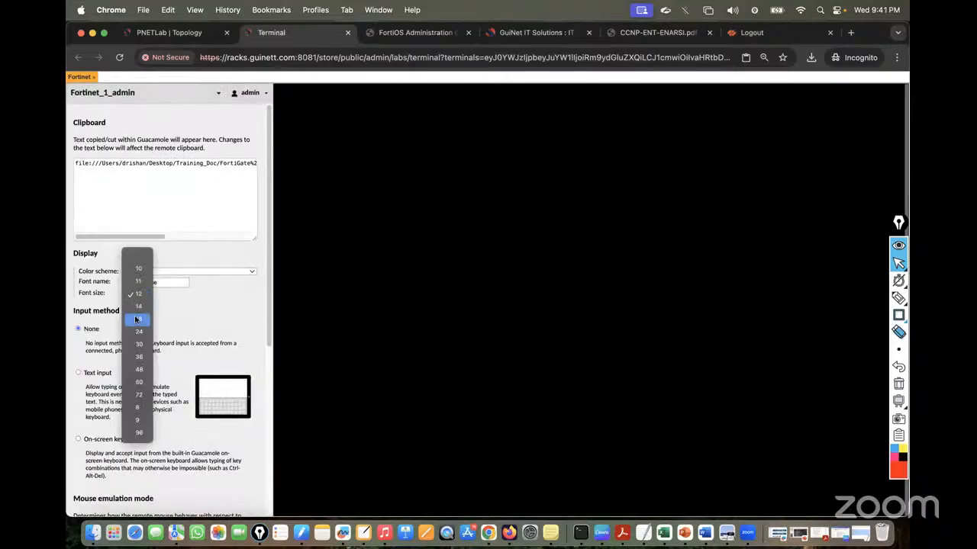
click(136, 320)
key(ctrl+alt+shift)
Log in to the FortiGate as admin with the empty default password and set a new password
text(admin)
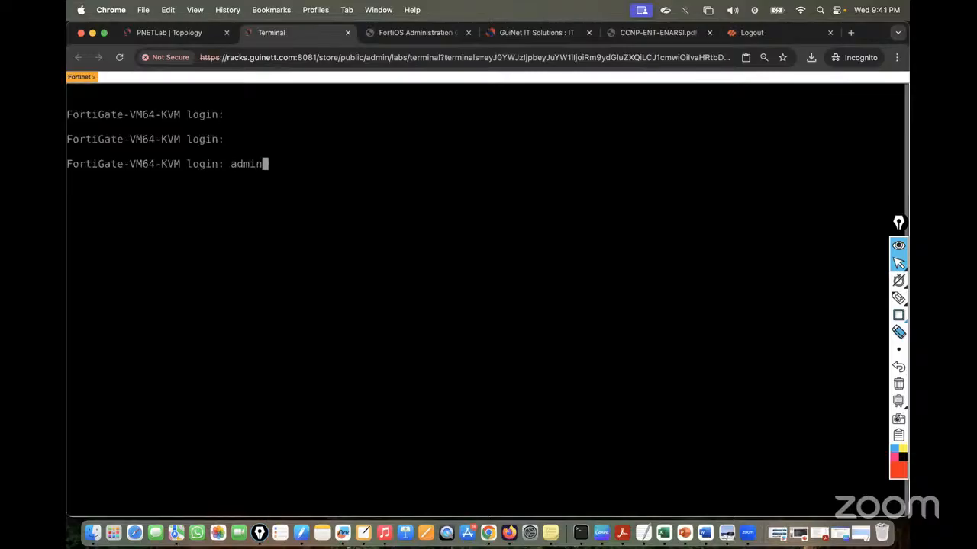
key(Return)
key(Return)
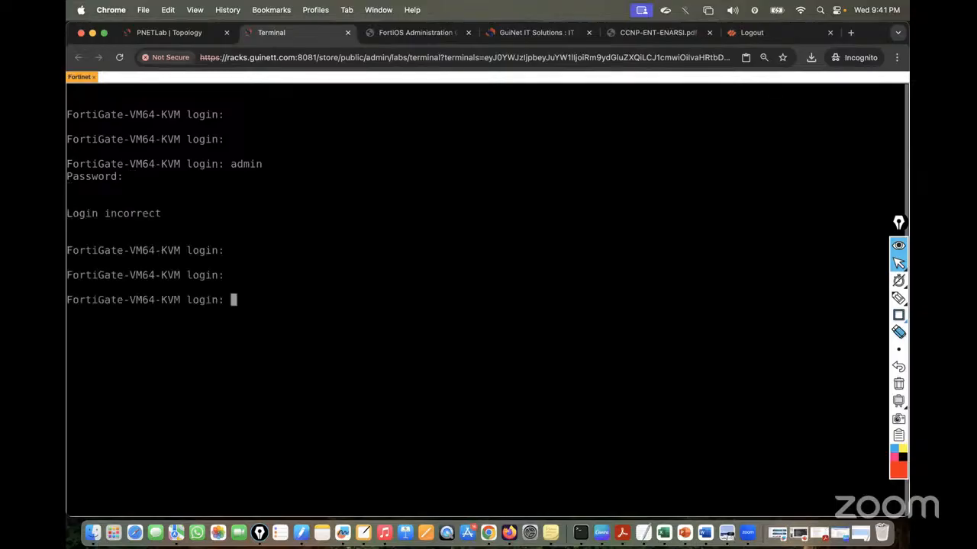
text(admin)
key(Return)
key(Return)
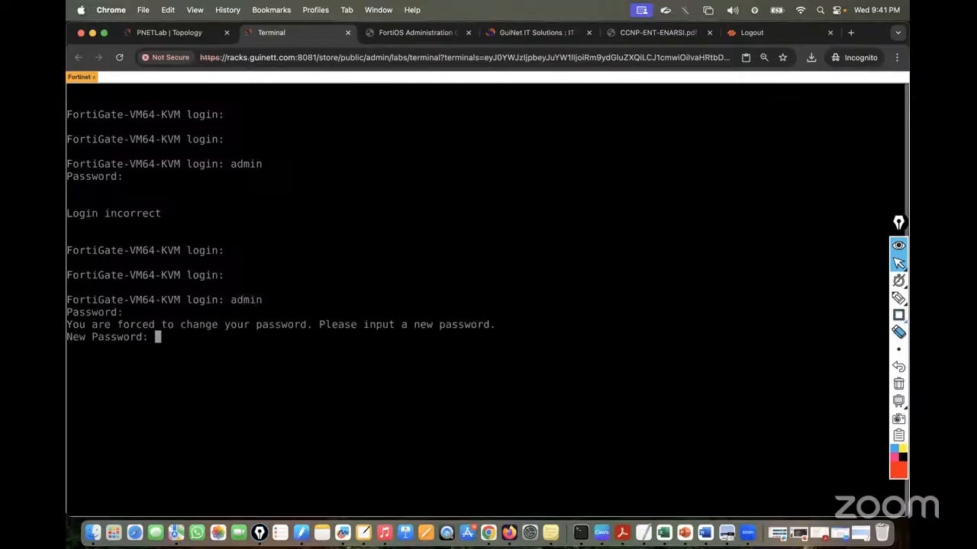
key(Return)
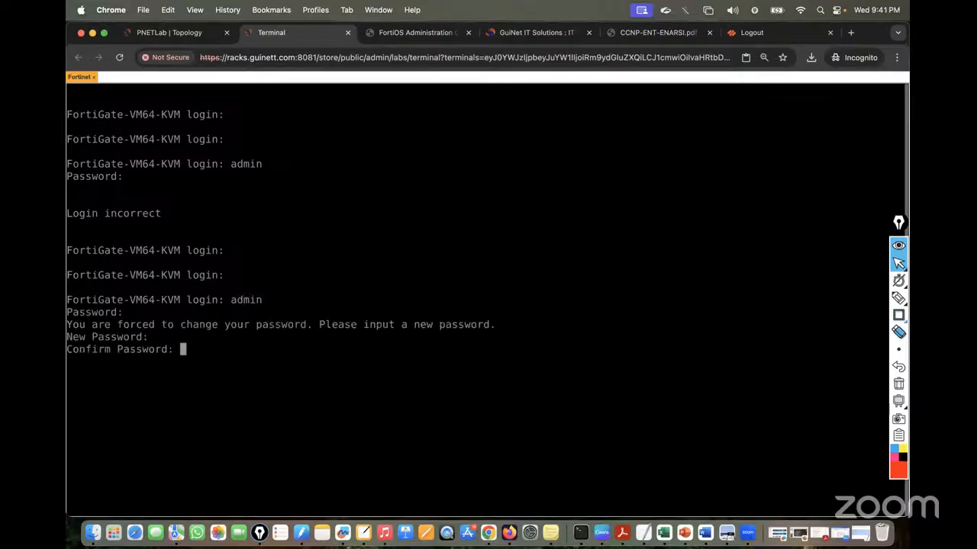
key(Return)
key(Return)
key(Return)
key(Return)
key(Return)
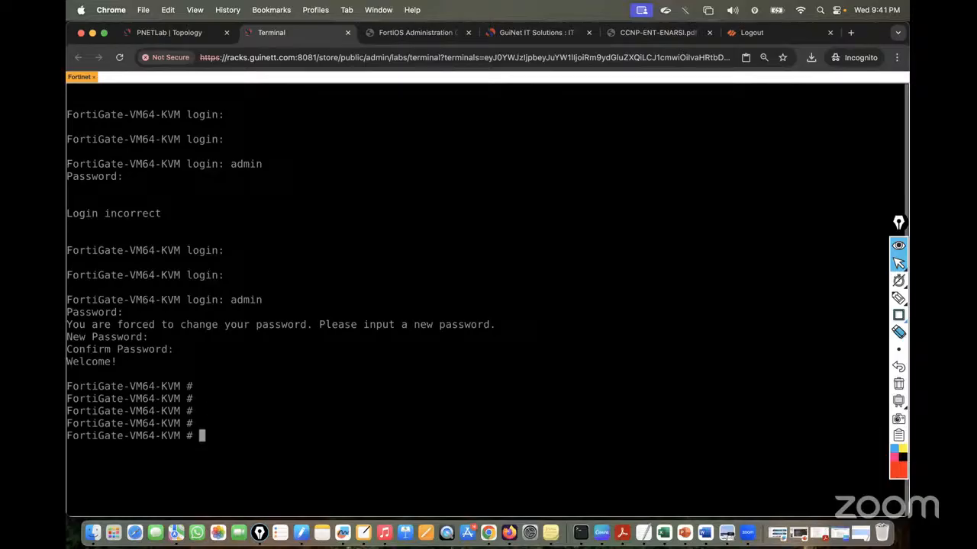
Run 'show system interface' and select port1's address 192.168.1.173
text(show system interface)
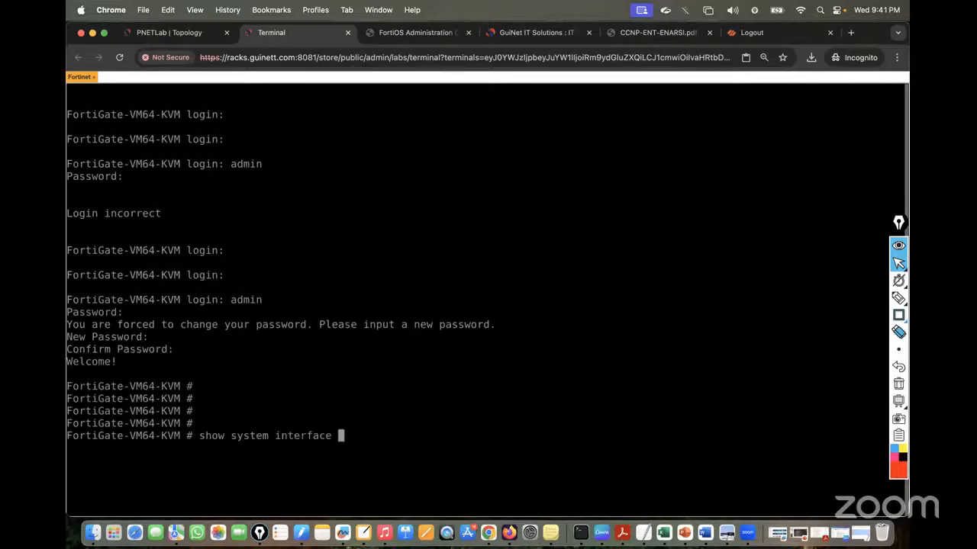
key(question)
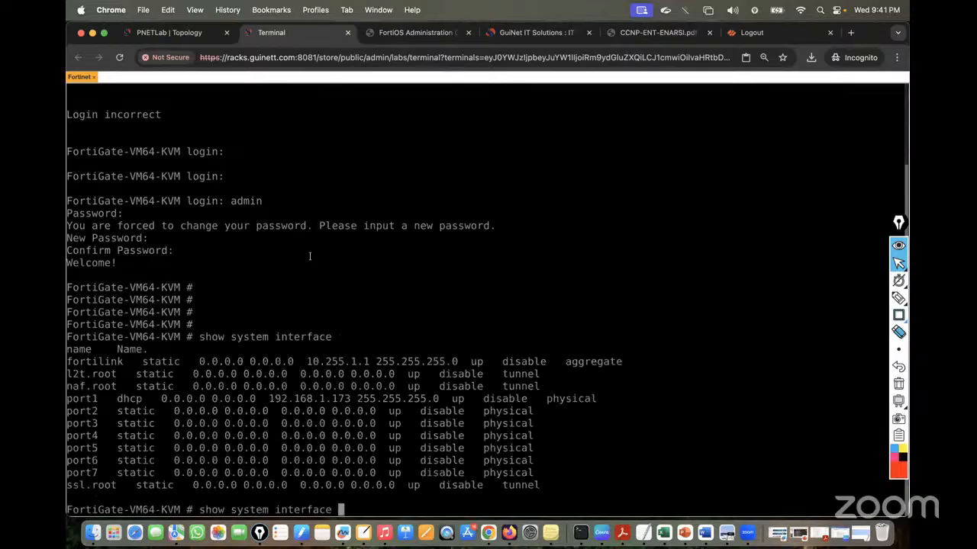
drag(269, 398, 350, 398)
key(super+c)
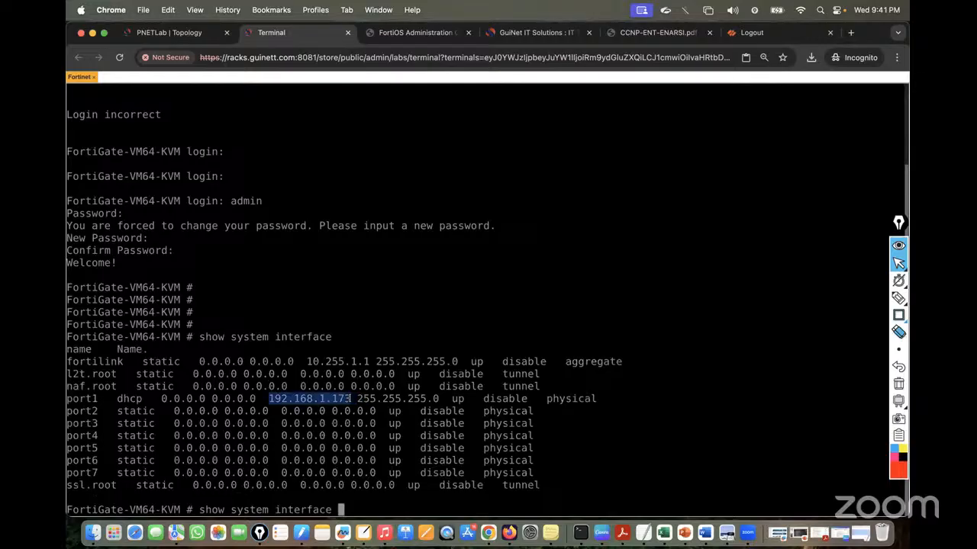
Open 192.168.1.173 from a pasted address in a new incognito tab, then close the stray detached window
click(166, 32)
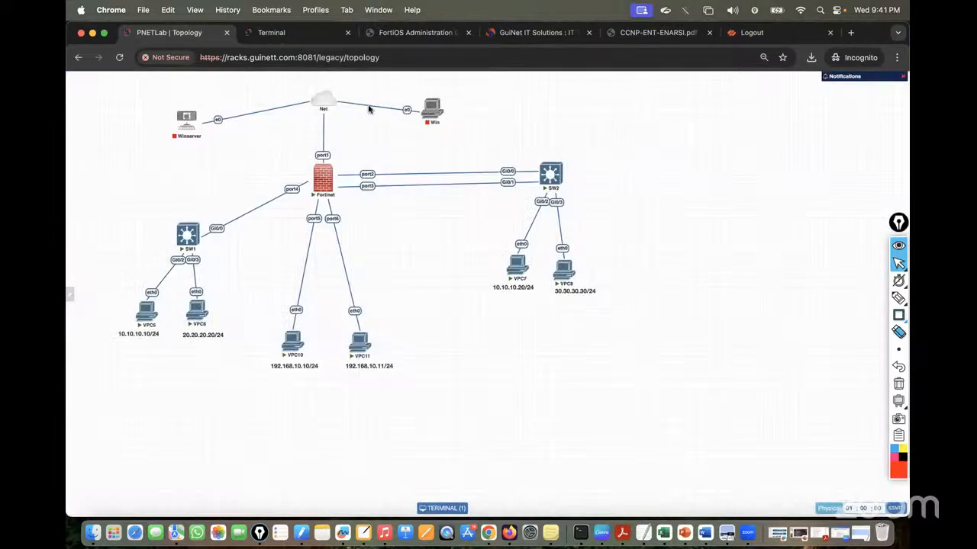
click(286, 34)
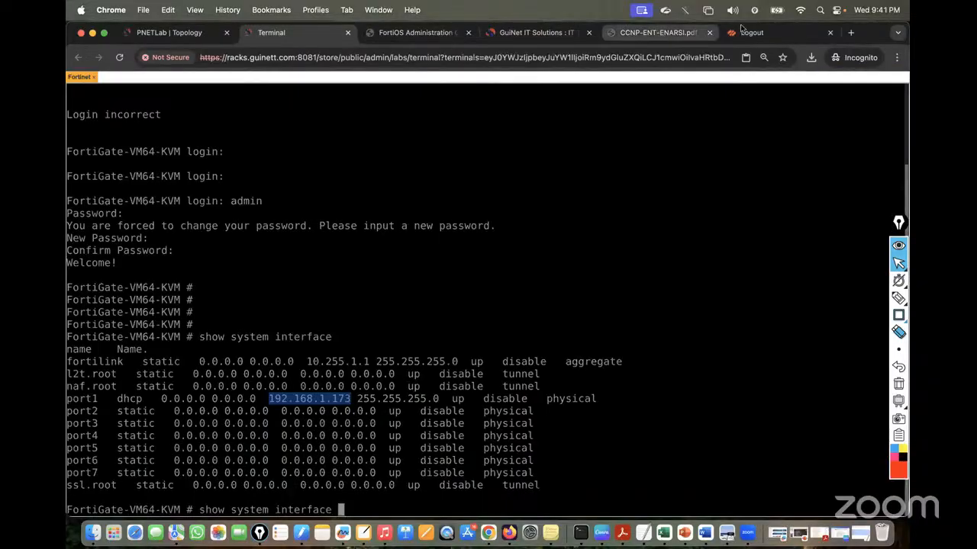
click(740, 32)
click(457, 57)
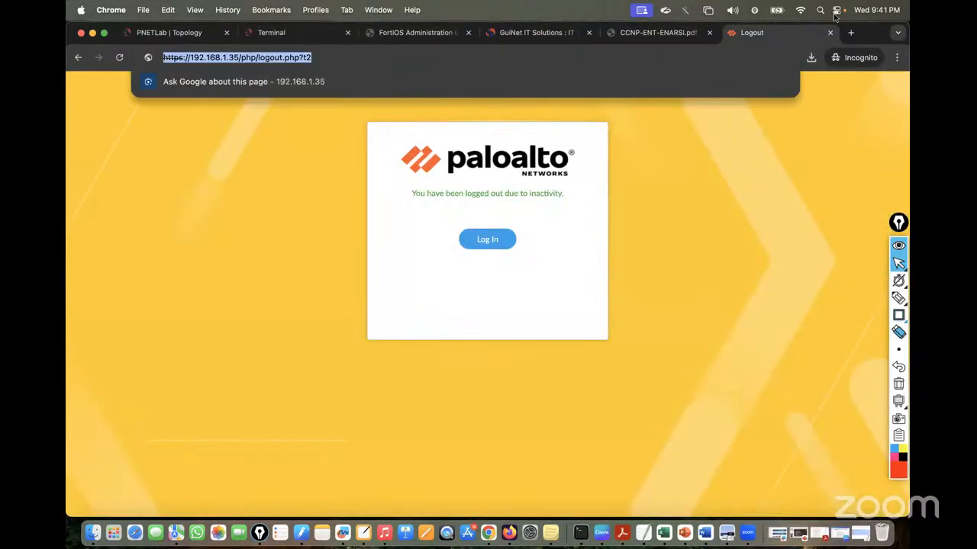
click(849, 33)
key(super+v)
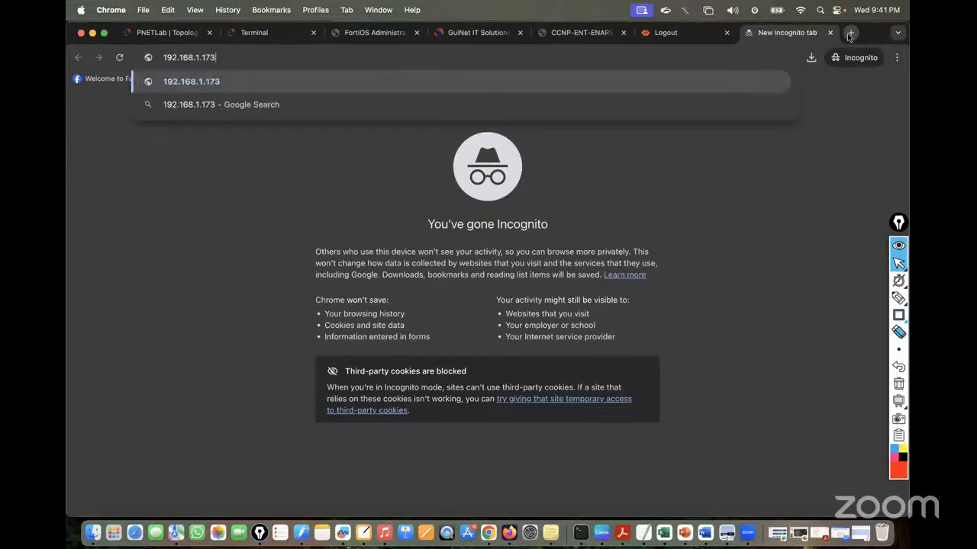
key(Return)
drag(786, 32, 675, 71)
click(110, 66)
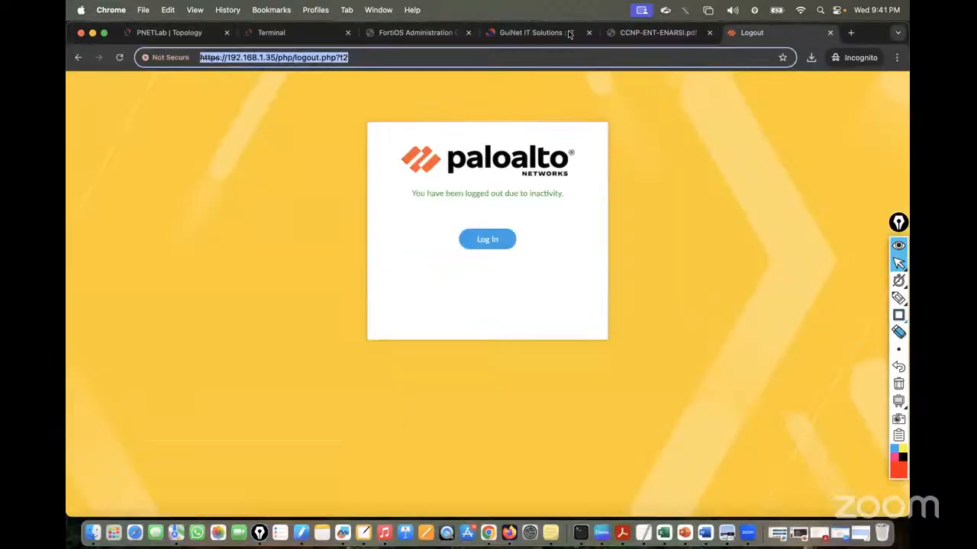
Load 192.168.1.173 in a fresh incognito tab and place it after the Terminal tab
click(851, 32)
text(192.168.1.173)
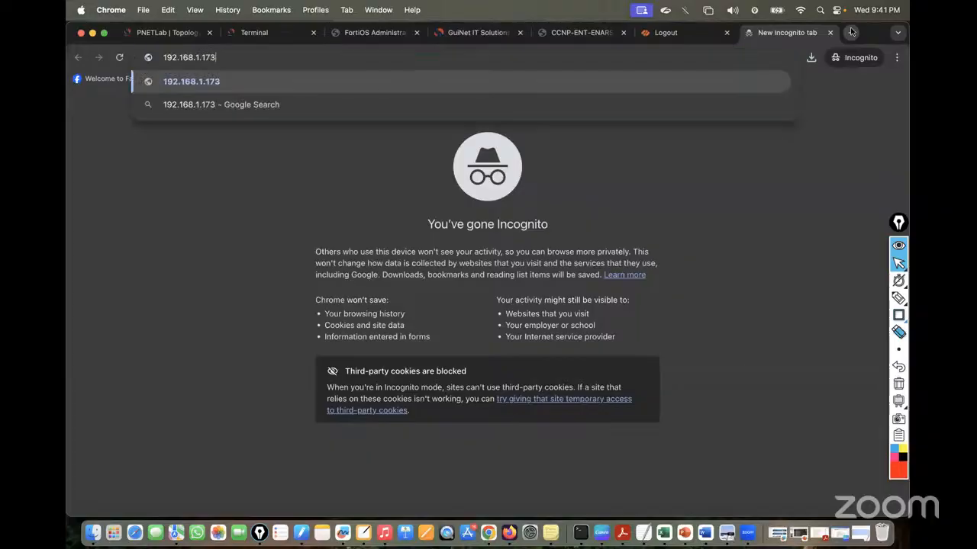
key(Return)
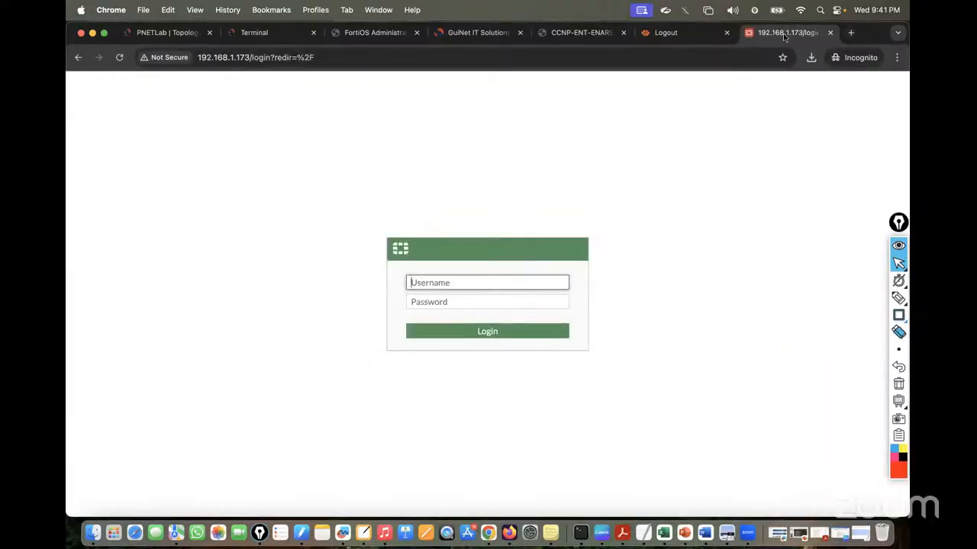
drag(786, 33, 374, 35)
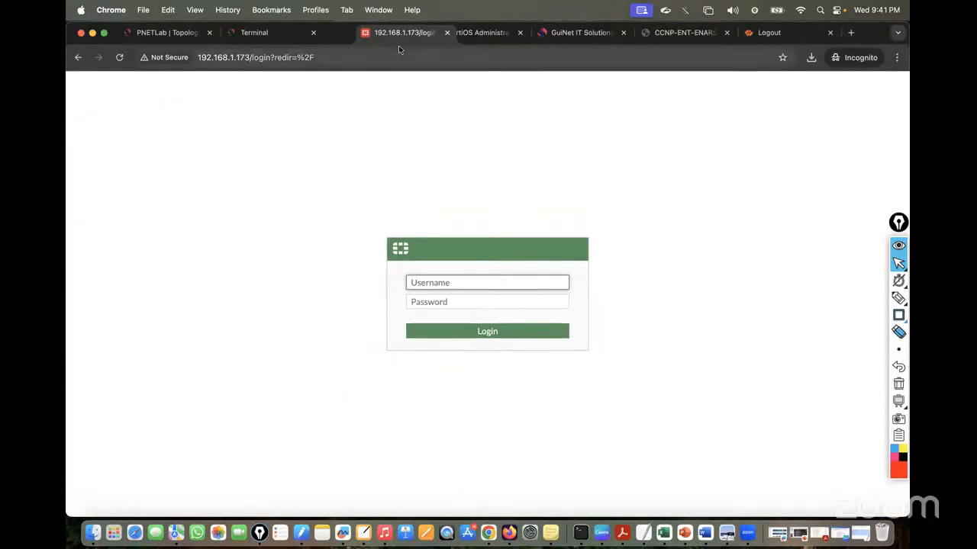
Log in as admin, choose Later for FortiGate Setup, and dismiss the FortiOS what's-new popup
click(421, 281)
text(a)
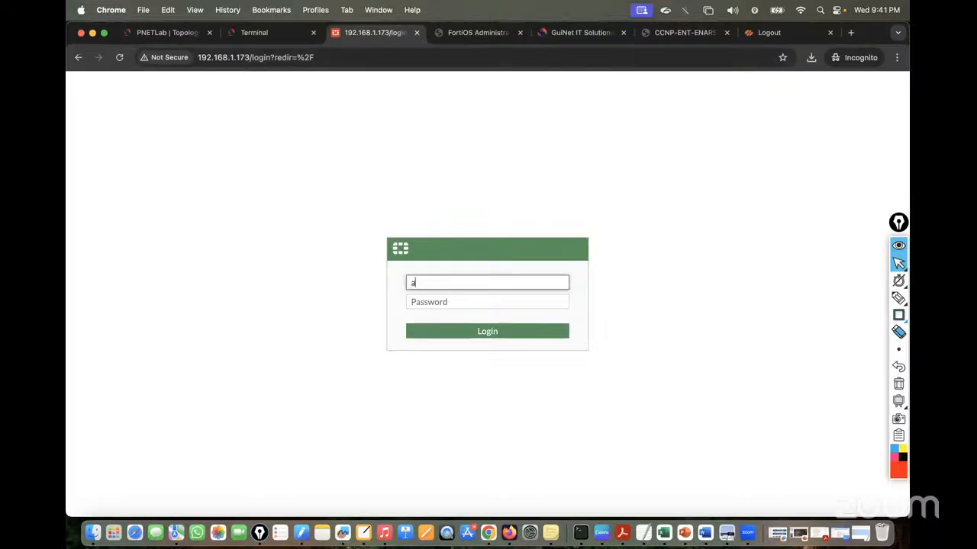
text(dmin)
key(Tab)
text(admin)
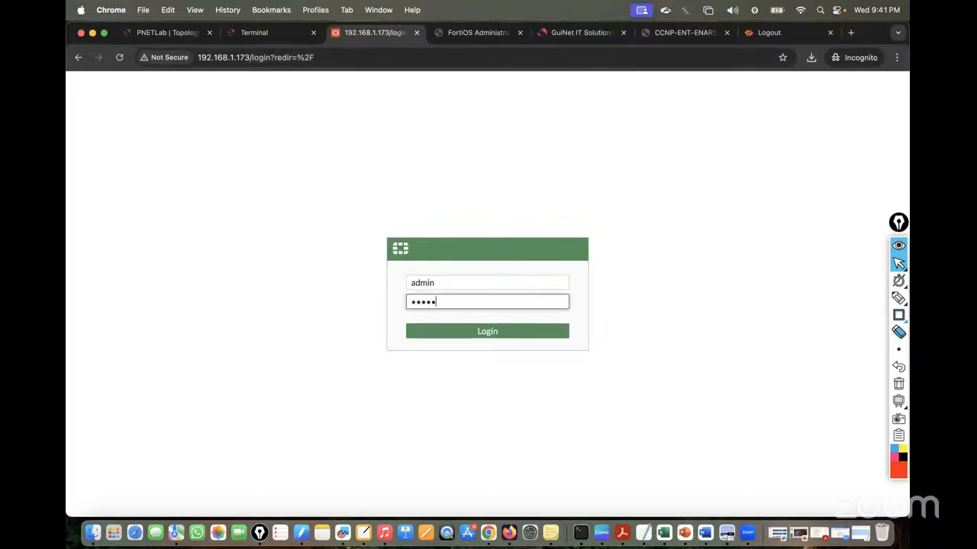
key(Return)
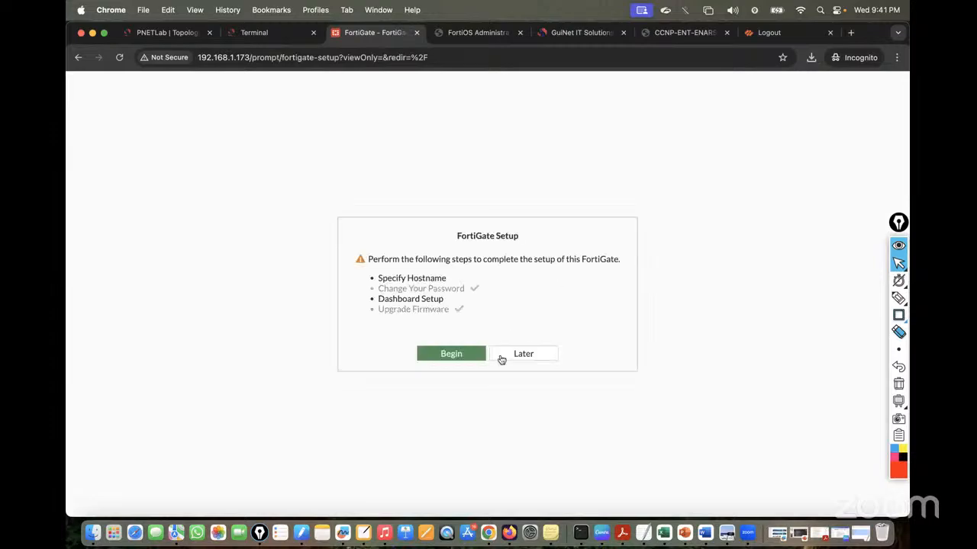
click(514, 359)
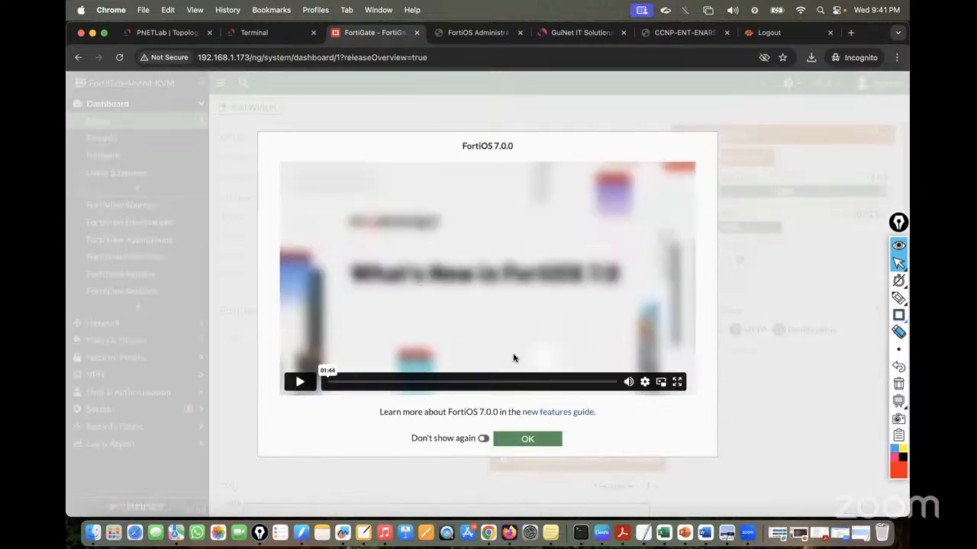
click(521, 440)
click(164, 32)
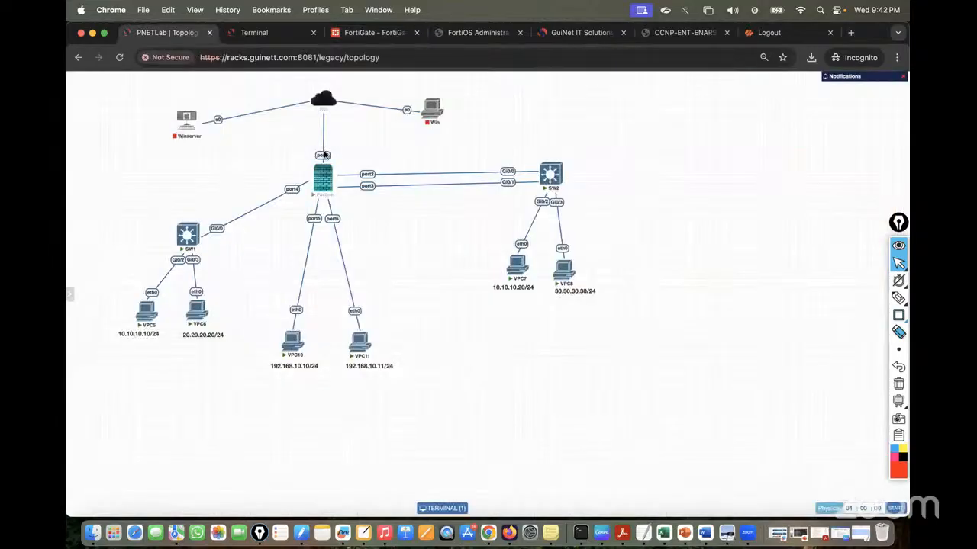
click(369, 33)
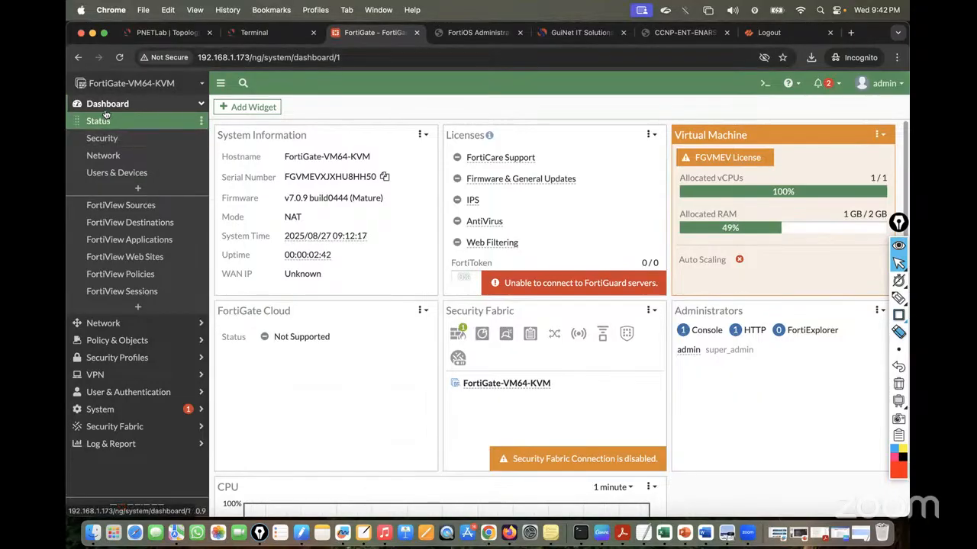
Open the Network dashboard and highlight the Net-to-port1 link on the lab topology
click(108, 156)
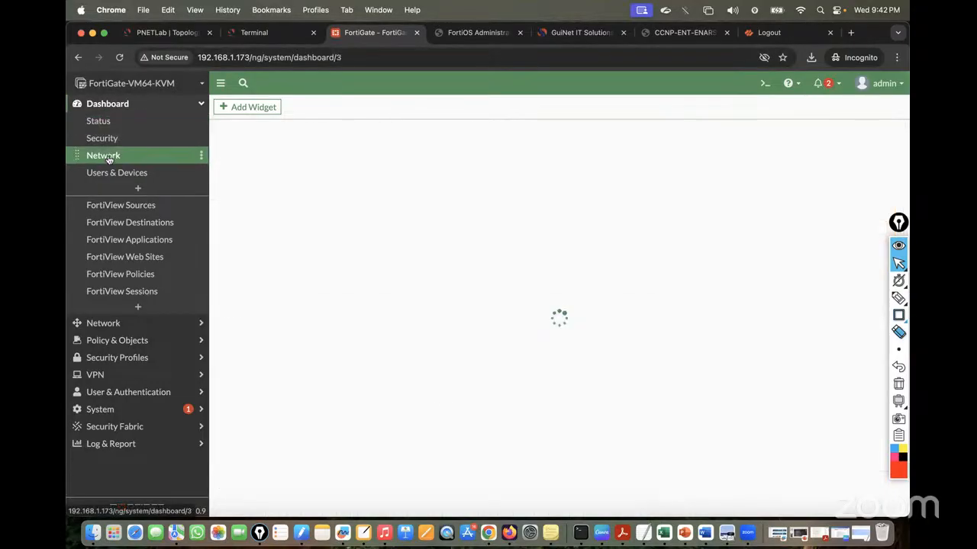
mouse_move(324, 197)
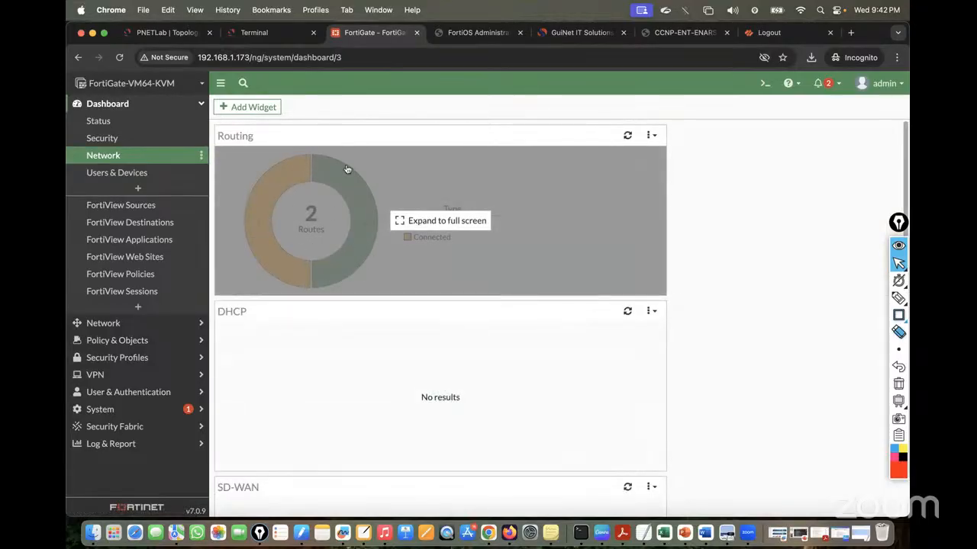
key(super+1)
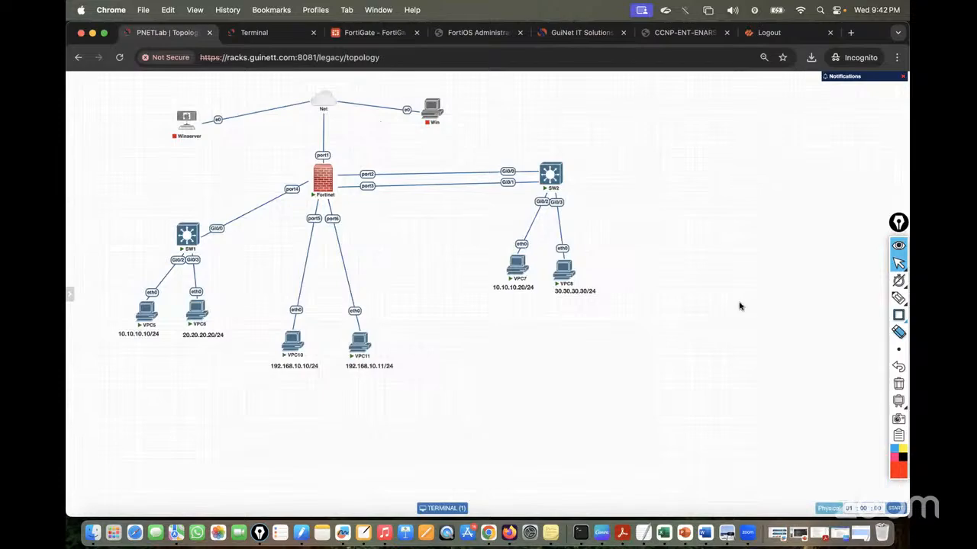
click(898, 298)
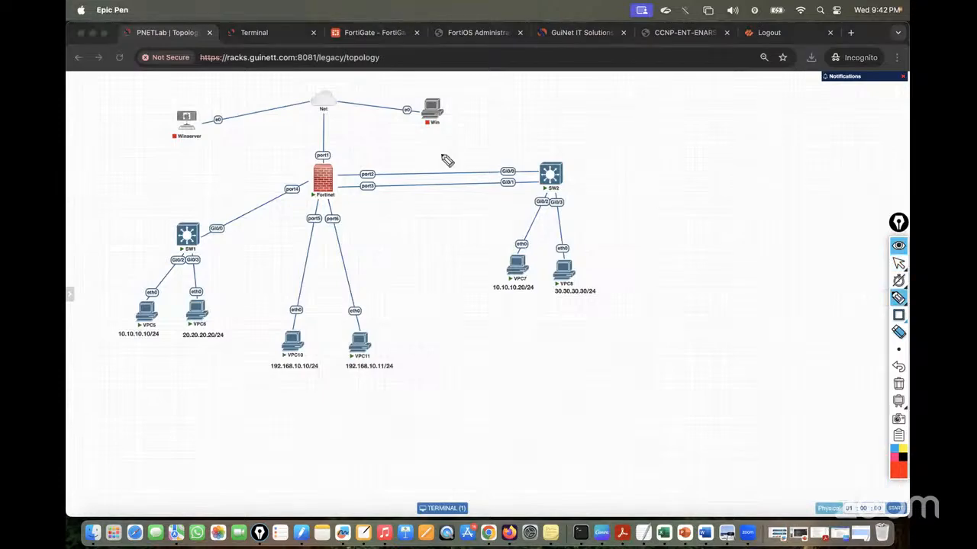
mouse_move(334, 107)
mouse_down()
mouse_move(333, 160)
mouse_move(320, 155)
mouse_up()
click(897, 384)
click(899, 263)
Expand the Routing widget showing the default via 192.168.1.1, then list Network > Interfaces
click(365, 38)
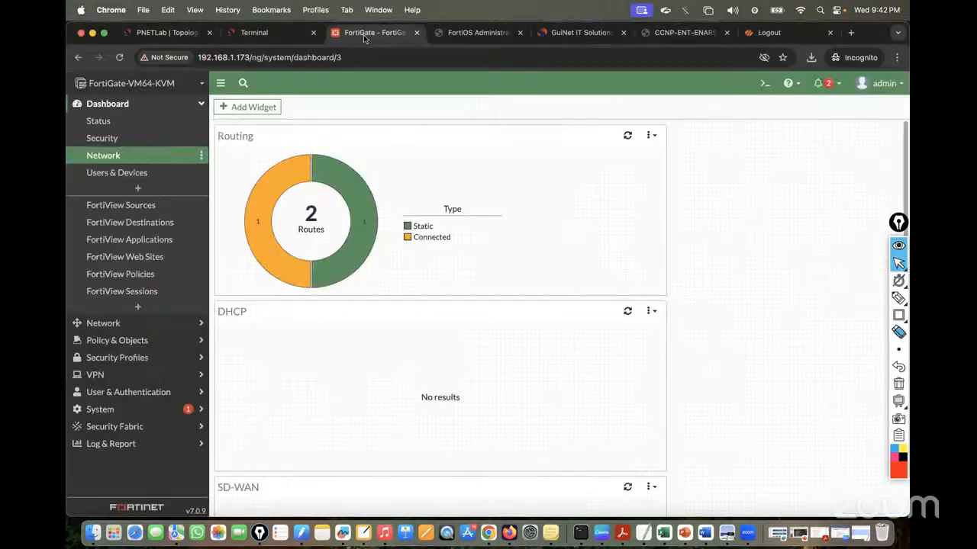
click(427, 220)
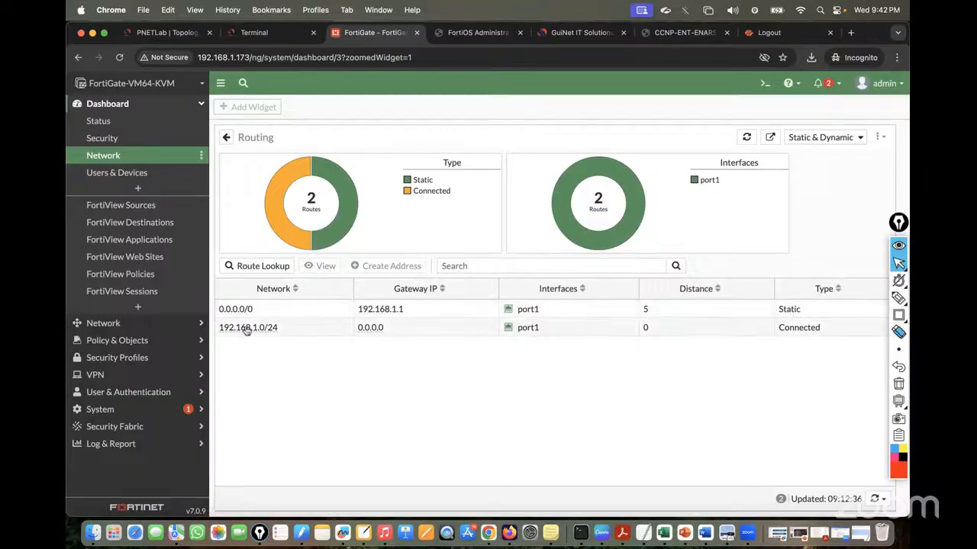
click(97, 324)
click(107, 139)
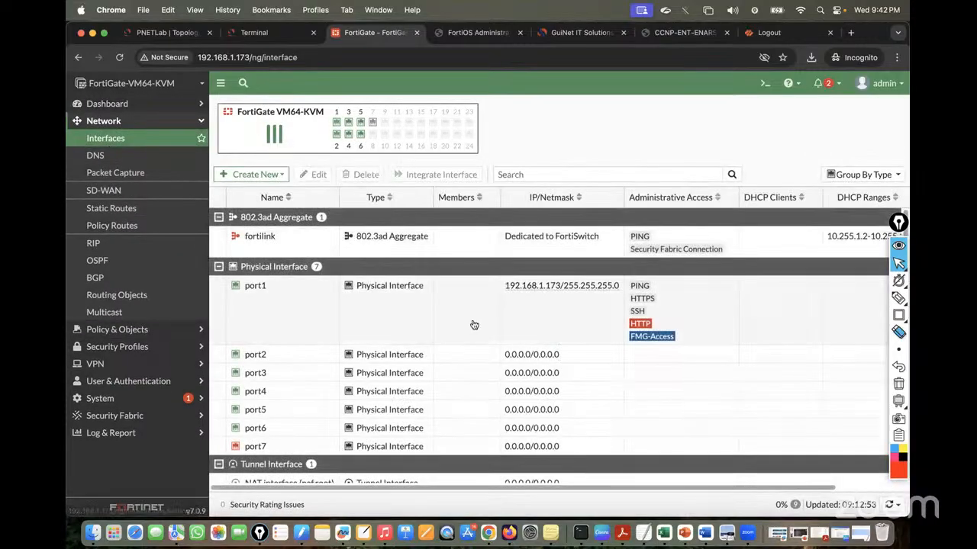
Switch port1 to Manual addressing with 192.168.1.173/255.255.255.0 and confirm the change
double_click(256, 288)
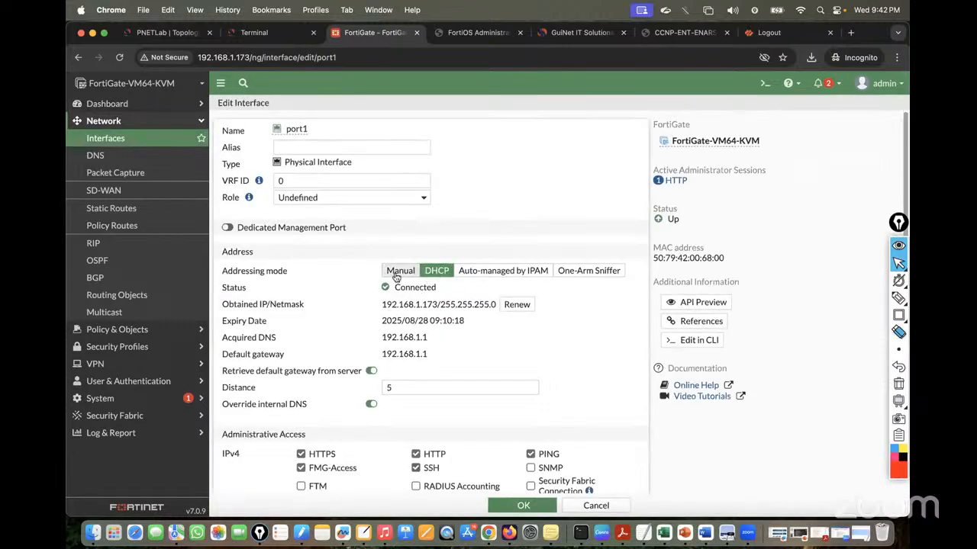
click(397, 271)
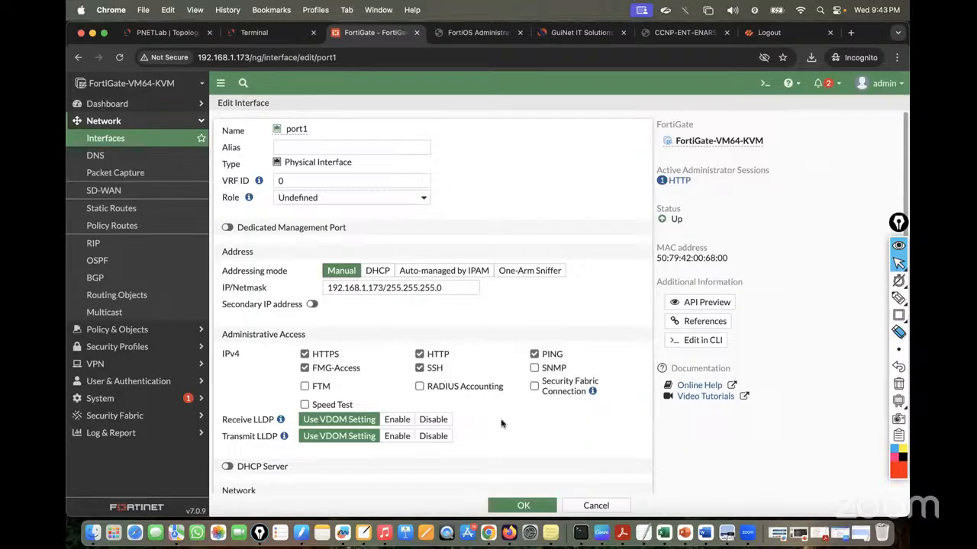
click(521, 504)
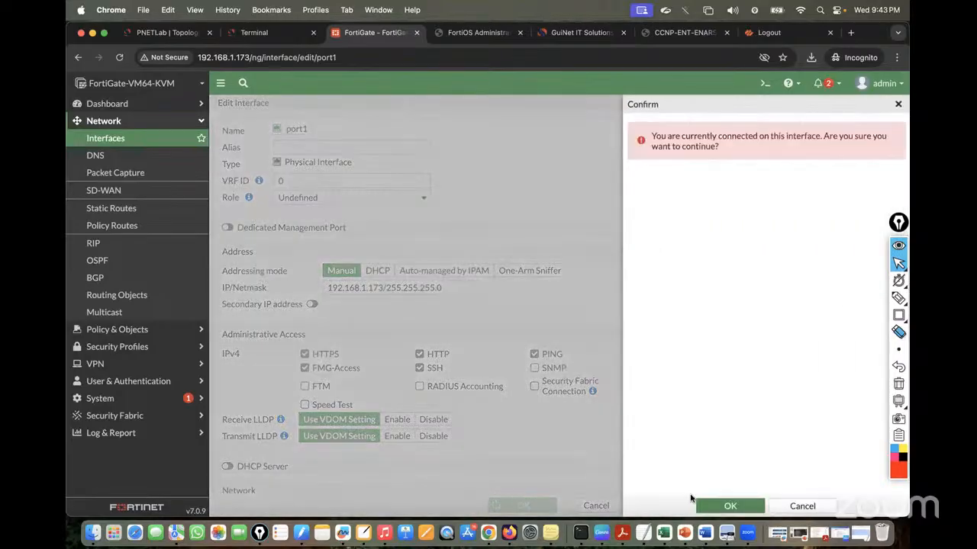
click(718, 508)
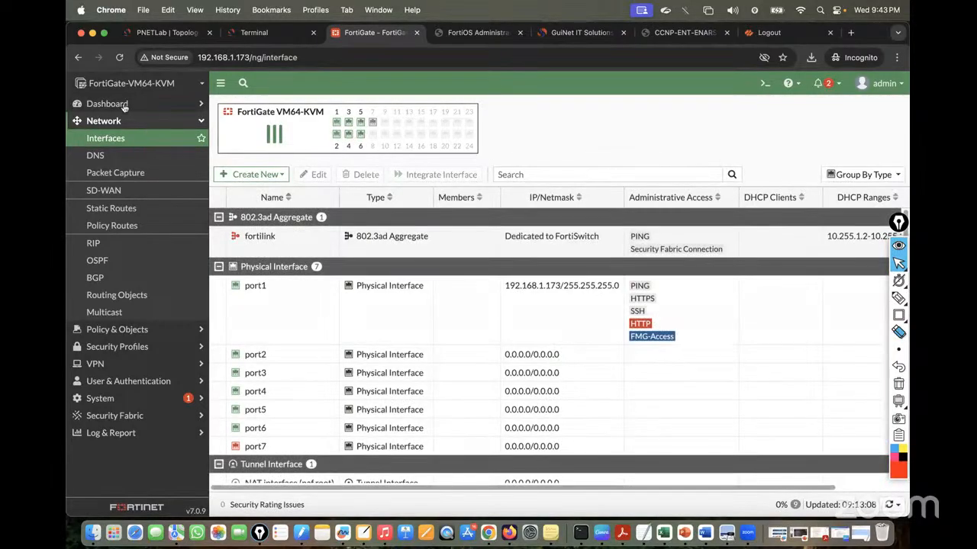
click(110, 105)
click(103, 155)
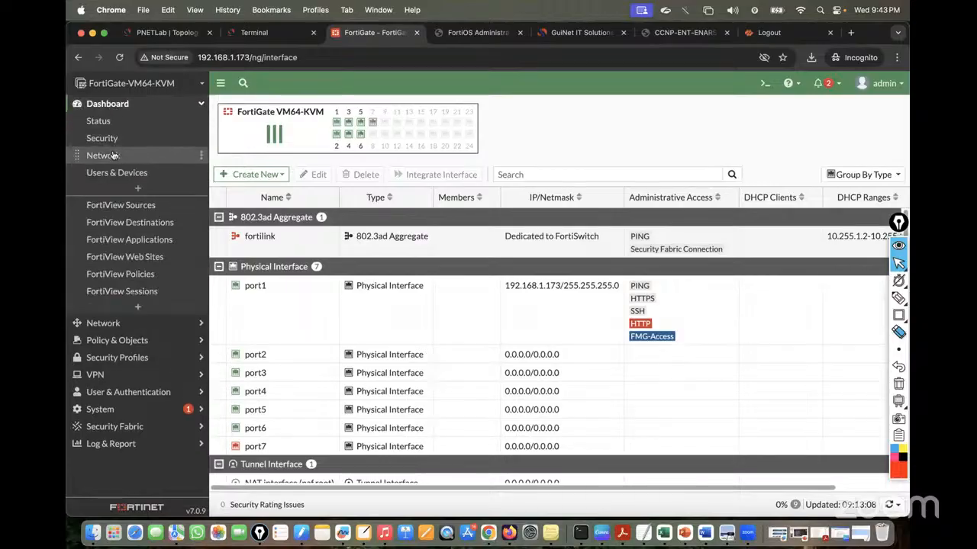
Reopen the Routing view, now showing only connected 192.168.1.0/24 on port1
click(365, 214)
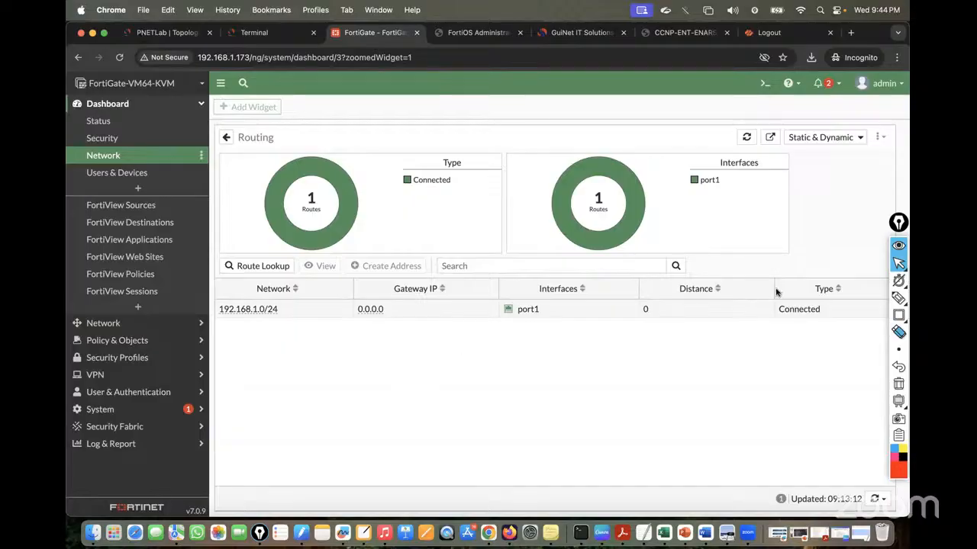
mouse_move(899, 316)
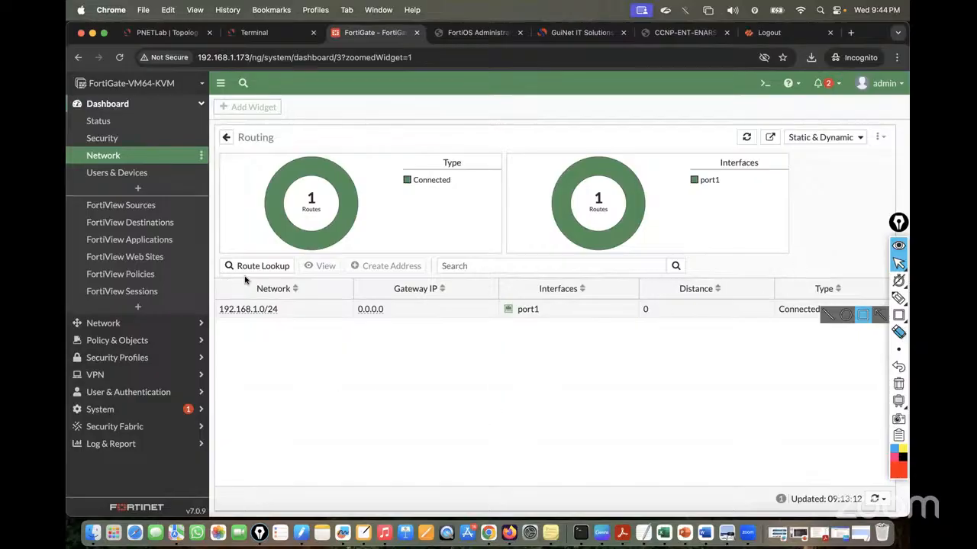
Jump to the Interfaces chapter of the FortiOS Administration Guide
click(164, 32)
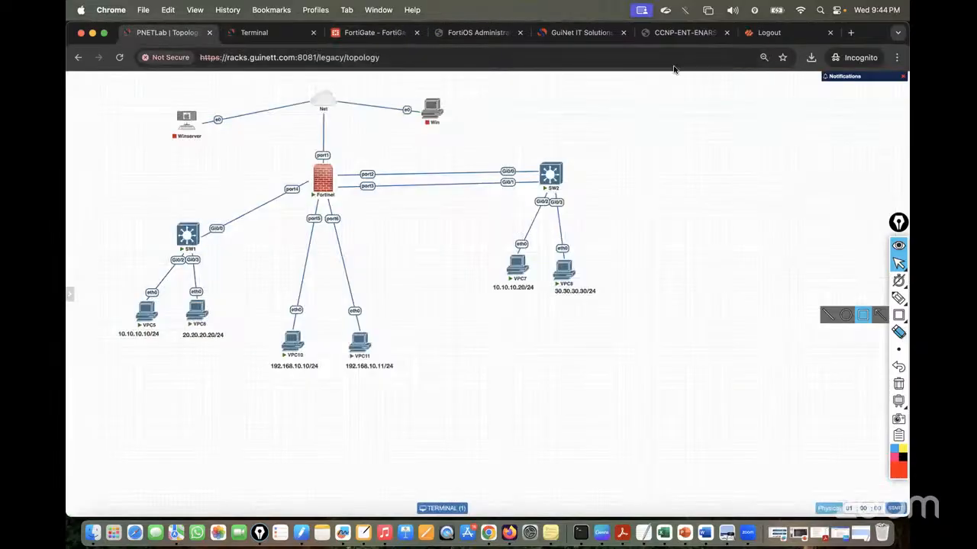
click(475, 33)
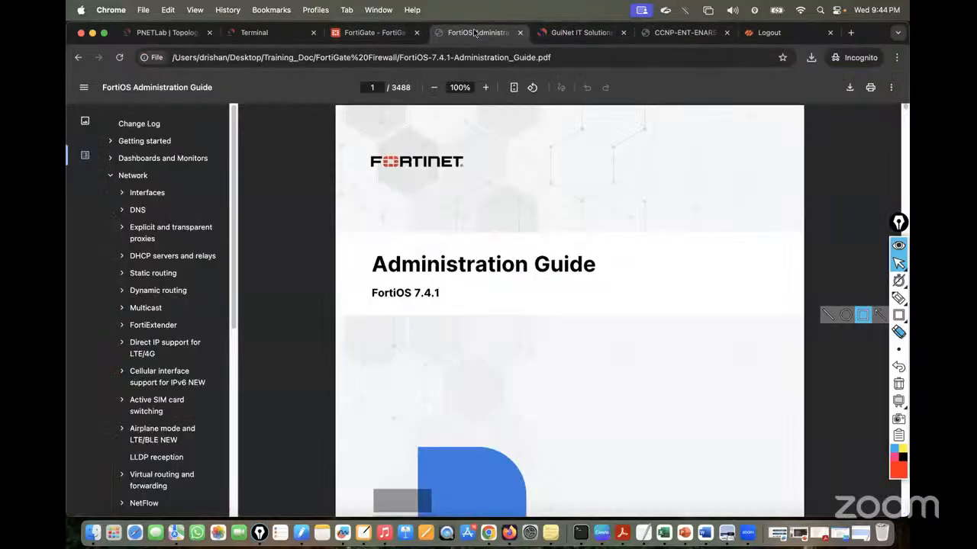
click(147, 193)
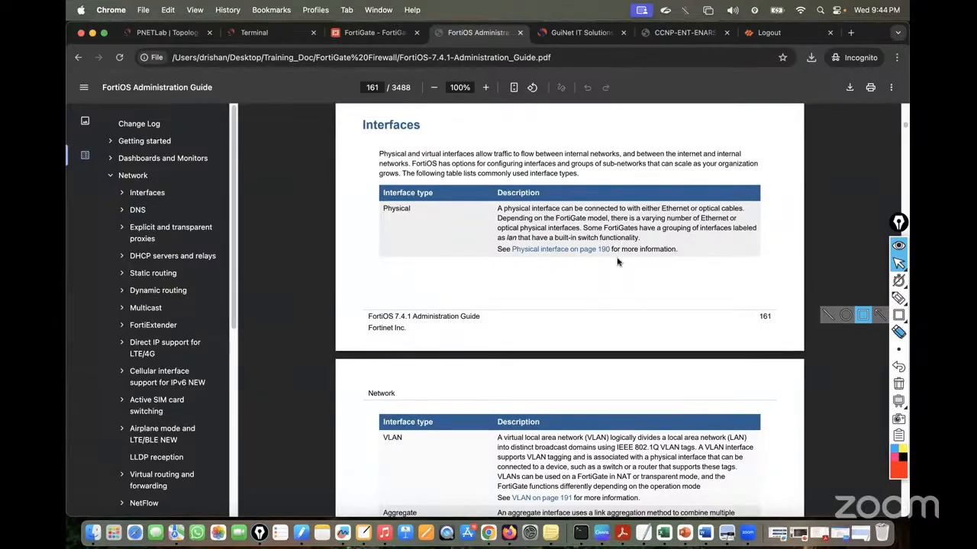
click(899, 264)
click(904, 265)
click(715, 270)
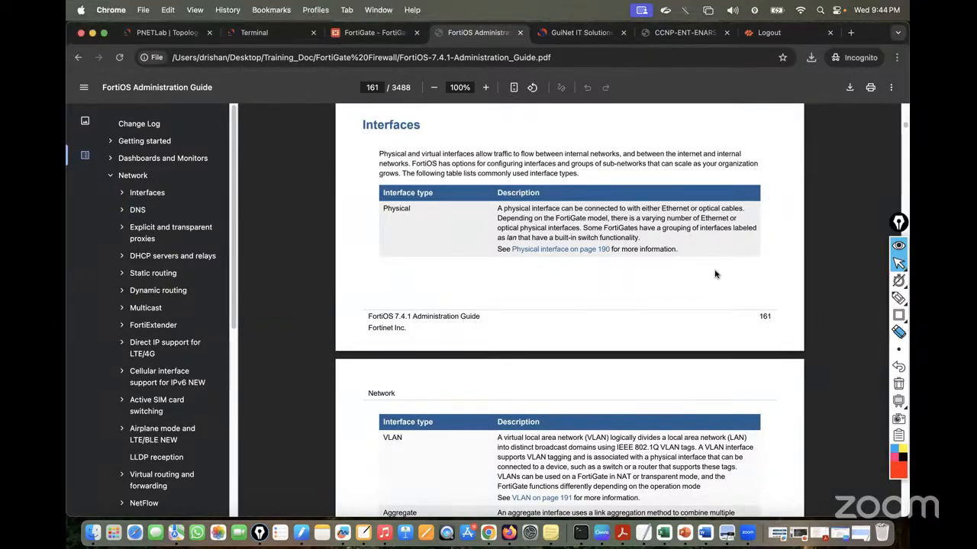
Mark the VLAN, Aggregate, Loopback and Virtual wire pair entries in the interface type table
drag(383, 199, 444, 204)
scroll(420, 272, down, 5)
drag(381, 273, 417, 276)
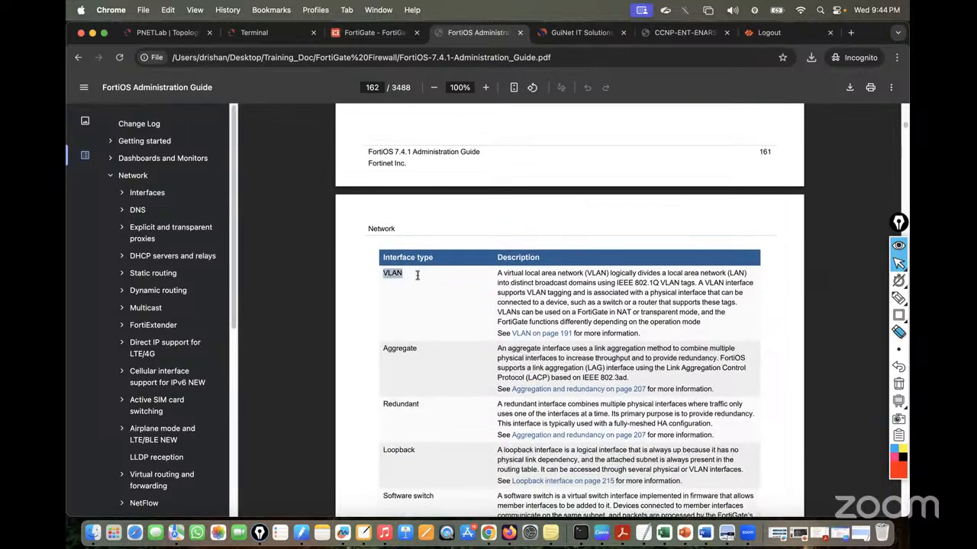
drag(380, 349, 429, 350)
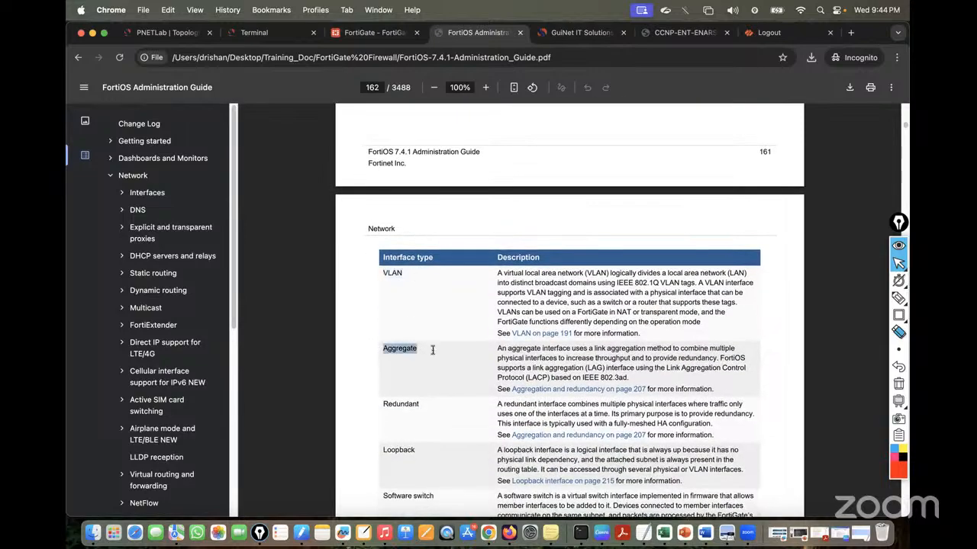
scroll(432, 350, down, 2)
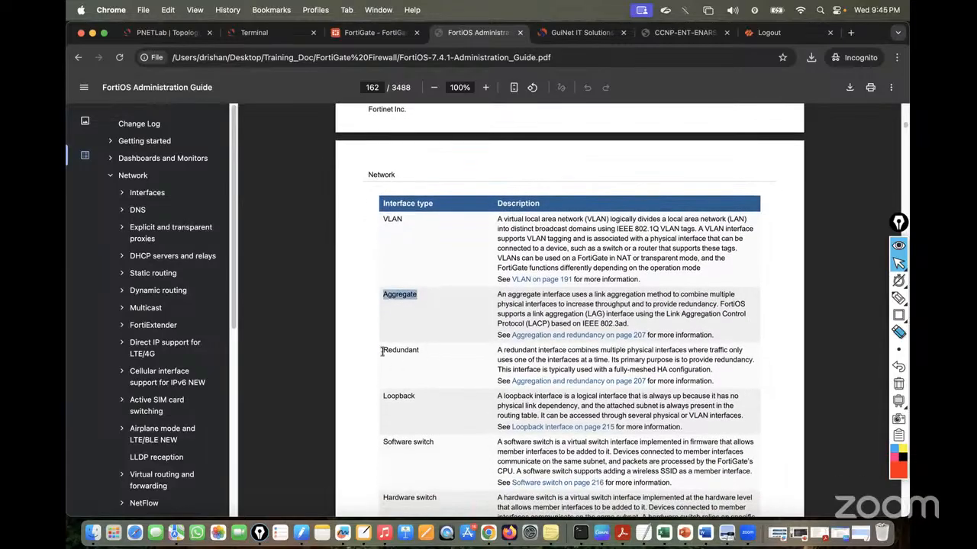
drag(382, 350, 440, 351)
drag(381, 396, 431, 396)
scroll(431, 396, down, 3)
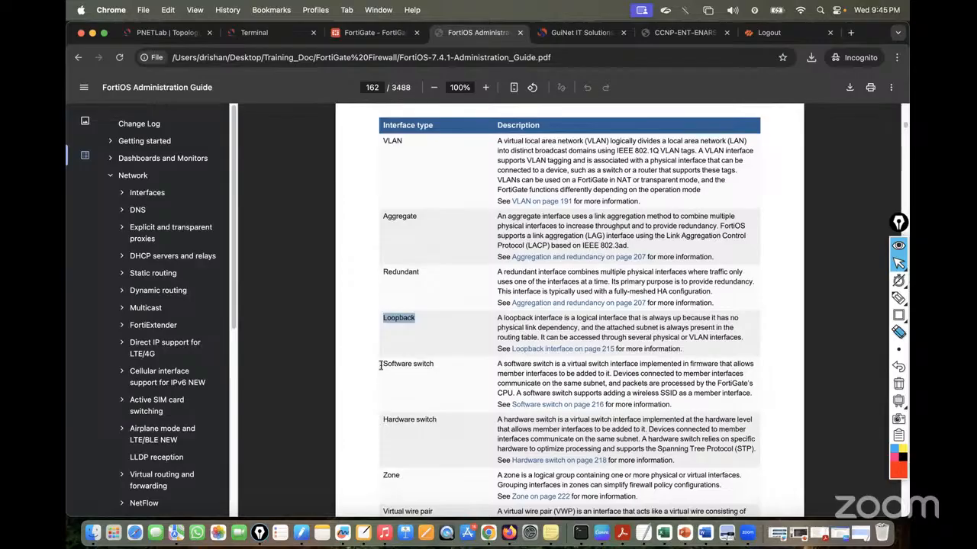
drag(381, 364, 450, 365)
scroll(450, 367, down, 2)
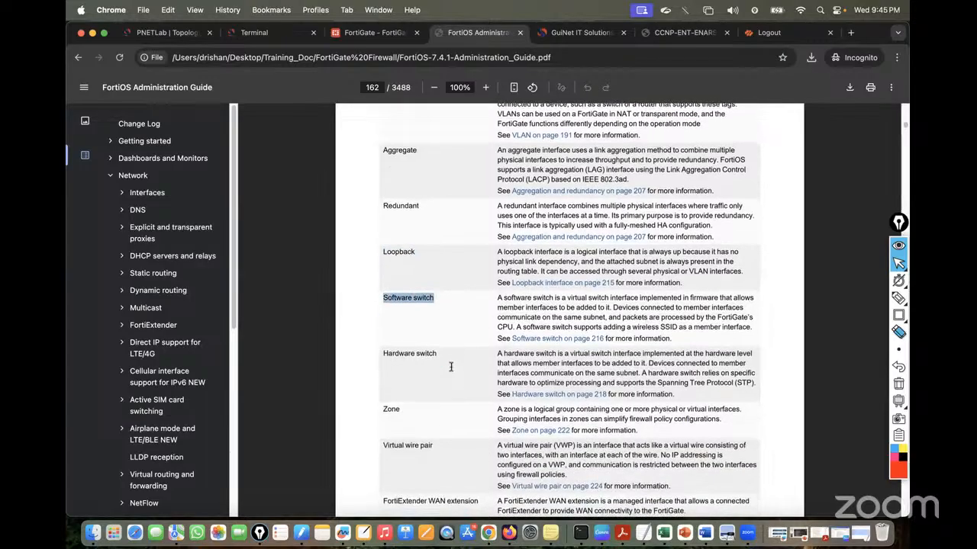
scroll(390, 413, down, 1)
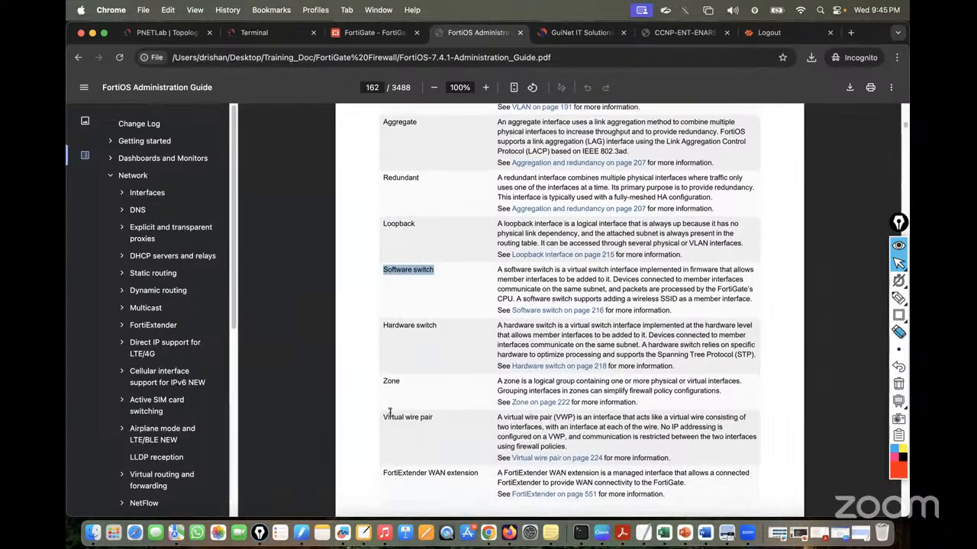
drag(382, 380, 428, 391)
drag(383, 417, 450, 418)
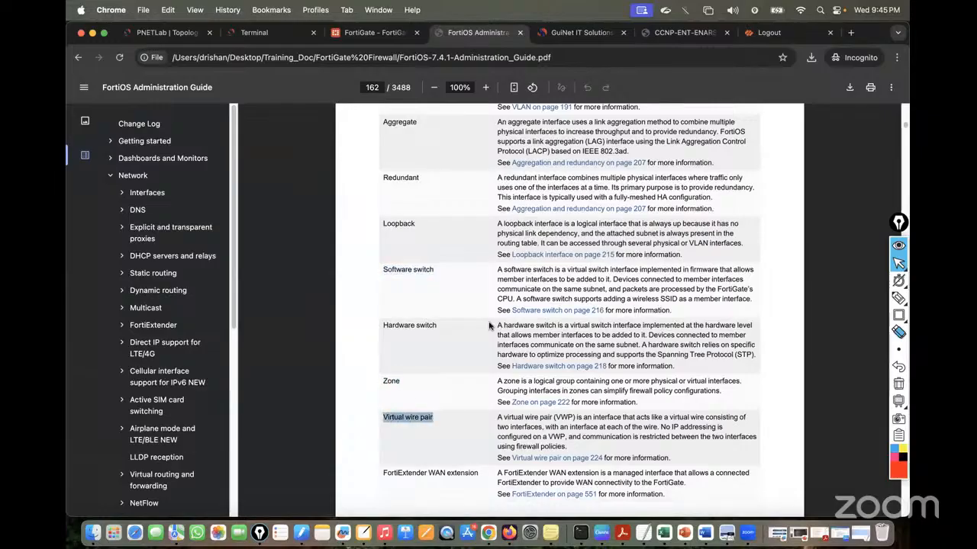
scroll(489, 326, up, 10)
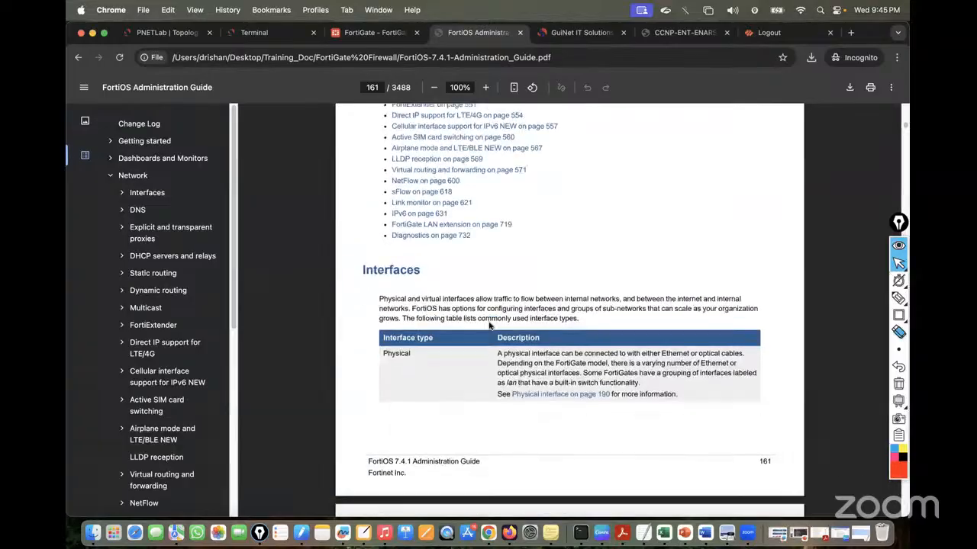
scroll(489, 325, down, 4)
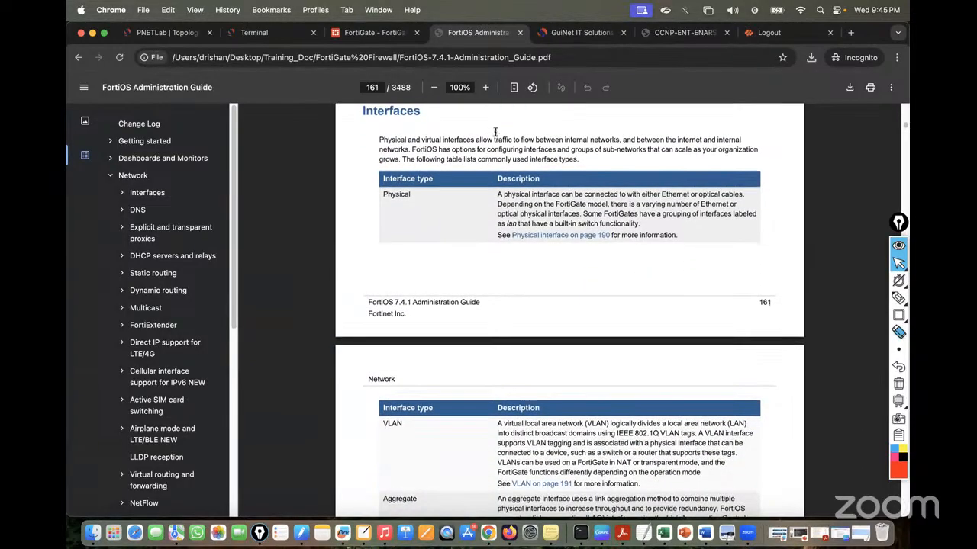
Zoom the guide to 110% and scroll through the rest of the interface types table
click(485, 87)
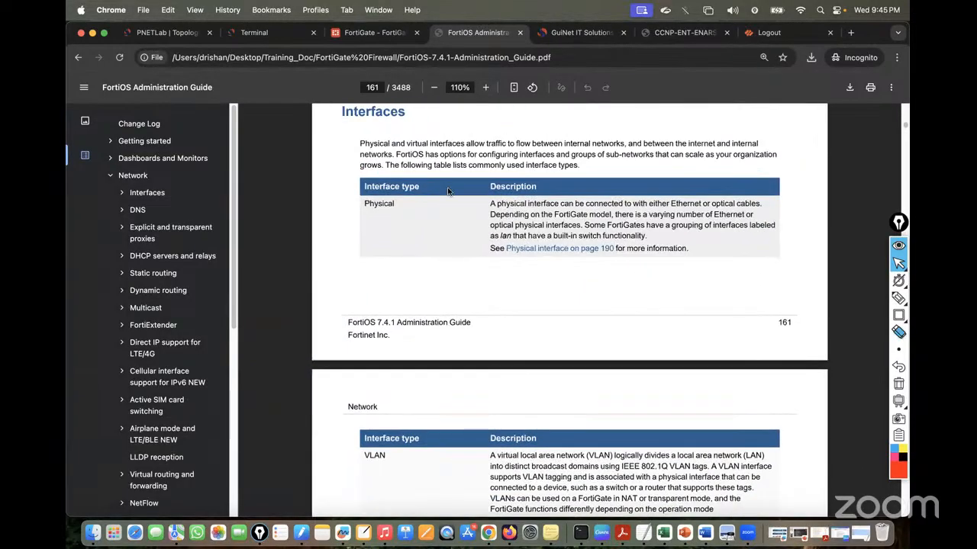
scroll(449, 191, down, 1)
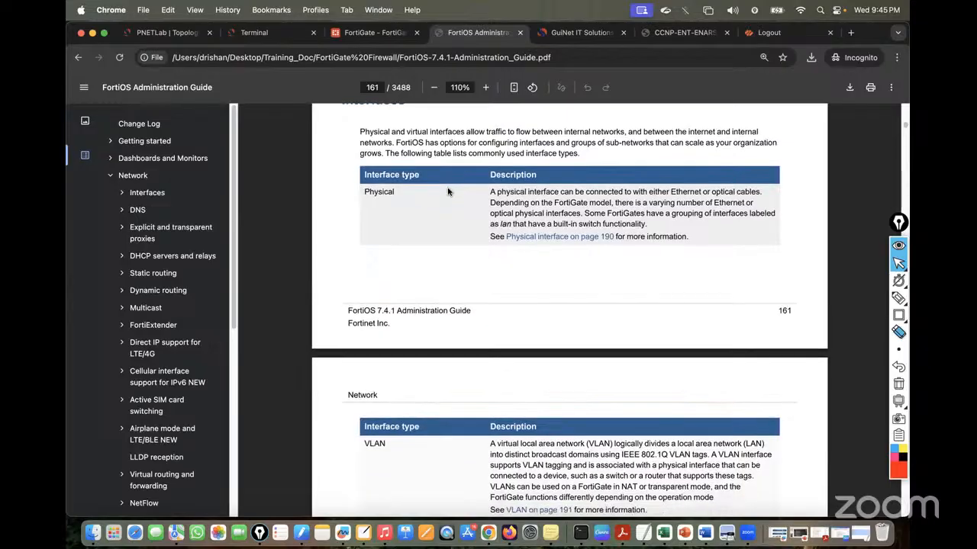
drag(365, 185, 419, 186)
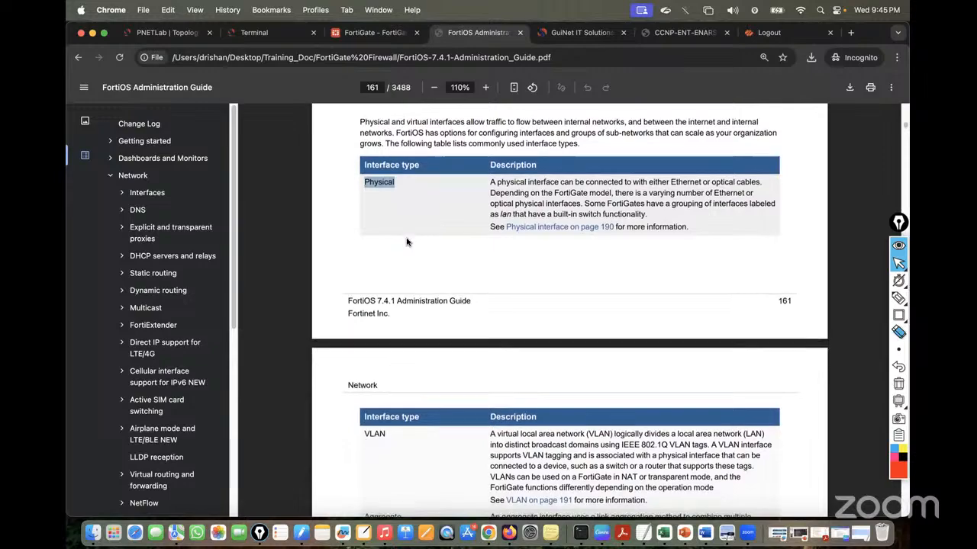
scroll(406, 242, down, 5)
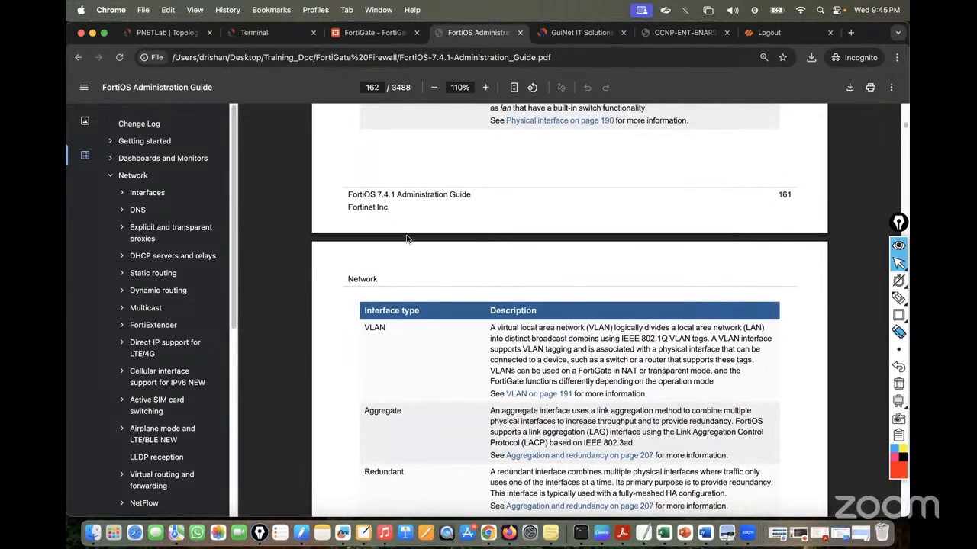
scroll(406, 239, down, 6)
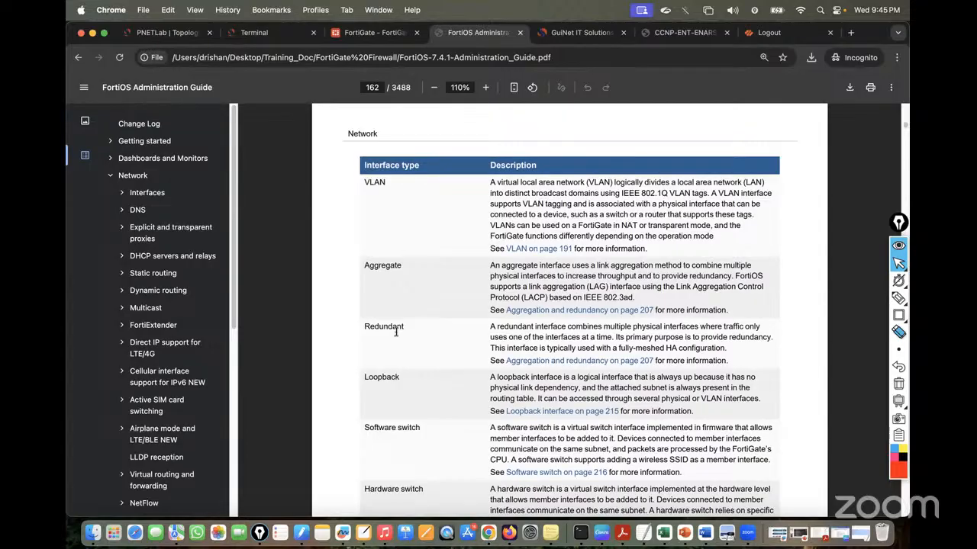
scroll(396, 332, down, 20)
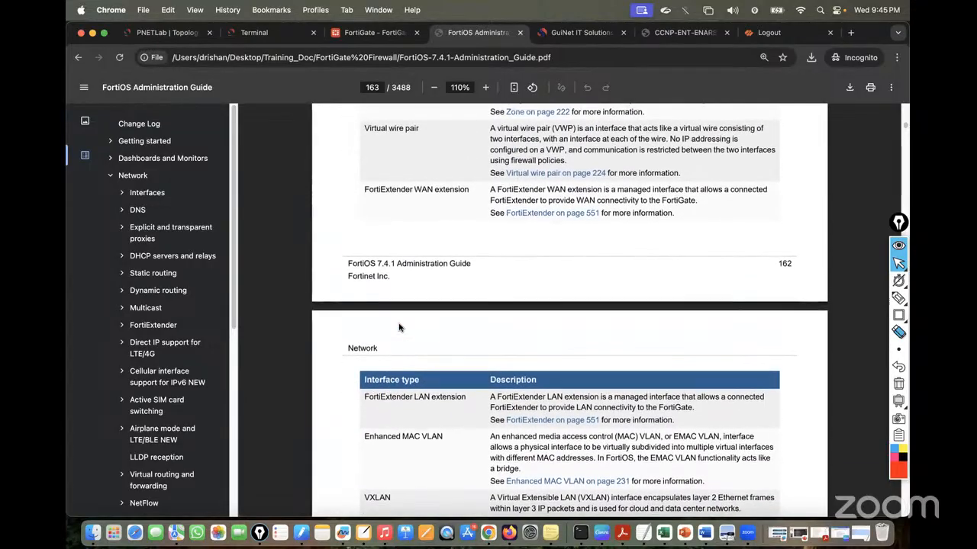
scroll(398, 328, down, 5)
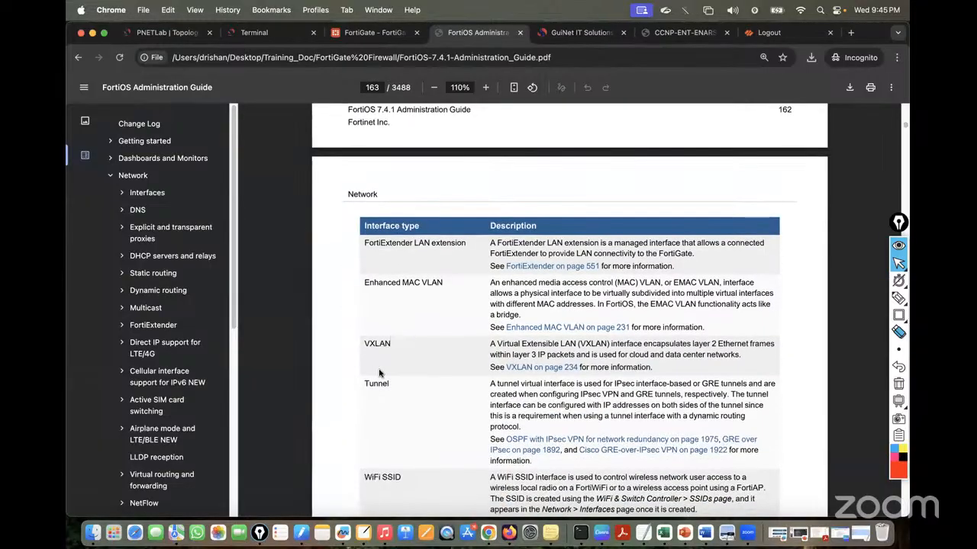
scroll(379, 373, down, 2)
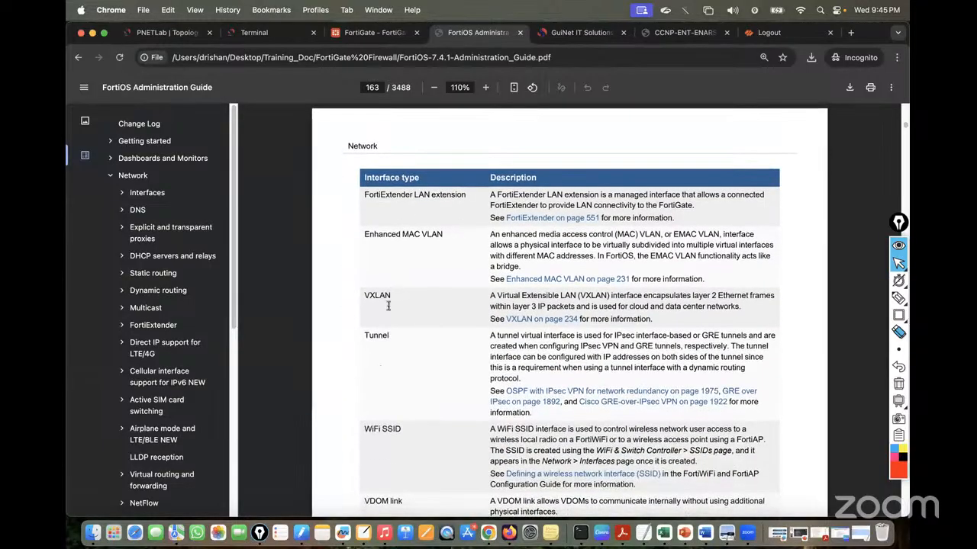
scroll(395, 399, down, 4)
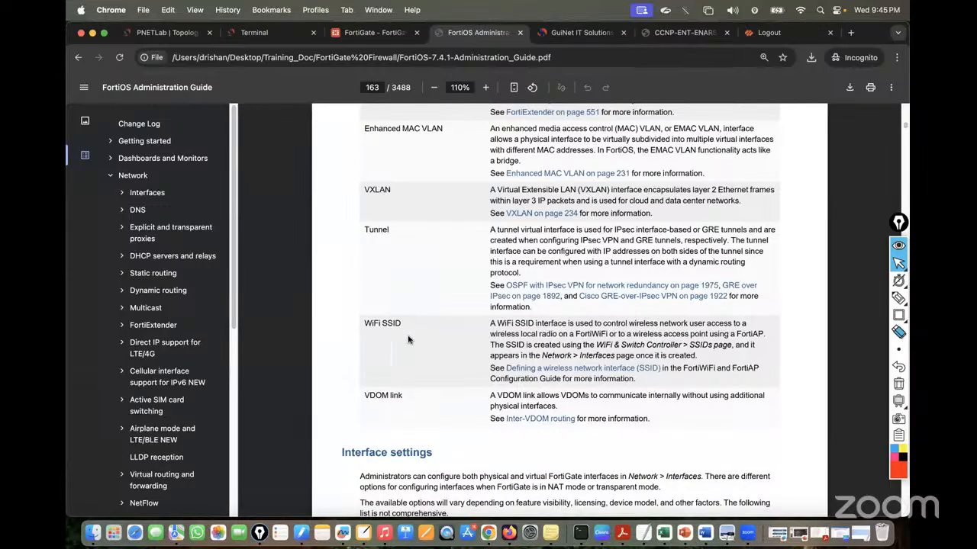
scroll(468, 181, up, 5)
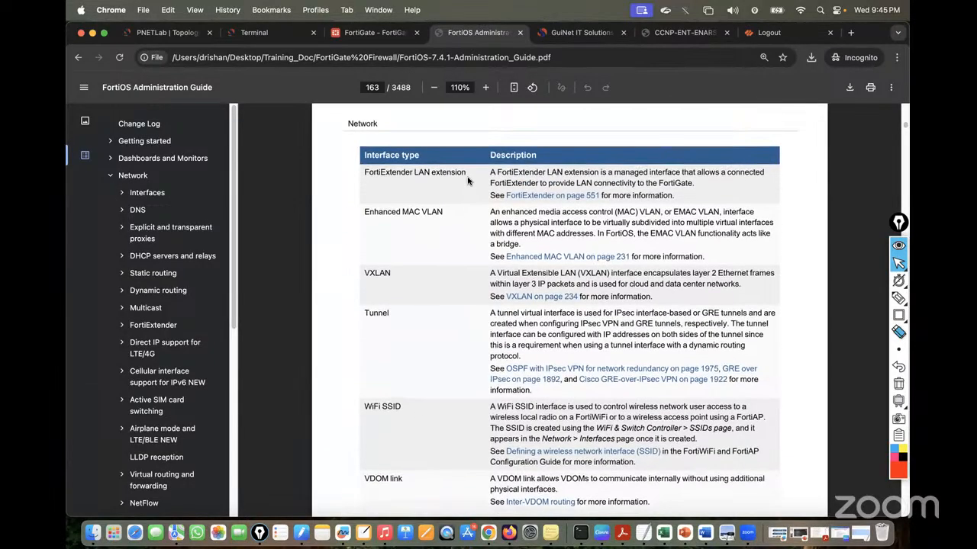
scroll(467, 181, up, 15)
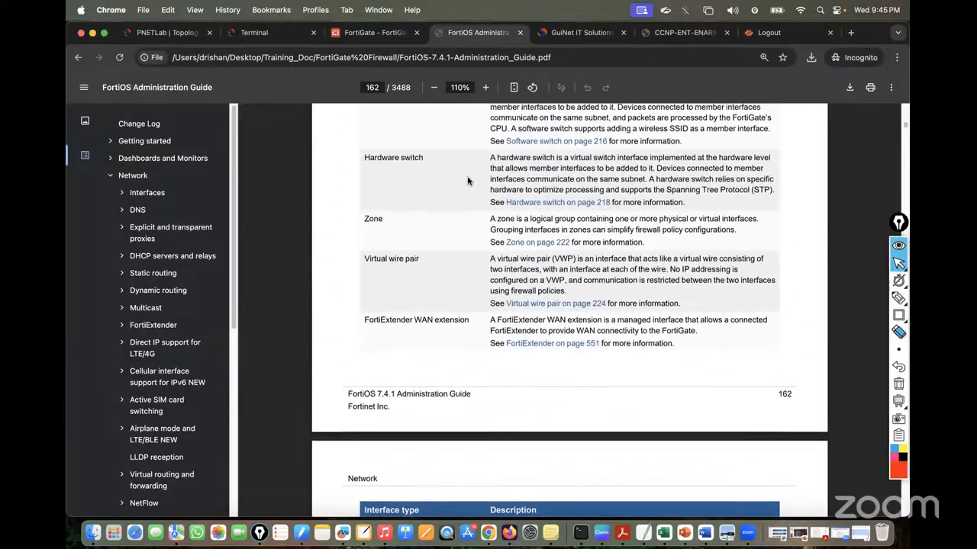
scroll(468, 181, up, 2)
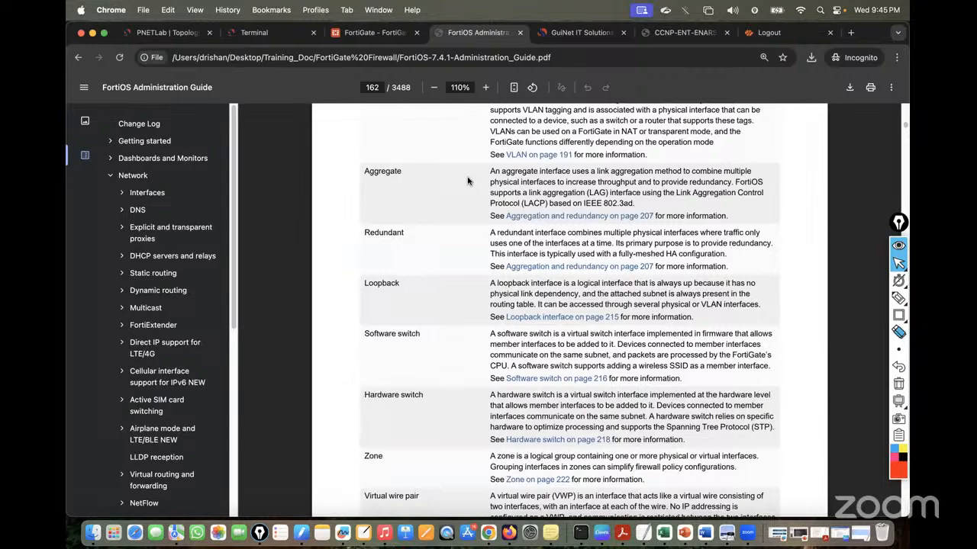
scroll(467, 180, up, 20)
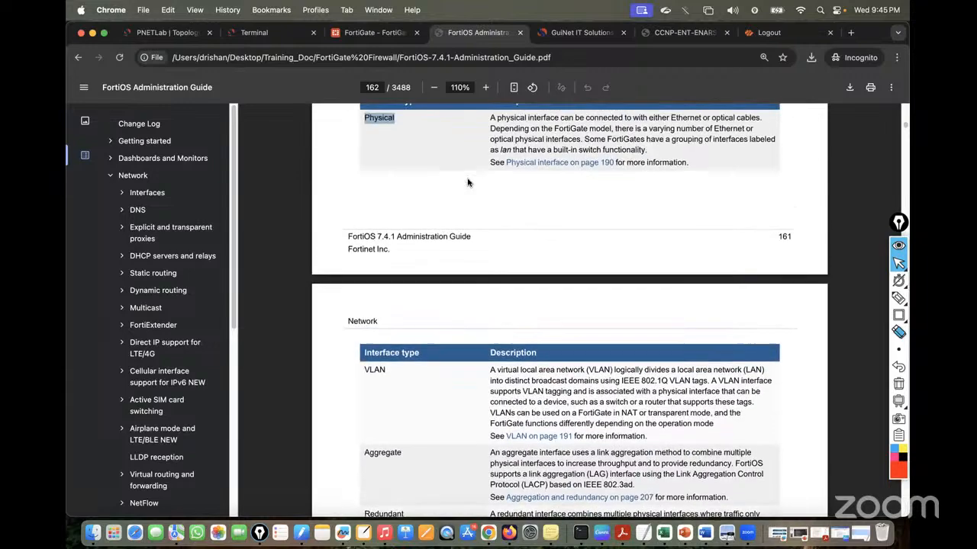
Re-mark the Physical interface type and return to the PNETLab topology
click(413, 202)
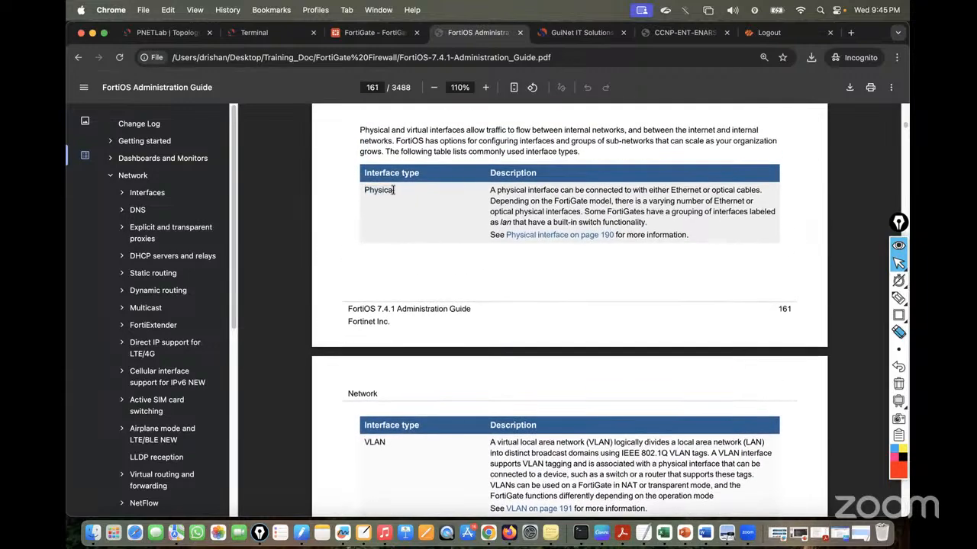
drag(394, 190, 355, 190)
click(149, 35)
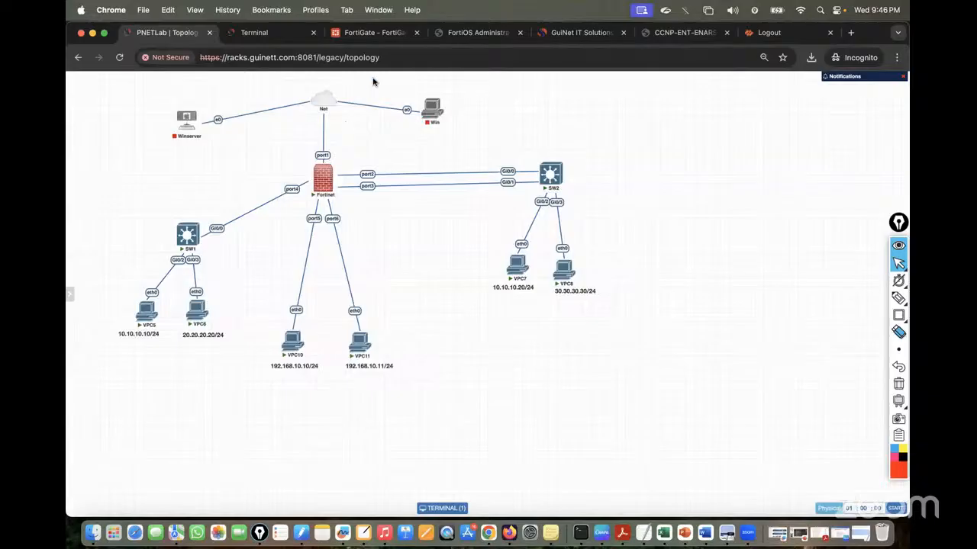
Open the FortiGate Interfaces list showing port1 at 192.168.1.173/255.255.255.0 and ports 2–7
click(366, 32)
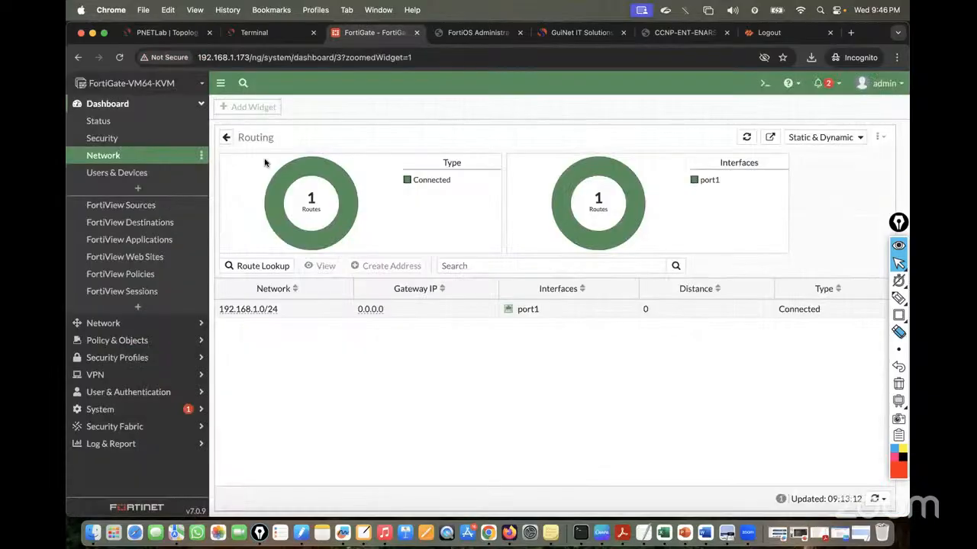
click(103, 323)
click(106, 134)
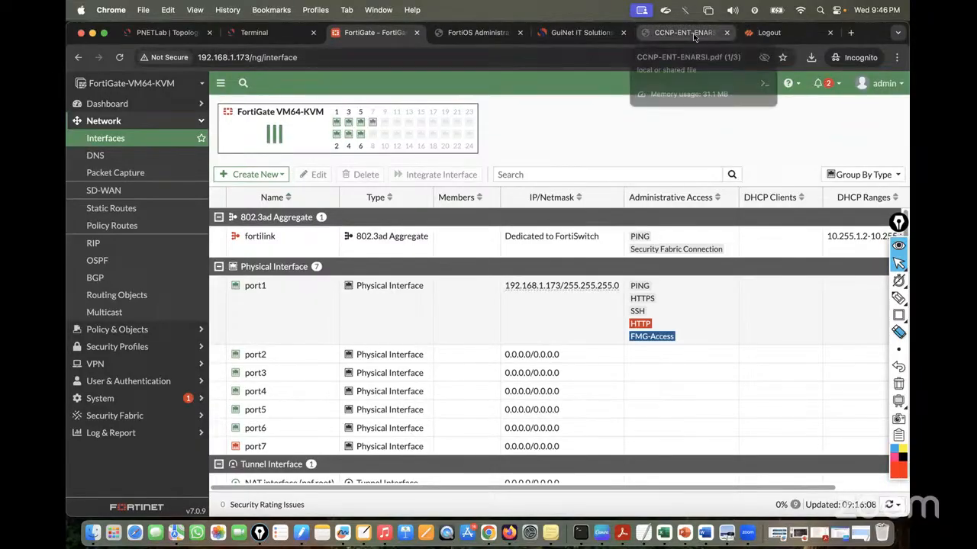
Find the VLAN entry in the guide's interface types table on page 162 and highlight its description
click(482, 35)
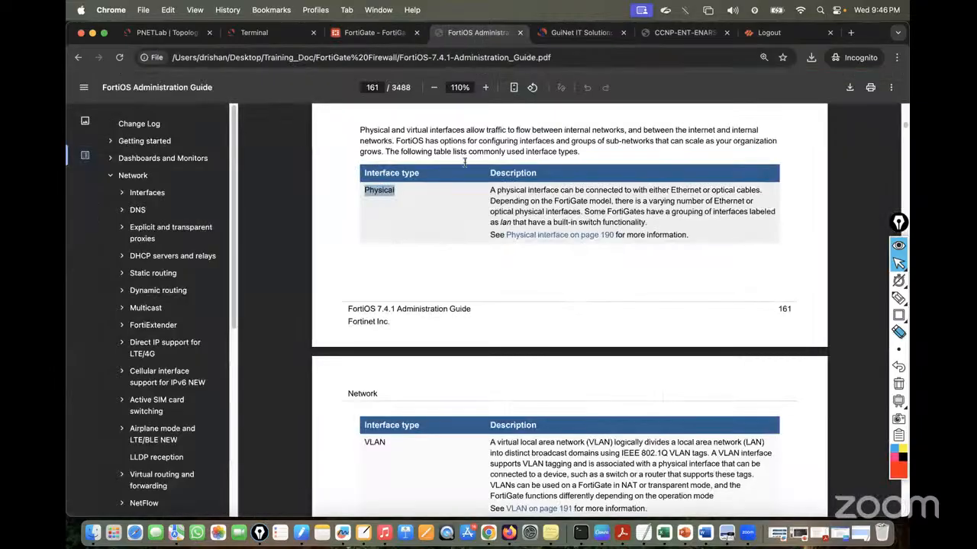
scroll(599, 264, down, 3)
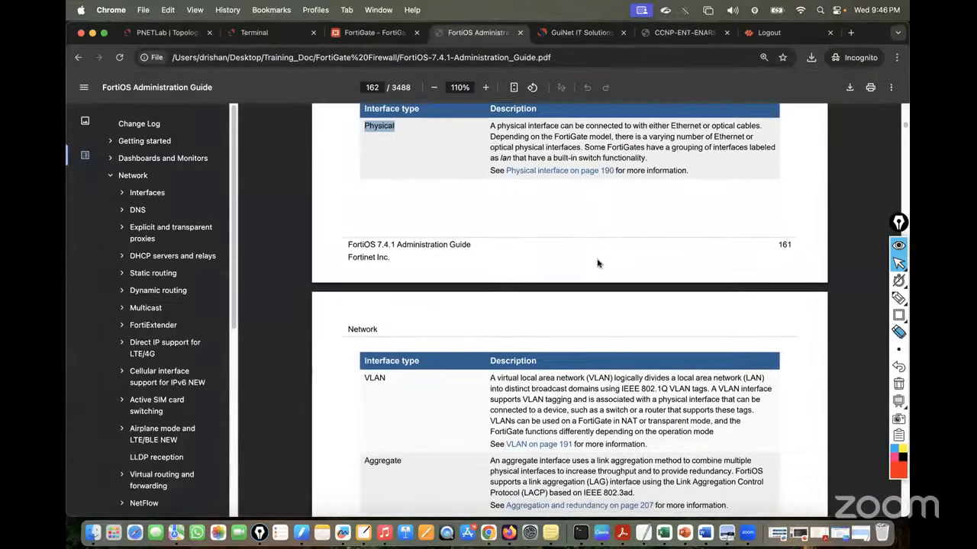
scroll(598, 263, down, 2)
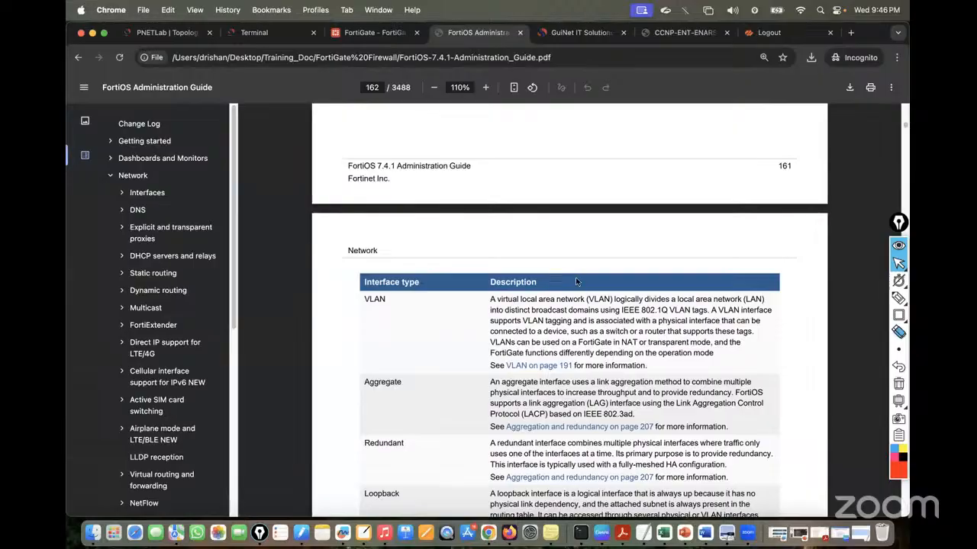
scroll(534, 281, down, 1)
scroll(520, 285, up, 5)
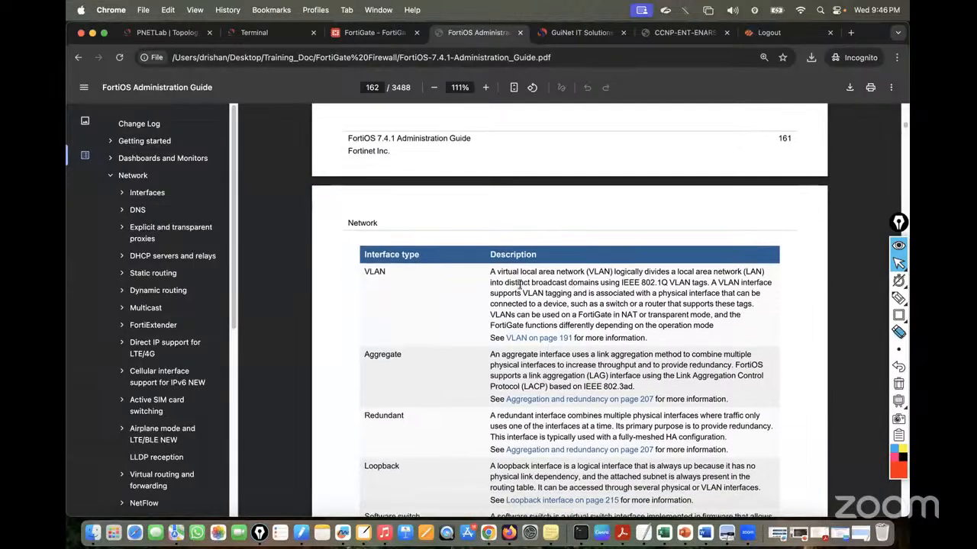
scroll(519, 285, down, 1)
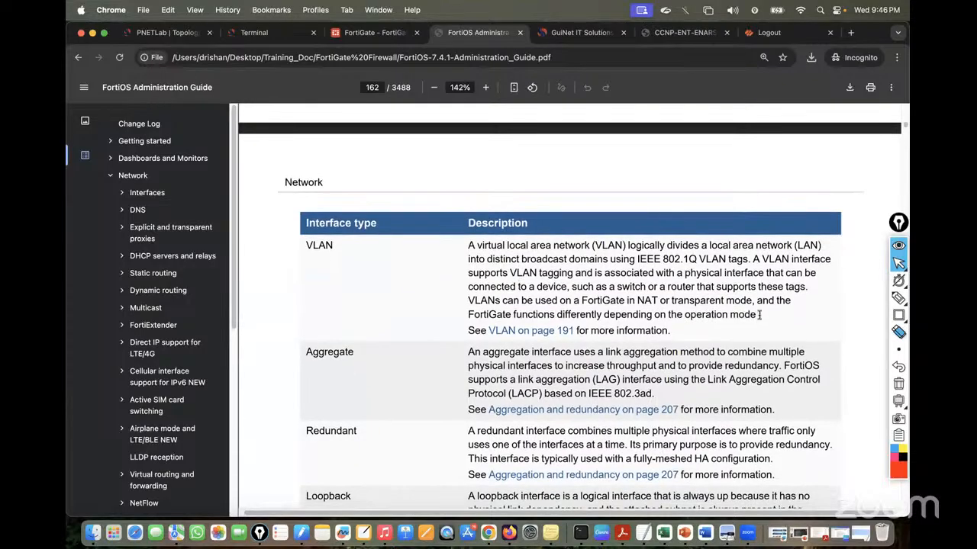
drag(759, 317, 460, 246)
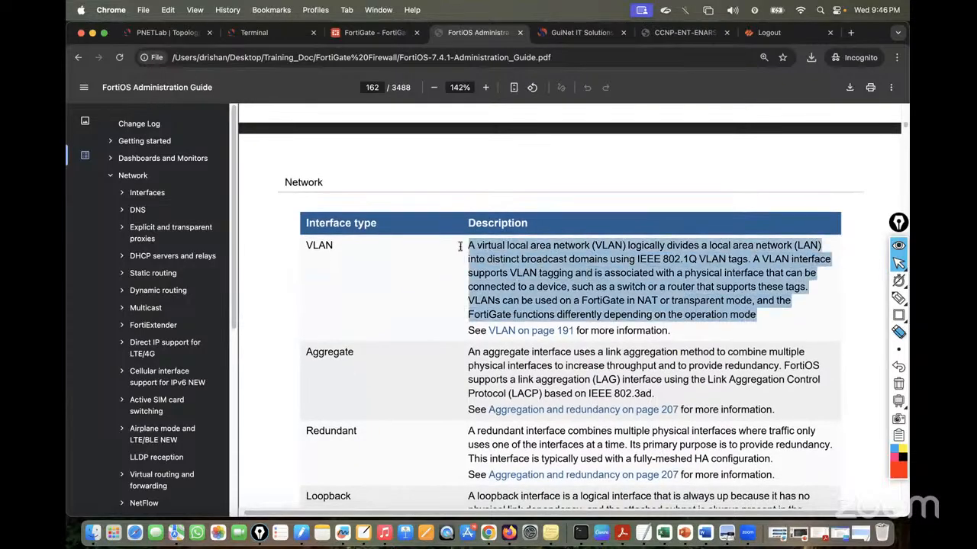
click(460, 245)
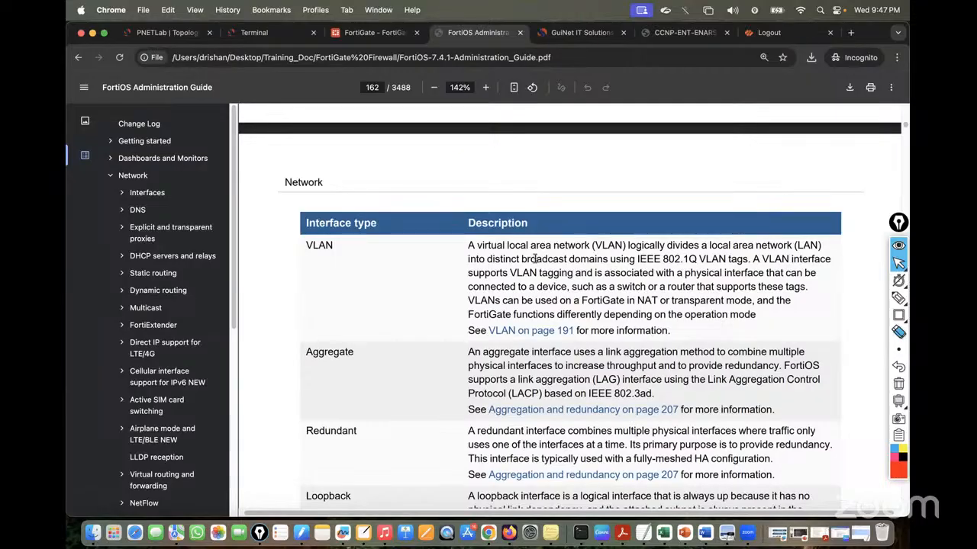
Clear the whiteboard and draw a green box labelled LAN
click(363, 533)
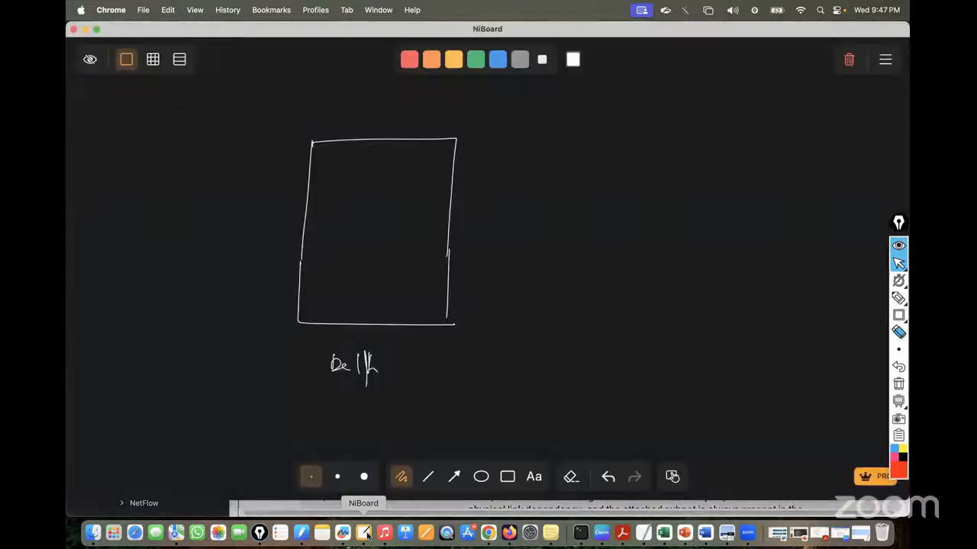
click(849, 59)
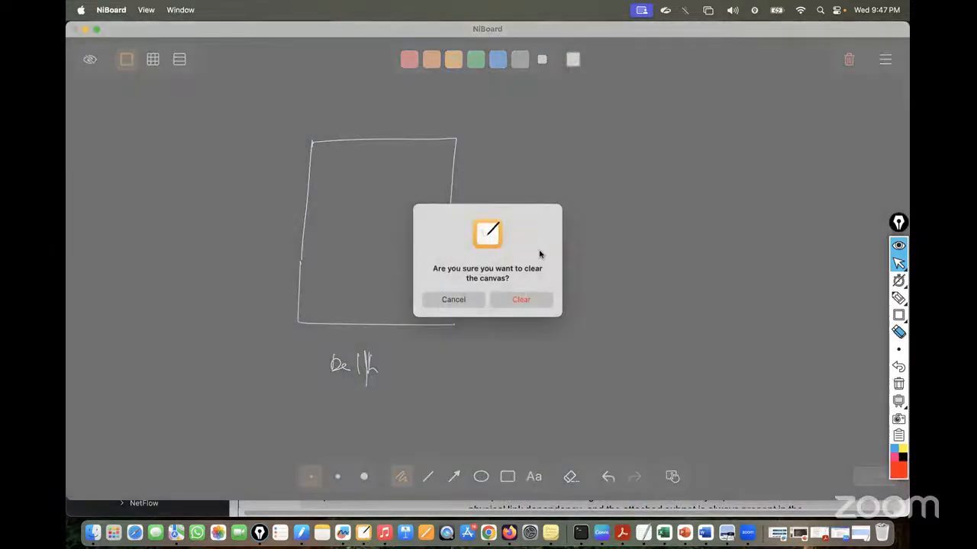
click(520, 299)
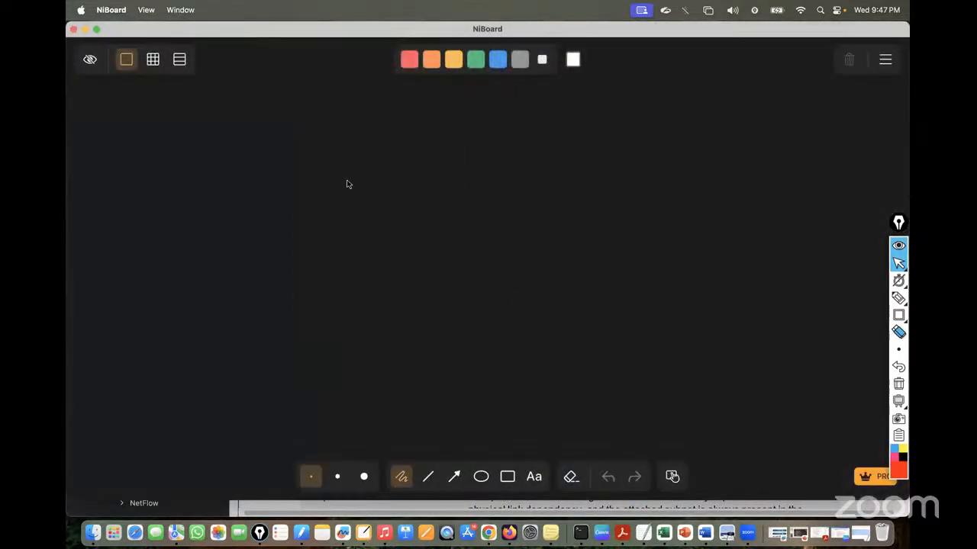
click(475, 59)
drag(349, 157, 350, 315)
mouse_move(344, 151)
mouse_down()
mouse_move(519, 129)
mouse_move(601, 311)
mouse_up()
drag(344, 313, 600, 324)
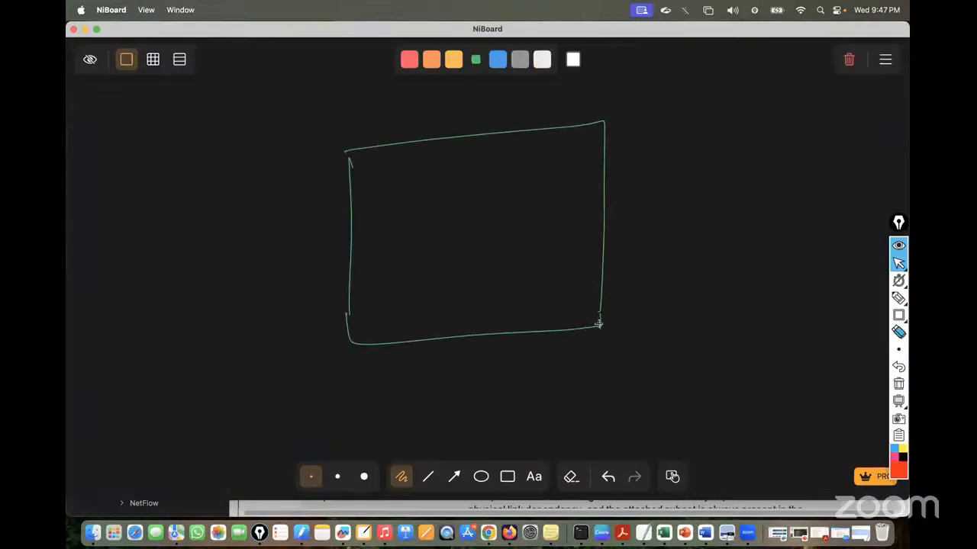
mouse_move(635, 142)
mouse_down()
mouse_move(646, 160)
mouse_move(679, 145)
mouse_up()
In white, draw a switch box labelled SW and divide the LAN into three sections
click(542, 59)
mouse_move(386, 165)
mouse_down()
mouse_move(468, 159)
mouse_move(491, 200)
mouse_move(505, 199)
mouse_up()
drag(458, 155, 497, 202)
mouse_move(456, 175)
mouse_down()
mouse_move(448, 188)
mouse_move(472, 175)
mouse_up()
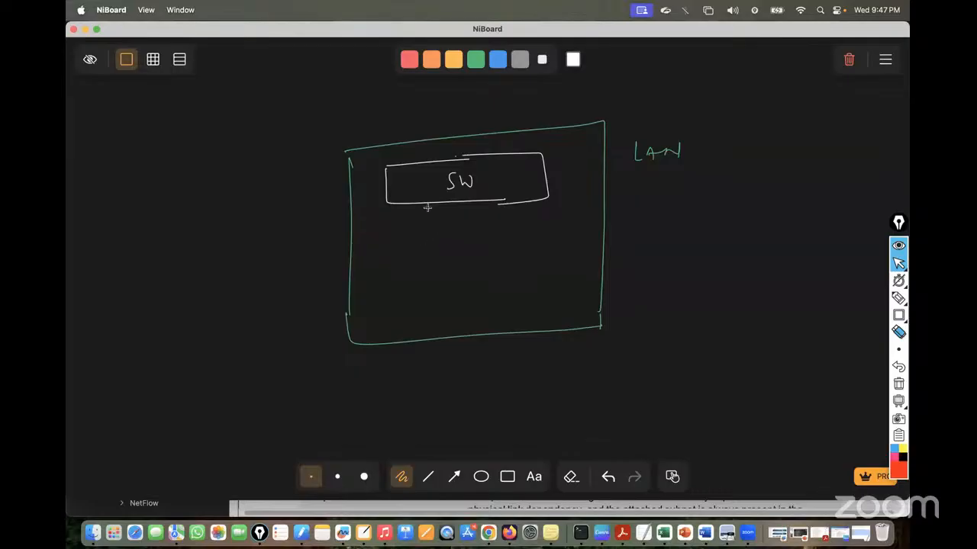
drag(427, 206, 431, 343)
drag(505, 205, 516, 323)
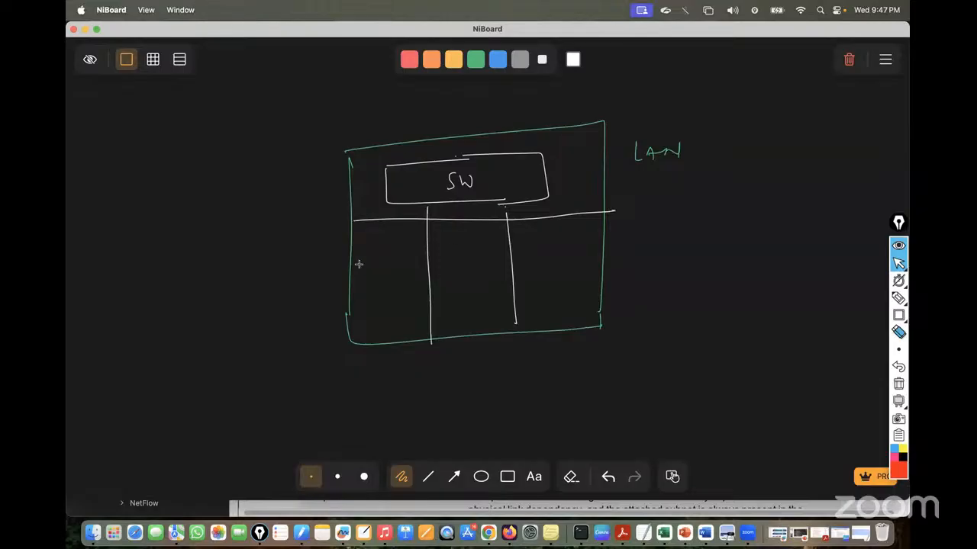
Write HR in the left section and Sales in the right section
drag(358, 266, 357, 289)
drag(357, 278, 366, 277)
drag(366, 267, 370, 289)
drag(370, 267, 378, 286)
drag(537, 261, 533, 281)
drag(550, 270, 574, 282)
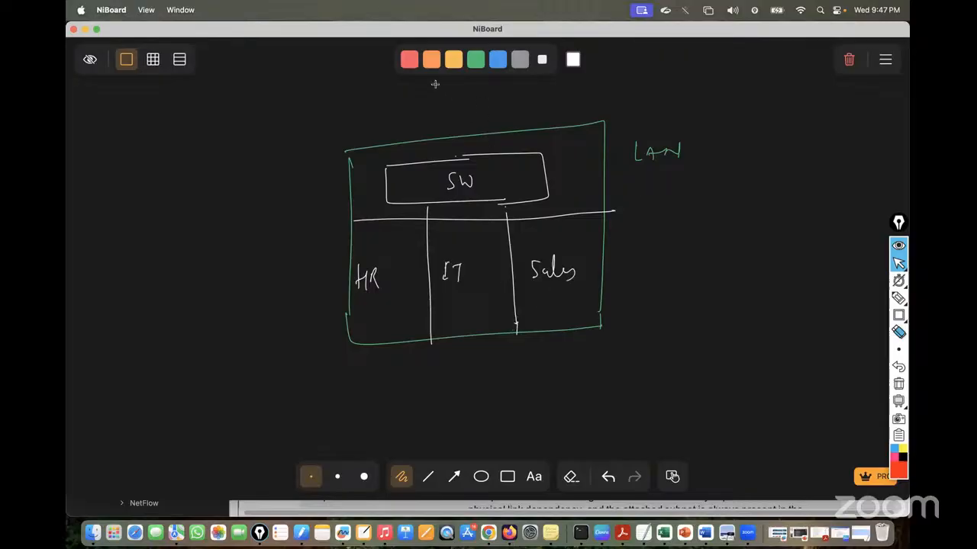
In red, mark switch ports under SW above each department
click(409, 58)
drag(403, 204, 378, 233)
drag(460, 202, 449, 230)
mouse_move(470, 203)
mouse_down()
mouse_move(463, 230)
mouse_move(475, 229)
mouse_up()
drag(492, 203, 488, 223)
drag(543, 199, 555, 221)
mouse_move(556, 198)
mouse_down()
mouse_move(567, 218)
mouse_move(581, 216)
mouse_up()
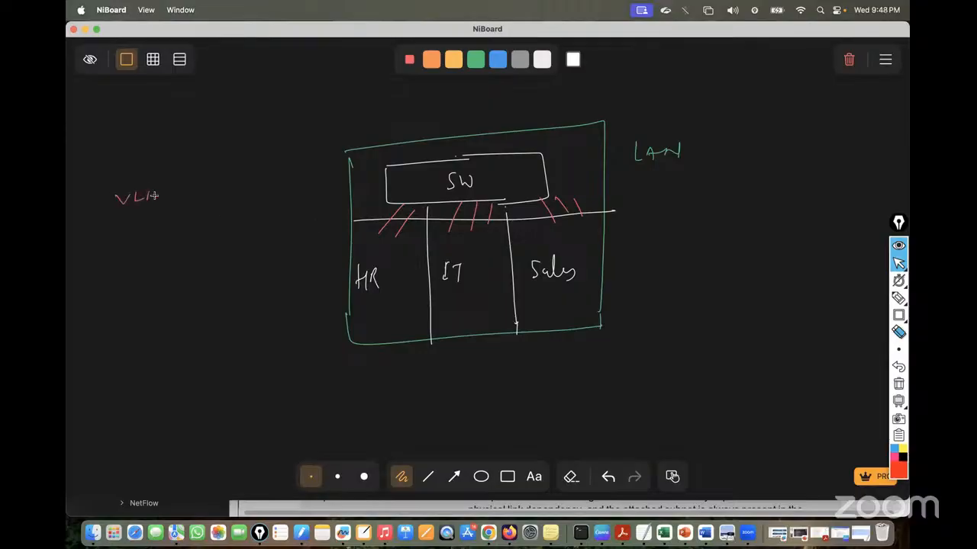
Write VLAN to the left of the diagram and draw a box around it
drag(154, 195, 157, 200)
drag(147, 196, 156, 195)
drag(163, 199, 168, 193)
drag(98, 229, 208, 203)
drag(96, 196, 97, 231)
mouse_move(90, 183)
mouse_down()
mouse_move(207, 161)
mouse_move(209, 205)
mouse_up()
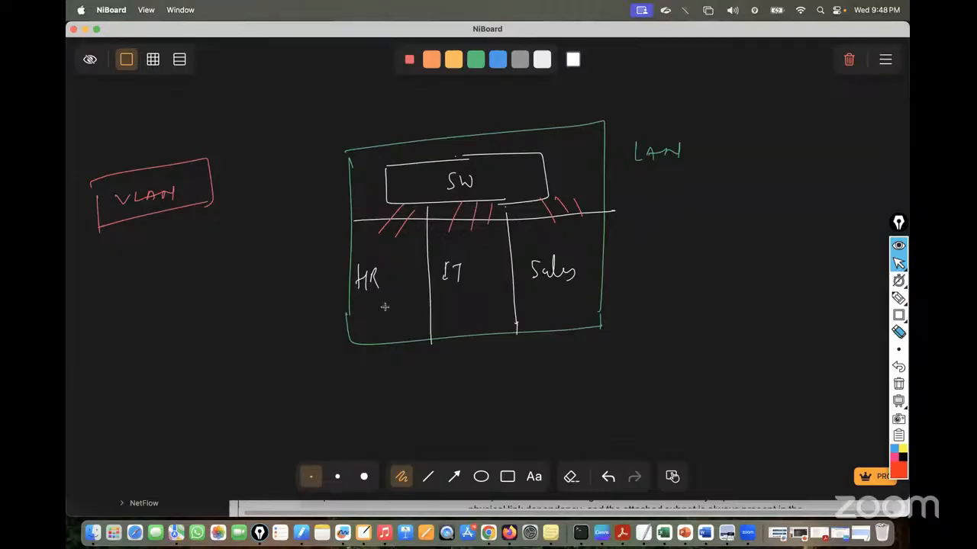
Draw lines out of the HR, IT and Sales sections labelled VLAN HR, VLAN IT and Sales
drag(369, 317, 286, 361)
mouse_move(360, 374)
mouse_down()
mouse_move(361, 402)
mouse_move(380, 385)
mouse_move(370, 398)
mouse_up()
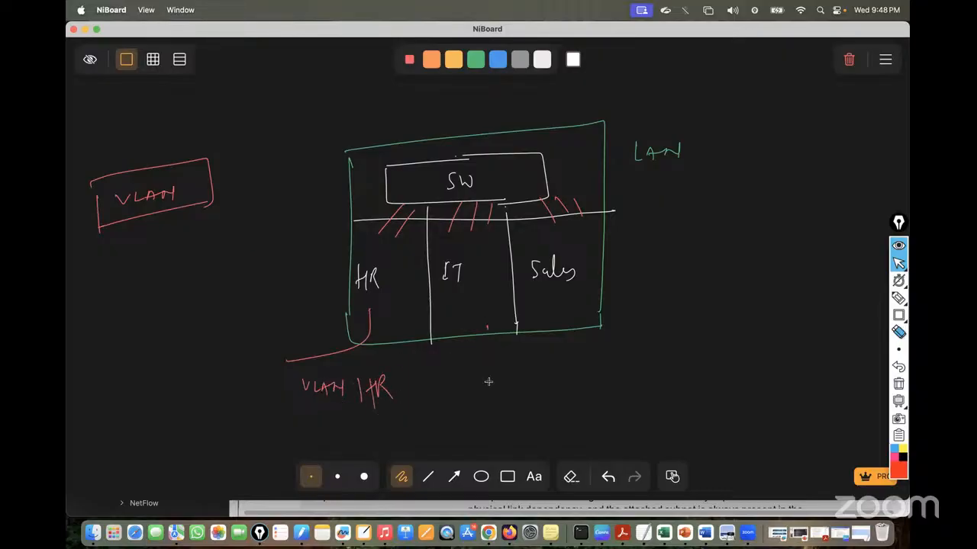
drag(488, 328, 488, 387)
drag(480, 403, 509, 410)
drag(513, 411, 565, 395)
drag(558, 396, 558, 402)
mouse_move(588, 333)
mouse_down()
mouse_move(636, 365)
mouse_move(678, 368)
mouse_up()
drag(685, 345, 691, 368)
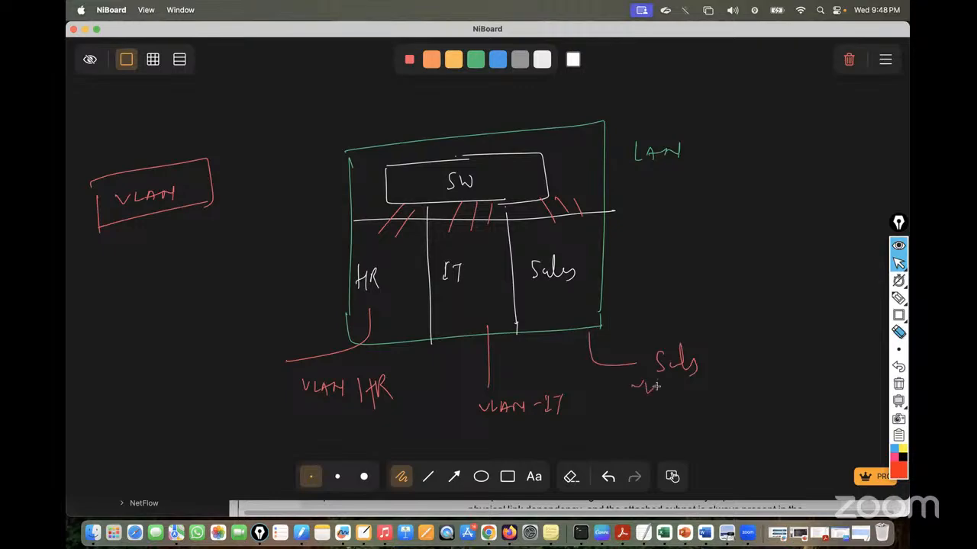
Add arrows to Sales and HR, cross out IT and Sales, then wipe the whiteboard
mouse_move(582, 244)
mouse_down()
mouse_move(623, 242)
mouse_move(624, 255)
mouse_up()
mouse_move(618, 238)
mouse_down()
mouse_move(629, 250)
mouse_move(617, 262)
mouse_up()
drag(474, 295, 476, 336)
drag(486, 305, 486, 339)
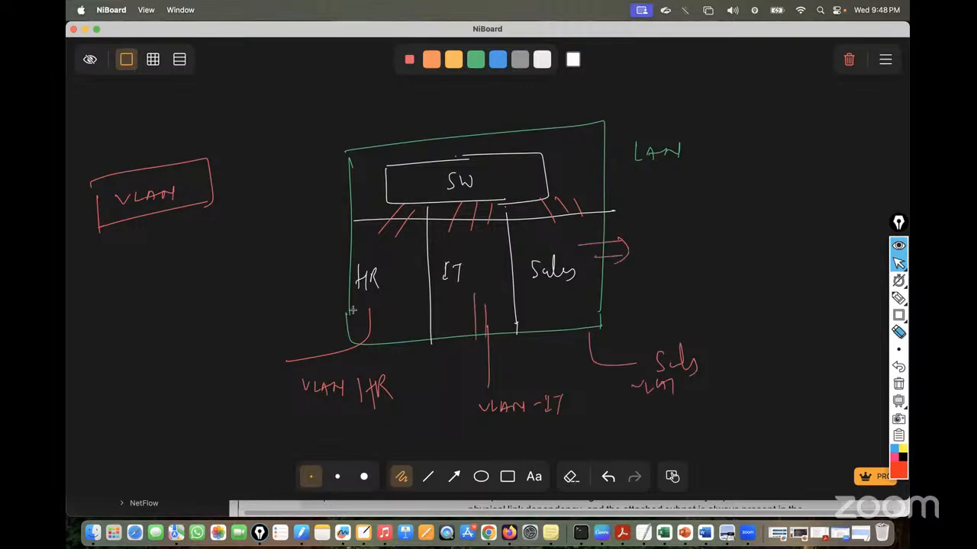
mouse_move(352, 309)
mouse_down()
mouse_move(324, 304)
mouse_move(337, 316)
mouse_up()
drag(394, 288, 454, 275)
drag(429, 270, 447, 288)
drag(409, 319, 441, 264)
mouse_move(513, 261)
mouse_down()
mouse_move(532, 293)
mouse_move(507, 305)
mouse_up()
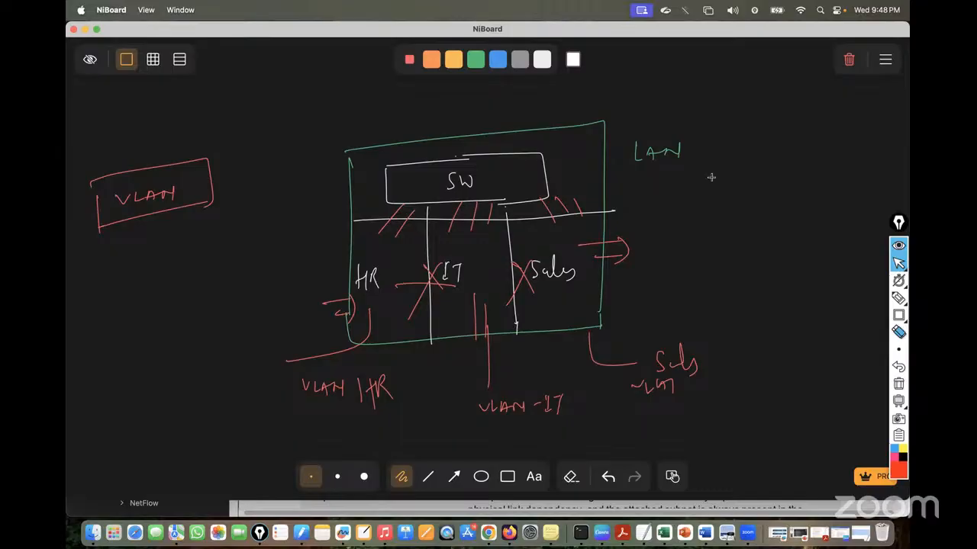
click(844, 60)
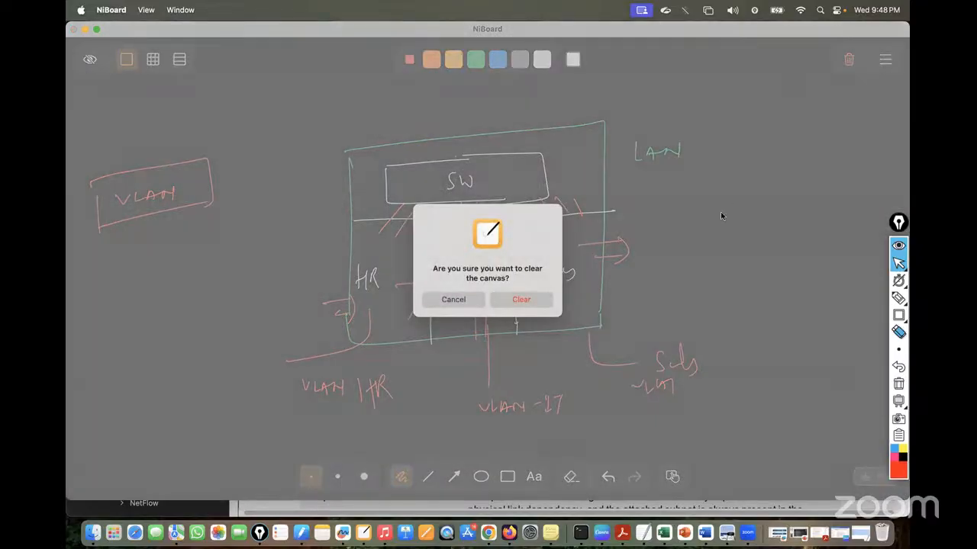
click(521, 301)
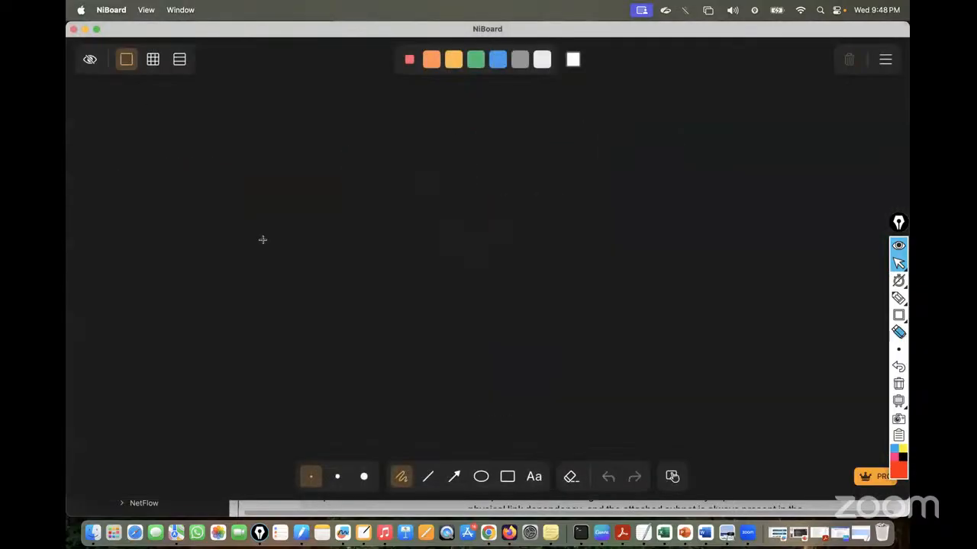
Return to the PNETLab topology and check VPC5 (10.10.10.10/24) and VPC6 (20.20.20.20/24)
click(492, 534)
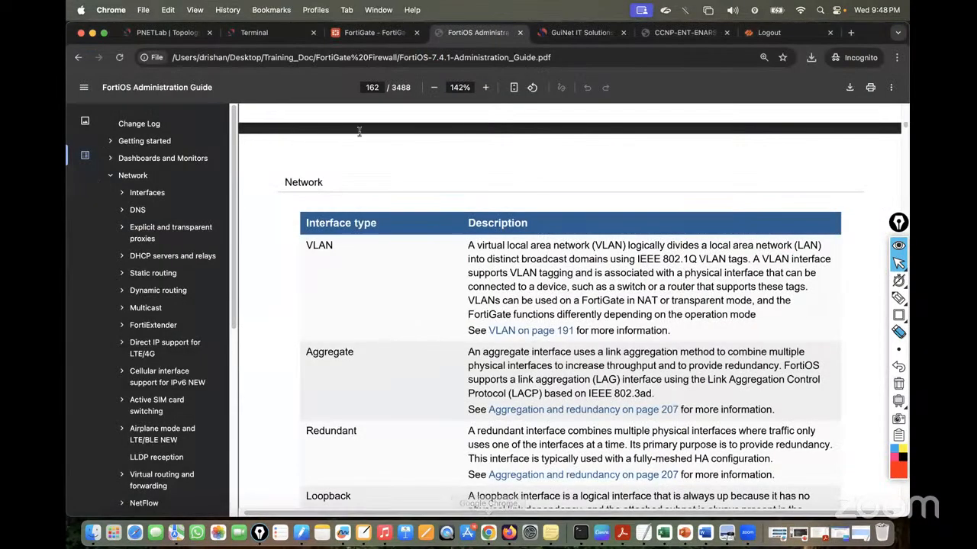
click(377, 33)
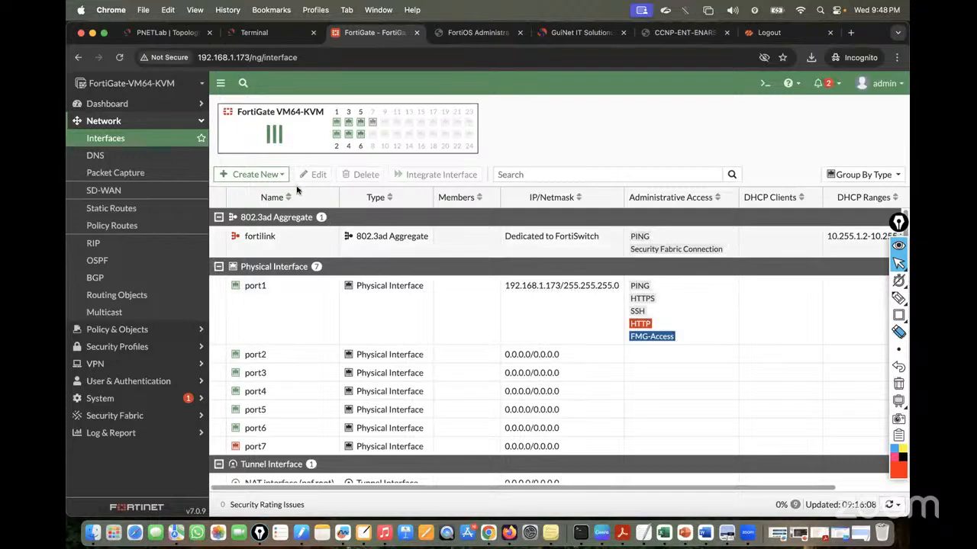
click(164, 33)
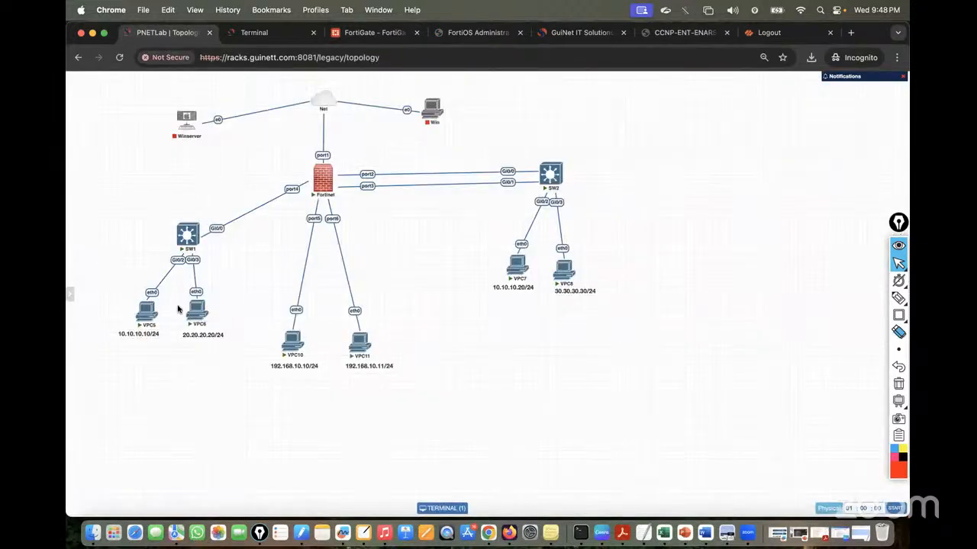
mouse_move(147, 317)
mouse_move(208, 322)
mouse_move(203, 306)
In red pen, mark SW1 as L2 and trace its links to VPC5, VPC6 and FortiGate port4
click(897, 298)
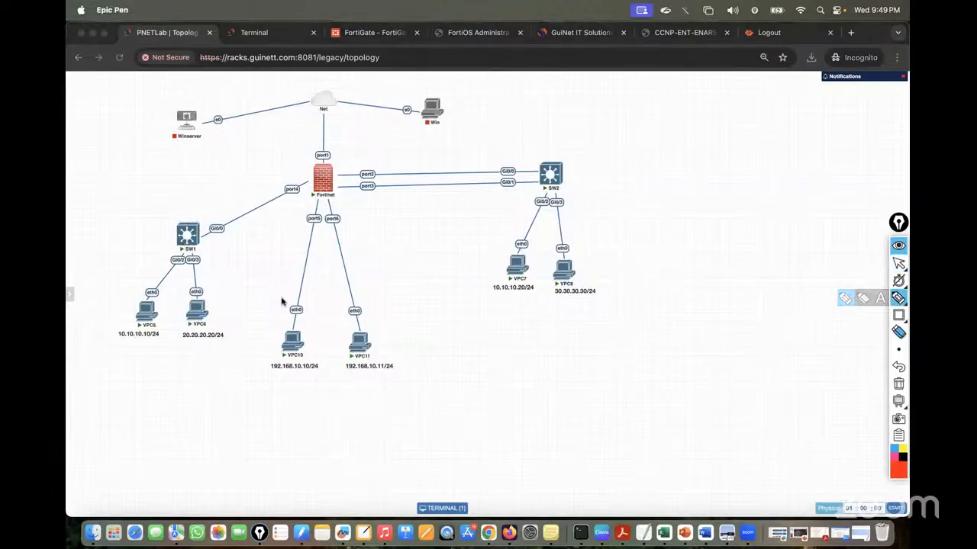
drag(138, 233, 150, 240)
mouse_move(139, 222)
mouse_down()
mouse_move(149, 232)
mouse_move(141, 223)
mouse_up()
mouse_move(170, 244)
mouse_down()
mouse_move(146, 314)
mouse_move(192, 305)
mouse_move(141, 358)
mouse_up()
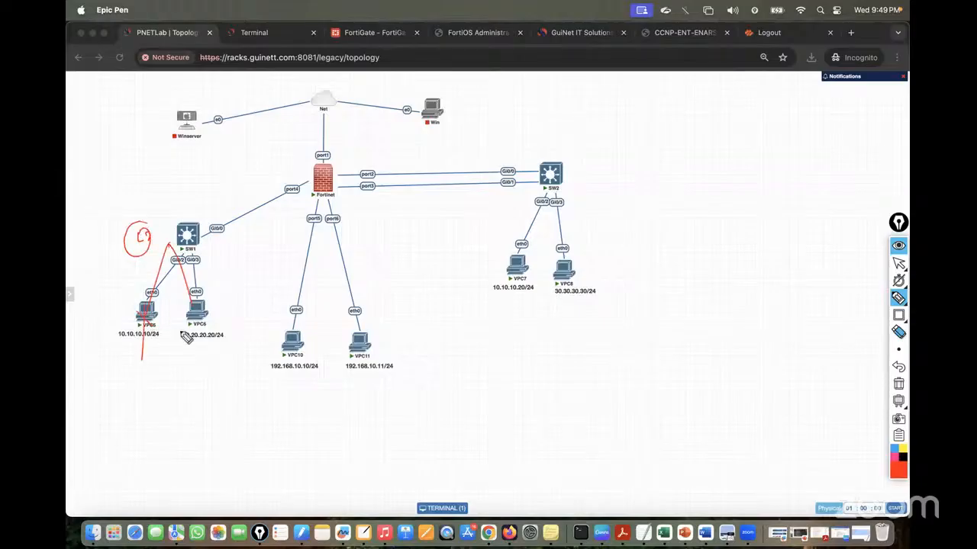
drag(184, 312, 190, 343)
drag(219, 228, 304, 180)
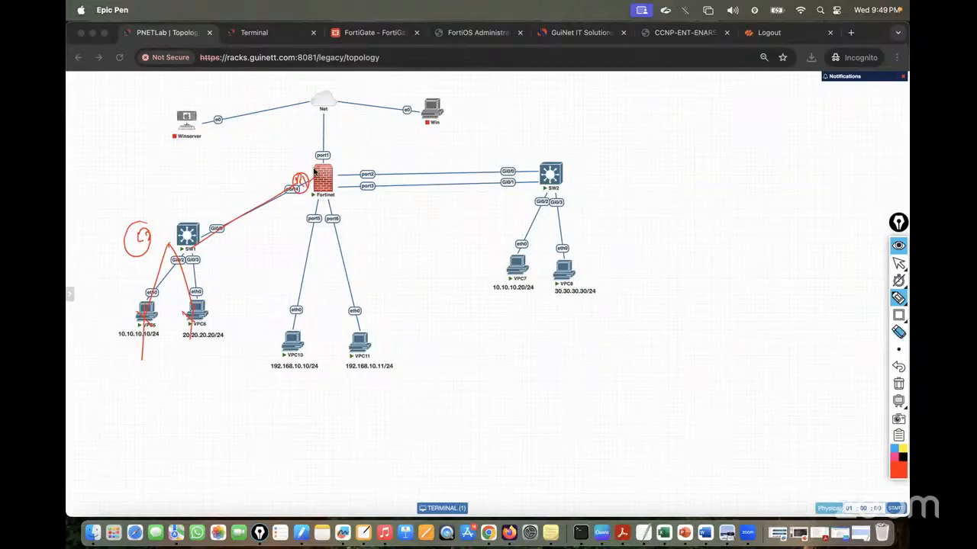
Sketch router R1 connected to a switch feeding two PCs
drag(734, 145, 732, 167)
drag(739, 153, 743, 169)
drag(734, 175, 748, 248)
mouse_move(733, 234)
mouse_down()
mouse_move(741, 242)
mouse_move(699, 321)
mouse_move(716, 319)
mouse_up()
mouse_move(691, 320)
mouse_down()
mouse_move(697, 338)
mouse_move(716, 341)
mouse_up()
mouse_move(693, 341)
mouse_down()
mouse_move(715, 338)
mouse_move(696, 385)
mouse_up()
drag(696, 371, 721, 381)
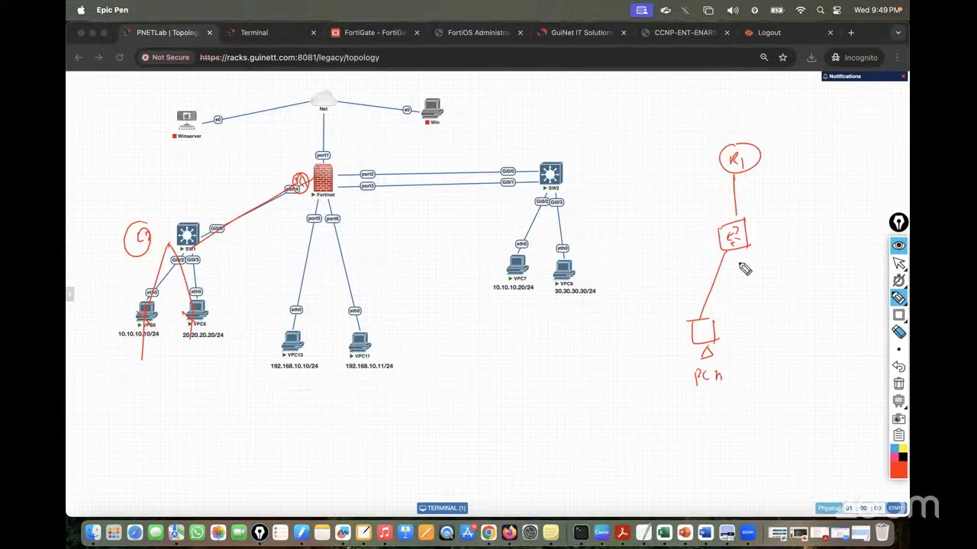
drag(739, 252, 779, 319)
mouse_move(768, 324)
mouse_down()
mouse_move(782, 319)
mouse_move(768, 336)
mouse_move(787, 340)
mouse_up()
mouse_move(768, 341)
mouse_down()
mouse_move(788, 338)
mouse_move(785, 357)
mouse_move(799, 344)
mouse_up()
drag(800, 343, 820, 357)
Label the PCs with addresses 10.10.10.10/24 and 20.20.20.20/24
drag(820, 344, 823, 357)
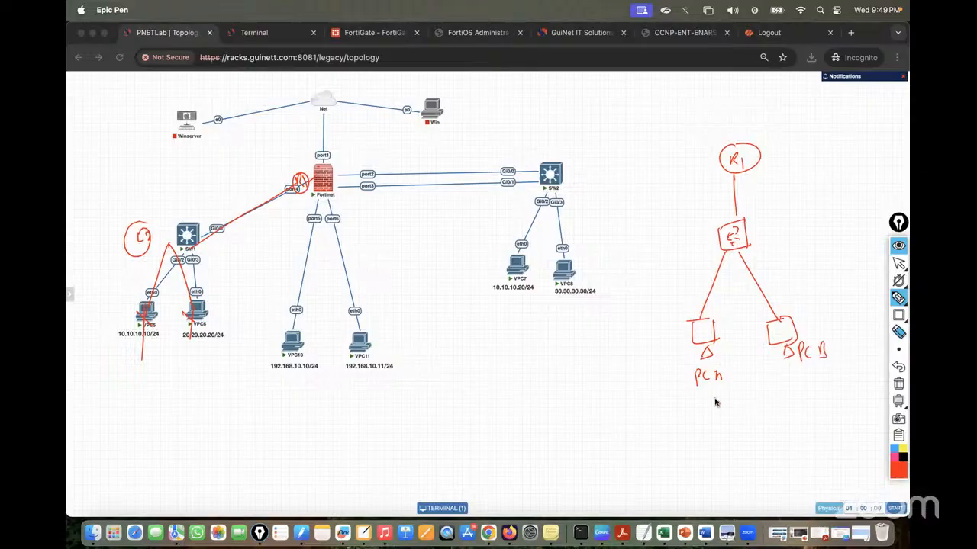
drag(651, 396, 652, 412)
drag(656, 404, 670, 412)
mouse_move(676, 403)
mouse_down()
mouse_move(682, 412)
mouse_move(689, 399)
mouse_move(695, 412)
mouse_move(723, 404)
mouse_up()
mouse_move(800, 381)
mouse_down()
mouse_move(807, 392)
mouse_move(878, 379)
mouse_up()
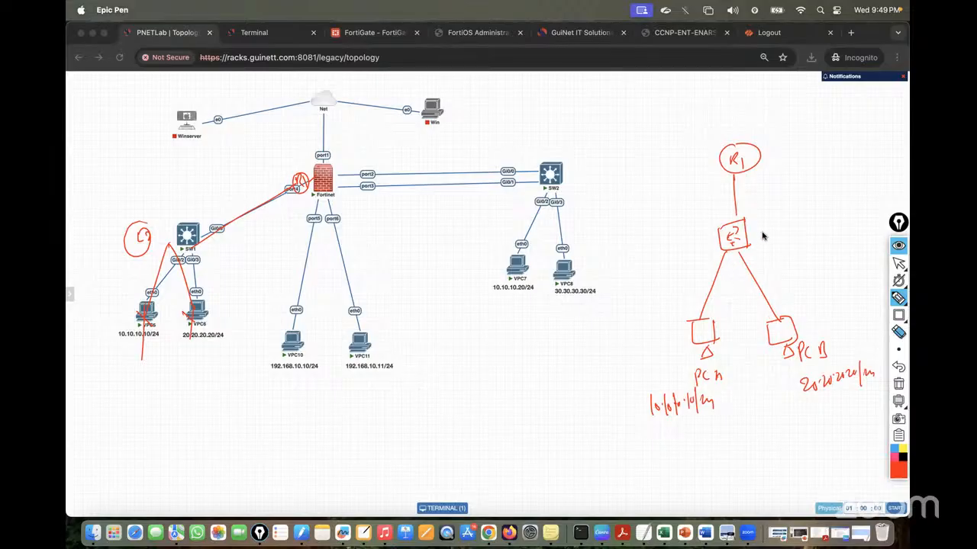
Tag the switch L2 and the circled router L3, marking that the PCs can't talk directly
mouse_move(761, 229)
mouse_down()
mouse_move(769, 243)
mouse_move(784, 239)
mouse_up()
drag(732, 303, 745, 320)
drag(745, 282, 734, 324)
drag(781, 136, 790, 155)
mouse_move(795, 136)
mouse_down()
mouse_move(793, 159)
mouse_move(770, 162)
mouse_up()
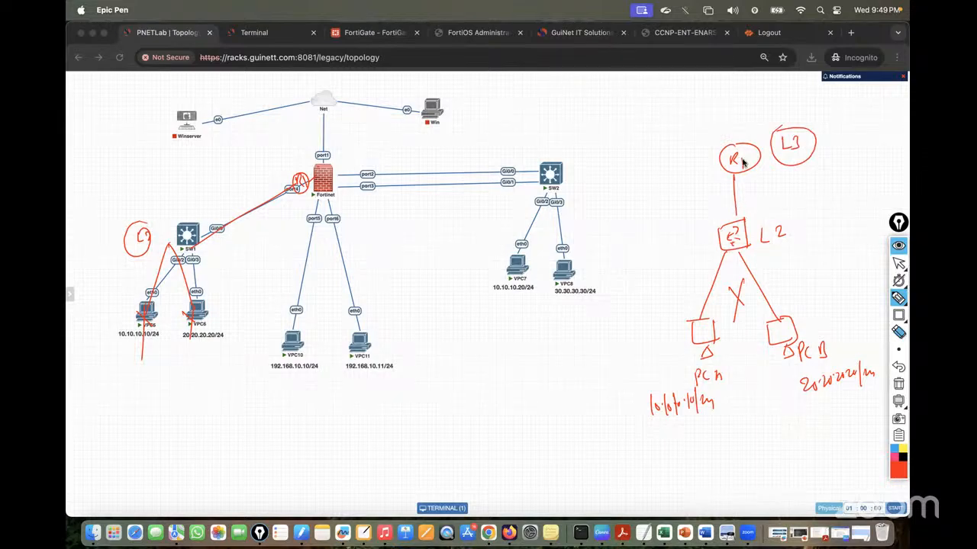
Label the PC links as access ports and box the router-to-switch Trunk port label
mouse_move(711, 285)
mouse_down()
mouse_move(620, 288)
mouse_move(638, 297)
mouse_move(655, 289)
mouse_move(638, 315)
mouse_move(666, 299)
mouse_up()
mouse_move(808, 274)
mouse_down()
mouse_move(774, 281)
mouse_move(822, 268)
mouse_move(837, 280)
mouse_move(850, 272)
mouse_move(837, 290)
mouse_move(868, 290)
mouse_up()
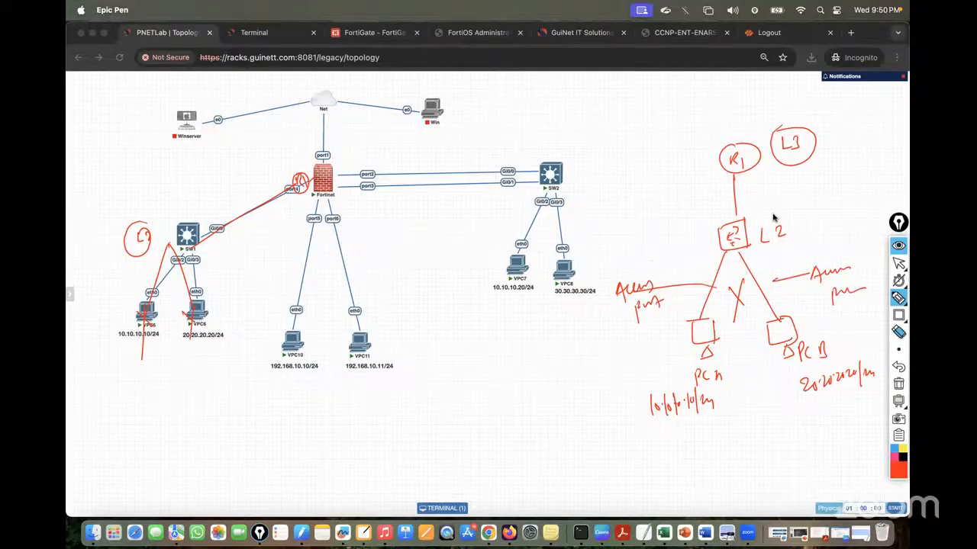
mouse_move(739, 203)
mouse_down()
mouse_move(837, 200)
mouse_move(862, 187)
mouse_up()
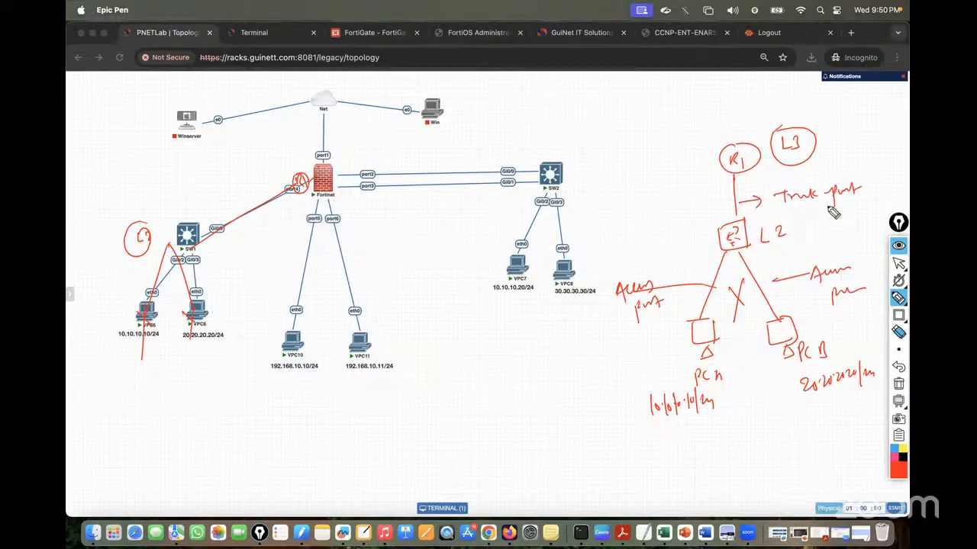
drag(814, 212, 855, 204)
mouse_move(775, 208)
mouse_down()
mouse_move(873, 177)
mouse_move(773, 216)
mouse_up()
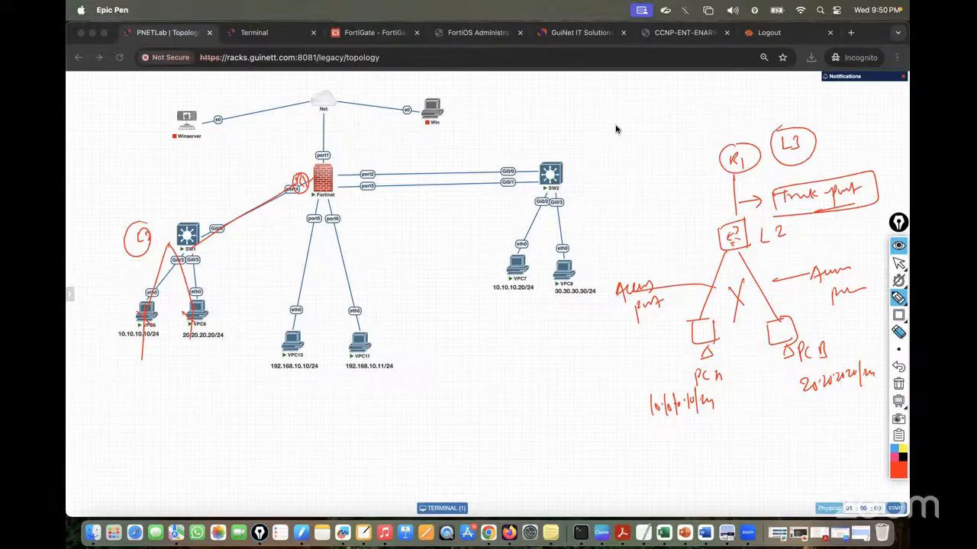
Title the sketch Router-on-a-stick with an Inter-VLAN Routing heading above
mouse_move(595, 122)
mouse_down()
mouse_move(603, 103)
mouse_move(611, 125)
mouse_move(664, 119)
mouse_move(708, 98)
mouse_move(750, 107)
mouse_up()
mouse_move(602, 142)
mouse_down()
mouse_move(763, 114)
mouse_move(741, 95)
mouse_move(755, 107)
mouse_up()
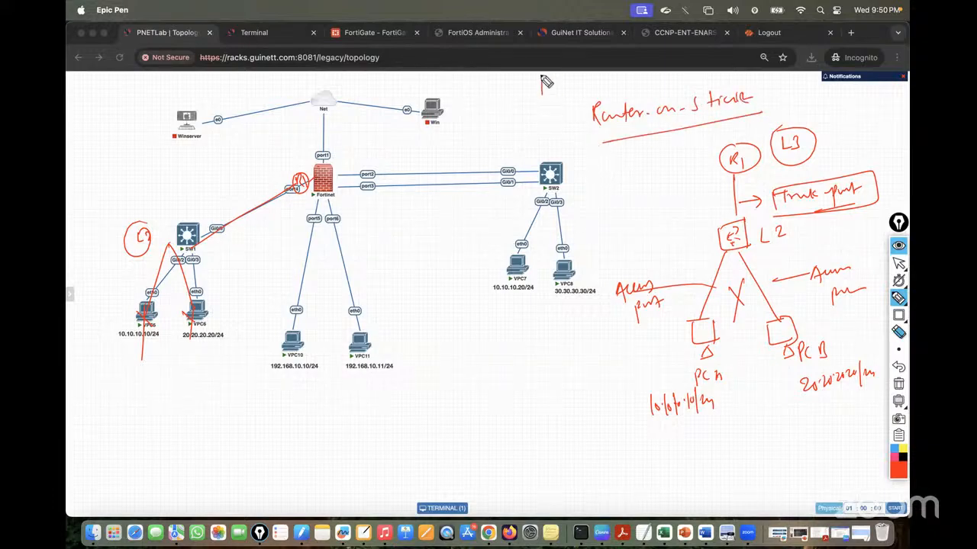
mouse_move(544, 81)
mouse_down()
mouse_move(560, 94)
mouse_move(688, 84)
mouse_up()
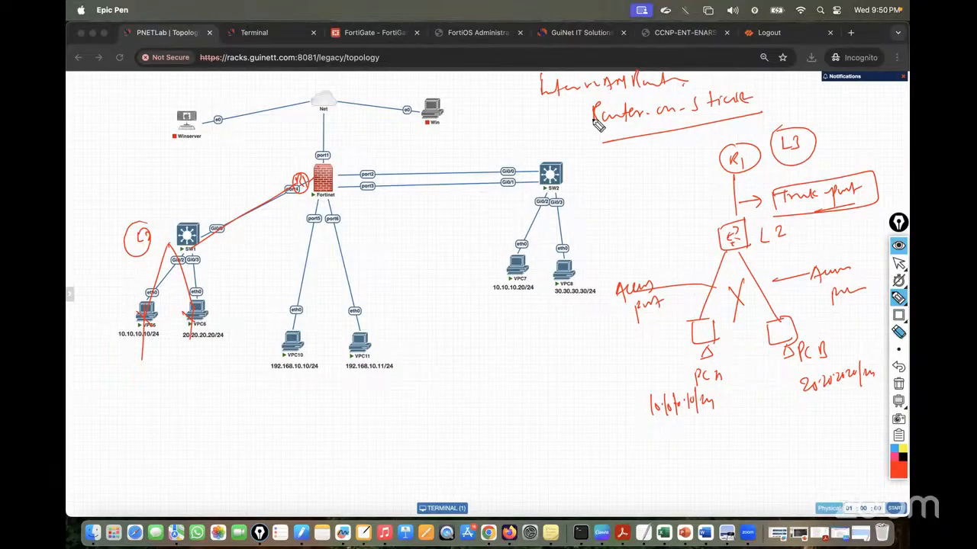
Erase the pen sketch, open the VPC5 console and enlarge its terminal font
click(899, 384)
click(898, 263)
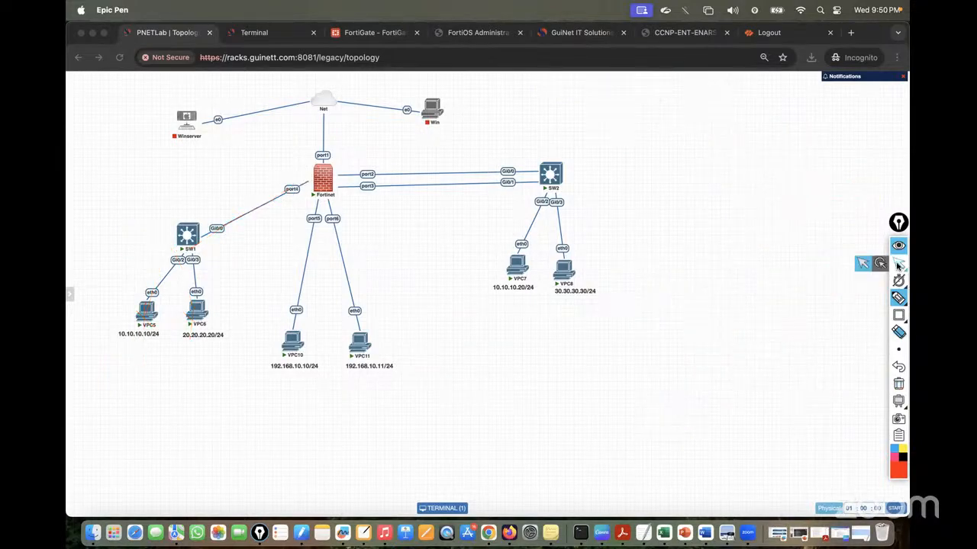
click(139, 314)
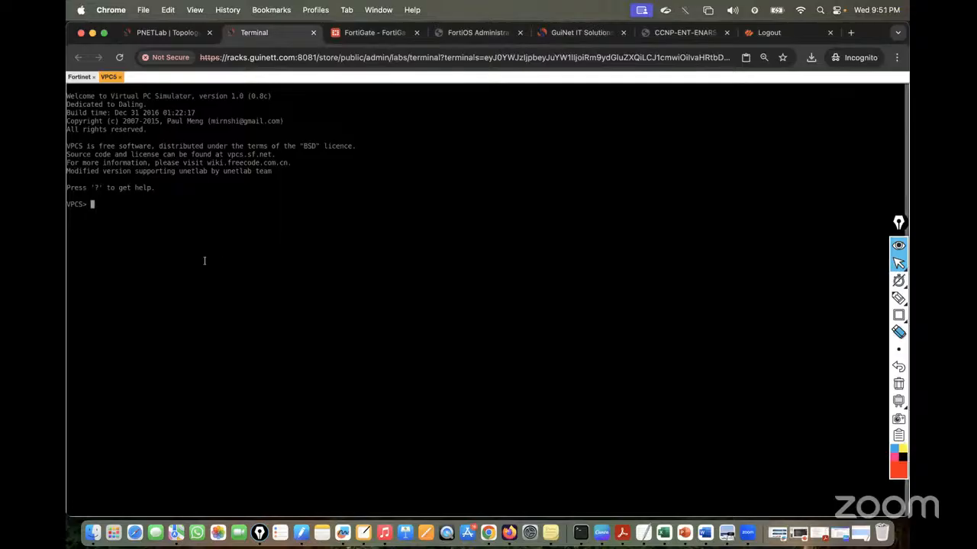
click(79, 77)
click(109, 77)
key(ctrl+alt+shift)
click(142, 294)
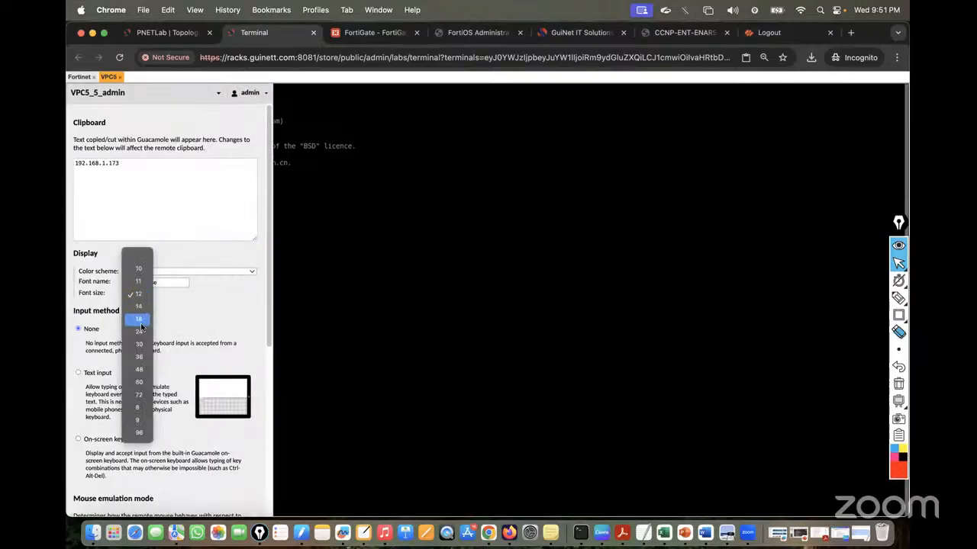
click(139, 335)
key(ctrl+alt+shift)
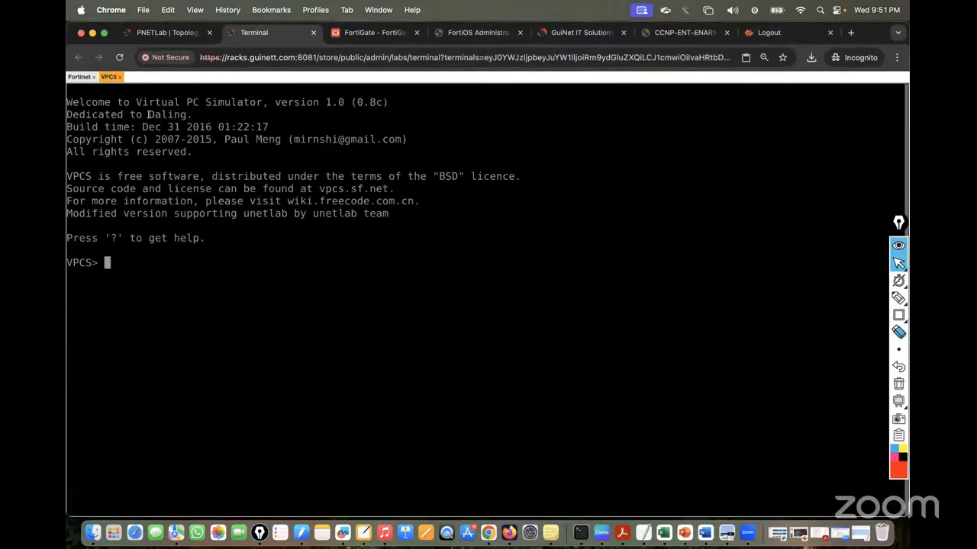
Open the VPC6 console with a larger font, then return to the lab topology
click(163, 33)
click(199, 315)
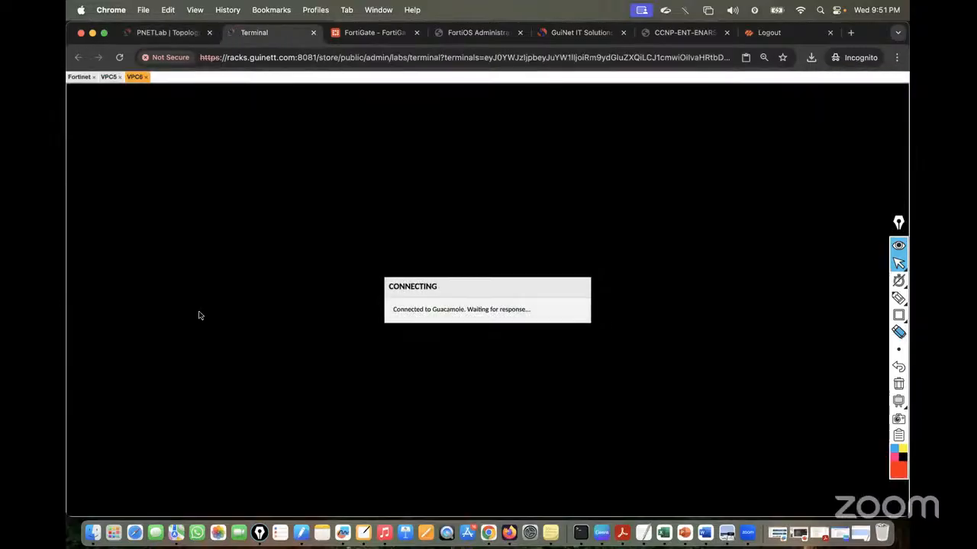
key(Return)
key(Return)
key(ctrl+alt+shift)
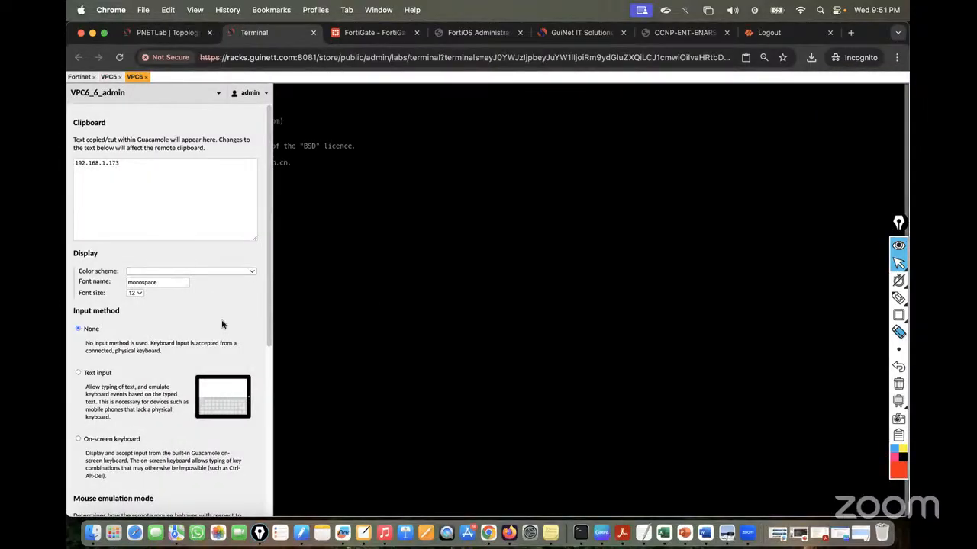
click(139, 293)
click(141, 318)
key(ctrl+alt+shift)
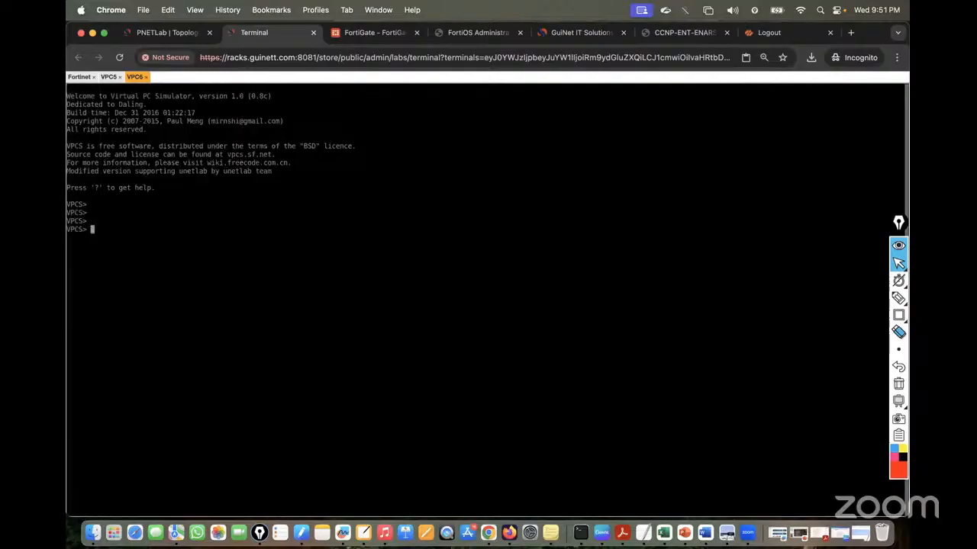
click(109, 77)
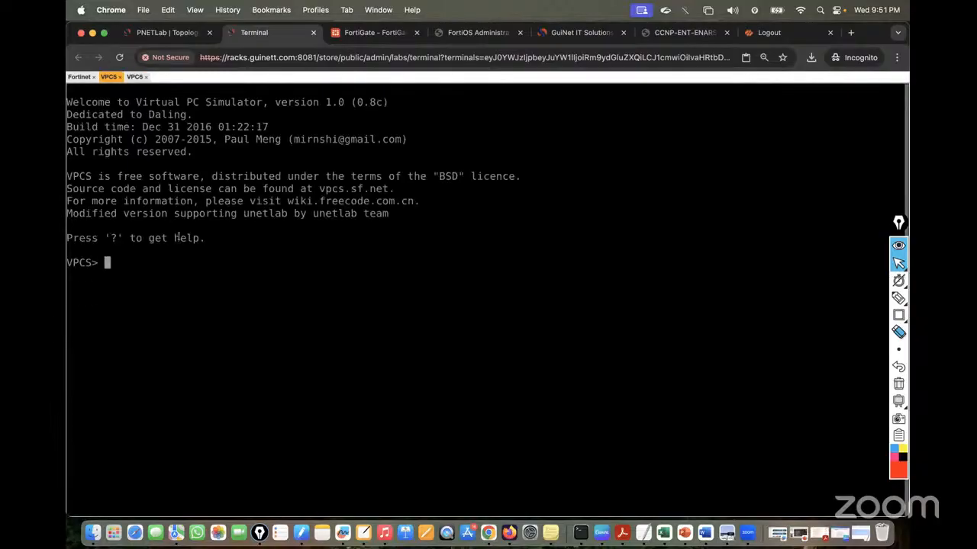
click(194, 33)
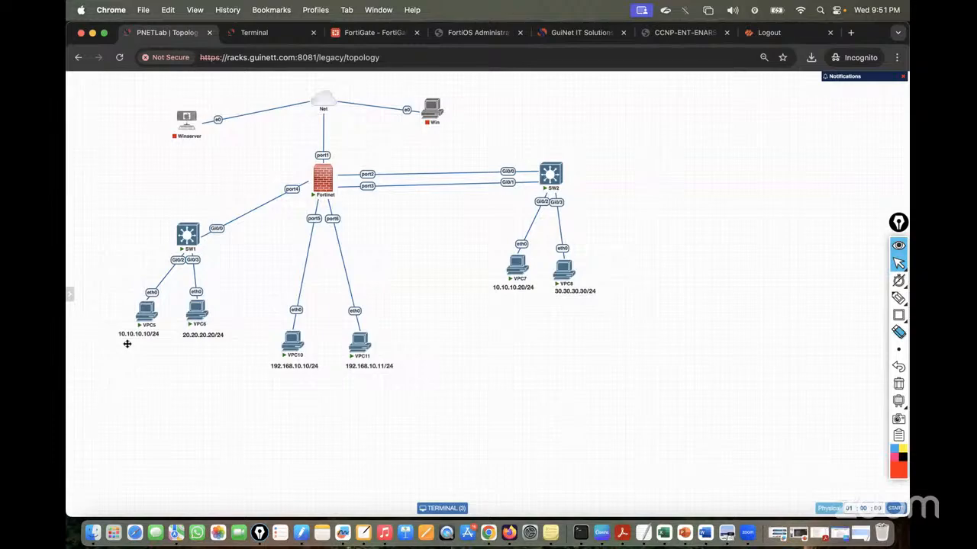
Sketch VPC5's and VPC6's paths through SW1 to port4 with their gateway notes
mouse_move(895, 300)
click(846, 298)
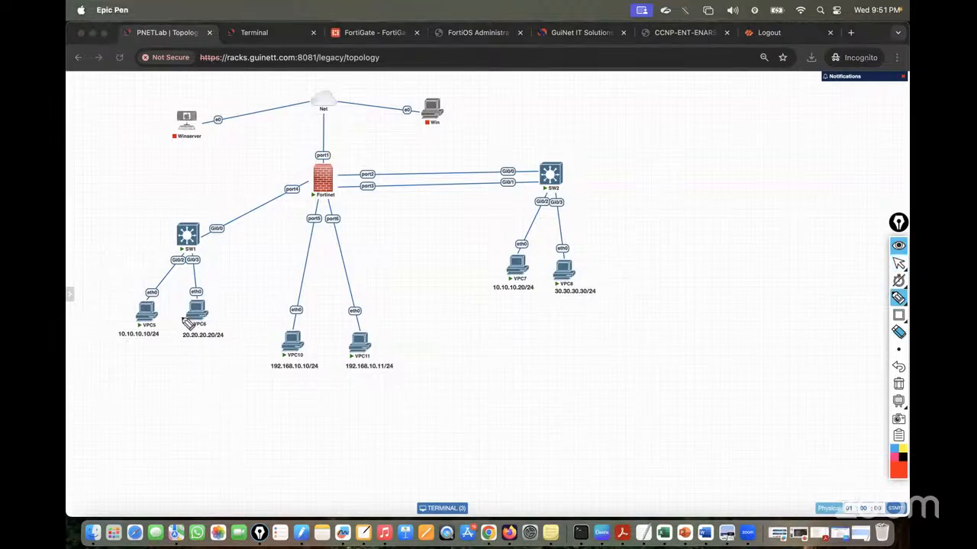
mouse_move(175, 306)
mouse_down()
mouse_move(181, 324)
mouse_move(171, 343)
mouse_up()
mouse_move(182, 229)
mouse_down()
mouse_move(193, 243)
mouse_move(182, 251)
mouse_up()
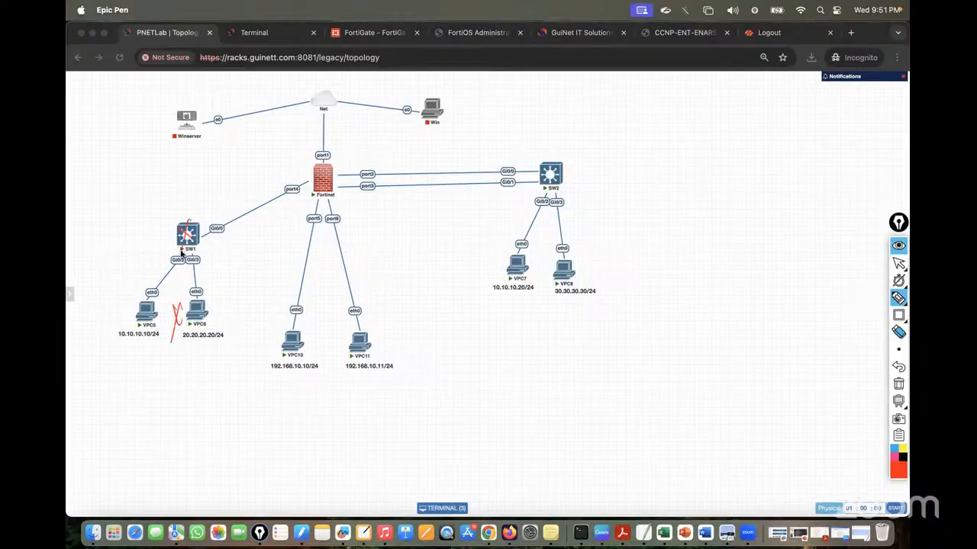
mouse_move(153, 311)
mouse_down()
mouse_move(158, 285)
mouse_move(235, 201)
mouse_move(332, 155)
mouse_move(347, 170)
mouse_move(315, 153)
mouse_up()
mouse_move(197, 314)
mouse_down()
mouse_move(200, 260)
mouse_move(300, 191)
mouse_move(305, 177)
mouse_up()
mouse_move(126, 351)
mouse_down()
mouse_move(128, 364)
mouse_move(147, 363)
mouse_up()
mouse_move(152, 353)
mouse_down()
mouse_move(163, 369)
mouse_move(256, 349)
mouse_up()
click(250, 351)
drag(193, 384, 247, 364)
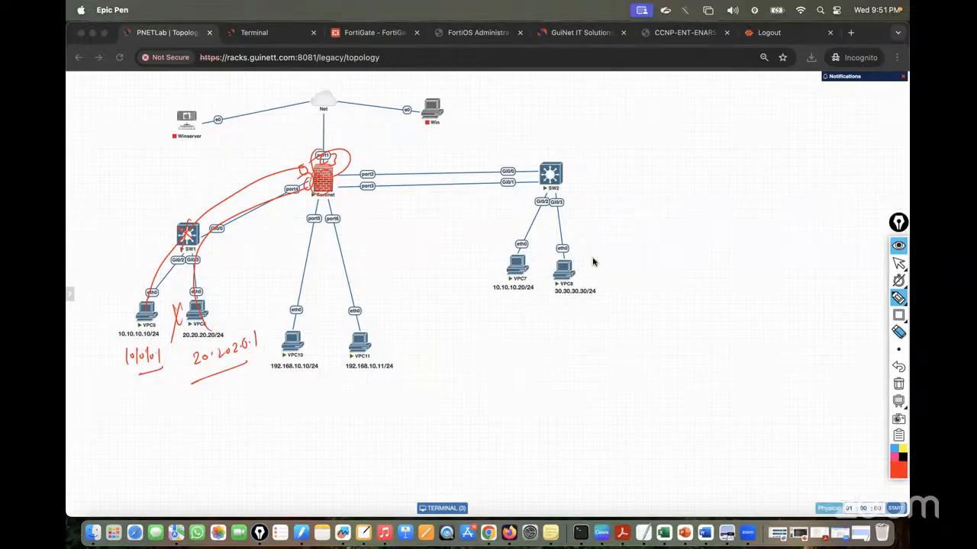
Erase the sketch and bring the VPC5 console to the front
click(899, 385)
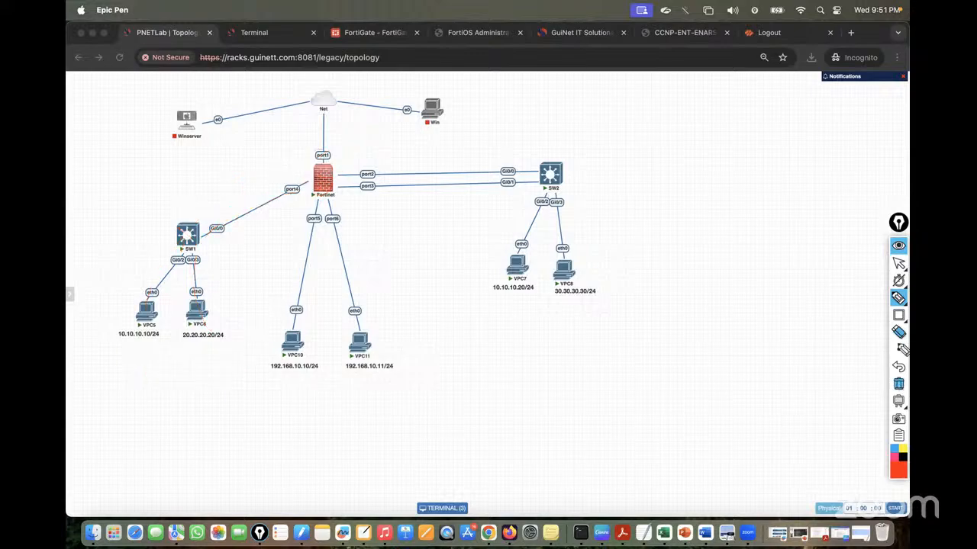
click(898, 263)
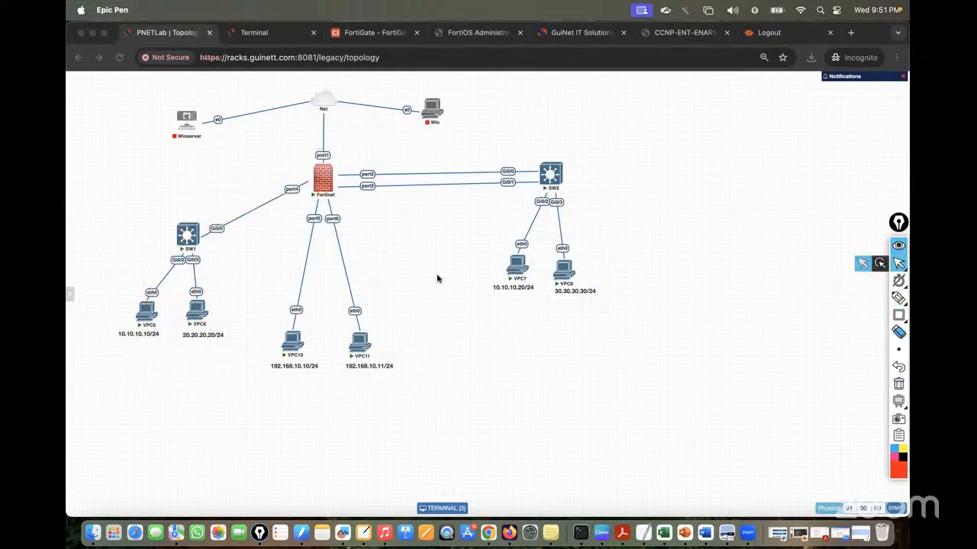
click(276, 32)
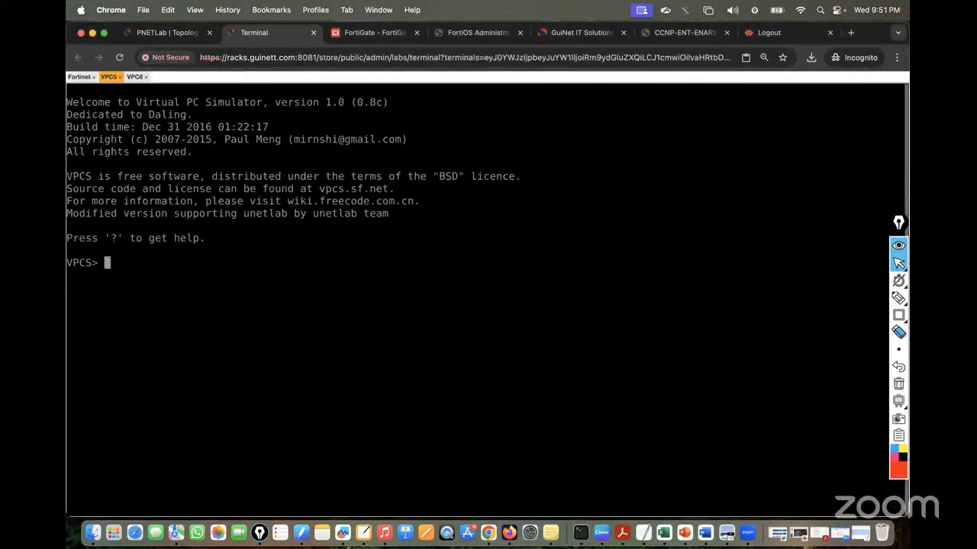
Assign VPC5 the address 10.10.10.10/24 with gateway 10.10.10.1
text(ip 10.10.10.10/2)
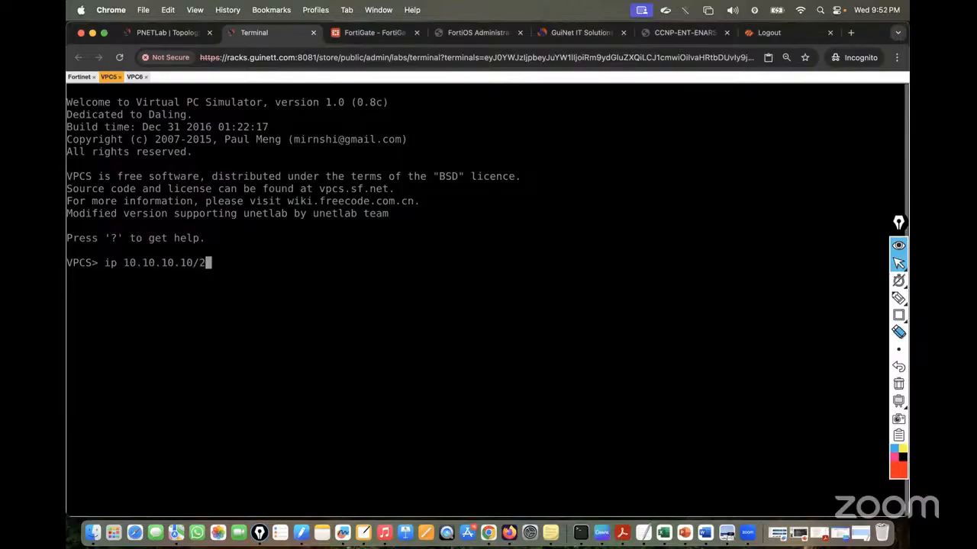
text(4 10.10.10.1)
key(Return)
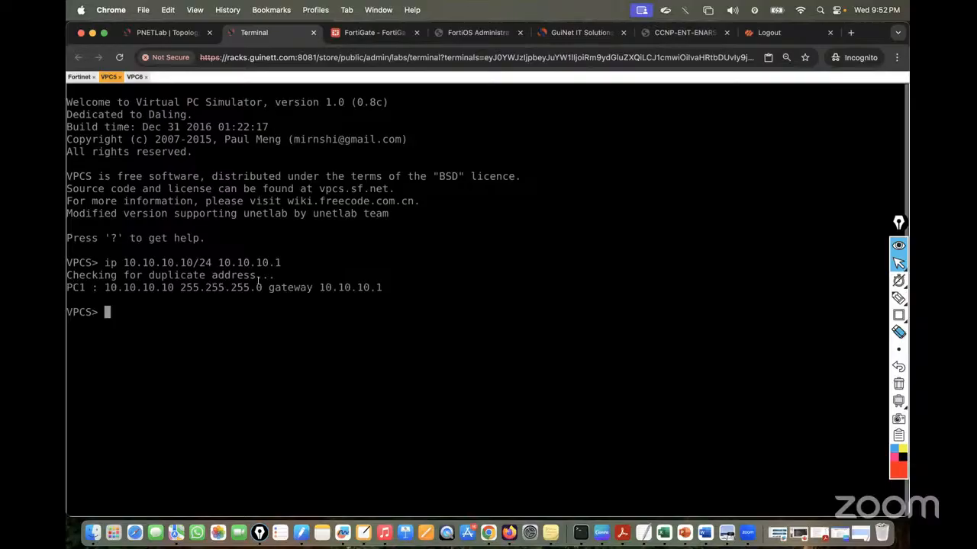
drag(258, 281, 385, 297)
key(Return)
key(Return)
key(Return)
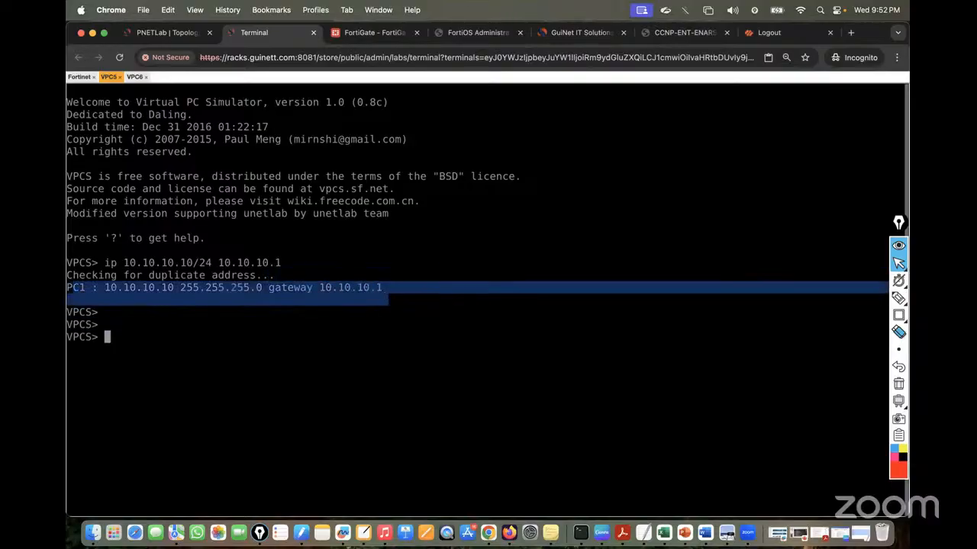
Run show ip to confirm VPC5's 10.10.10.10/24 address and 10.10.10.1 gateway, then return to the topology
text(show ip)
key(Return)
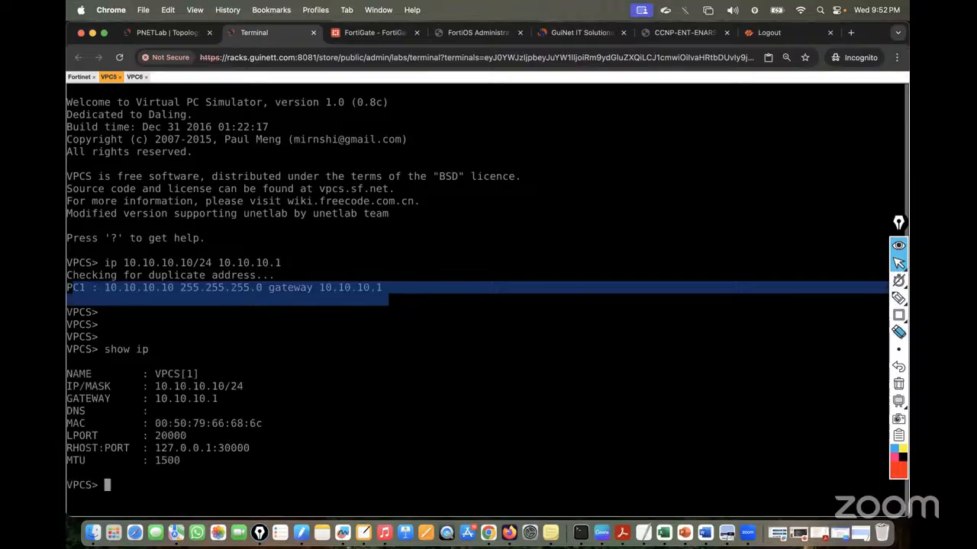
click(342, 379)
drag(142, 380, 244, 383)
drag(144, 396, 222, 395)
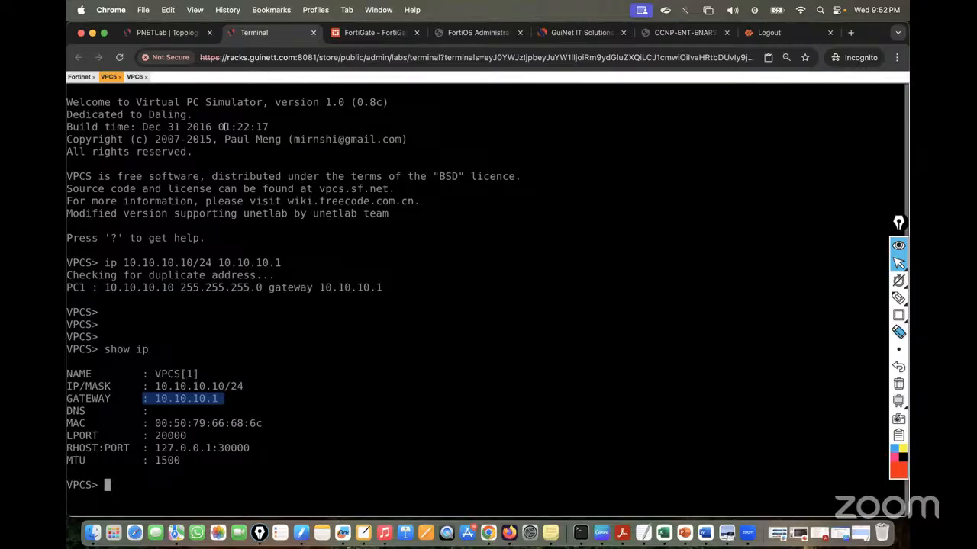
click(134, 77)
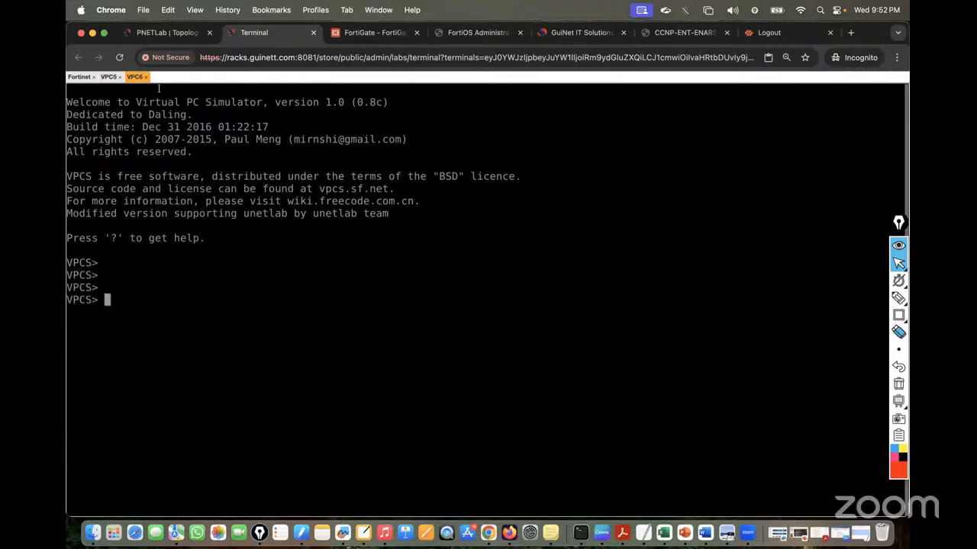
click(162, 34)
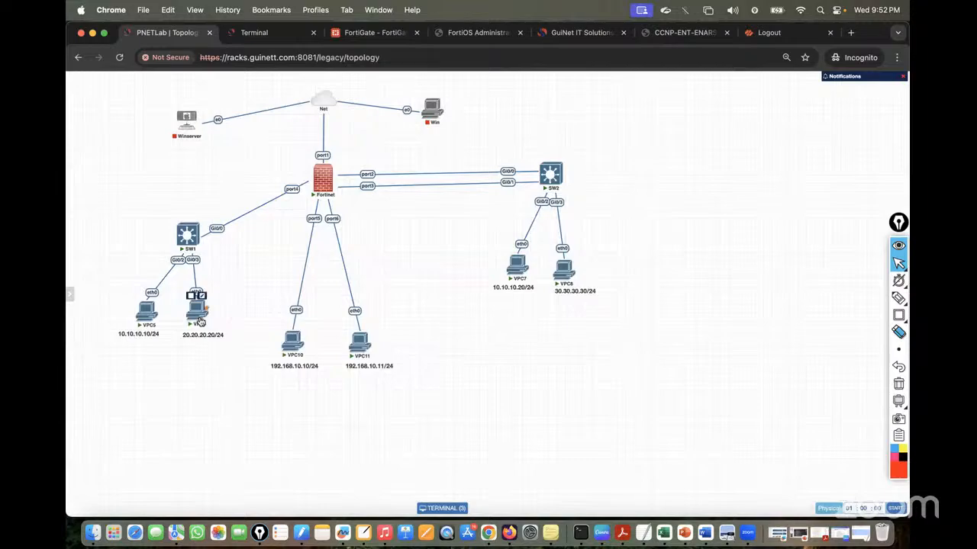
Assign VPC6 the address 20.20.20.20/24 with gateway 20.20.20.1
click(260, 33)
text(ip )
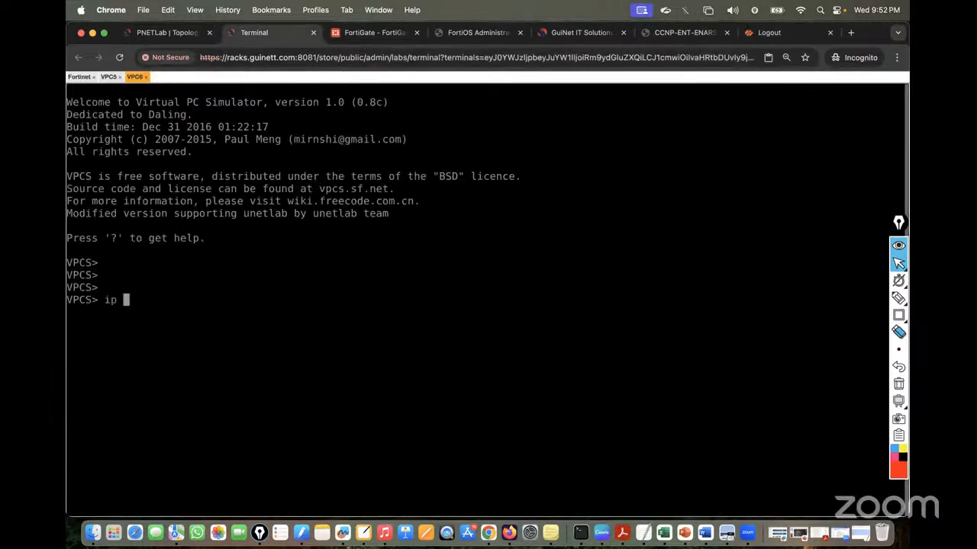
text(20.20.20.20)
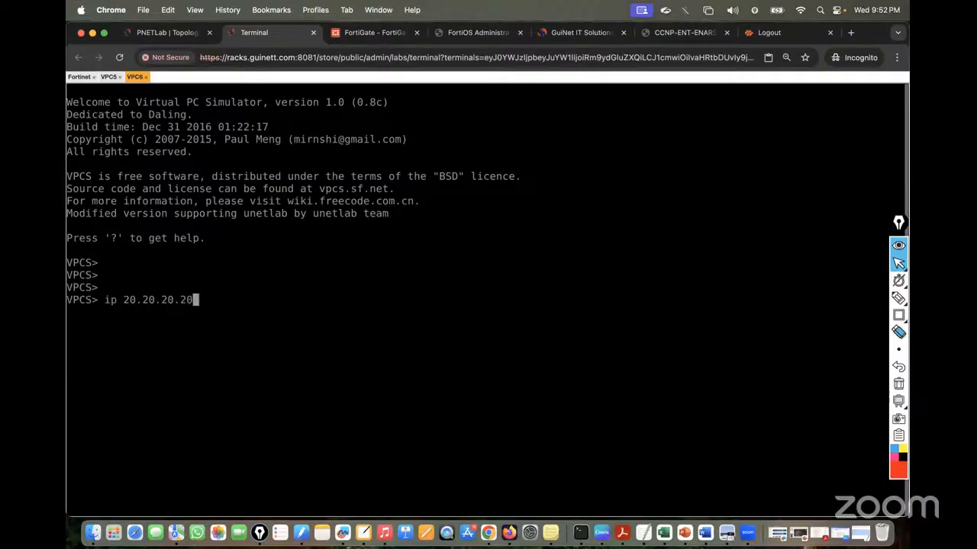
text(/24 20.20.20.1)
key(Return)
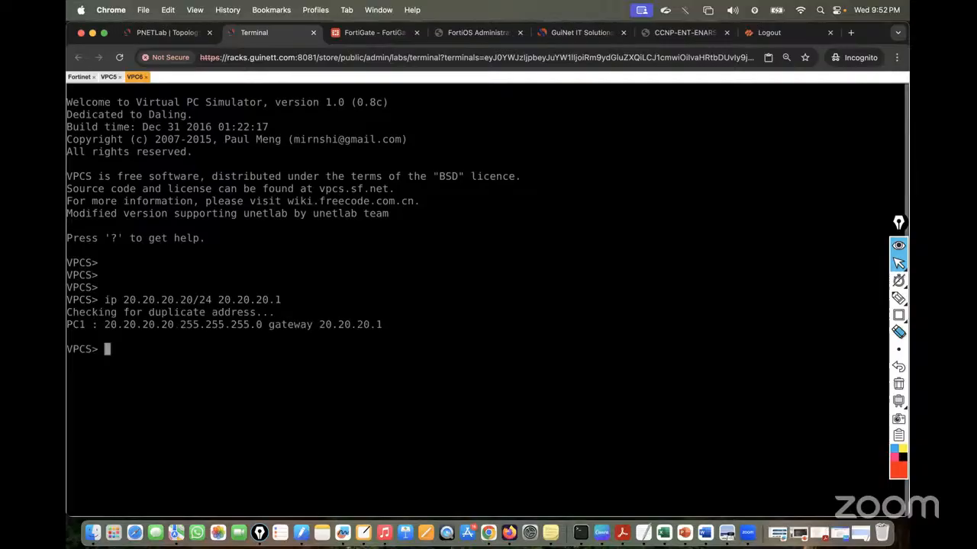
Confirm VPC6's settings with show ip, then open the SW1 console from the topology
text(show ip)
key(Return)
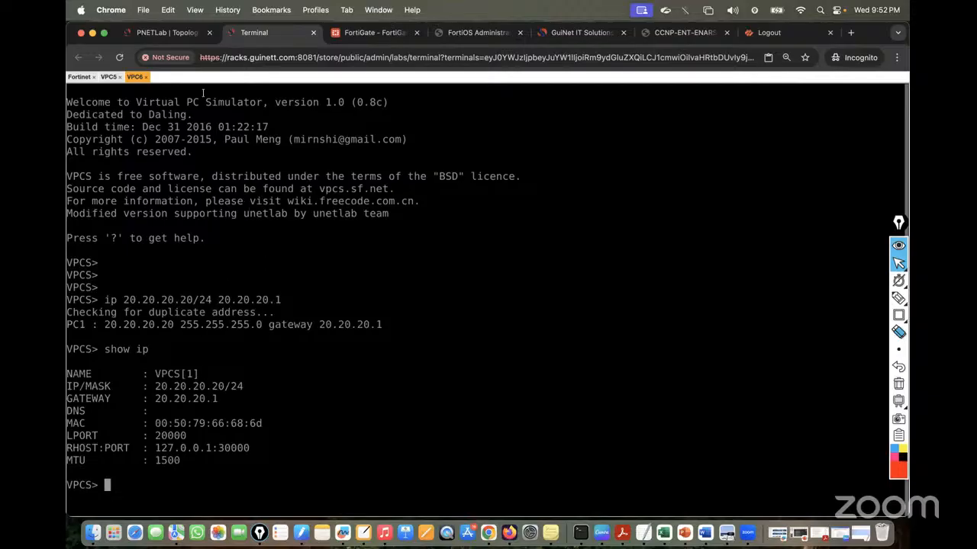
click(167, 32)
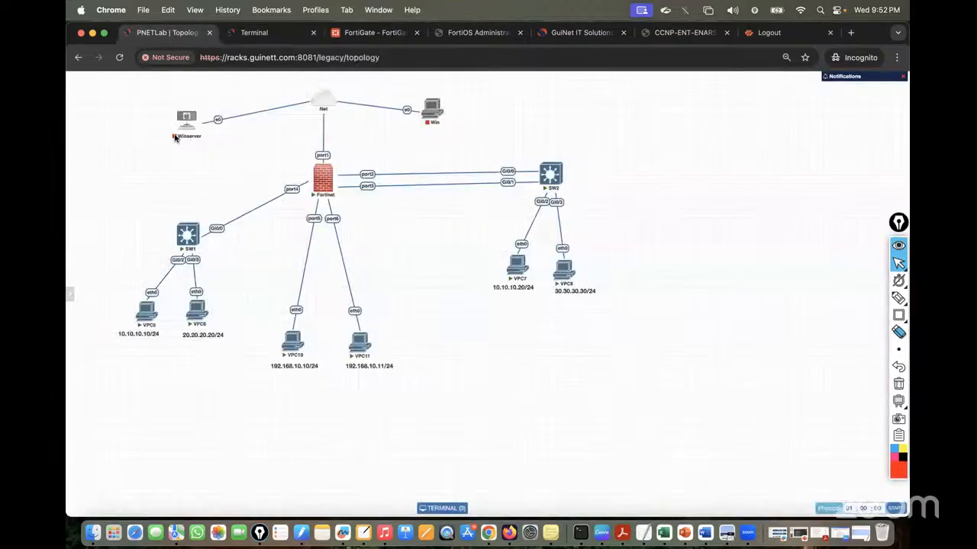
click(187, 238)
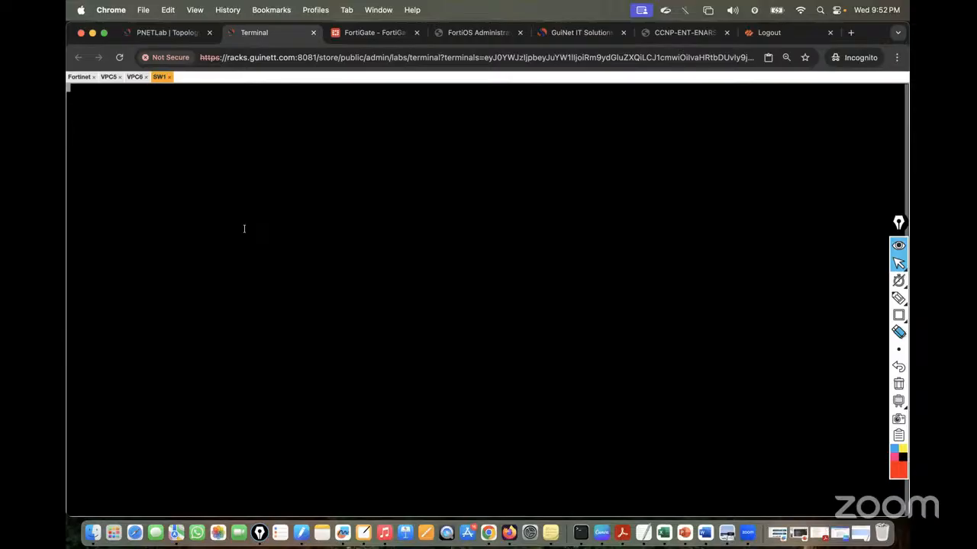
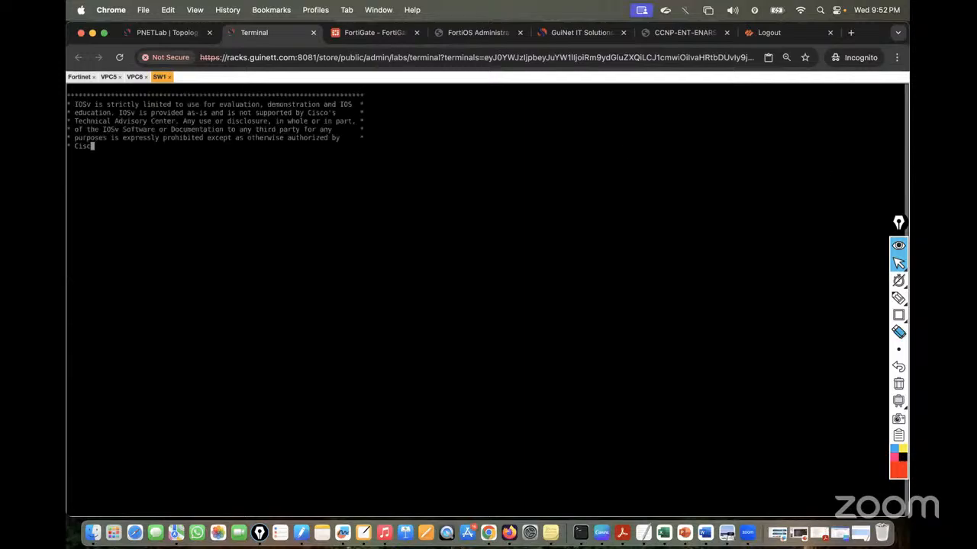
Wake the SW1 console and switch it to a larger font size
key(Return)
key(Return)
key(Return)
key(Return)
key(ctrl+alt+shift)
click(141, 294)
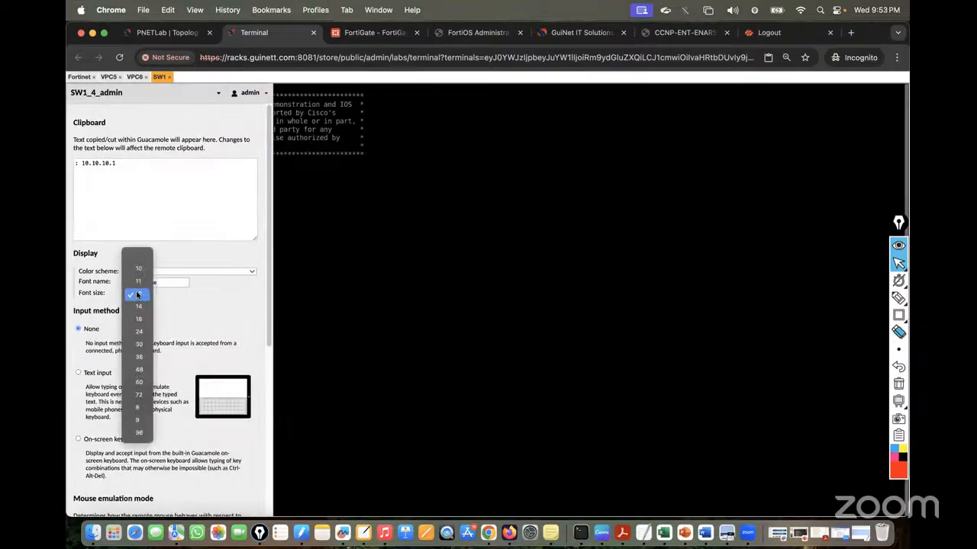
click(143, 320)
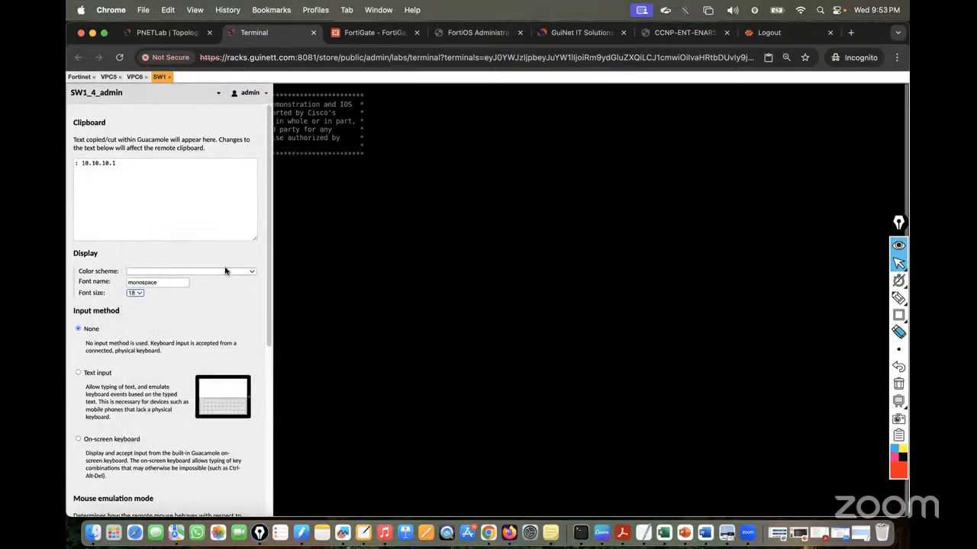
key(ctrl+alt+shift)
Enter privileged and global configuration mode and set the hostname to SW1
text(en)
key(Return)
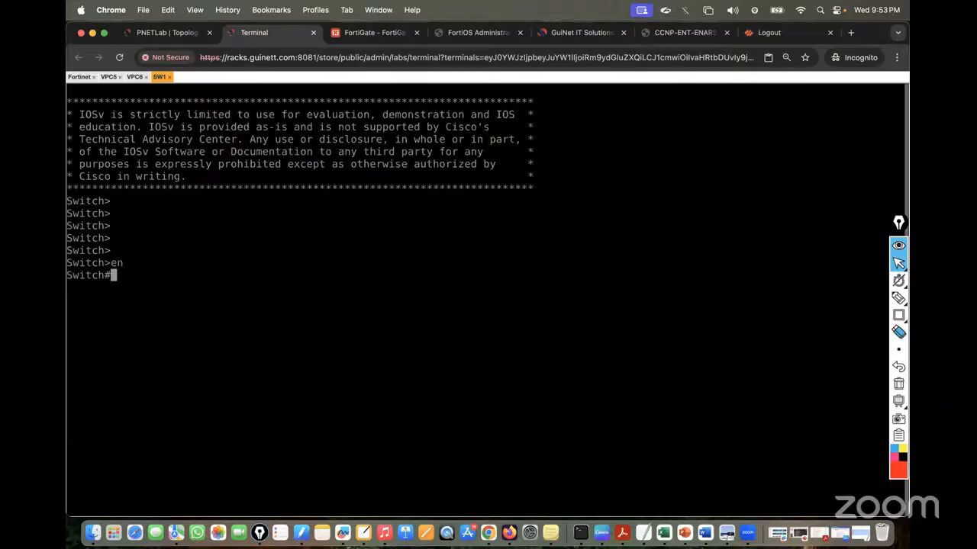
key(Return)
key(Return)
key(Return)
text(conf)
key(Tab)
key(Return)
key(Return)
key(Return)
key(Return)
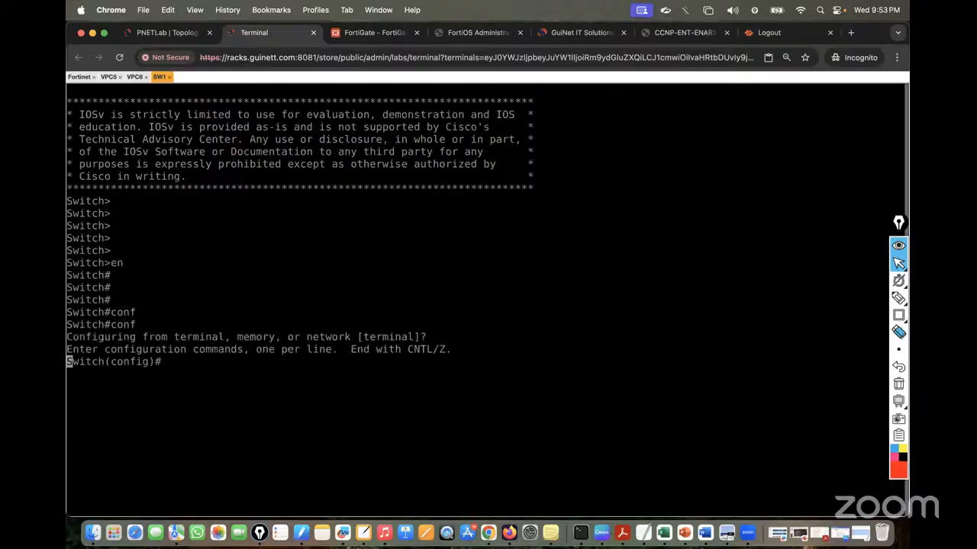
text(SW1)
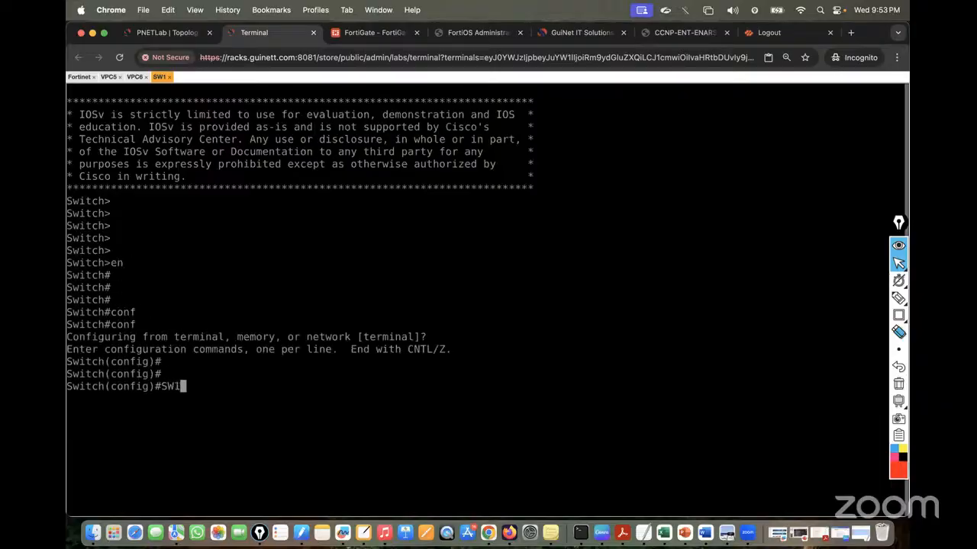
key(Return)
key(Return)
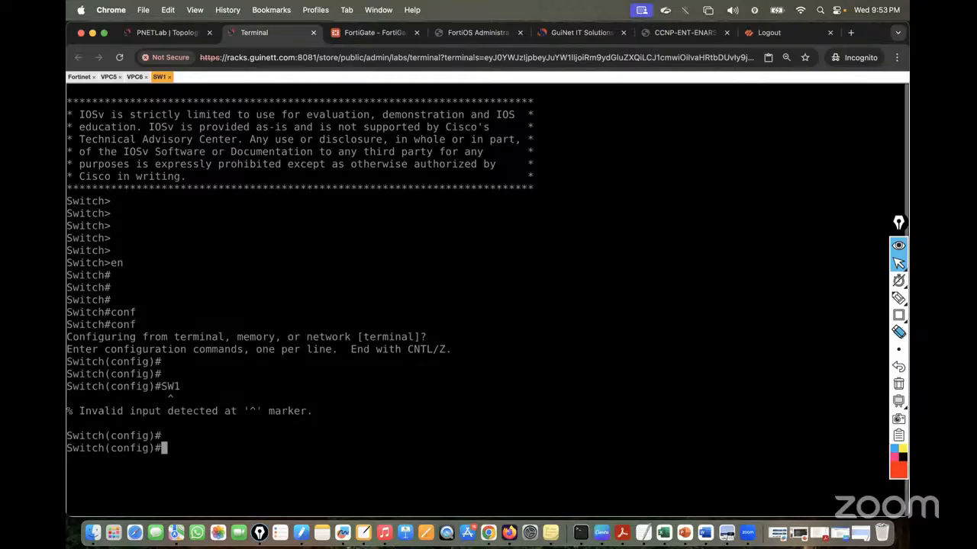
text(hos)
key(Tab)
text(S)
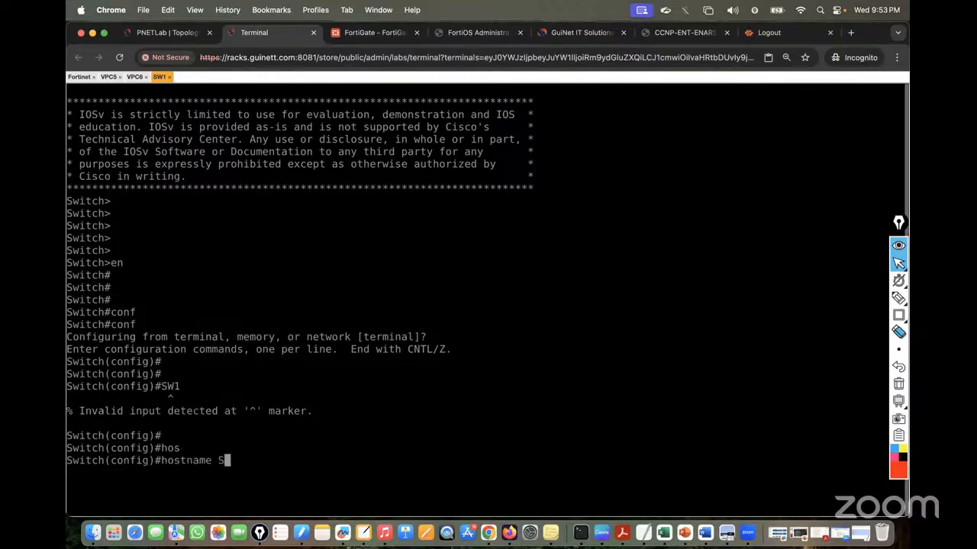
text(W1)
key(Return)
key(Return)
key(Return)
key(Return)
key(Return)
key(Return)
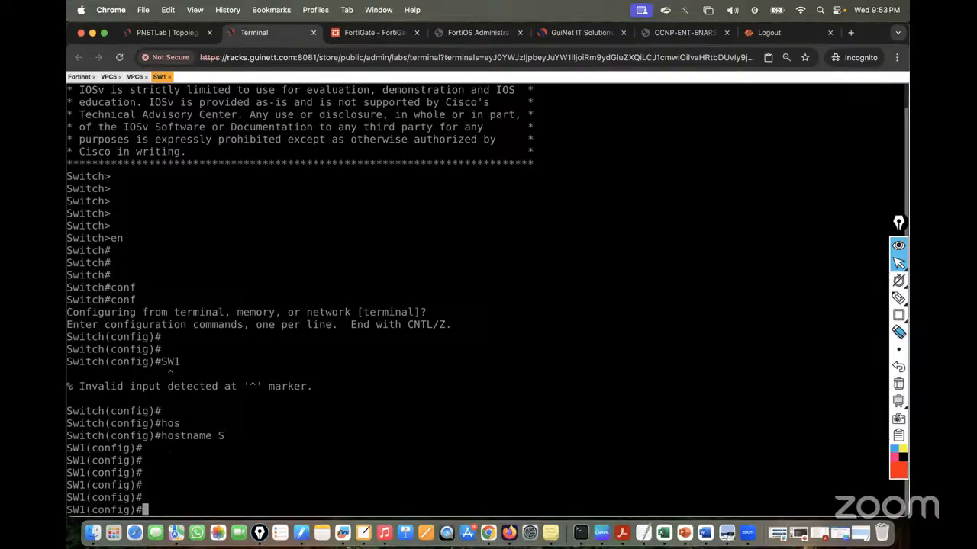
key(Return)
key(Return)
key(Return)
key(Return)
key(Return)
key(Return)
key(Return)
key(Return)
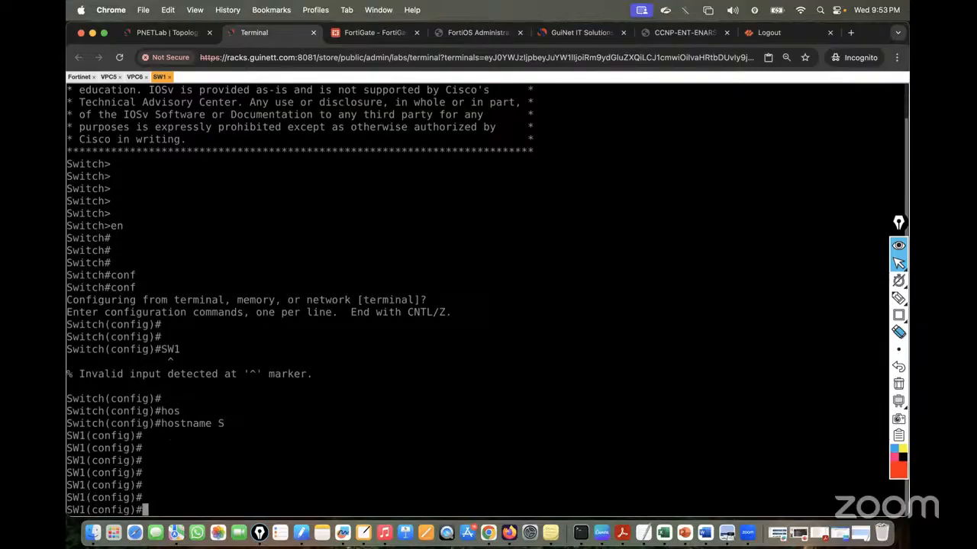
key(Return)
key(Return)
key(Return)
key(Return)
key(Return)
key(Return)
key(Return)
key(Return)
key(Return)
key(Return)
key(Return)
key(Return)
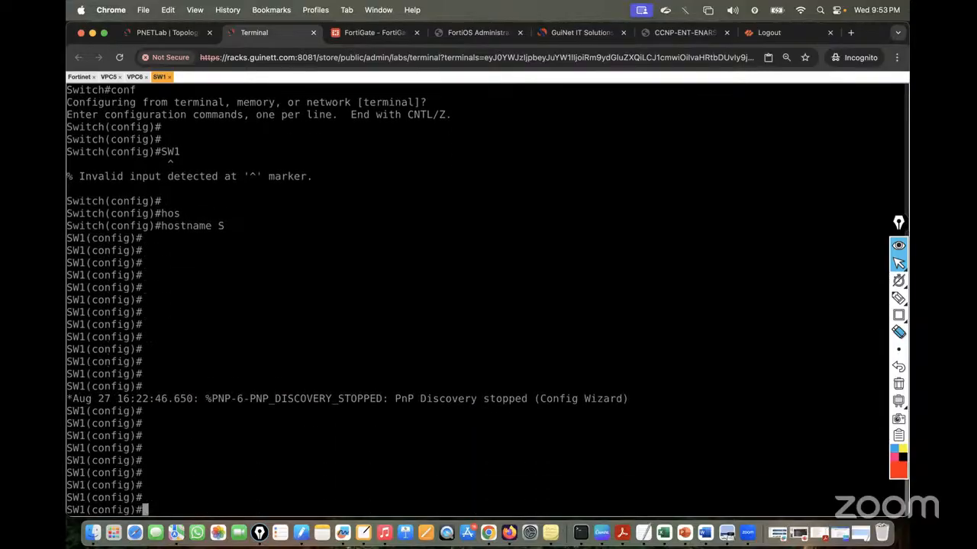
Create VLAN 10 and VLAN 20, then end back to privileged EXEC mode
text(vlan)
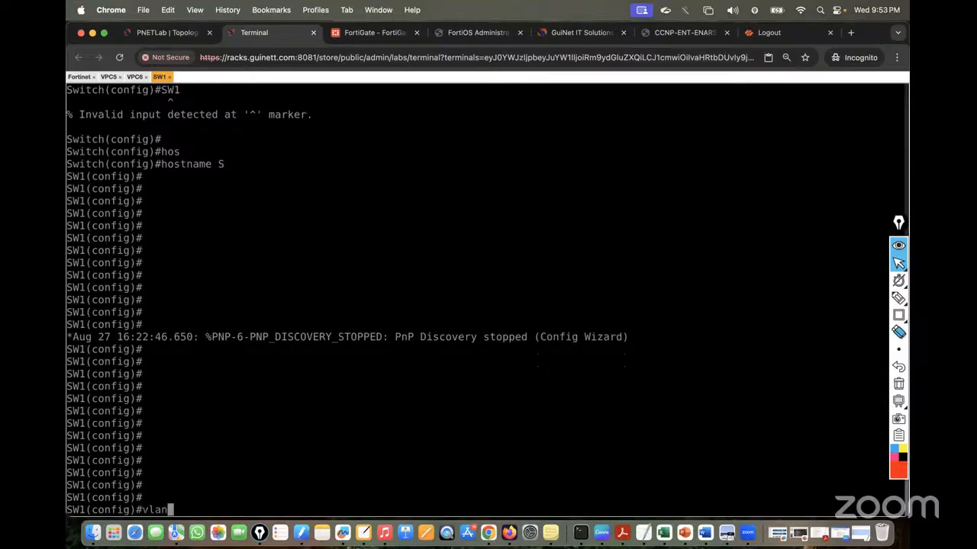
key(Tab)
text(10)
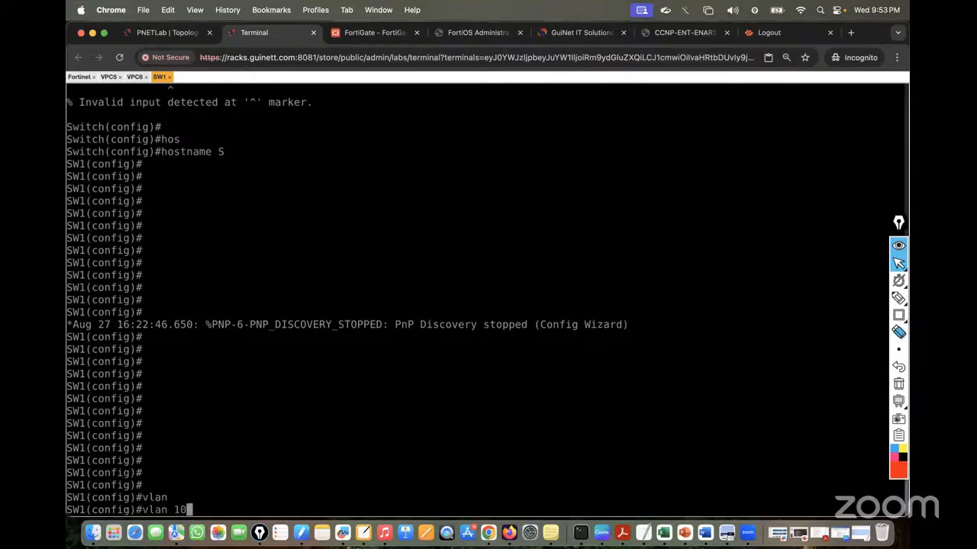
key(Return)
text(exit)
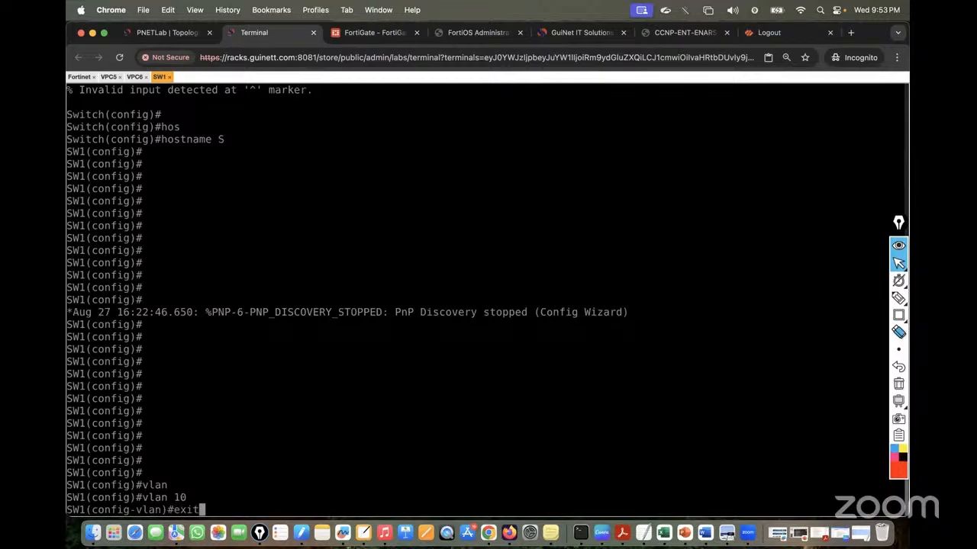
key(Return)
key(Return)
key(Return)
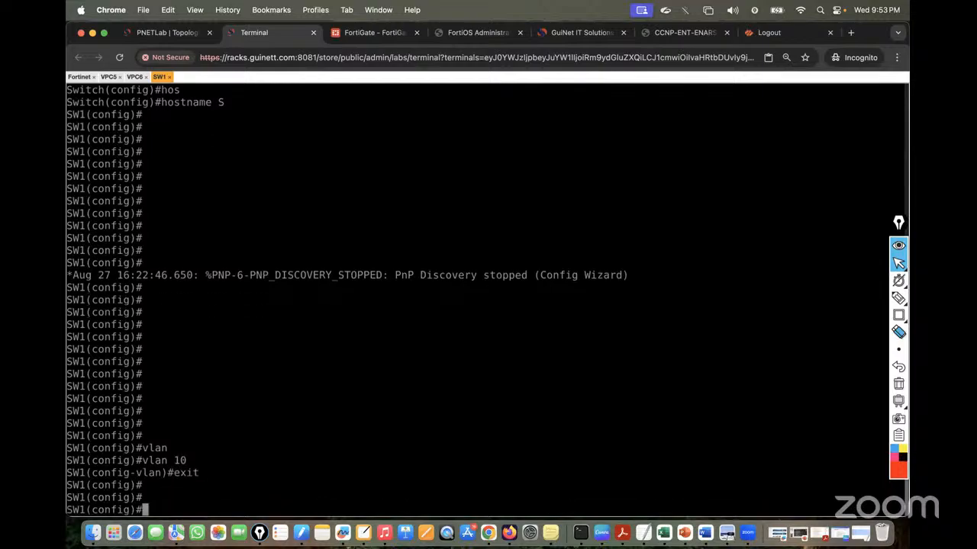
text(van)
key(Return)
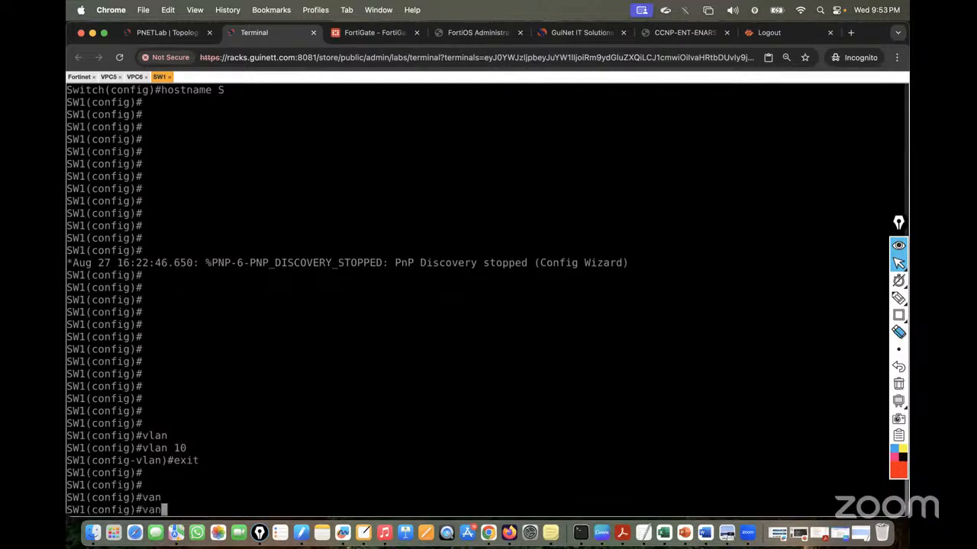
text(vl)
key(Return)
text(vlan 20)
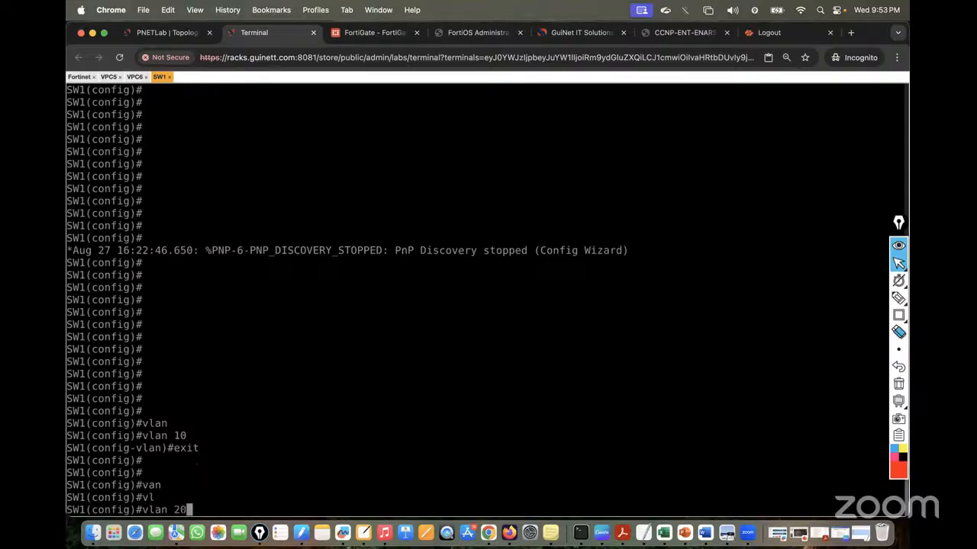
key(Return)
key(Return)
key(Return)
key(Return)
text(end)
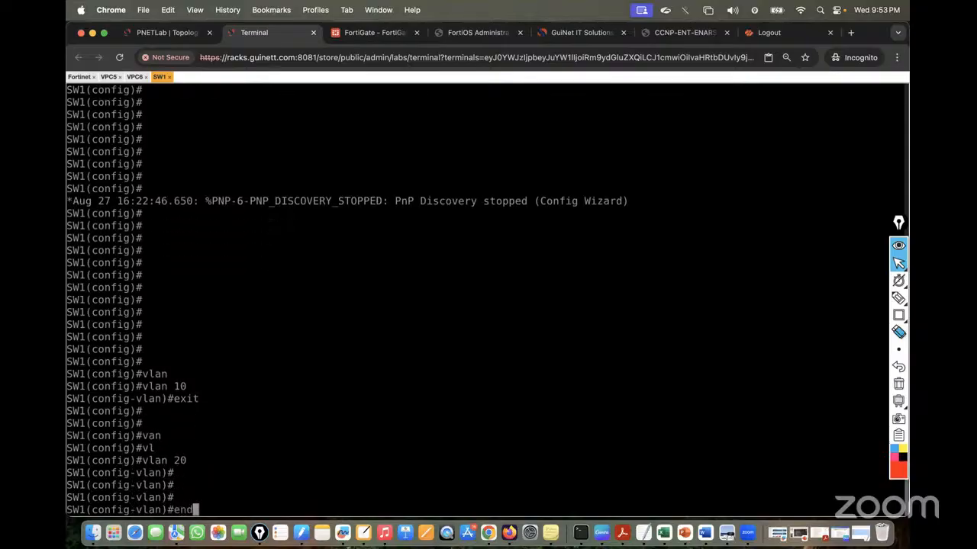
key(Return)
key(Return)
key(Return)
key(Return)
key(Return)
key(Return)
key(Return)
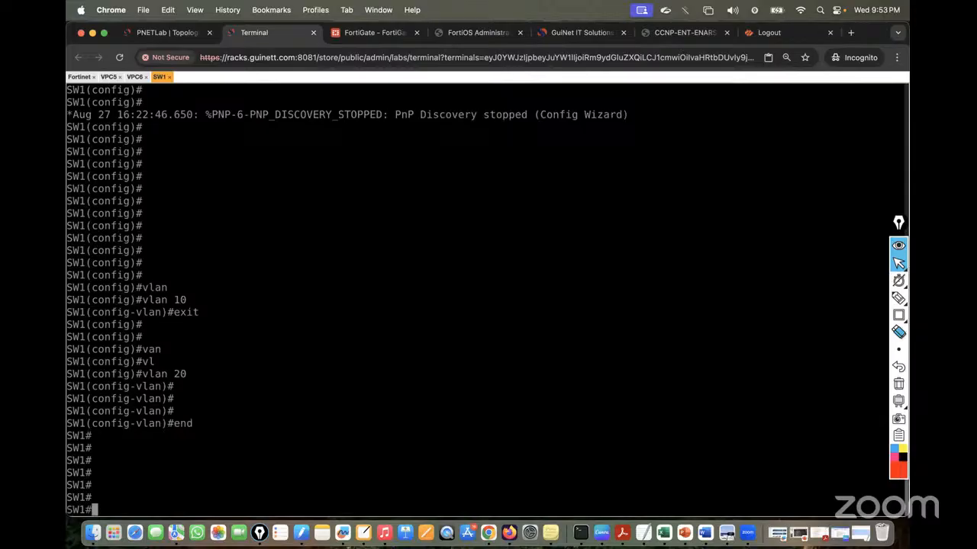
key(Return)
key(Return)
key(Return)
key(Return)
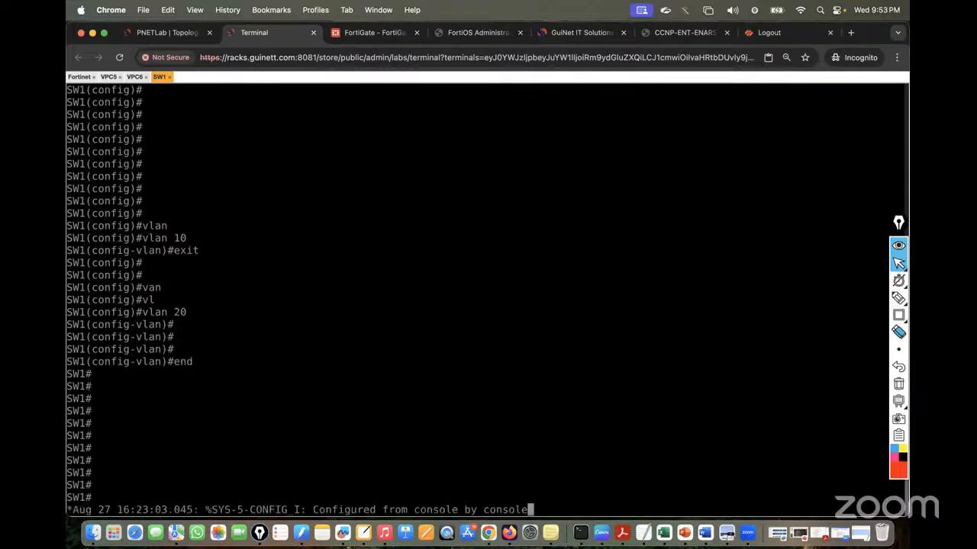
key(Return)
key(Return)
key(Return)
key(Return)
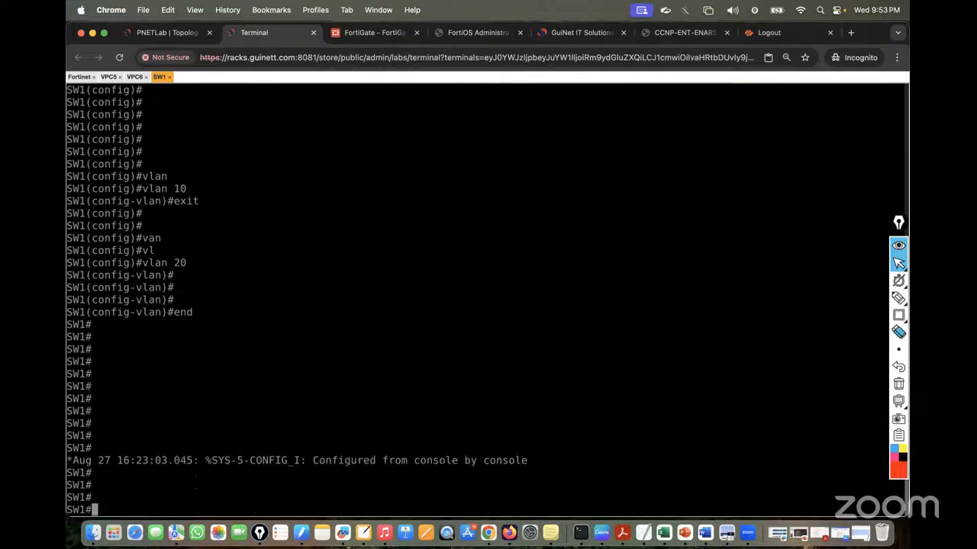
Run show ip interface brief to list SW1's interfaces and their status
text(sh ip iny)
key(BackSpace)
text(t bri)
key(Tab)
key(Return)
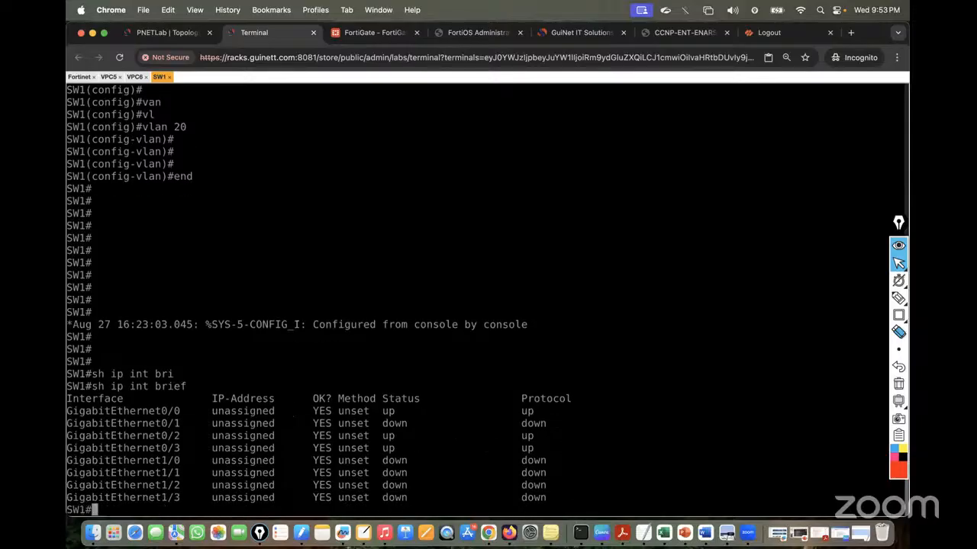
click(164, 32)
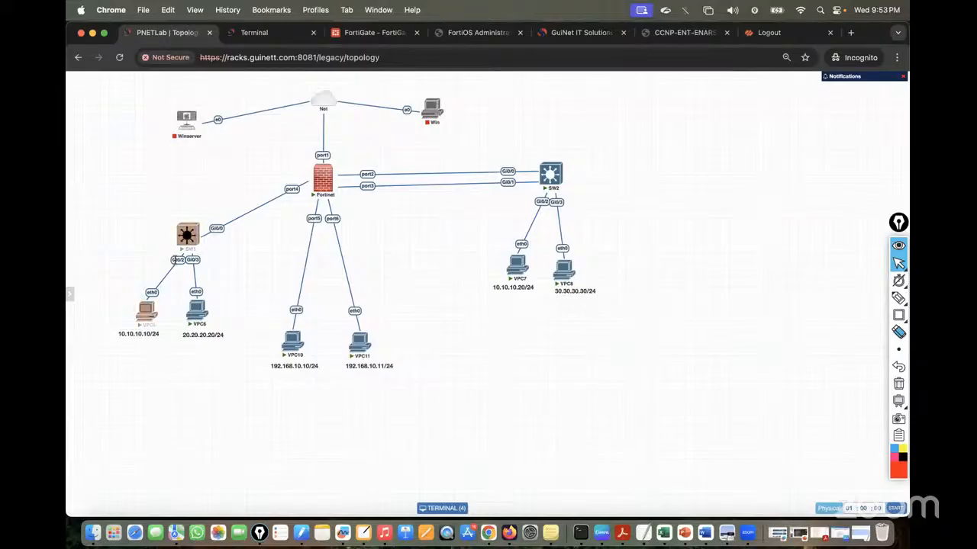
click(254, 32)
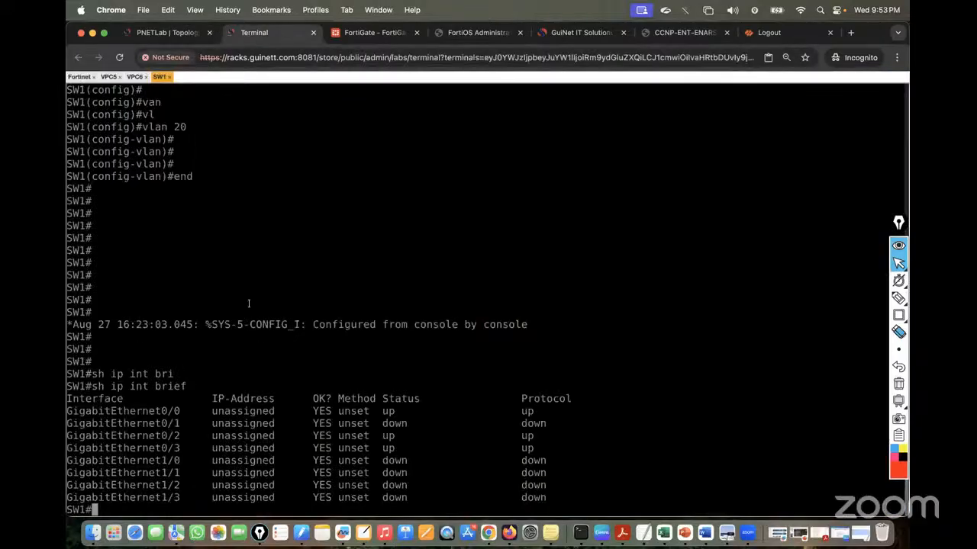
Enter configure terminal and select interface GigabitEthernet 0/2, VPC5's port
key(Return)
key(Return)
text(conf t)
key(Return)
key(Return)
key(Return)
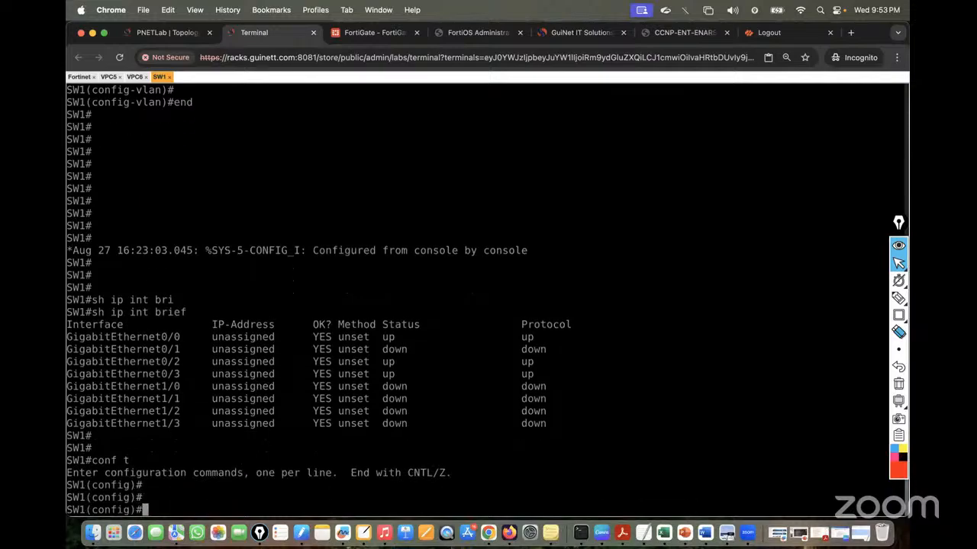
text(inter)
key(Tab)
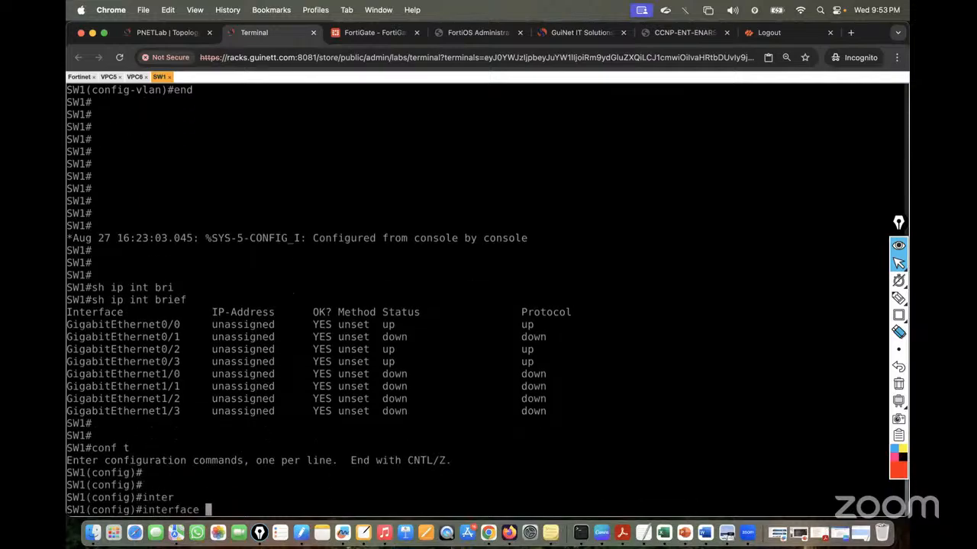
text(Gig)
key(Tab)
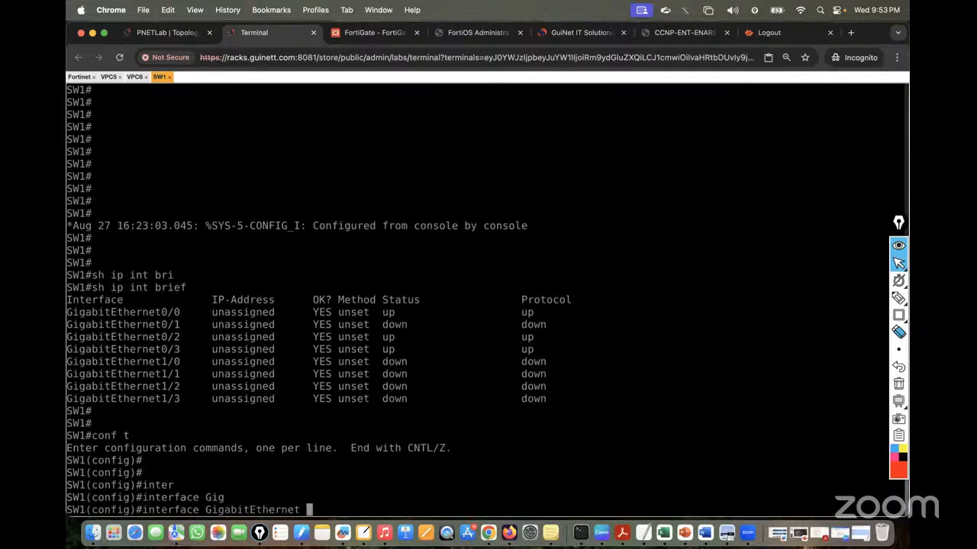
text(0/2)
click(178, 32)
click(267, 33)
key(Return)
Make Gi0/2 an access port in VLAN 10 with no shutdown, then exit
text(swi)
key(Tab)
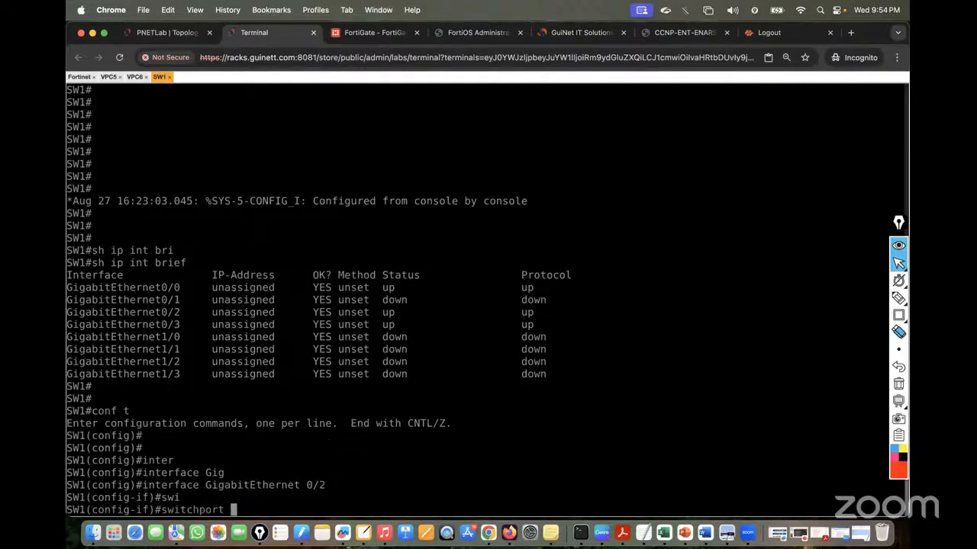
text(mo)
key(Tab)
text(acc)
key(Tab)
key(Return)
text(sw)
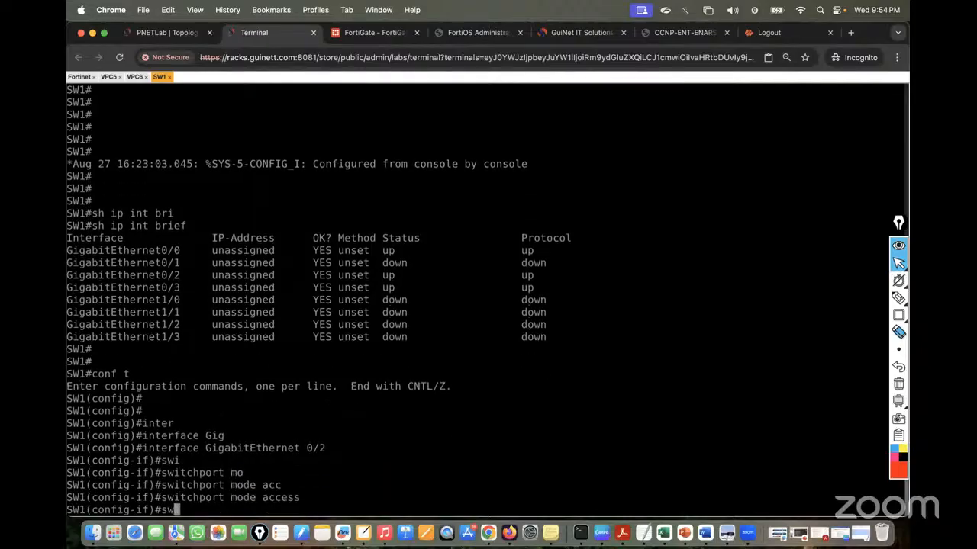
key(Tab)
text(acc)
key(Tab)
text(vl)
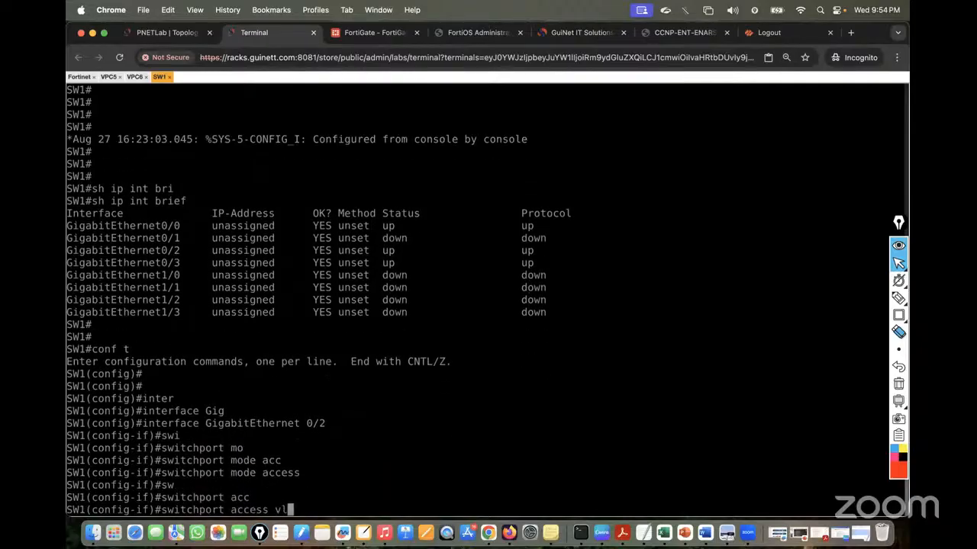
key(Tab)
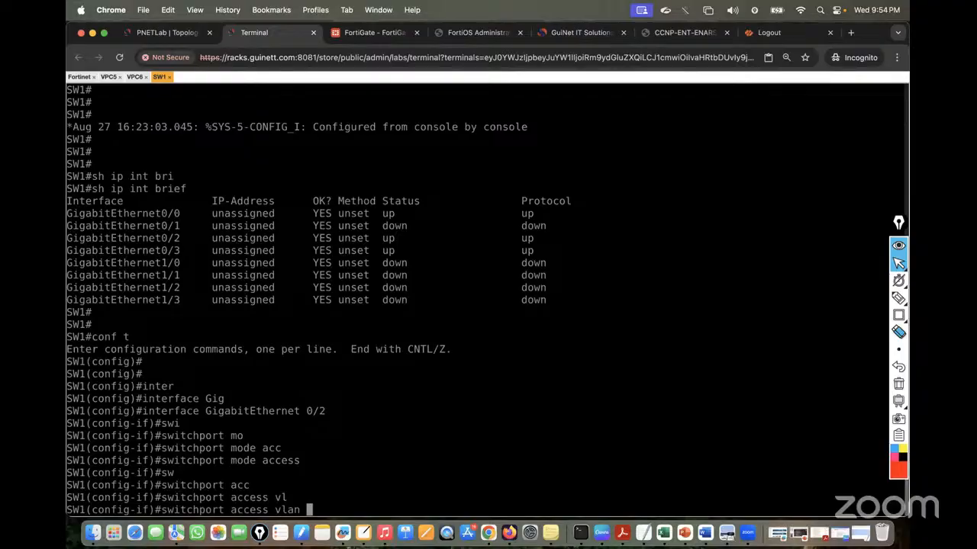
text(10)
key(Return)
text(no sh)
key(Tab)
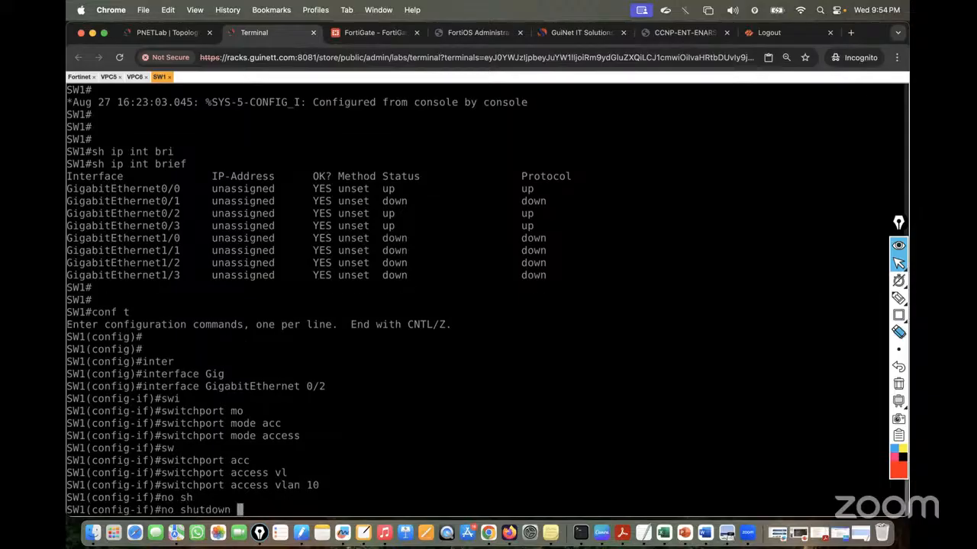
key(Return)
key(Return)
key(Return)
key(Return)
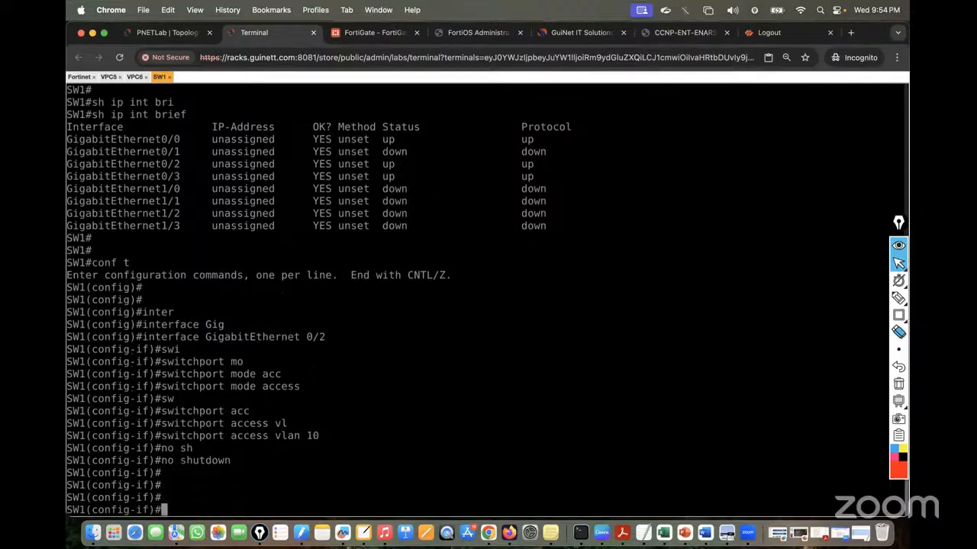
text(exit)
key(Return)
key(Return)
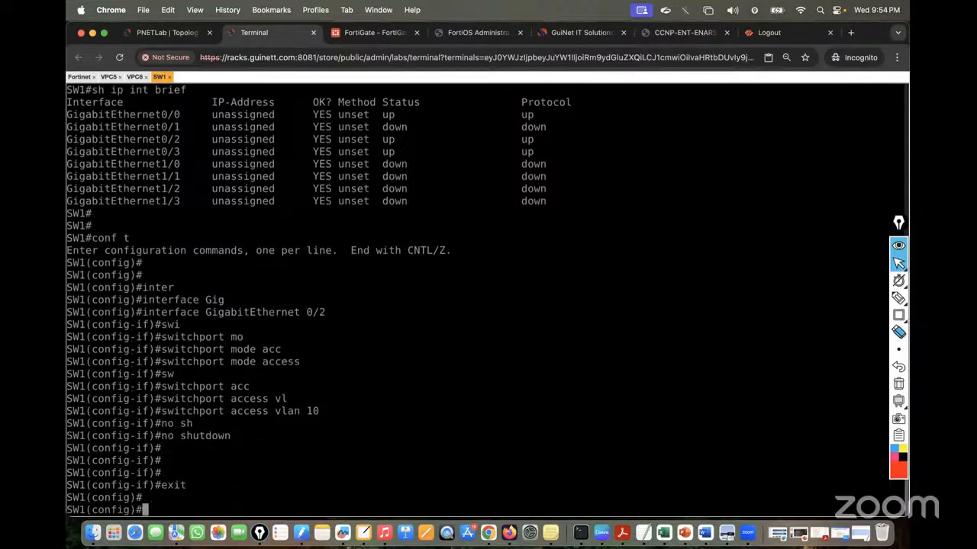
Select interface GigabitEthernet 0/3 by reusing the copied Gi0/2 interface command
click(163, 31)
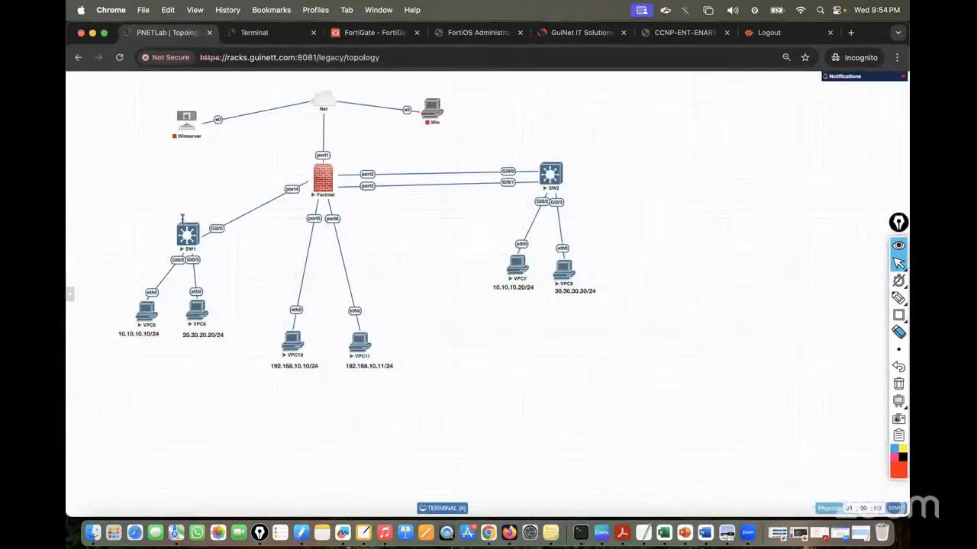
click(258, 33)
drag(143, 312, 319, 313)
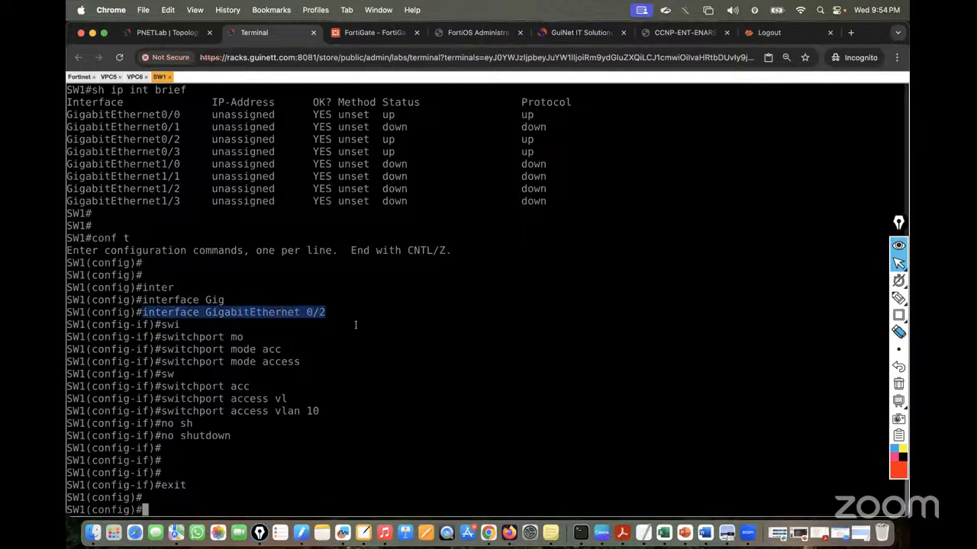
text(interface GigabitEthernet 0/2)
key(BackSpace)
text(3)
key(Return)
Set Gi0/3 to switchport mode access with access VLAN 20
text(sw)
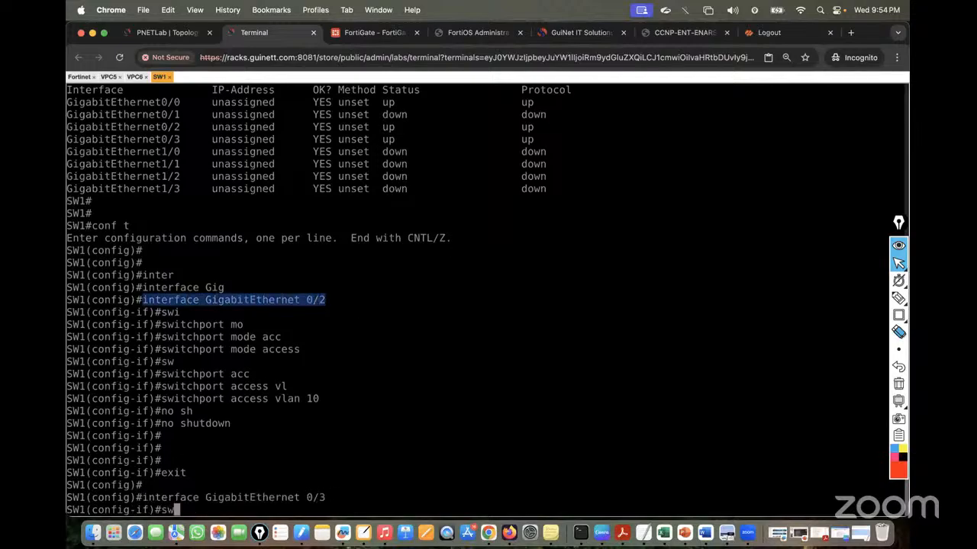
text(i)
key(Tab)
text(mo)
key(Tab)
text(acc)
key(Tab)
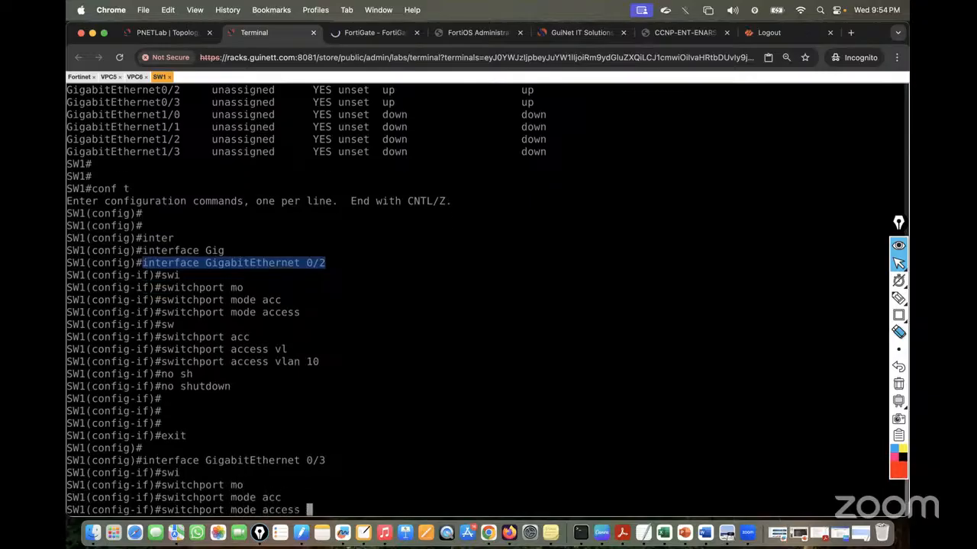
key(Return)
text(sw)
key(Tab)
text(ac)
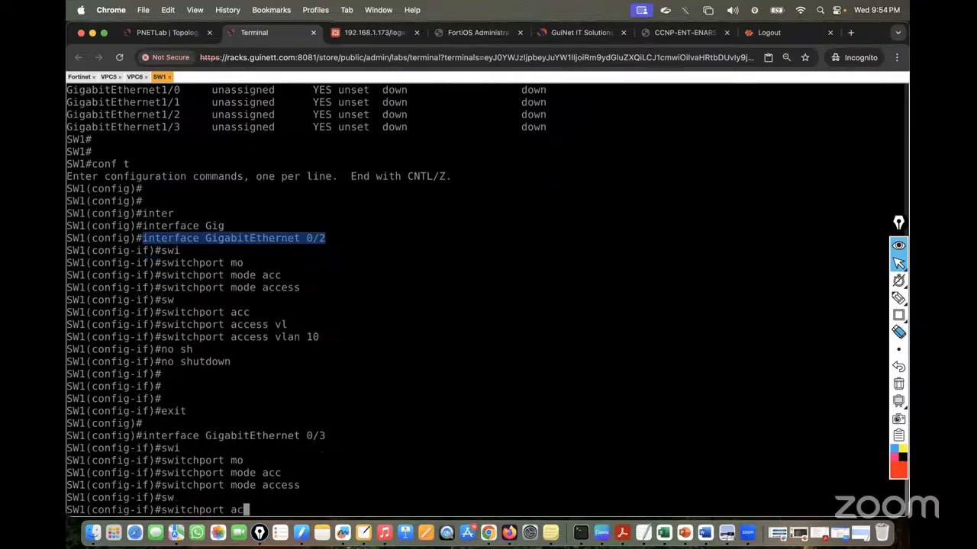
text(c)
key(Tab)
text(vl)
key(Tab)
text(2)
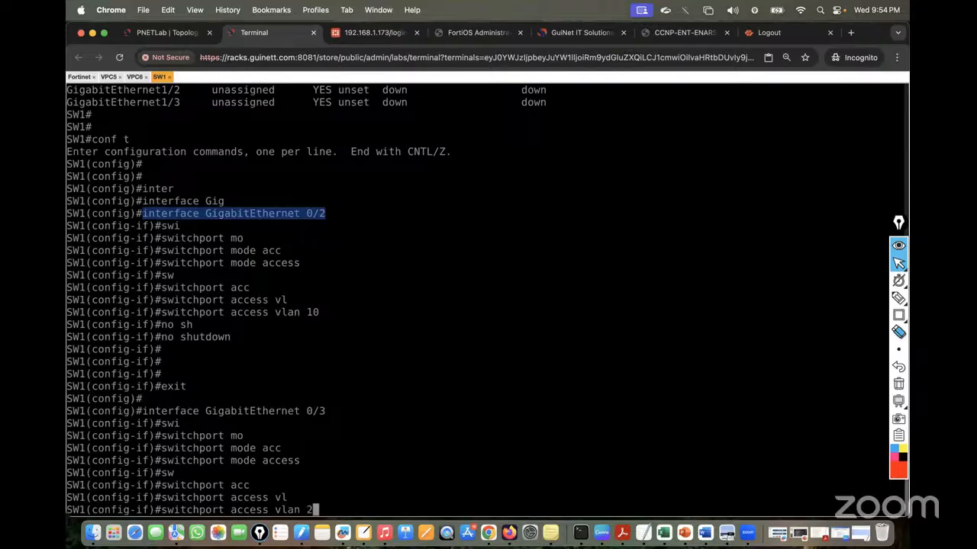
text(0)
key(Return)
key(Return)
key(Return)
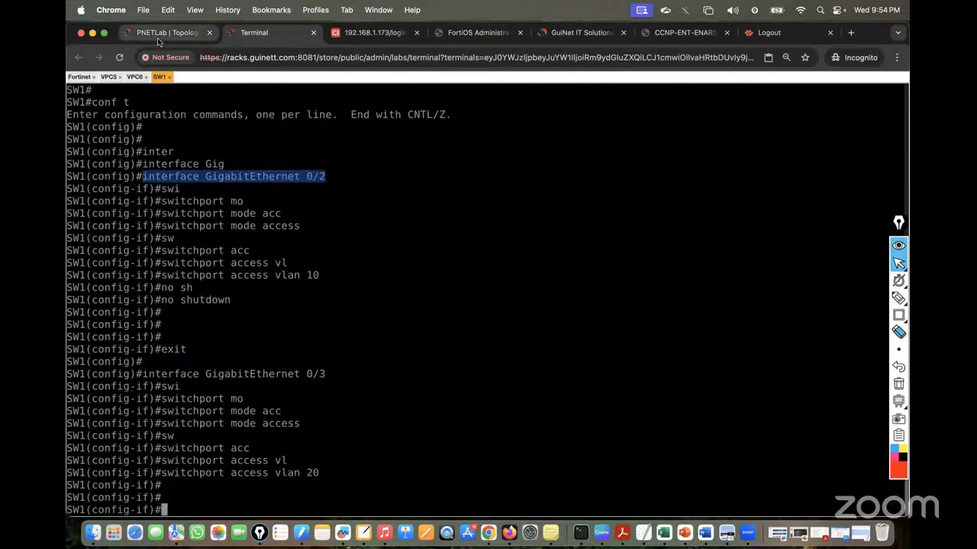
click(157, 37)
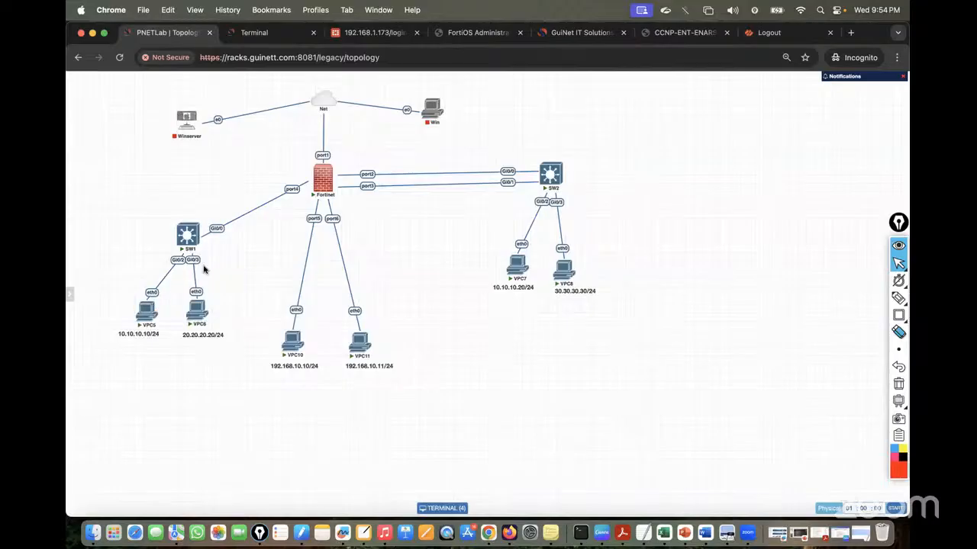
click(281, 34)
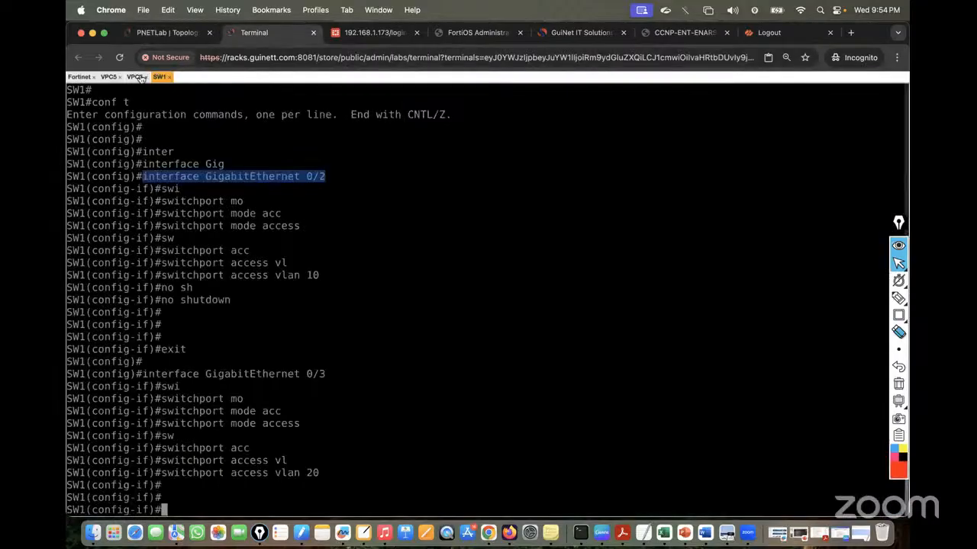
Ping 20.20.20.20 from VPC5, which reports gateway 10.10.10.1 unreachable, then view the topology
click(108, 77)
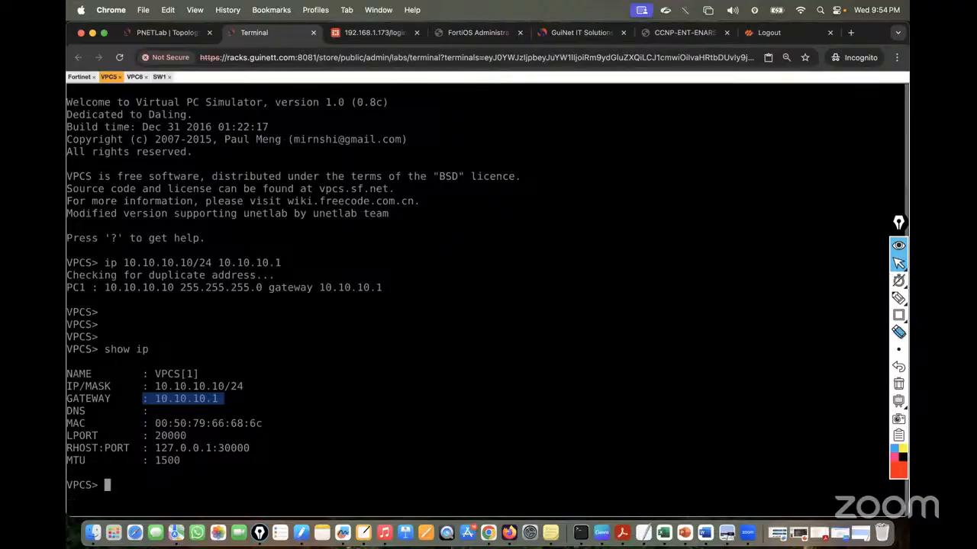
key(Return)
key(Return)
key(Return)
text(p)
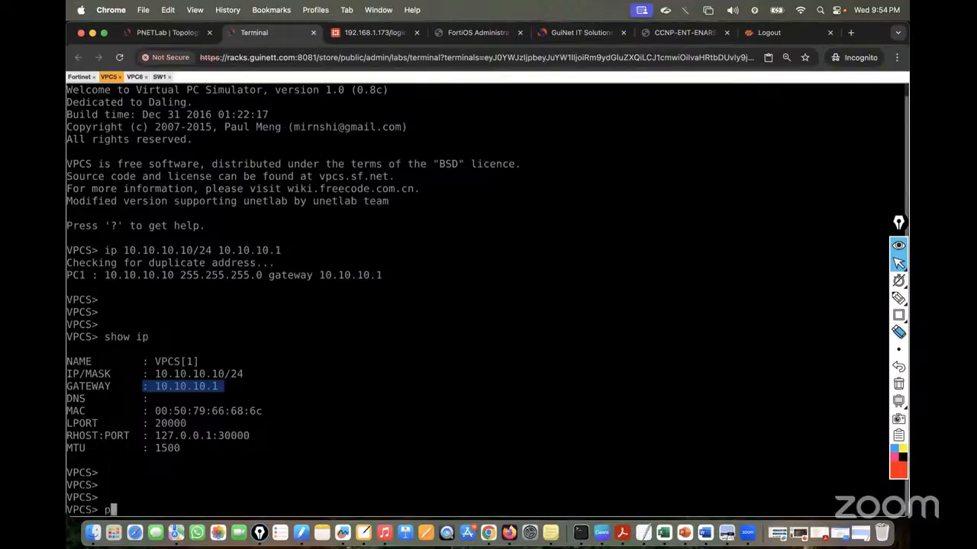
text(ing 20.20.20.20)
key(Return)
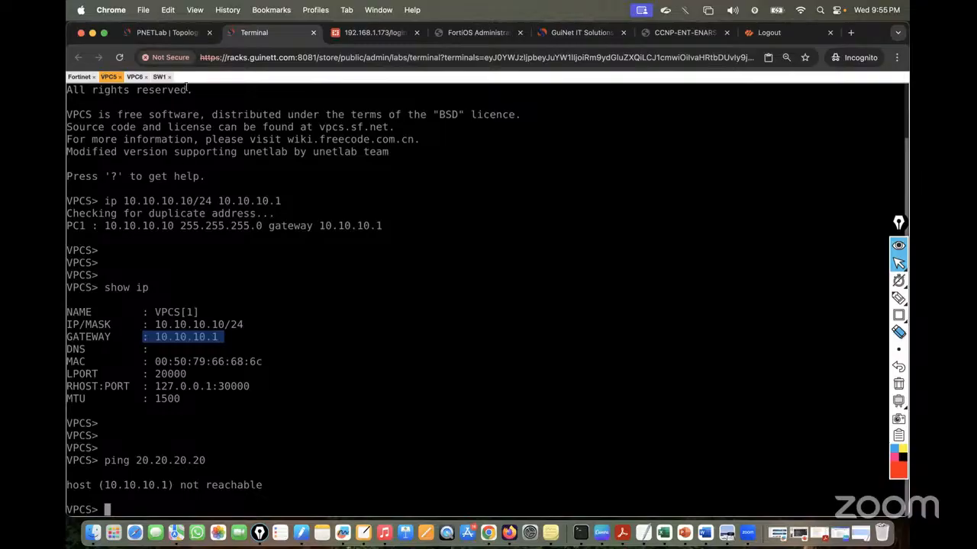
click(163, 36)
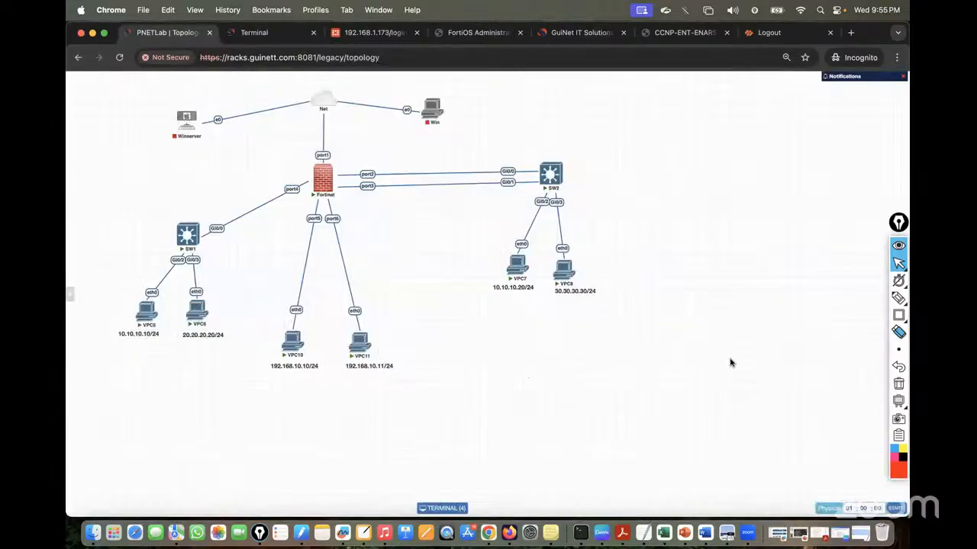
click(898, 298)
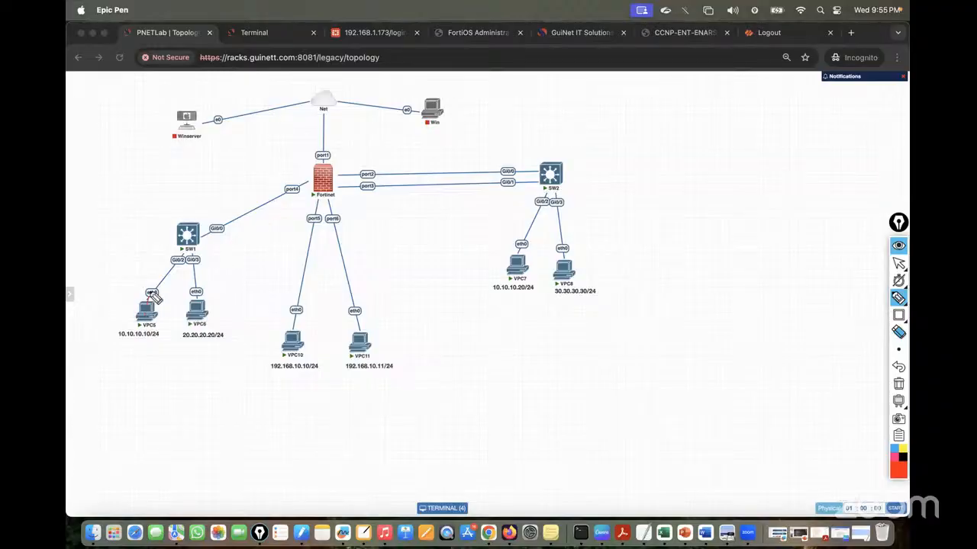
mouse_move(152, 294)
mouse_down()
mouse_move(191, 256)
mouse_move(197, 289)
mouse_move(210, 229)
mouse_move(199, 241)
mouse_up()
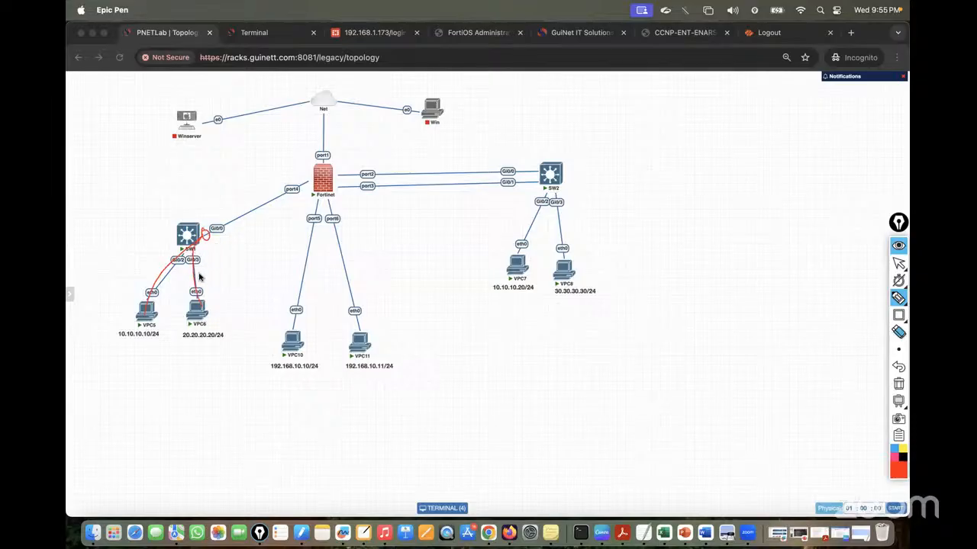
drag(198, 276, 241, 267)
drag(143, 267, 153, 288)
drag(110, 258, 134, 260)
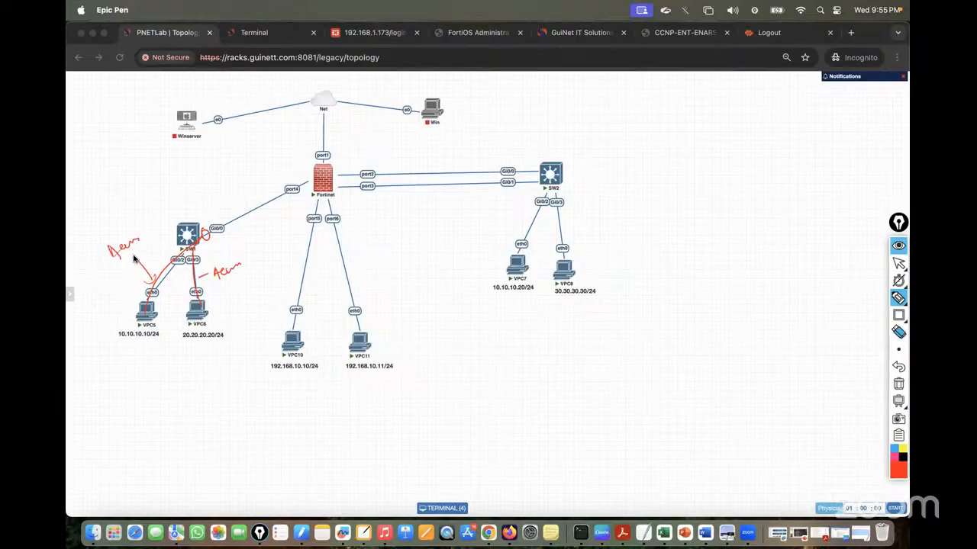
drag(212, 209, 223, 222)
mouse_move(192, 190)
mouse_down()
mouse_move(221, 191)
mouse_move(257, 168)
mouse_up()
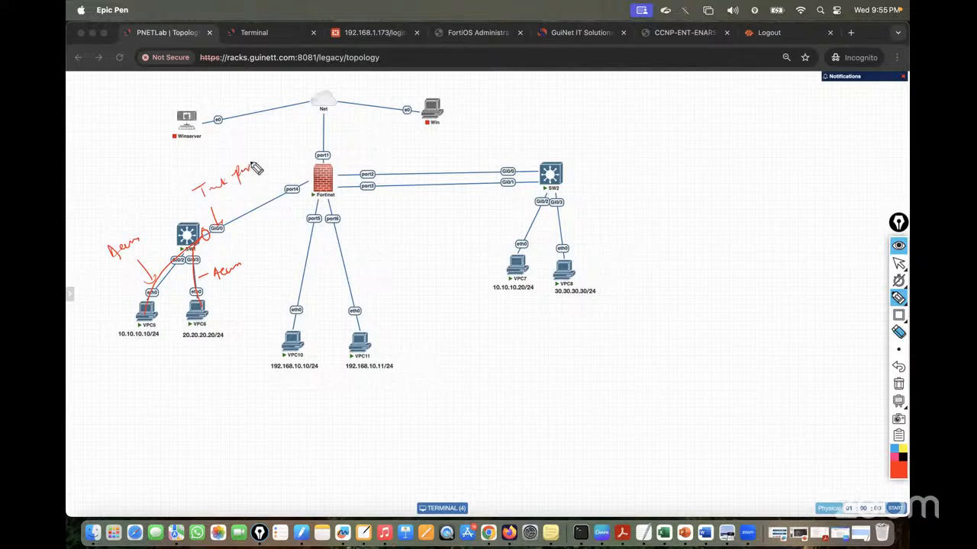
drag(206, 218, 270, 165)
drag(231, 220, 278, 180)
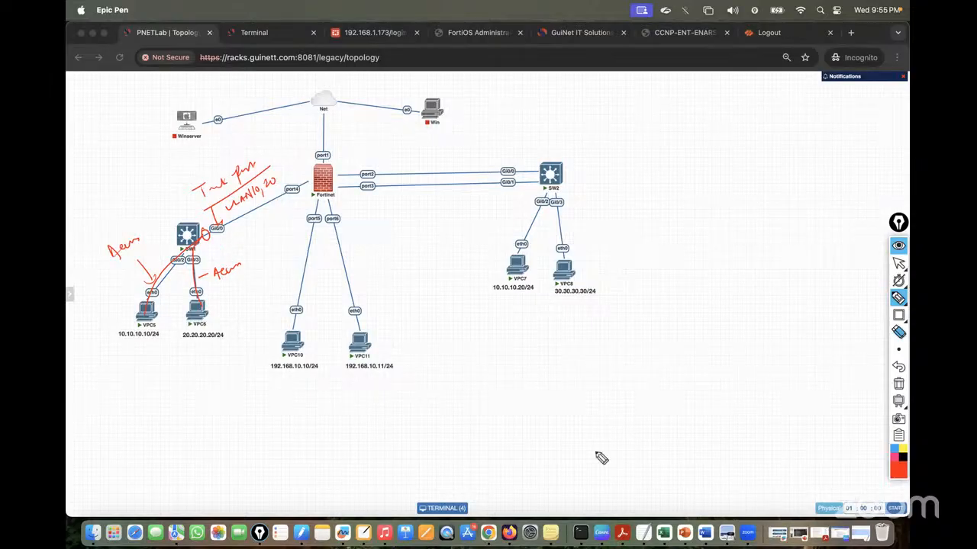
click(897, 385)
click(898, 263)
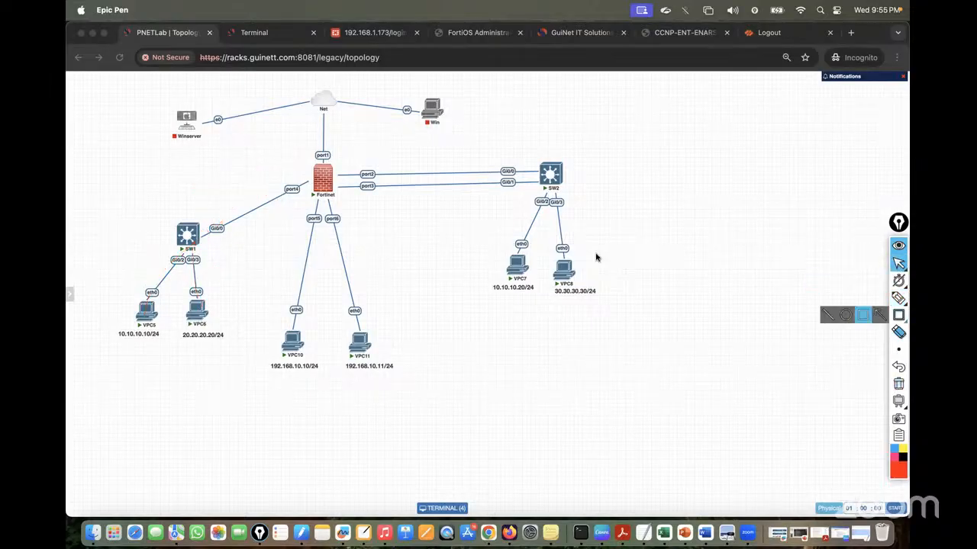
In the SW1 console, enter interface configuration for Gi0/0
click(252, 32)
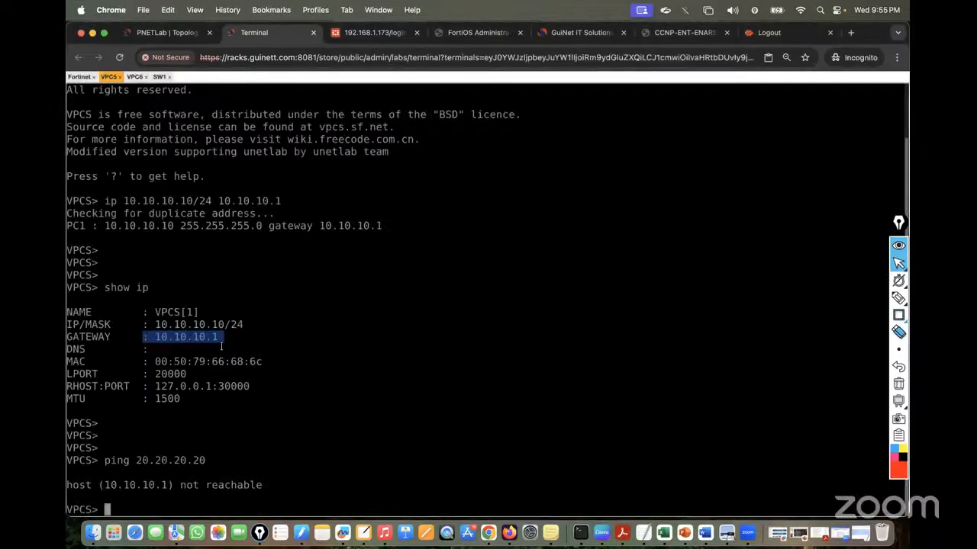
click(159, 76)
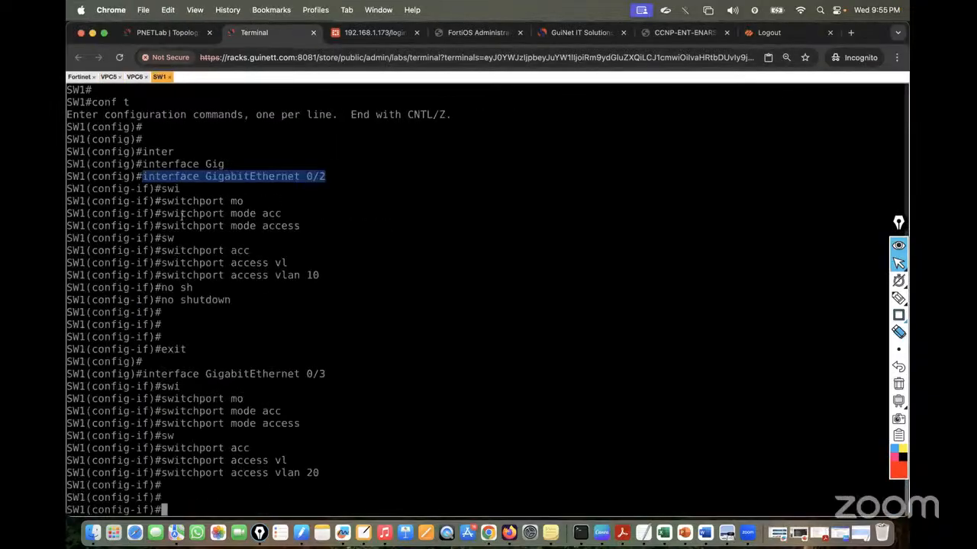
text(exit)
key(Return)
key(Return)
key(Return)
key(Return)
key(Return)
key(Return)
key(Return)
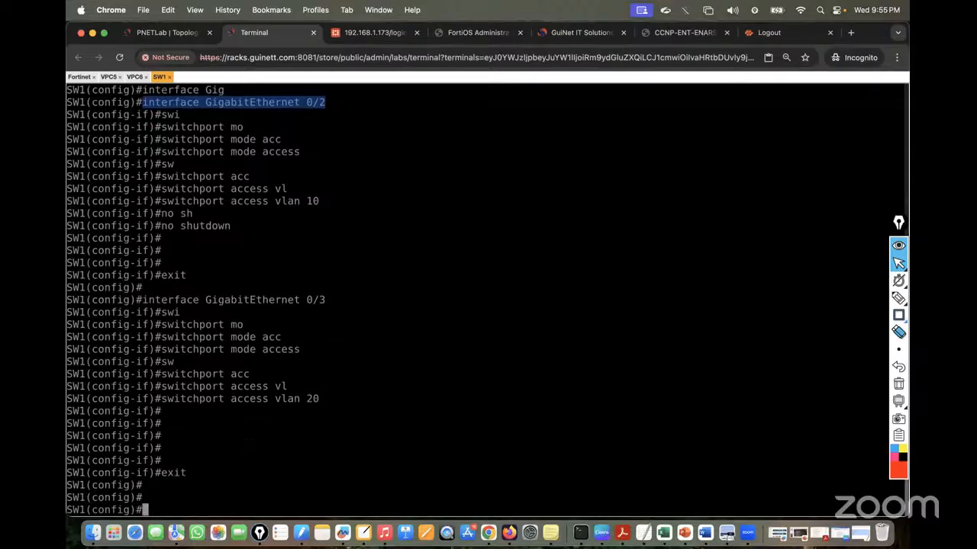
text(inte)
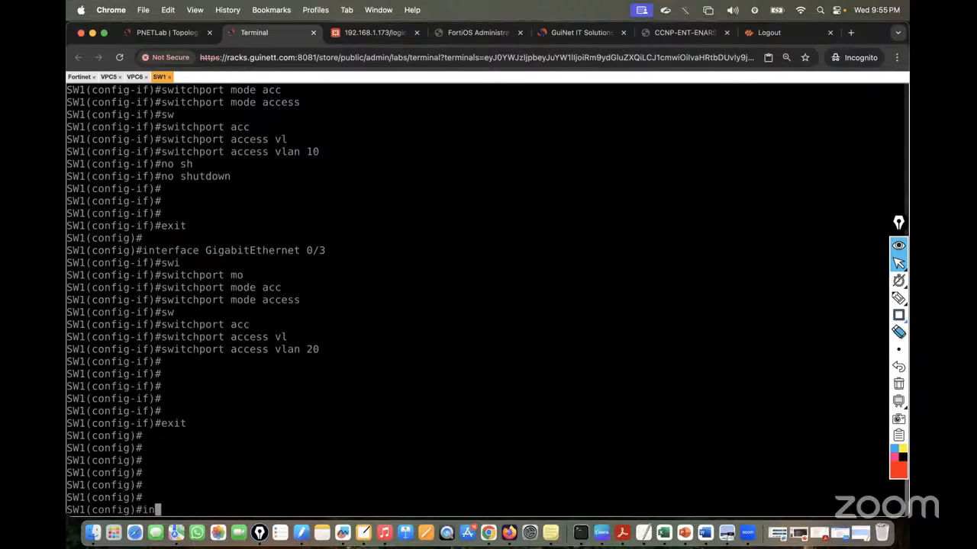
key(Tab)
click(141, 35)
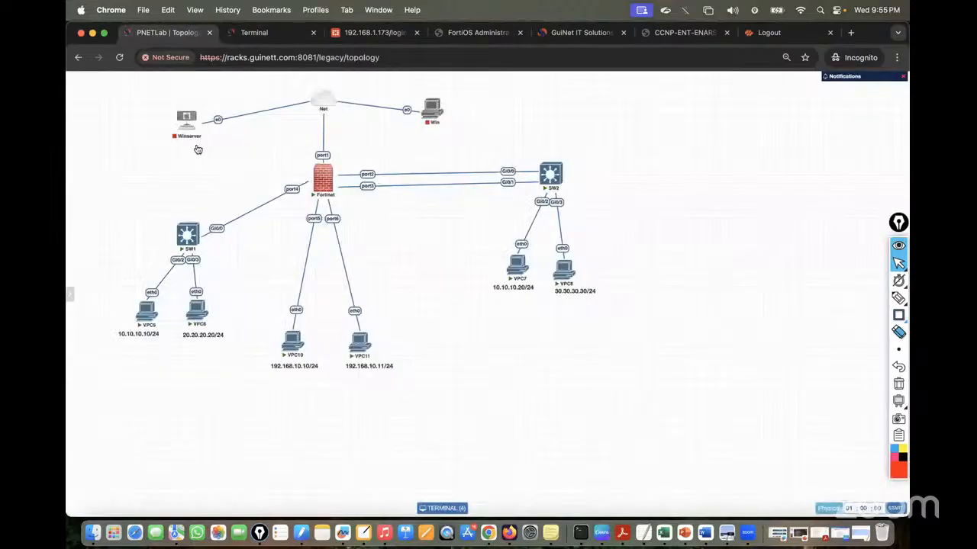
click(264, 35)
text(G)
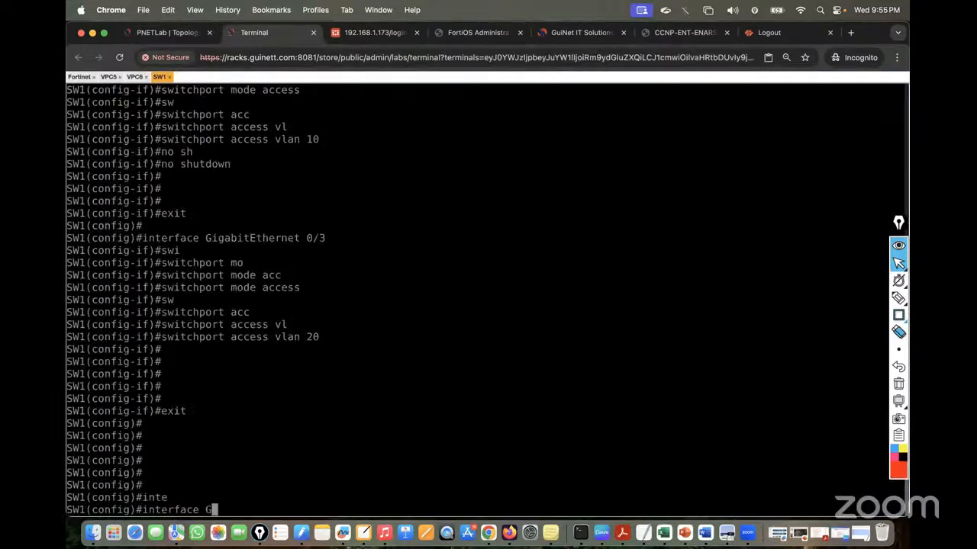
text(i0/0/)
key(Return)
Reapply switchport mode access on Gi0/0, abandoning a partial access VLAN command
text(swi)
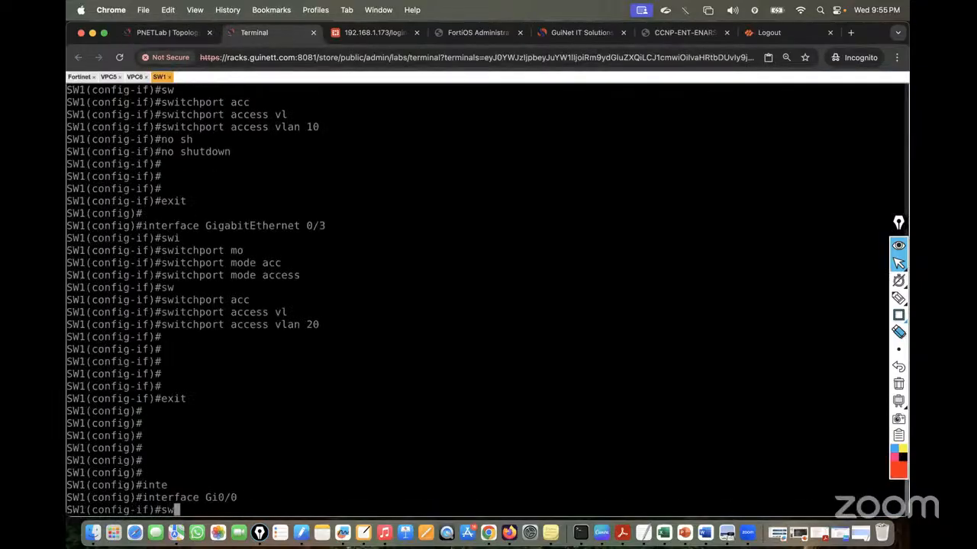
key(Tab)
text(mo)
key(Tab)
text(acc)
key(Tab)
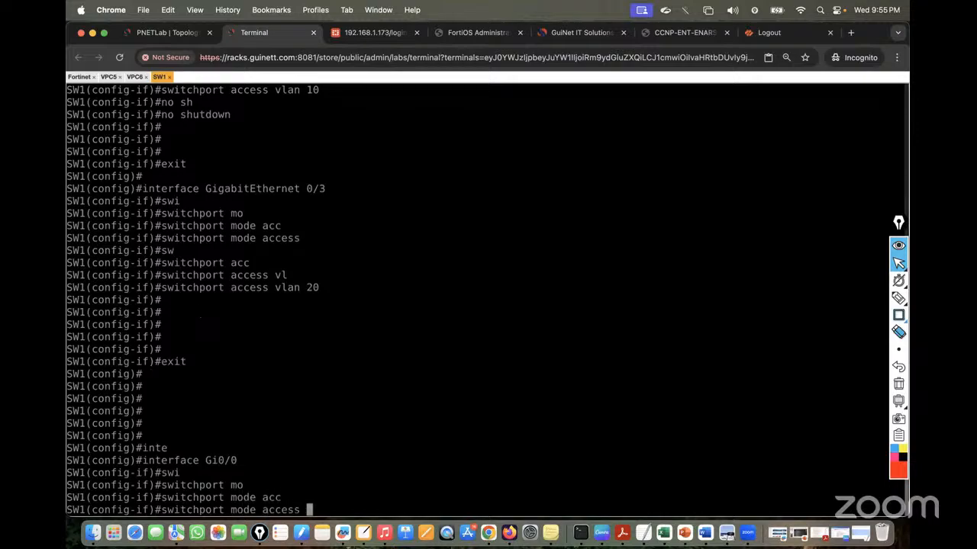
key(Return)
text(sw)
key(Tab)
text(acc)
key(Tab)
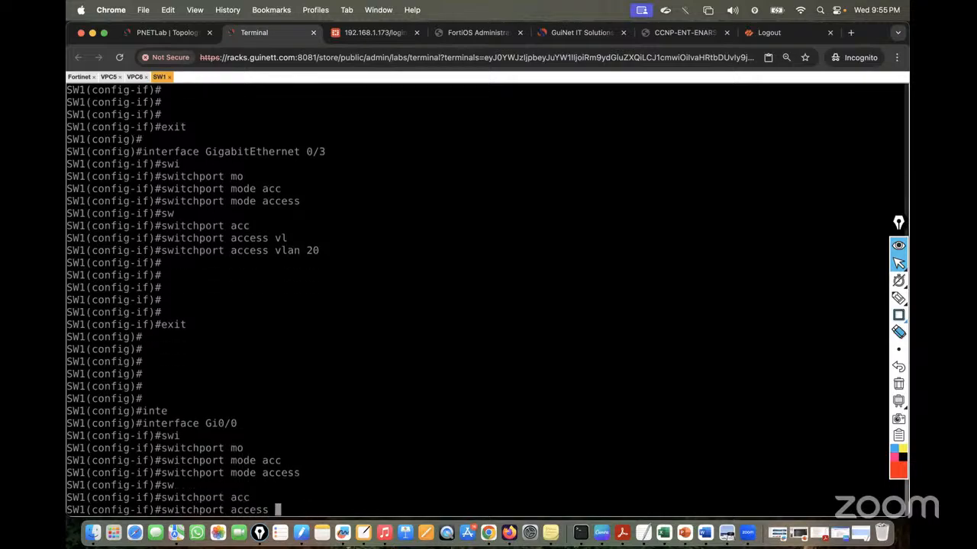
text(vl)
key(Tab)
key(BackSpace)
key(BackSpace)
key(BackSpace)
key(BackSpace)
key(BackSpace)
key(BackSpace)
key(BackSpace)
key(BackSpace)
key(BackSpace)
key(BackSpace)
key(BackSpace)
key(BackSpace)
key(BackSpace)
key(BackSpace)
key(BackSpace)
key(BackSpace)
key(BackSpace)
key(BackSpace)
key(BackSpace)
key(BackSpace)
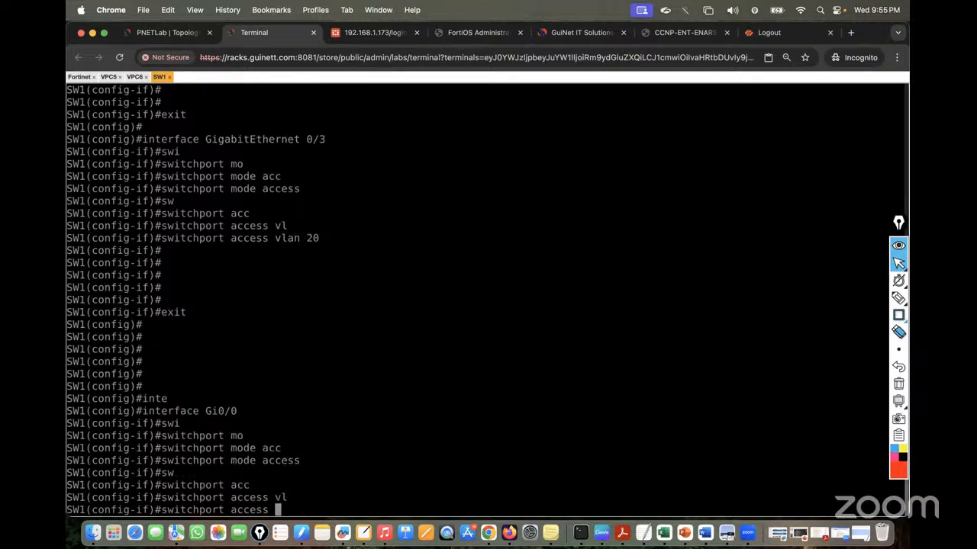
Remove access mode from Gi0/0 with 'no switchport mode access'
text(no)
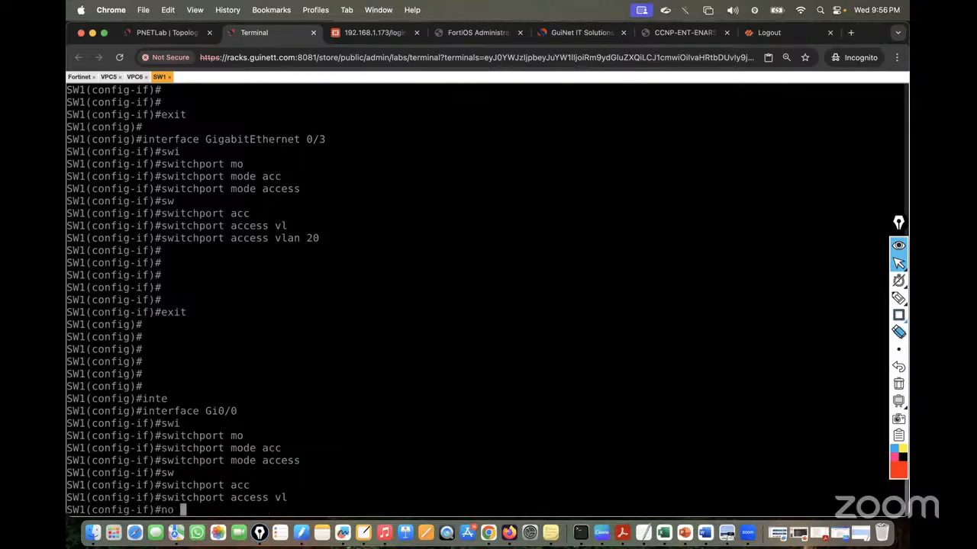
drag(162, 462, 288, 464)
text(switchport mode access)
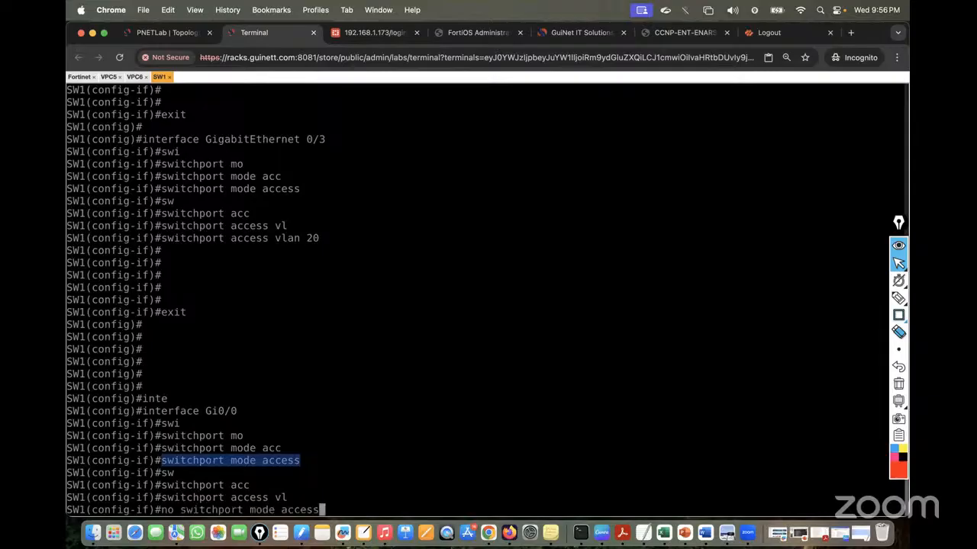
key(Return)
key(Return)
key(Return)
key(Return)
Attempt to set Gi0/0 to switchport mode trunk
text(swi)
key(Tab)
text(mo)
key(Tab)
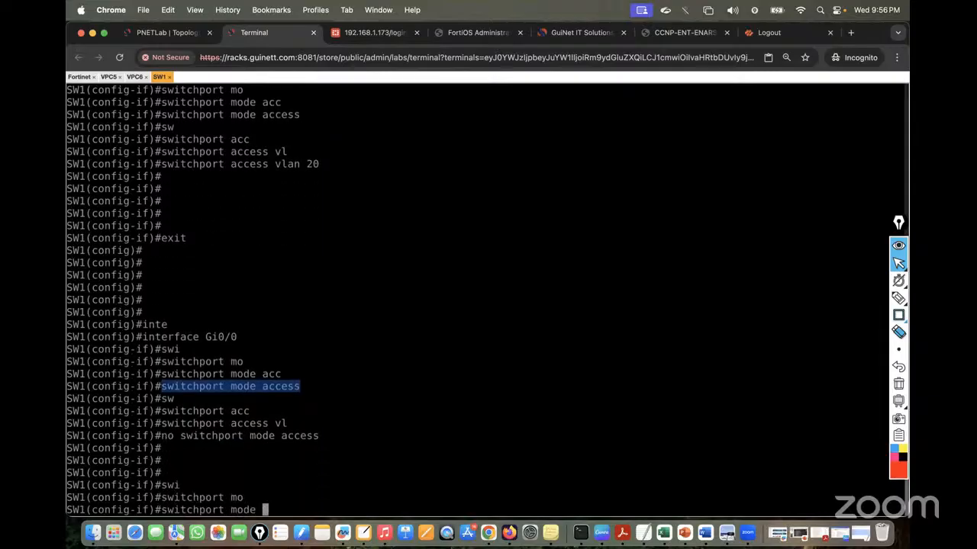
text(t)
text(r)
key(Tab)
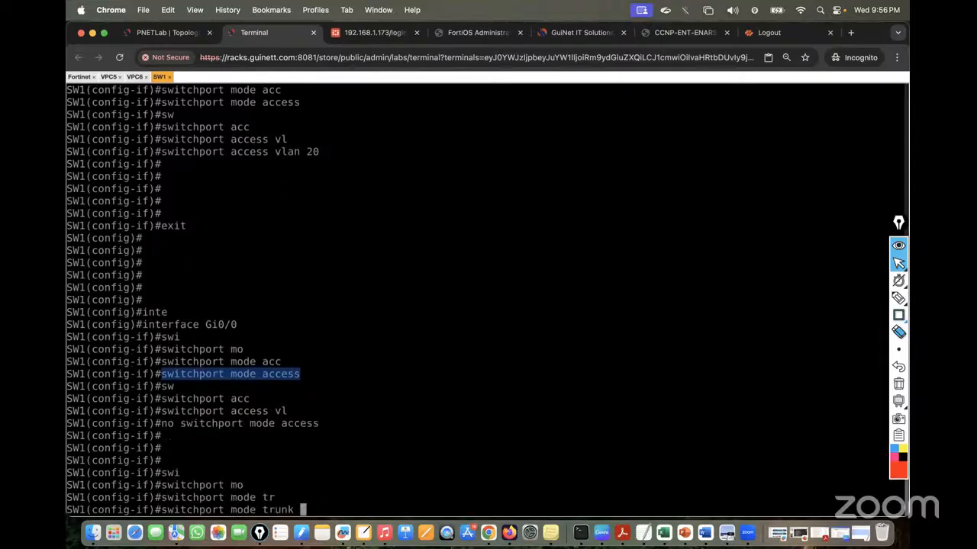
key(Return)
key(Return)
key(Return)
Set trunk encapsulation to dot1q and put Gi0/0 into trunk mode
text(sw)
key(Tab)
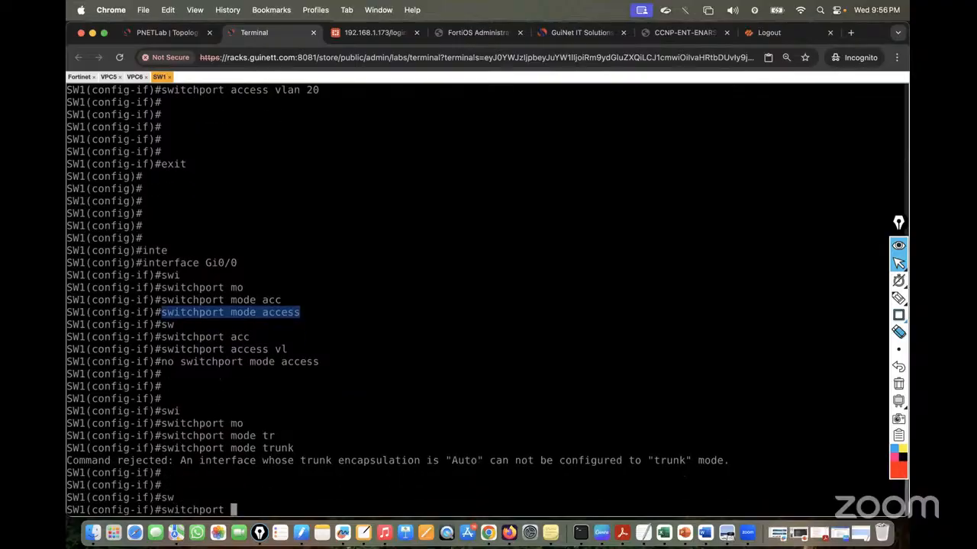
text(tr)
key(Tab)
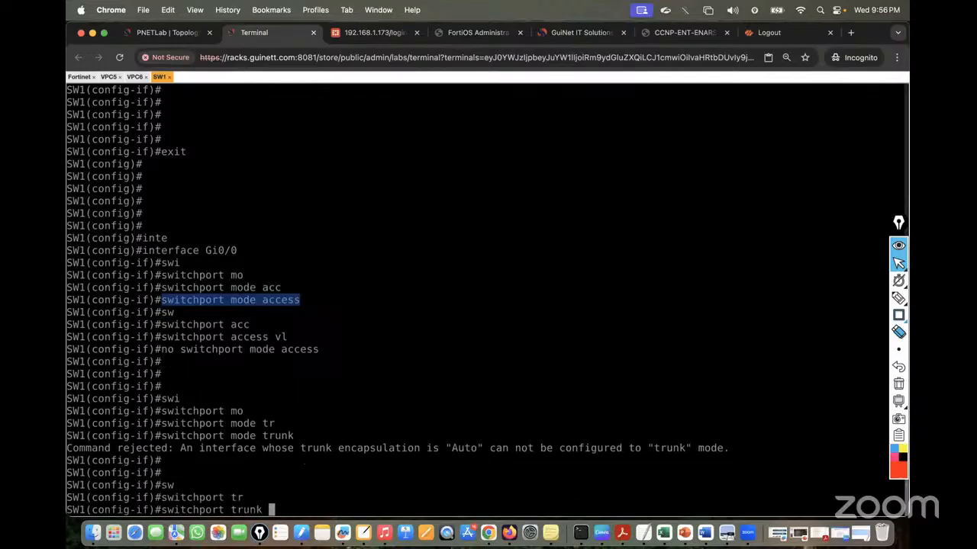
text(en)
key(Tab)
text(do)
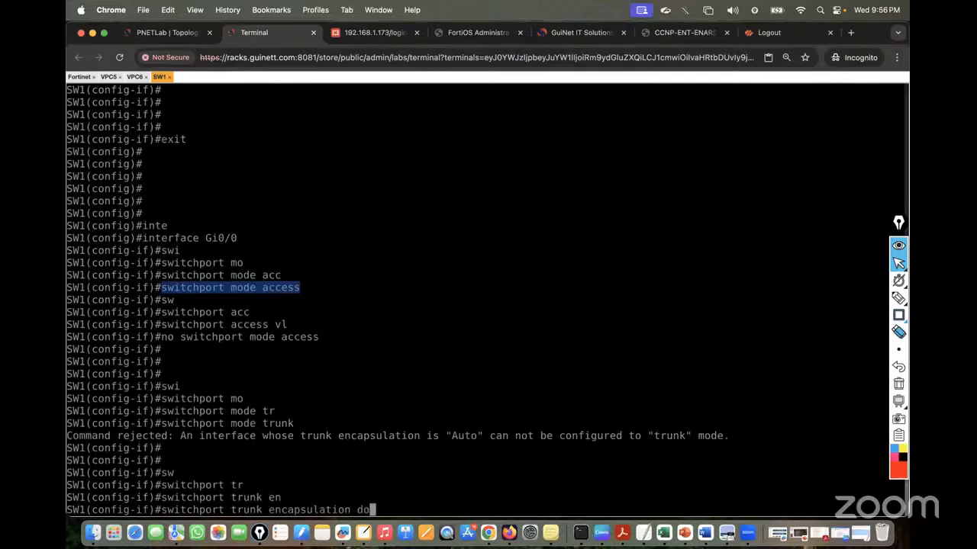
key(Tab)
key(Return)
key(Up)
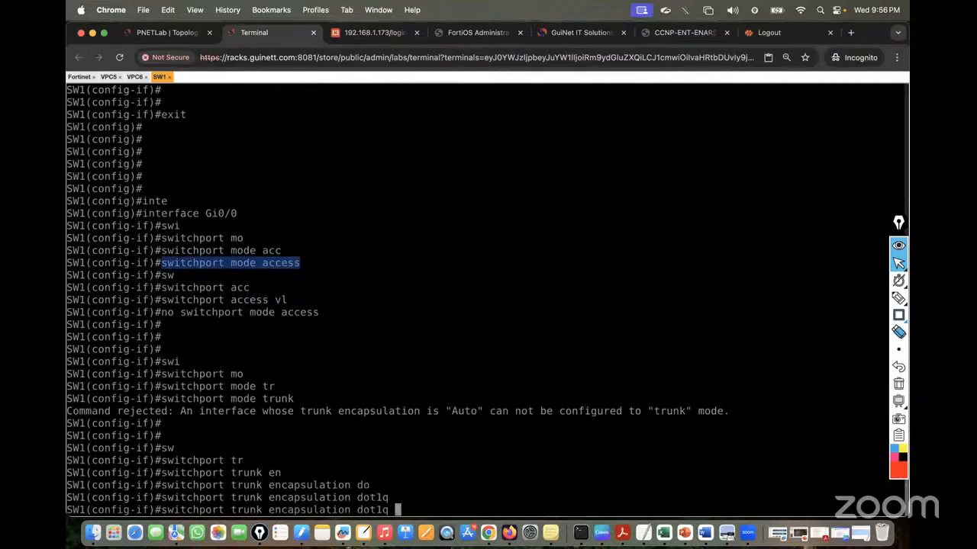
key(Up)
key(Return)
Allow only VLANs 10,20 on the Gi0/0 trunk
text(swi)
key(Tab)
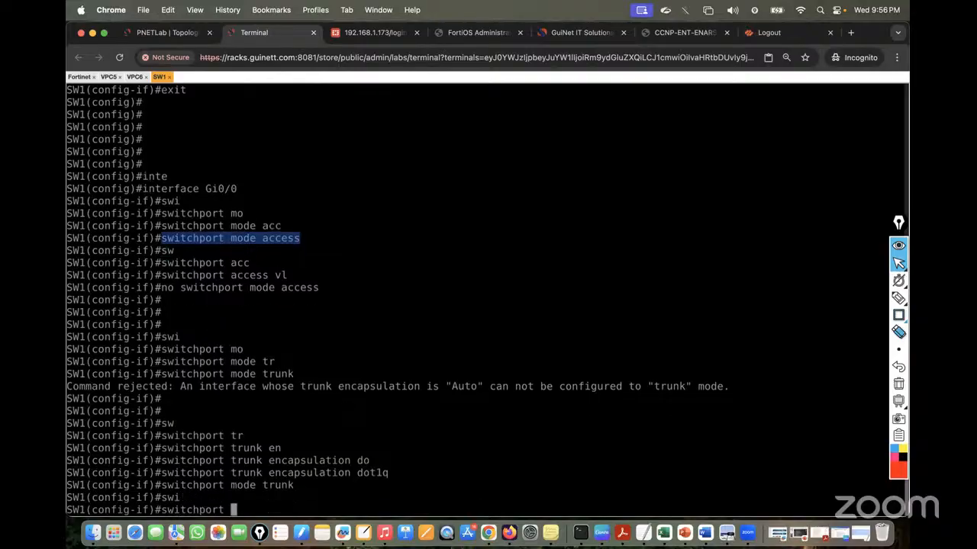
text(tr)
key(Tab)
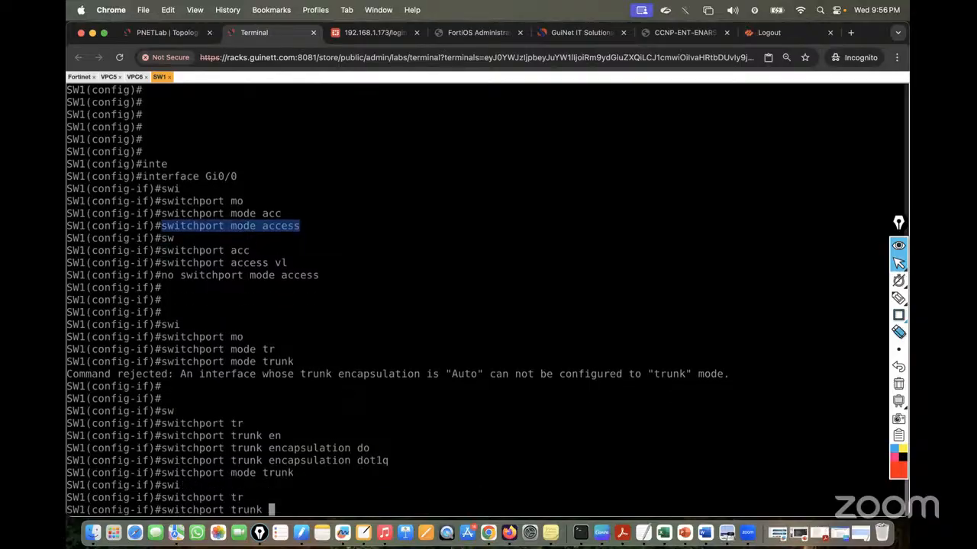
text(all)
key(Tab)
text(vl)
key(Tab)
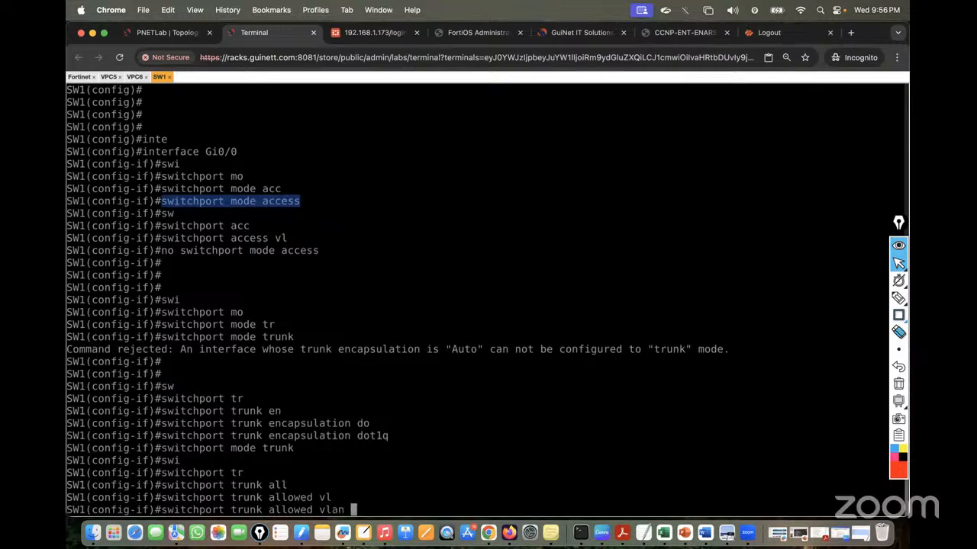
text(10,20)
key(Return)
key(Return)
key(Return)
key(Return)
Save the switch configuration with 'do wr' and leave configuration mode with 'end'
text(do wr)
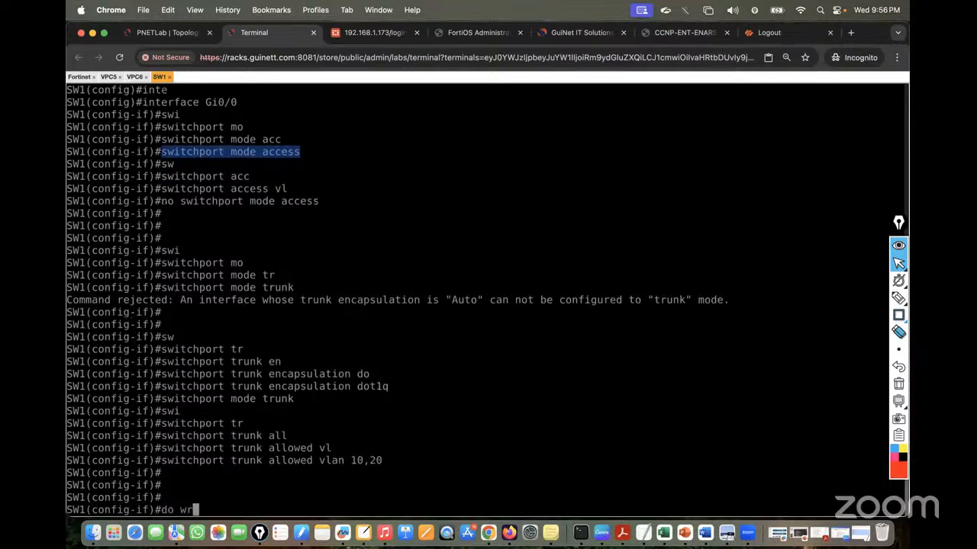
key(Return)
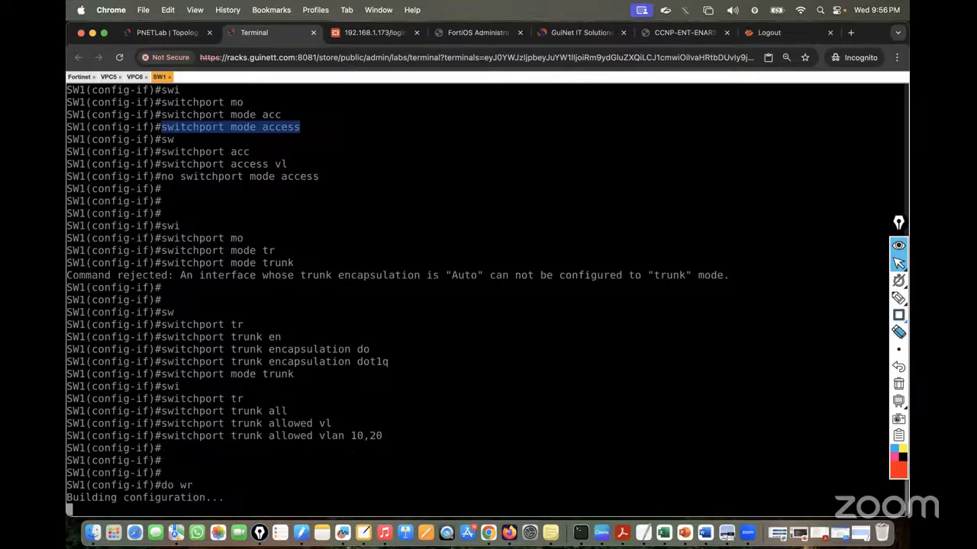
click(366, 483)
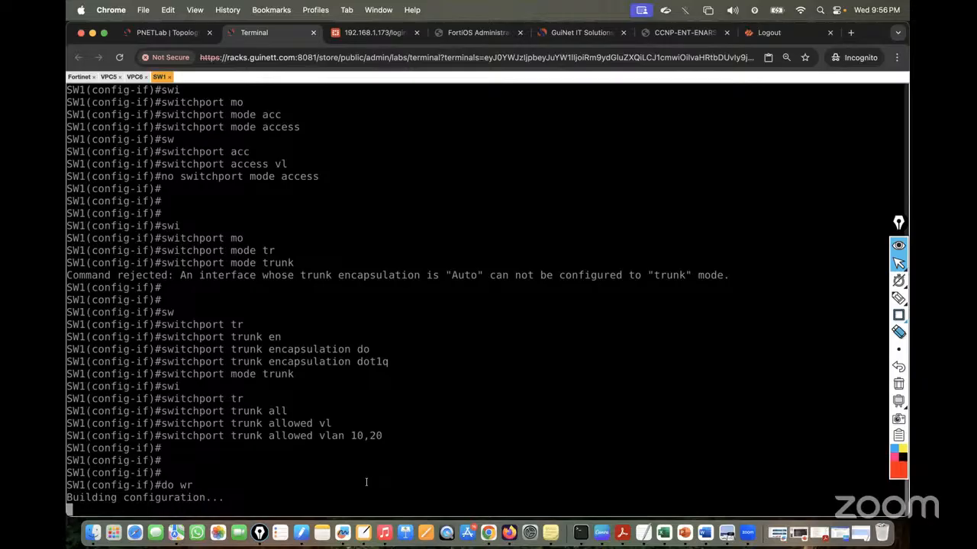
key(Return)
key(Return)
key(Return)
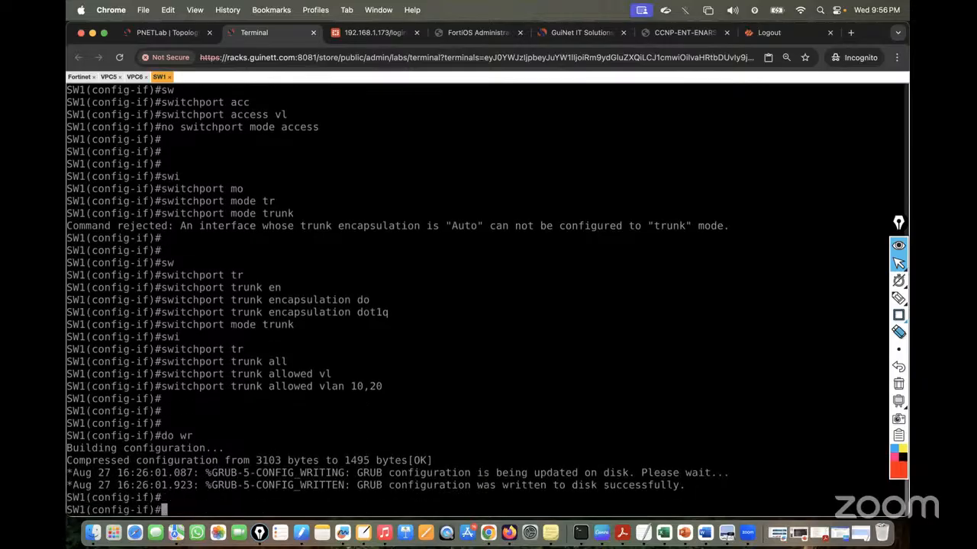
text(end)
key(Return)
key(Return)
key(Return)
key(Return)
key(Return)
key(Return)
key(Return)
key(Return)
key(Return)
key(Return)
key(Return)
key(Return)
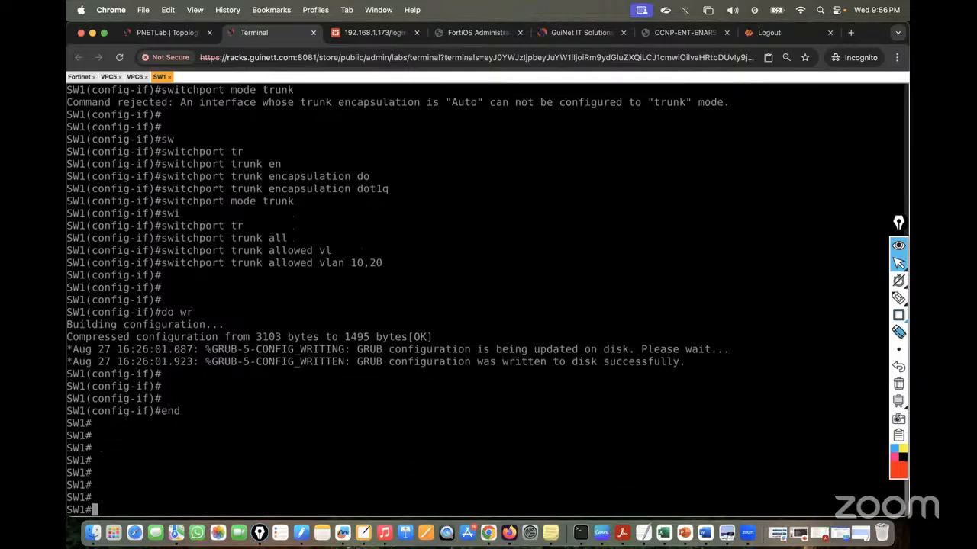
Run 'show vlan brief' on SW1 to list VLANs 10 and 20 and their ports
key(Return)
key(Return)
text(sh vlan bri)
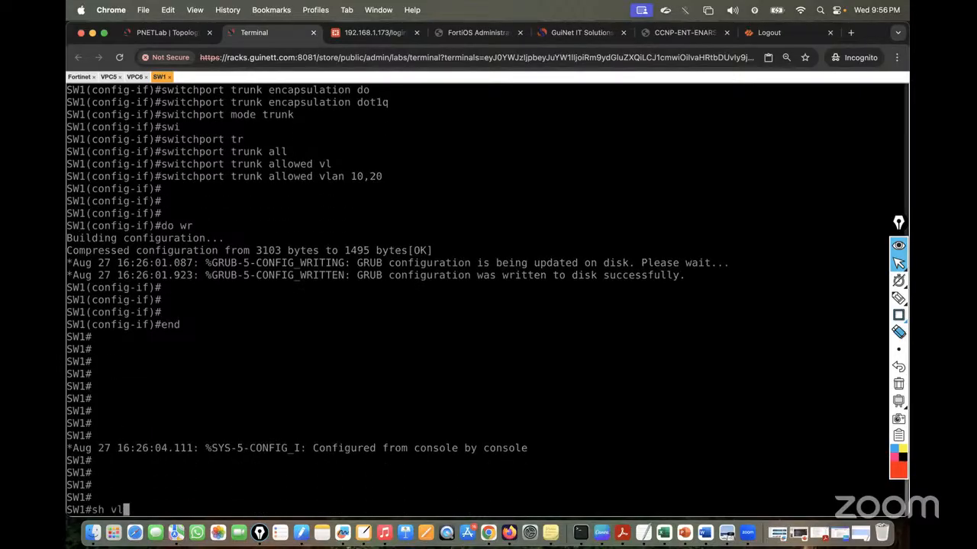
key(Tab)
key(Return)
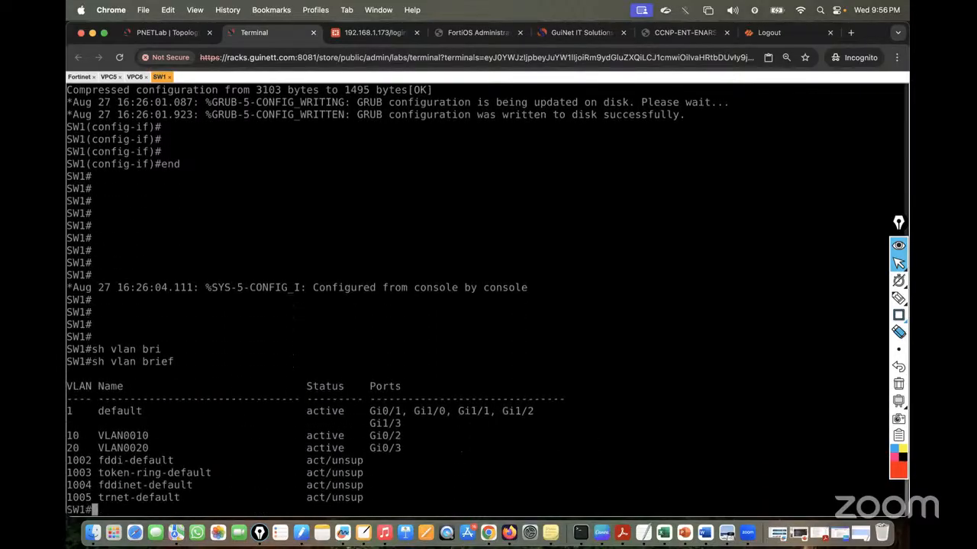
Run 'show interfaces trunk', highlight Gi0/0's allowed VLANs 10,20, and return to the topology
key(Return)
key(Return)
key(Return)
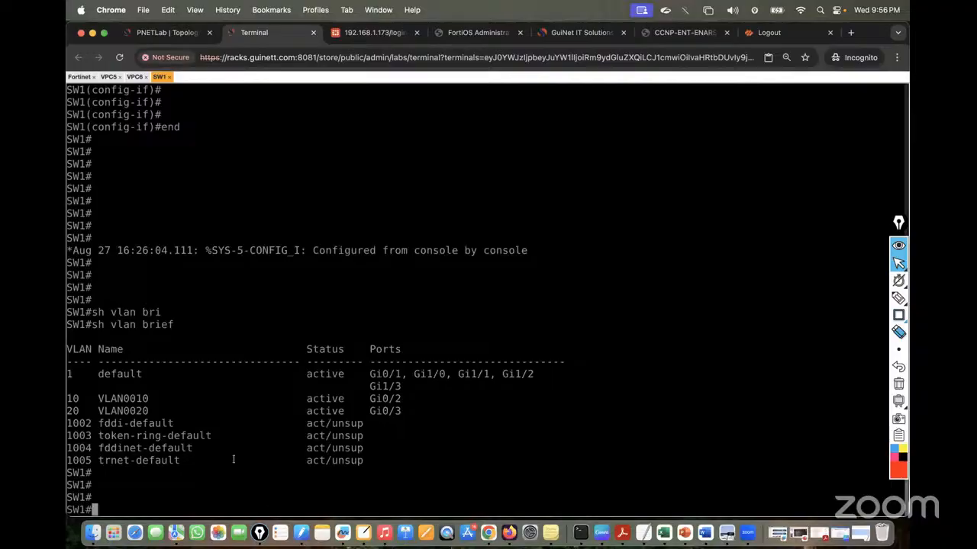
text(sh inter)
key(Tab)
text(tr)
key(Tab)
key(Return)
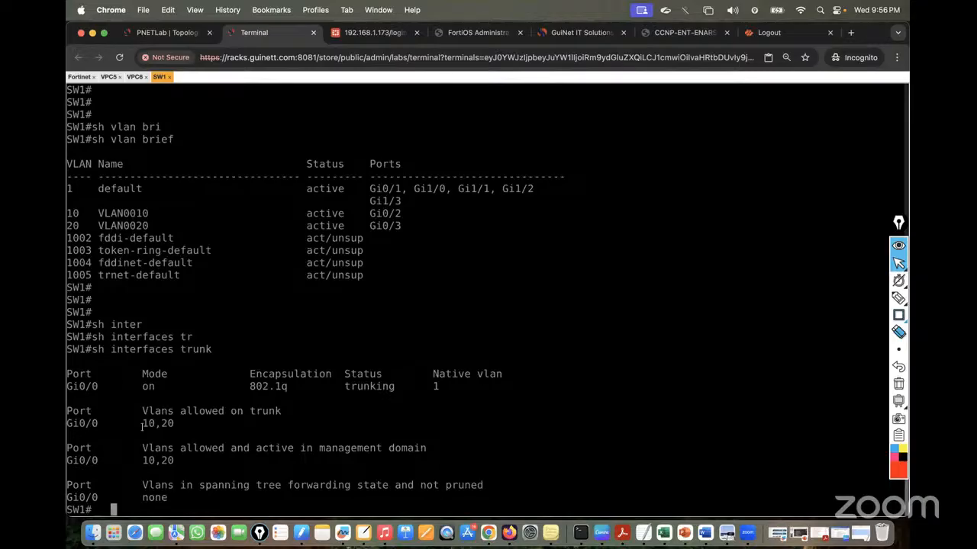
drag(68, 424, 176, 426)
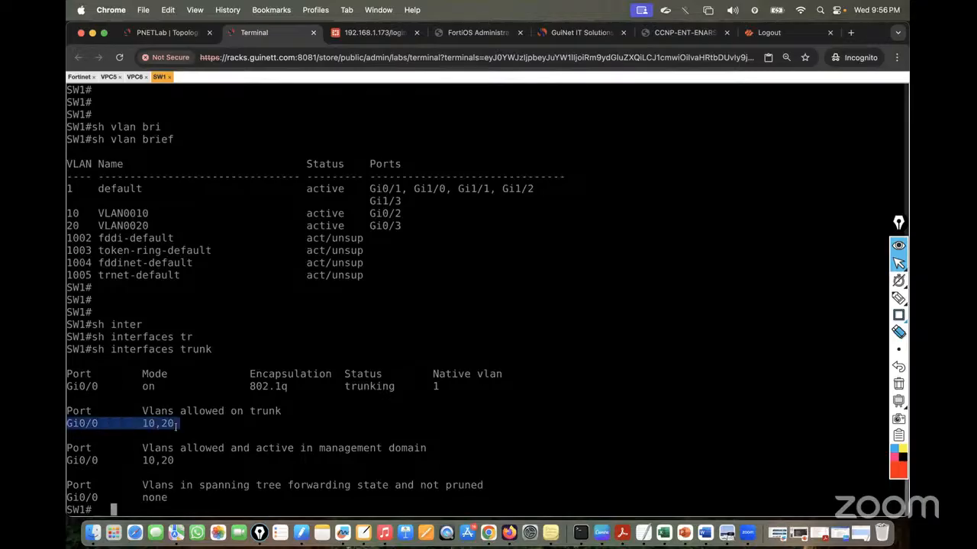
click(156, 30)
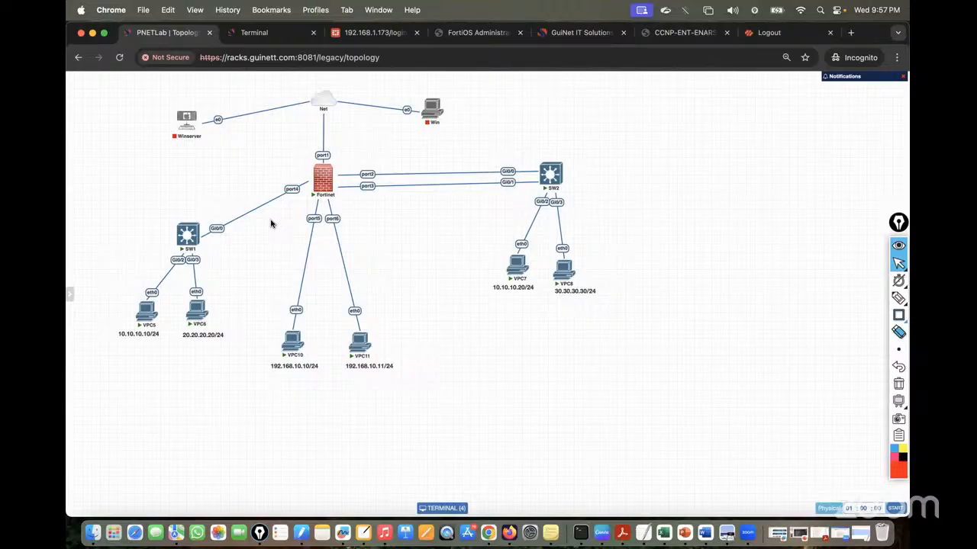
Log in to the FortiGate web GUI with the admin account
key(super+3)
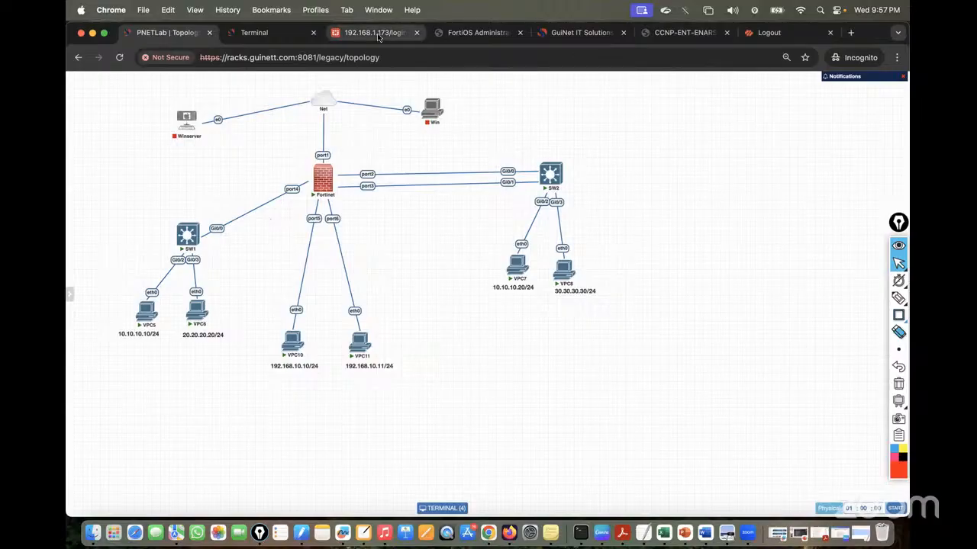
text(admi)
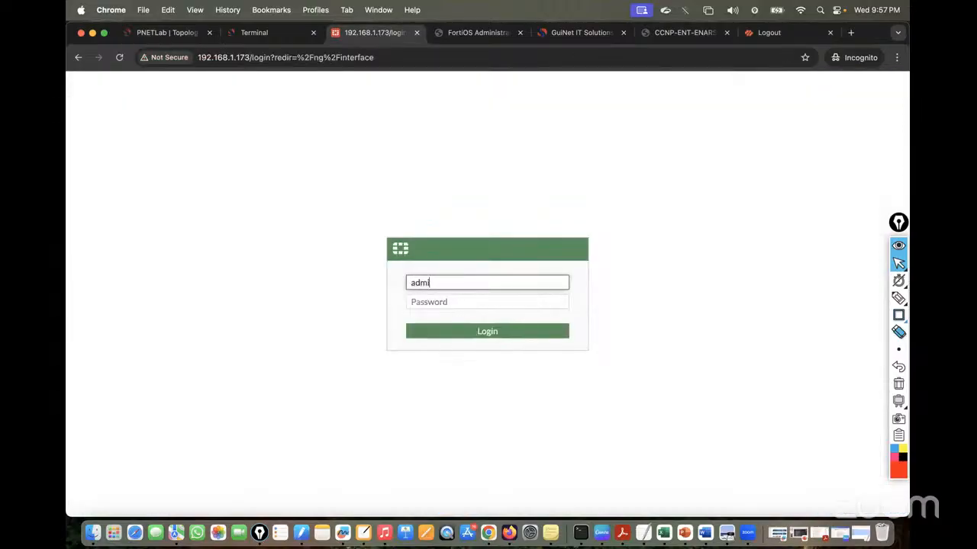
text(n)
key(Tab)
text(admin)
key(Return)
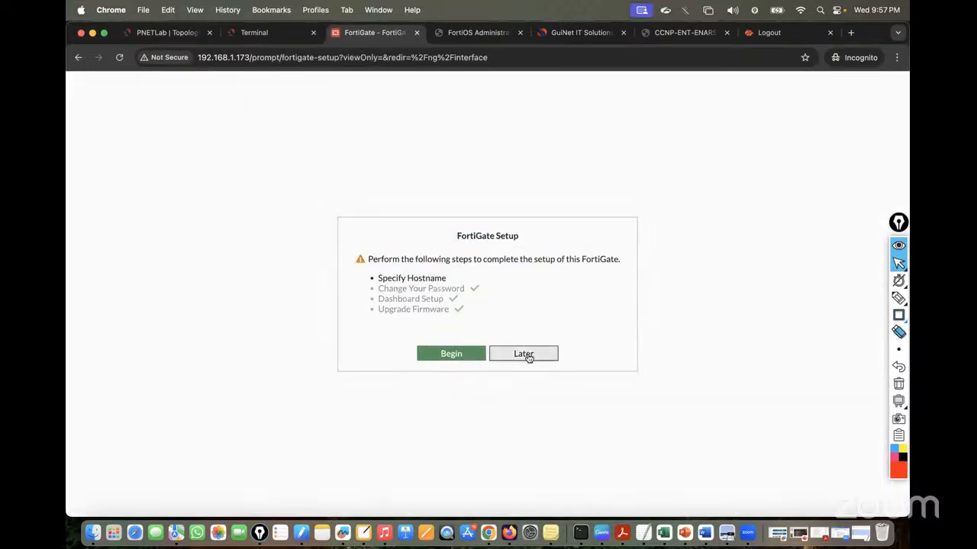
Skip the setup wizard and version notice, refresh Interfaces, and expand Create New
click(527, 355)
click(524, 438)
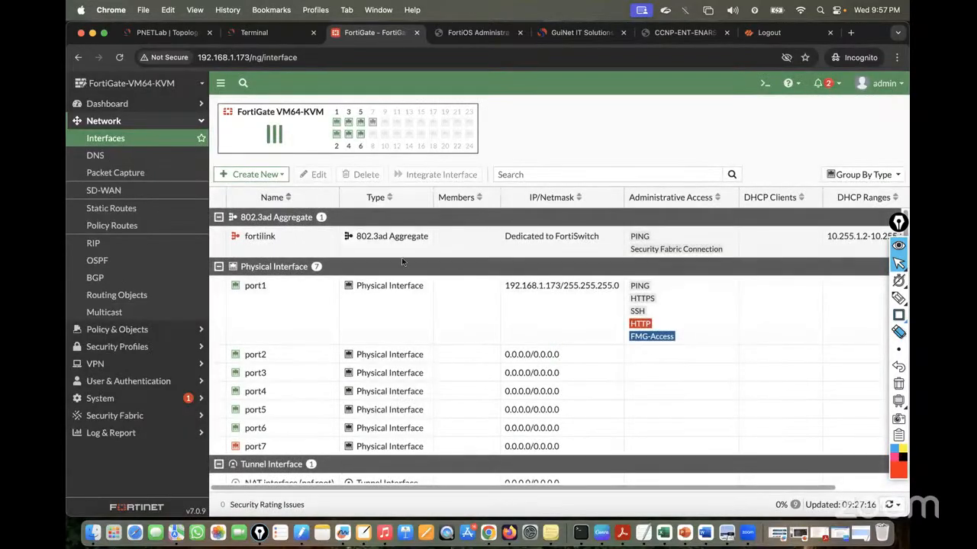
click(129, 139)
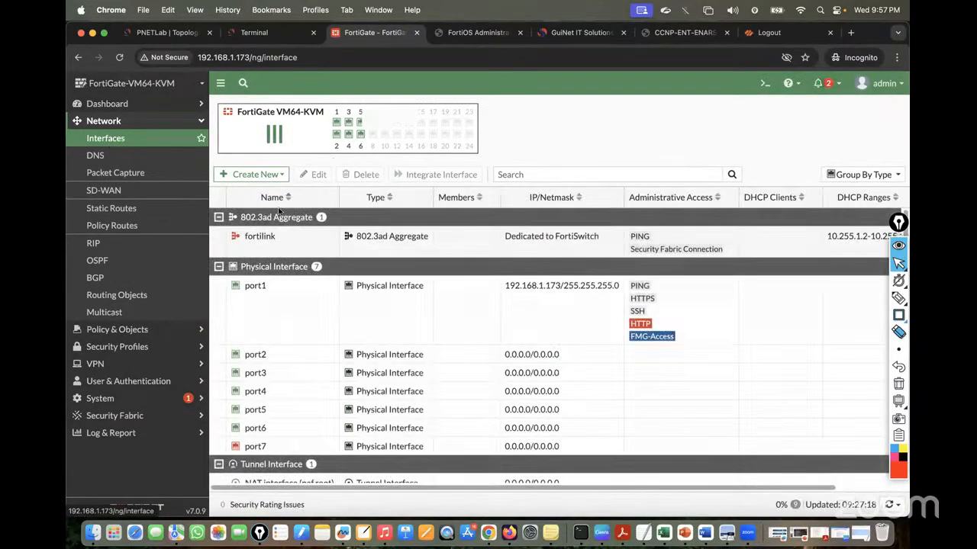
scroll(364, 317, down, 1)
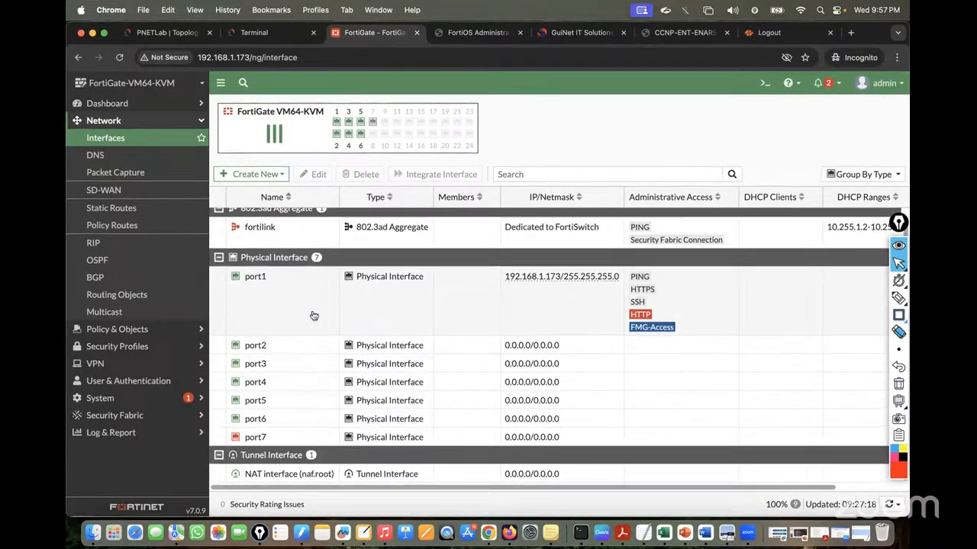
click(260, 174)
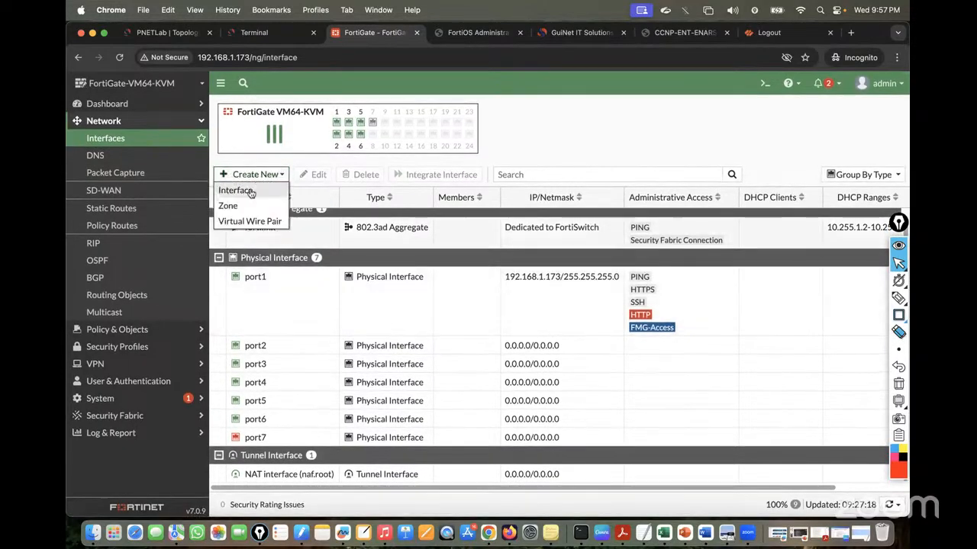
Start a new VLAN-type interface named VLAN10
click(243, 190)
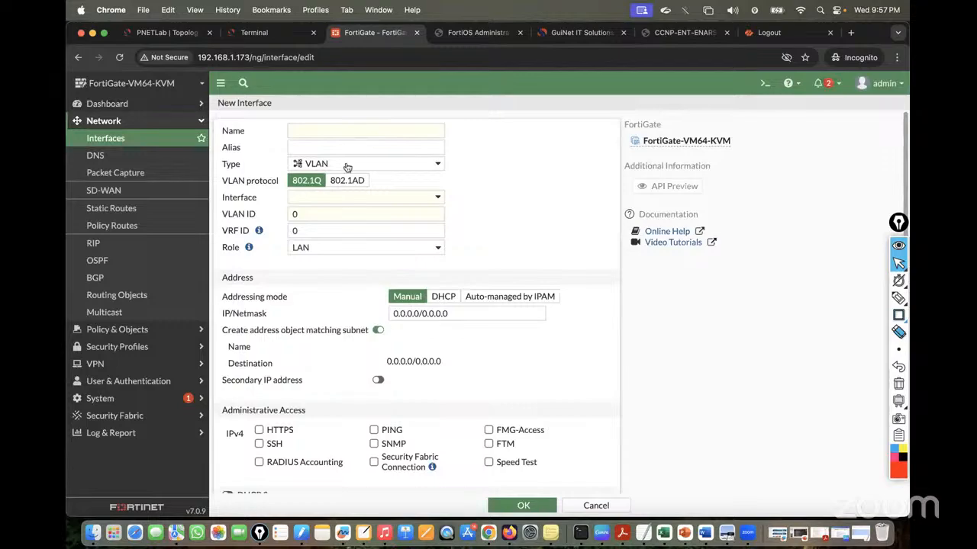
click(347, 167)
click(327, 282)
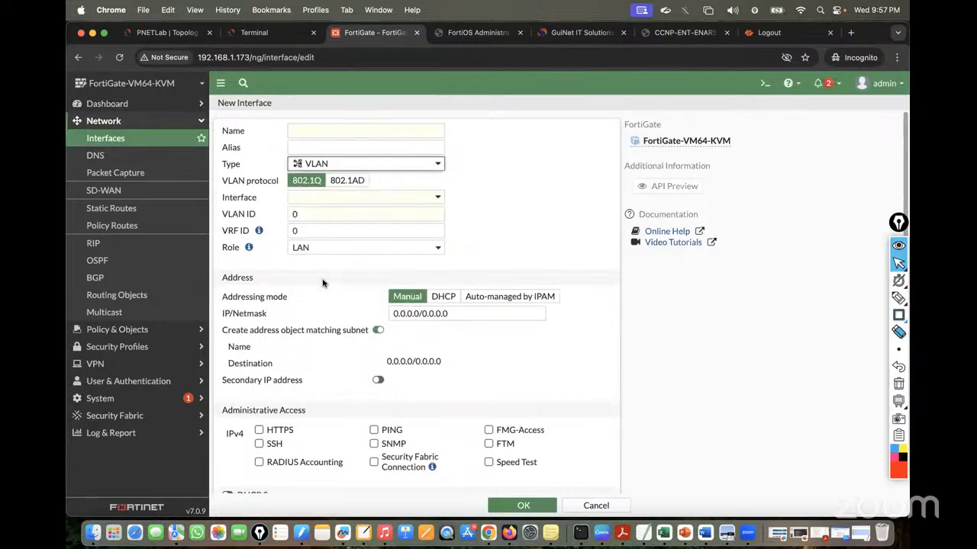
click(332, 134)
text(VLAN)
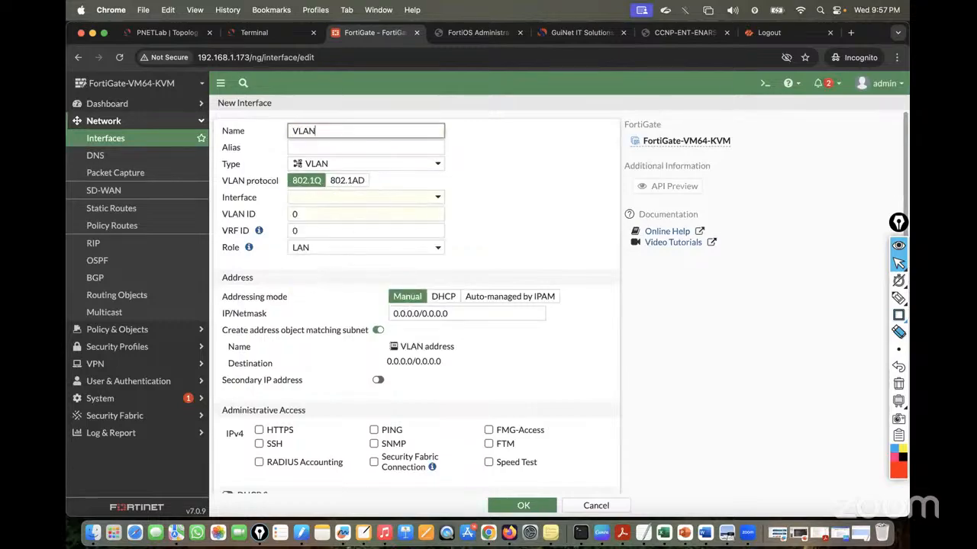
text(10_Interface)
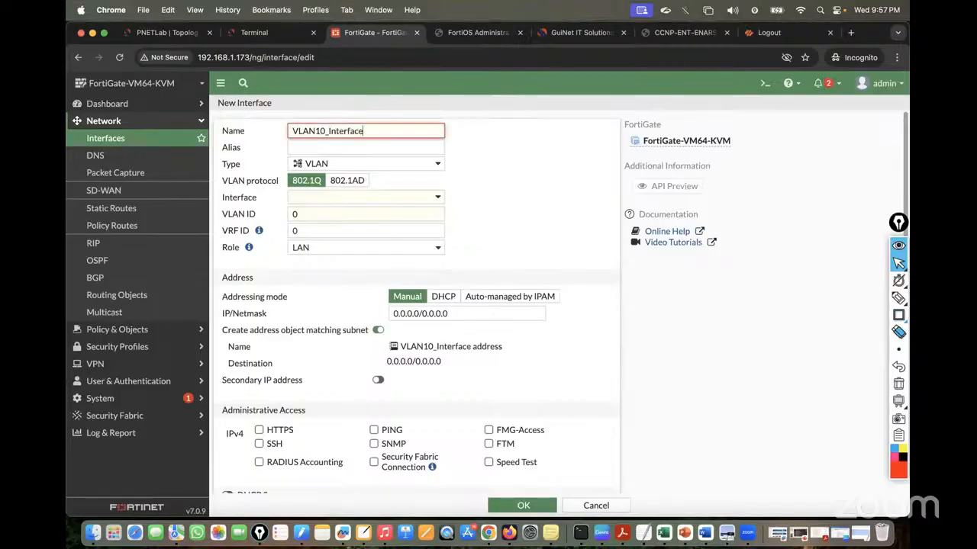
key(super+a)
key(super+c)
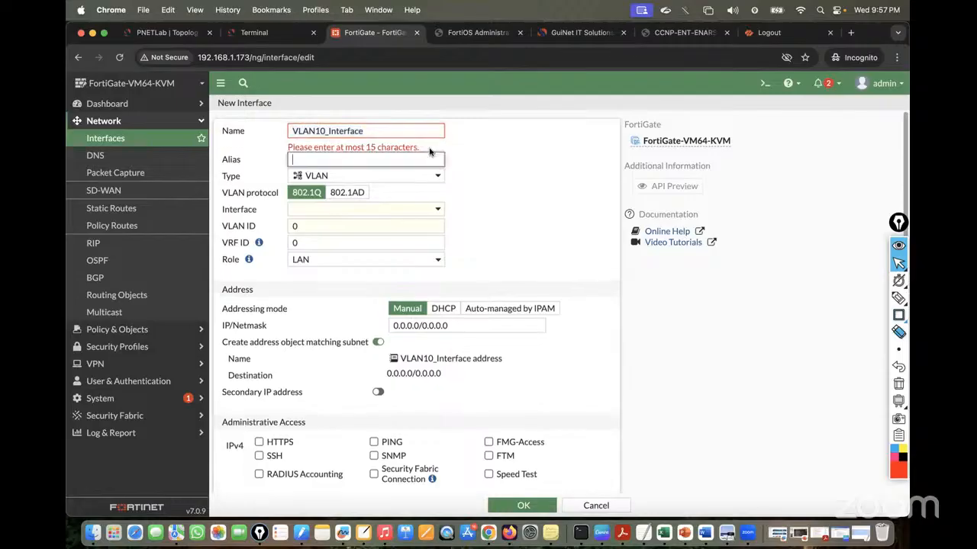
click(381, 131)
key(BackSpace)
key(BackSpace)
key(BackSpace)
key(BackSpace)
key(BackSpace)
key(BackSpace)
key(BackSpace)
key(BackSpace)
key(BackSpace)
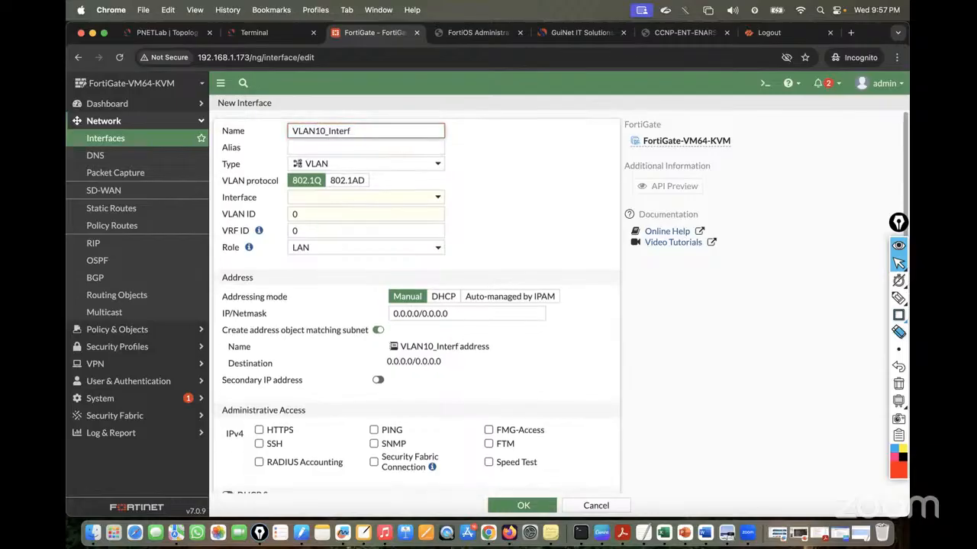
key(BackSpace)
click(499, 162)
Attach the VLAN interface to port4 with VLAN ID 10
click(408, 196)
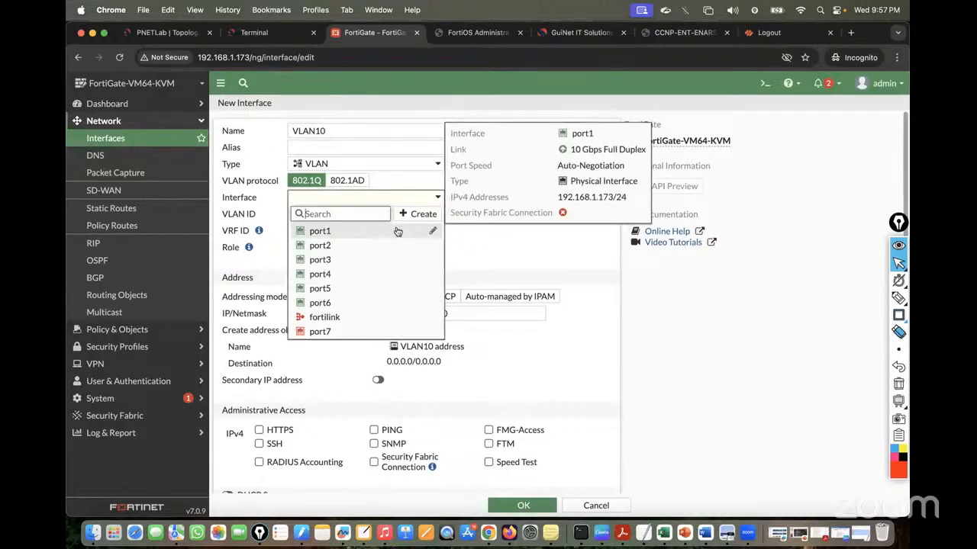
click(154, 34)
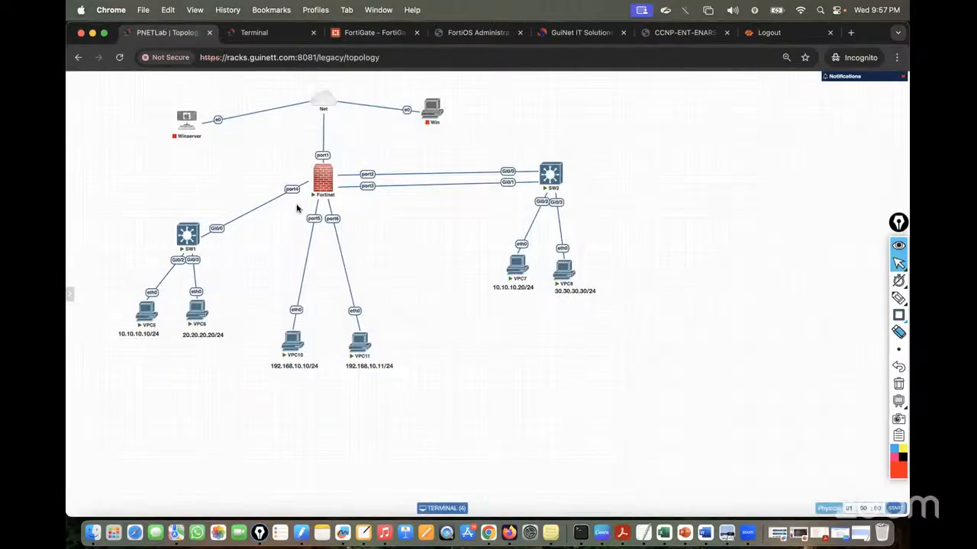
click(374, 32)
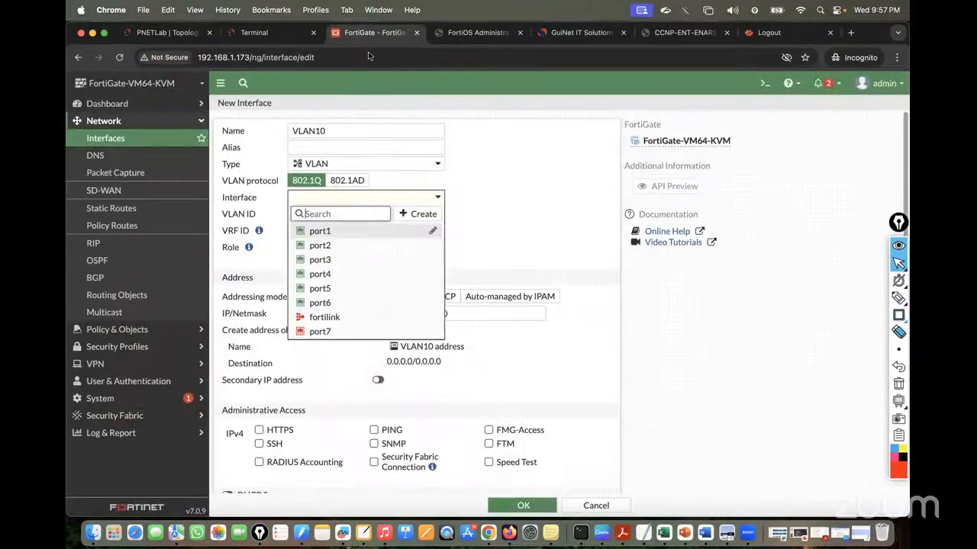
click(319, 274)
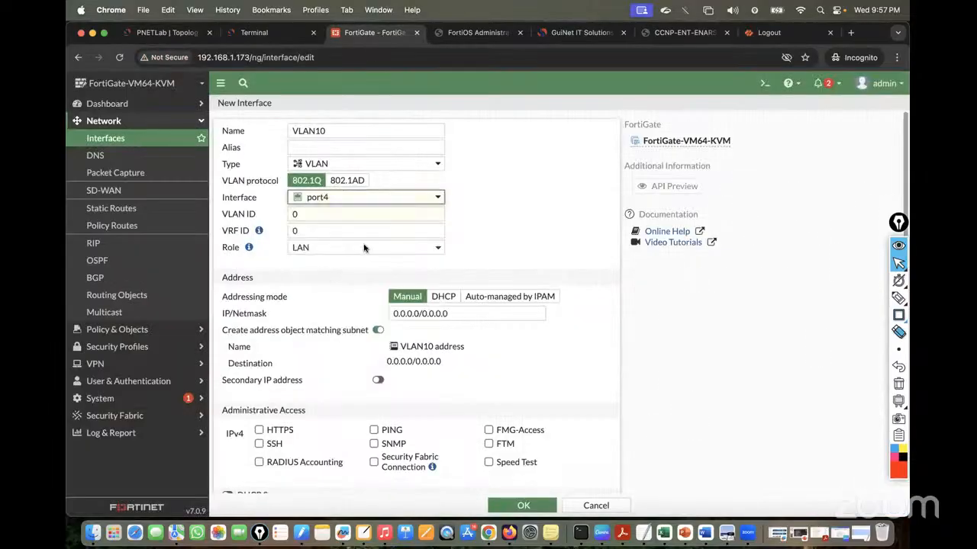
double_click(346, 214)
text(1)
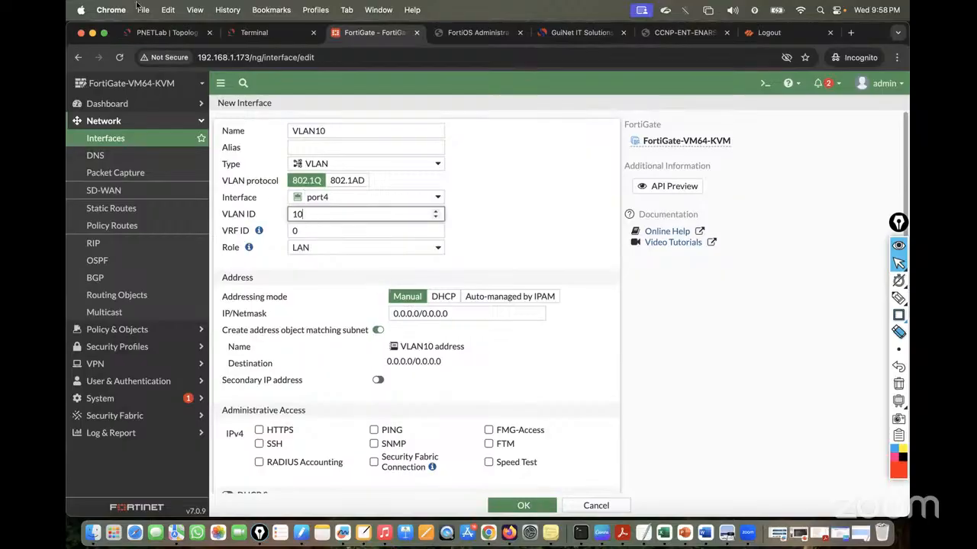
click(153, 33)
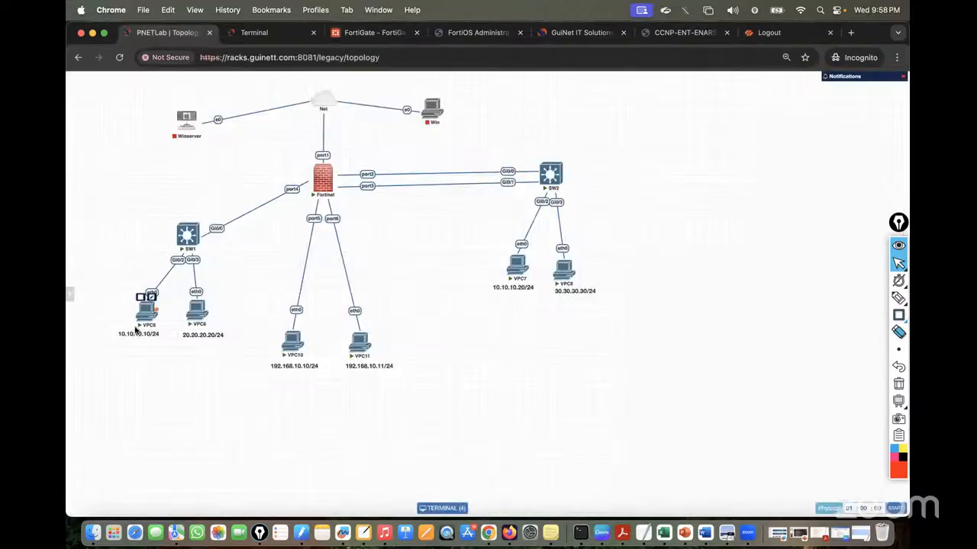
click(368, 34)
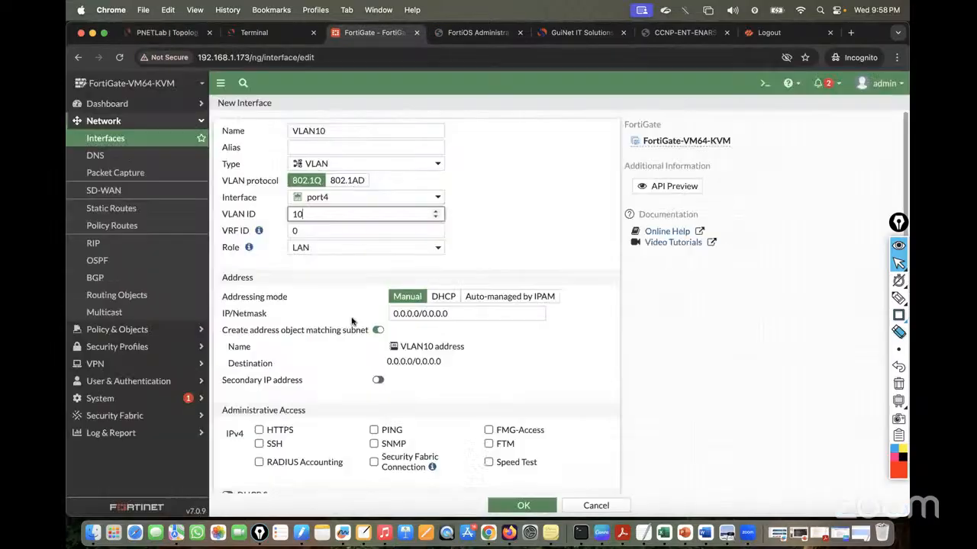
Give VLAN10 address 10.10.10.1/24, allow PING, HTTPS and SSH, and save it
click(458, 313)
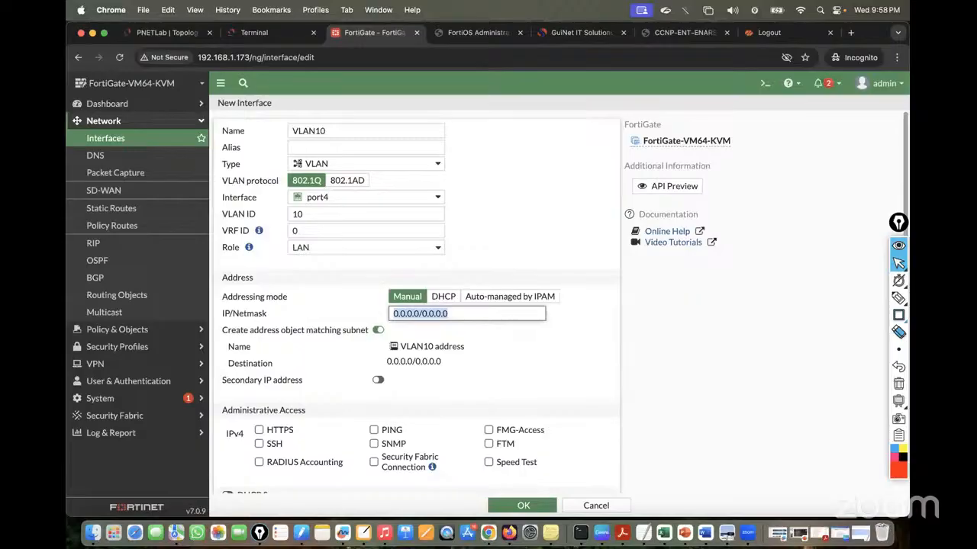
text(10.10.10.1/)
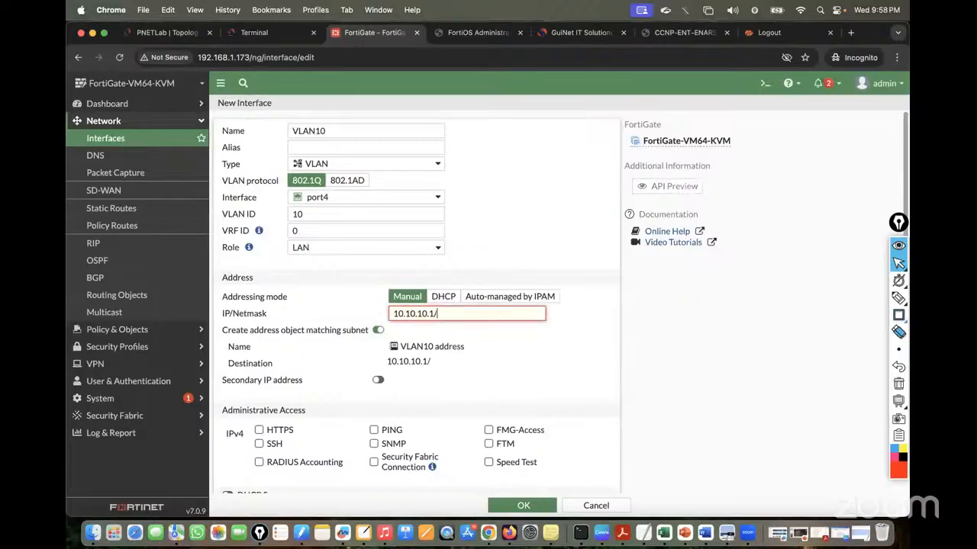
text(24)
scroll(505, 358, down, 2)
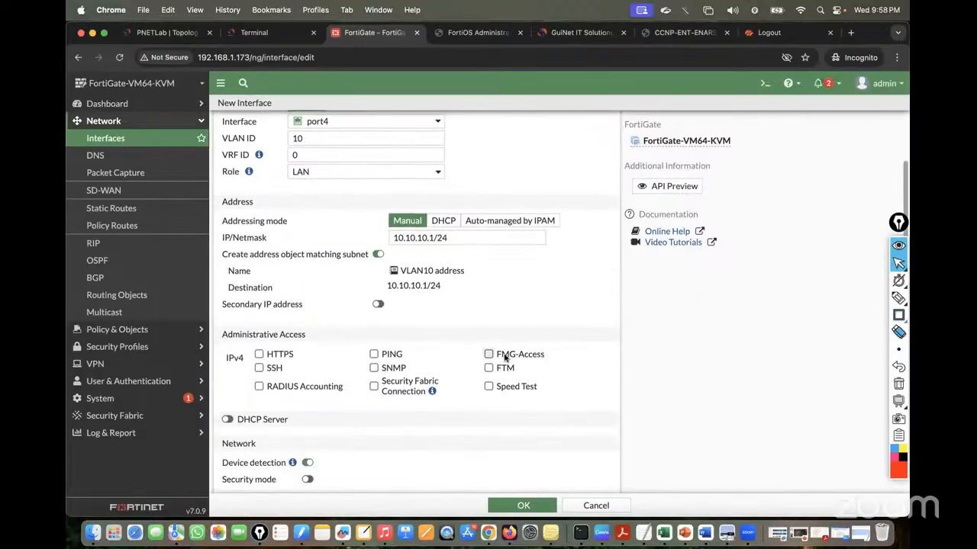
click(373, 354)
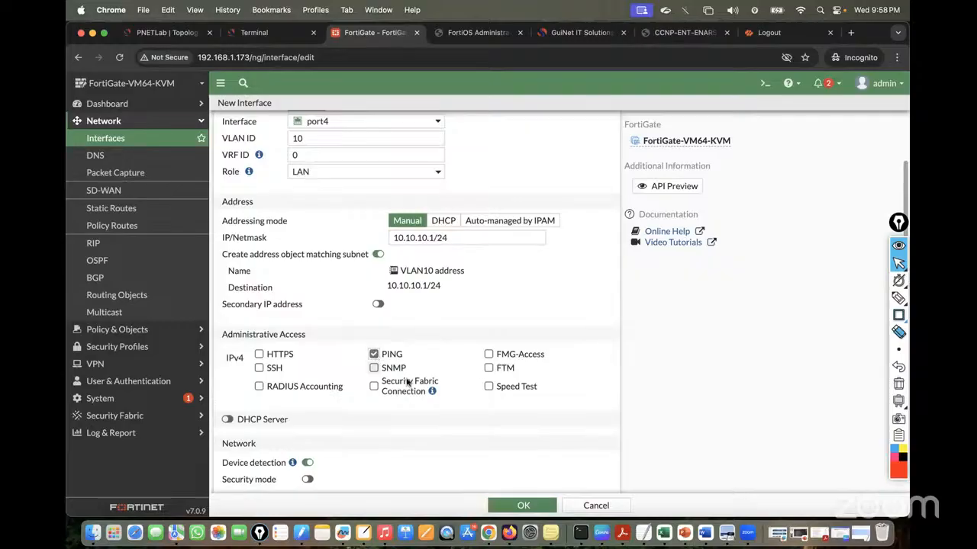
click(259, 354)
click(259, 369)
scroll(491, 389, down, 3)
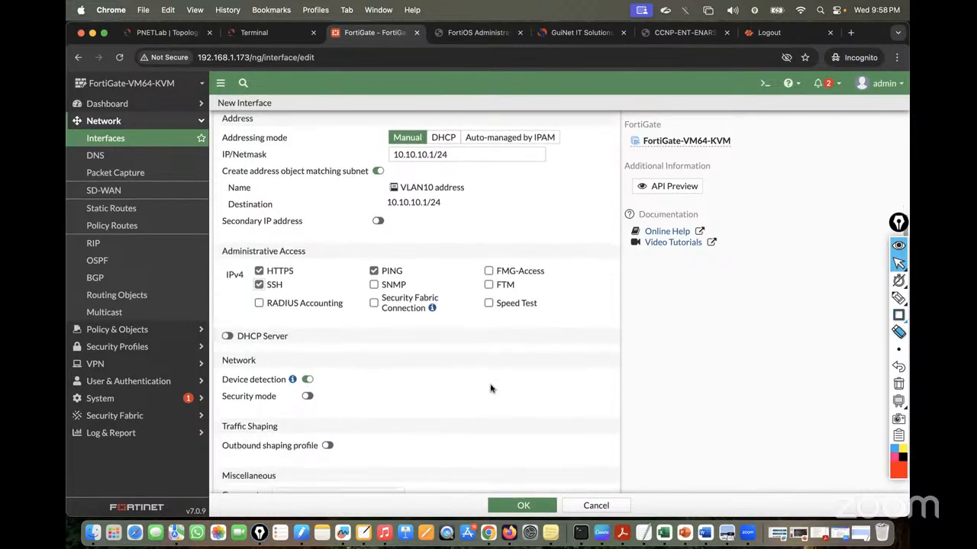
scroll(491, 389, down, 1)
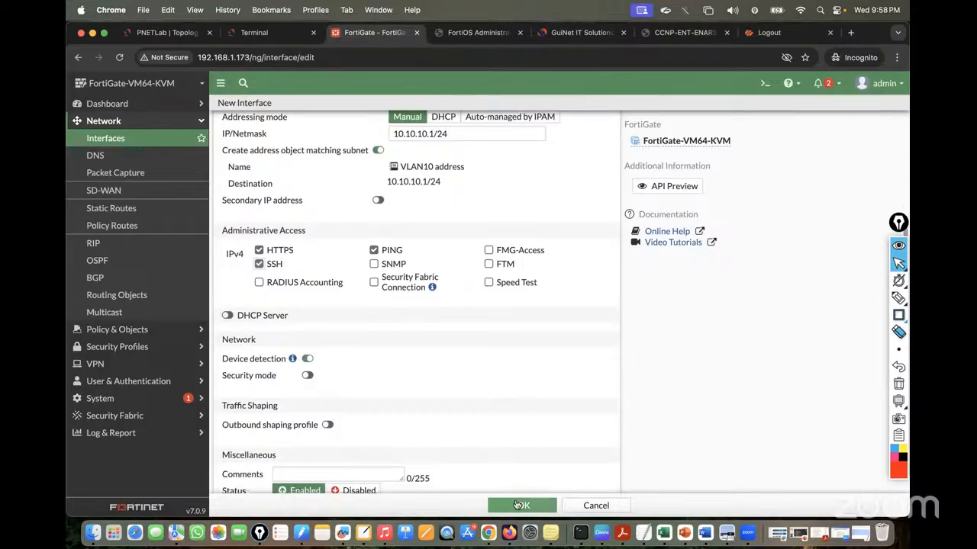
scroll(454, 446, down, 2)
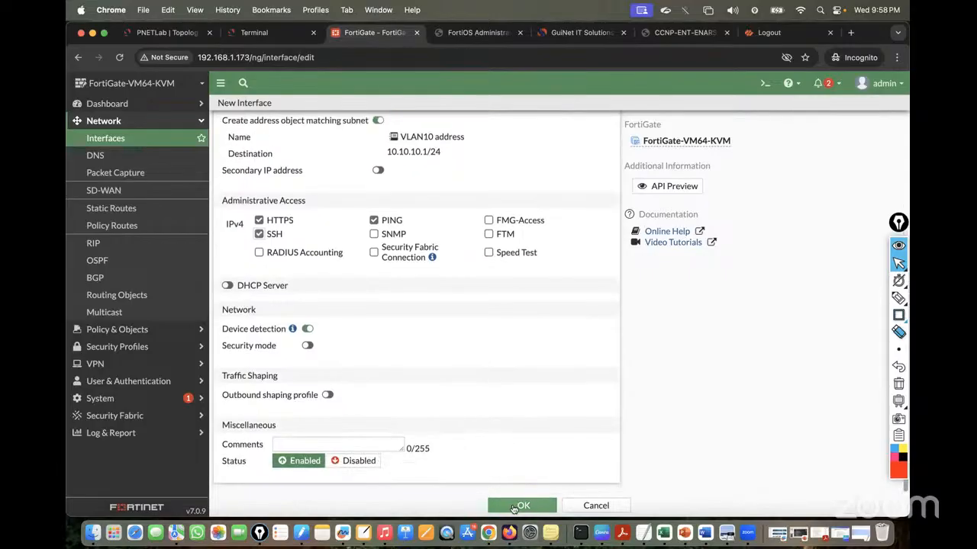
click(514, 506)
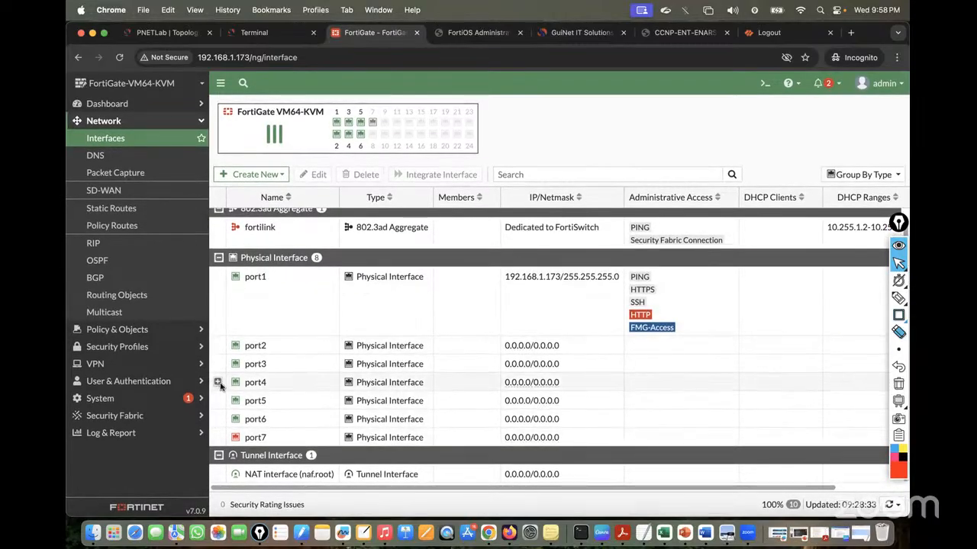
From the VPC5 console, ping the VLAN10 gateway 10.10.10.1
scroll(339, 368, down, 2)
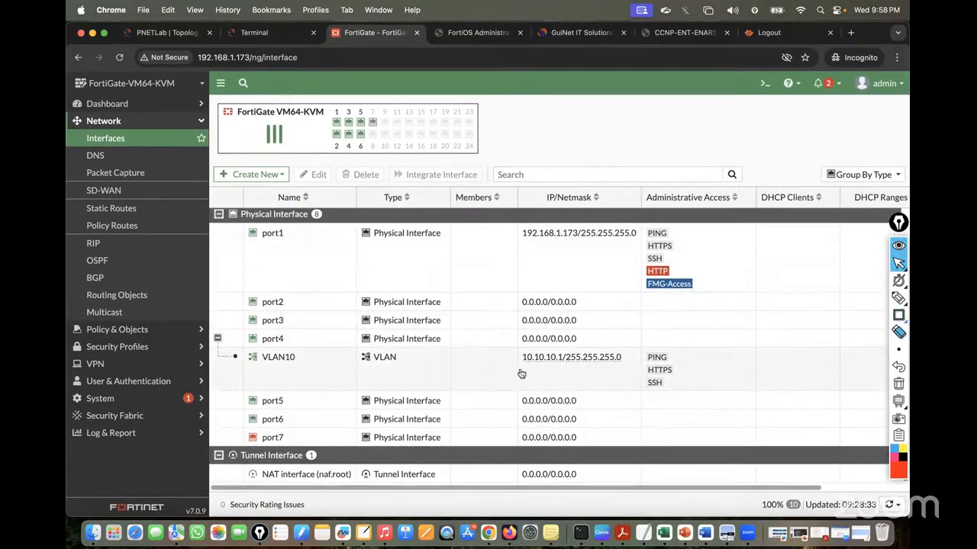
click(263, 32)
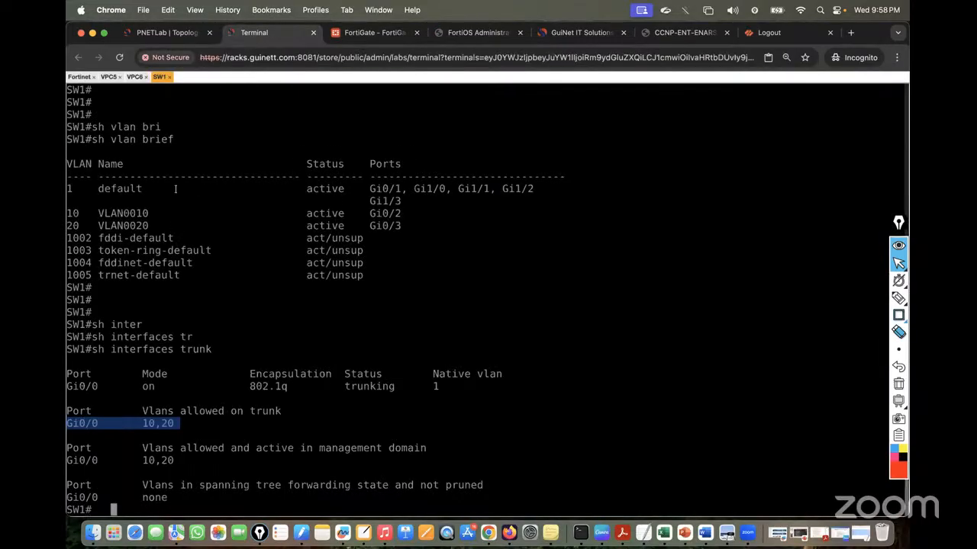
click(109, 77)
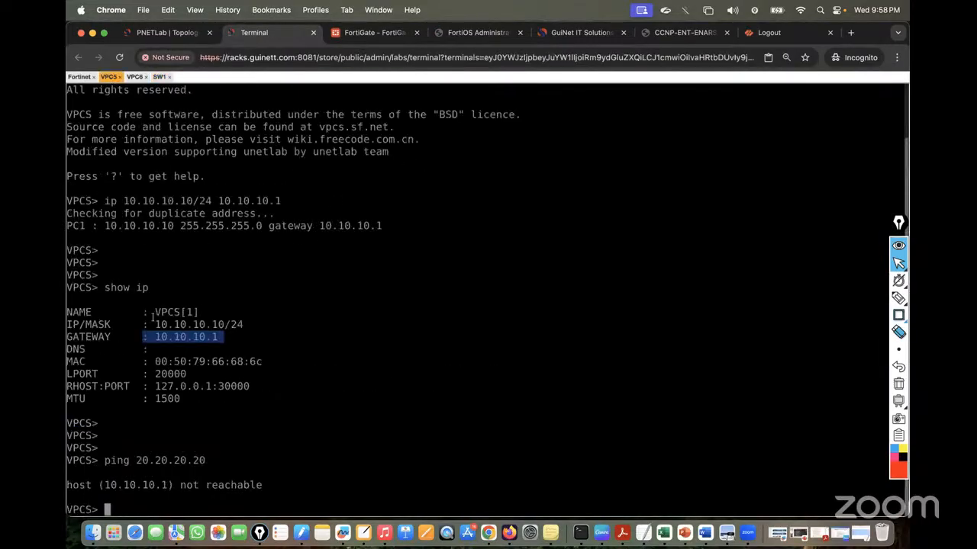
key(Return)
key(Return)
key(Return)
text(ping)
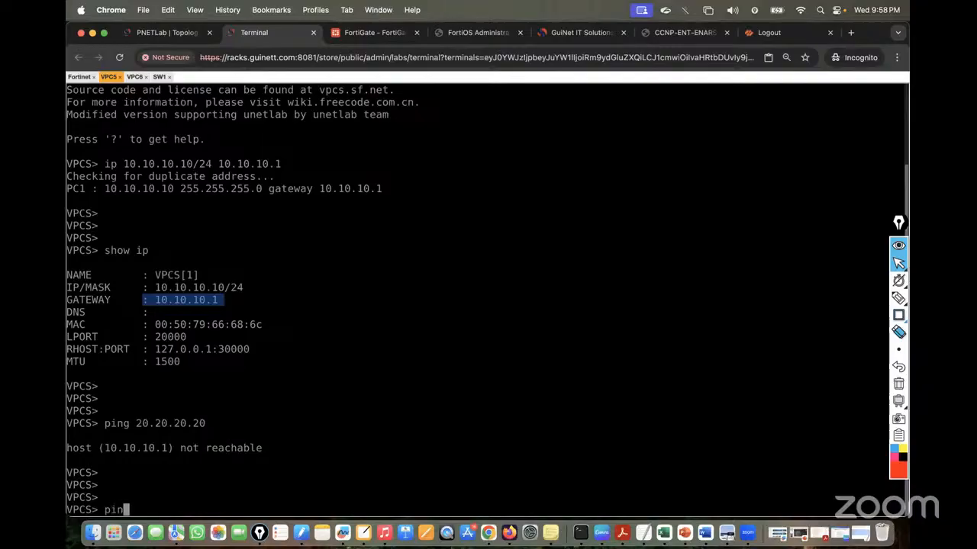
key(super+v)
key(BackSpace)
key(BackSpace)
key(BackSpace)
key(BackSpace)
key(BackSpace)
key(BackSpace)
key(BackSpace)
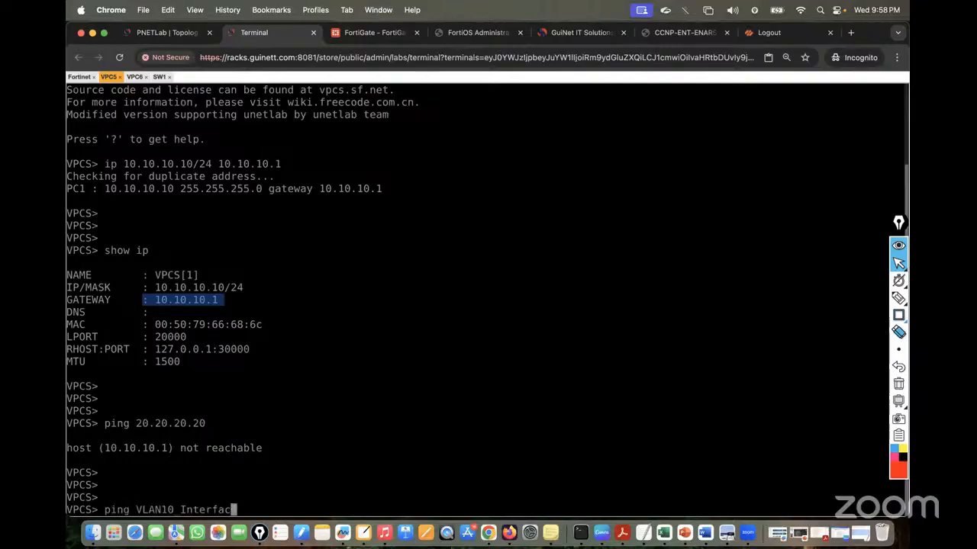
key(BackSpace)
key(BackSpace)
key(BackSpace)
key(BackSpace)
key(BackSpace)
key(BackSpace)
key(BackSpace)
key(BackSpace)
key(BackSpace)
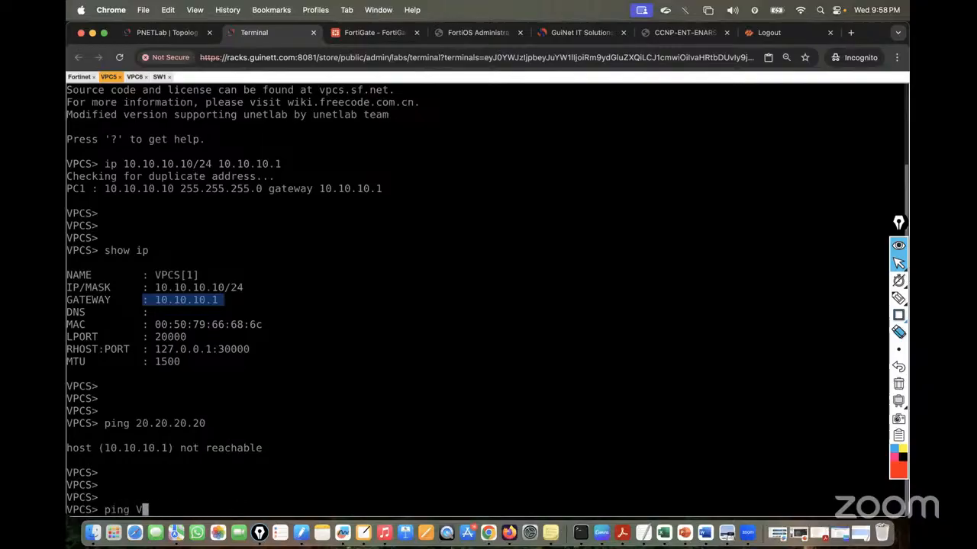
text(10.10.10.1)
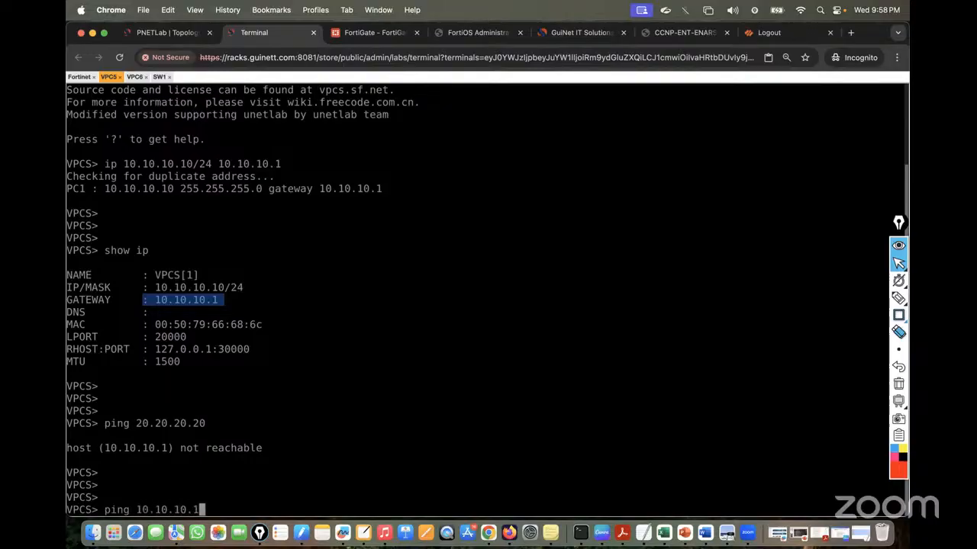
key(Return)
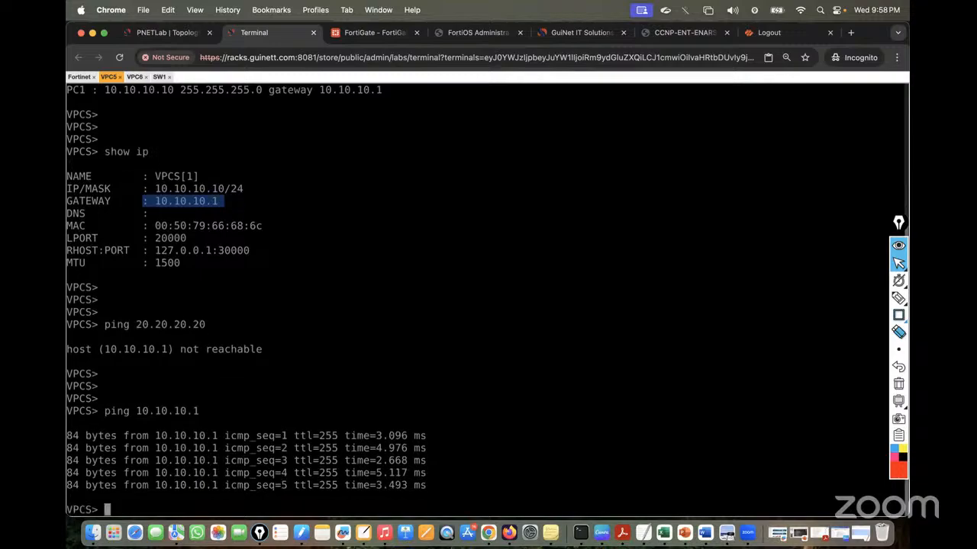
From the VPC6 console, ping gateway 20.20.20.1
click(135, 76)
text(pin)
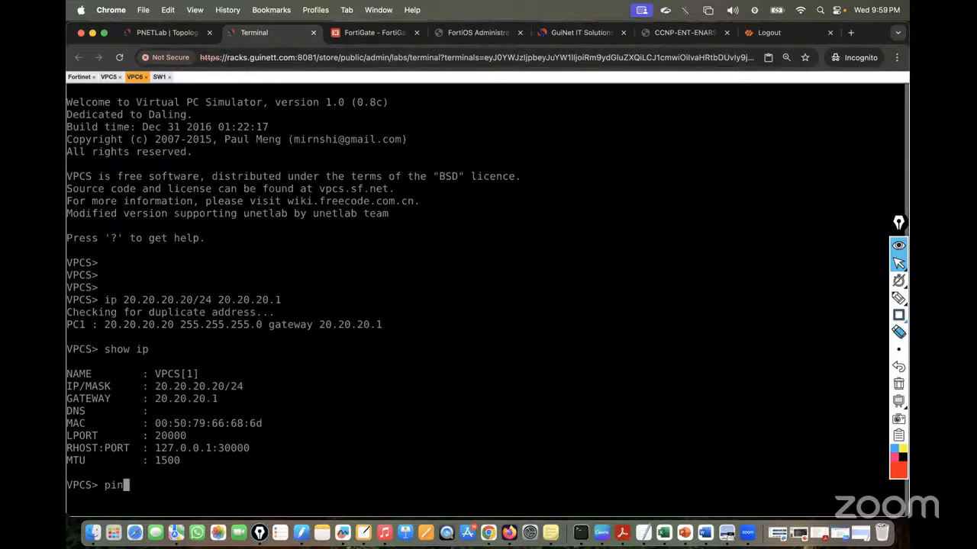
text(g 20.20.20.1)
key(Return)
Create a new interface named VLAN20 on port4 with VLAN ID 20
click(374, 32)
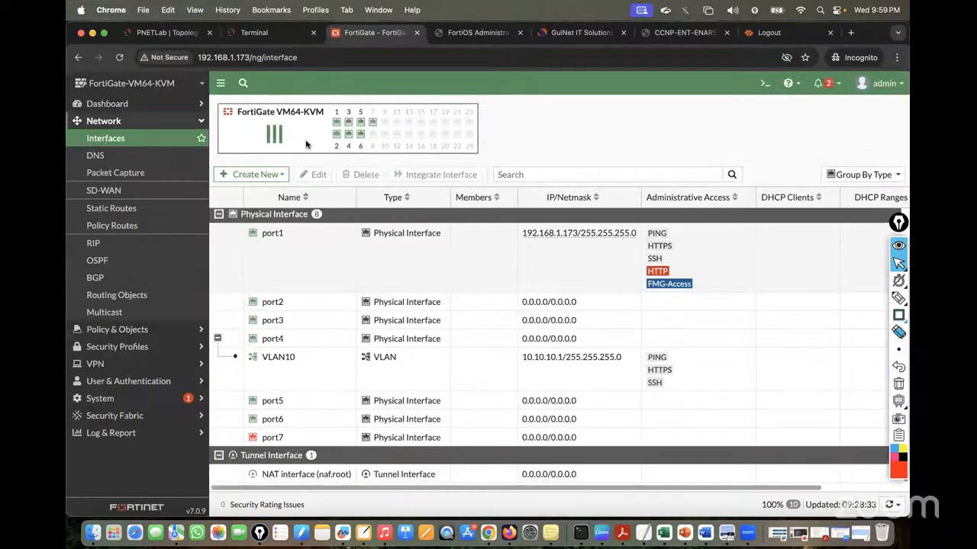
click(246, 172)
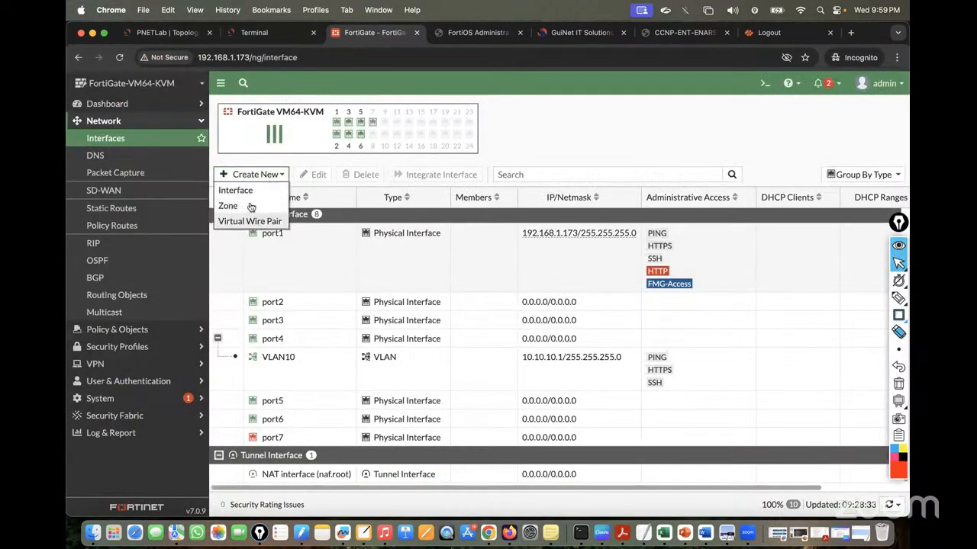
click(239, 190)
click(369, 135)
text(VLAn)
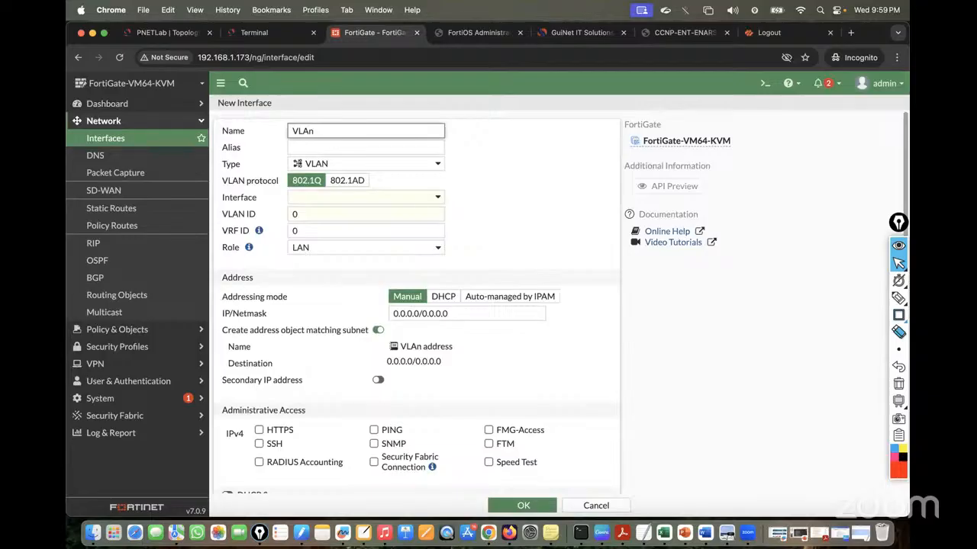
key(BackSpace)
text(N20)
click(354, 194)
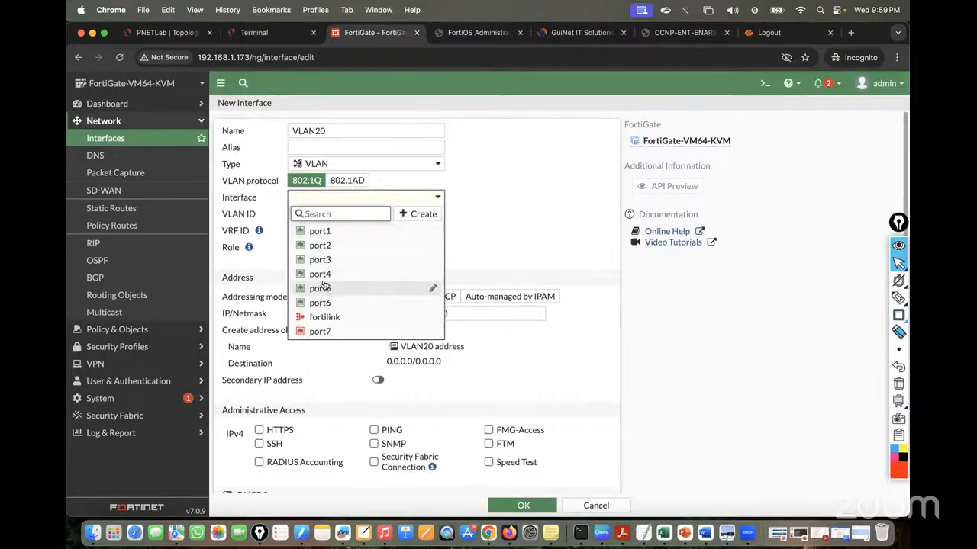
click(320, 286)
click(323, 214)
text(20)
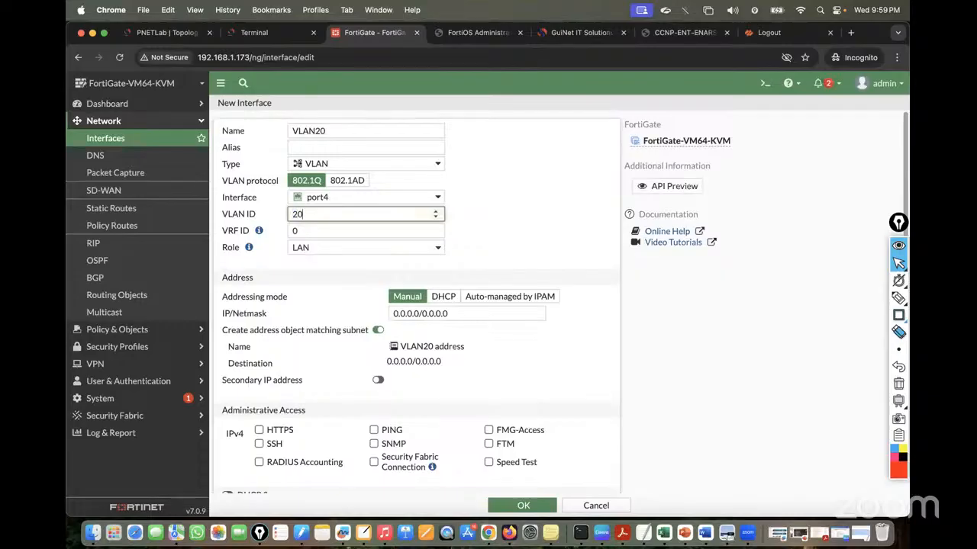
Give VLAN20 the address 20.20.20.1/24, allow HTTPS, SSH and PING, and save it
click(469, 313)
key(ctrl+a)
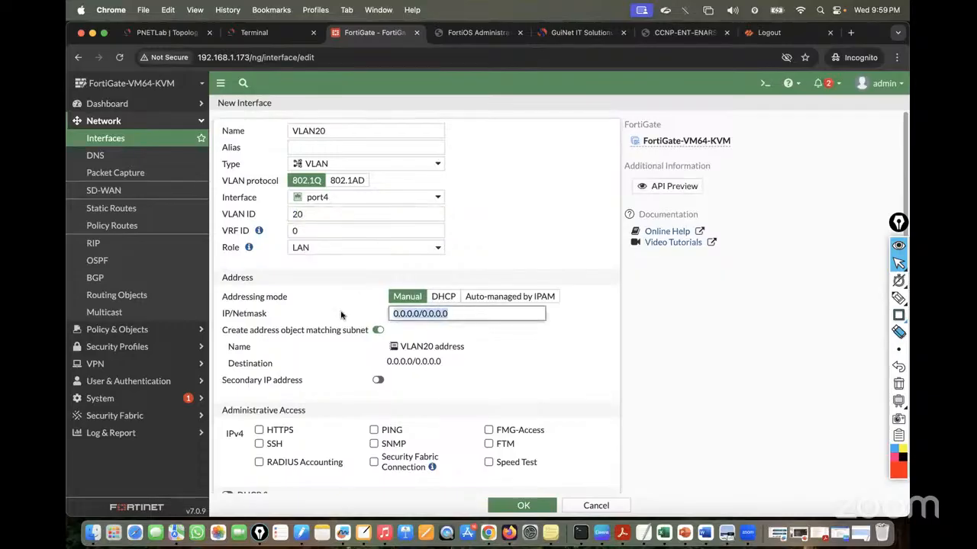
text(20.20.20.1)
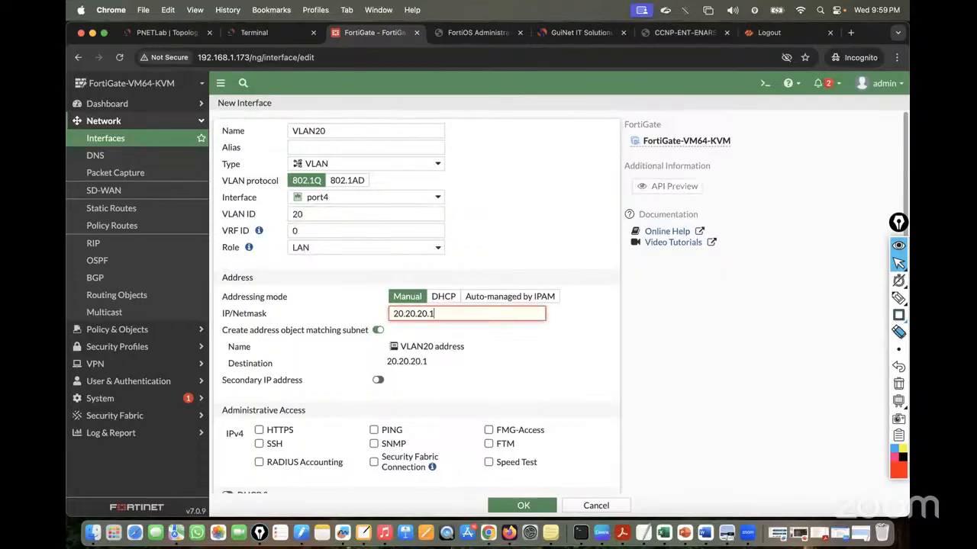
text(.2/24)
key(BackSpace)
key(BackSpace)
text(/24)
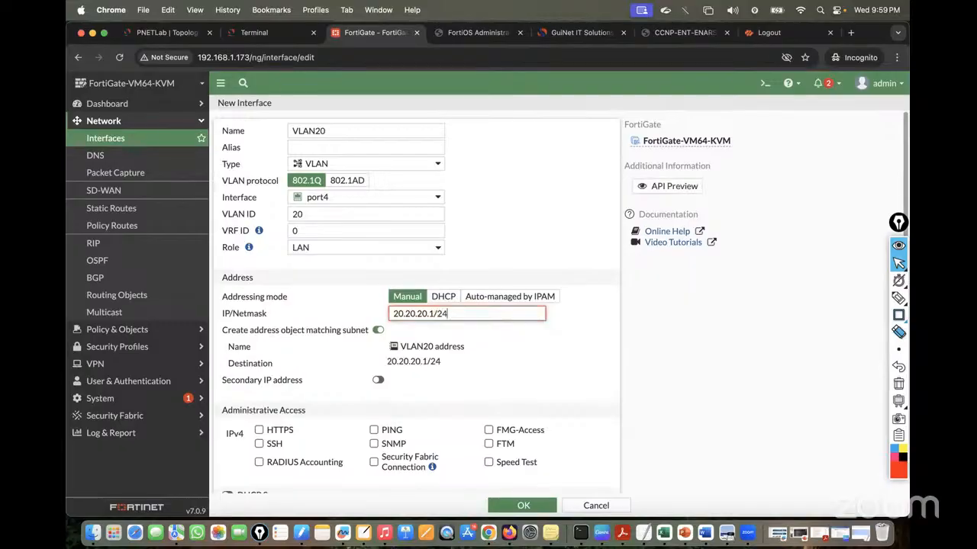
scroll(489, 368, down, 3)
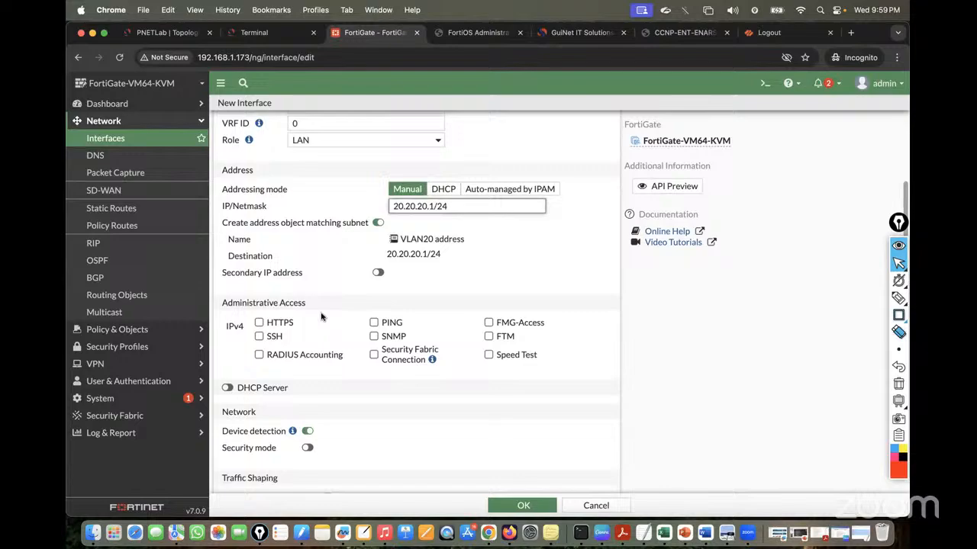
click(259, 323)
click(258, 336)
click(374, 322)
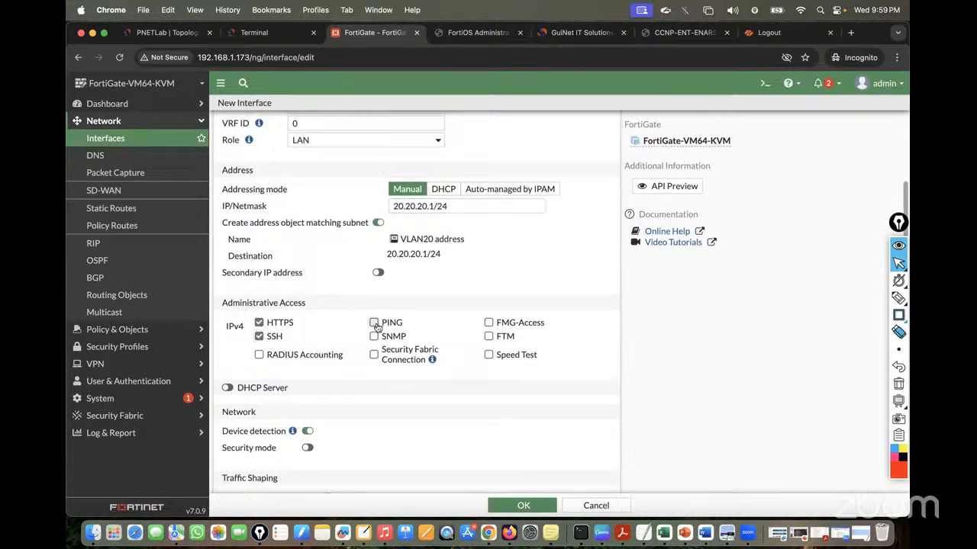
scroll(535, 265, down, 3)
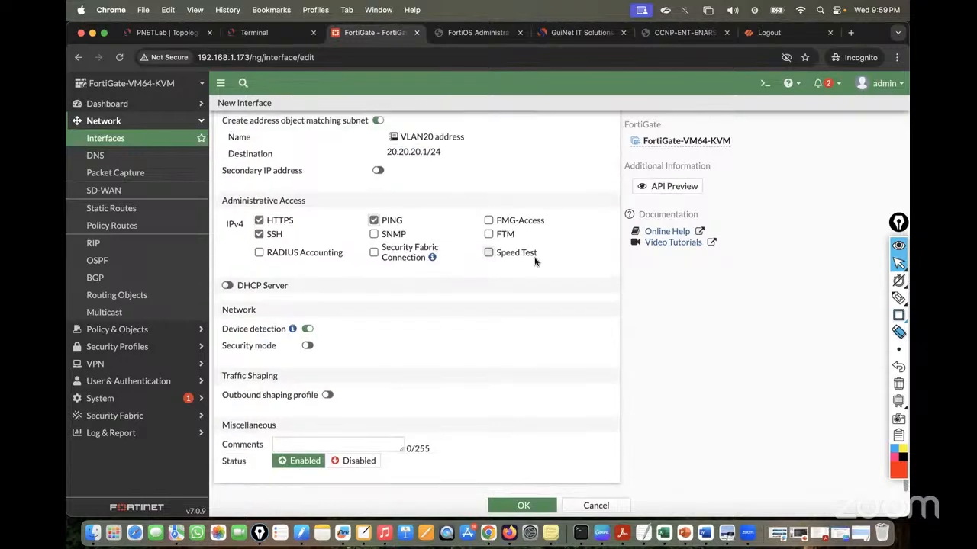
scroll(535, 264, up, 4)
scroll(535, 263, down, 5)
click(523, 505)
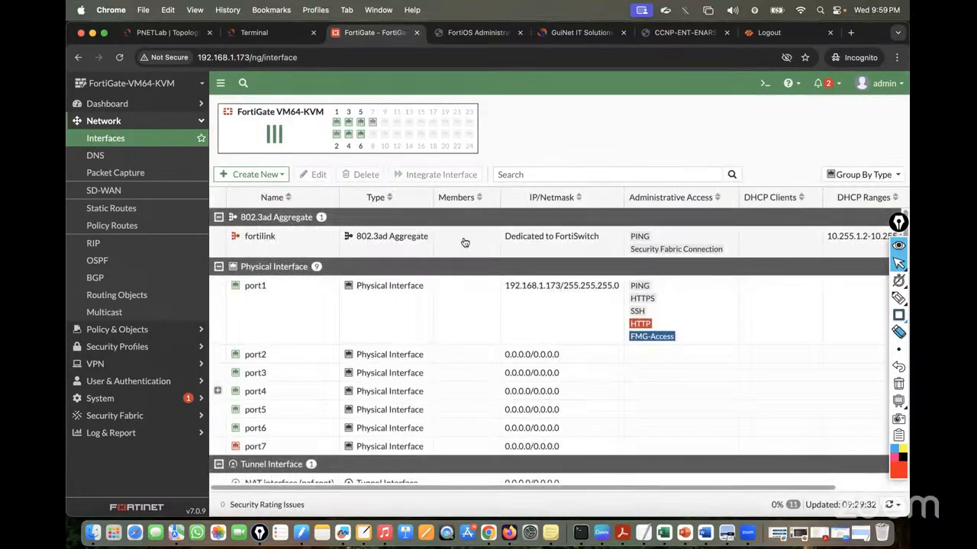
click(252, 32)
Rerun the ping to 20.20.20.1 from VPC6, which now gets five successful replies
key(Up)
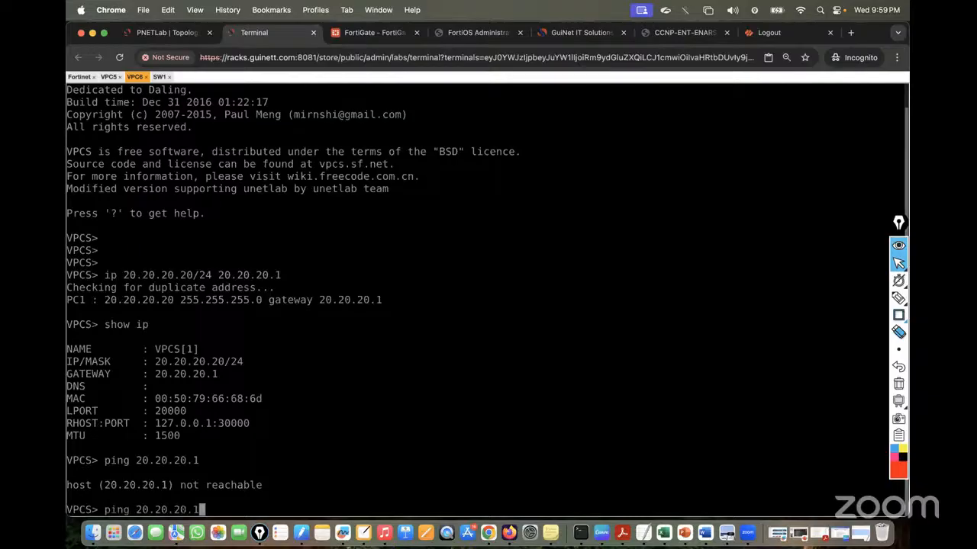
key(Return)
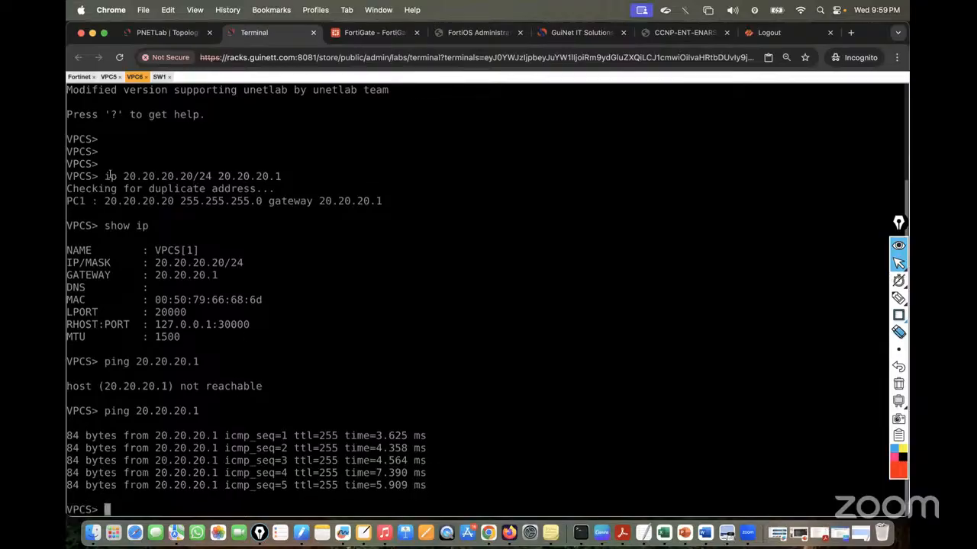
click(165, 31)
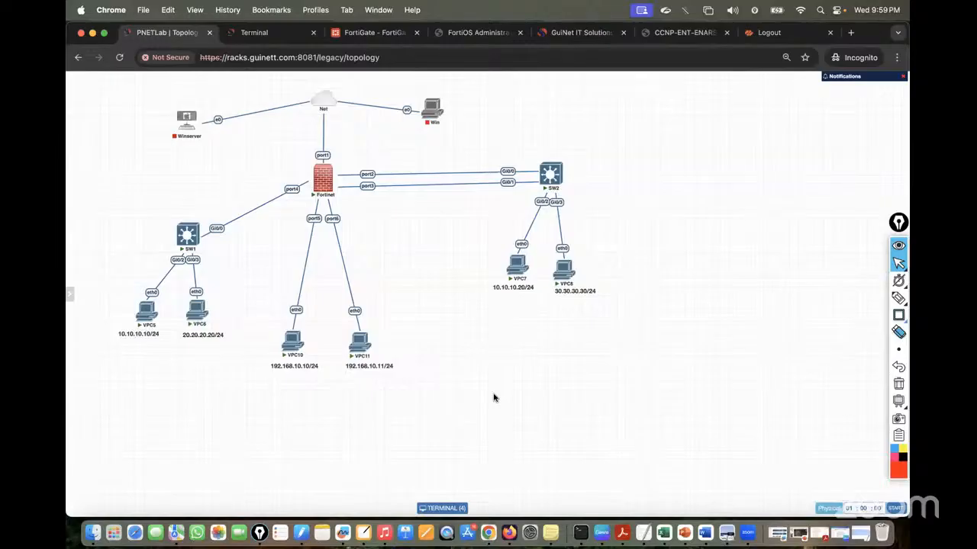
Circle VPC5's 10.10.10.10/24 address in red and label the links AP, TP and VLAN
click(898, 298)
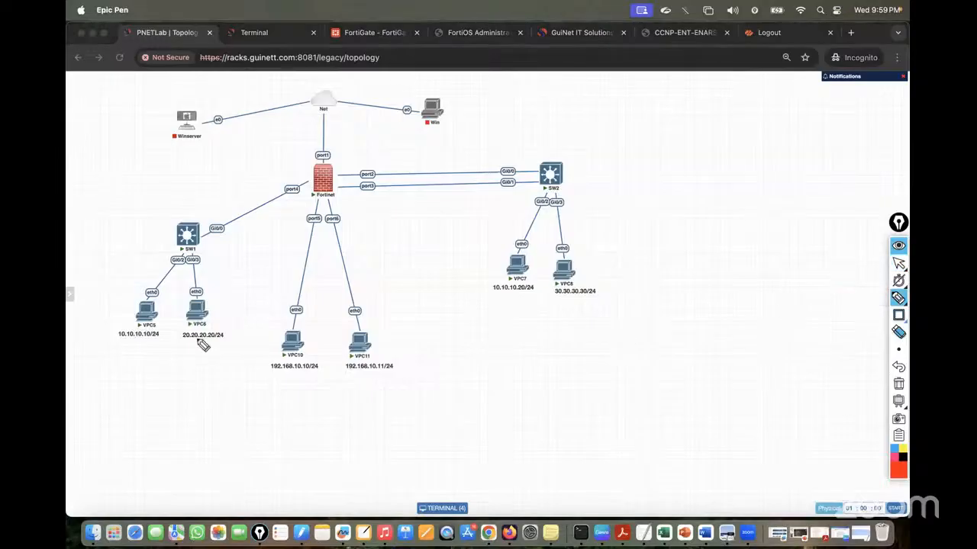
mouse_move(151, 326)
mouse_down()
mouse_move(122, 334)
mouse_move(168, 353)
mouse_move(196, 351)
mouse_move(135, 277)
mouse_move(207, 273)
mouse_up()
mouse_move(212, 278)
mouse_down()
mouse_move(217, 266)
mouse_move(221, 277)
mouse_up()
drag(221, 277, 222, 273)
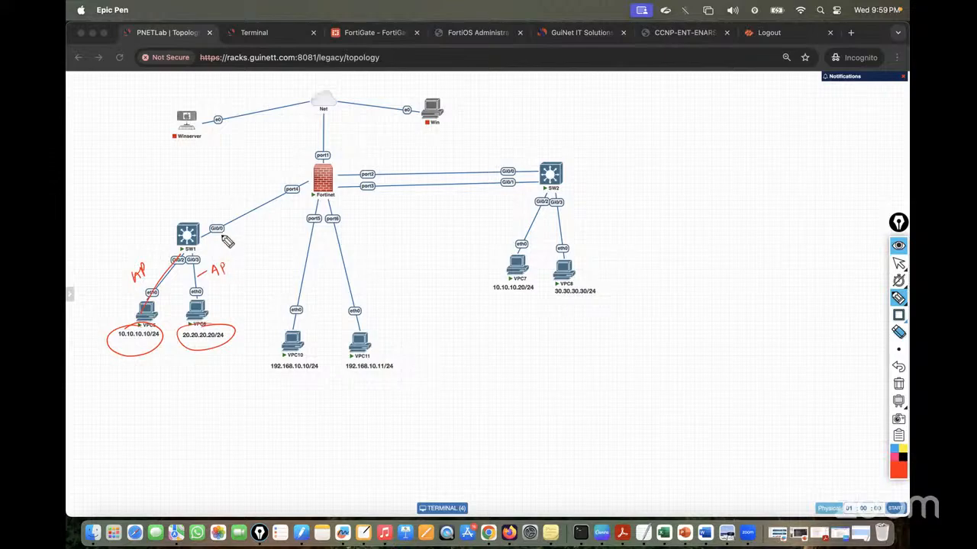
mouse_move(203, 202)
mouse_down()
mouse_move(209, 215)
mouse_move(212, 203)
mouse_move(306, 182)
mouse_move(283, 158)
mouse_move(314, 145)
mouse_up()
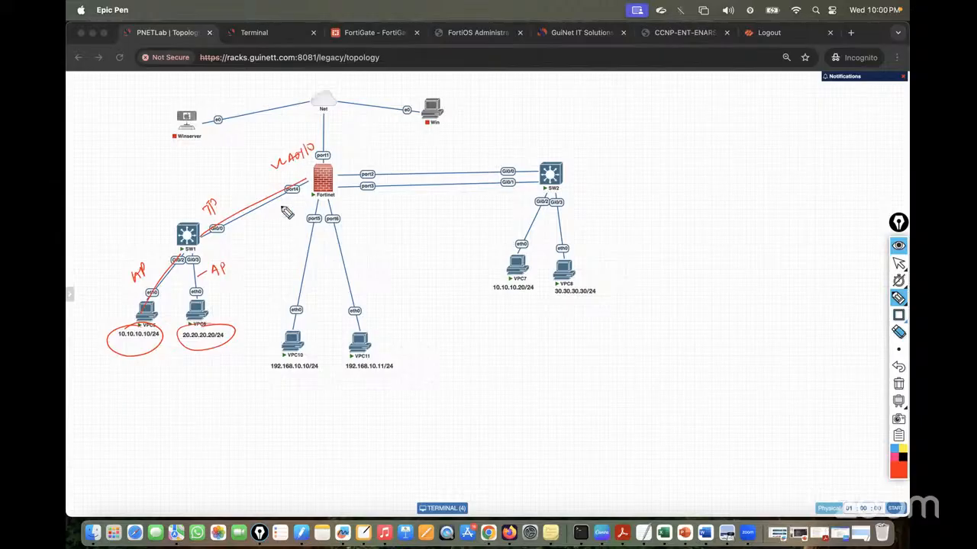
mouse_move(282, 206)
mouse_down()
mouse_move(305, 216)
mouse_move(325, 206)
mouse_up()
drag(152, 358, 207, 355)
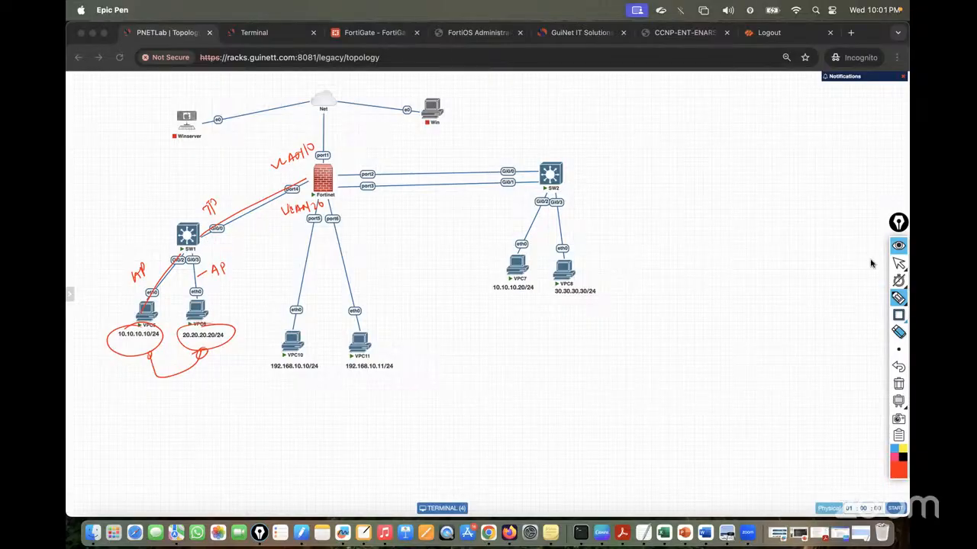
With the thin pen, sketch R1 with Dot1q labels on both sides
click(897, 297)
click(867, 301)
drag(759, 126, 721, 161)
mouse_move(735, 151)
mouse_down()
mouse_move(749, 151)
mouse_move(741, 259)
mouse_up()
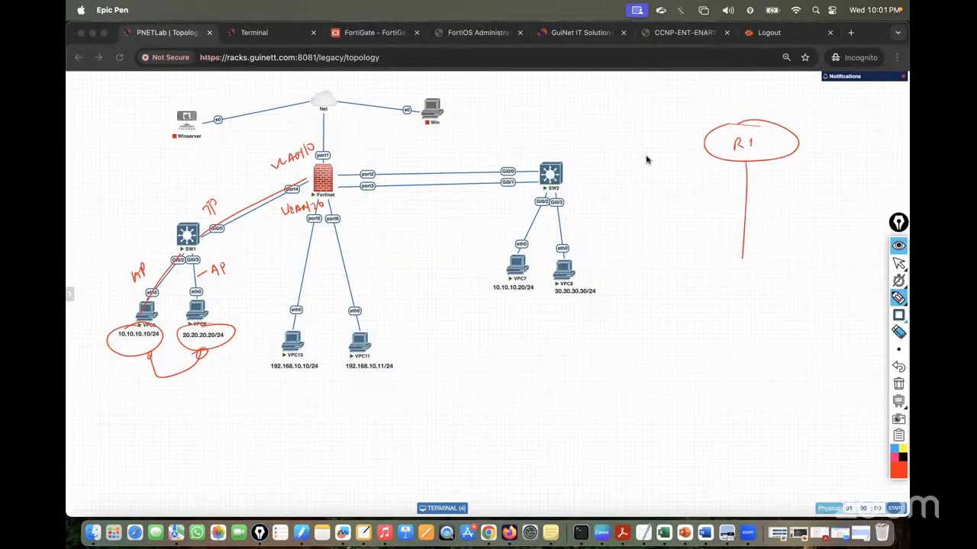
mouse_move(653, 163)
mouse_down()
mouse_move(662, 172)
mouse_move(668, 162)
mouse_move(674, 175)
mouse_up()
mouse_move(670, 167)
mouse_down()
mouse_move(713, 185)
mouse_move(746, 163)
mouse_move(763, 184)
mouse_move(808, 174)
mouse_move(812, 184)
mouse_up()
click(681, 167)
click(696, 165)
drag(808, 178, 837, 183)
click(819, 182)
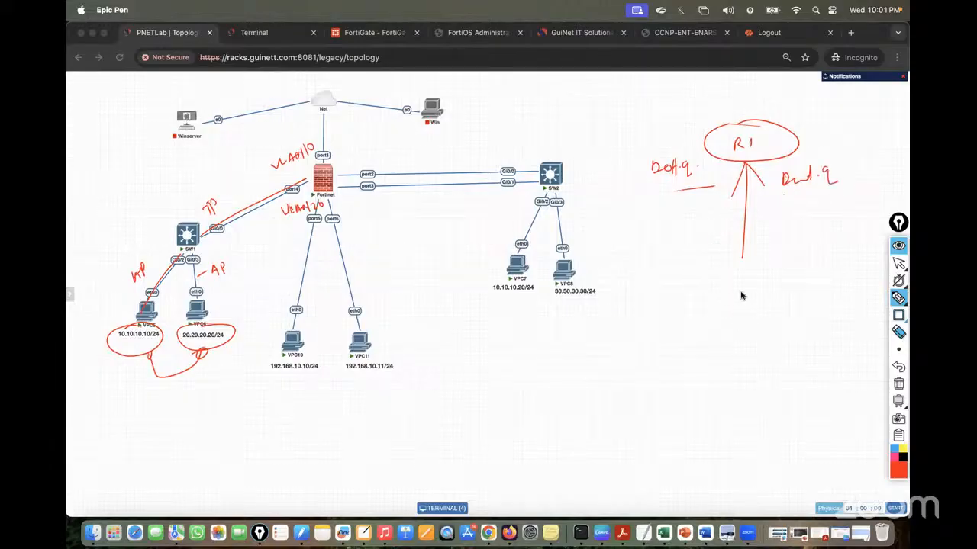
Draw an SW box with VLAN labels, a TP uplink and access links, and circle the firewall's port4
mouse_move(766, 267)
mouse_down()
mouse_move(706, 268)
mouse_move(711, 303)
mouse_up()
drag(712, 302, 775, 299)
mouse_move(765, 267)
mouse_down()
mouse_move(766, 296)
mouse_move(738, 291)
mouse_move(760, 276)
mouse_move(800, 272)
mouse_move(807, 283)
mouse_up()
drag(814, 279, 812, 284)
drag(819, 272, 828, 282)
mouse_move(749, 244)
mouse_down()
mouse_move(770, 252)
mouse_move(783, 241)
mouse_up()
drag(677, 357, 721, 313)
drag(762, 305, 768, 348)
drag(678, 363, 675, 373)
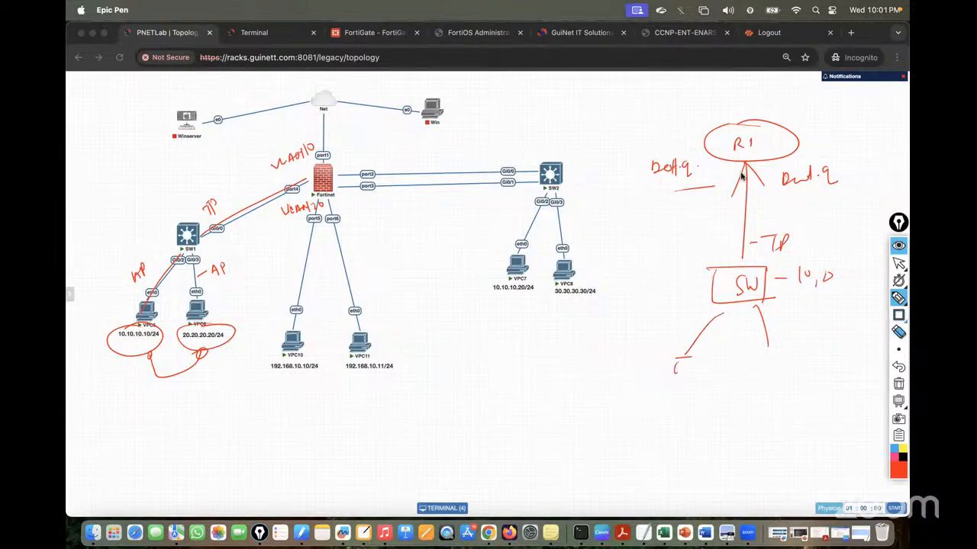
mouse_move(734, 157)
mouse_down()
mouse_move(758, 158)
mouse_move(800, 102)
mouse_move(835, 112)
mouse_up()
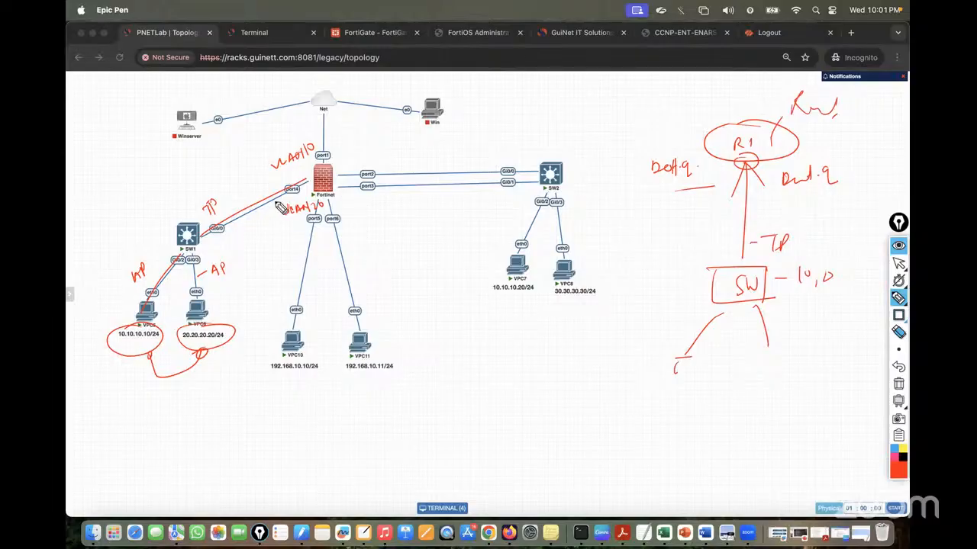
mouse_move(305, 197)
mouse_down()
mouse_move(312, 180)
mouse_move(292, 191)
mouse_up()
click(898, 263)
Clear the annotations and reload the FortiGate interfaces list
click(363, 34)
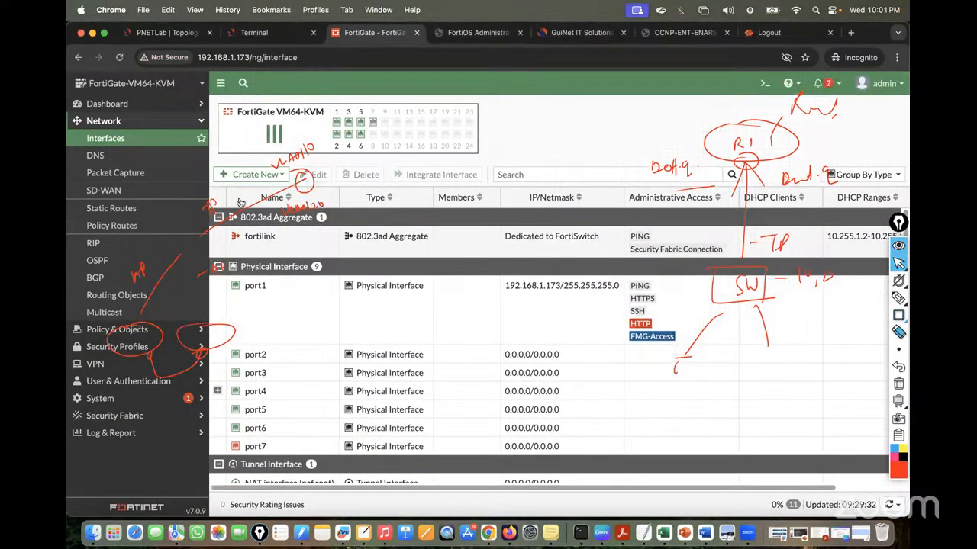
click(898, 384)
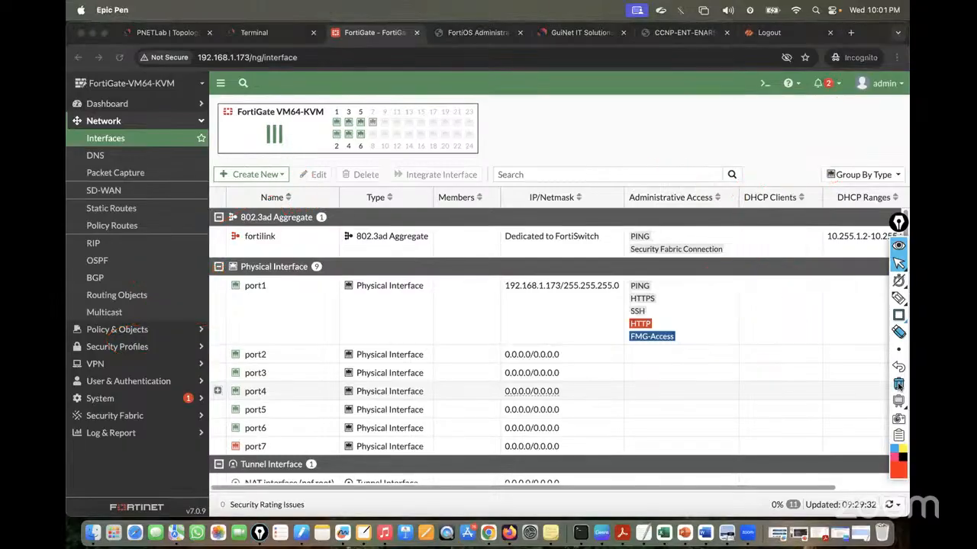
click(106, 123)
click(107, 124)
click(107, 122)
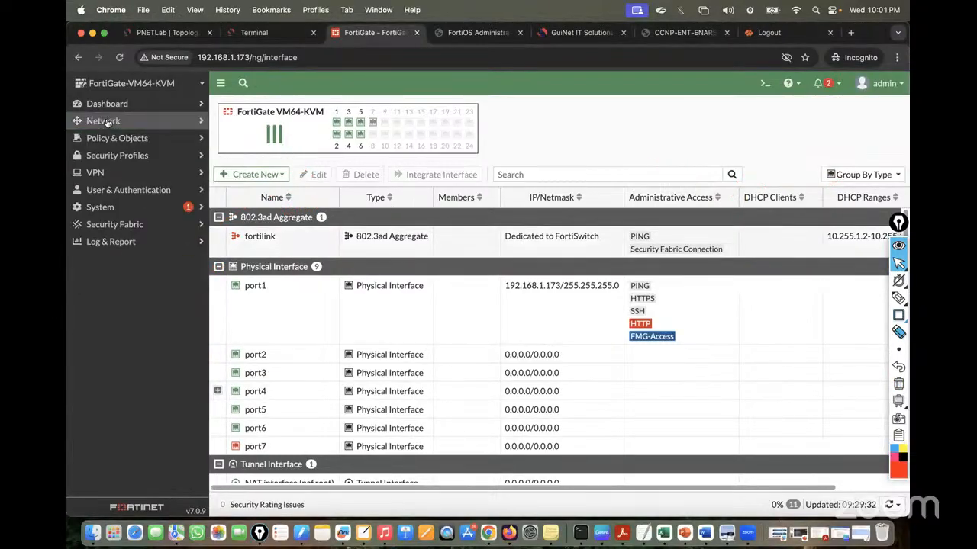
click(107, 122)
click(111, 141)
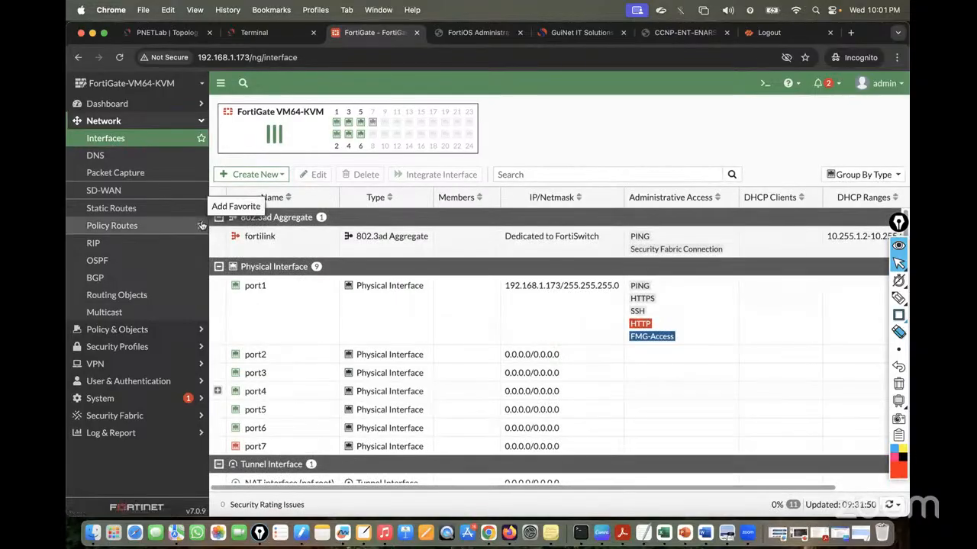
Expand the Routing widget on the Network dashboard to view the VLAN10, VLAN20 and port1 routes
click(111, 104)
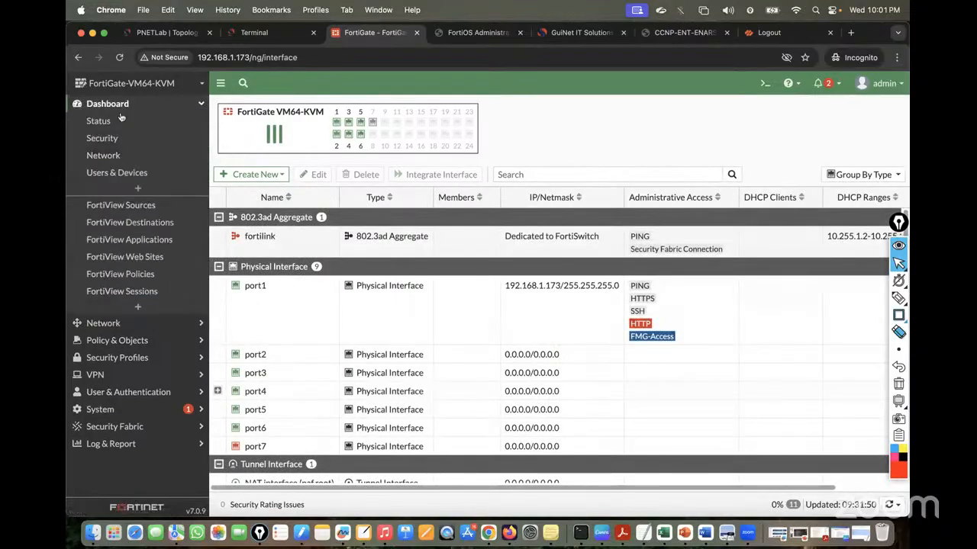
click(115, 156)
click(344, 240)
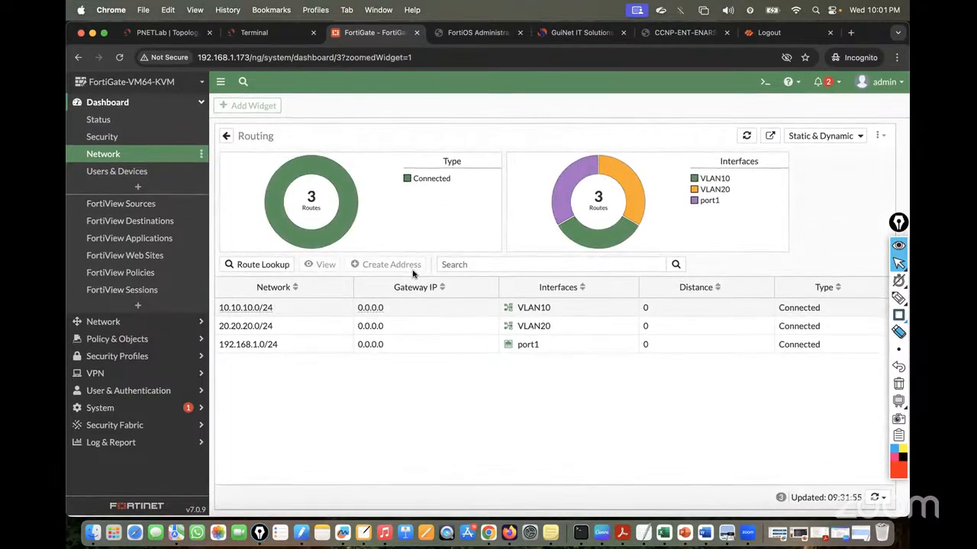
click(168, 32)
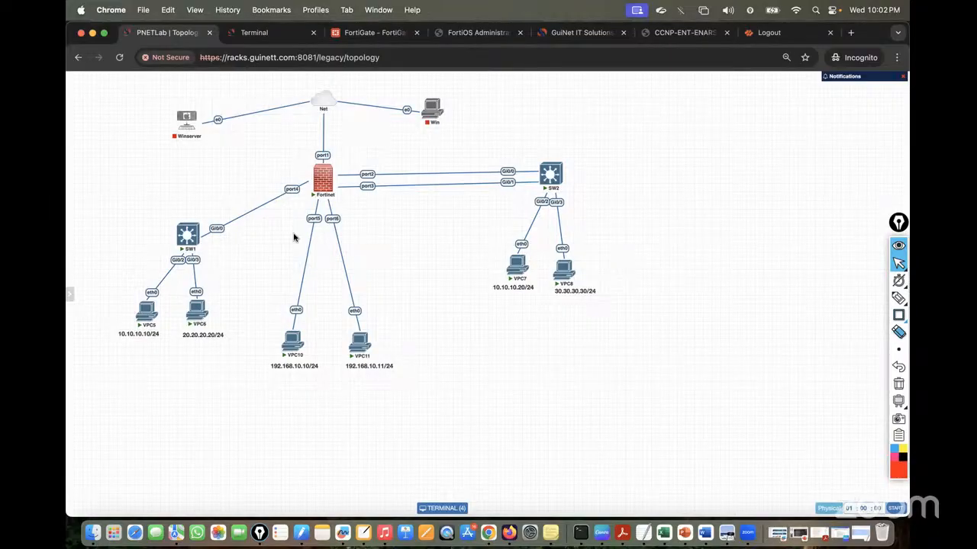
click(381, 32)
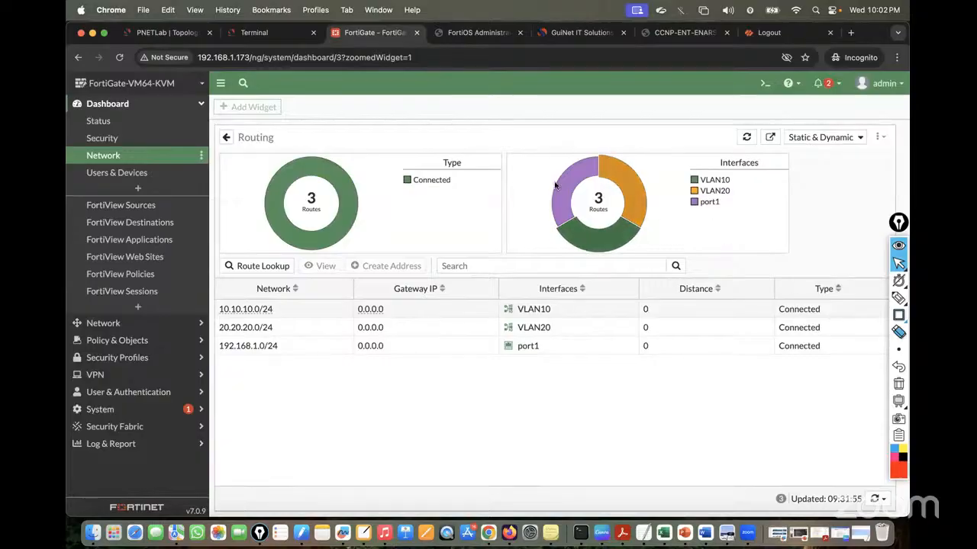
click(247, 35)
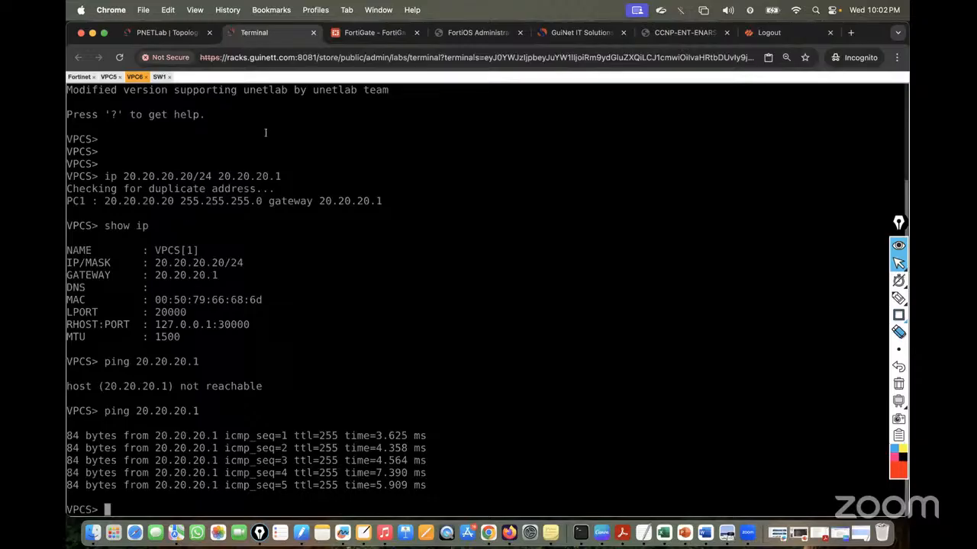
From the VPC5 console, ping VPC6 at 20.20.20.20 and watch the requests time out
click(111, 76)
key(Return)
key(Return)
key(Return)
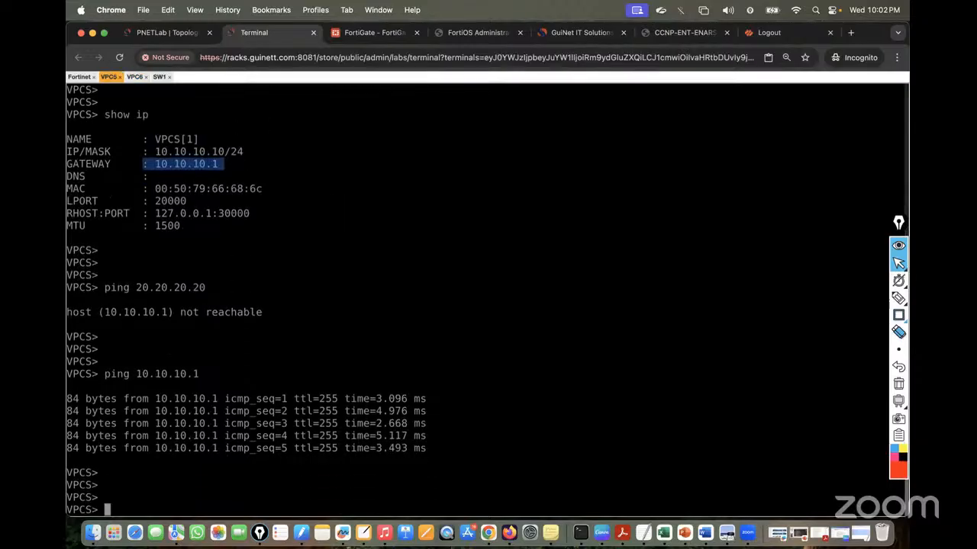
key(Up)
key(BackSpace)
key(BackSpace)
key(BackSpace)
key(BackSpace)
key(BackSpace)
key(BackSpace)
key(BackSpace)
key(BackSpace)
key(BackSpace)
key(BackSpace)
text(20.20.20.20)
key(Return)
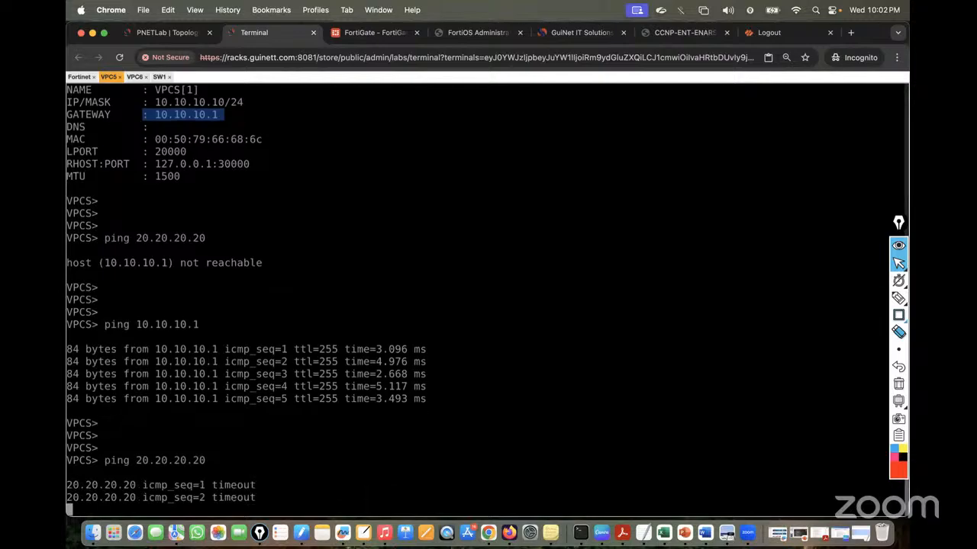
click(151, 32)
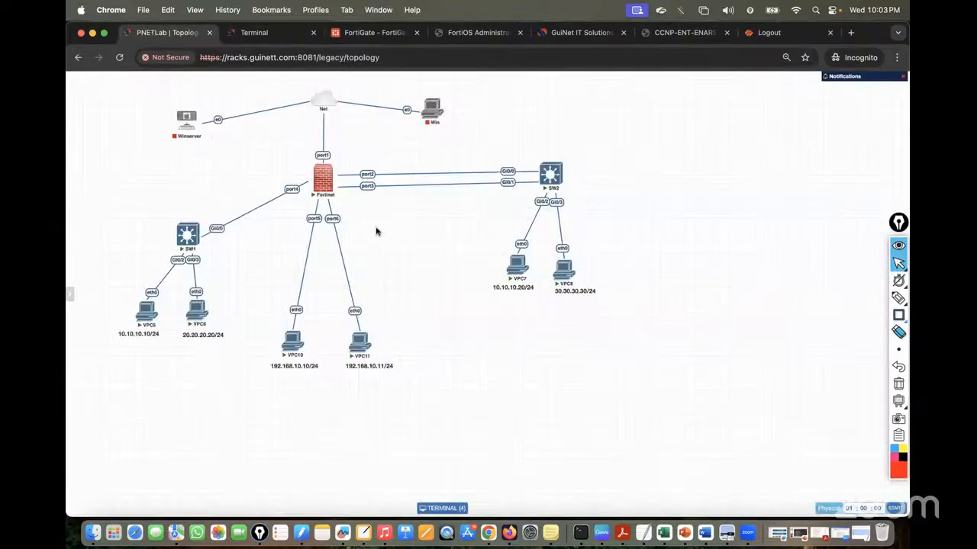
click(898, 298)
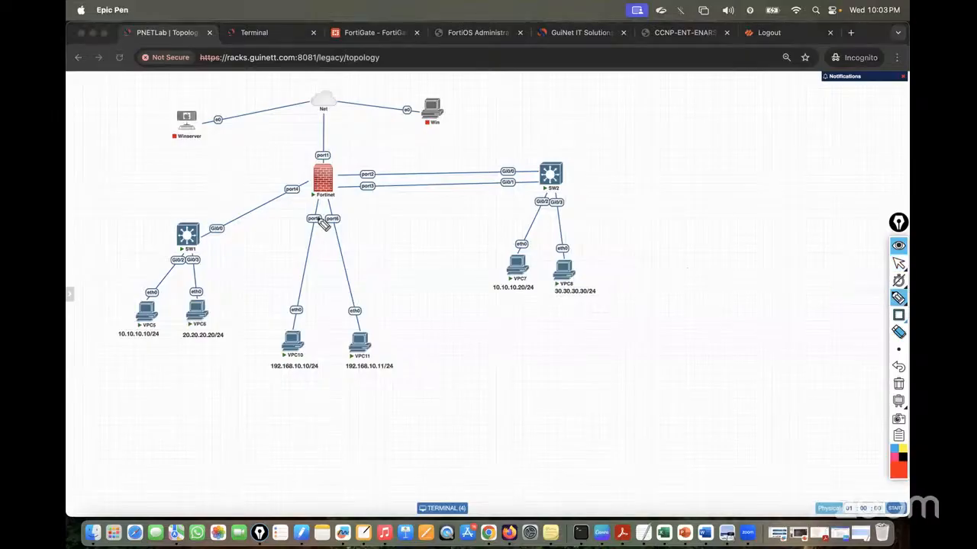
mouse_move(200, 231)
mouse_down()
mouse_move(314, 175)
mouse_move(301, 196)
mouse_move(220, 245)
mouse_up()
mouse_move(243, 190)
mouse_down()
mouse_move(279, 188)
mouse_move(277, 178)
mouse_up()
mouse_move(259, 219)
mouse_down()
mouse_move(299, 209)
mouse_move(417, 221)
mouse_up()
mouse_move(418, 221)
mouse_down()
mouse_move(408, 228)
mouse_move(427, 242)
mouse_move(458, 244)
mouse_move(493, 236)
mouse_move(498, 244)
mouse_move(490, 232)
mouse_move(547, 222)
mouse_move(551, 250)
mouse_move(412, 267)
mouse_move(412, 216)
mouse_move(595, 228)
mouse_move(556, 243)
mouse_up()
drag(614, 193, 630, 208)
mouse_move(630, 191)
mouse_down()
mouse_move(615, 228)
mouse_move(661, 200)
mouse_up()
mouse_move(663, 193)
mouse_down()
mouse_move(693, 191)
mouse_move(701, 214)
mouse_move(726, 187)
mouse_move(755, 220)
mouse_move(774, 186)
mouse_move(809, 195)
mouse_move(817, 212)
mouse_up()
drag(833, 166, 833, 208)
drag(654, 228, 675, 257)
drag(671, 223, 647, 259)
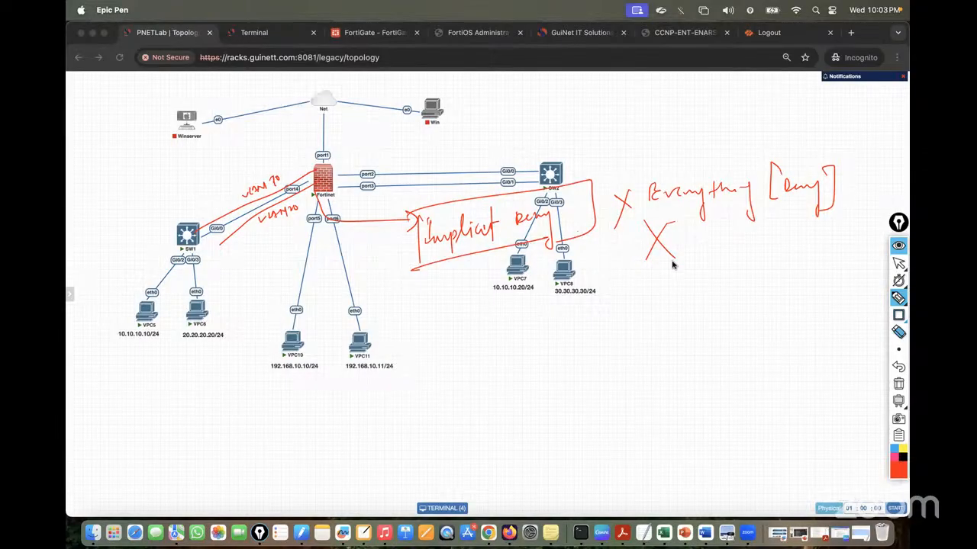
Review VLAN10 and VLAN20 under port4, then view the Firewall Policy list showing only Implicit Deny
click(898, 384)
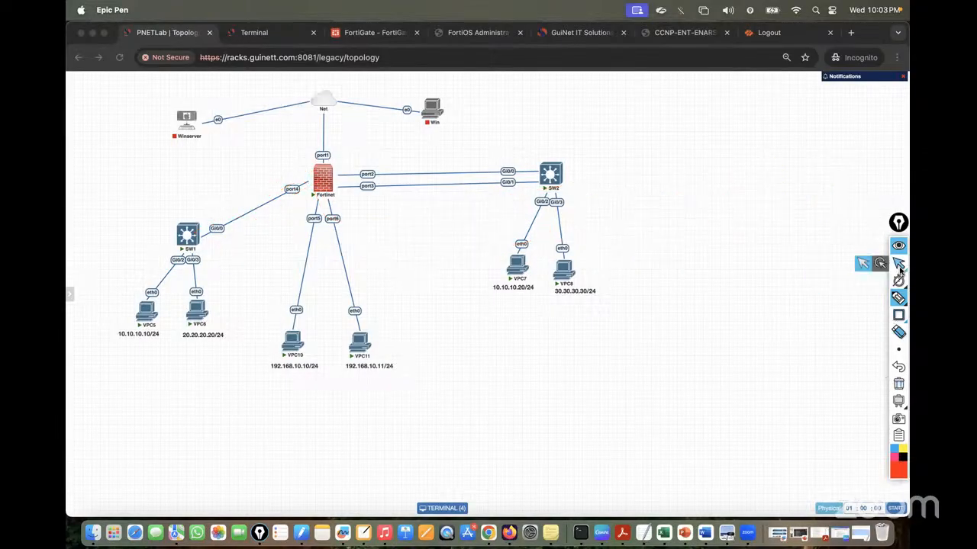
click(898, 263)
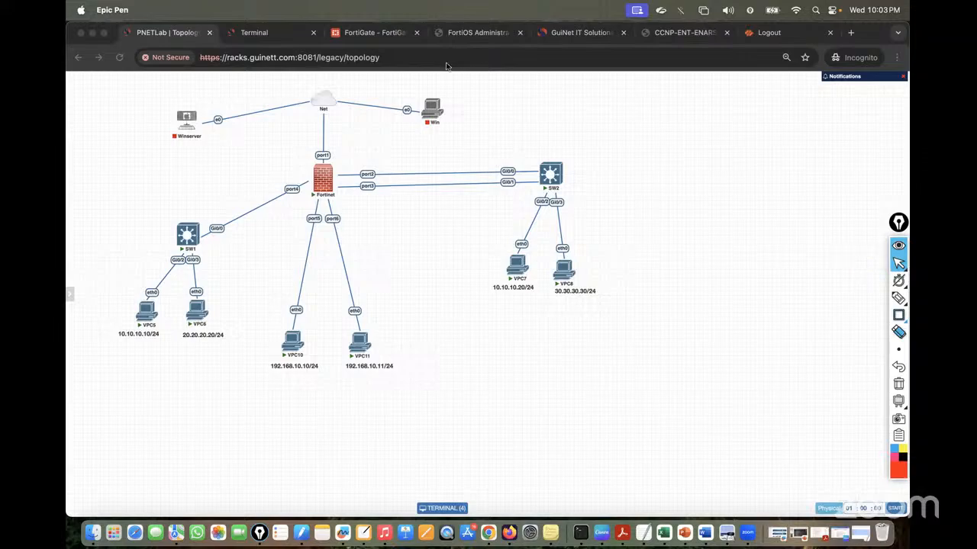
click(376, 37)
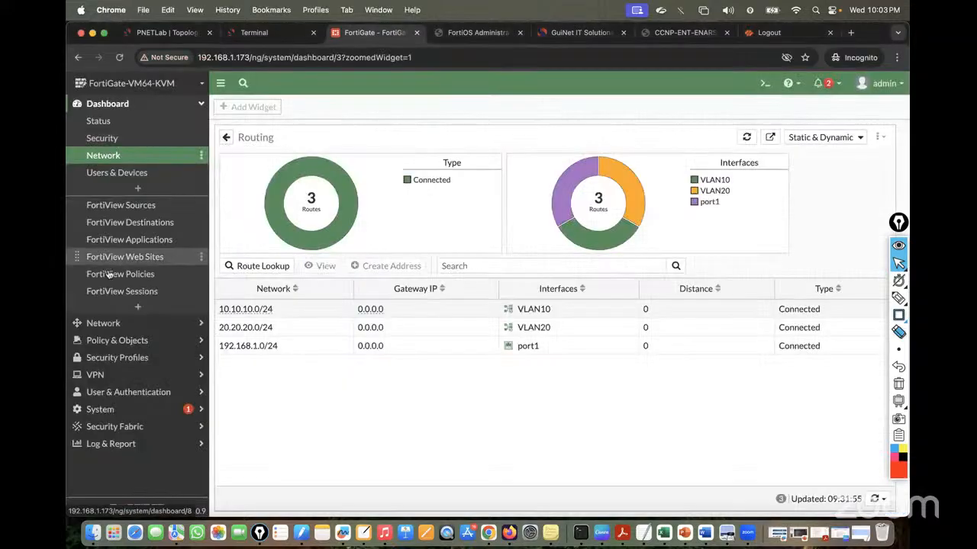
click(117, 344)
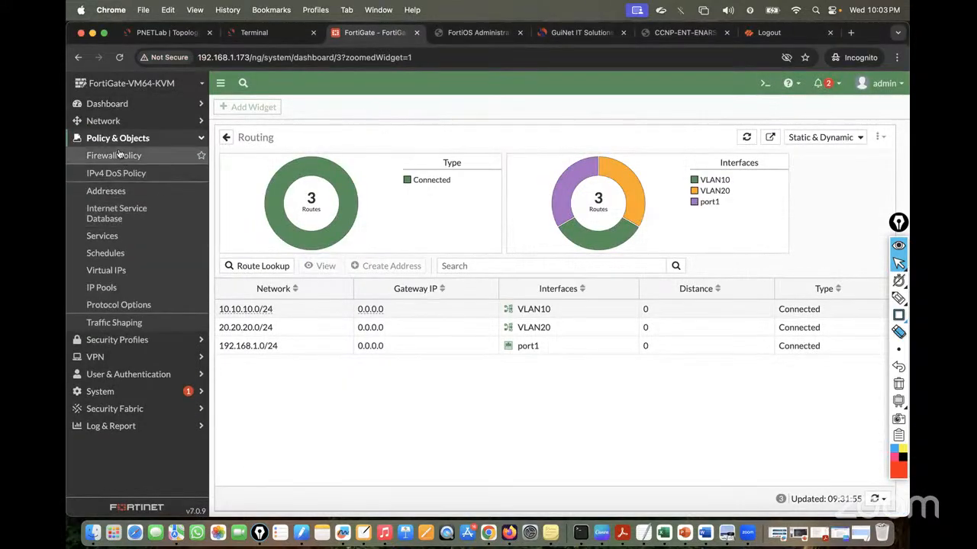
click(103, 121)
click(105, 138)
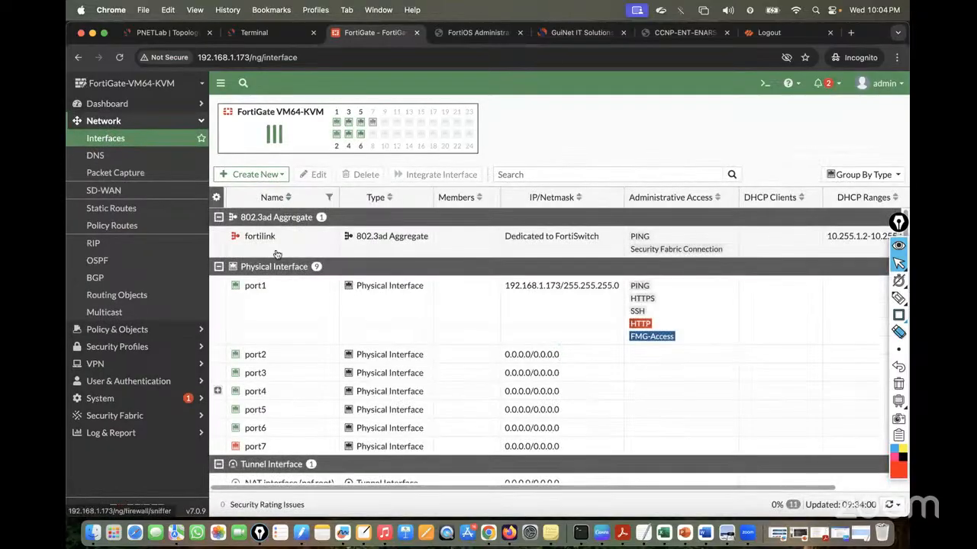
scroll(353, 375, down, 2)
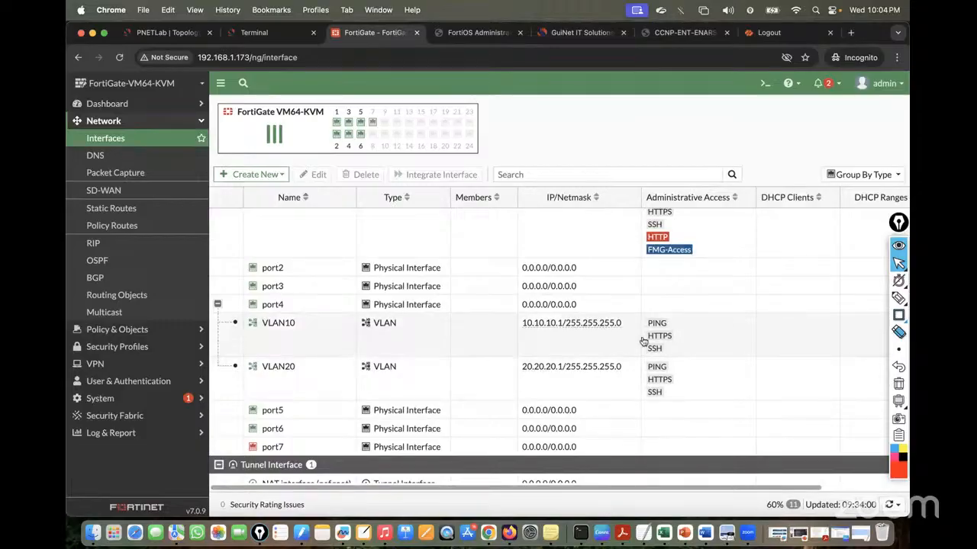
click(135, 137)
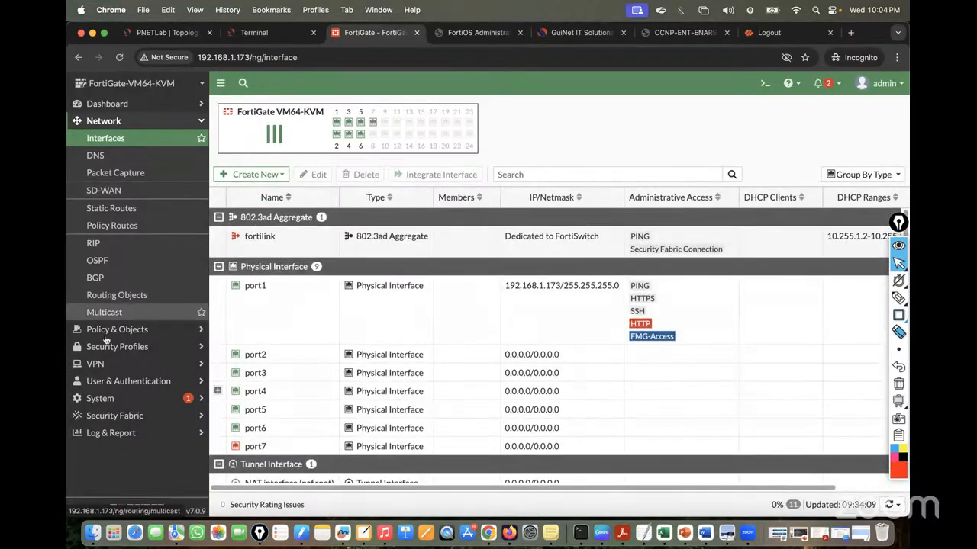
click(107, 333)
click(128, 157)
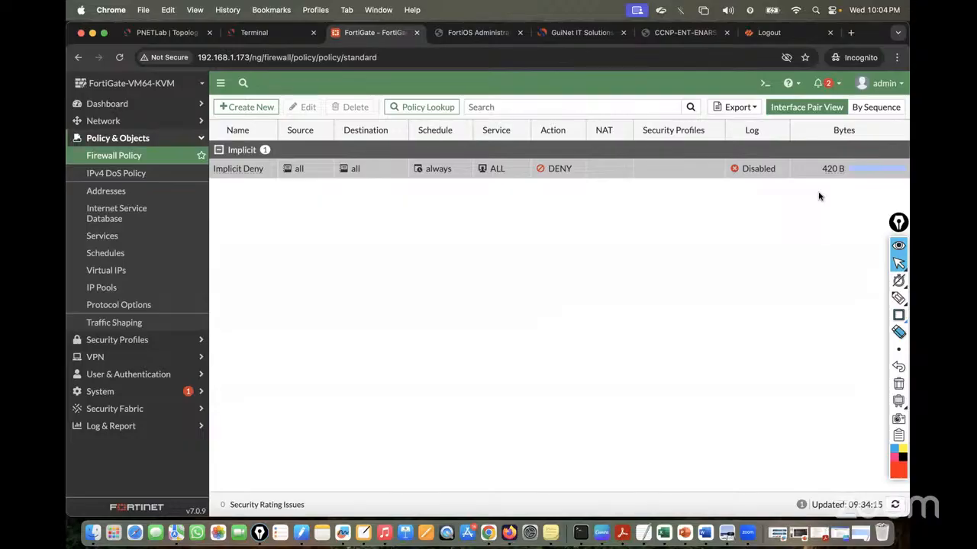
Start a new firewall policy and name it VLAN10-to-VLAN20-Policy
click(245, 107)
click(353, 140)
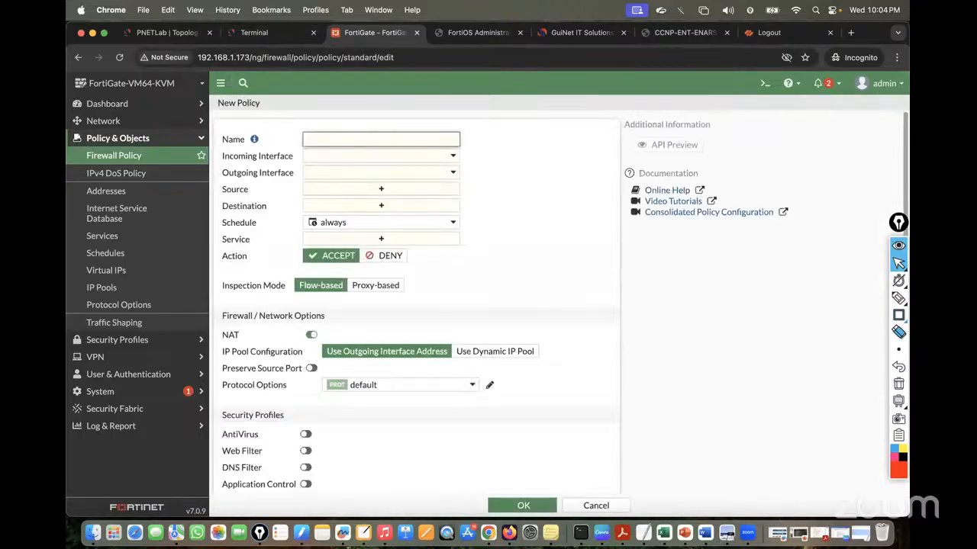
text(VLAN10-to-VLAN20-Policy)
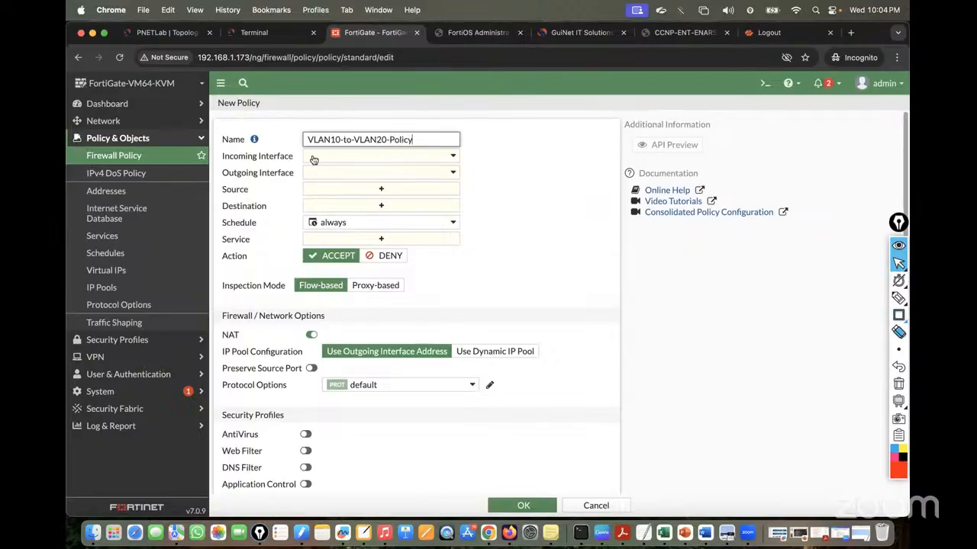
click(156, 33)
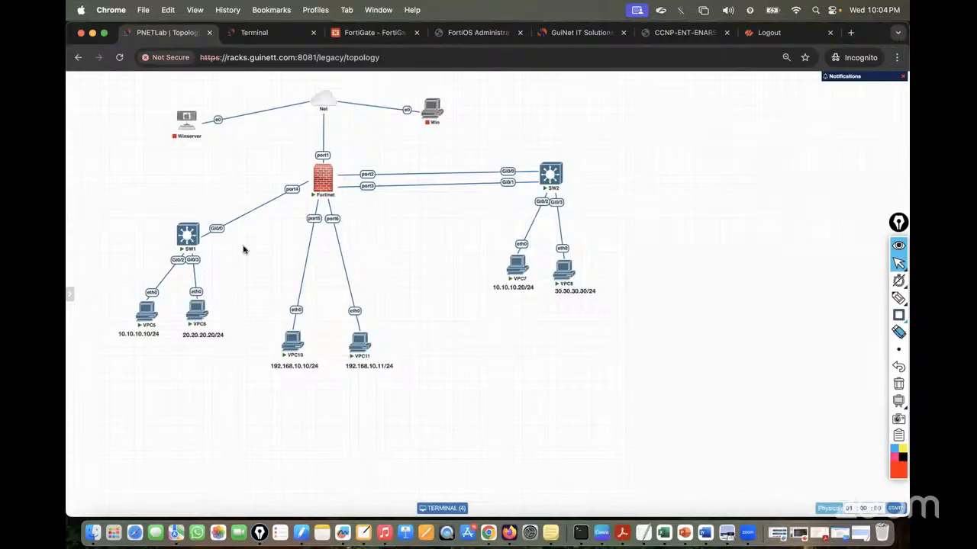
Draw red strokes tracing VPC5 via SW1 and the Fortinet to VPC6, crossing out direct traffic
click(898, 298)
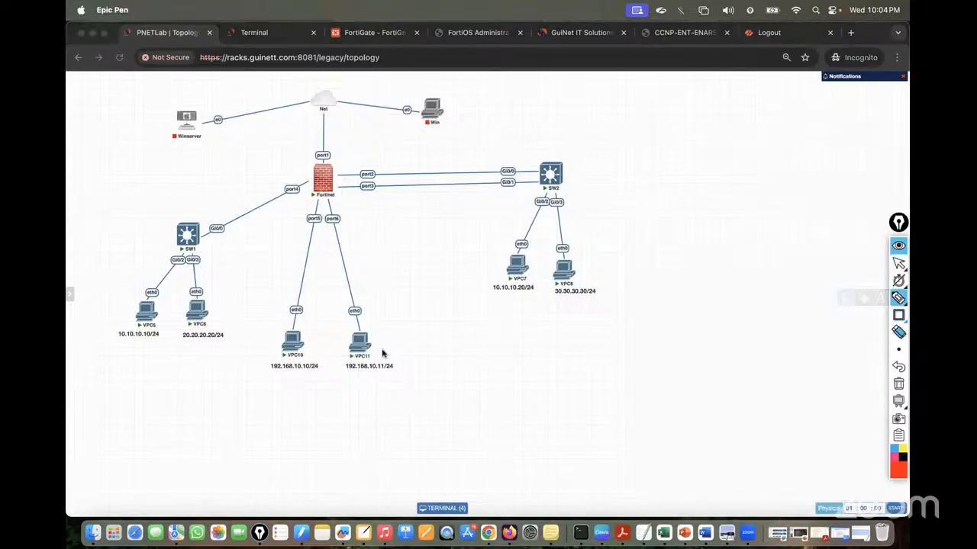
mouse_move(147, 309)
mouse_down()
mouse_move(160, 268)
mouse_move(295, 185)
mouse_move(200, 303)
mouse_up()
drag(331, 171, 389, 150)
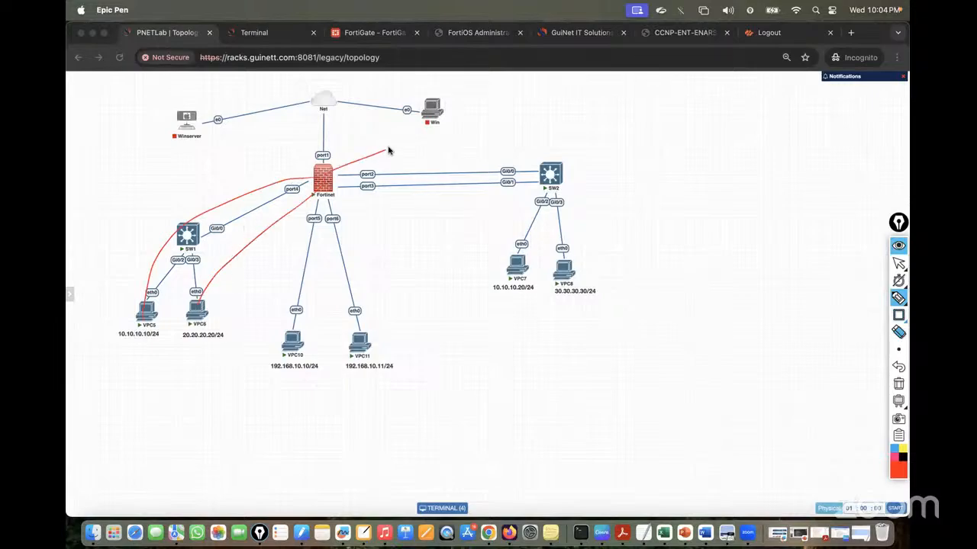
mouse_move(142, 342)
mouse_down()
mouse_move(145, 353)
mouse_move(200, 349)
mouse_up()
mouse_move(213, 338)
mouse_down()
mouse_move(195, 320)
mouse_move(159, 325)
mouse_up()
mouse_move(233, 319)
mouse_down()
mouse_move(244, 332)
mouse_move(238, 345)
mouse_up()
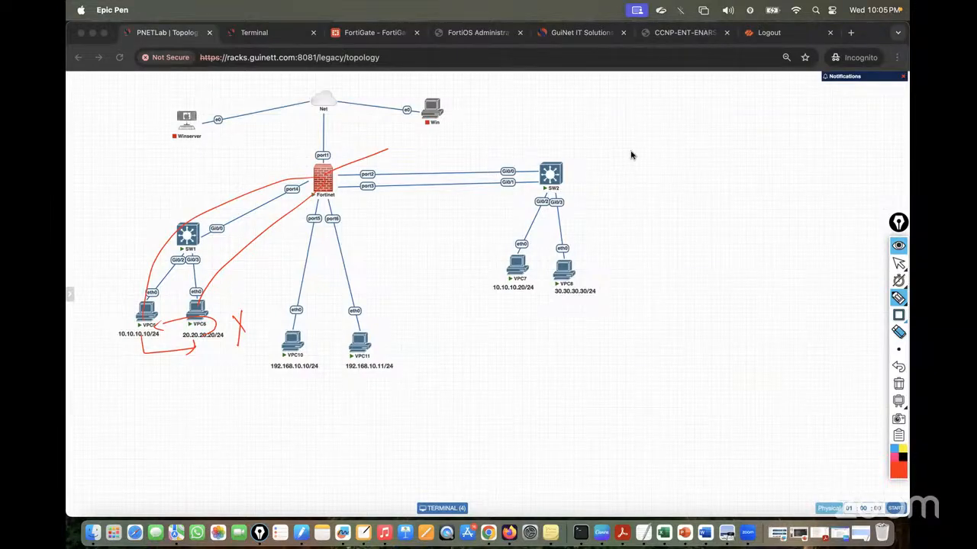
drag(624, 117, 628, 293)
Write forward and reverse policy notes, label source and destination IPs, and trace the forward path via port4
mouse_move(676, 124)
mouse_down()
mouse_move(699, 144)
mouse_move(812, 130)
mouse_move(816, 153)
mouse_up()
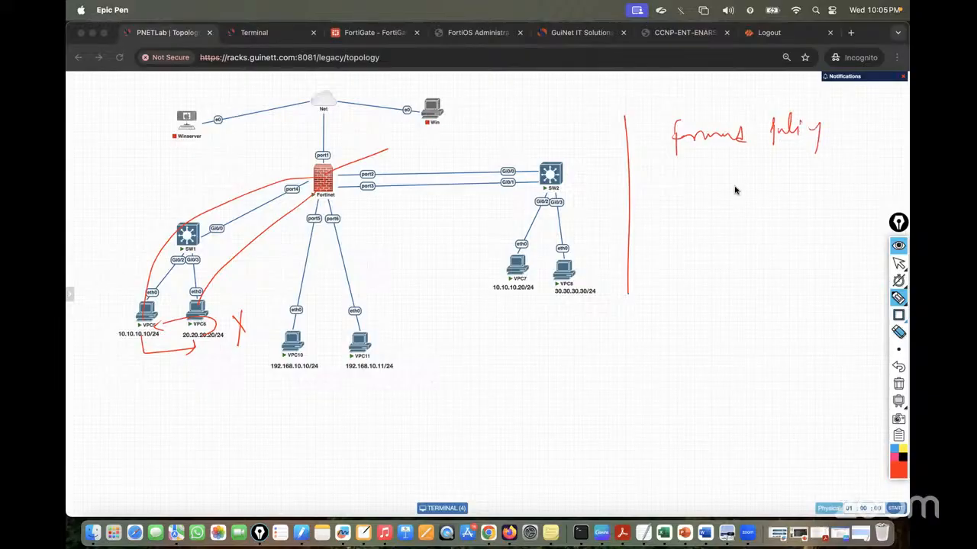
mouse_move(679, 160)
mouse_down()
mouse_move(714, 177)
mouse_move(769, 175)
mouse_move(794, 161)
mouse_move(811, 209)
mouse_up()
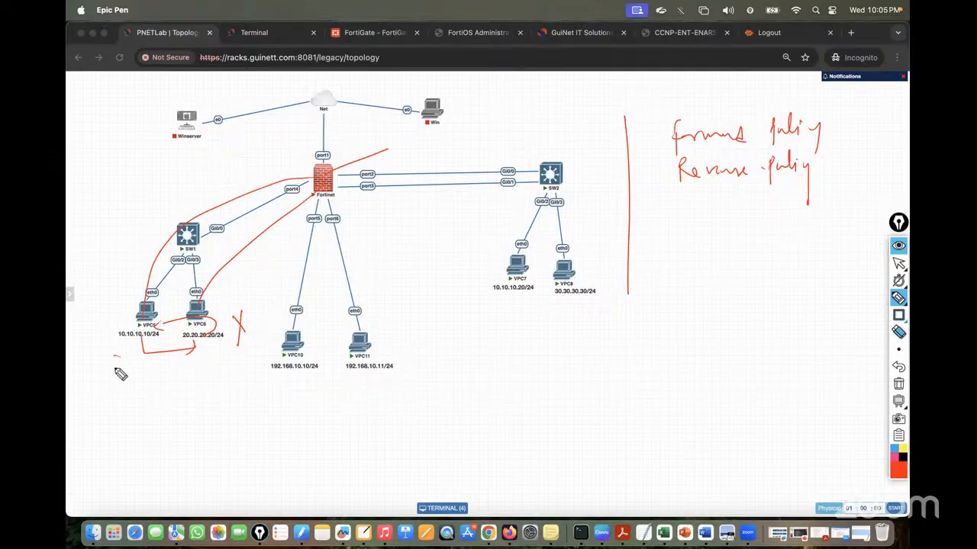
mouse_move(124, 358)
mouse_down()
mouse_move(113, 374)
mouse_move(123, 374)
mouse_up()
drag(129, 363, 134, 375)
mouse_move(200, 362)
mouse_down()
mouse_move(216, 373)
mouse_move(217, 361)
mouse_up()
mouse_move(128, 364)
mouse_down()
mouse_move(134, 309)
mouse_move(312, 183)
mouse_up()
drag(328, 217, 210, 296)
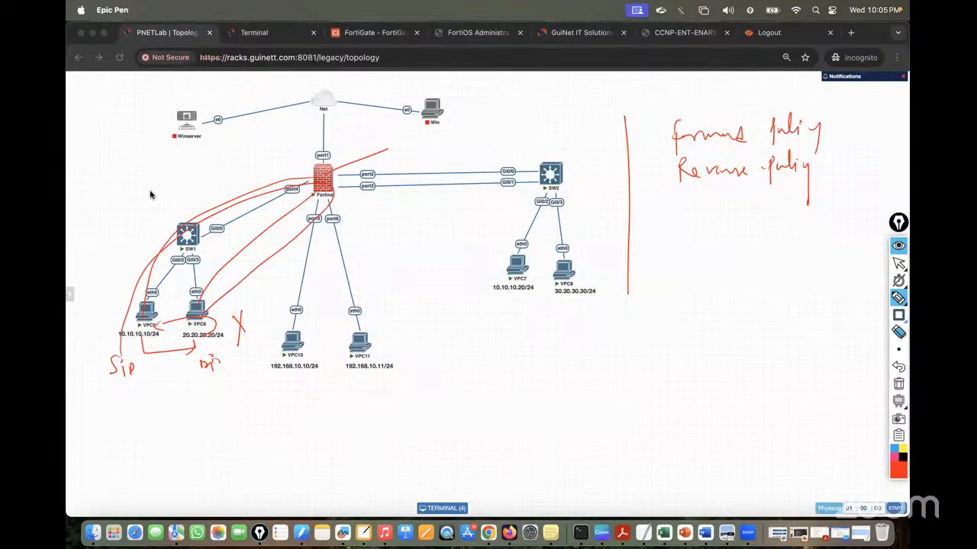
mouse_move(110, 219)
mouse_down()
mouse_move(111, 233)
mouse_move(144, 218)
mouse_up()
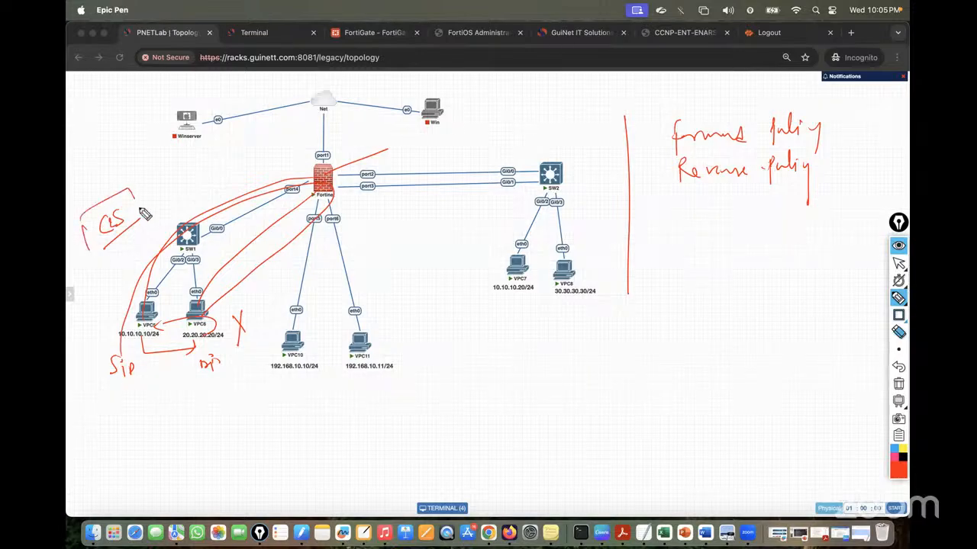
mouse_move(370, 130)
mouse_down()
mouse_move(359, 142)
mouse_move(389, 142)
mouse_move(412, 120)
mouse_up()
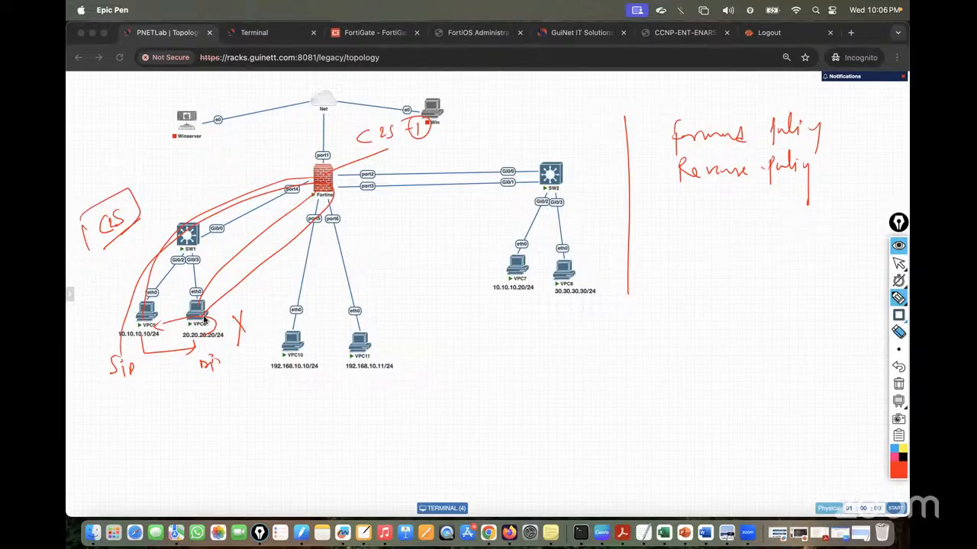
Trace the return path from VPC6 through the firewall to VPC5, then clear the whole sketch
mouse_move(205, 320)
mouse_down()
mouse_move(257, 296)
mouse_move(328, 208)
mouse_move(203, 240)
mouse_move(145, 329)
mouse_up()
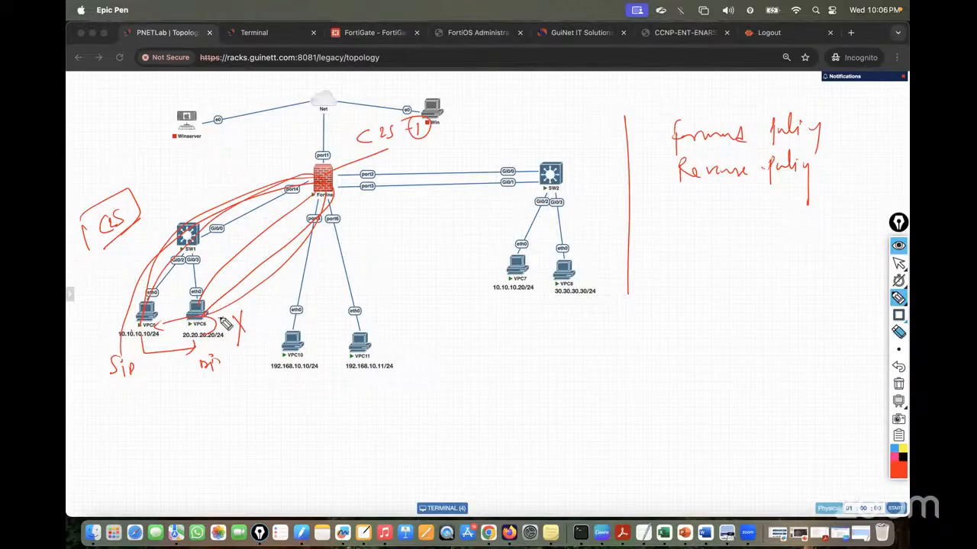
mouse_move(337, 181)
mouse_down()
mouse_move(613, 150)
mouse_move(656, 135)
mouse_move(646, 152)
mouse_move(640, 136)
mouse_up()
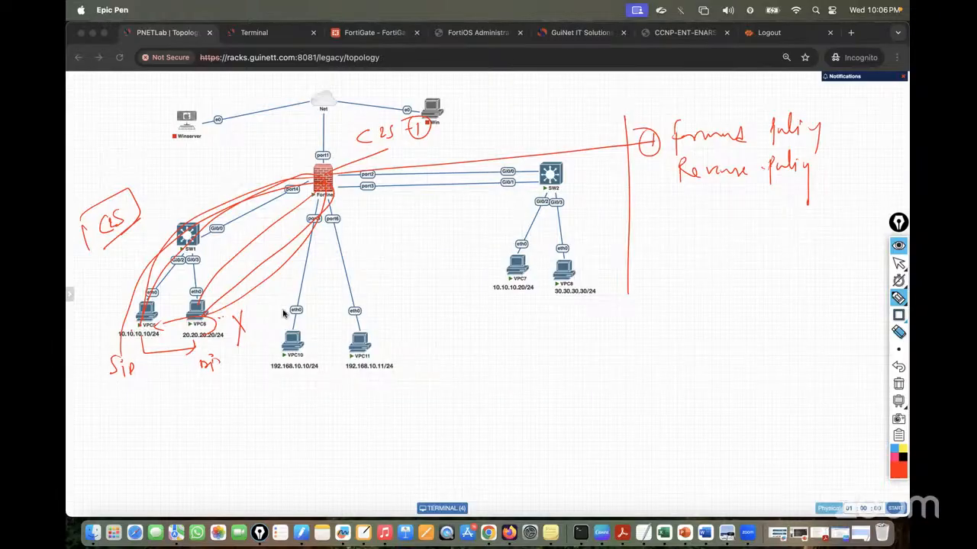
mouse_move(234, 342)
mouse_down()
mouse_move(207, 399)
mouse_move(148, 347)
mouse_move(114, 332)
mouse_up()
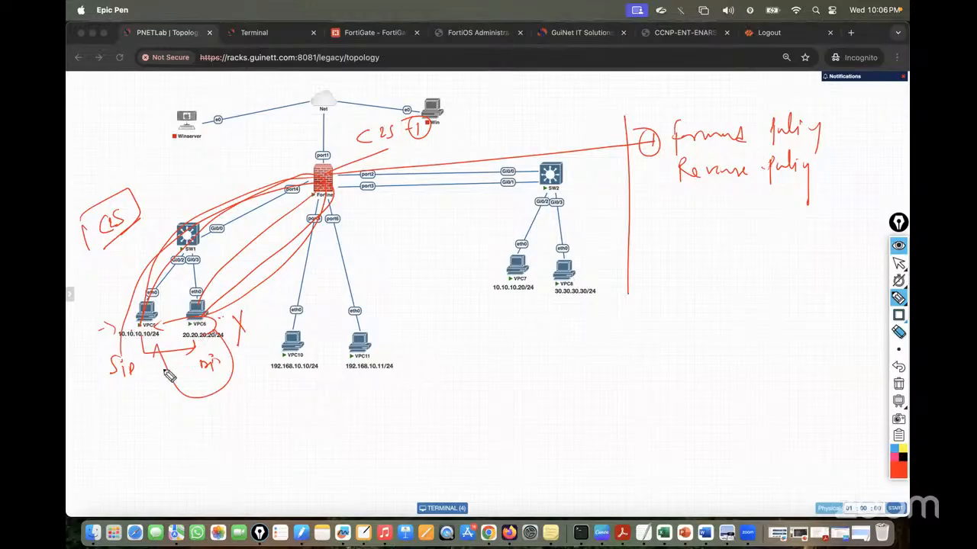
drag(156, 376, 177, 378)
drag(166, 363, 163, 411)
mouse_move(203, 326)
mouse_down()
mouse_move(321, 200)
mouse_move(135, 298)
mouse_up()
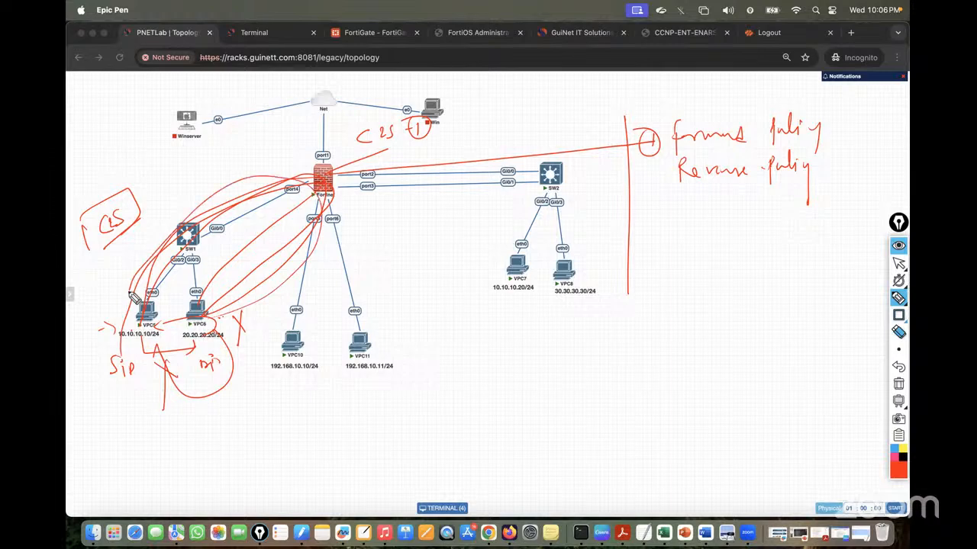
mouse_move(294, 255)
mouse_down()
mouse_move(647, 211)
mouse_move(631, 222)
mouse_up()
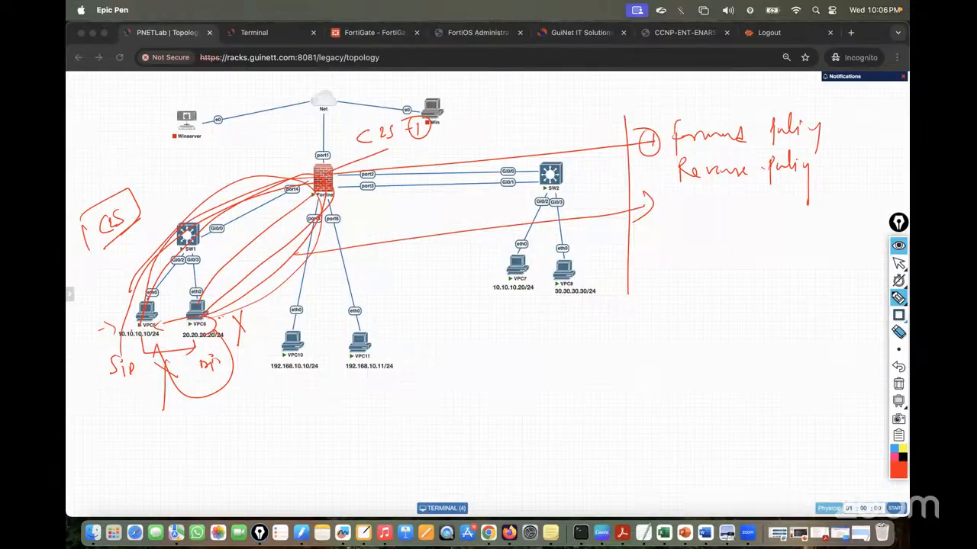
click(899, 384)
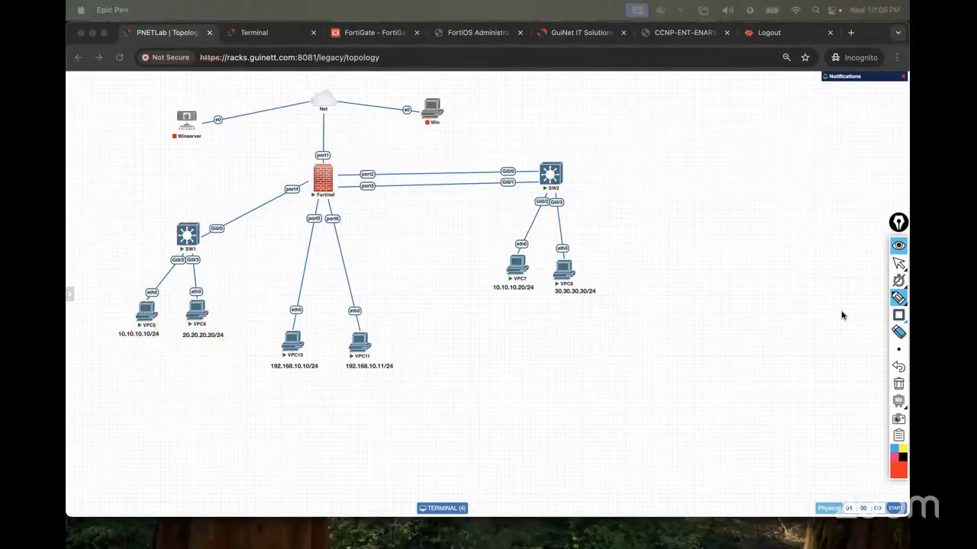
Restore the cleared traffic sketch with undo, then erase it again
click(899, 263)
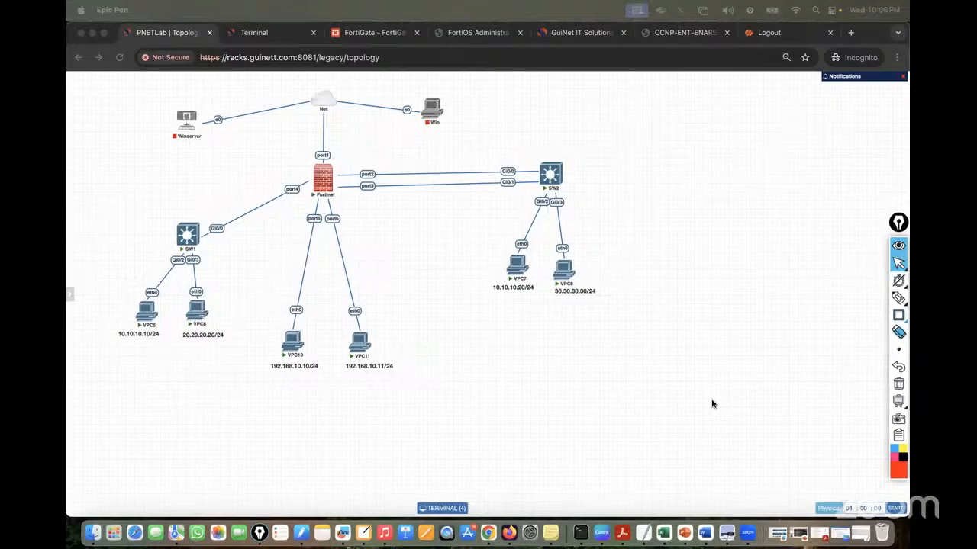
key(super+z)
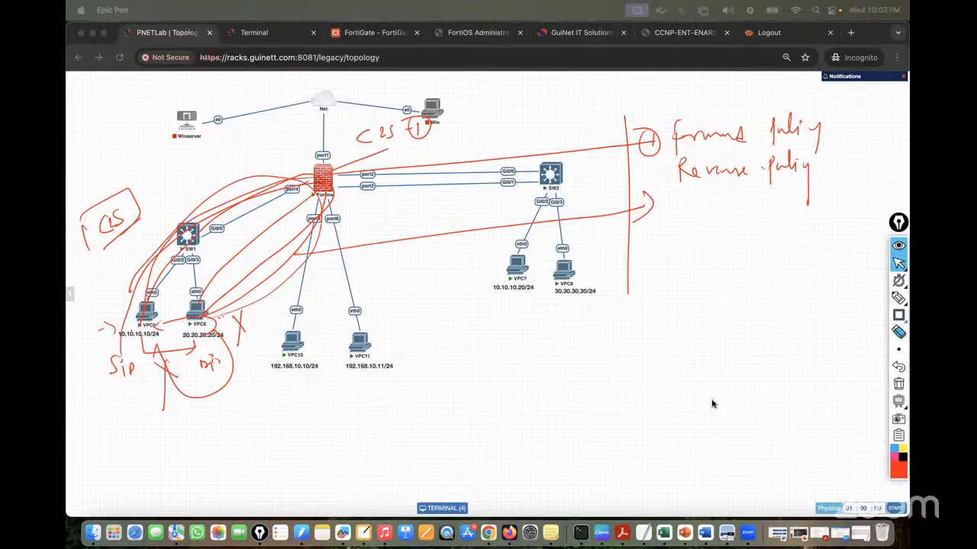
click(899, 384)
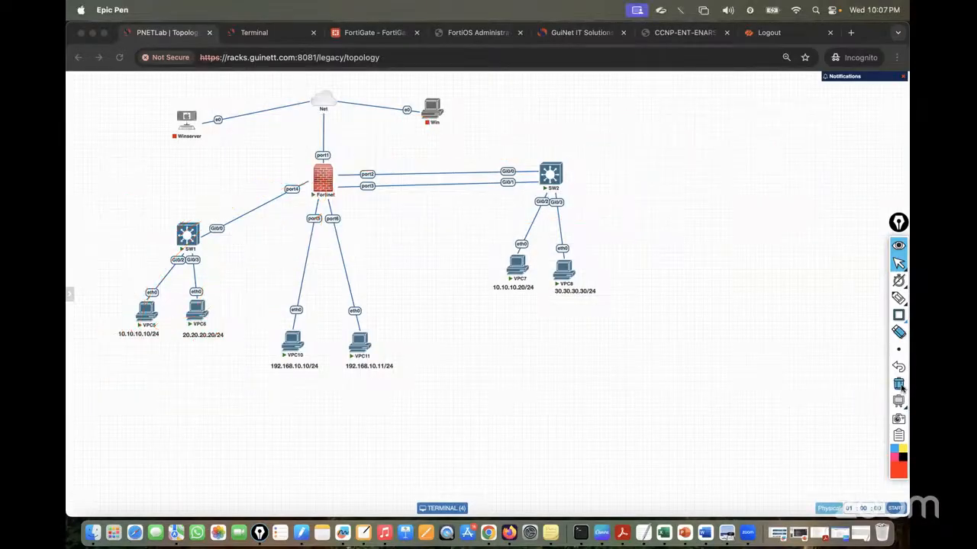
click(349, 33)
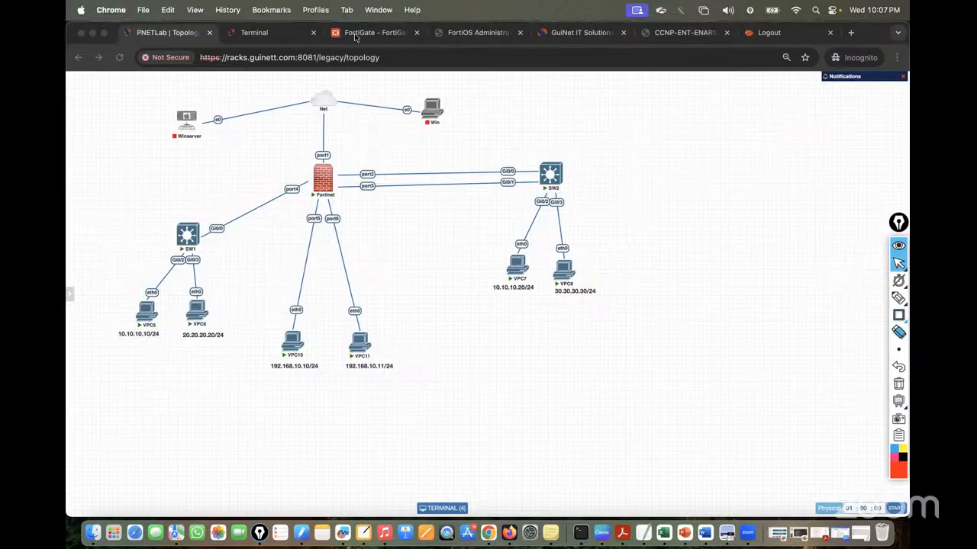
Route the new policy from incoming VLAN10 to outgoing VLAN20 and open the Source address list
click(336, 157)
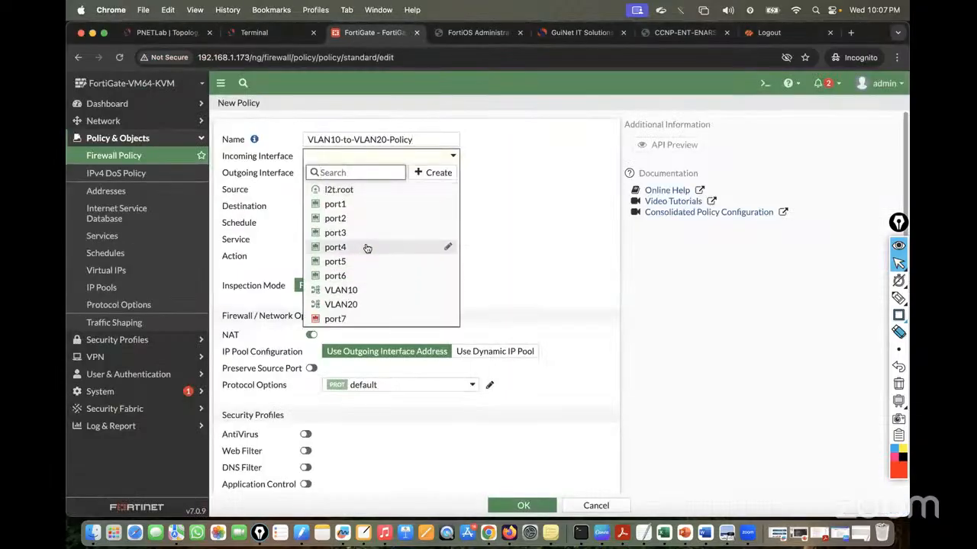
click(339, 291)
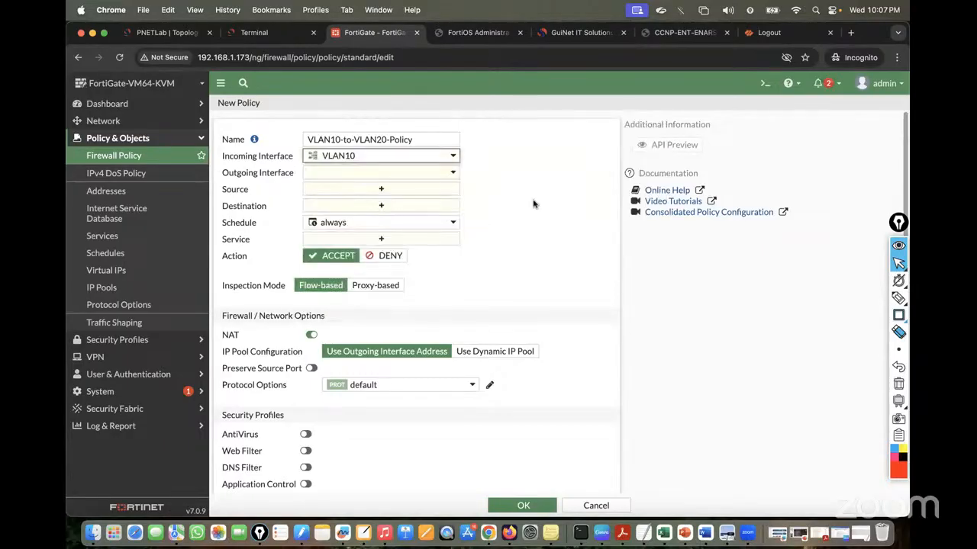
click(367, 174)
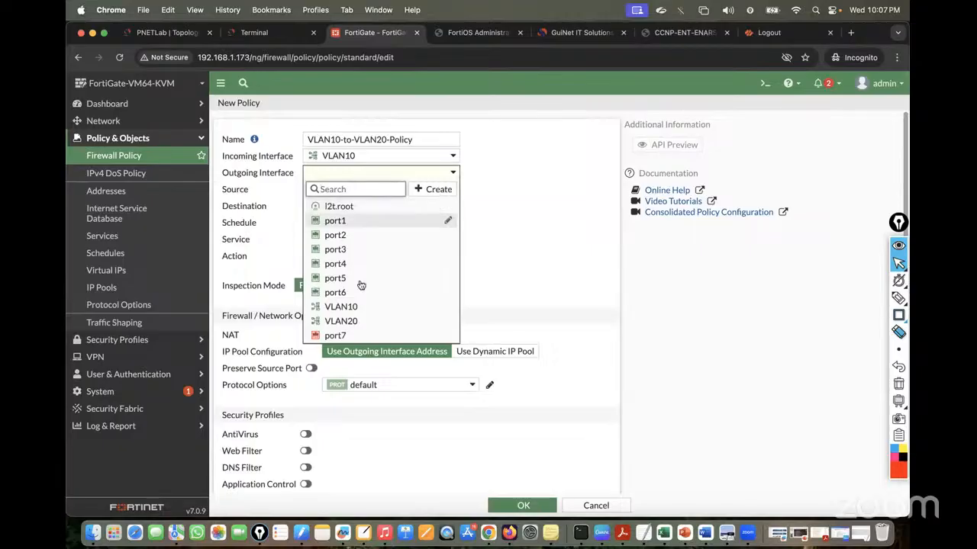
click(341, 321)
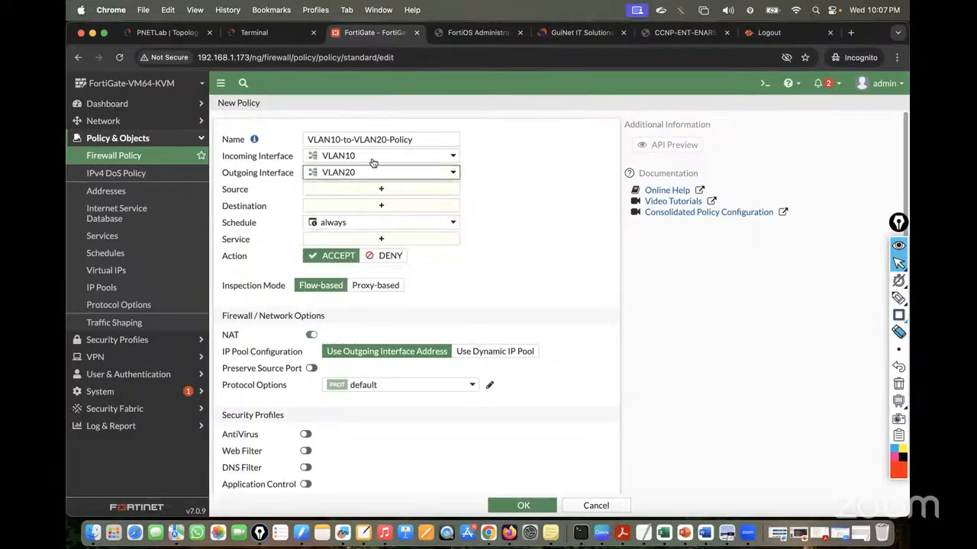
click(155, 35)
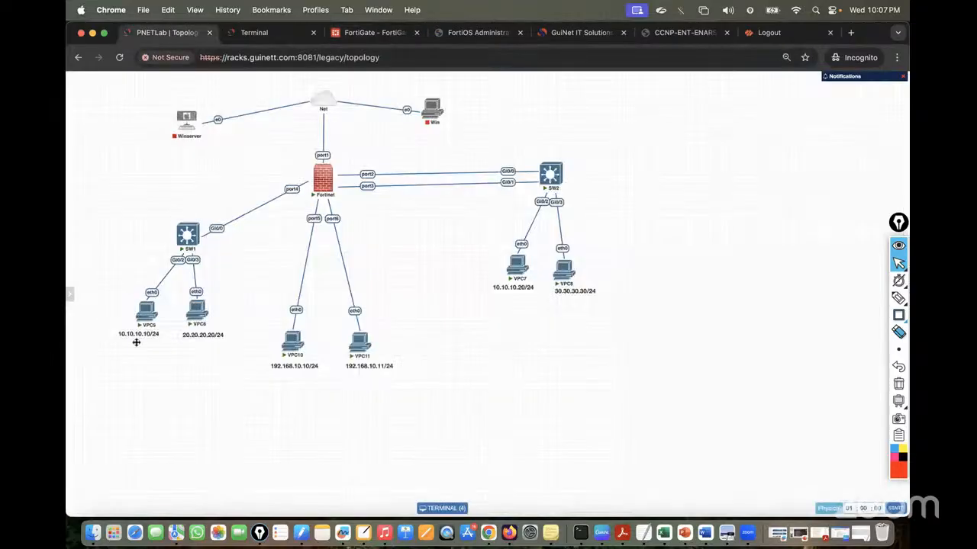
click(363, 34)
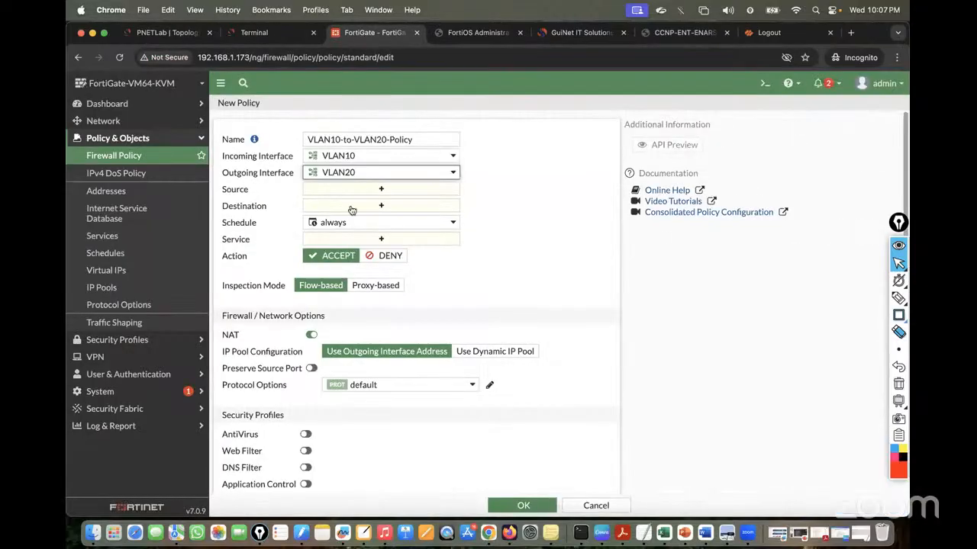
click(379, 189)
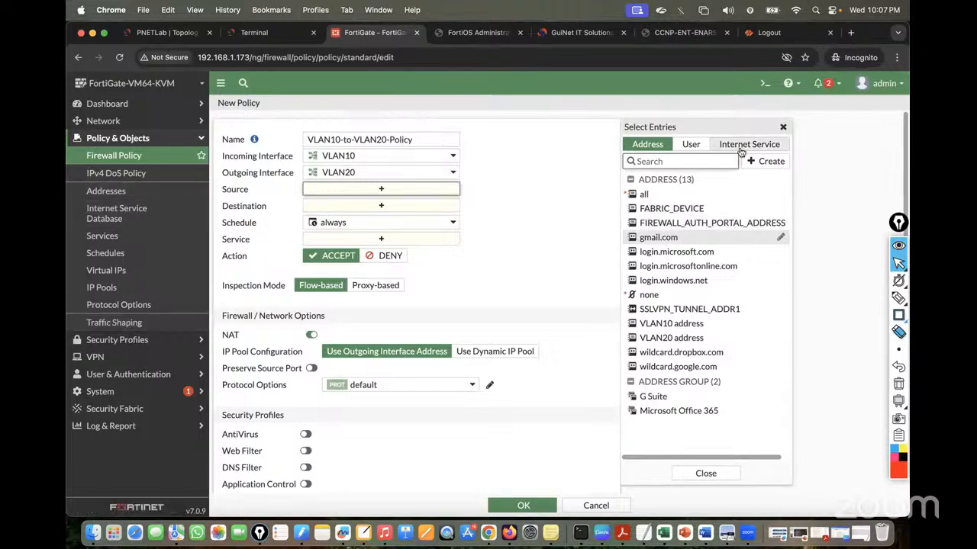
Create a new address object VLAN10_Subnet with subnet 10.10.10.0/24
click(771, 162)
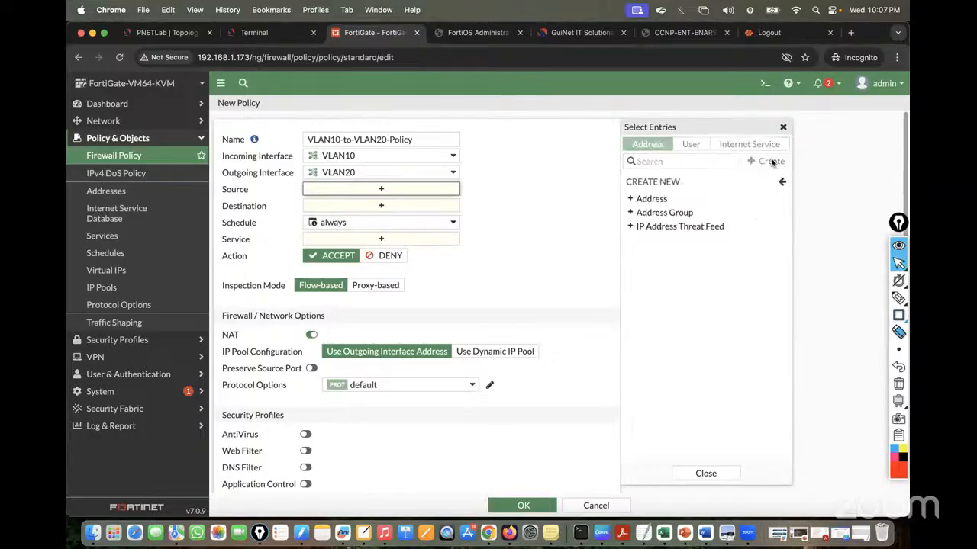
click(647, 200)
click(483, 132)
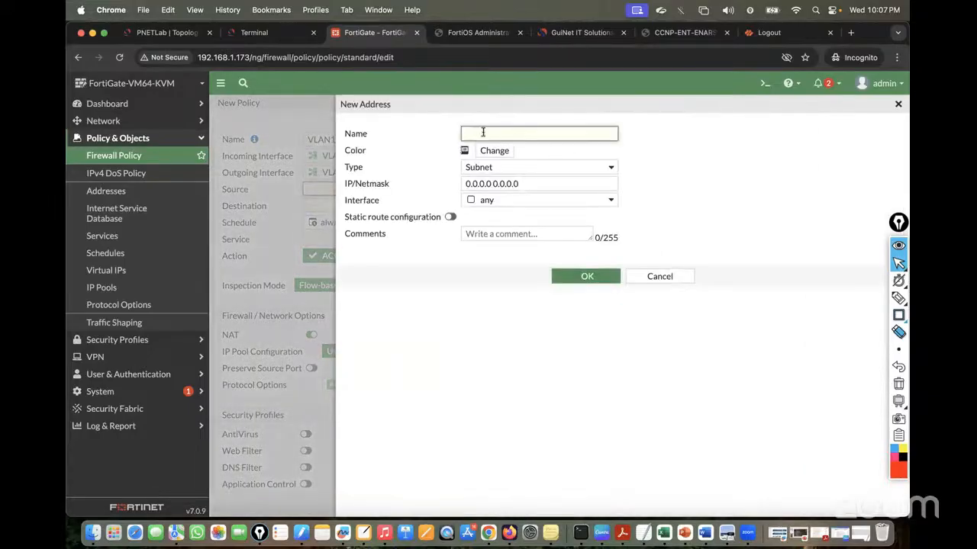
text(VLAN10_Subnet)
drag(523, 183, 404, 185)
text(10.10.10.0/24)
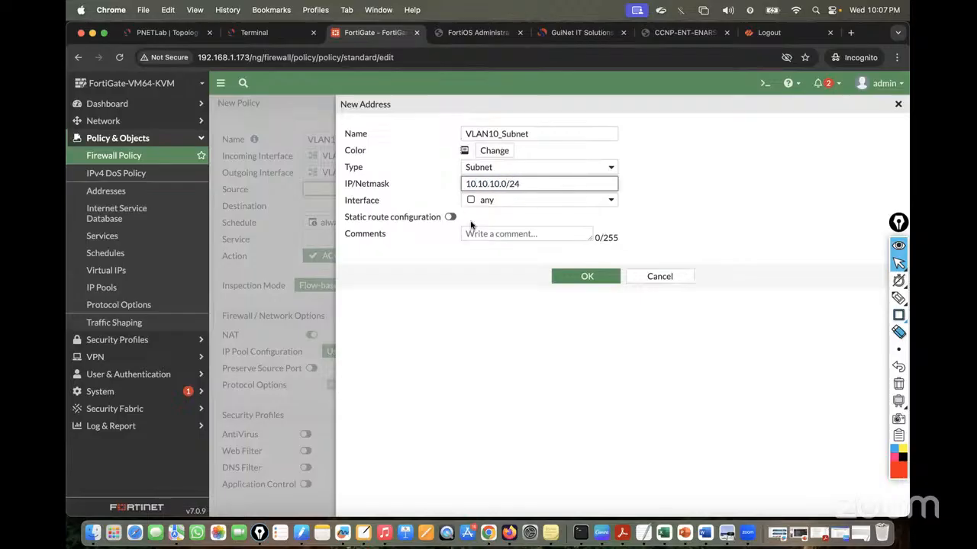
click(464, 303)
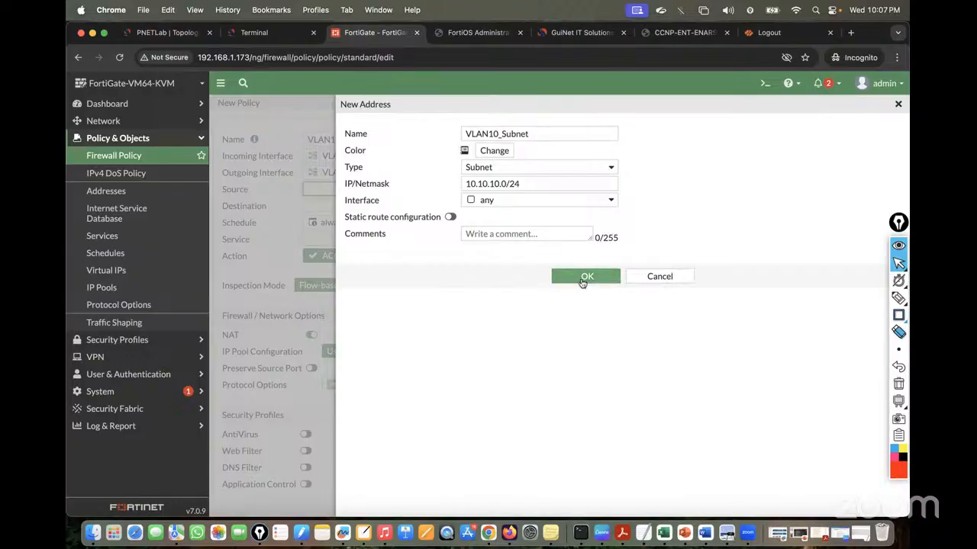
click(584, 279)
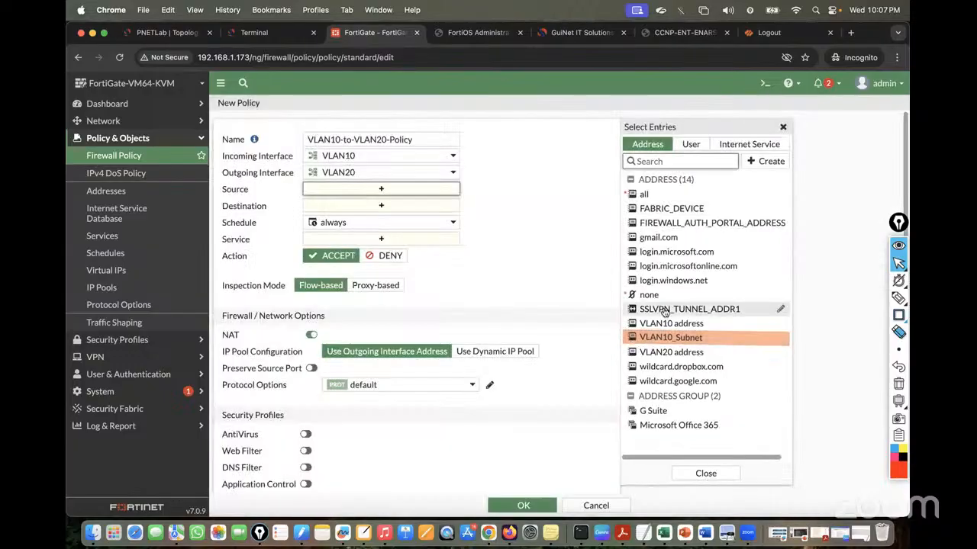
Set the policy source to VLAN10_Subnet and the destination to VLAN20 address
click(670, 340)
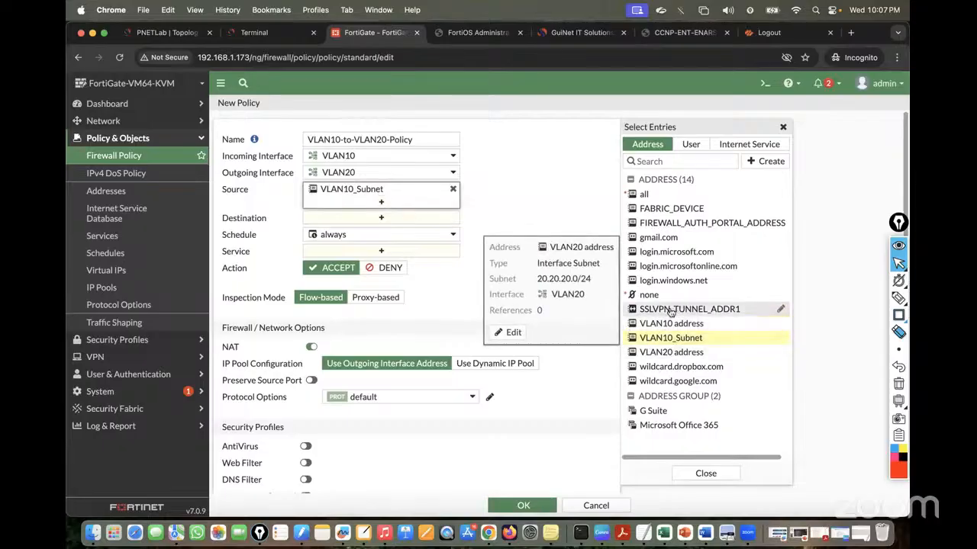
mouse_move(679, 329)
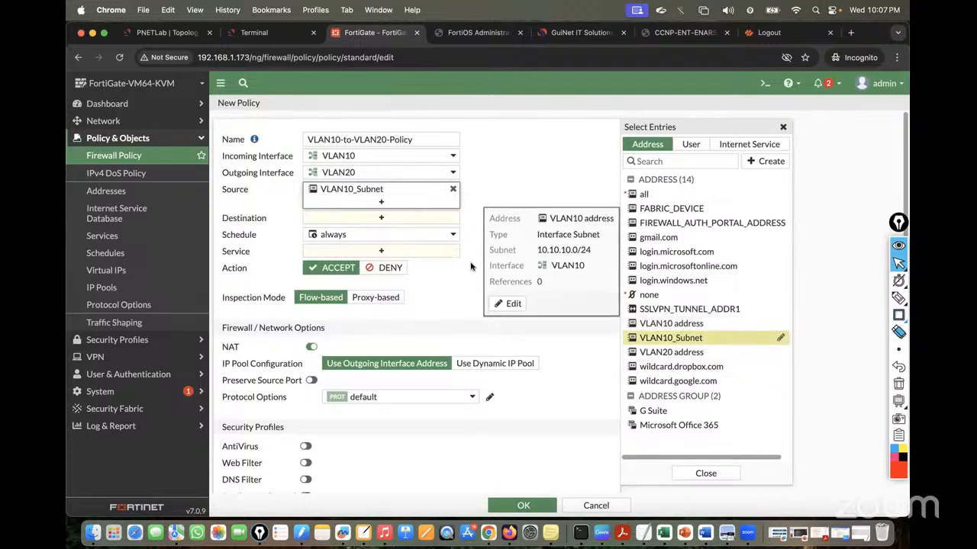
click(671, 352)
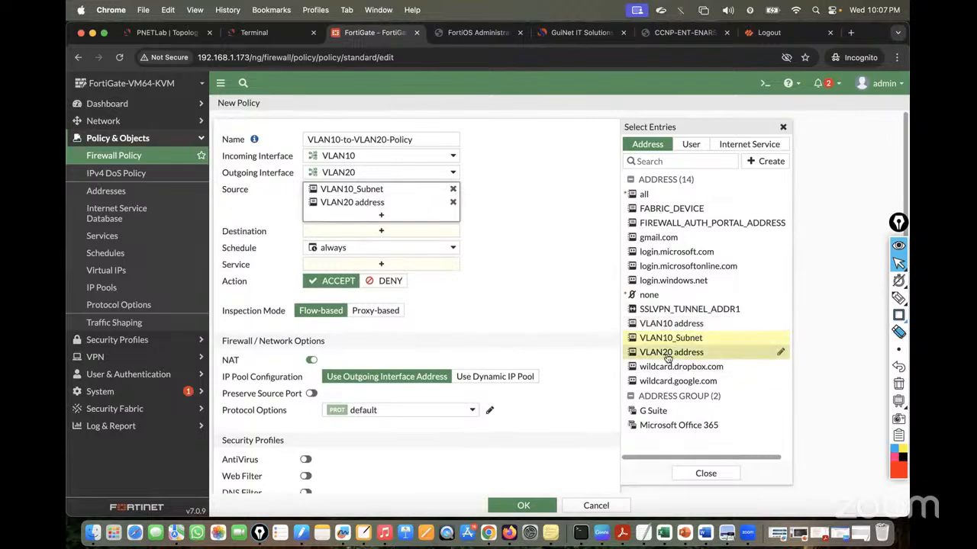
click(453, 202)
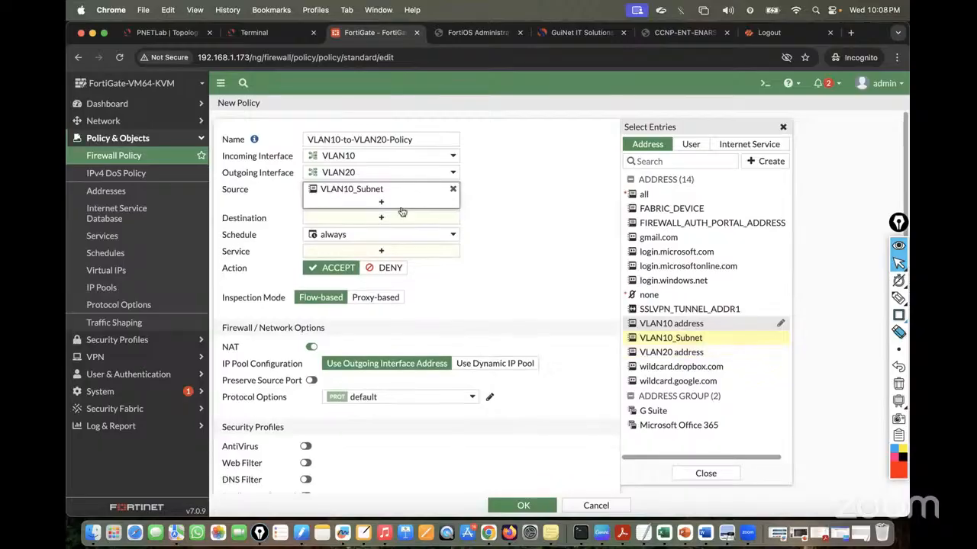
click(391, 219)
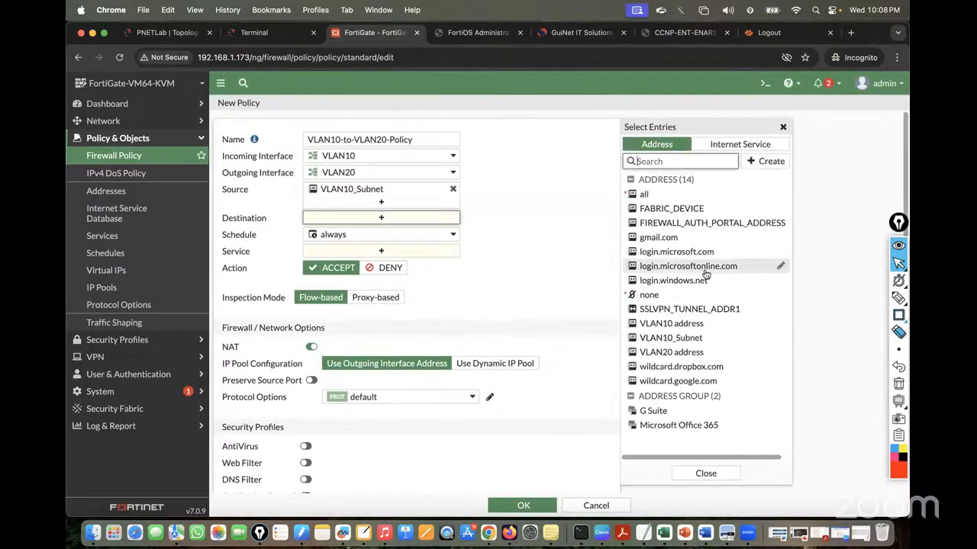
click(673, 351)
click(520, 298)
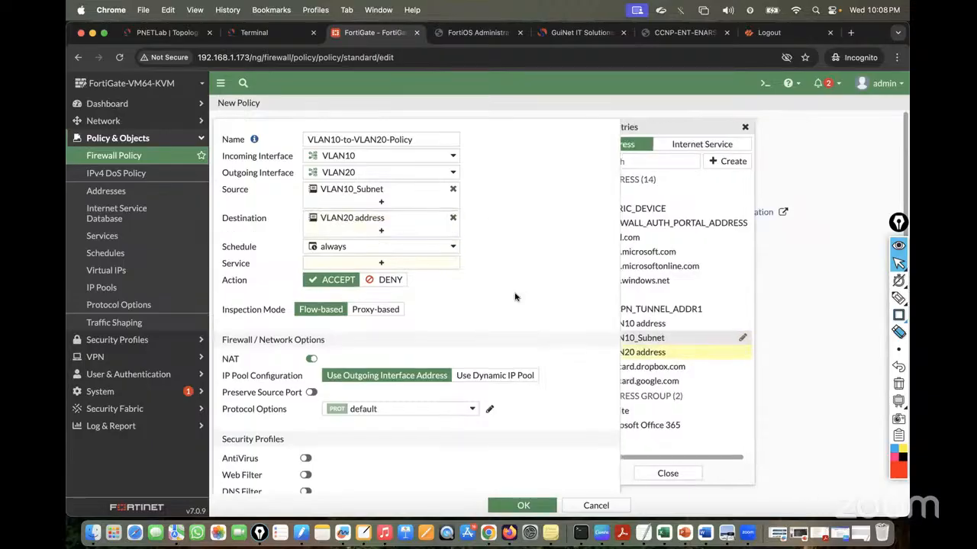
Set the policy service to ALL
click(378, 264)
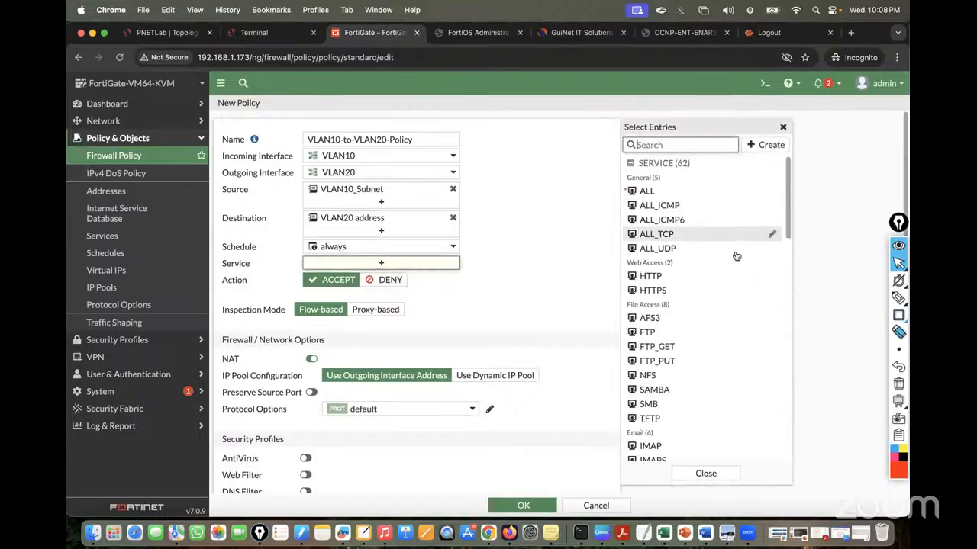
click(662, 191)
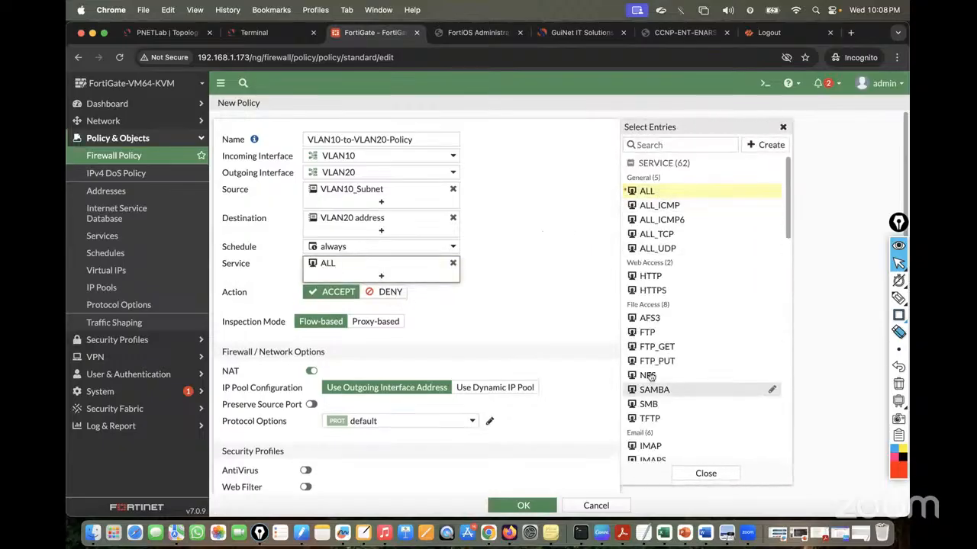
click(545, 295)
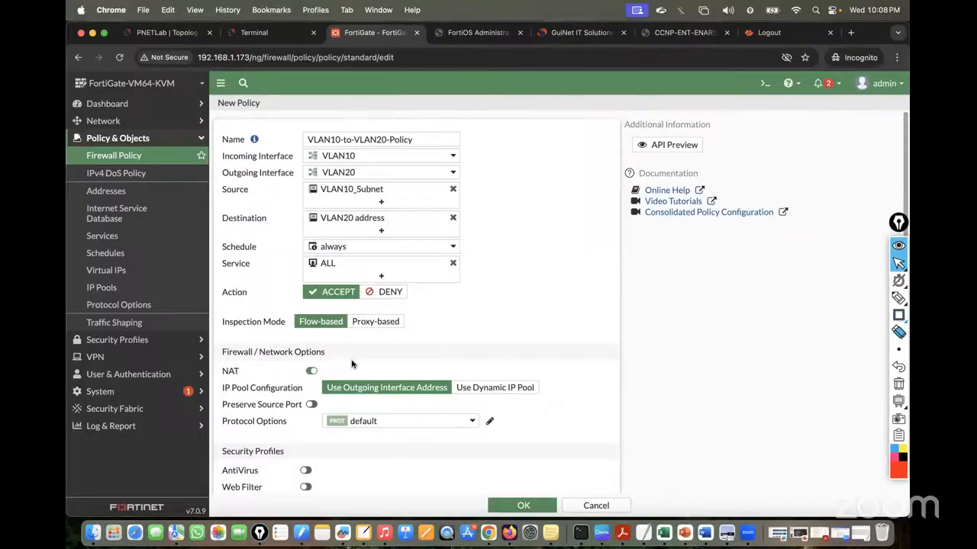
scroll(347, 362, down, 1)
Turn NAT off, log all sessions, and save VLAN10-to-VLAN20-Policy
click(311, 317)
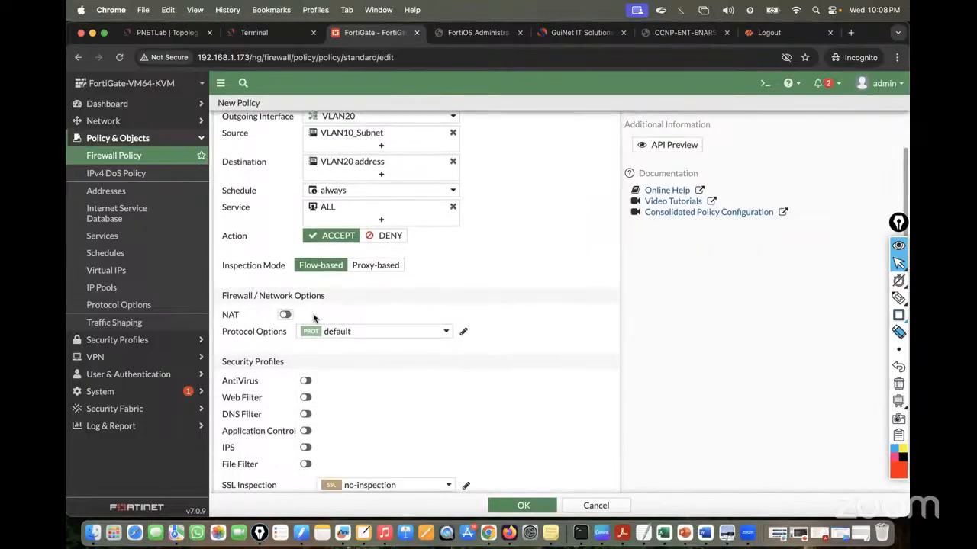
scroll(408, 295, down, 1)
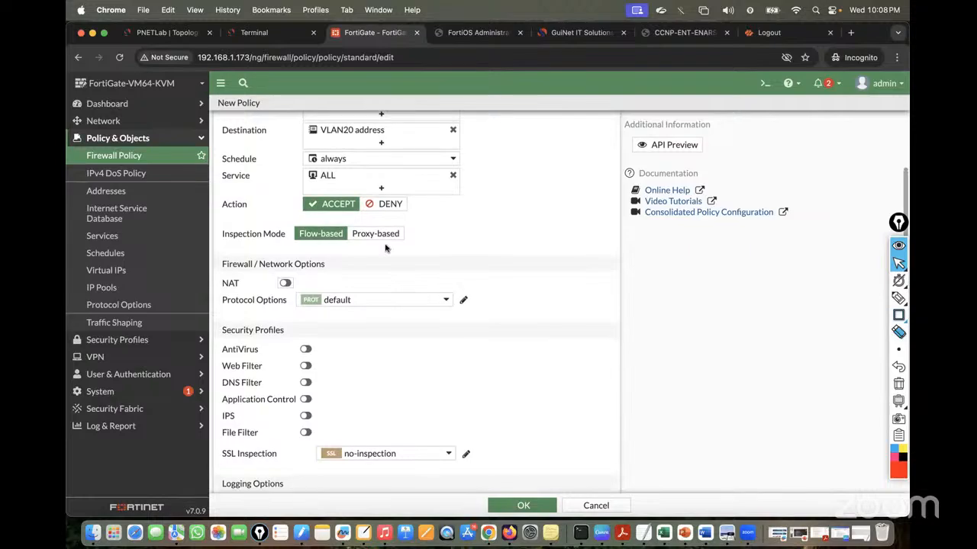
scroll(401, 234, down, 1)
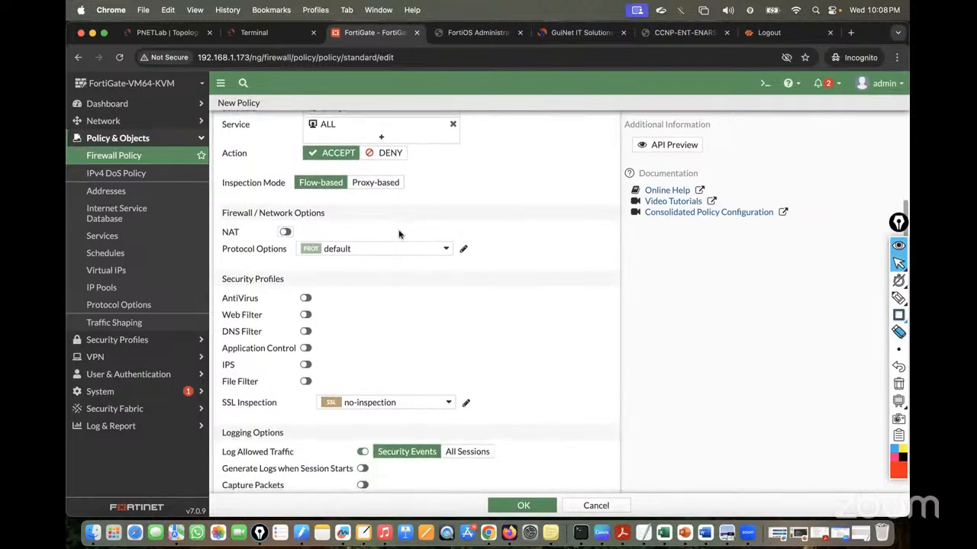
scroll(400, 235, down, 2)
click(471, 370)
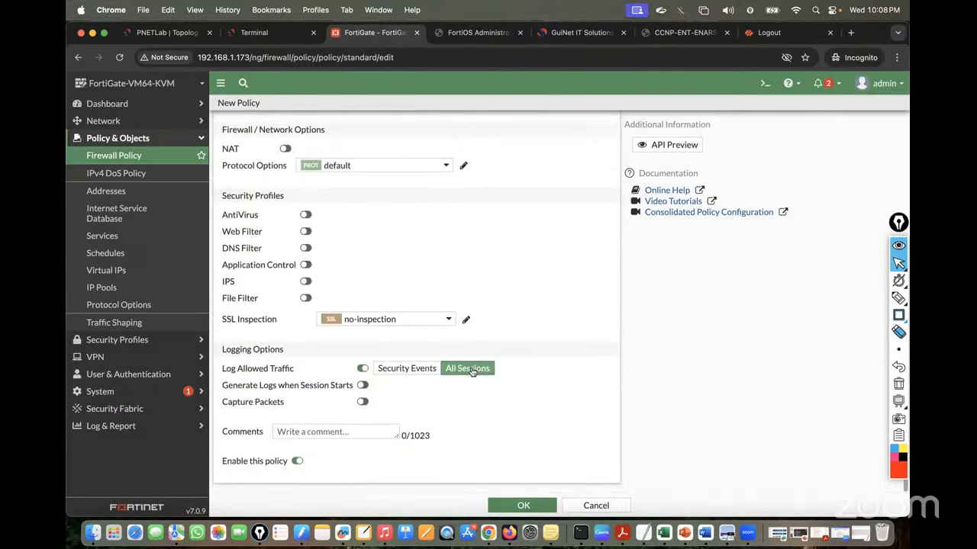
click(522, 506)
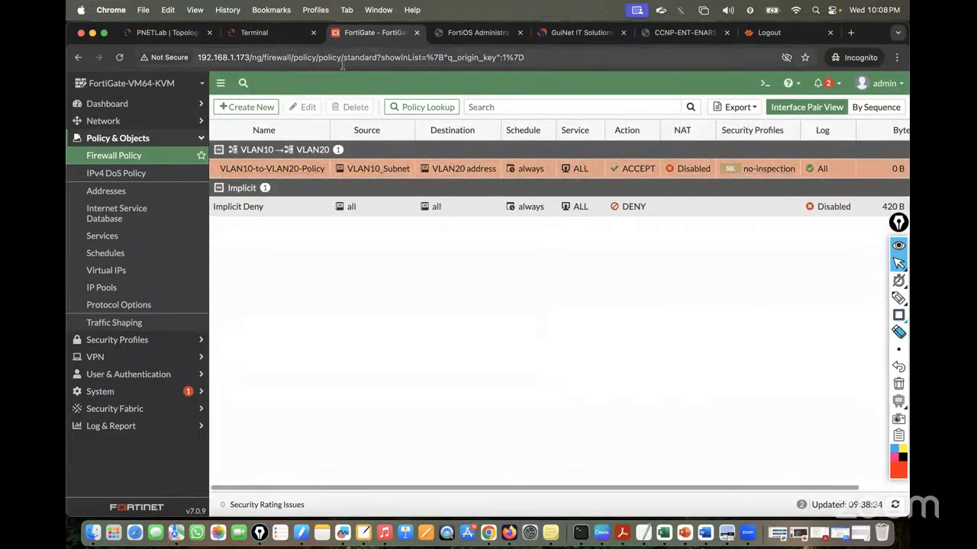
Rerun ping 20.20.20.20 on VPC5 to confirm it now gets replies
click(272, 35)
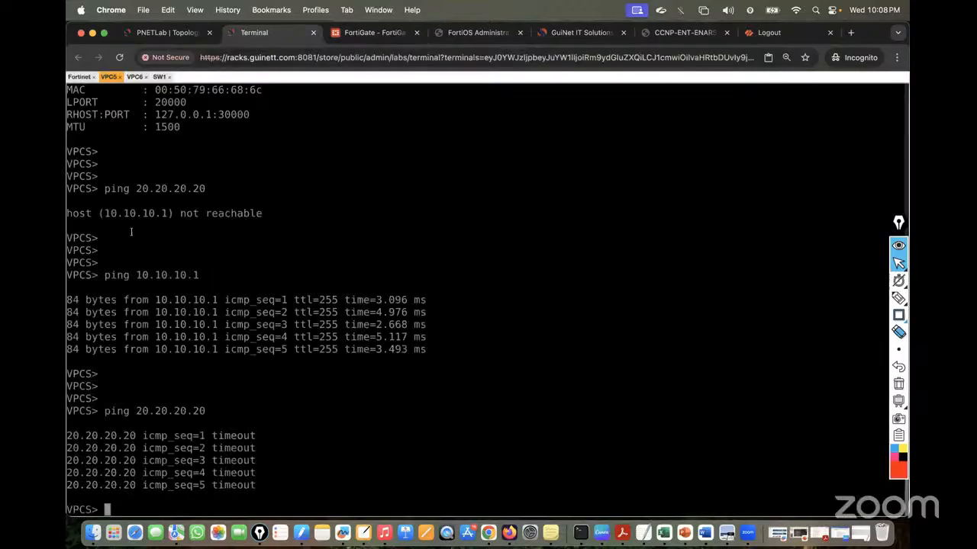
key(Up)
key(Return)
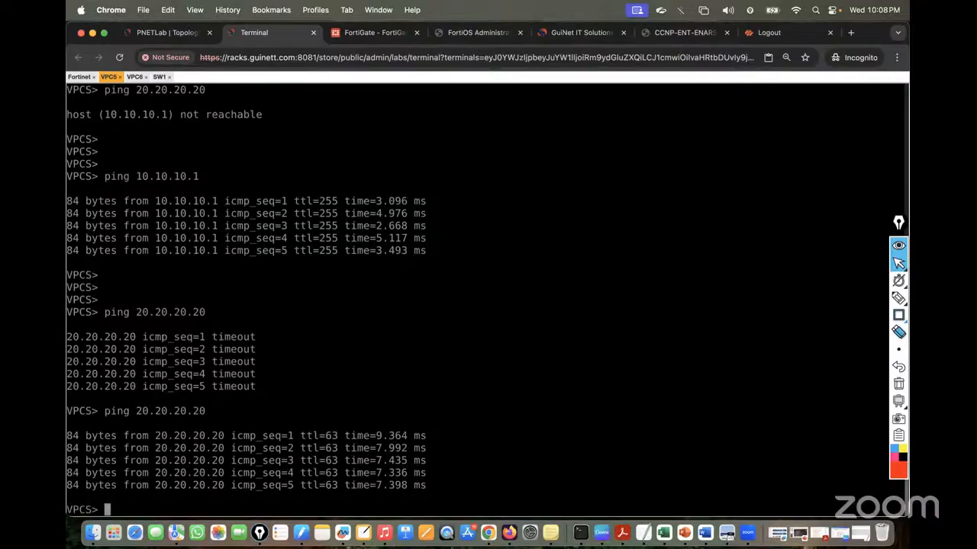
On VPC6, ping 10.10.10.10, which times out
click(138, 78)
key(Up)
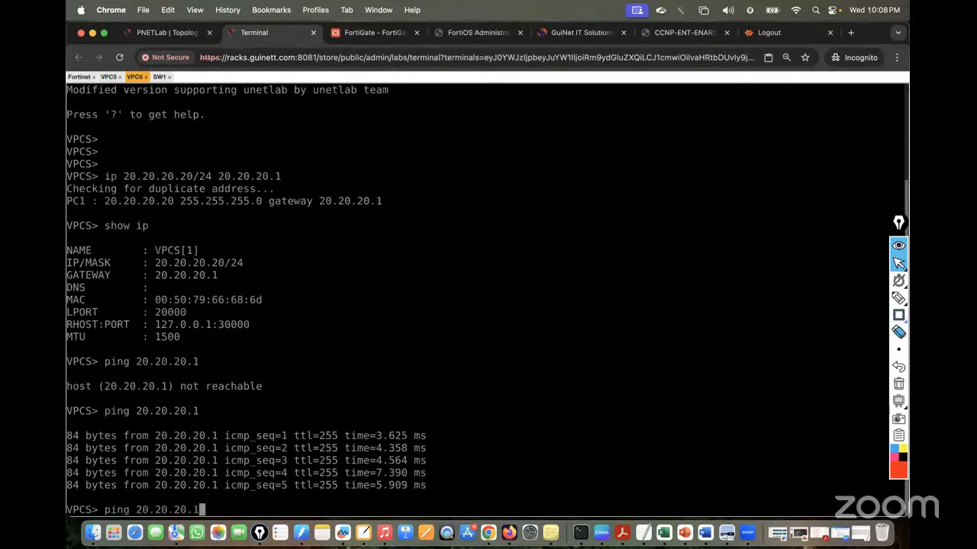
key(Up)
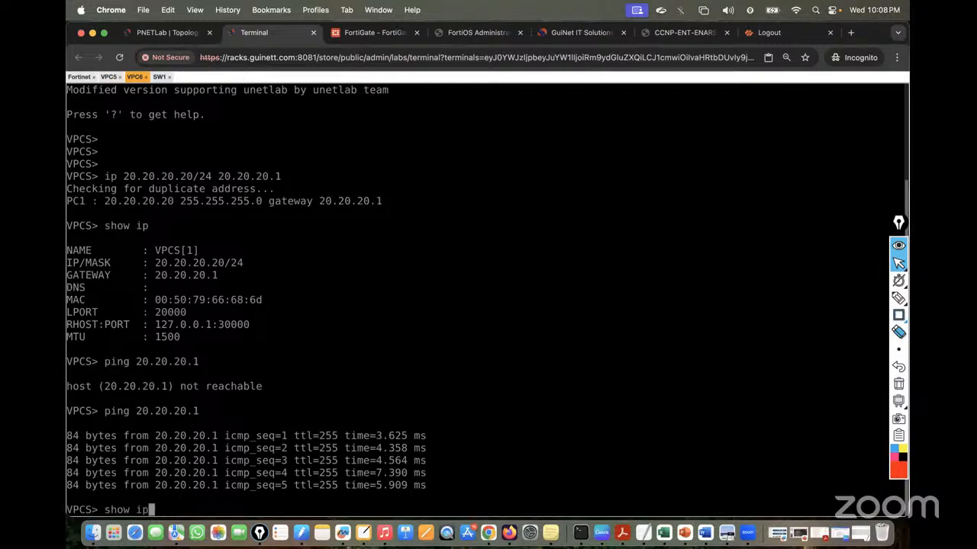
key(Down)
key(BackSpace)
key(BackSpace)
key(BackSpace)
key(BackSpace)
key(BackSpace)
key(BackSpace)
key(BackSpace)
key(BackSpace)
key(BackSpace)
key(BackSpace)
key(BackSpace)
text(10.10.10.10)
key(Return)
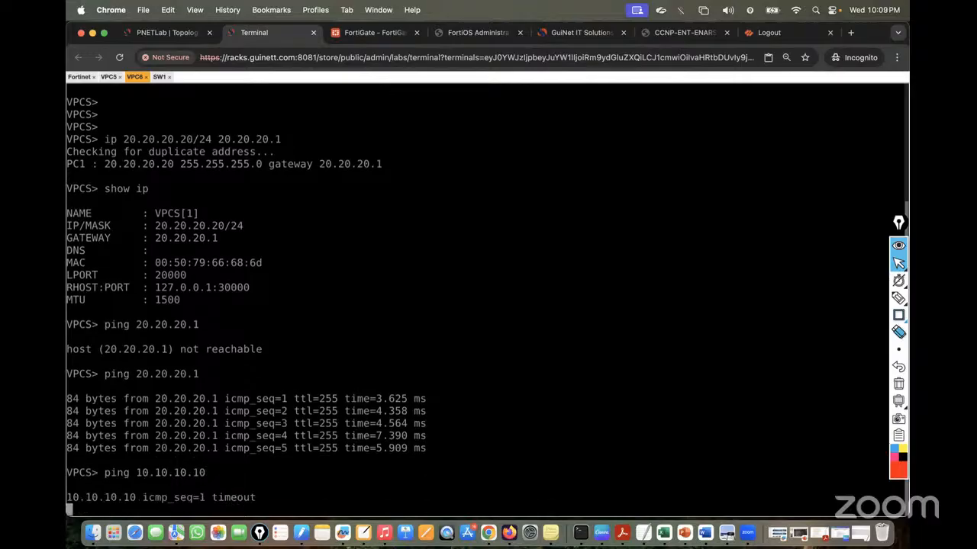
click(362, 40)
Start a new firewall policy named VLAN20-to-VLAN10-Policy
click(250, 107)
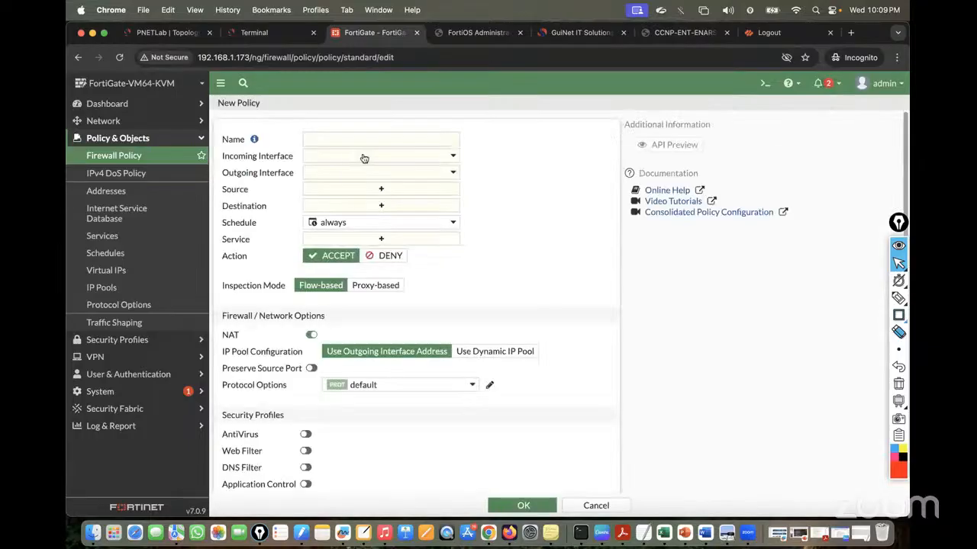
click(341, 138)
text(VLAN)
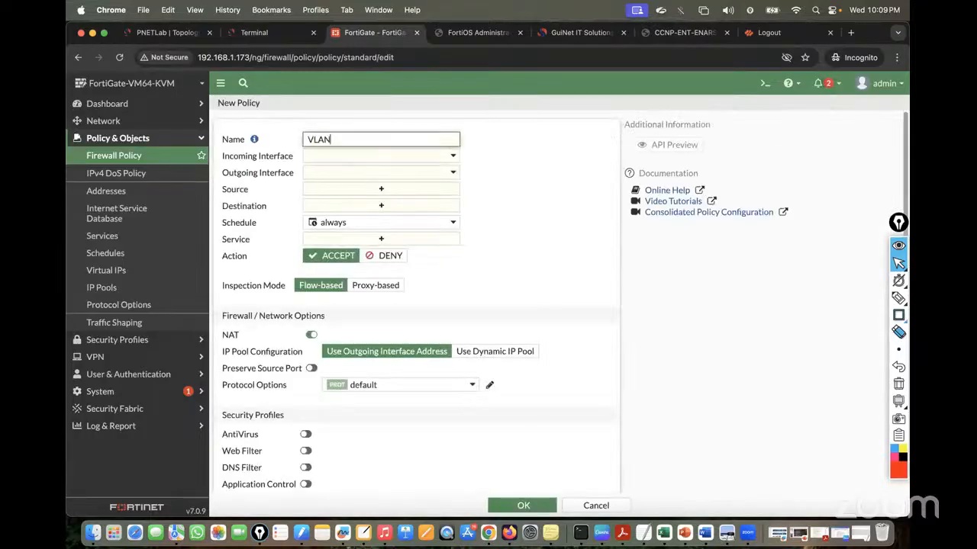
click(157, 34)
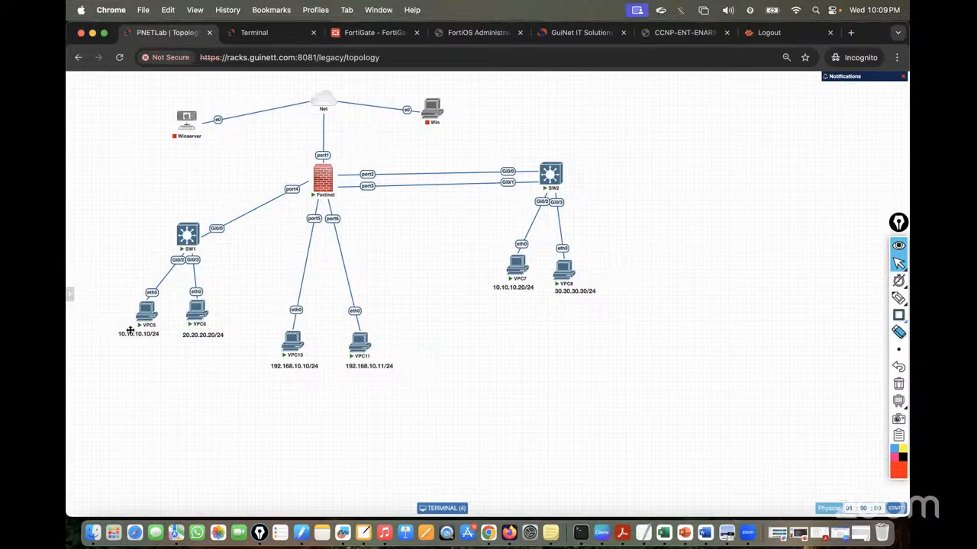
key(super+3)
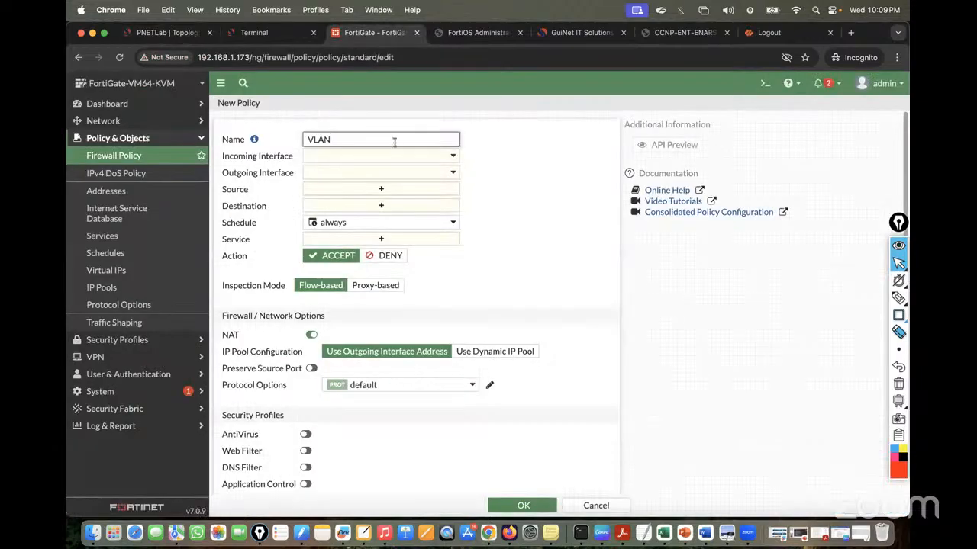
text(20-to-VLAN10-Policy)
Set interfaces VLAN20 to VLAN10, source VLAN20 address, destination VLAN10_Subnet, service ALL
click(439, 158)
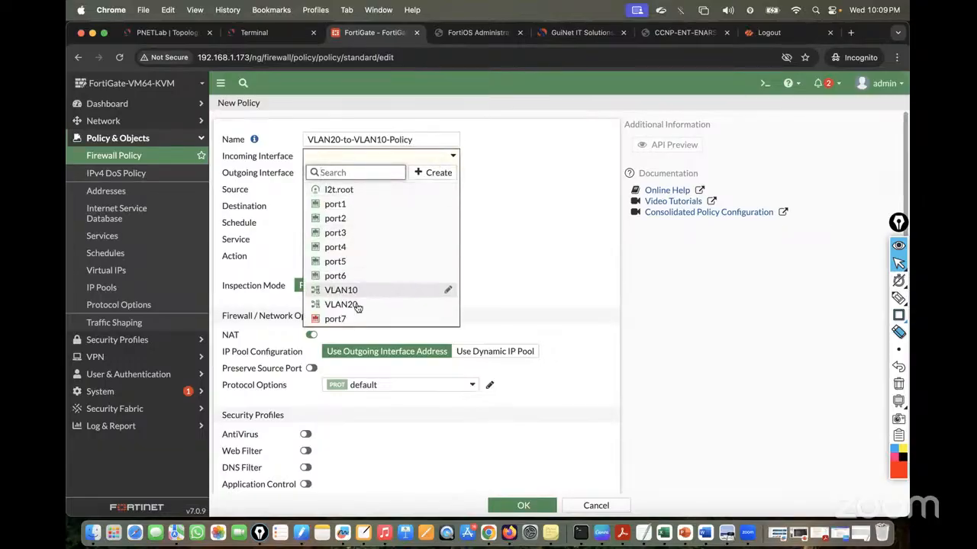
click(352, 307)
click(359, 174)
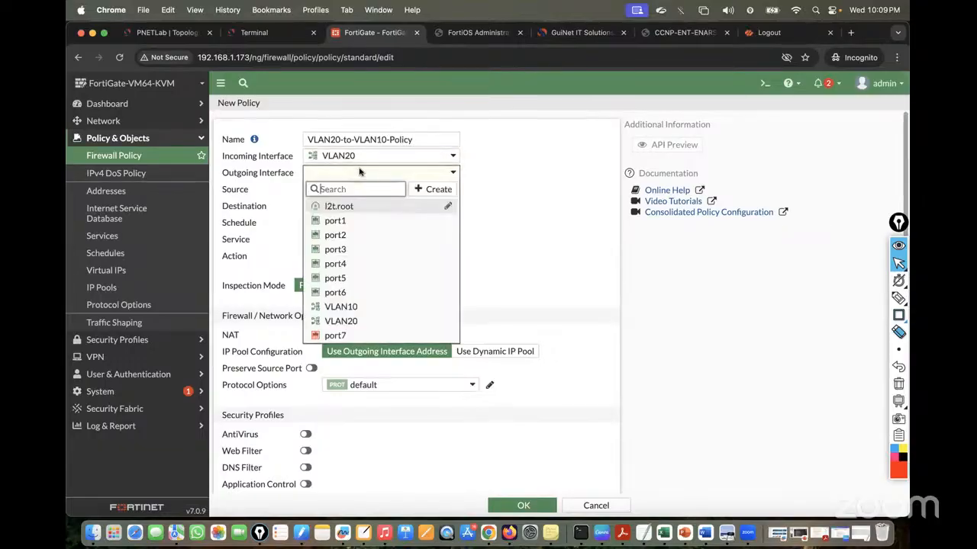
click(354, 306)
click(410, 191)
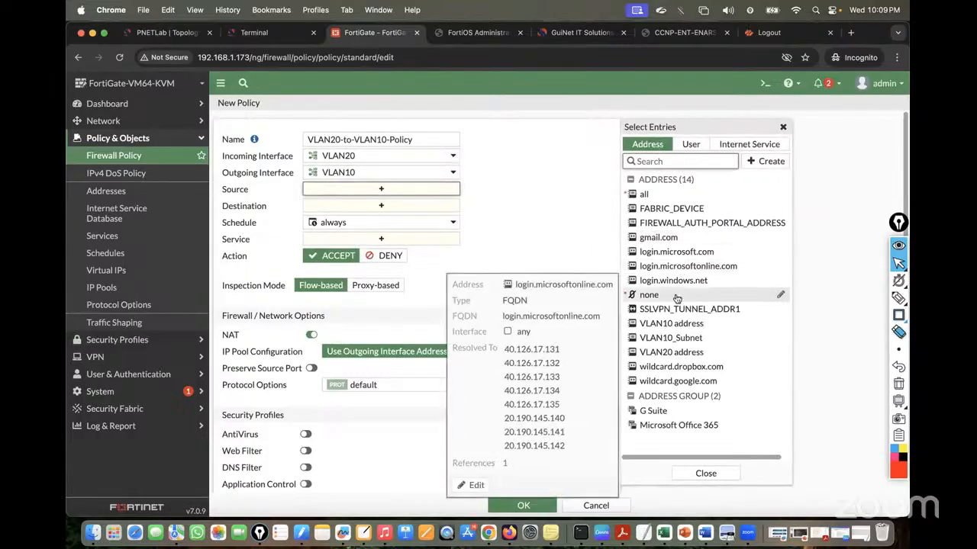
click(671, 351)
click(395, 218)
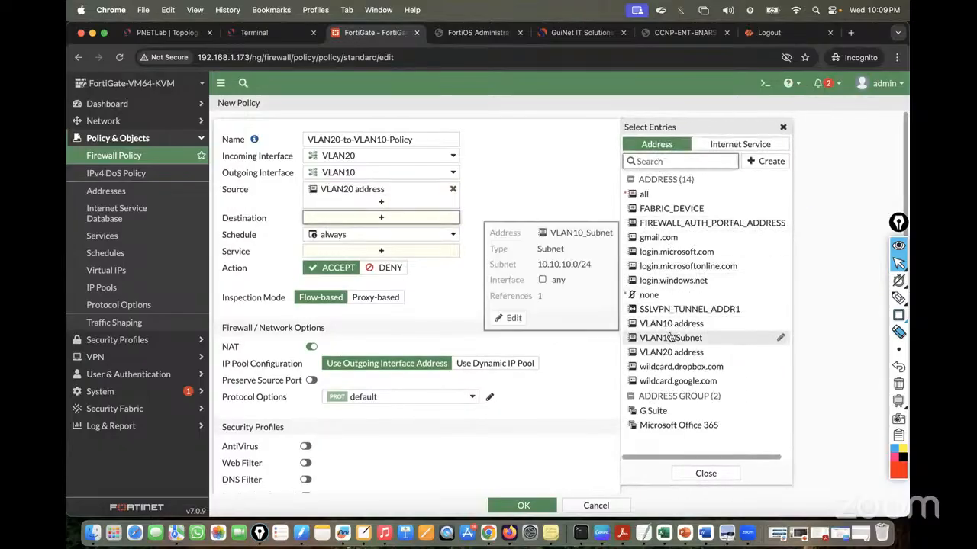
click(671, 337)
click(412, 263)
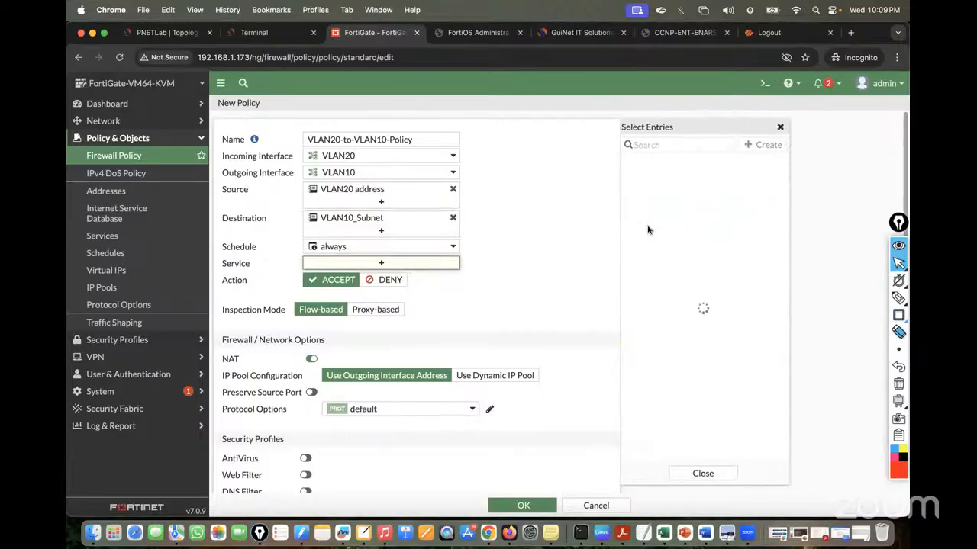
click(647, 195)
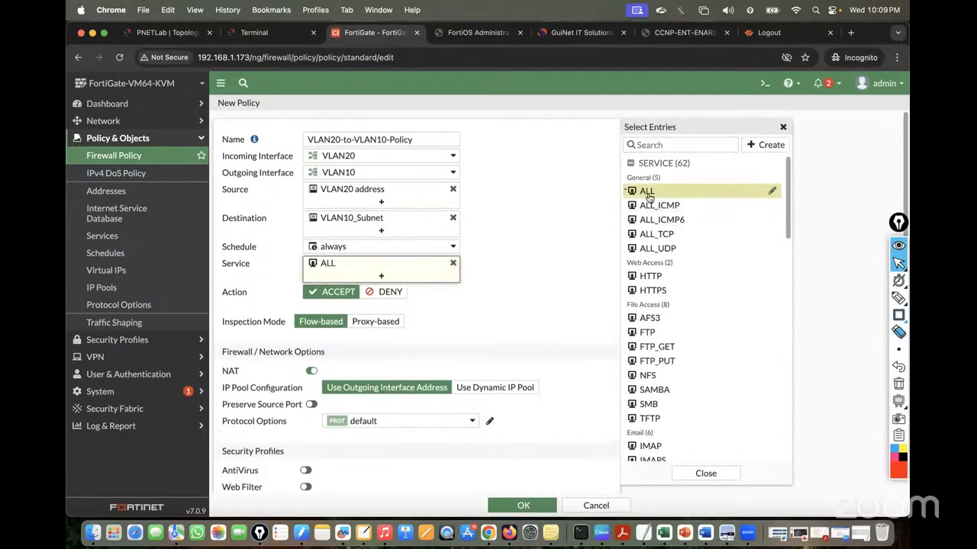
Disable NAT, log all sessions, and save the VLAN20-to-VLAN10 policy
click(311, 370)
scroll(499, 336, down, 5)
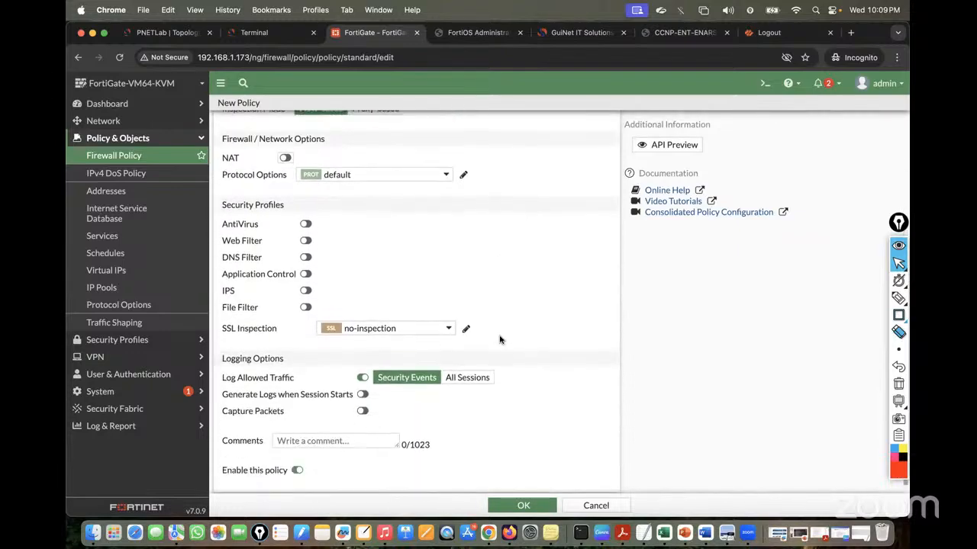
click(467, 368)
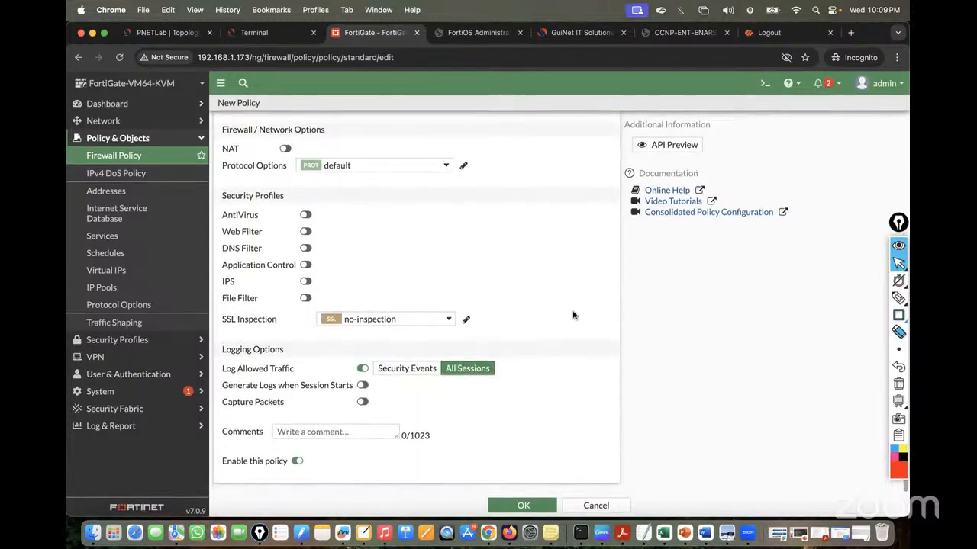
scroll(573, 316, up, 3)
scroll(561, 353, down, 3)
click(522, 506)
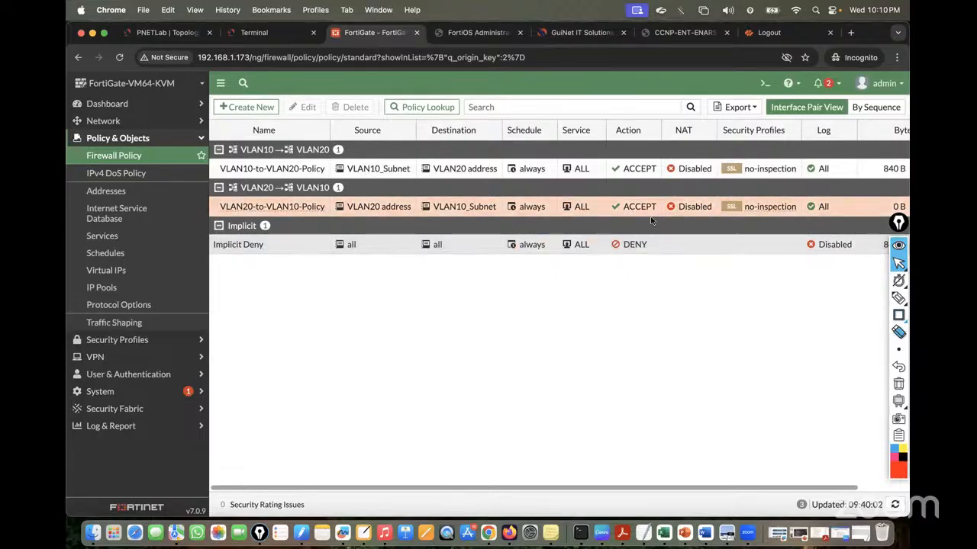
Rerun ping 10.10.10.10 on VPC6 and get replies with ttl=63
click(271, 34)
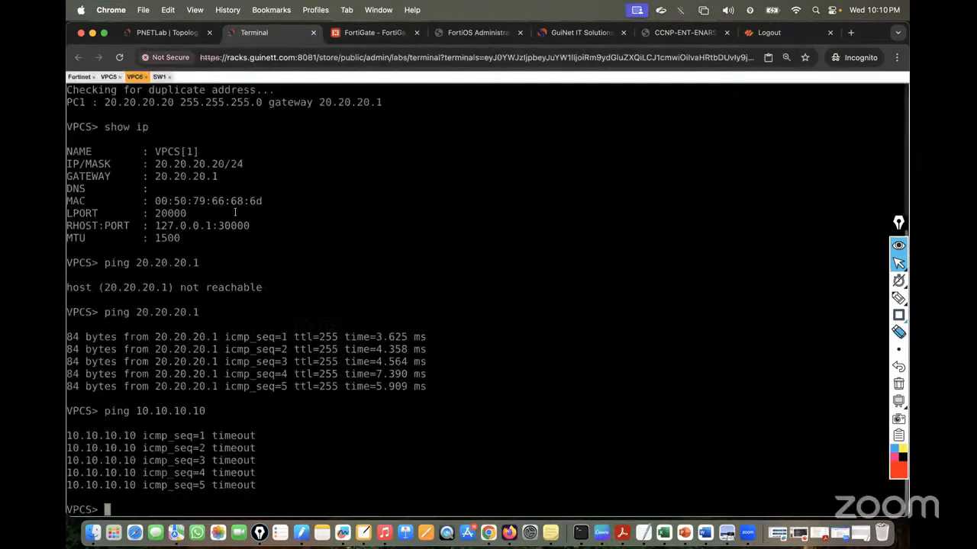
key(Return)
key(Return)
key(Return)
key(Up)
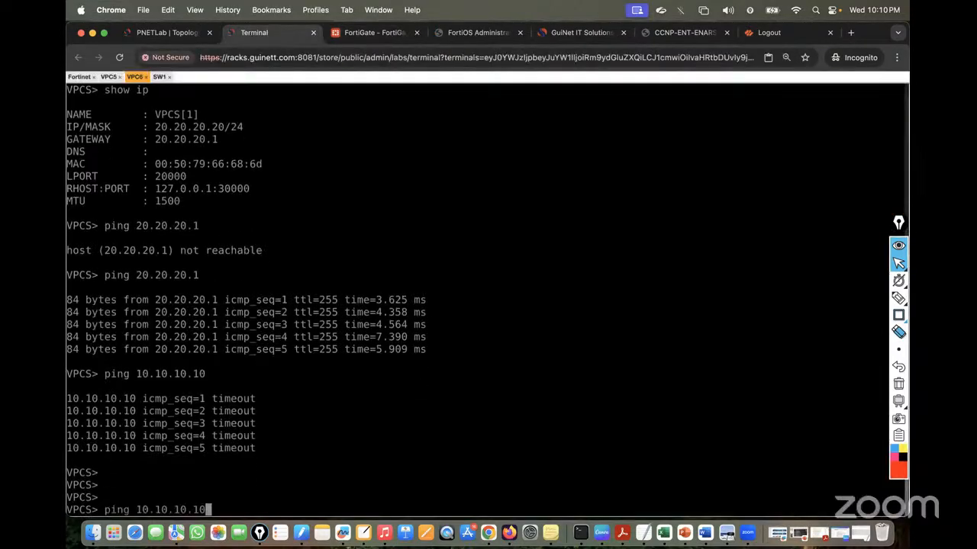
key(Return)
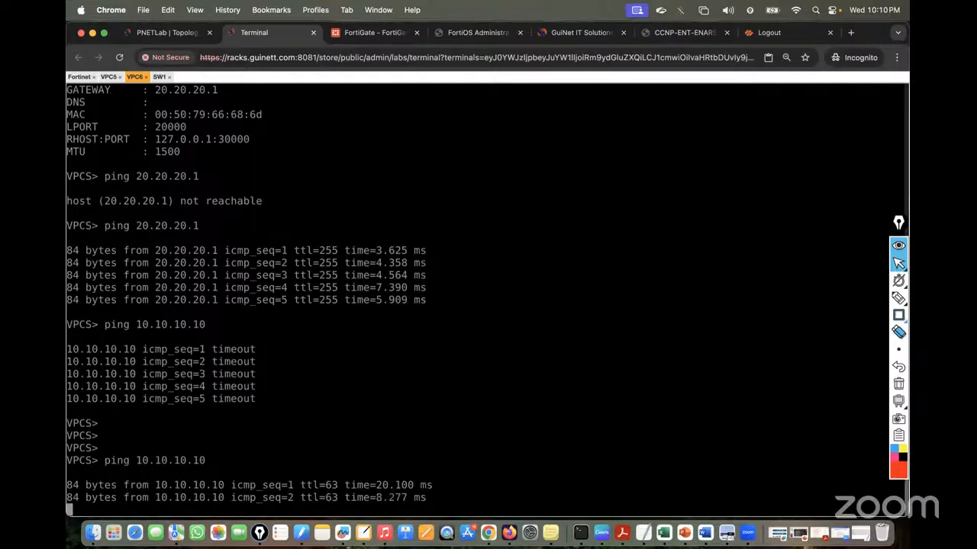
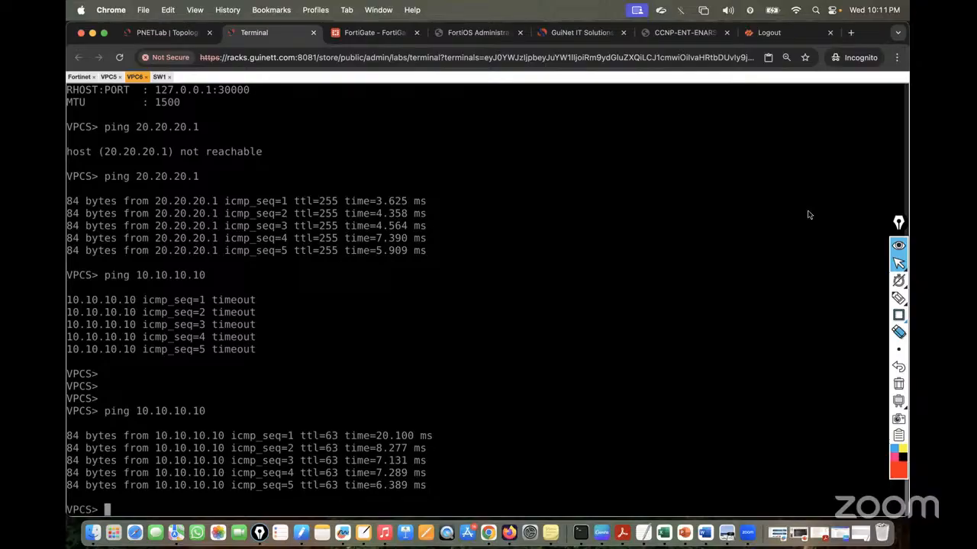
Return to the FortiGate firewall policy list with the VLAN10-to-VLAN20 and VLAN20-to-VLAN10 ACCEPT policies
click(374, 32)
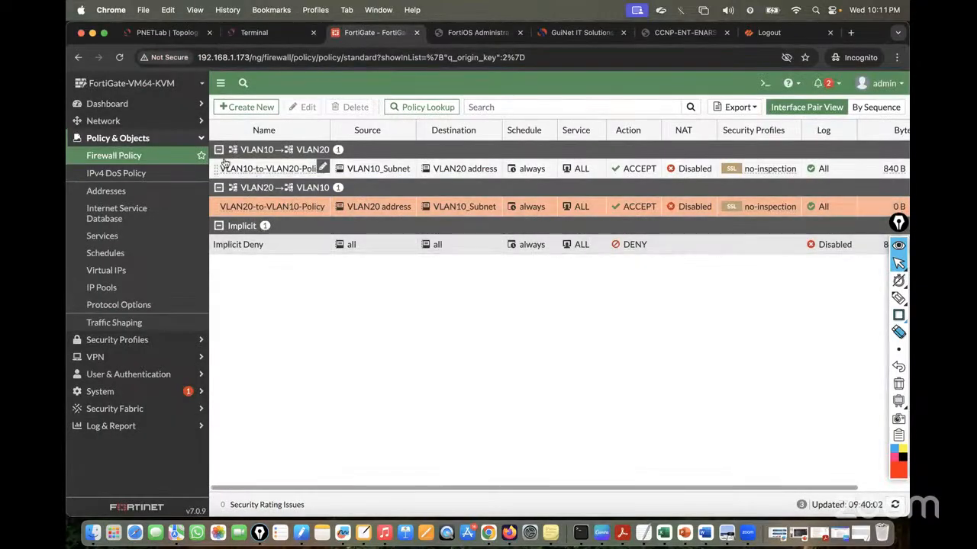
Collapse both VLAN policy groups and open the Implicit Deny policy to view it
click(218, 150)
click(218, 168)
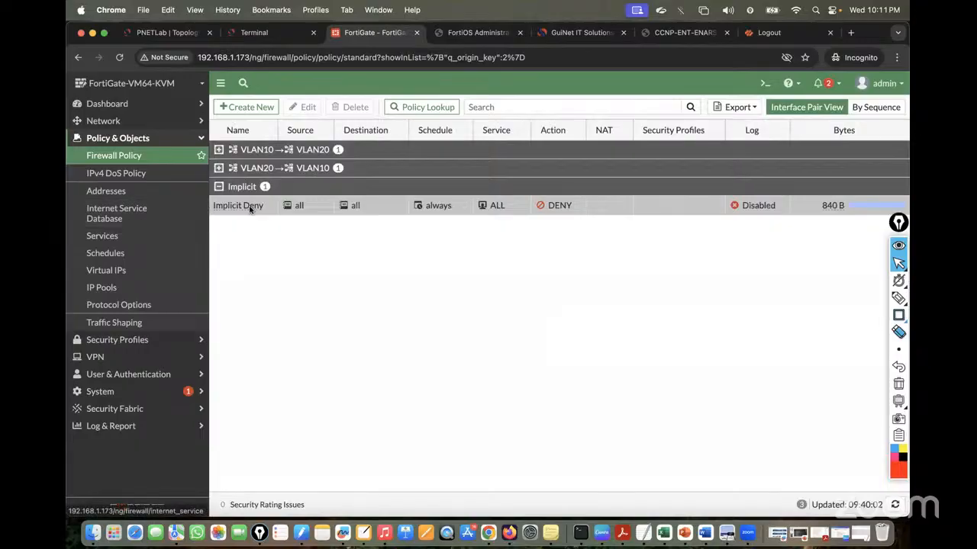
click(286, 205)
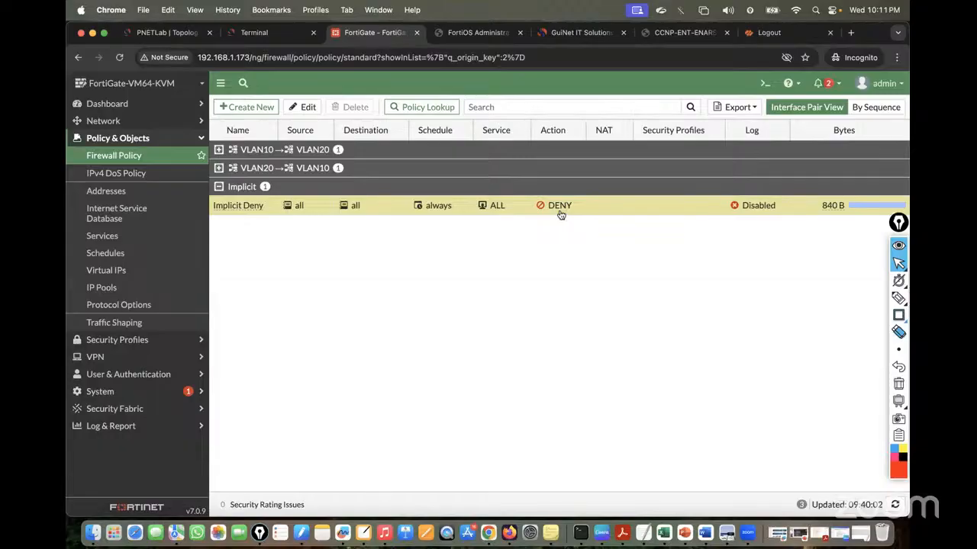
double_click(238, 205)
Review the rest of Implicit Deny's settings, then view the Forward Traffic log of the accepted pings
scroll(435, 276, down, 1)
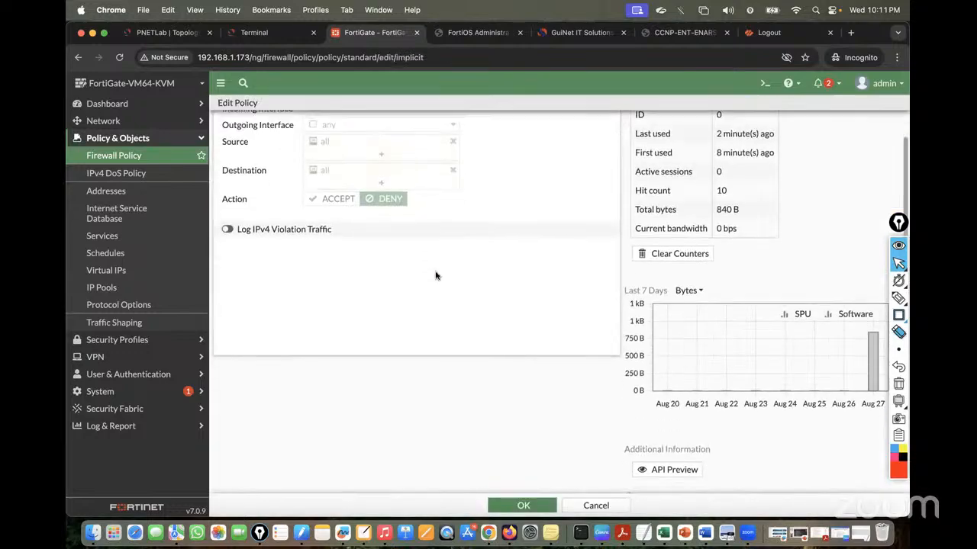
scroll(410, 275, down, 2)
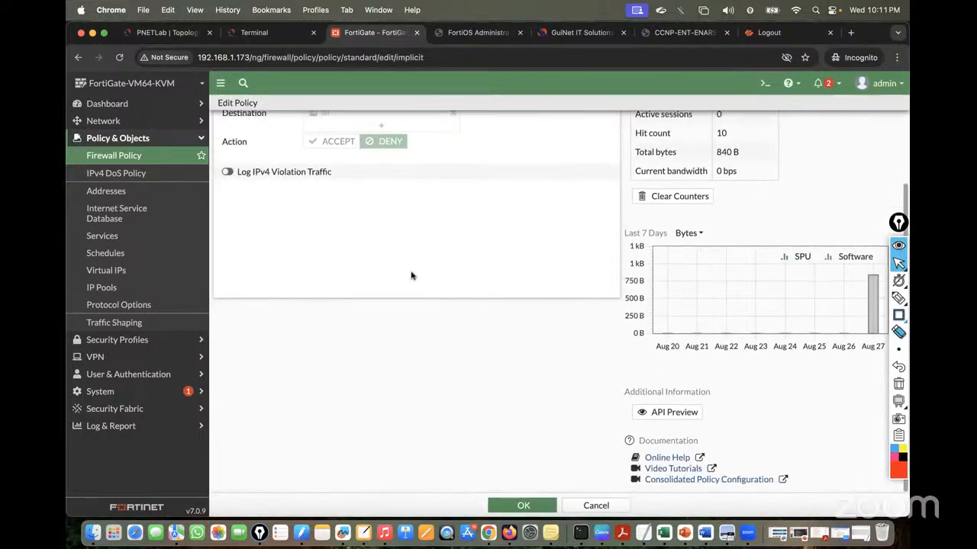
click(114, 426)
click(115, 259)
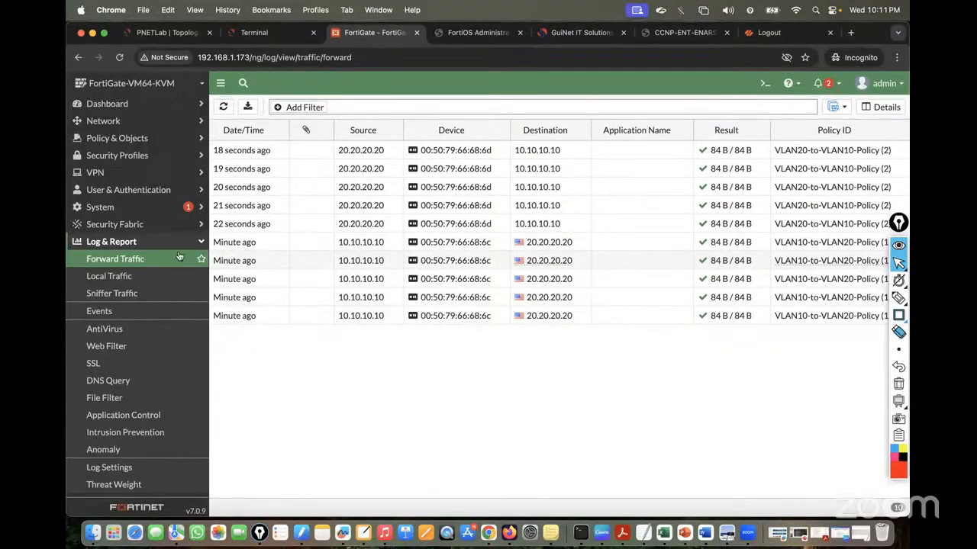
Enable Log IPv4 Violation Traffic on the Implicit Deny policy and save it
click(114, 139)
click(119, 159)
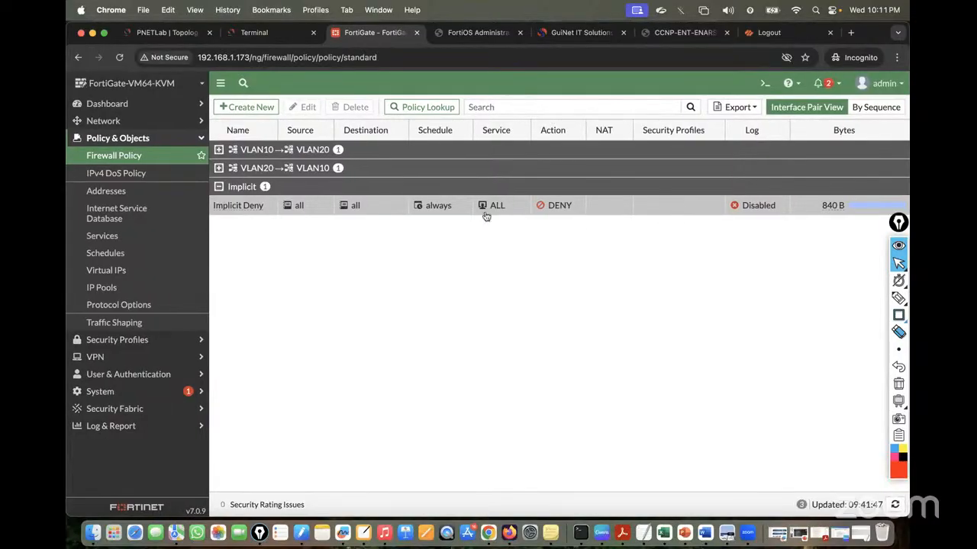
double_click(258, 208)
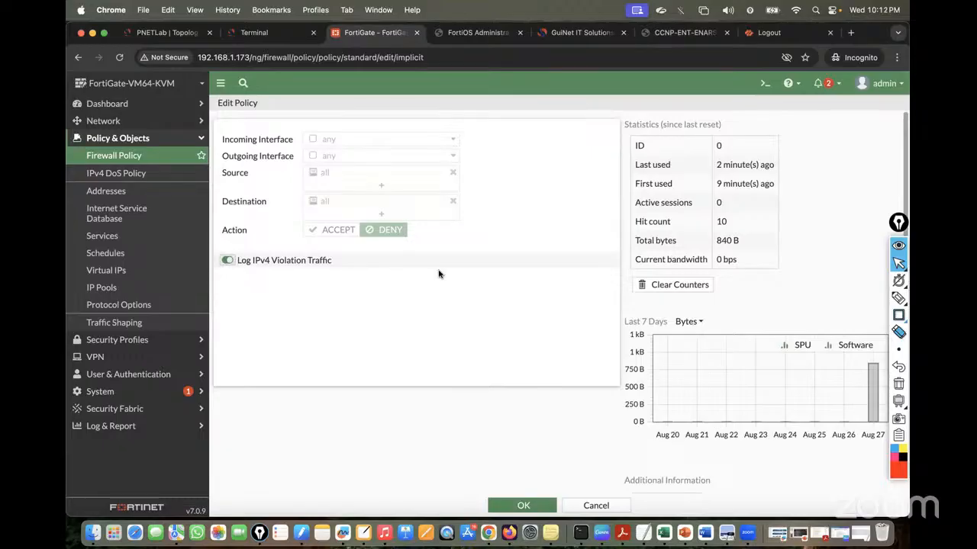
click(522, 507)
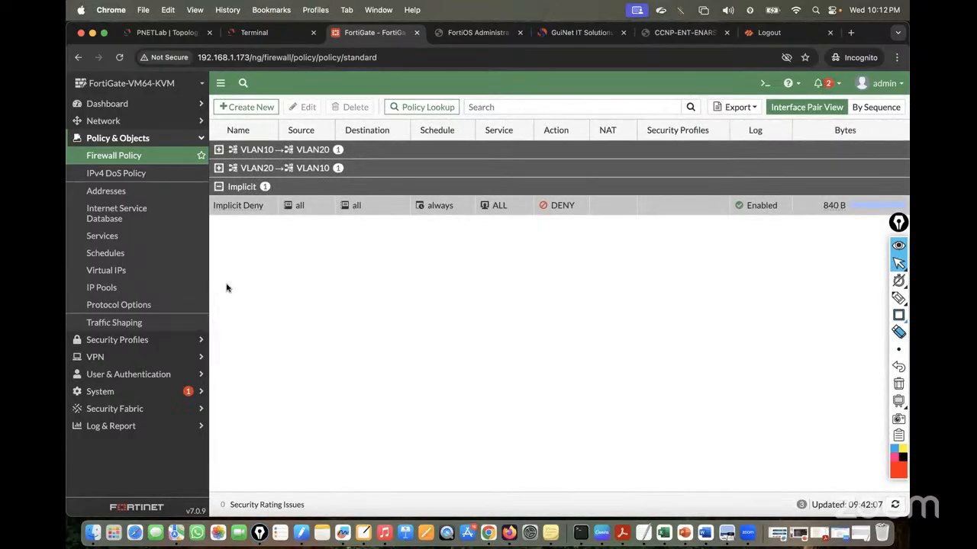
click(112, 426)
click(122, 262)
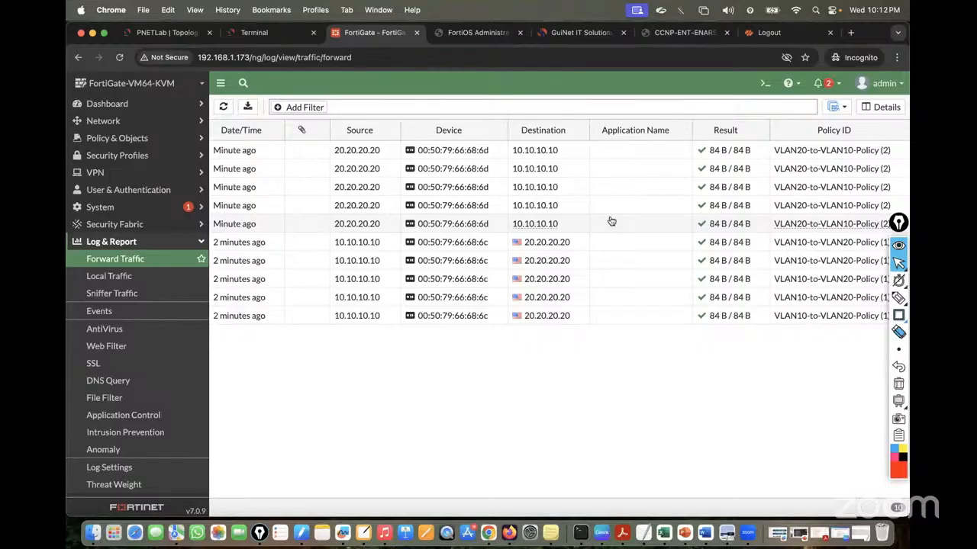
click(130, 121)
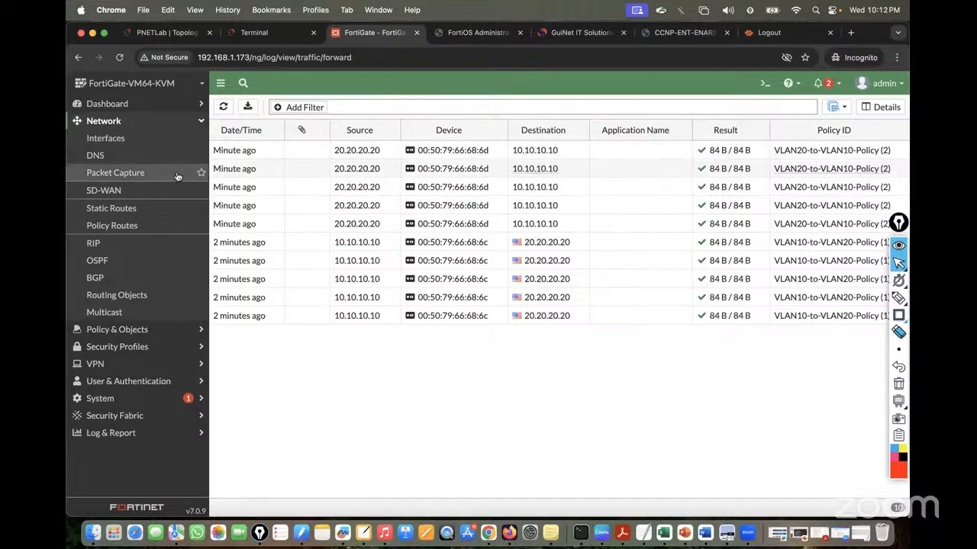
click(105, 139)
click(117, 329)
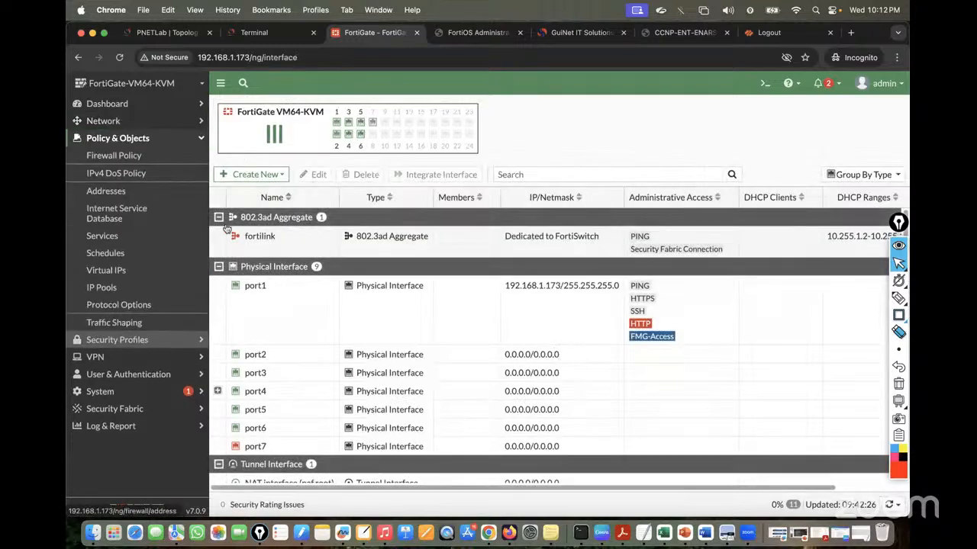
click(129, 156)
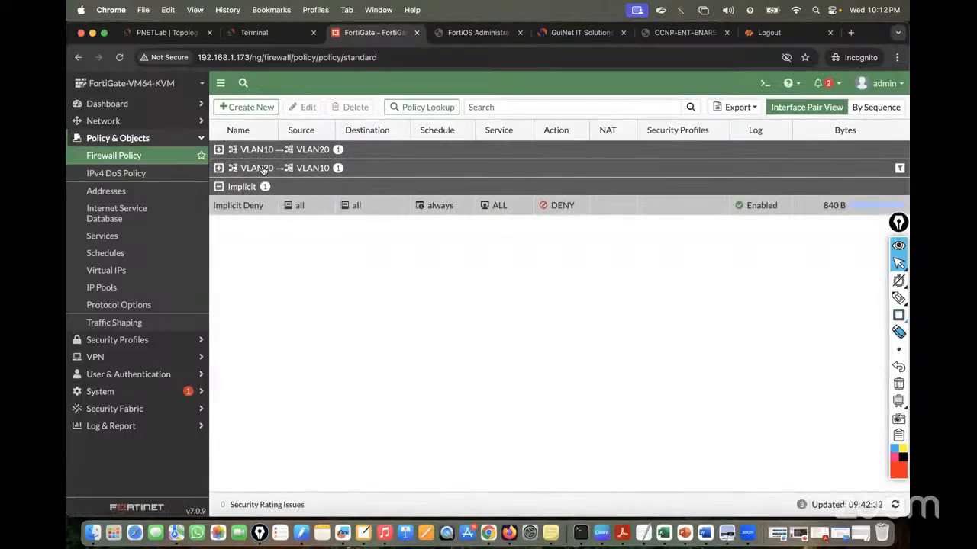
Change VLAN10-to-VLAN20-Policy's action from ACCEPT to DENY and save it
click(254, 152)
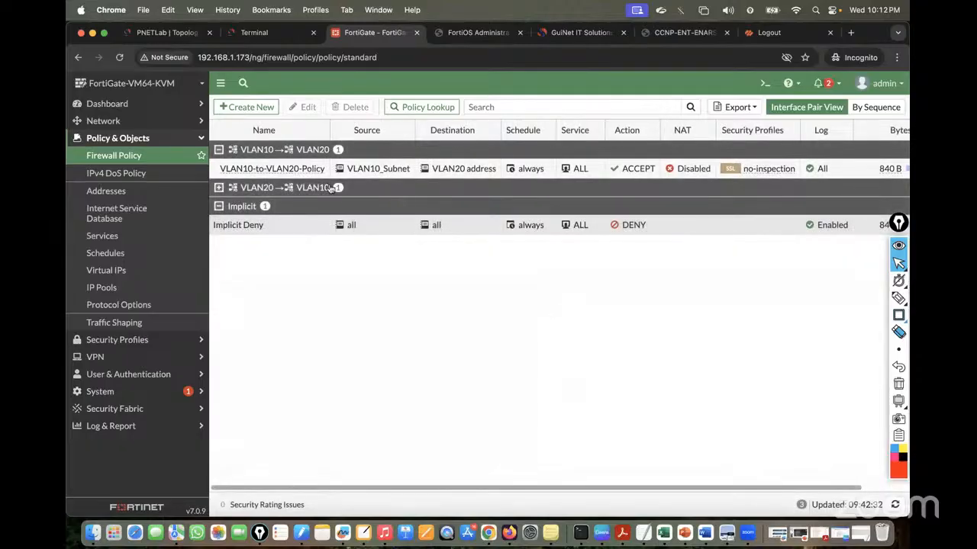
double_click(278, 169)
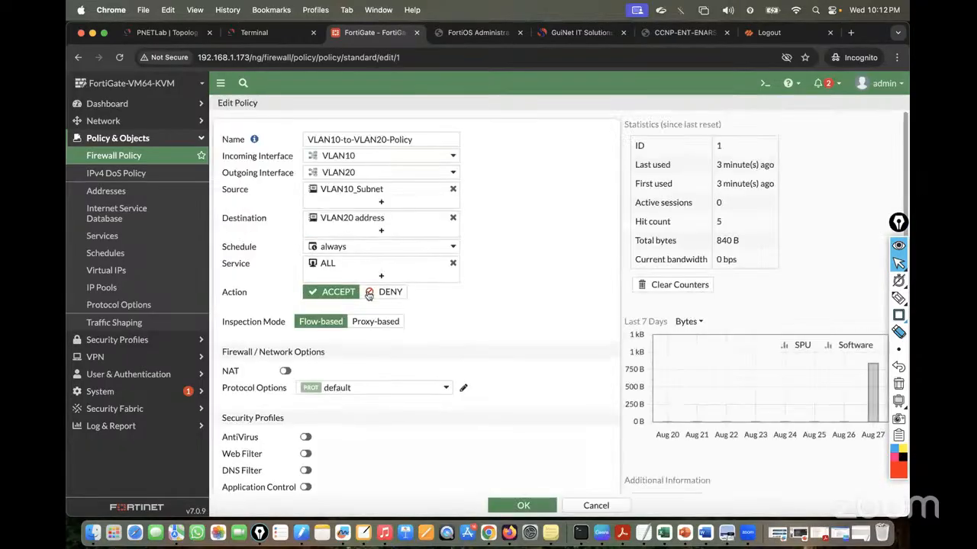
click(386, 292)
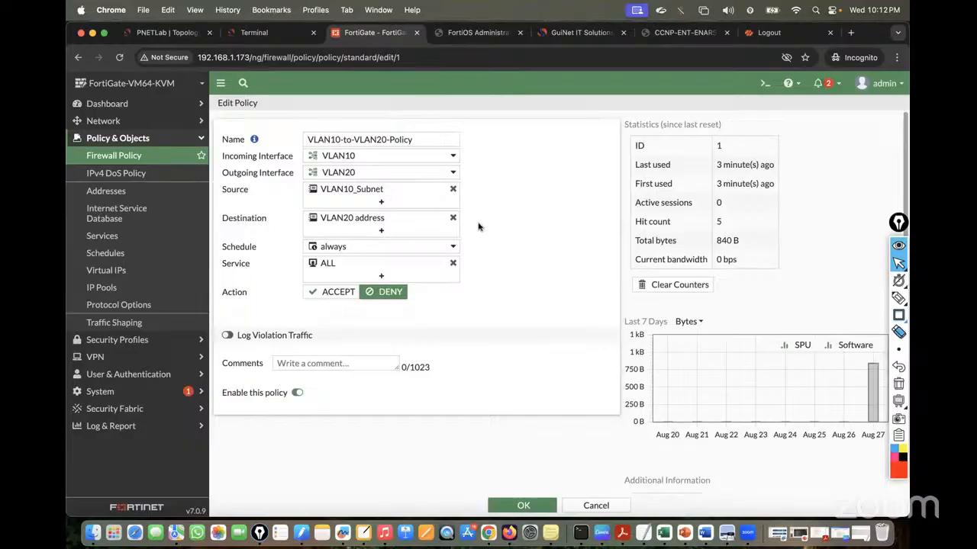
scroll(478, 229, down, 3)
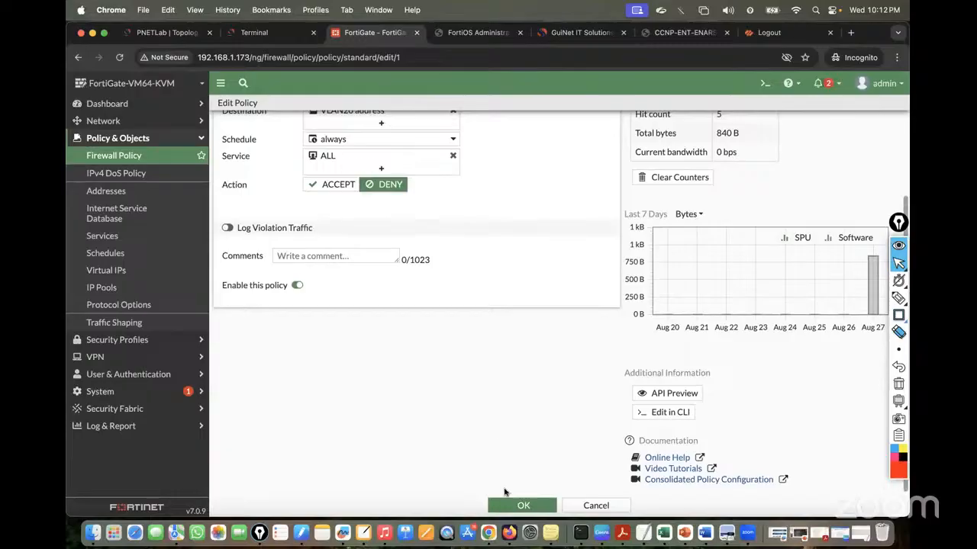
click(515, 504)
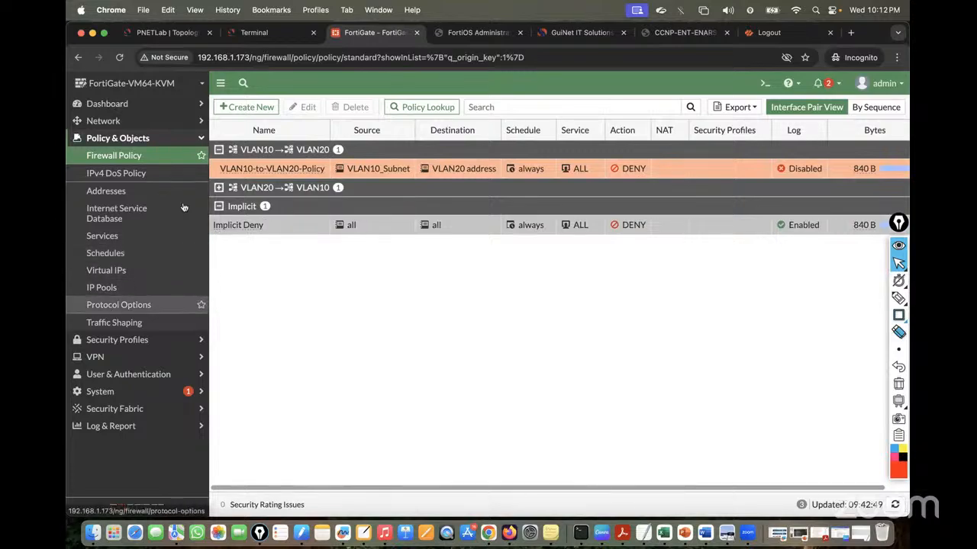
click(263, 32)
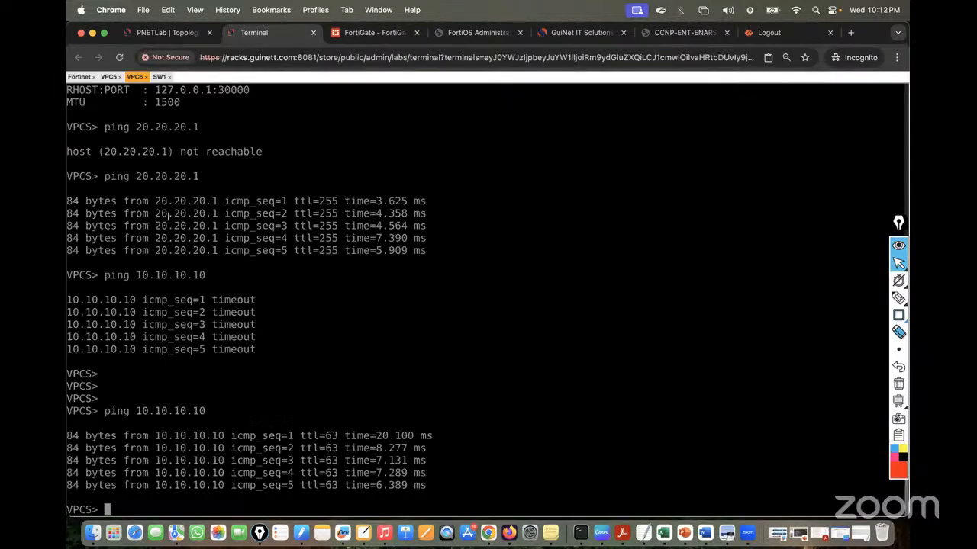
Rerun ping 20.20.20.20 from the VPC5 console
click(109, 77)
key(Return)
key(Return)
key(Return)
key(Return)
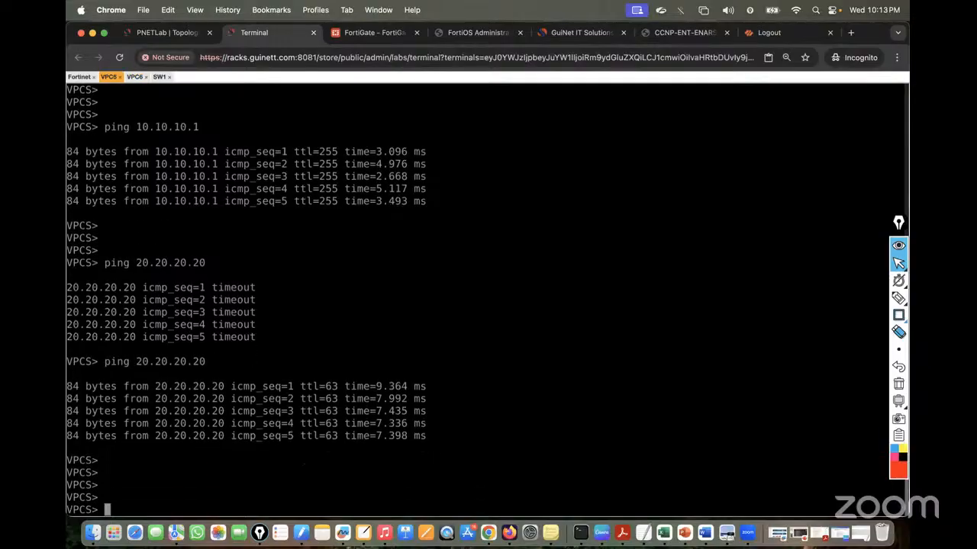
key(Up)
key(Return)
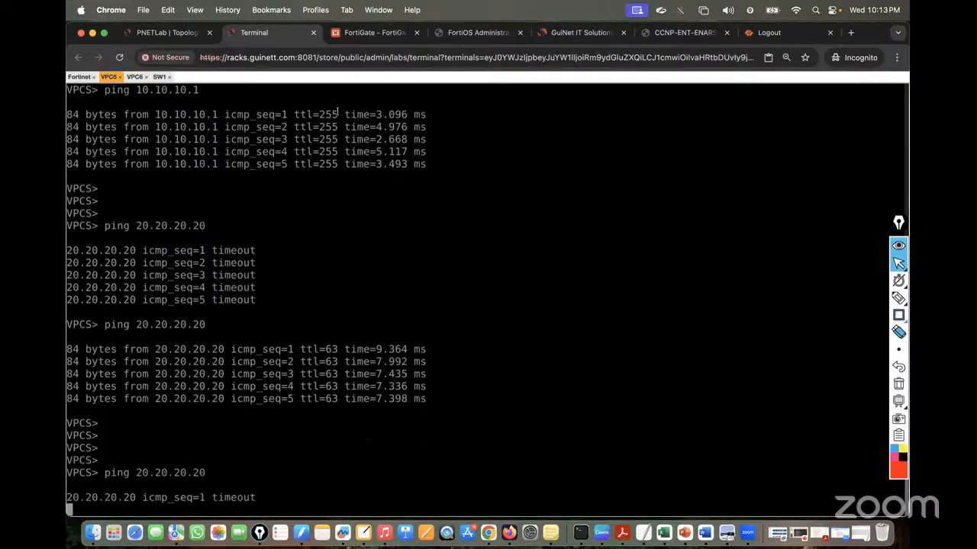
Refresh FortiGate's Forward Traffic log, which shows only accepted pings, then open Firewall Policy
click(354, 34)
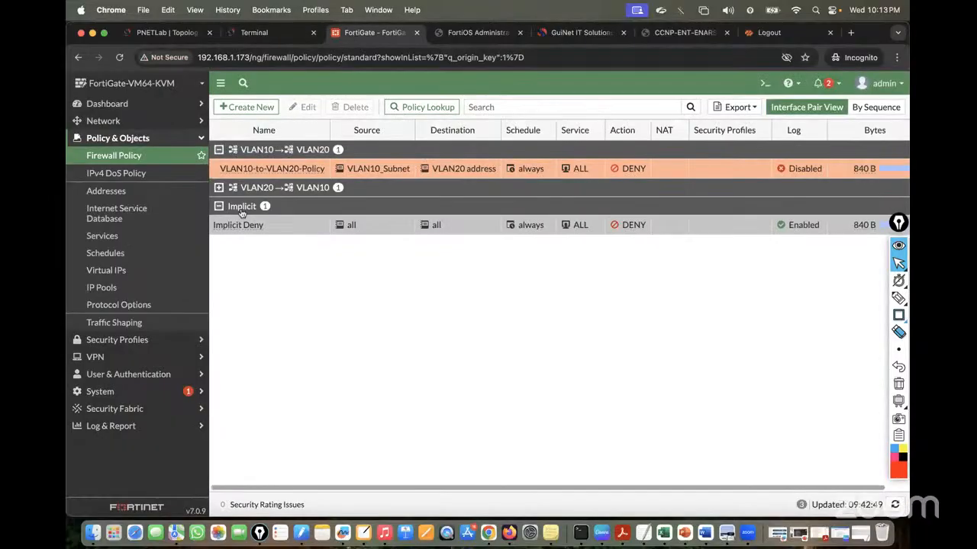
click(122, 420)
click(114, 259)
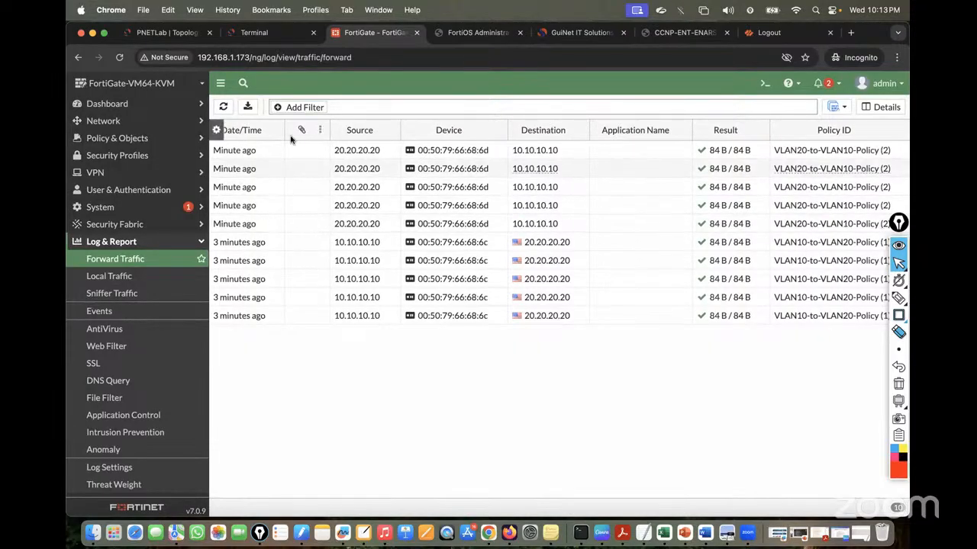
click(223, 107)
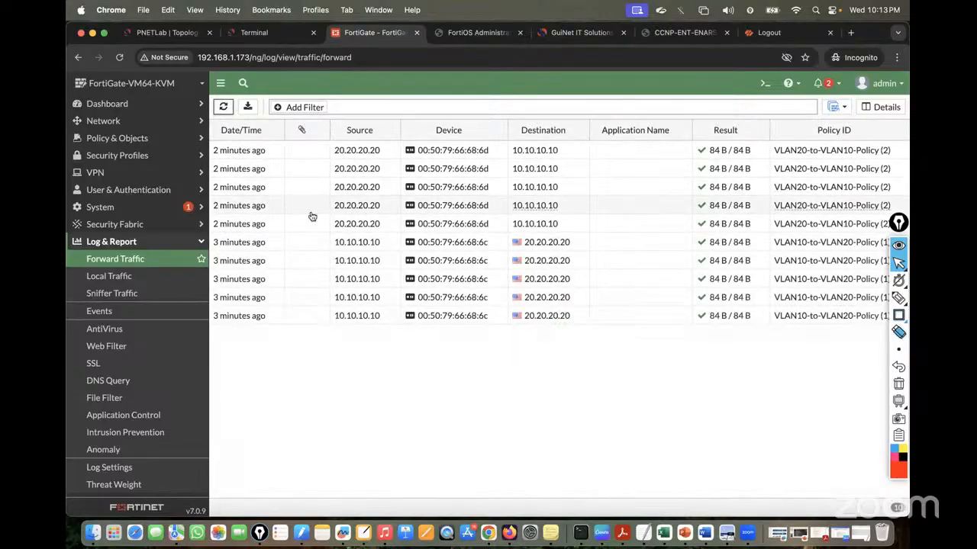
click(106, 138)
click(109, 155)
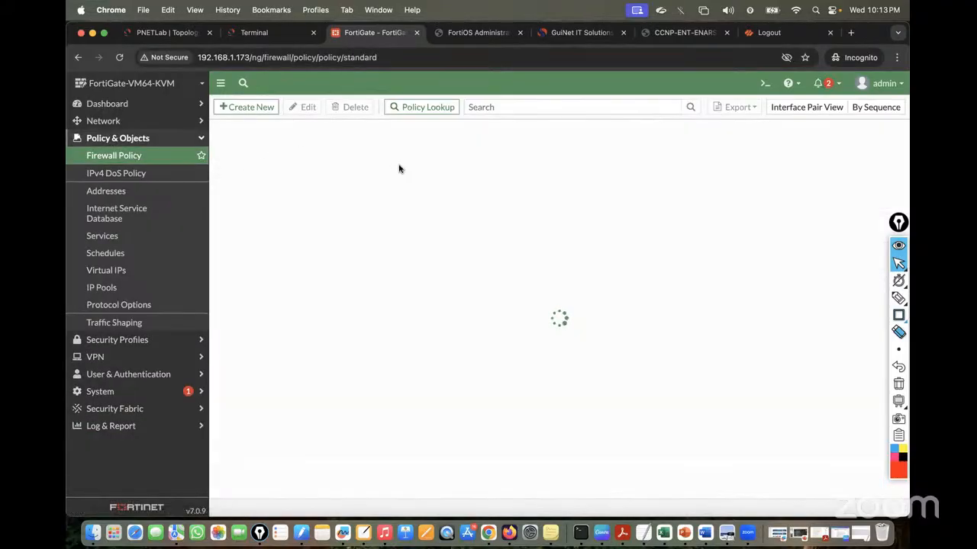
Make VLAN10-to-VLAN20-Policy log violation traffic (Log: All) and save it
double_click(256, 175)
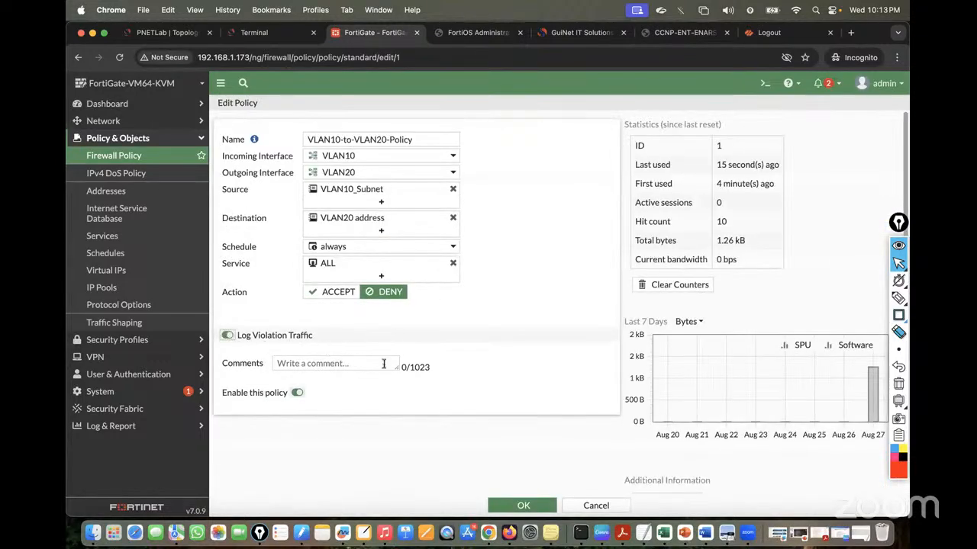
scroll(384, 367, down, 1)
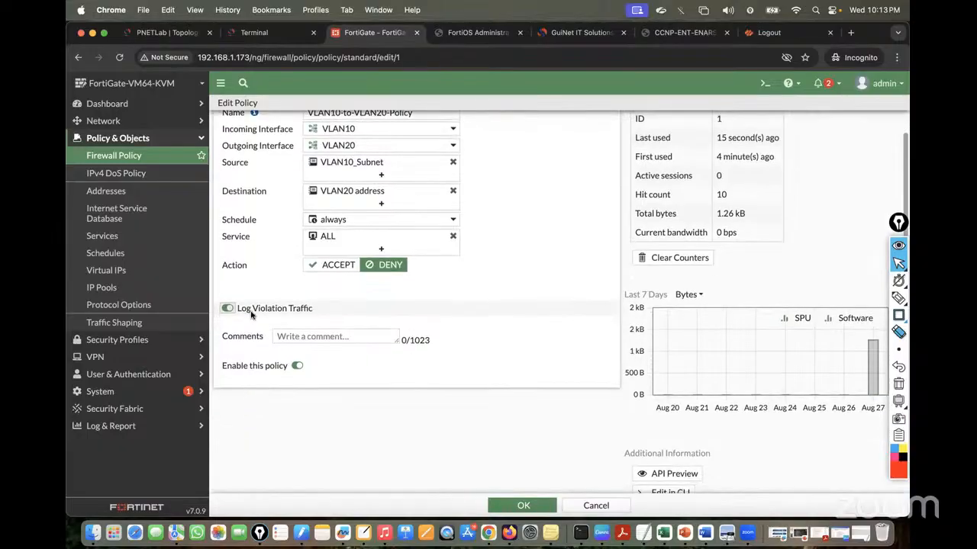
click(524, 505)
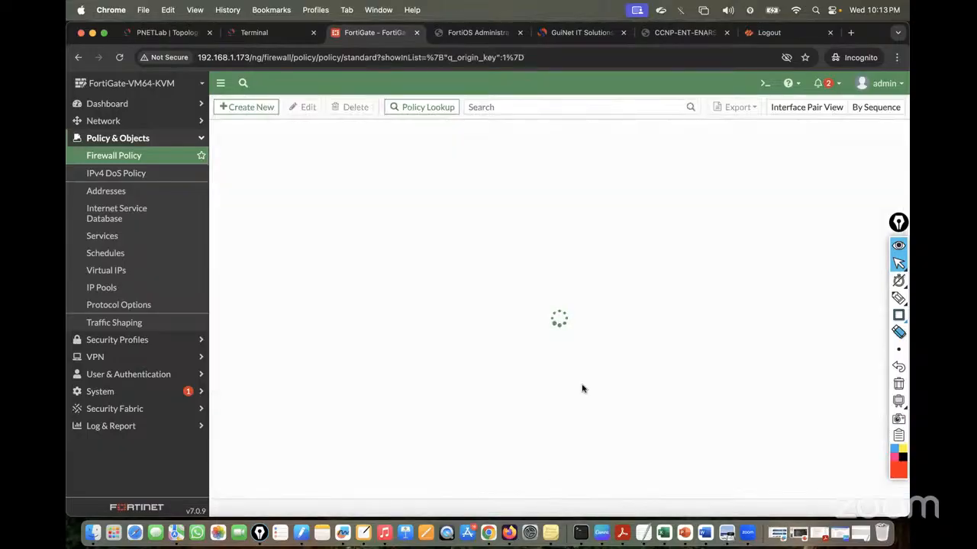
Rerun ping 20.20.20.20 on VPC5, then return to FortiGate's Log & Report menu
click(256, 32)
key(Return)
key(Return)
key(Return)
key(Up)
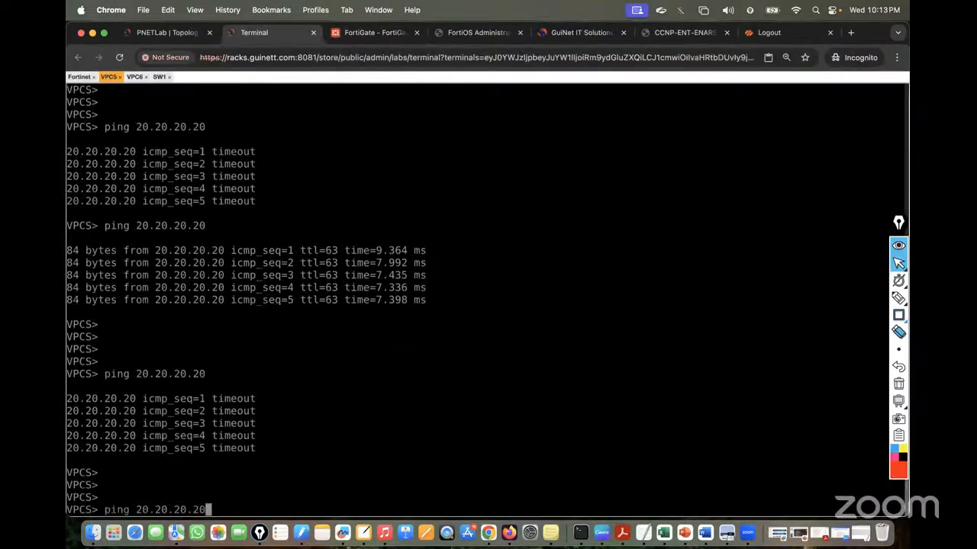
key(Return)
click(374, 32)
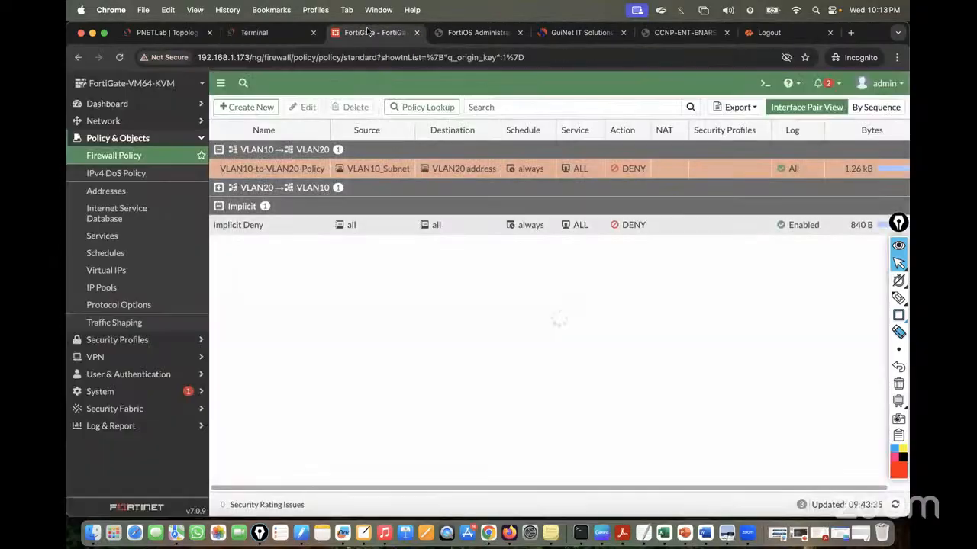
click(107, 425)
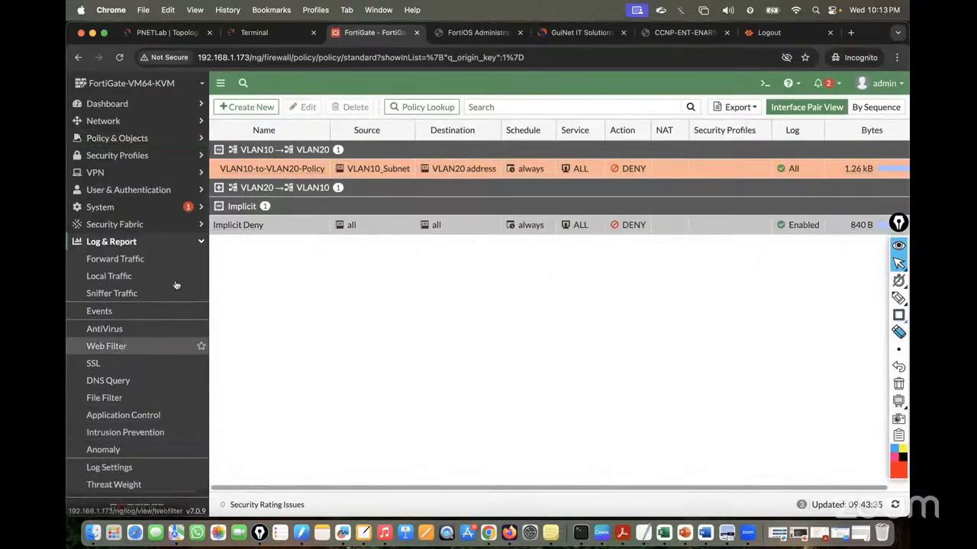
Check the three 'Deny: policy violation' pings to 20.20.20.20, then return to firewall policies
click(165, 256)
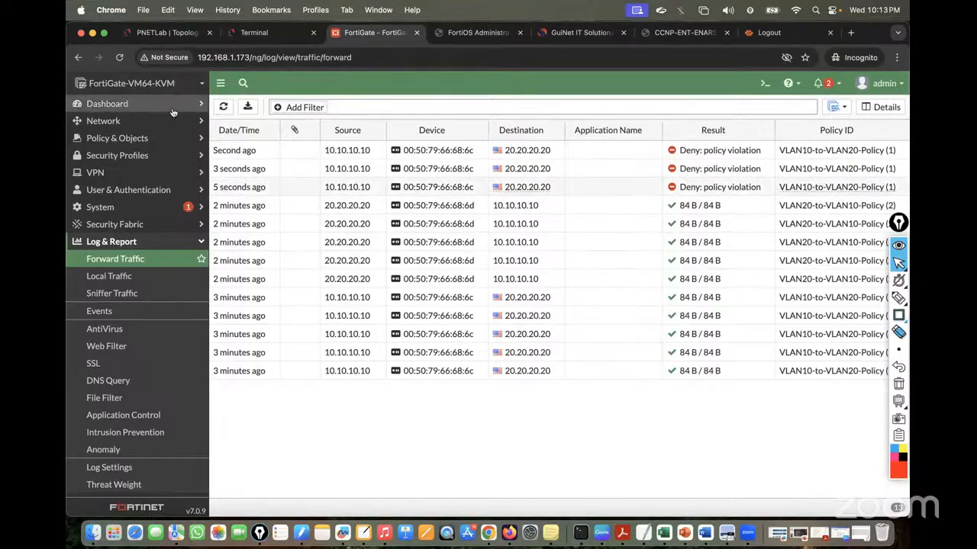
click(122, 138)
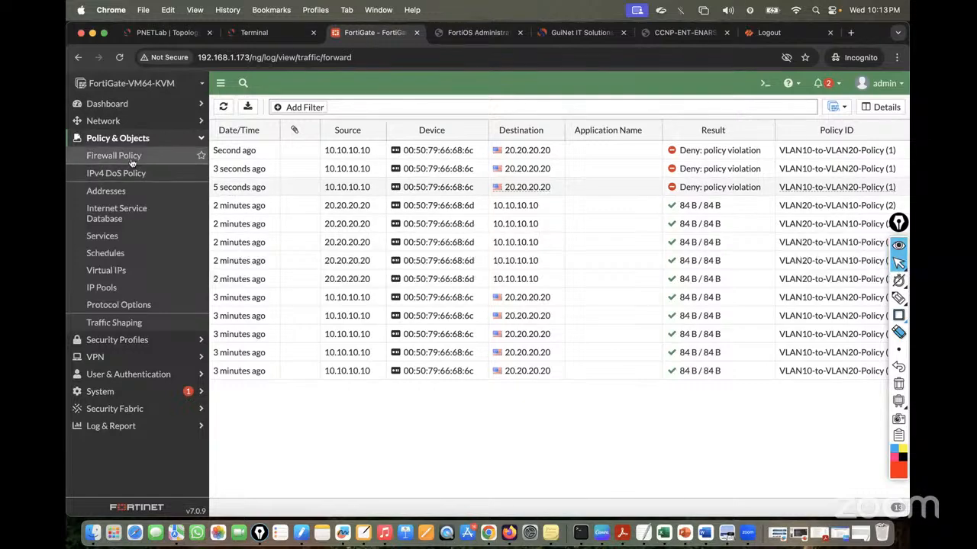
click(128, 155)
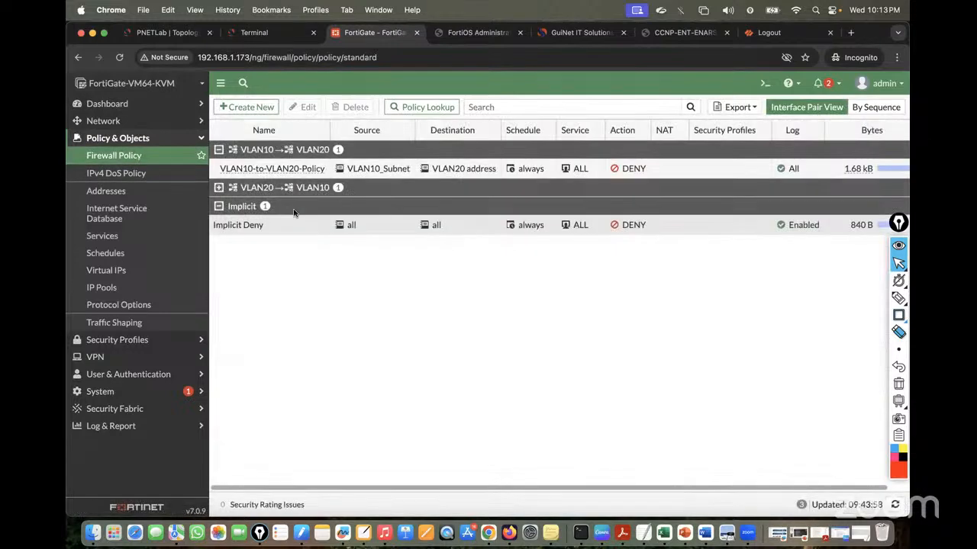
Delete VLAN10-to-VLAN20-Policy and VLAN20-to-VLAN10-Policy, confirming each deletion
click(323, 168)
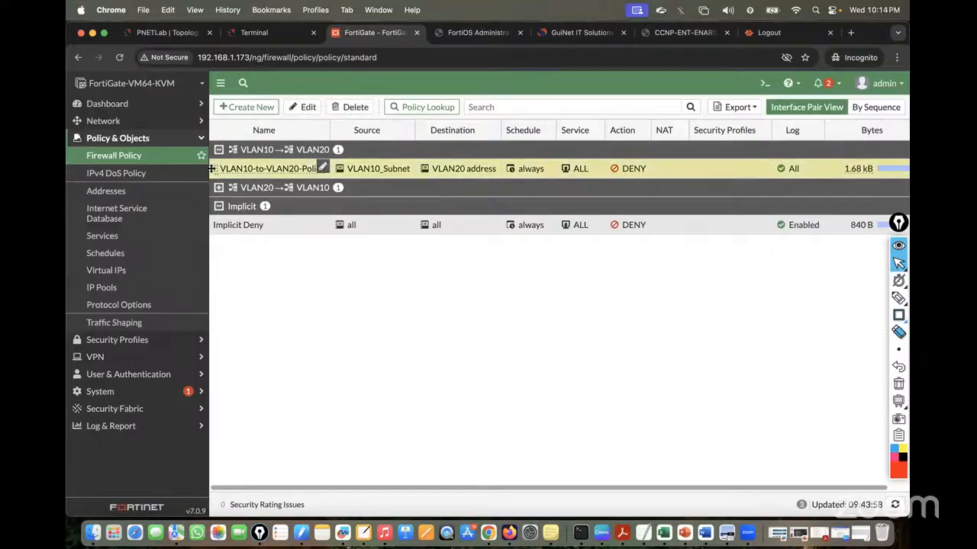
click(351, 107)
click(724, 506)
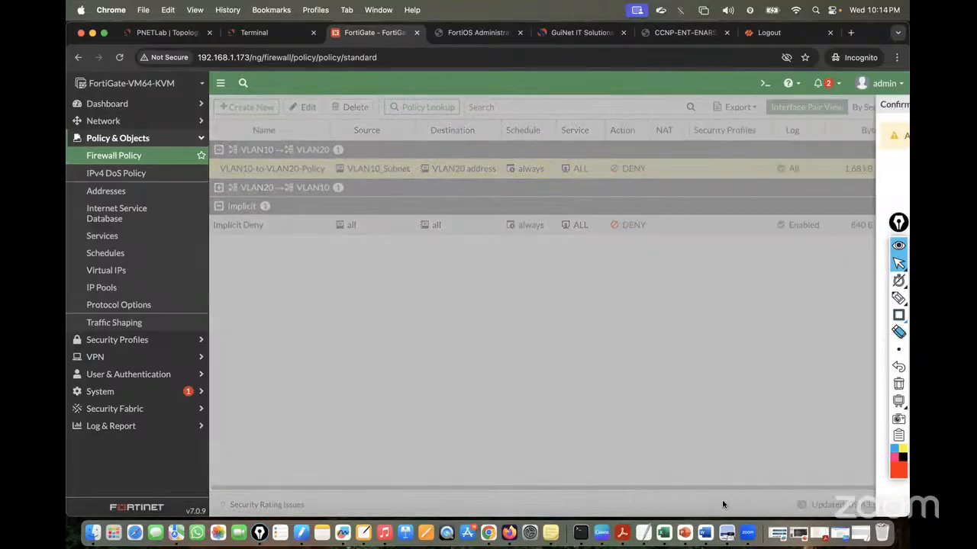
click(218, 149)
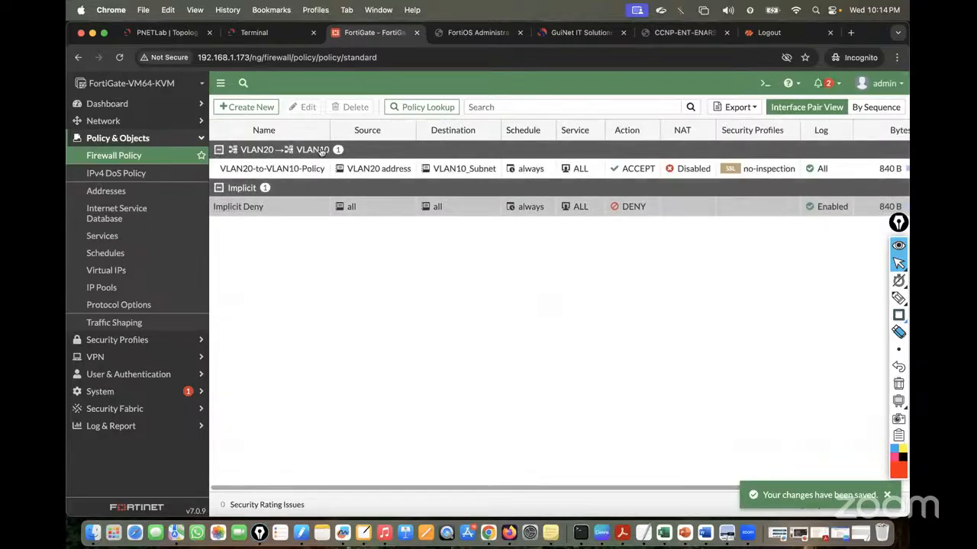
click(322, 169)
click(350, 107)
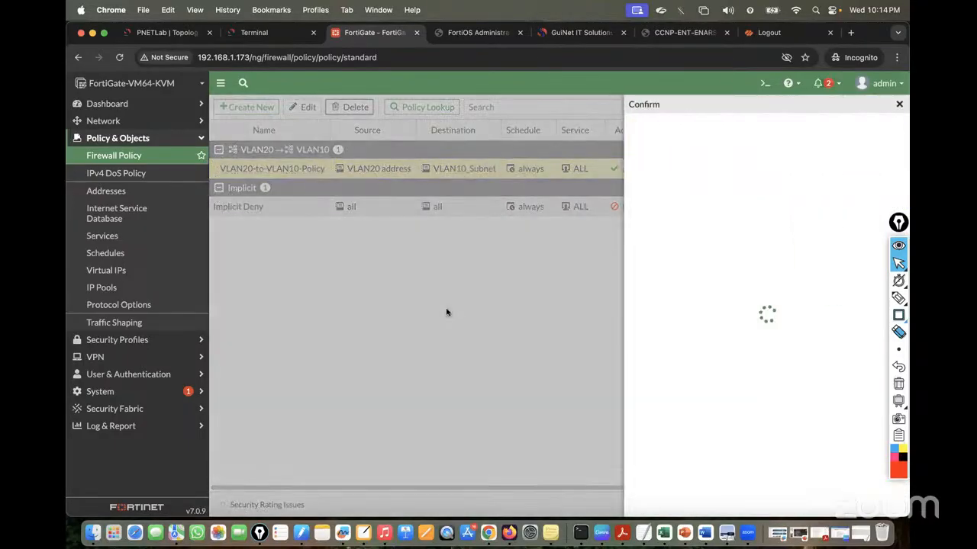
click(724, 506)
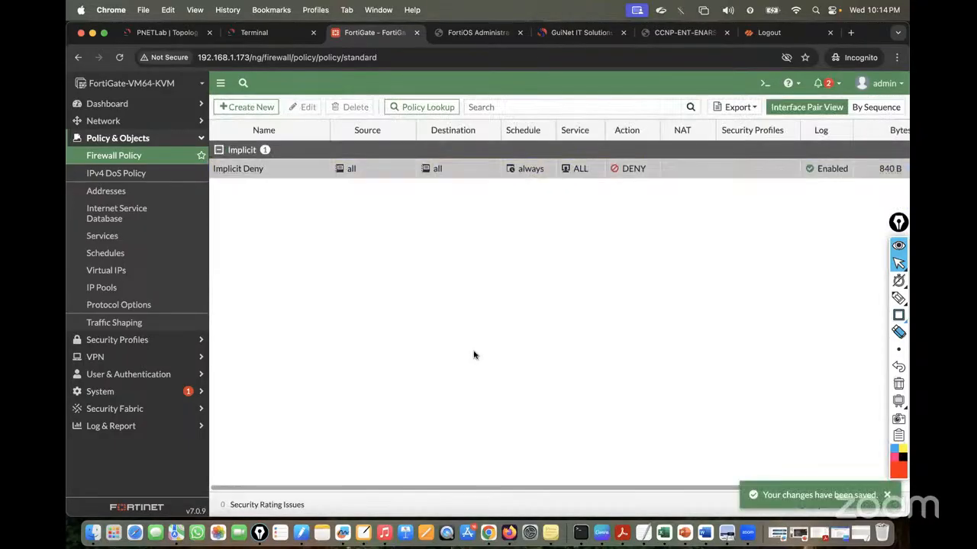
View the remaining Implicit Deny policy, then go back to the VPCS terminal
double_click(229, 169)
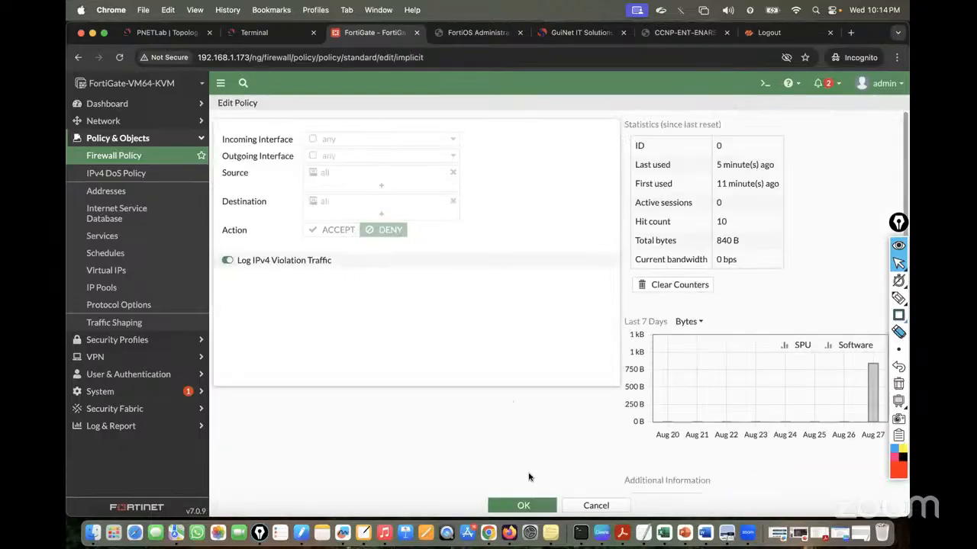
click(530, 505)
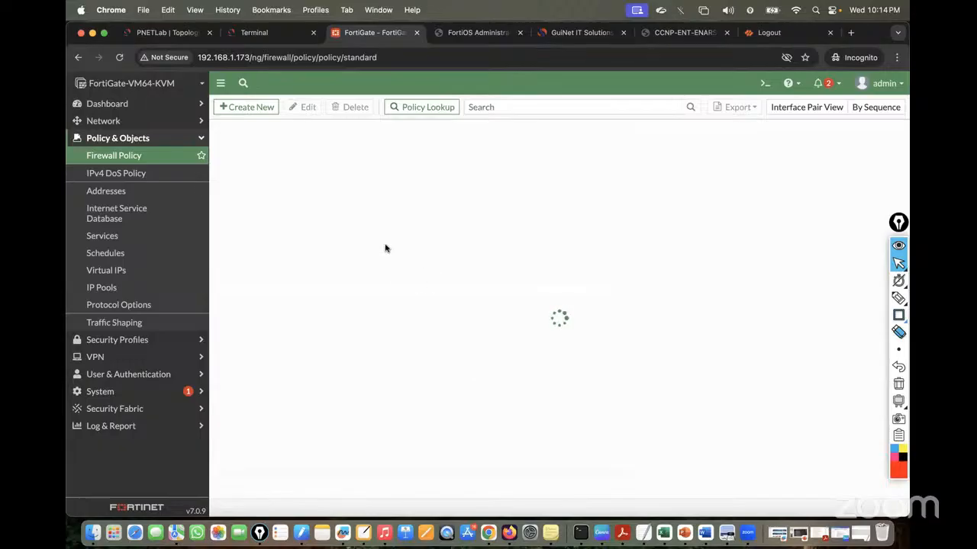
click(258, 34)
Rerun ping 10.10.10.10 on VPC6 and ping 20.20.20.20 on VPC5, which now time out
click(135, 77)
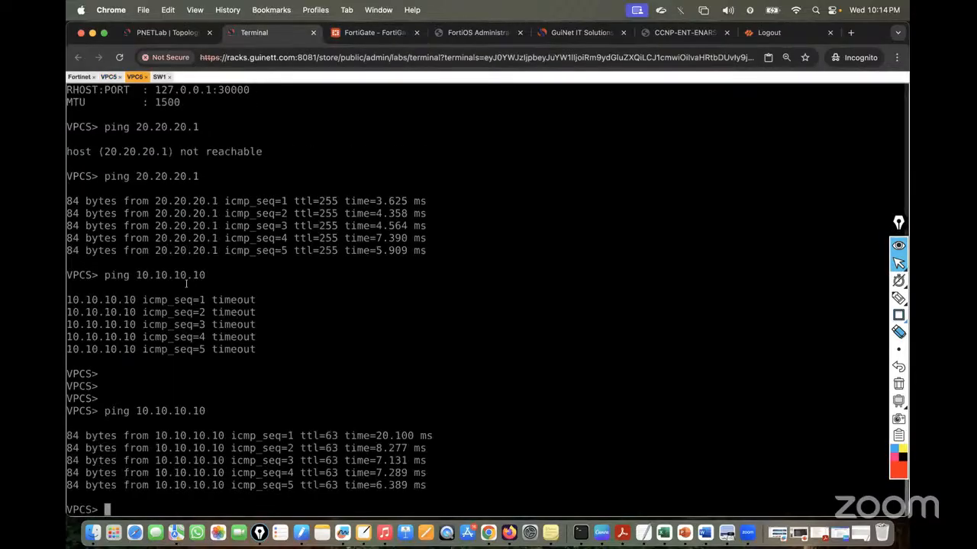
key(Return)
key(Return)
key(Up)
key(Return)
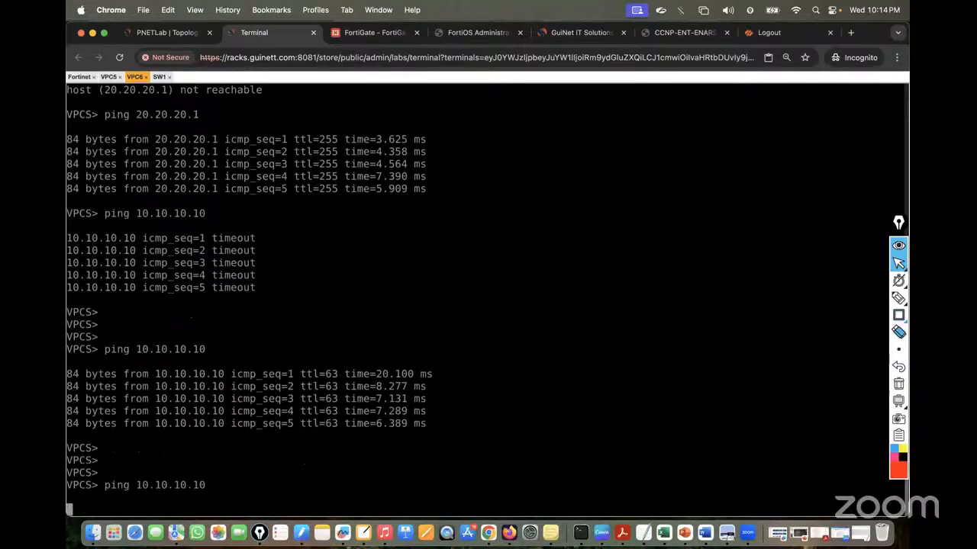
click(107, 78)
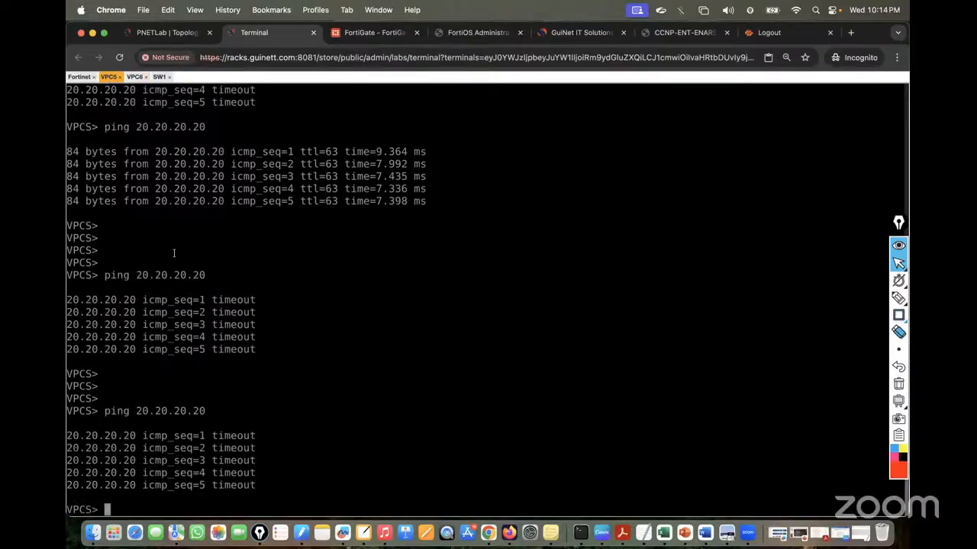
key(Up)
key(Return)
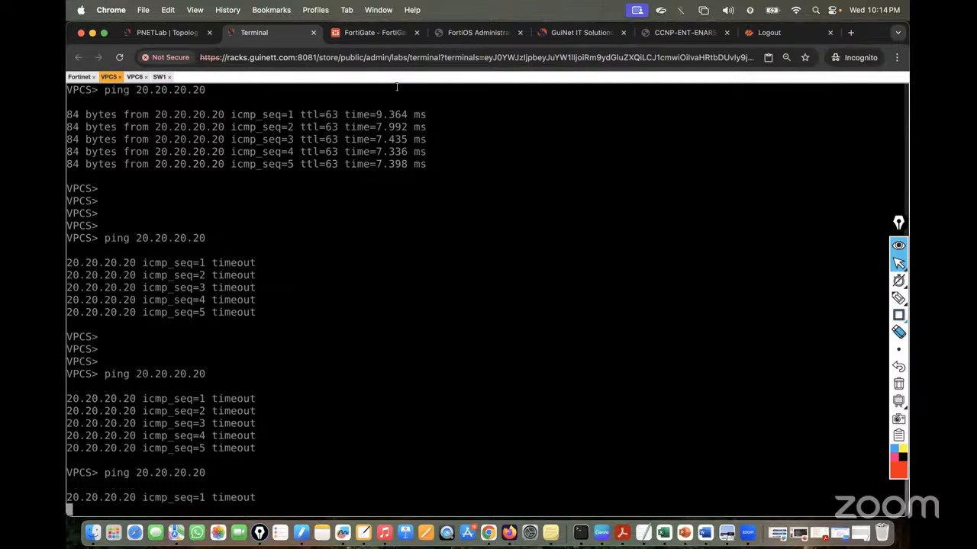
click(372, 32)
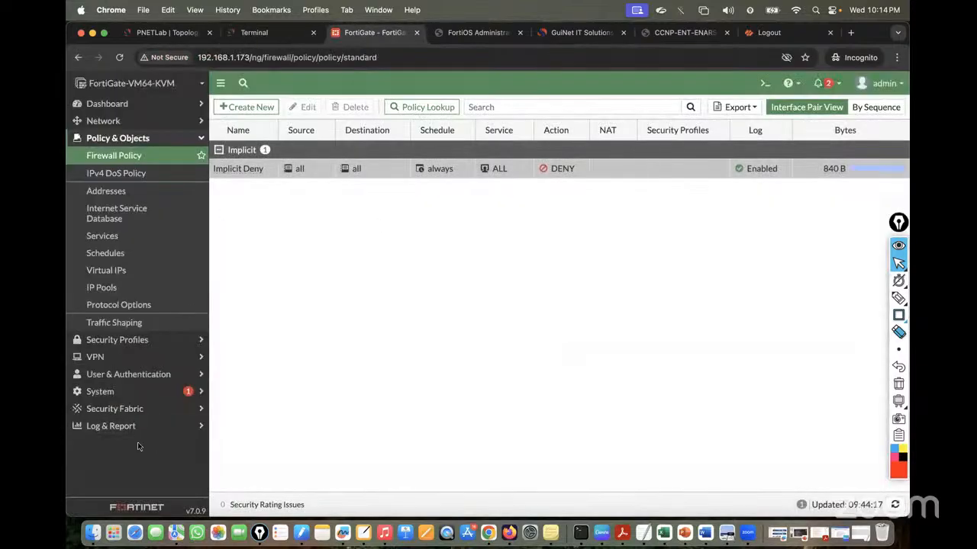
Confirm in Forward Traffic that the pings are denied by policy 0, then open Firewall Policy
click(115, 426)
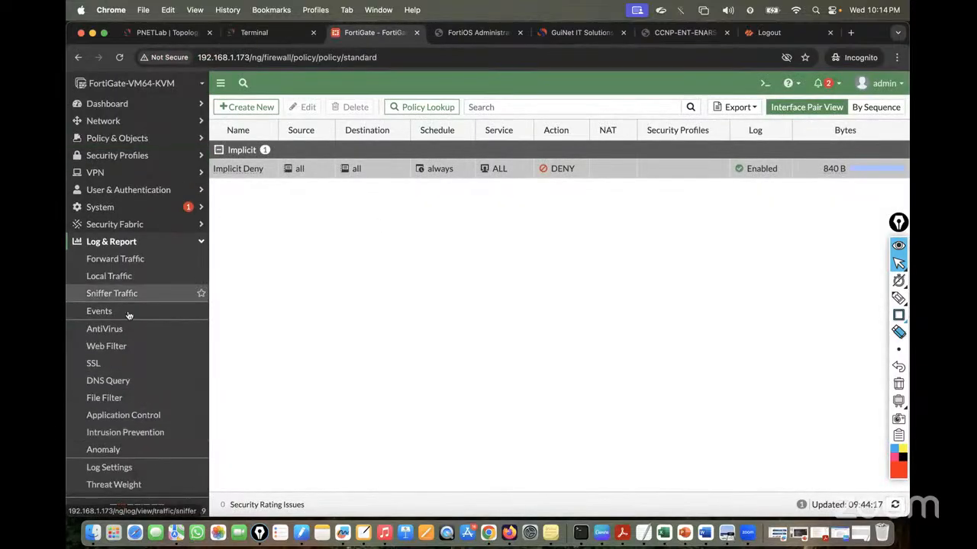
click(120, 259)
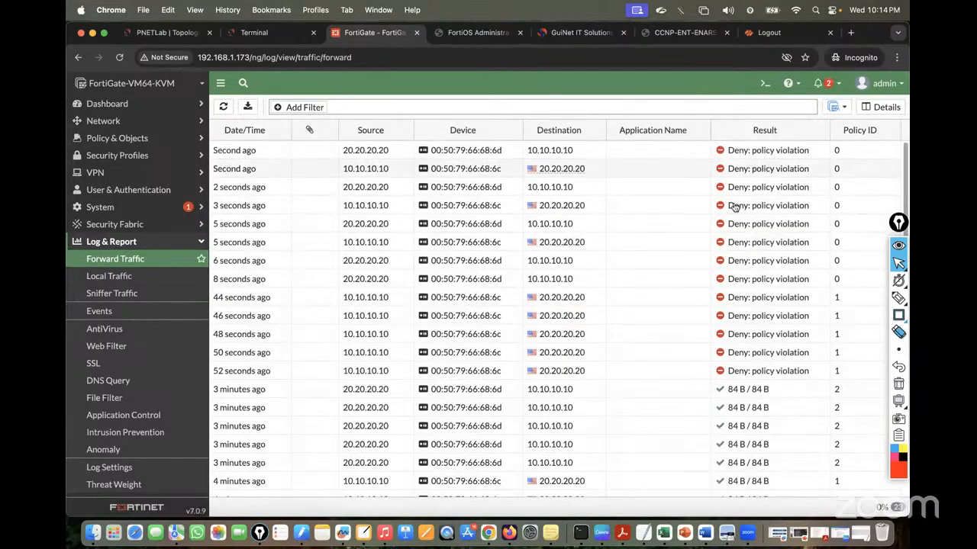
click(117, 155)
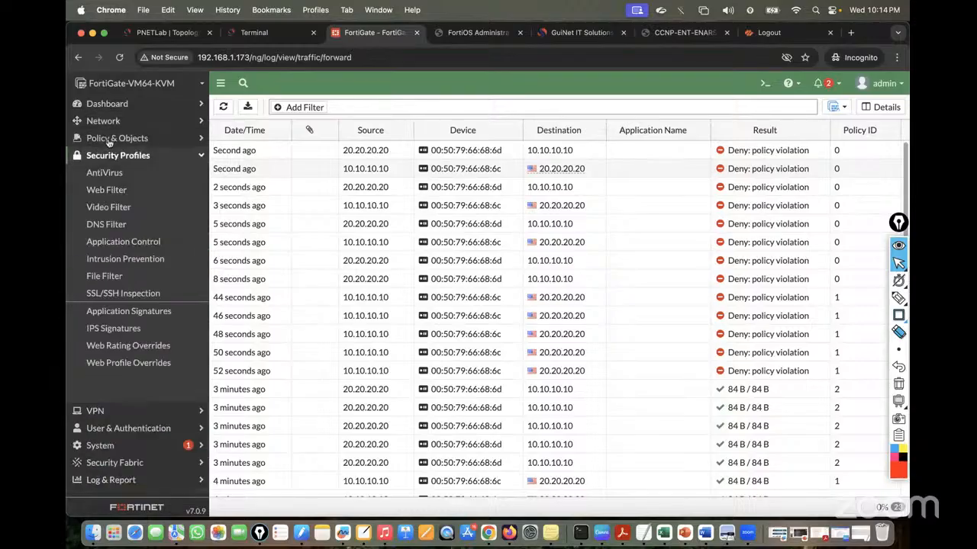
click(114, 138)
click(113, 155)
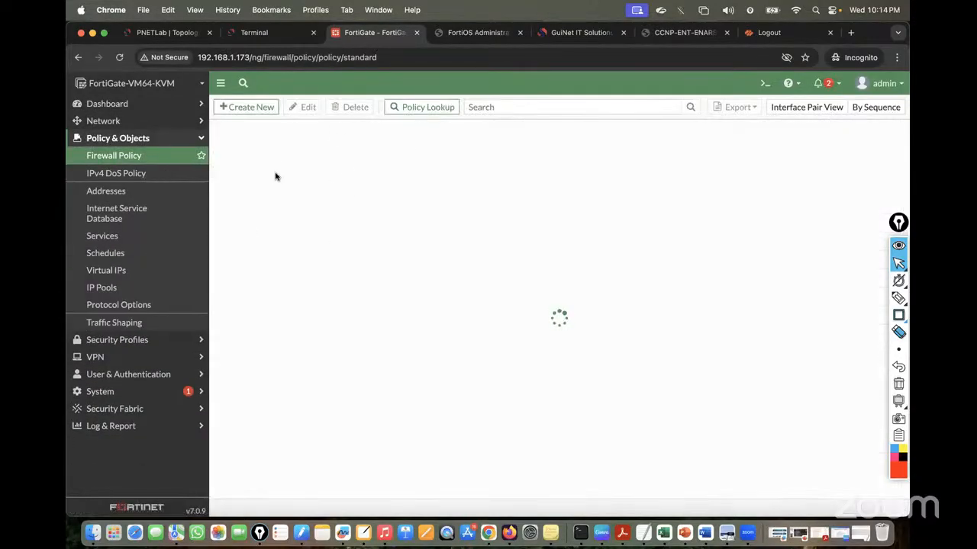
Check Implicit Deny's hit count of 20 without changes, then switch to the PNETLab topology
double_click(257, 164)
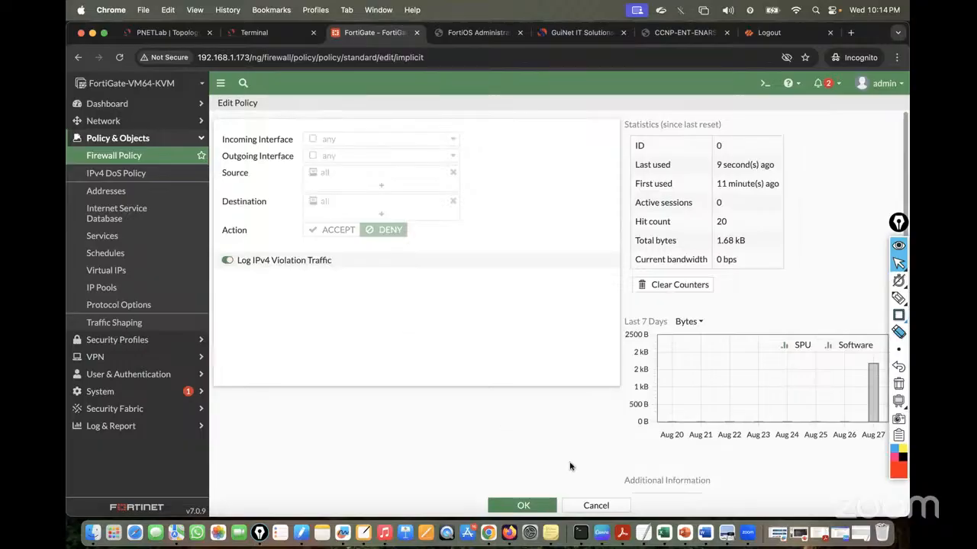
click(586, 501)
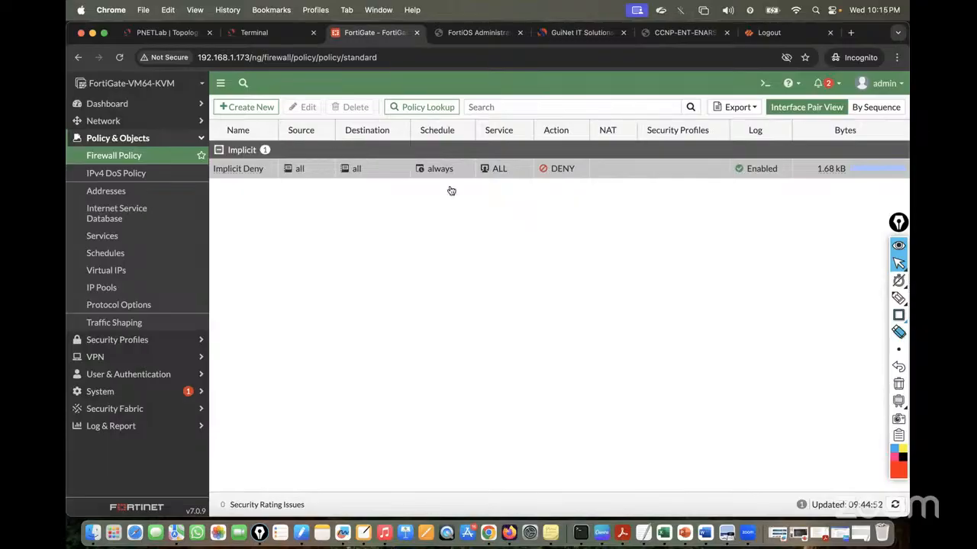
key(super+1)
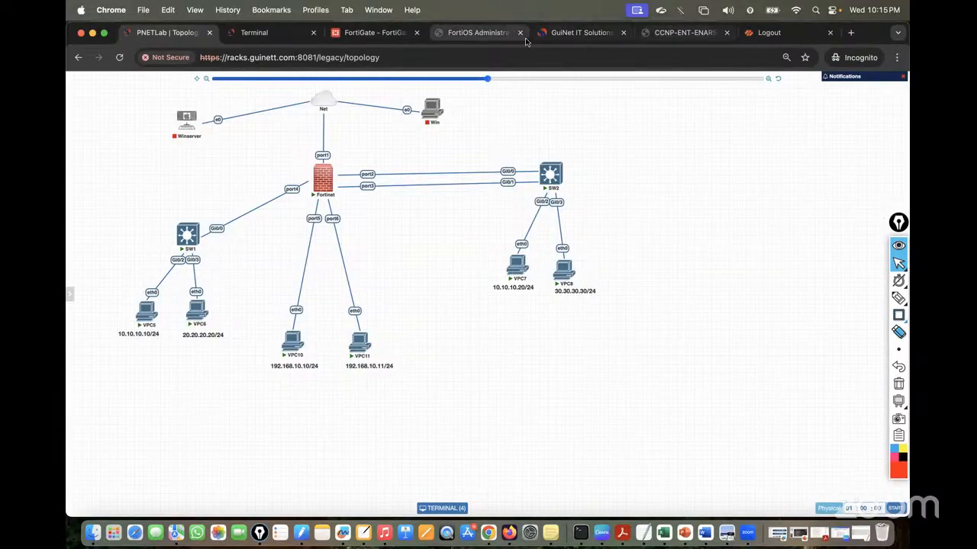
Read the Aggregate entry on LACP link aggregation in the FortiOS Administration Guide's interface type table
click(469, 32)
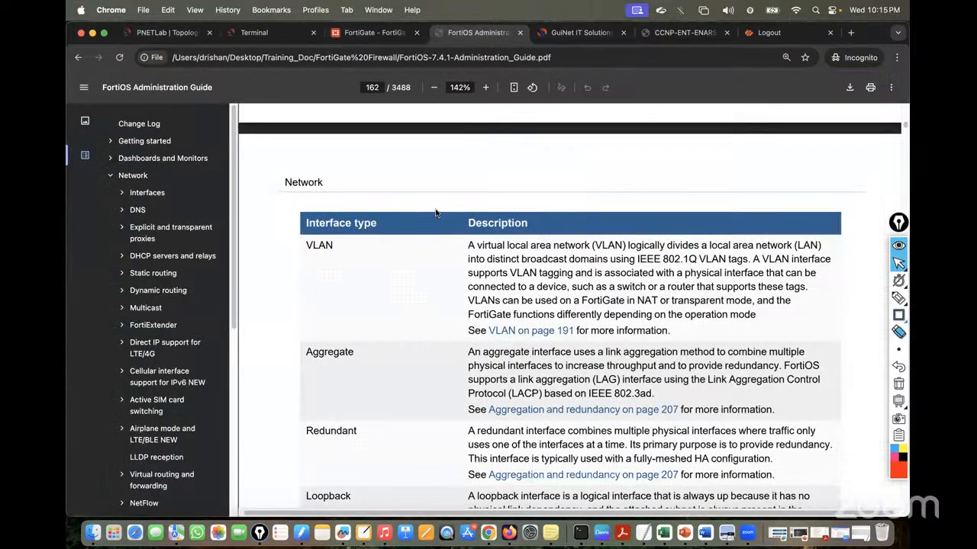
scroll(435, 213, down, 2)
drag(306, 284, 367, 289)
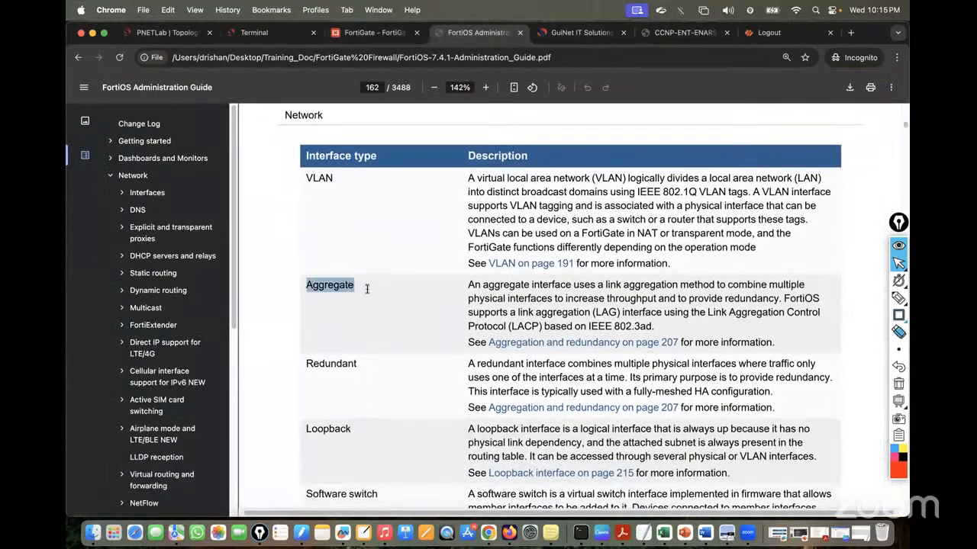
click(367, 289)
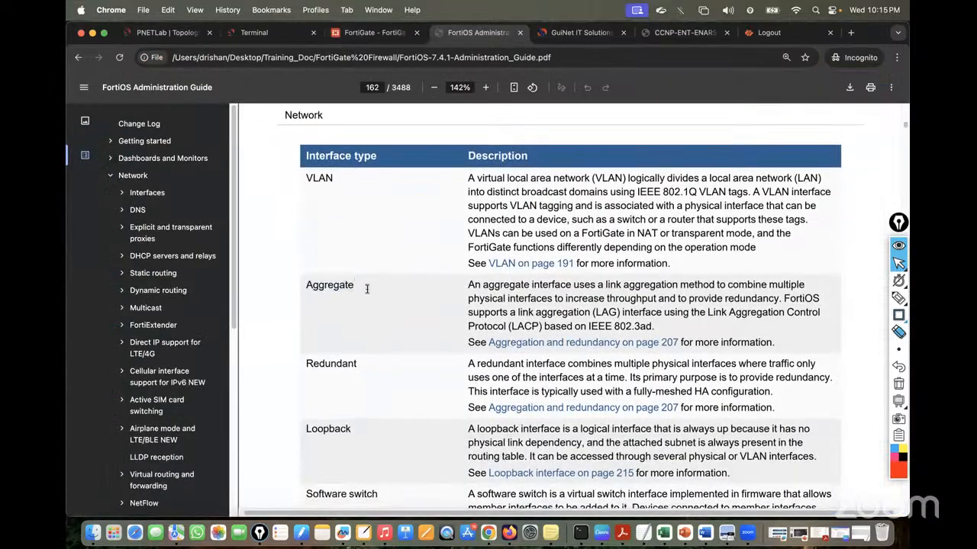
scroll(367, 289, down, 1)
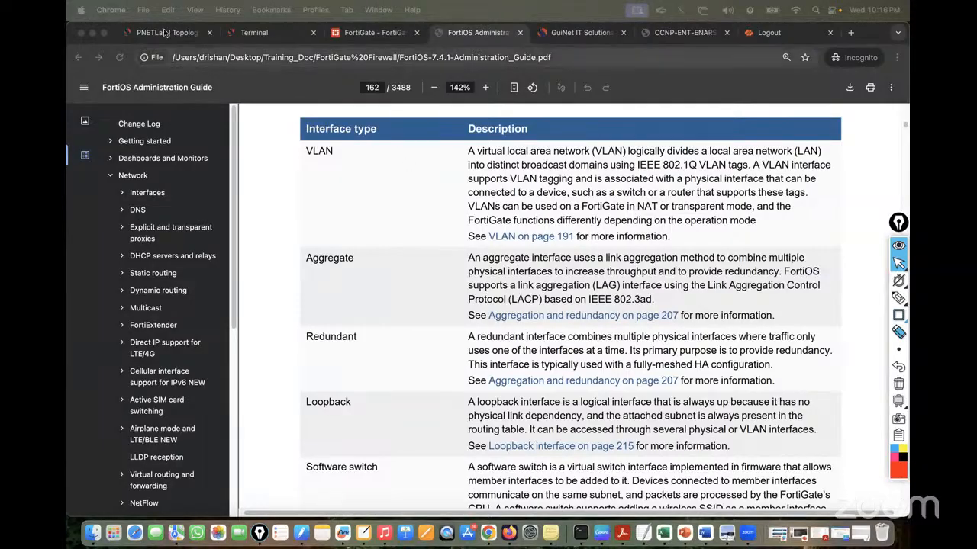
key(super+1)
Open SW2's console and pick a larger font size in the Guacamole settings
click(555, 179)
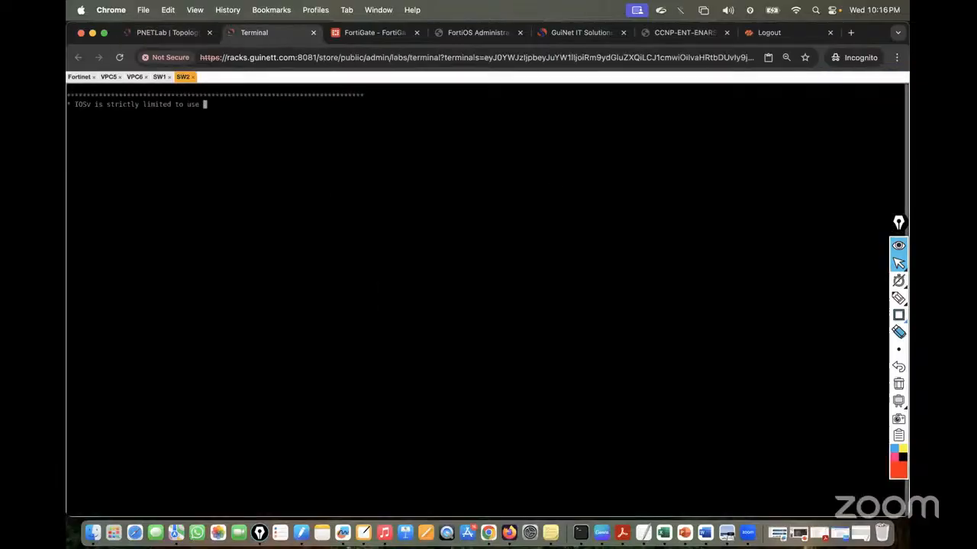
key(ctrl+alt+shift)
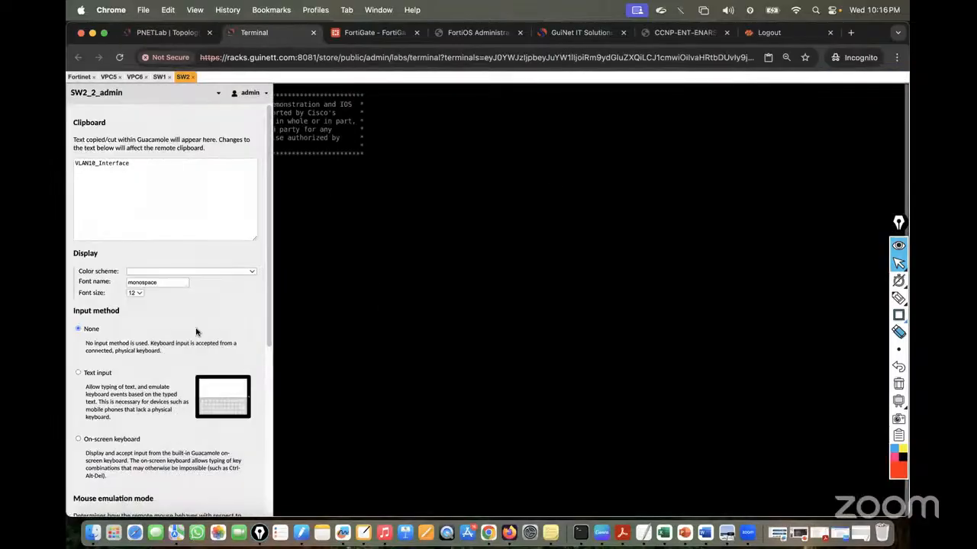
click(139, 295)
click(147, 320)
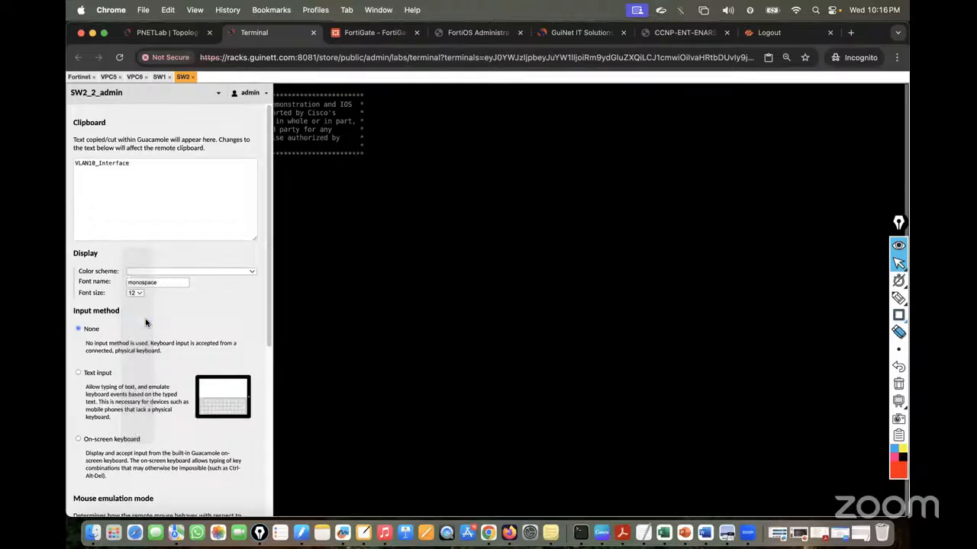
key(ctrl+alt+shift)
Enter privileged mode on SW2 with 'en', then go back to the topology diagram
text(en)
key(Return)
key(Return)
key(Return)
key(Return)
key(Return)
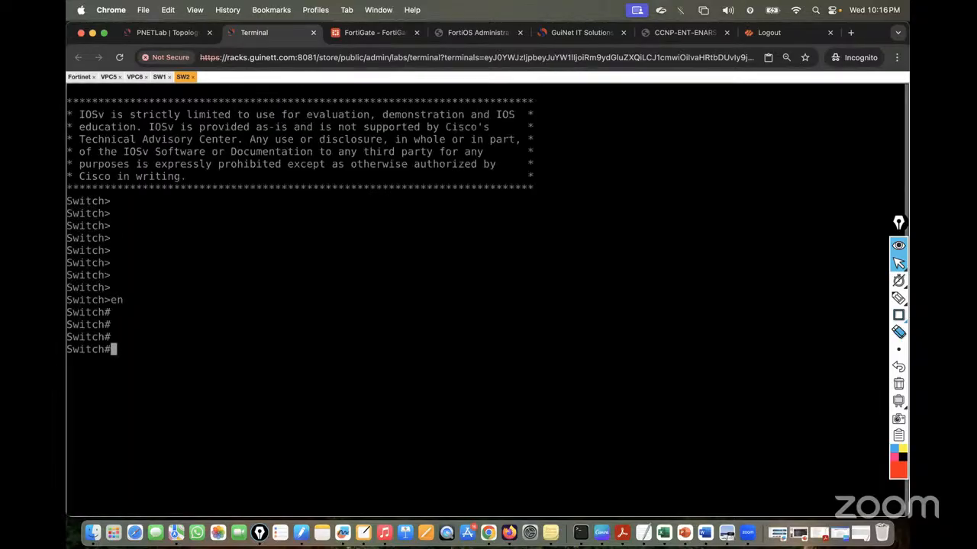
click(177, 32)
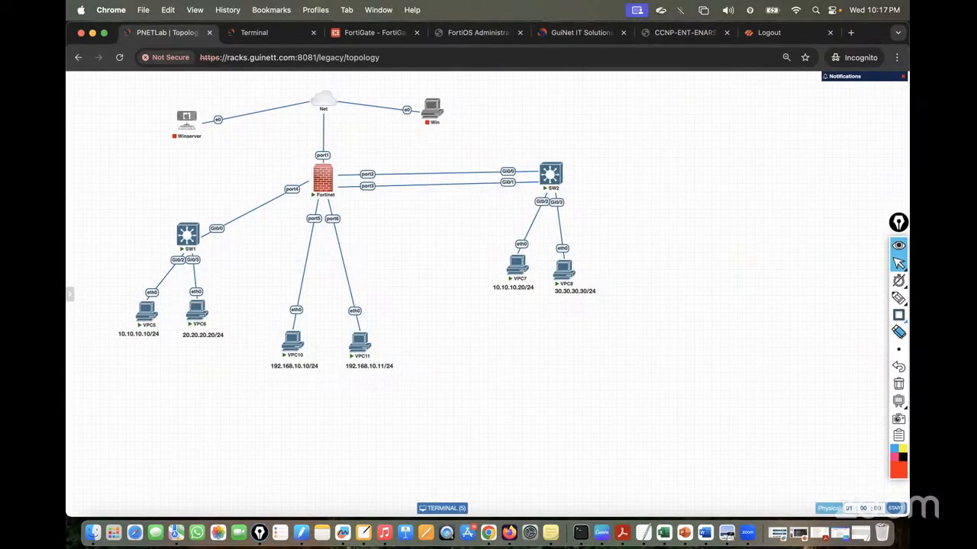
mouse_move(898, 297)
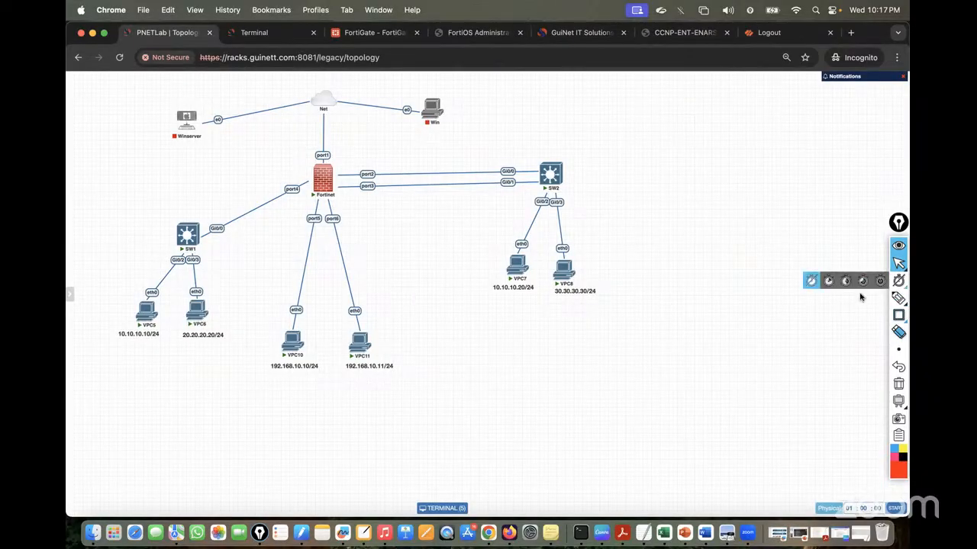
click(843, 299)
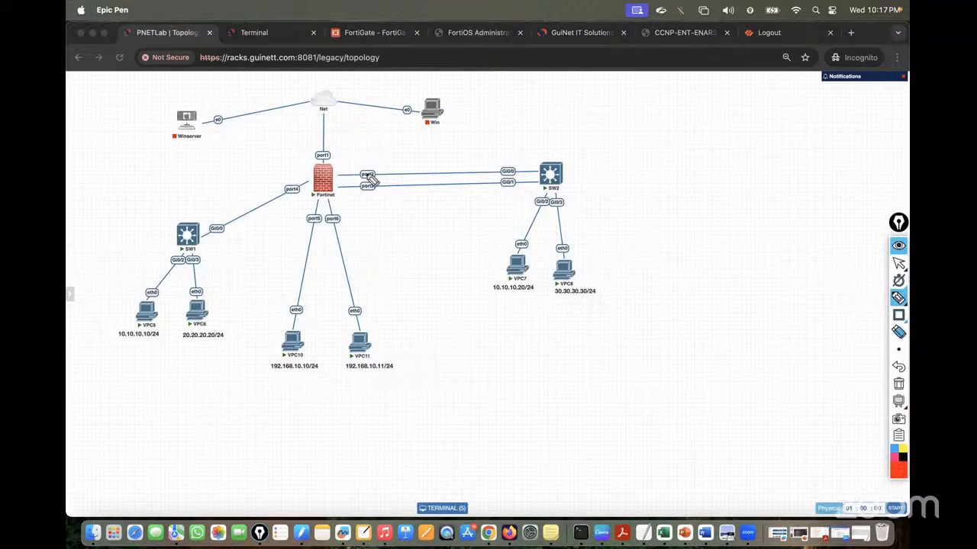
mouse_move(357, 168)
mouse_down()
mouse_move(358, 197)
mouse_move(354, 177)
mouse_up()
mouse_move(501, 166)
mouse_down()
mouse_move(493, 189)
mouse_move(502, 186)
mouse_up()
click(898, 384)
drag(337, 188, 695, 156)
click(898, 383)
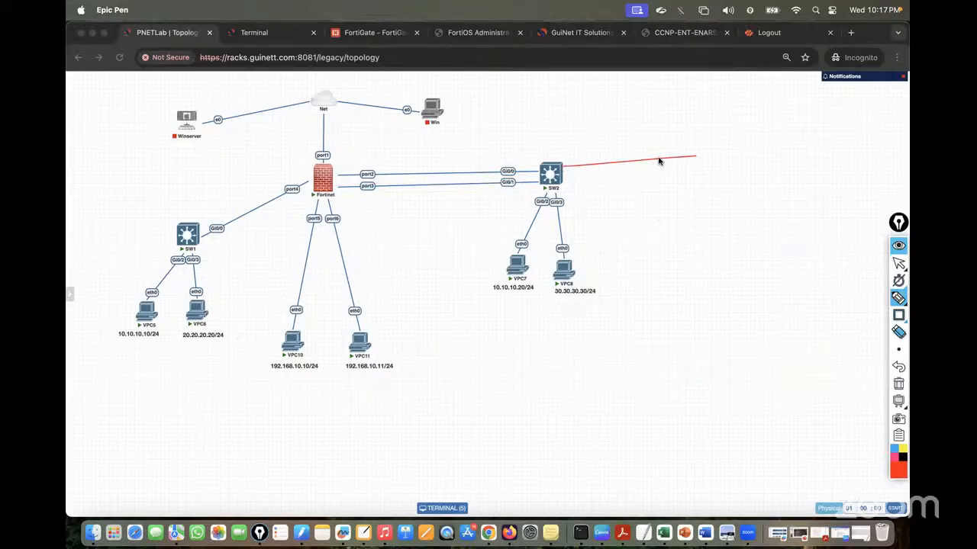
mouse_move(563, 184)
mouse_down()
mouse_move(740, 186)
mouse_move(693, 175)
mouse_up()
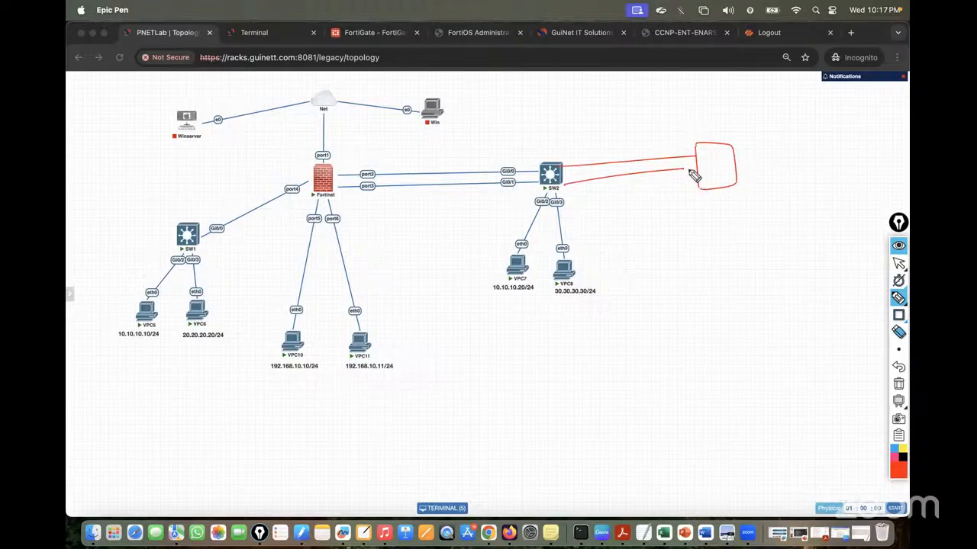
drag(362, 156, 401, 197)
drag(388, 147, 384, 238)
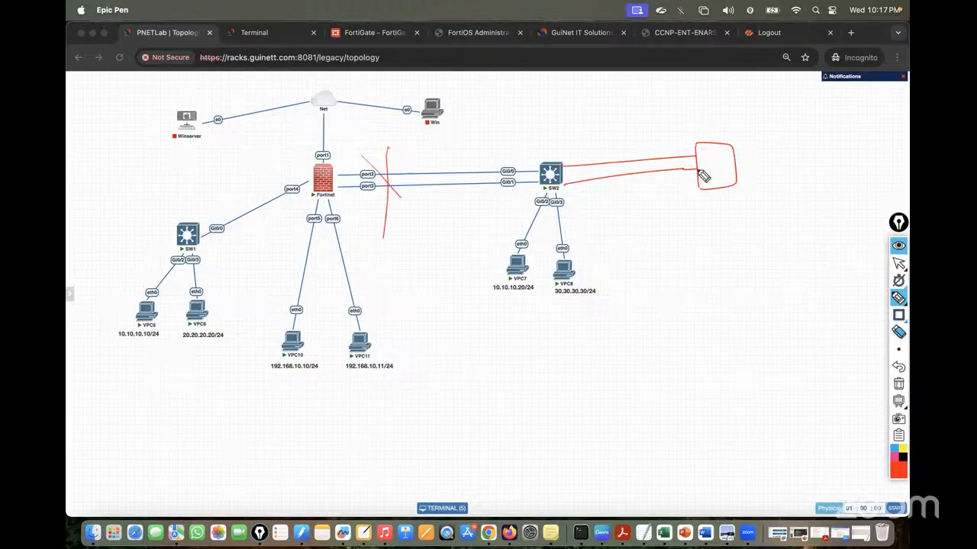
drag(704, 160, 700, 175)
mouse_move(709, 163)
mouse_down()
mouse_move(723, 176)
mouse_move(709, 239)
mouse_up()
mouse_move(723, 193)
mouse_down()
mouse_move(744, 241)
mouse_move(702, 286)
mouse_up()
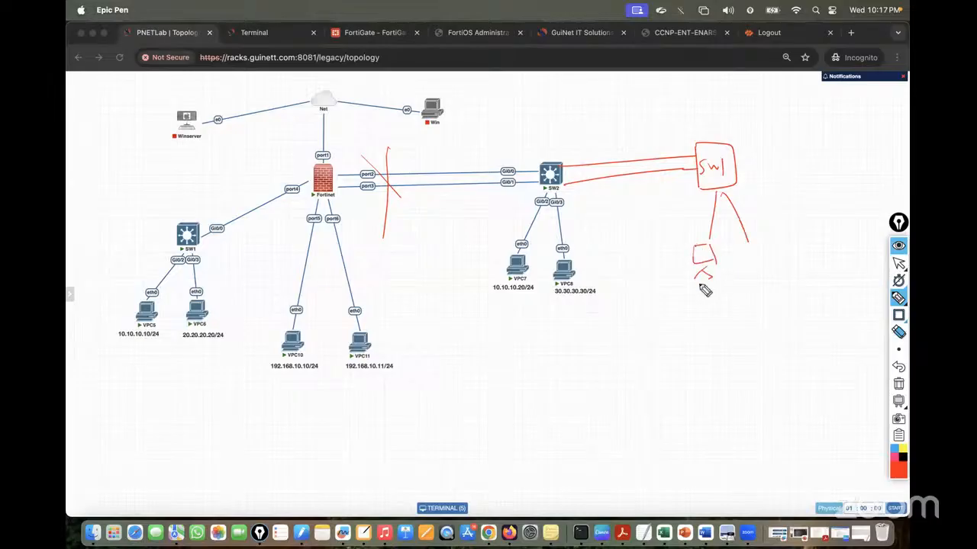
mouse_move(756, 247)
mouse_down()
mouse_move(771, 265)
mouse_move(750, 264)
mouse_up()
mouse_move(621, 152)
mouse_down()
mouse_move(623, 246)
mouse_move(630, 240)
mouse_move(645, 330)
mouse_move(662, 322)
mouse_up()
drag(672, 315, 645, 367)
click(691, 319)
click(692, 325)
mouse_move(664, 356)
mouse_down()
mouse_move(676, 350)
mouse_move(672, 372)
mouse_up()
drag(680, 370, 681, 365)
mouse_move(664, 336)
mouse_down()
mouse_move(617, 396)
mouse_move(617, 364)
mouse_up()
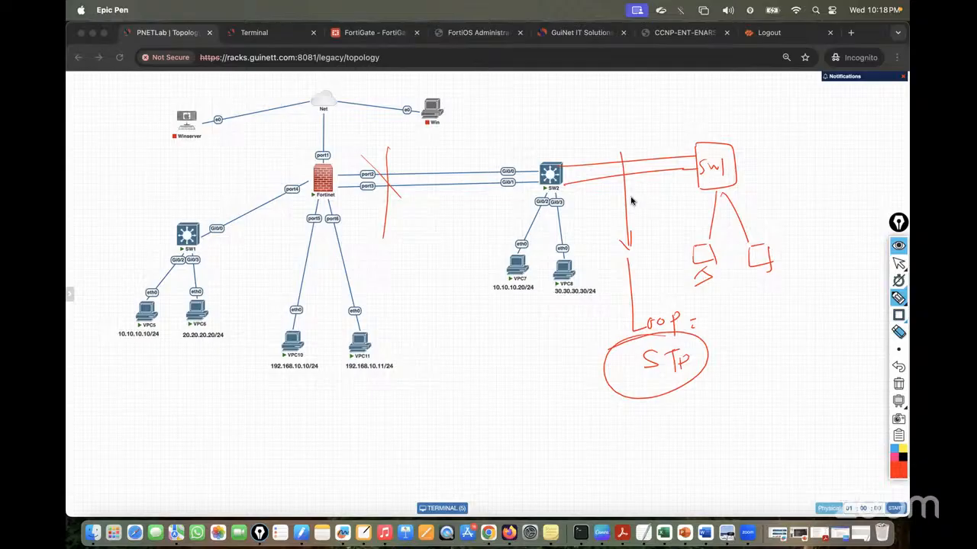
mouse_move(619, 132)
mouse_down()
mouse_move(618, 158)
mouse_move(634, 125)
mouse_move(679, 129)
mouse_move(722, 114)
mouse_move(711, 107)
mouse_move(741, 112)
mouse_up()
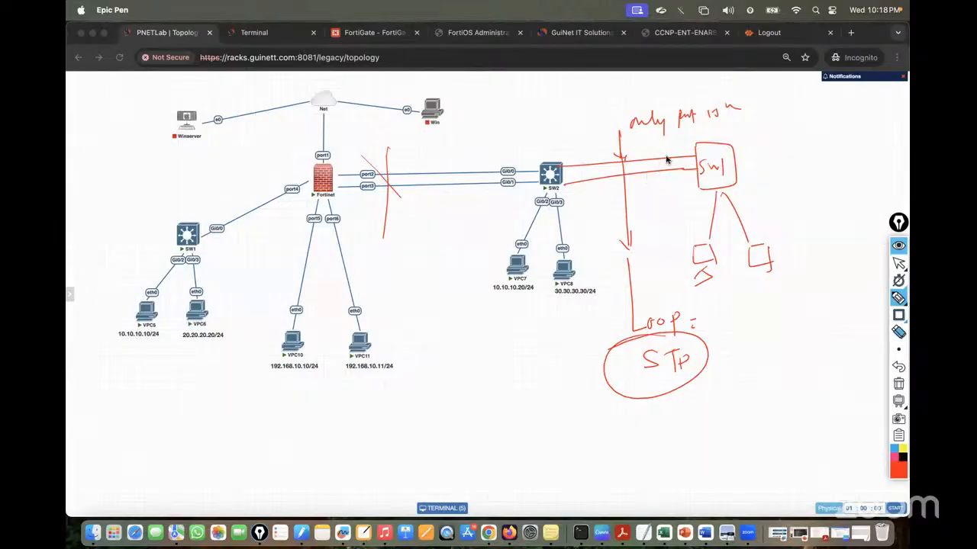
mouse_move(666, 166)
mouse_down()
mouse_move(676, 170)
mouse_move(664, 159)
mouse_move(742, 118)
mouse_move(774, 121)
mouse_up()
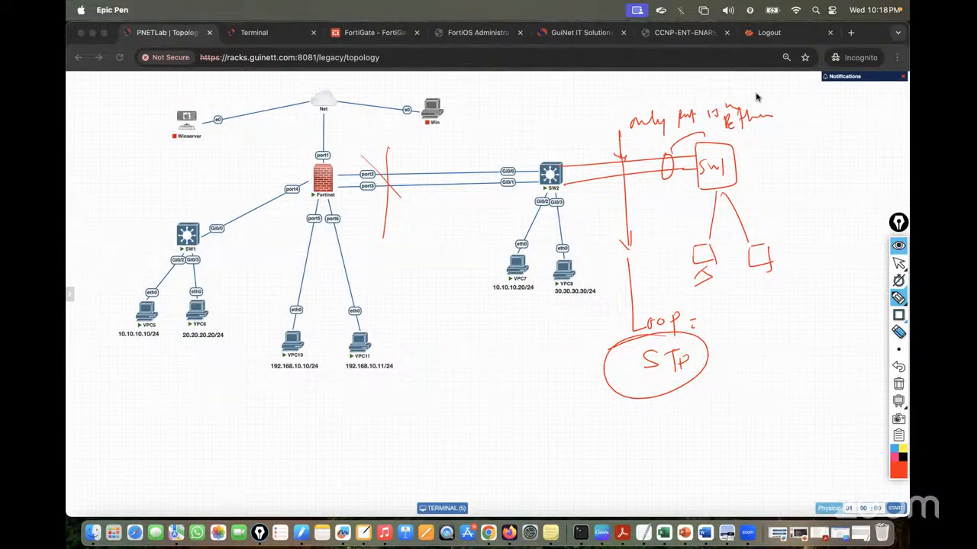
click(898, 384)
click(899, 263)
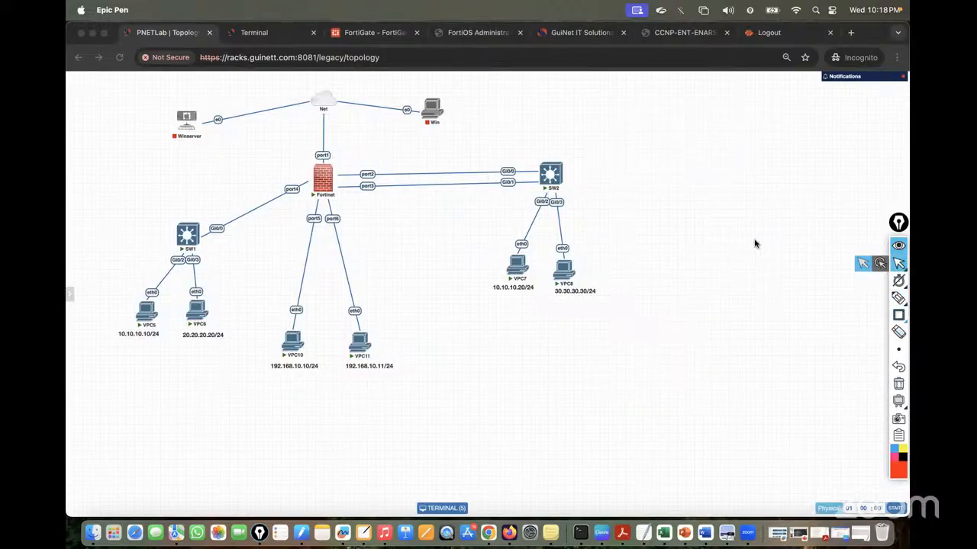
Open SW2's console and enter global configuration mode with 'conf t'
click(652, 241)
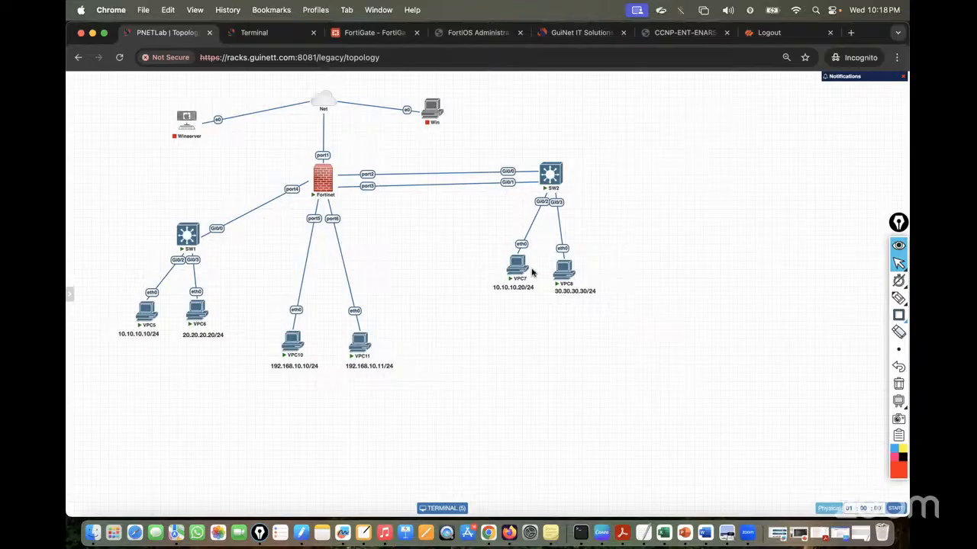
click(550, 180)
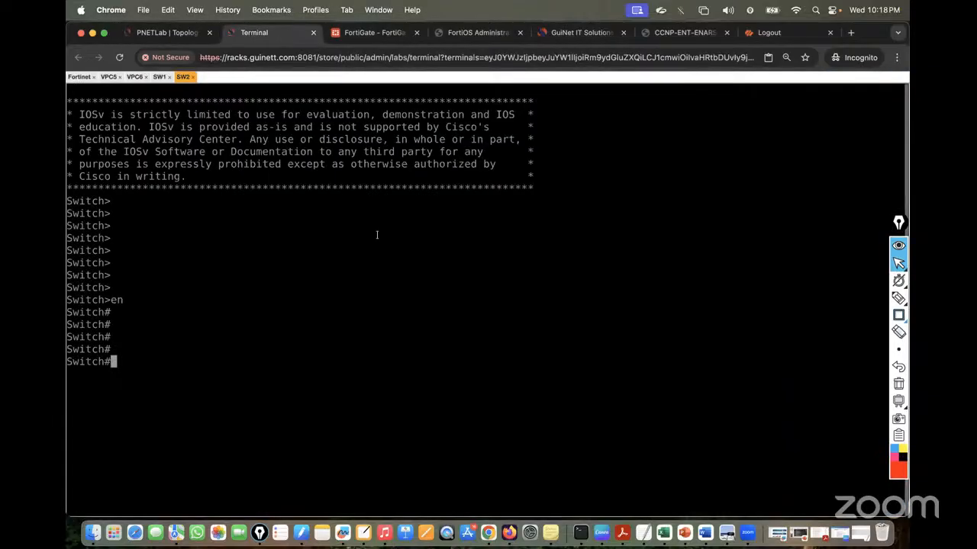
text(conf t)
key(Return)
key(Return)
key(Return)
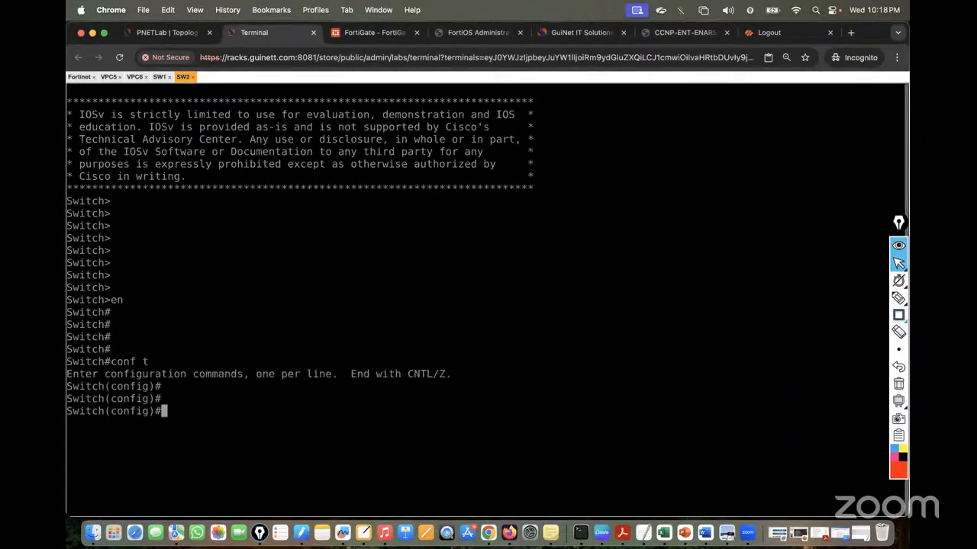
click(202, 38)
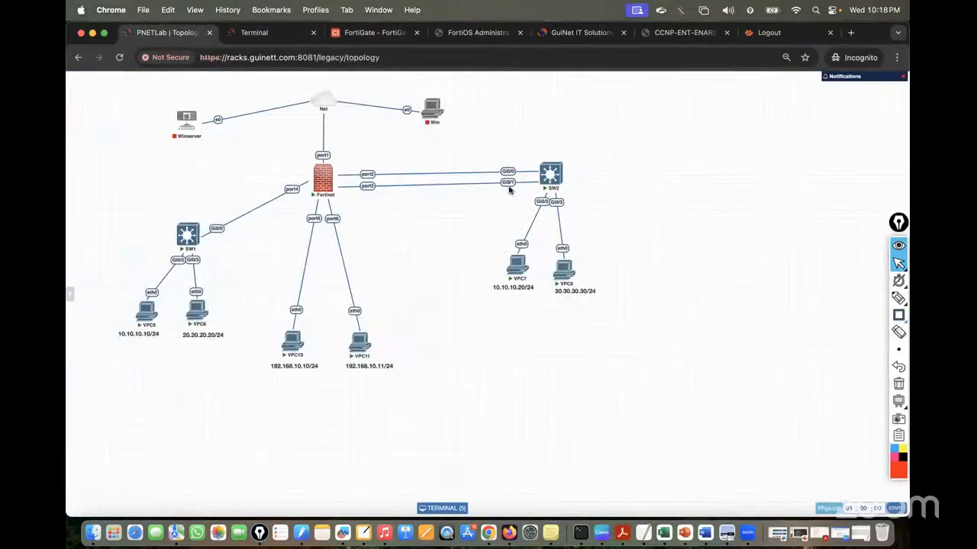
click(252, 33)
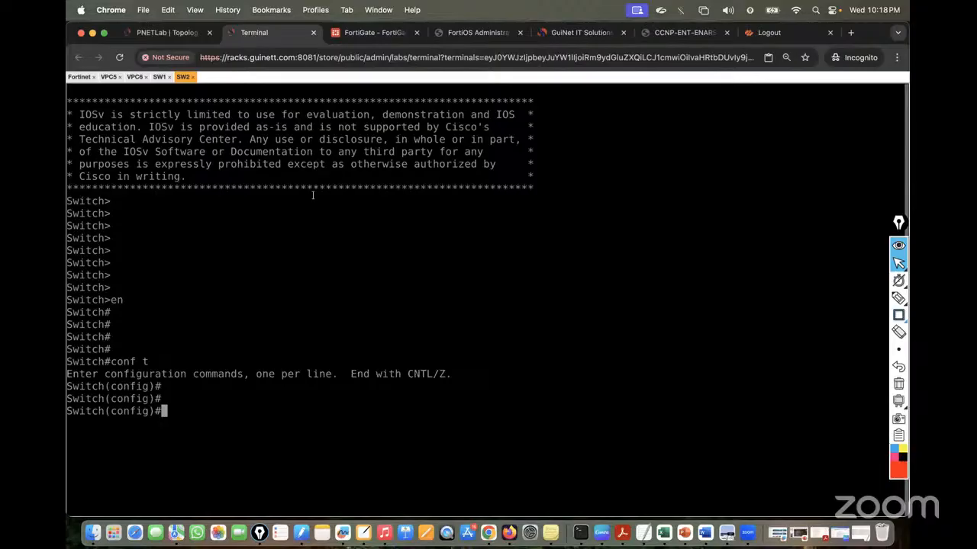
Select the interface range Gi0/0-1 on SW2
text(inte)
key(Tab)
text(r)
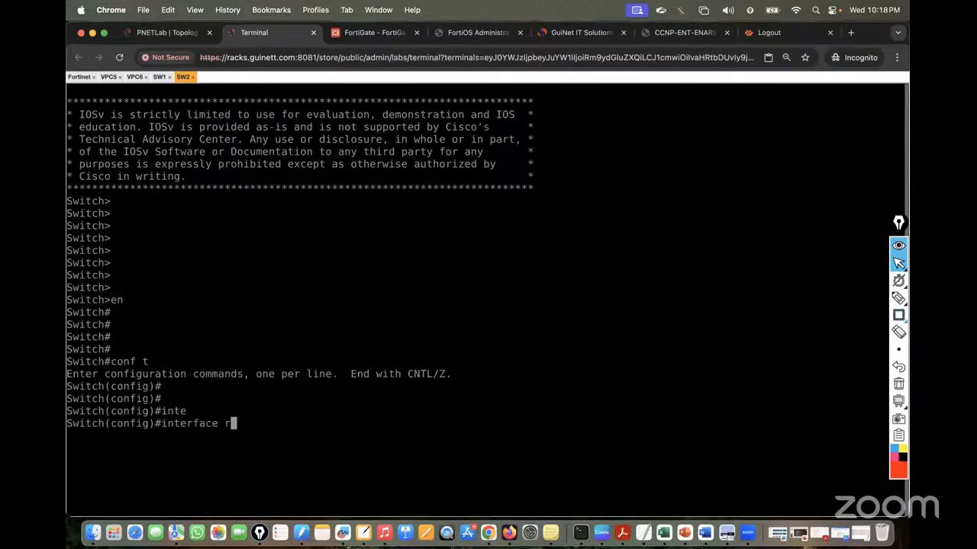
text(an)
key(Tab)
text(Gi0)
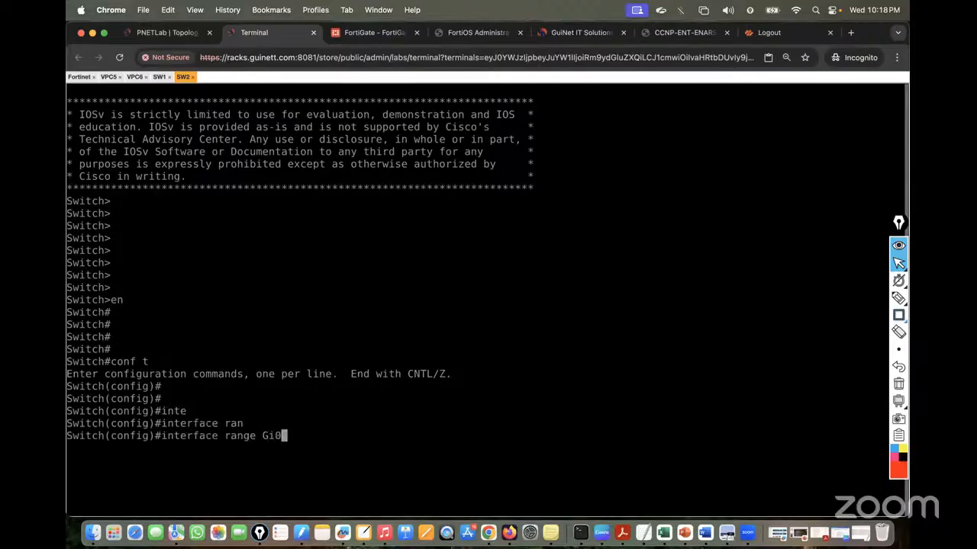
text(/0-1)
key(Return)
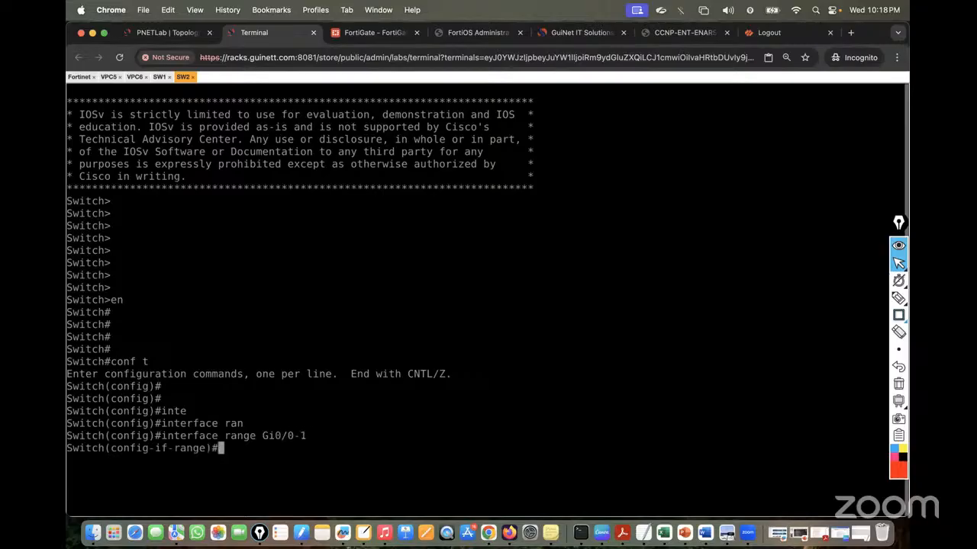
click(169, 32)
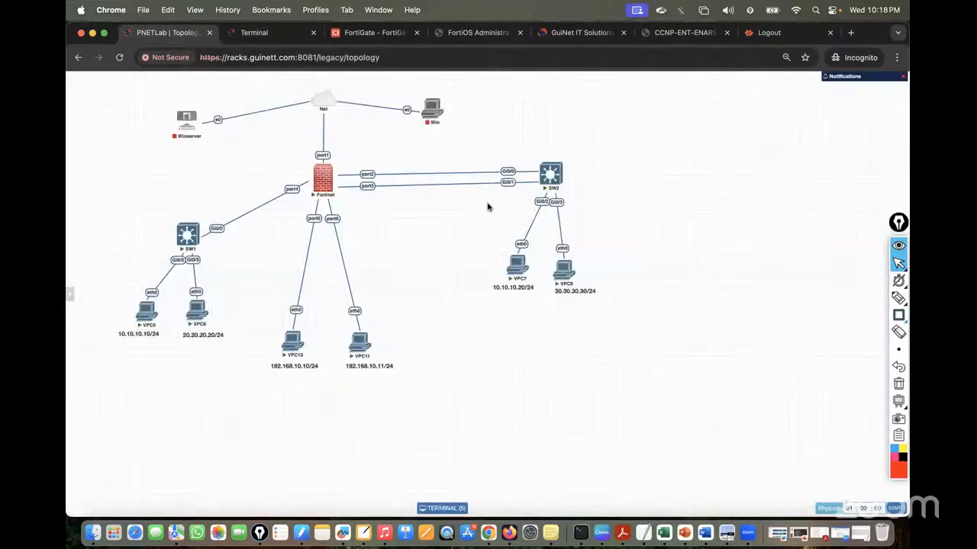
click(373, 33)
click(263, 33)
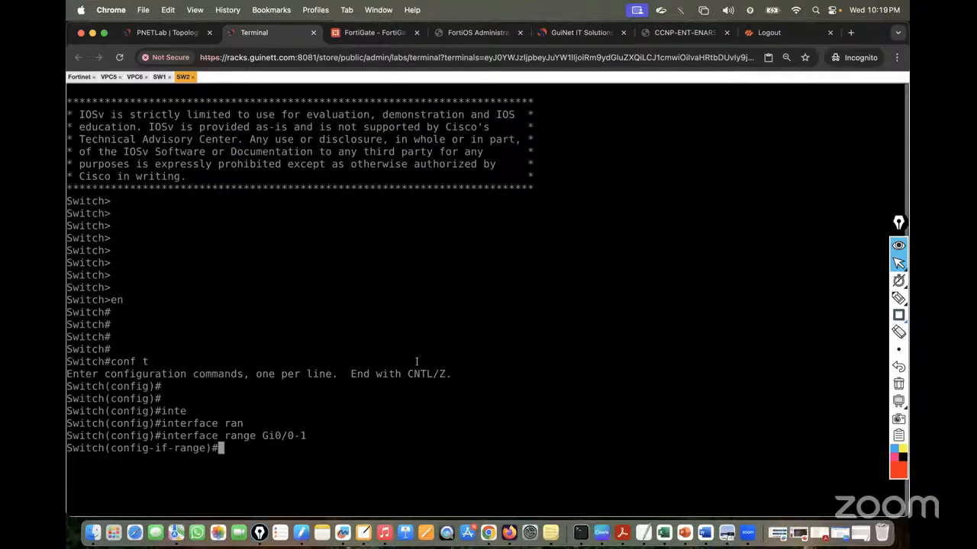
Set Gi0/0-1 to switchport mode access
text(swo)
key(Tab)
key(BackSpace)
text(i)
key(Tab)
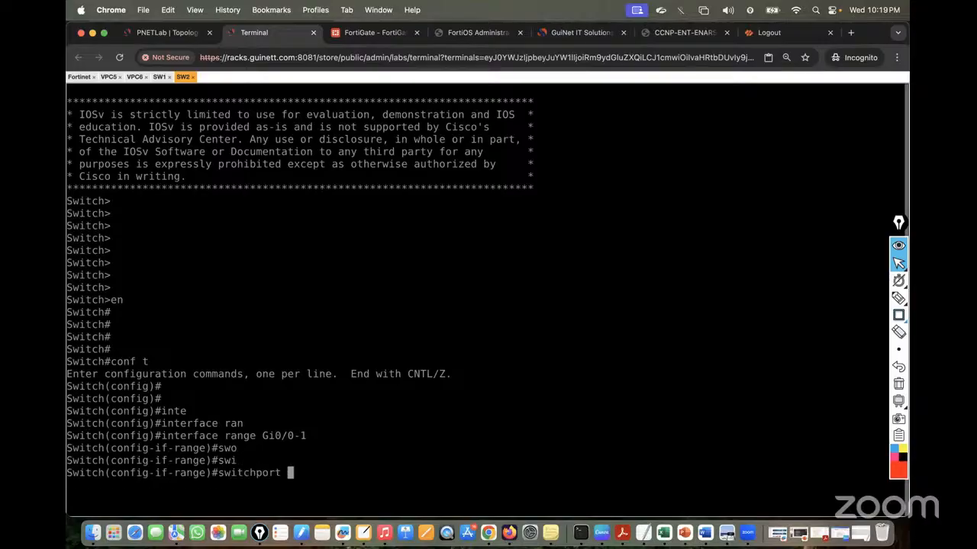
text(mo)
key(Tab)
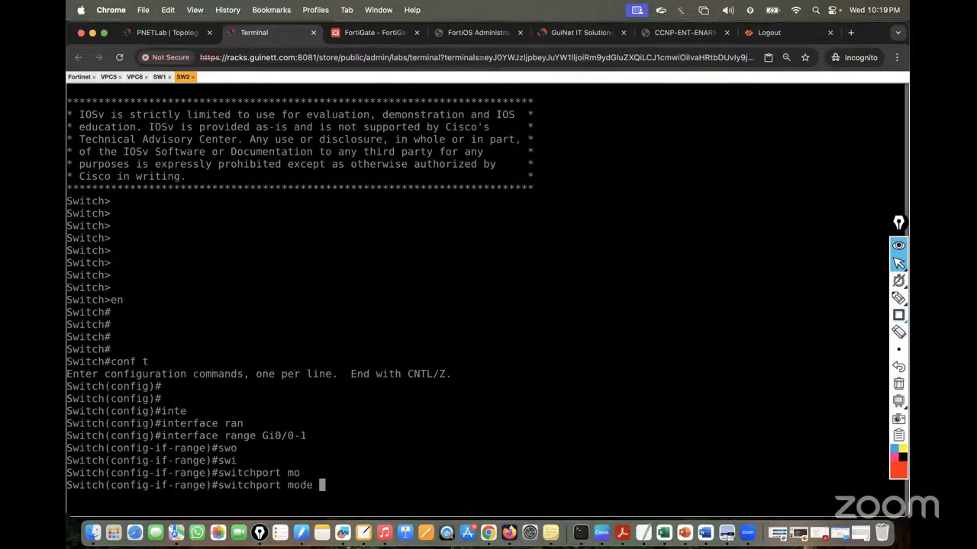
text(aces)
key(Tab)
key(BackSpace)
key(BackSpace)
text(ces)
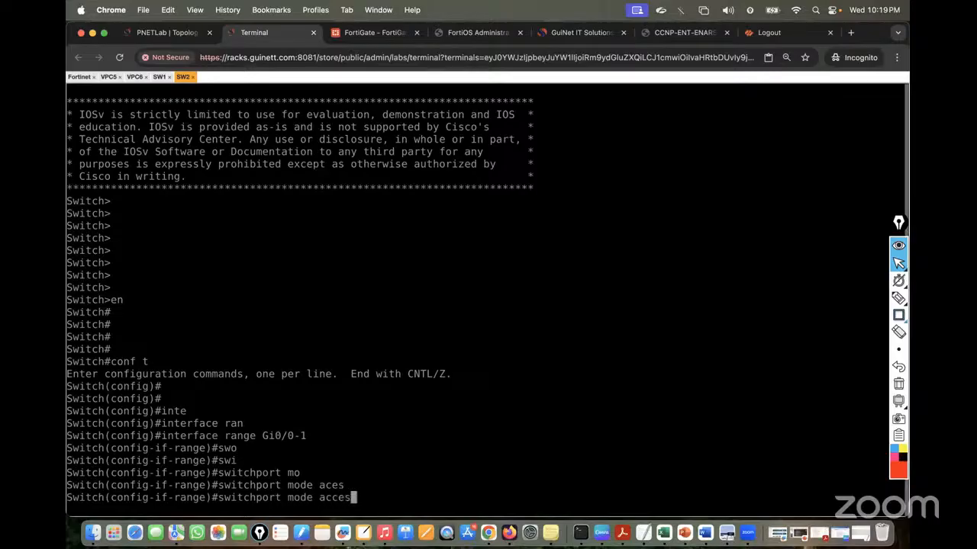
key(Tab)
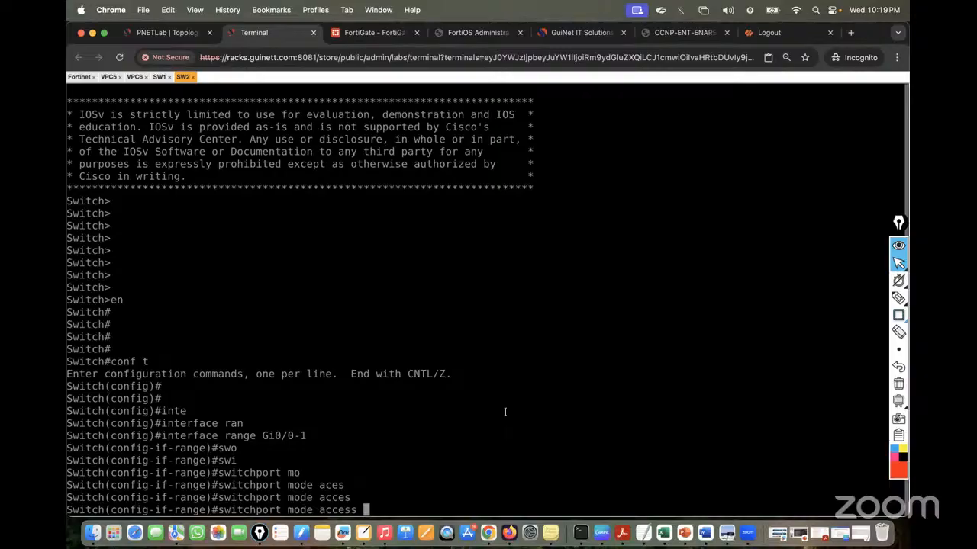
key(Return)
List the channel-group 12 mode options and highlight the LACP active and PAgP auto/desirable descriptions
text(ch(config-if-range)#)
key(Tab)
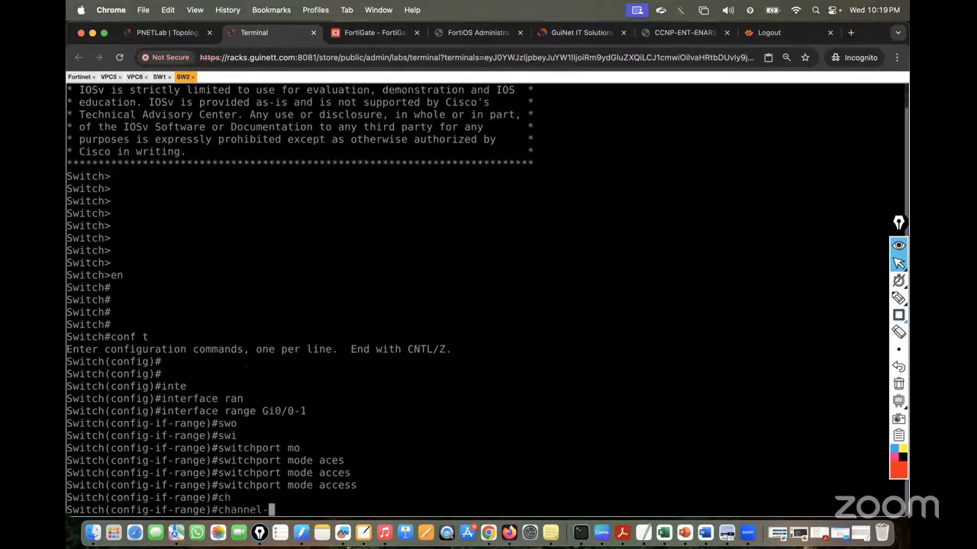
text(gr)
key(Tab)
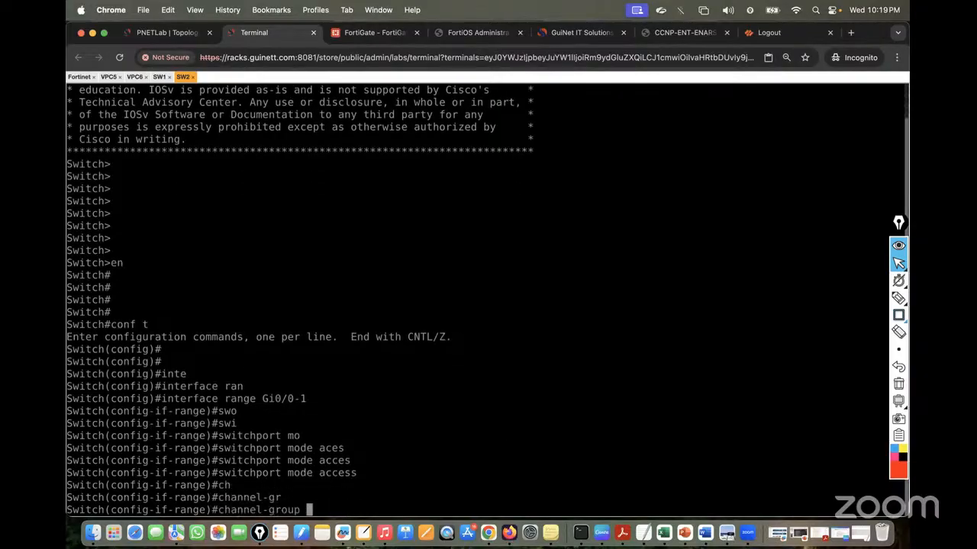
text(12 ?)
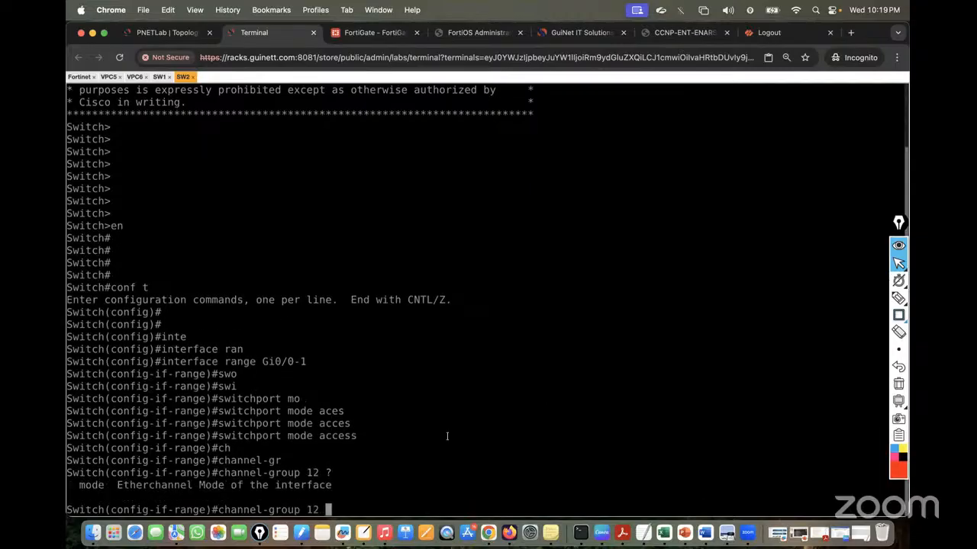
text(mo)
key(Tab)
text(?)
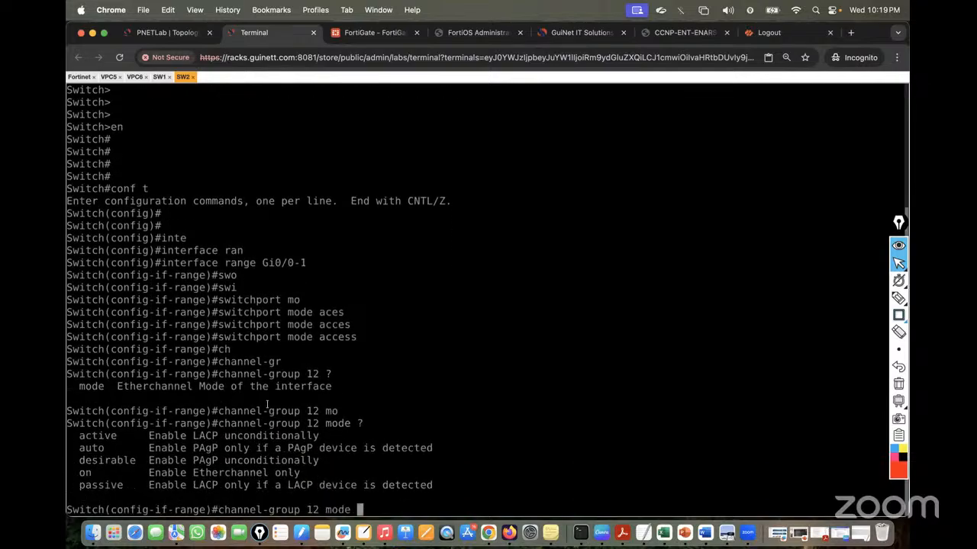
drag(79, 436, 293, 436)
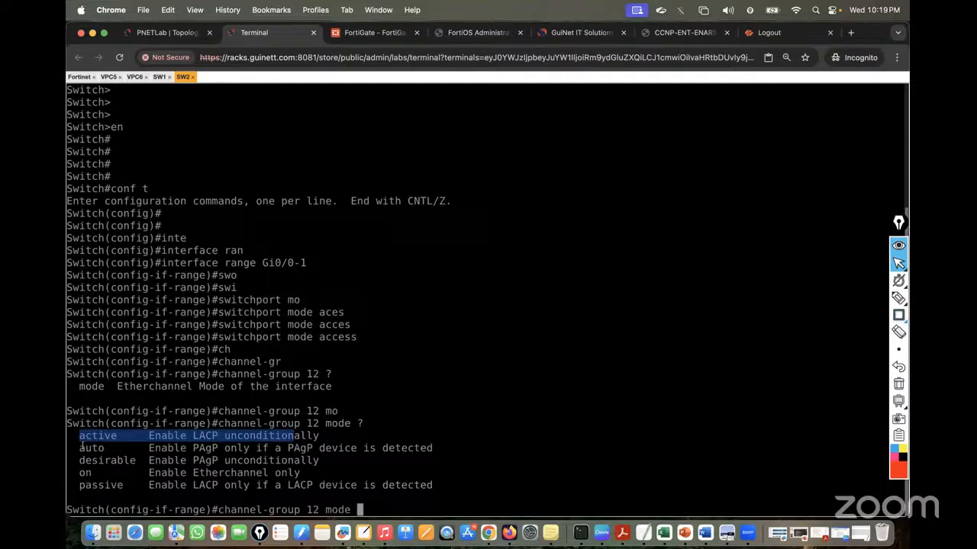
drag(79, 448, 332, 461)
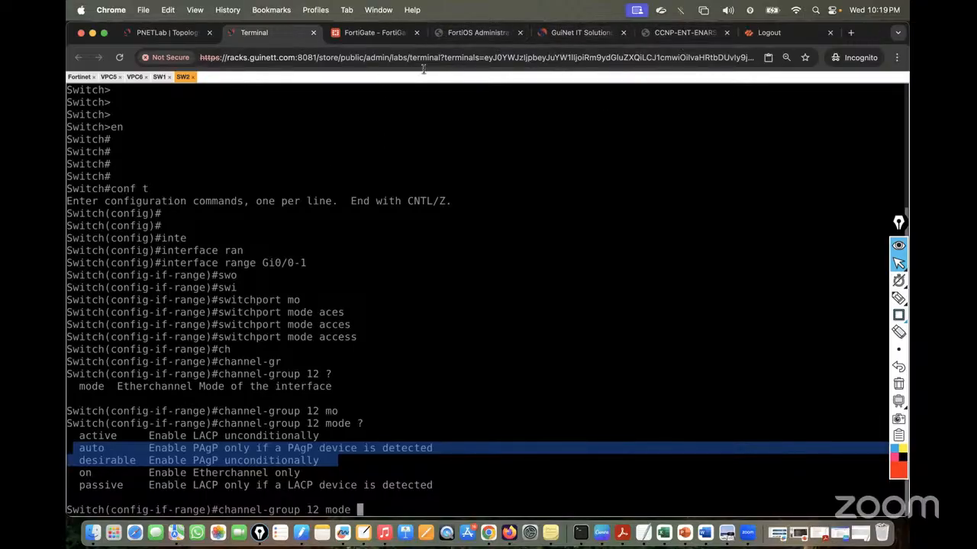
click(481, 34)
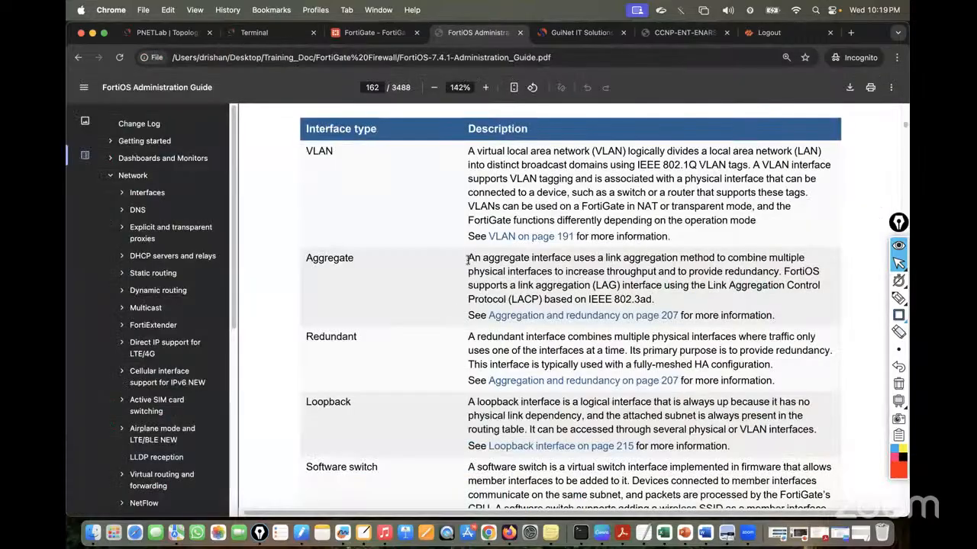
Highlight the Aggregate definition, the LAG term and Link Aggregation Control Protocol (LACP) in the guide
drag(465, 258, 781, 272)
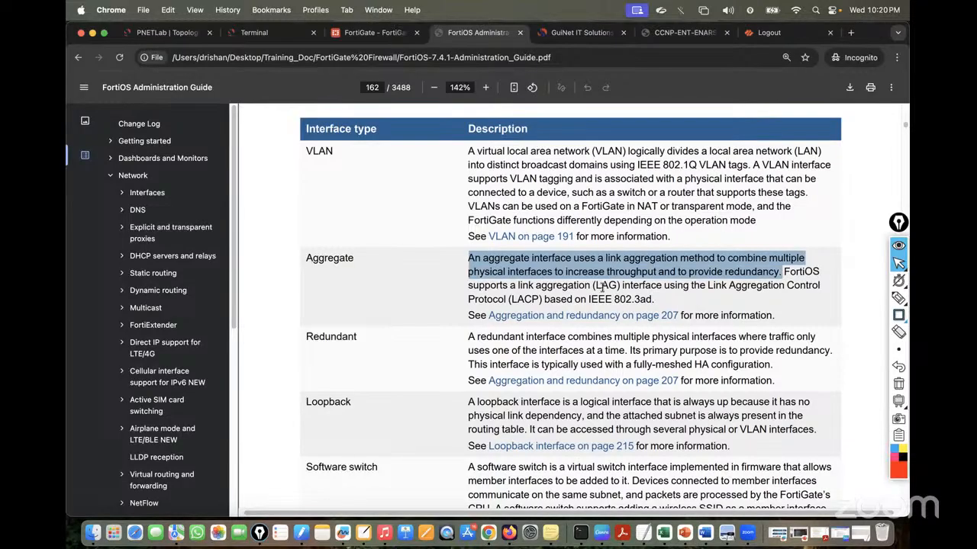
drag(623, 285, 526, 286)
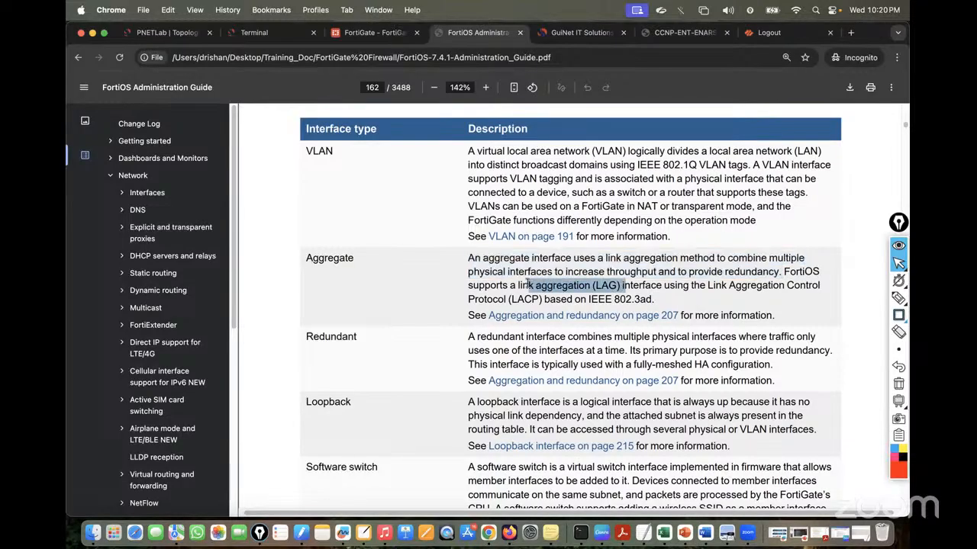
click(677, 286)
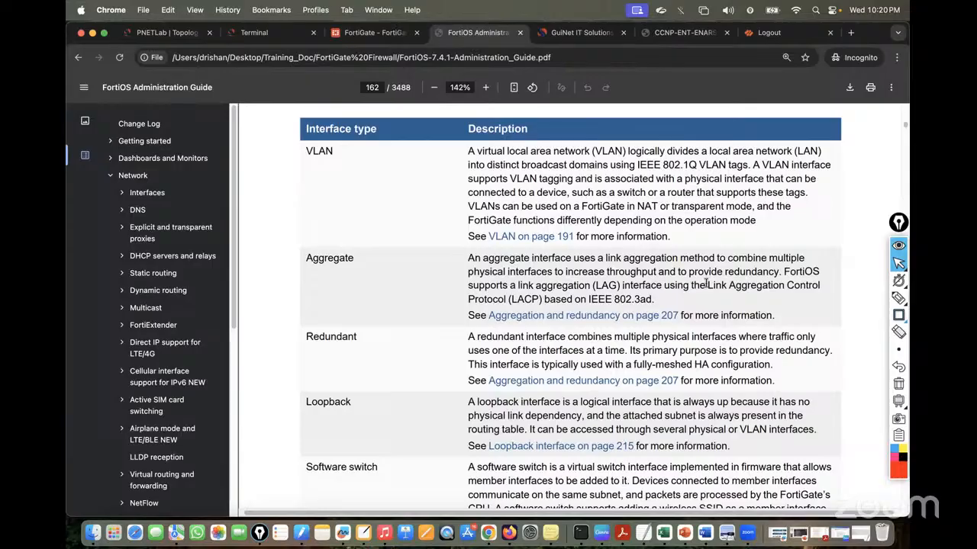
drag(701, 285, 558, 301)
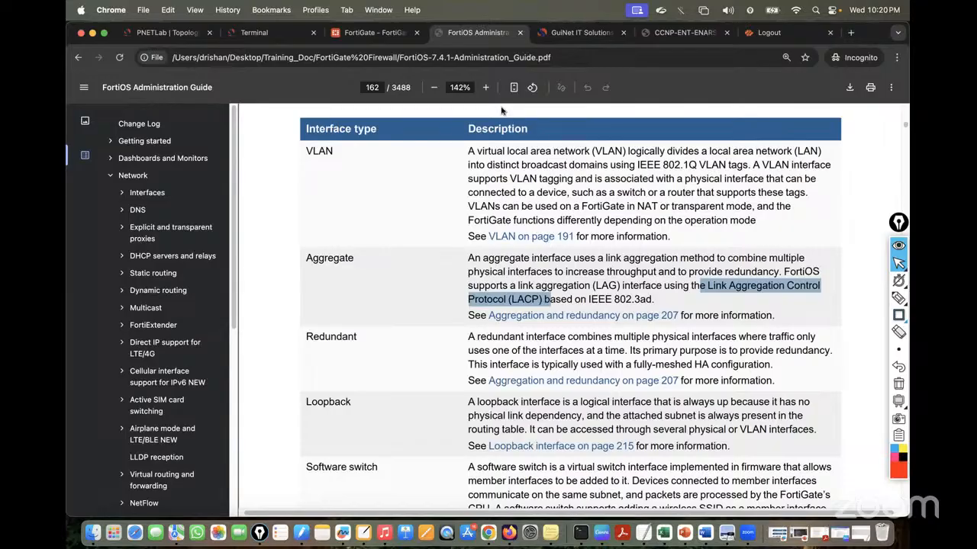
click(252, 33)
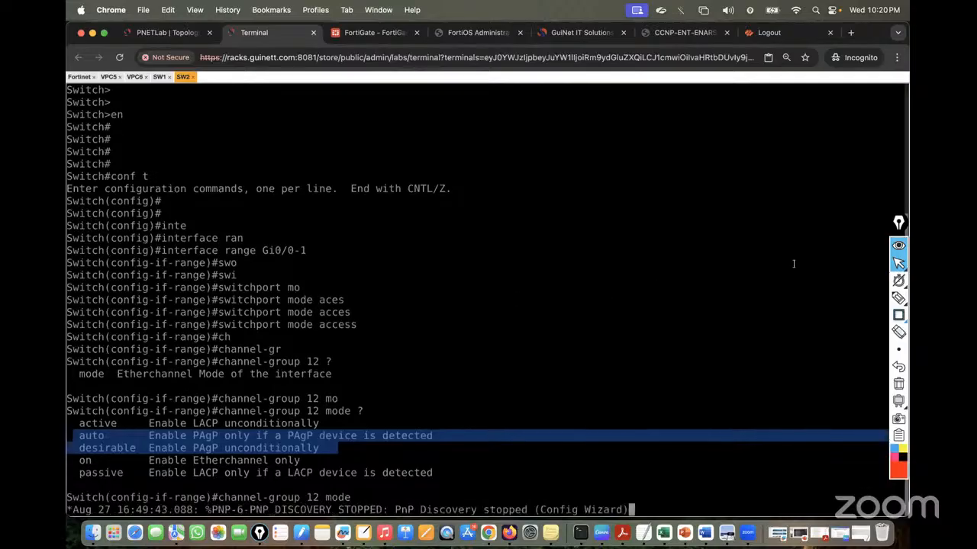
Sketch an SW1–SW2 bundled-link diagram labelled LACP Active–Passive
click(898, 297)
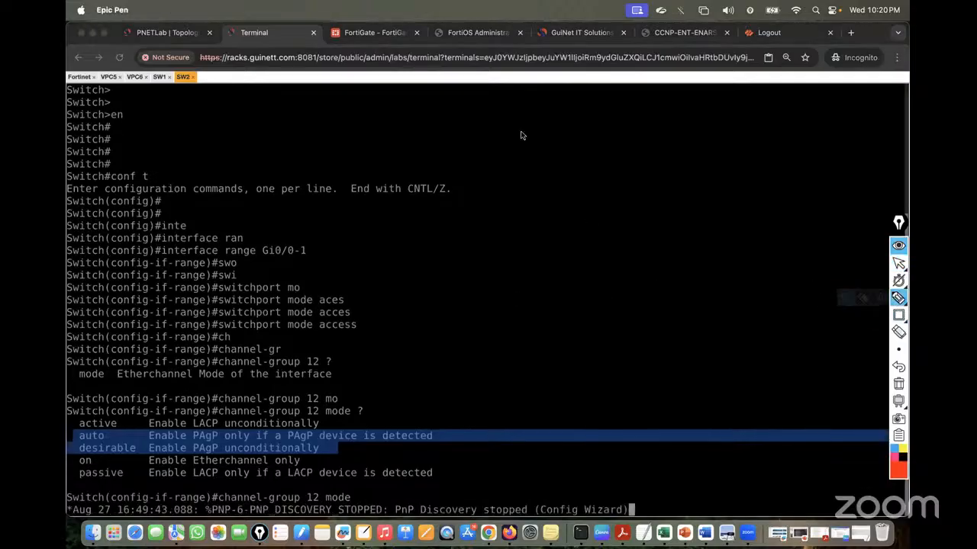
mouse_move(521, 135)
mouse_down()
mouse_move(571, 124)
mouse_move(519, 152)
mouse_move(563, 141)
mouse_up()
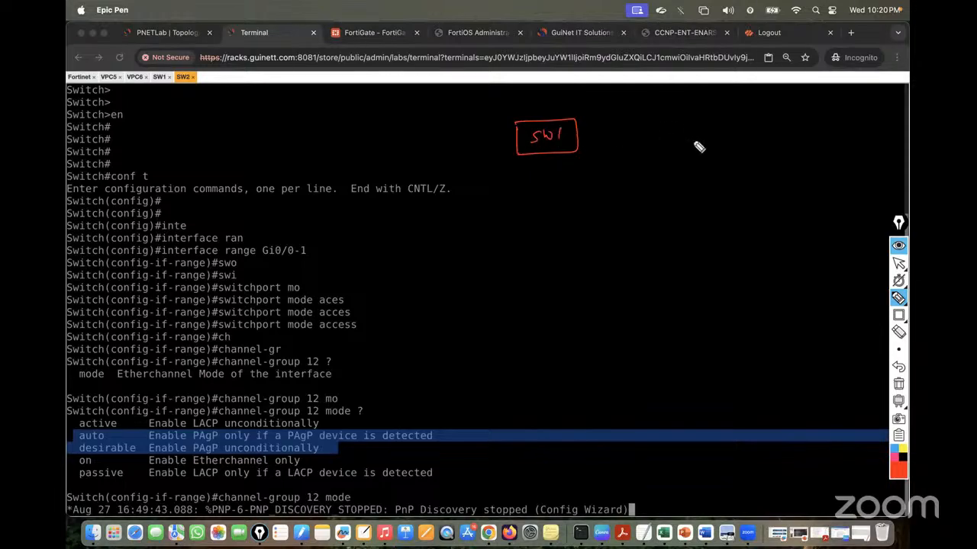
mouse_move(727, 146)
mouse_down()
mouse_move(768, 115)
mouse_move(737, 148)
mouse_move(765, 124)
mouse_move(777, 139)
mouse_up()
mouse_move(578, 129)
mouse_down()
mouse_move(726, 114)
mouse_move(664, 145)
mouse_move(724, 135)
mouse_up()
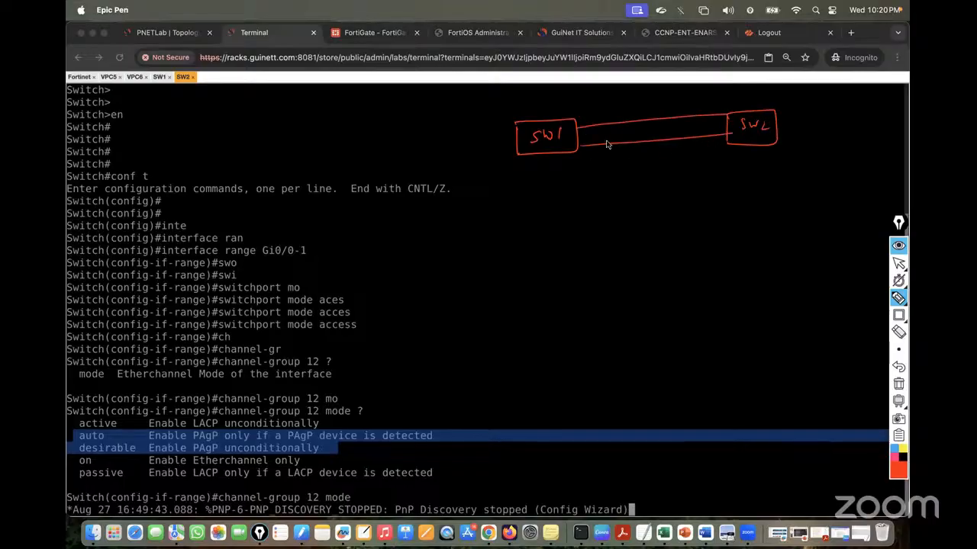
mouse_move(610, 120)
mouse_down()
mouse_move(615, 148)
mouse_move(611, 115)
mouse_up()
mouse_move(686, 109)
mouse_down()
mouse_move(690, 133)
mouse_move(700, 116)
mouse_move(689, 107)
mouse_up()
drag(493, 195, 557, 201)
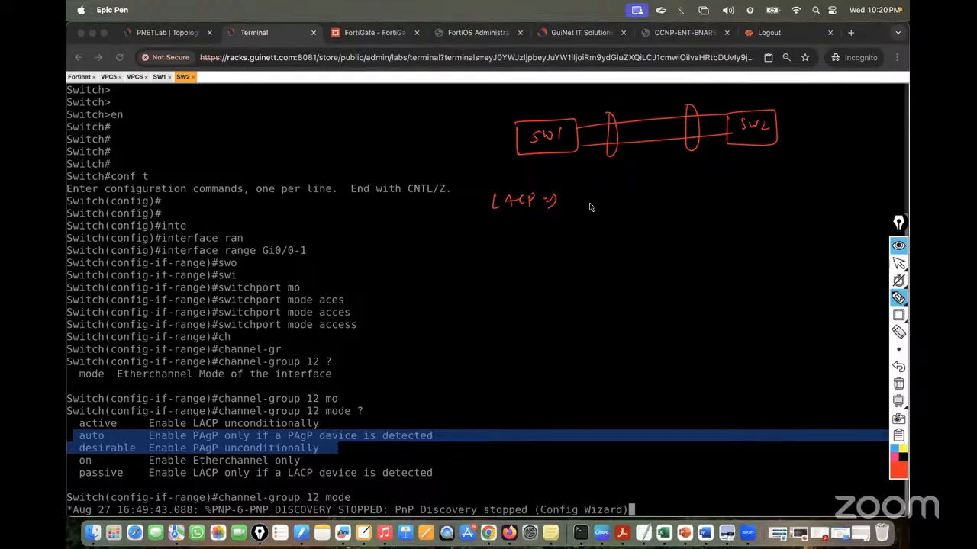
mouse_move(623, 214)
mouse_down()
mouse_move(626, 203)
mouse_move(621, 212)
mouse_move(748, 202)
mouse_up()
drag(755, 203, 810, 195)
drag(626, 229, 819, 205)
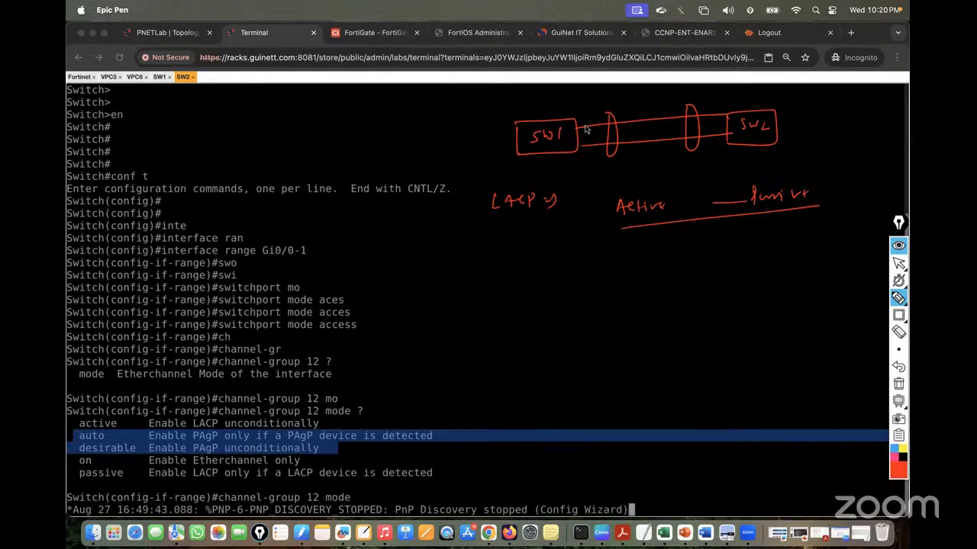
mouse_move(582, 110)
mouse_down()
mouse_move(584, 100)
mouse_move(615, 103)
mouse_up()
drag(703, 100, 743, 90)
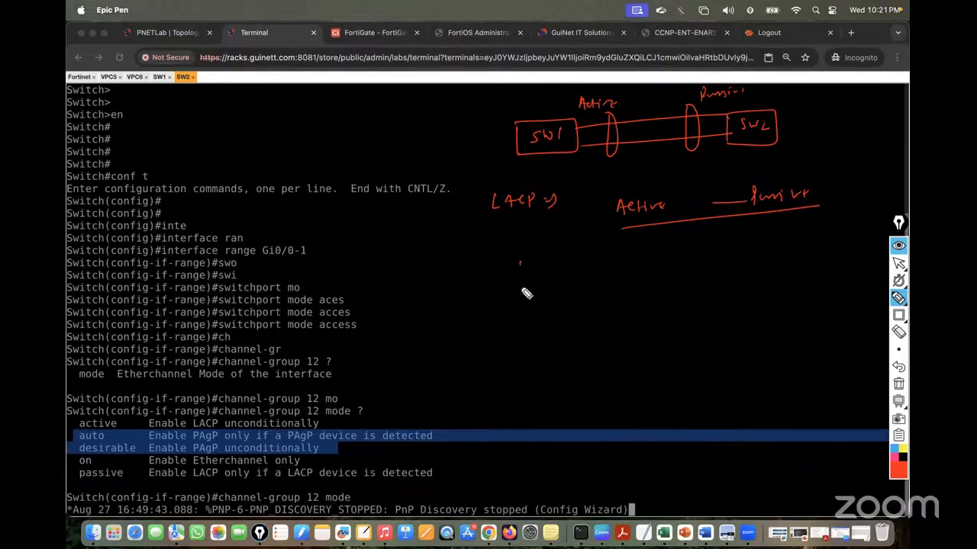
Sketch a second SW1–SW2 diagram for Active/Active, noting that both pairings form an EtherChannel
mouse_move(520, 263)
mouse_down()
mouse_move(578, 276)
mouse_move(520, 296)
mouse_move(551, 284)
mouse_up()
mouse_move(555, 275)
mouse_down()
mouse_move(556, 287)
mouse_move(740, 256)
mouse_up()
mouse_move(578, 288)
mouse_down()
mouse_move(738, 284)
mouse_move(740, 248)
mouse_move(762, 246)
mouse_move(740, 286)
mouse_move(775, 261)
mouse_move(784, 268)
mouse_up()
mouse_move(610, 271)
mouse_down()
mouse_move(612, 301)
mouse_move(610, 264)
mouse_up()
mouse_move(705, 259)
mouse_down()
mouse_move(721, 286)
mouse_move(709, 255)
mouse_up()
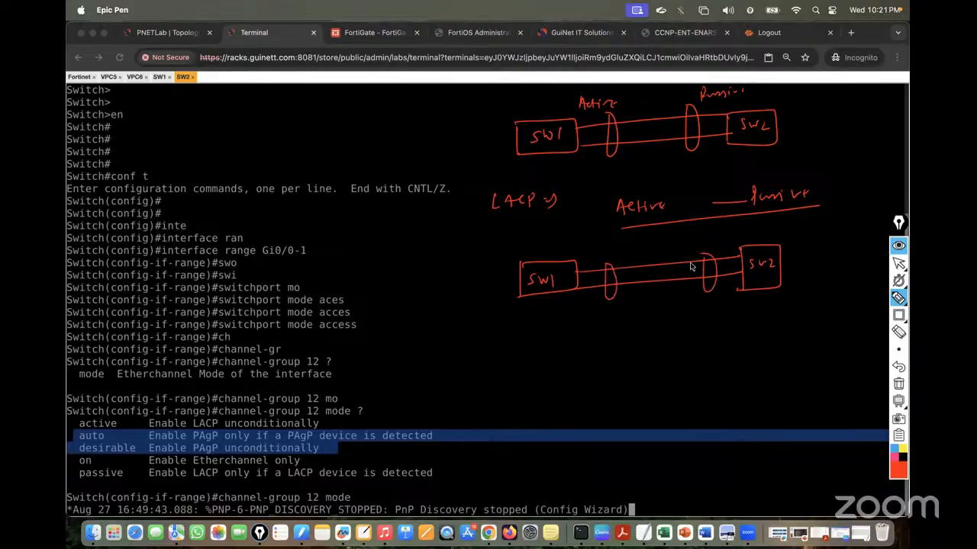
drag(599, 253, 724, 242)
mouse_move(656, 164)
mouse_down()
mouse_move(678, 172)
mouse_move(737, 163)
mouse_move(746, 173)
mouse_move(828, 160)
mouse_up()
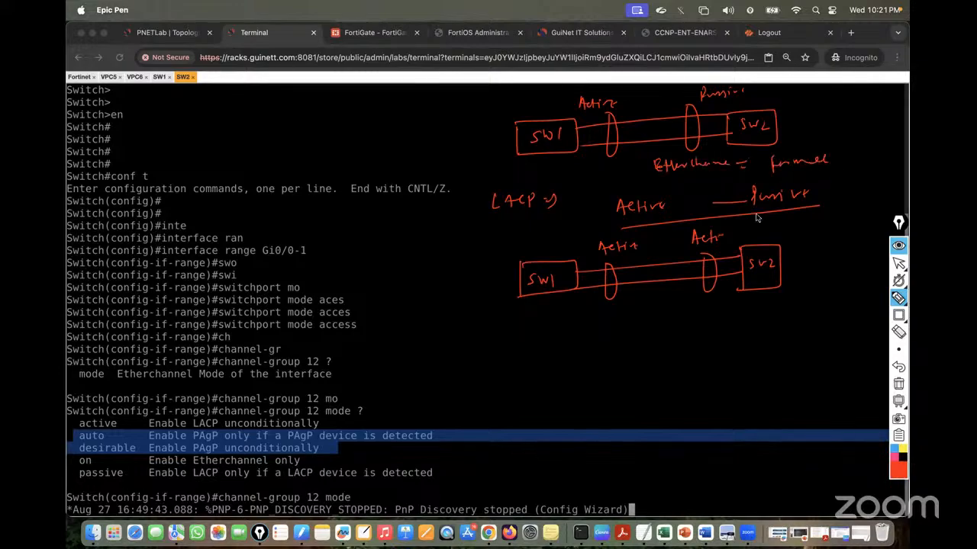
drag(619, 322, 739, 317)
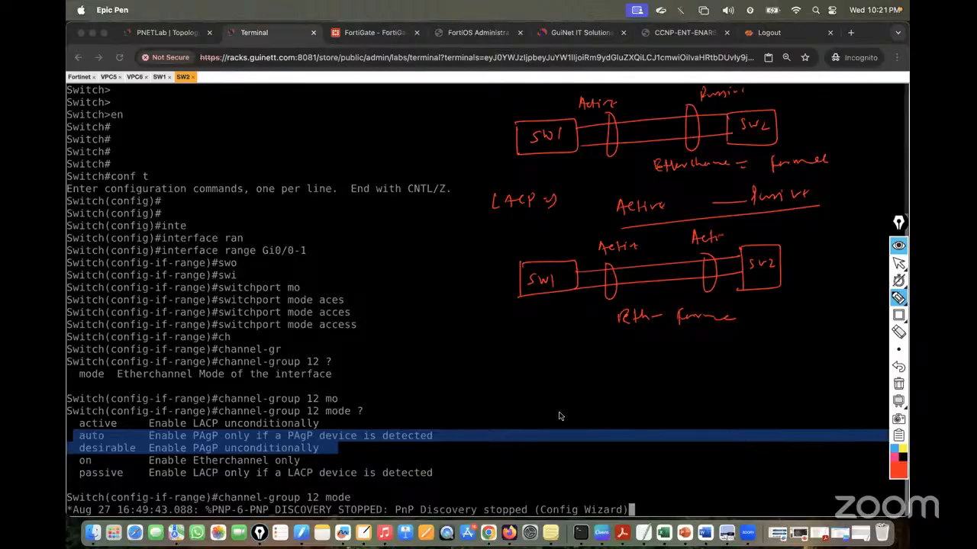
Draw a third SW1–SW2 Passive/Passive diagram and cross it out as failing
mouse_move(531, 365)
mouse_down()
mouse_move(534, 410)
mouse_move(542, 393)
mouse_move(744, 359)
mouse_up()
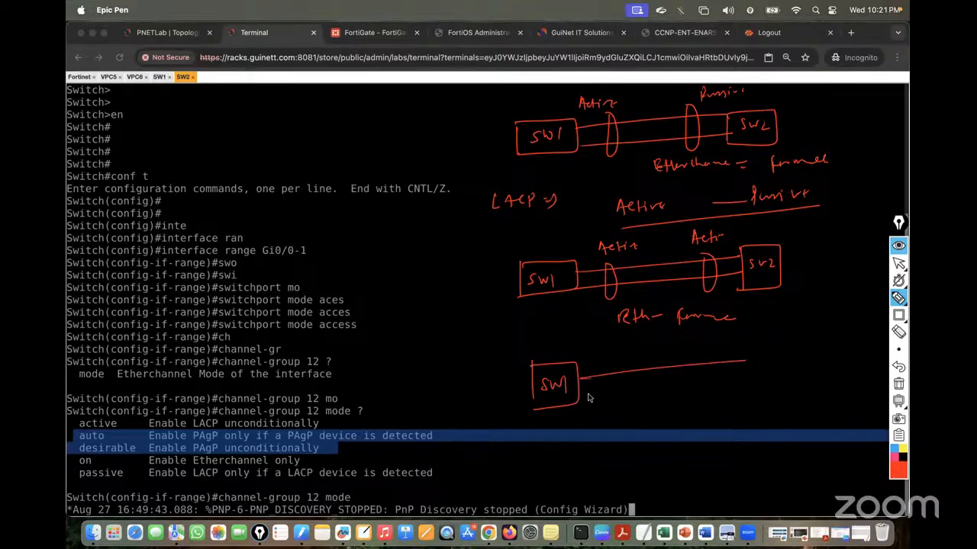
mouse_move(580, 400)
mouse_down()
mouse_move(757, 375)
mouse_move(748, 398)
mouse_up()
mouse_move(742, 349)
mouse_down()
mouse_move(798, 343)
mouse_move(795, 394)
mouse_up()
mouse_move(794, 394)
mouse_down()
mouse_move(748, 399)
mouse_move(760, 387)
mouse_up()
drag(770, 369, 794, 377)
drag(610, 367, 620, 393)
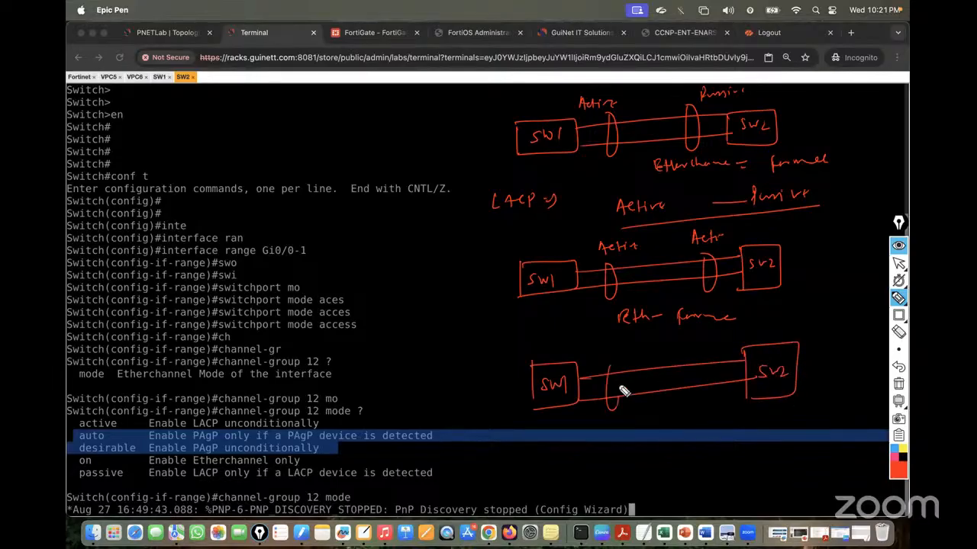
drag(709, 362, 720, 399)
mouse_move(596, 345)
mouse_down()
mouse_move(612, 359)
mouse_move(735, 343)
mouse_up()
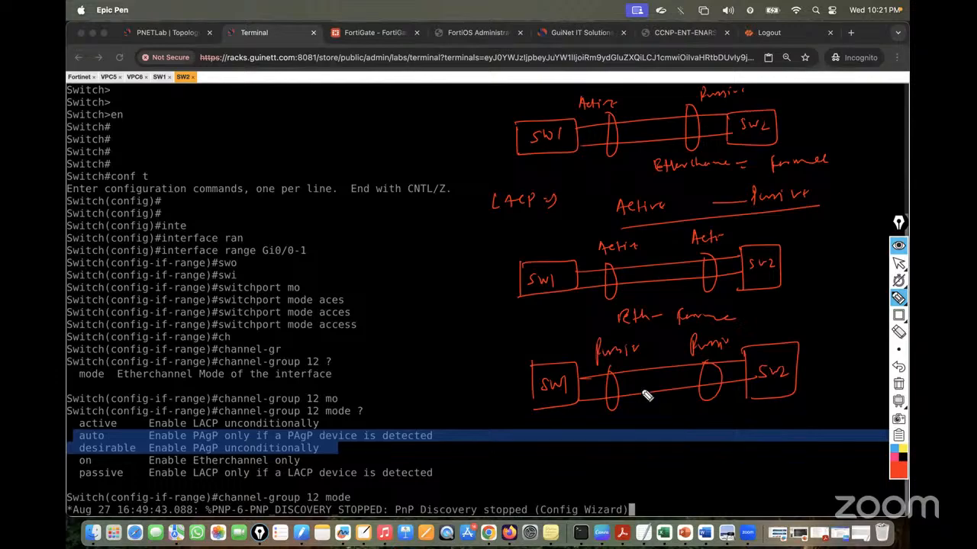
mouse_move(643, 352)
mouse_down()
mouse_move(668, 426)
mouse_move(643, 441)
mouse_up()
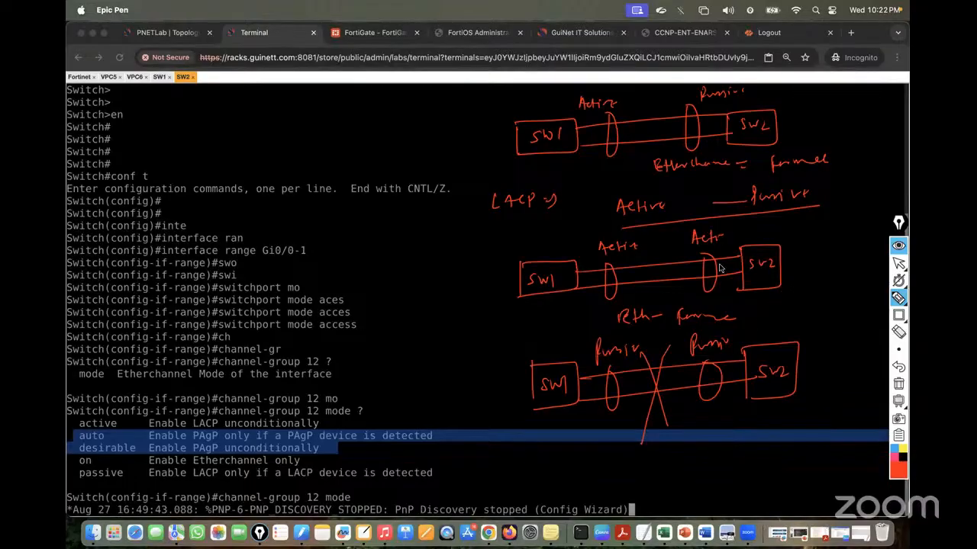
Add arrows showing SW1 initiating negotiation and circle SW1's Passive label
mouse_move(728, 265)
mouse_down()
mouse_move(640, 279)
mouse_move(654, 270)
mouse_move(650, 279)
mouse_up()
drag(587, 132, 600, 130)
drag(708, 112, 723, 129)
drag(723, 114, 699, 136)
mouse_move(587, 134)
mouse_down()
mouse_move(675, 119)
mouse_move(653, 144)
mouse_up()
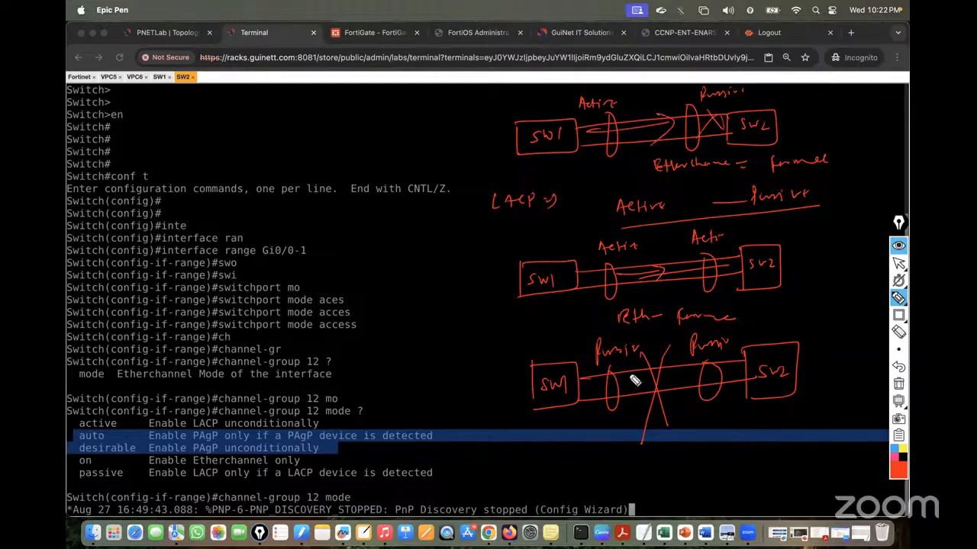
drag(568, 358, 554, 369)
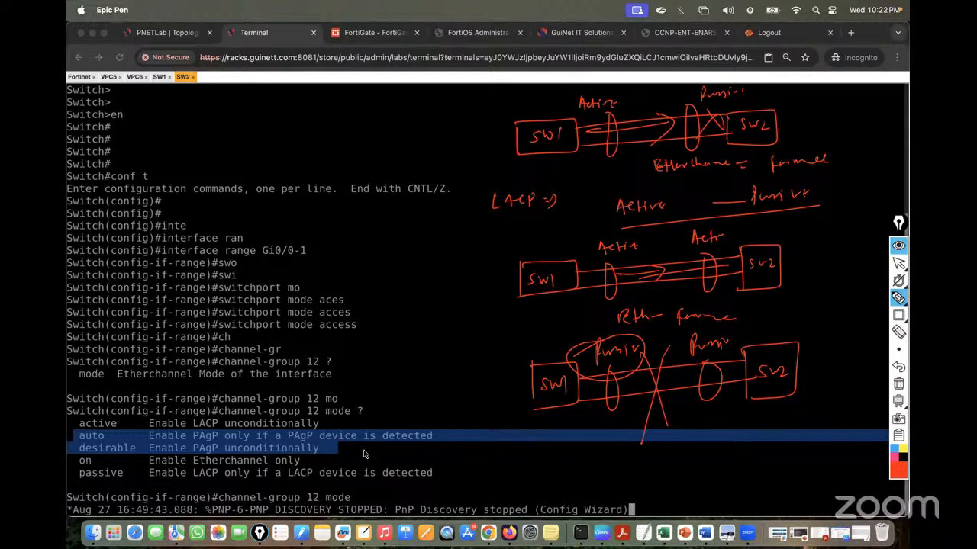
Mark the LACP active, passive and on modes, cross out PAgP auto/desirable, and clear the ink
mouse_move(166, 452)
mouse_down()
mouse_move(151, 463)
mouse_move(336, 456)
mouse_move(264, 431)
mouse_move(304, 429)
mouse_up()
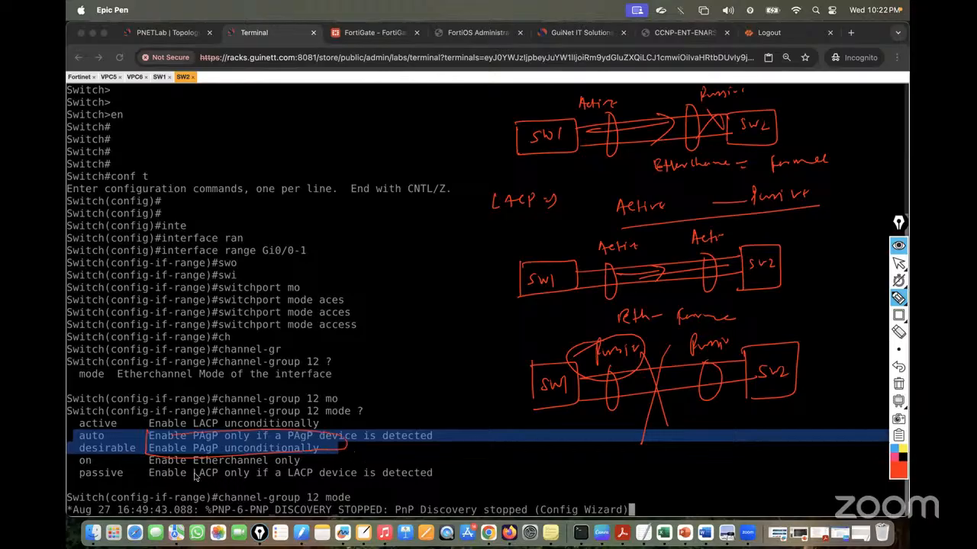
drag(90, 480, 115, 467)
drag(88, 409, 80, 429)
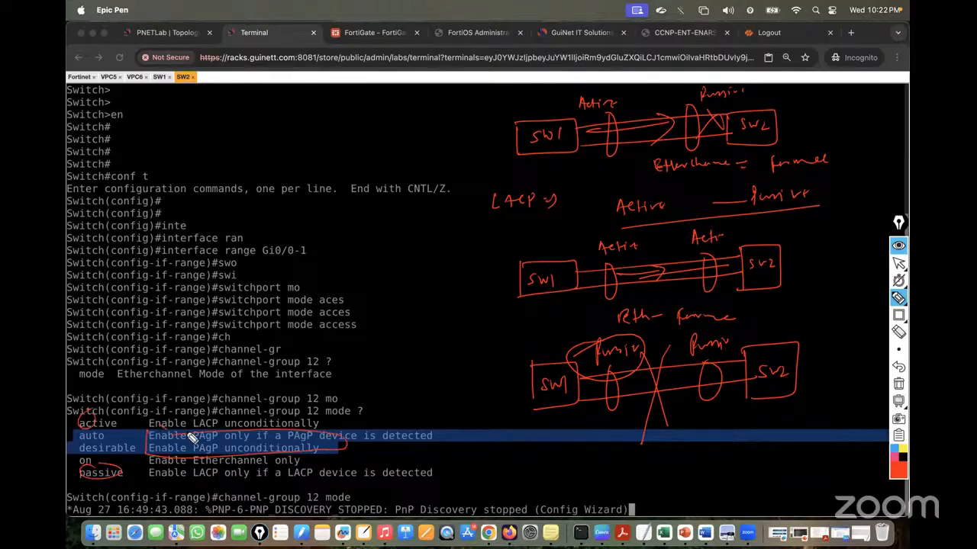
drag(165, 451, 186, 424)
mouse_move(96, 461)
mouse_down()
mouse_move(78, 465)
mouse_move(93, 457)
mouse_up()
click(899, 264)
Recall the channel-group 12 command and complete its mode as active
mouse_move(898, 280)
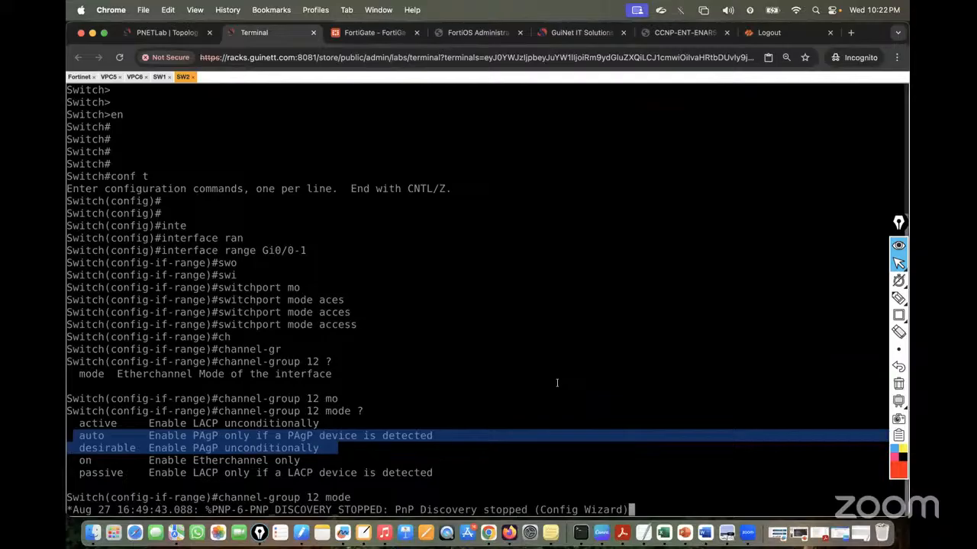
key(Return)
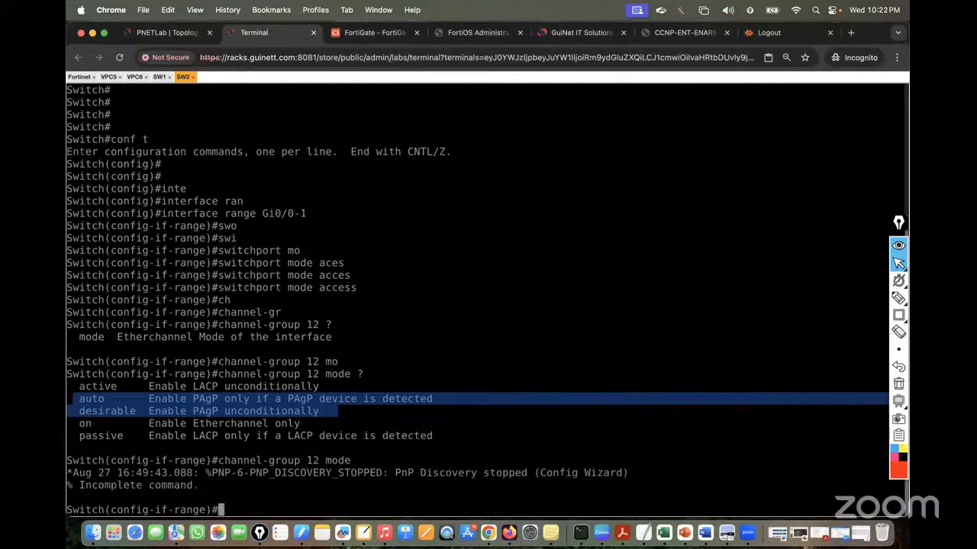
key(Up)
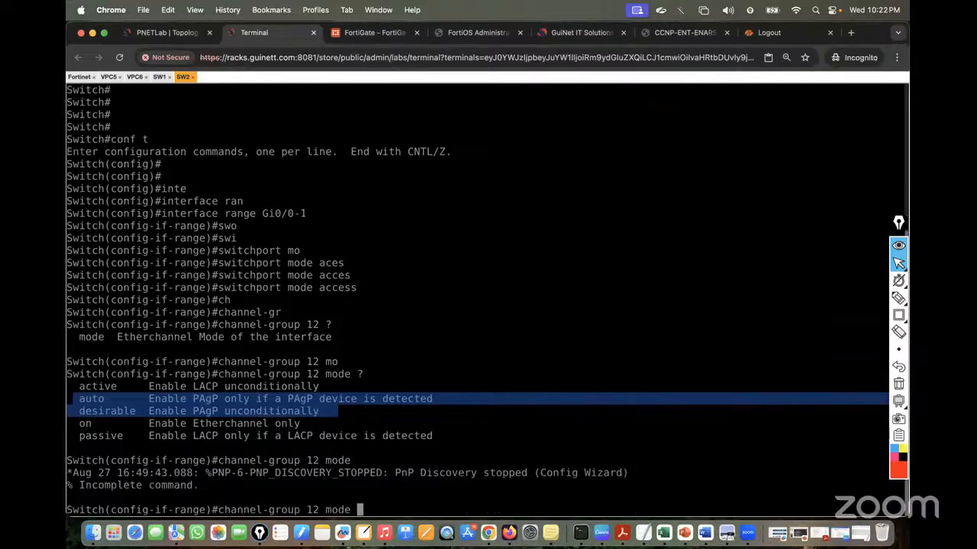
click(752, 415)
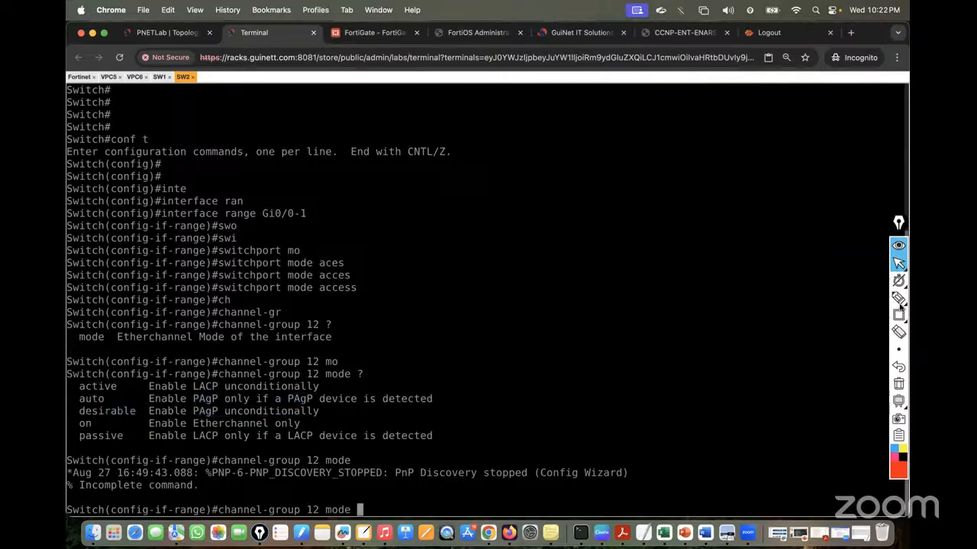
click(898, 264)
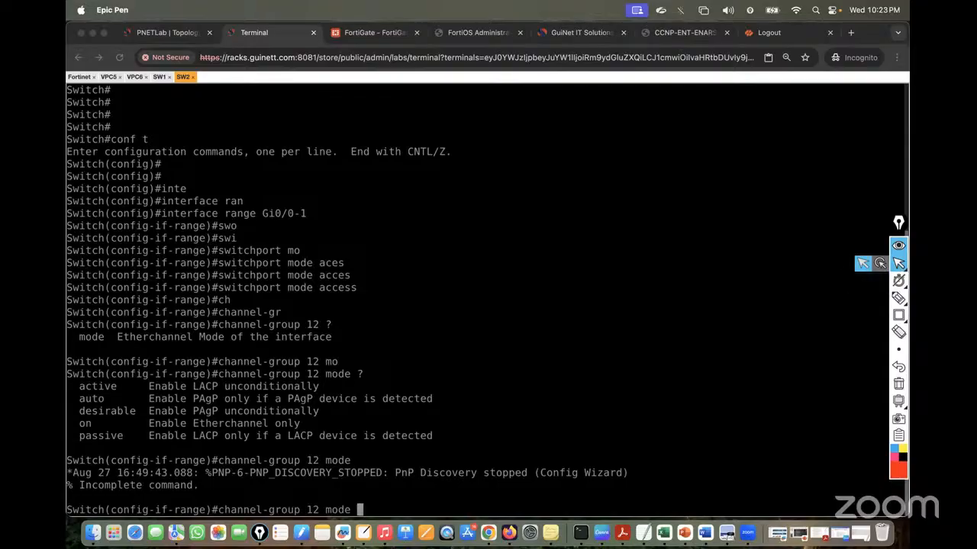
click(404, 258)
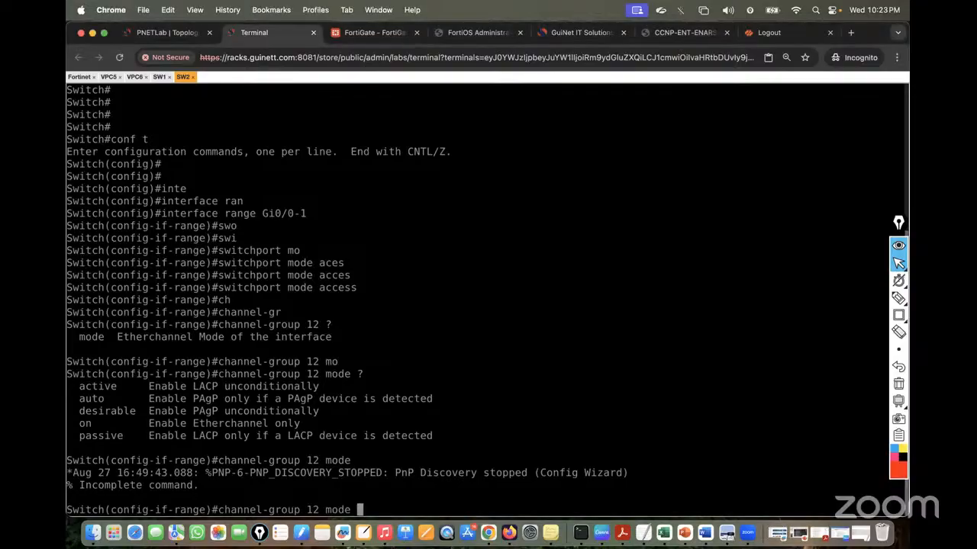
text(act)
key(Tab)
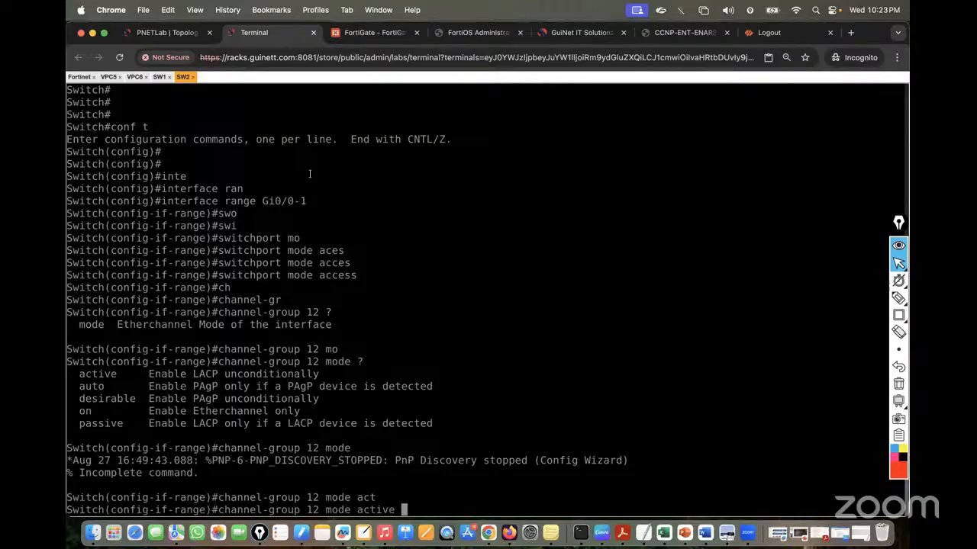
Apply channel-group 12 mode active on Gi0/0-1, then exit configuration mode with 'end'
click(164, 33)
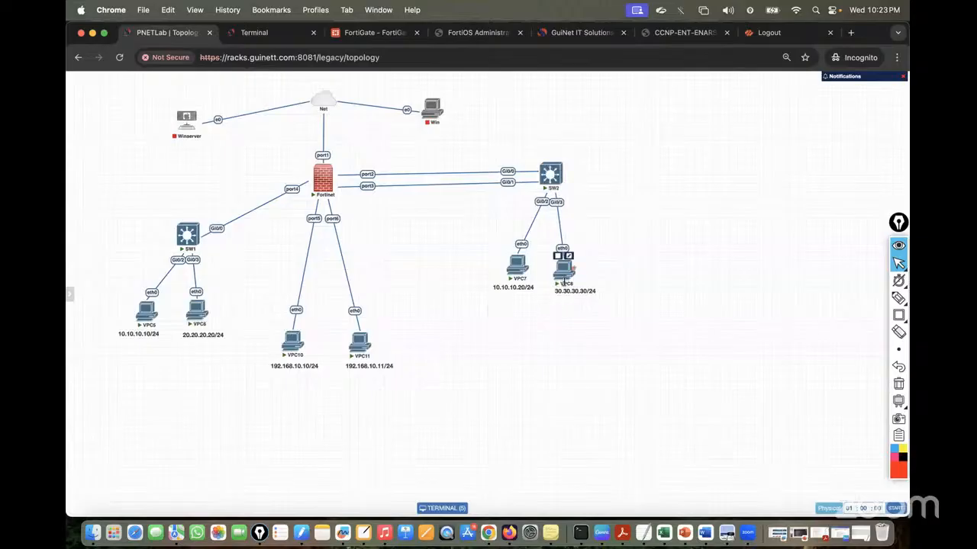
click(269, 30)
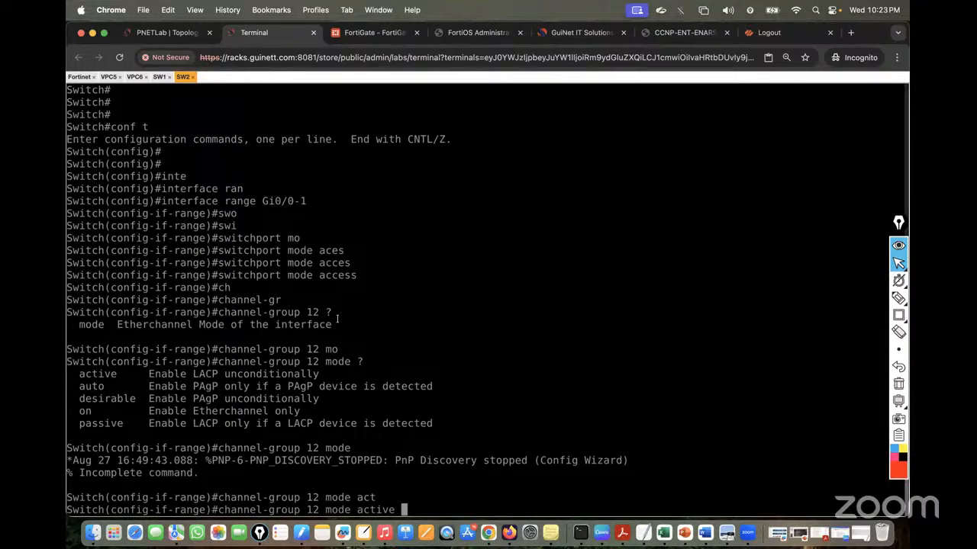
key(Return)
key(Return)
key(Return)
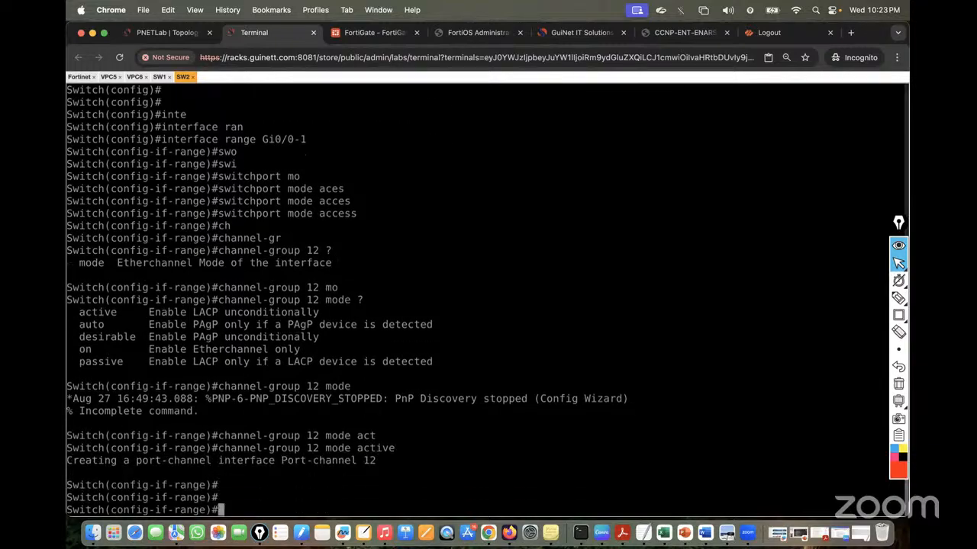
key(Up)
key(Return)
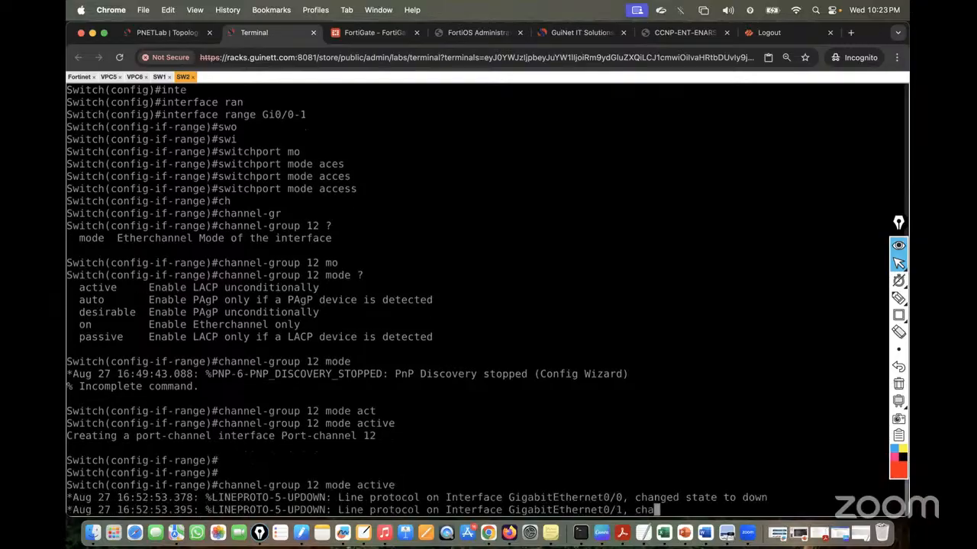
key(Return)
key(Return)
key(Return)
key(Return)
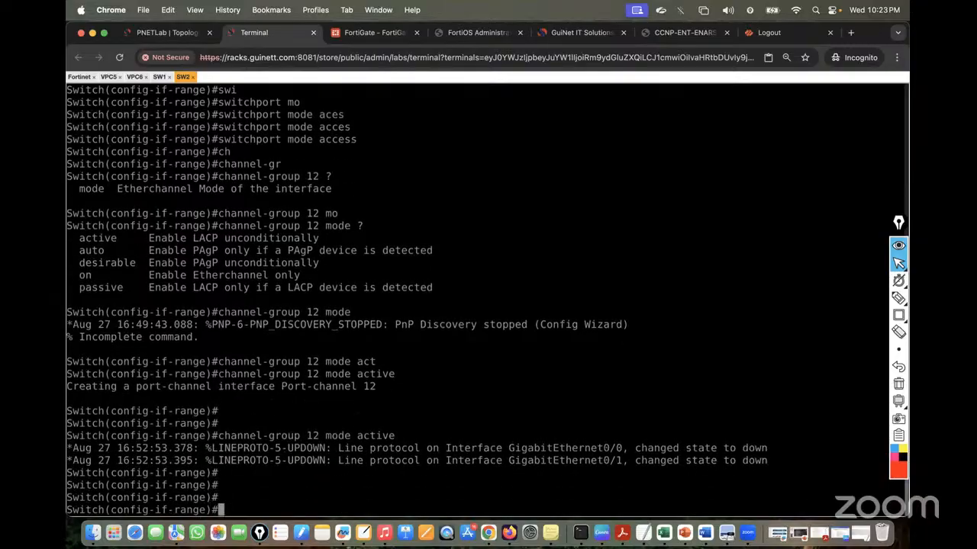
key(Up)
key(Return)
key(Return)
key(Return)
key(Return)
key(Return)
key(Return)
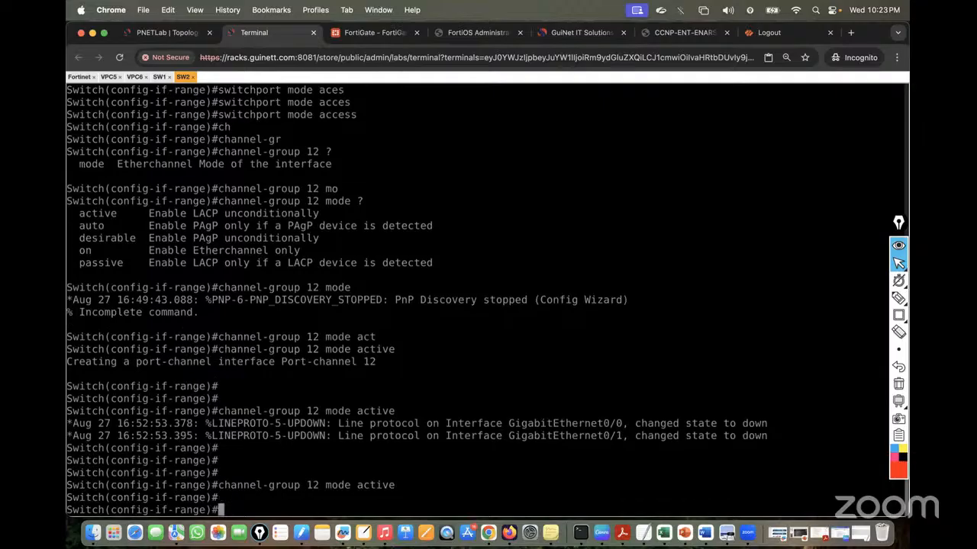
key(Return)
key(Return)
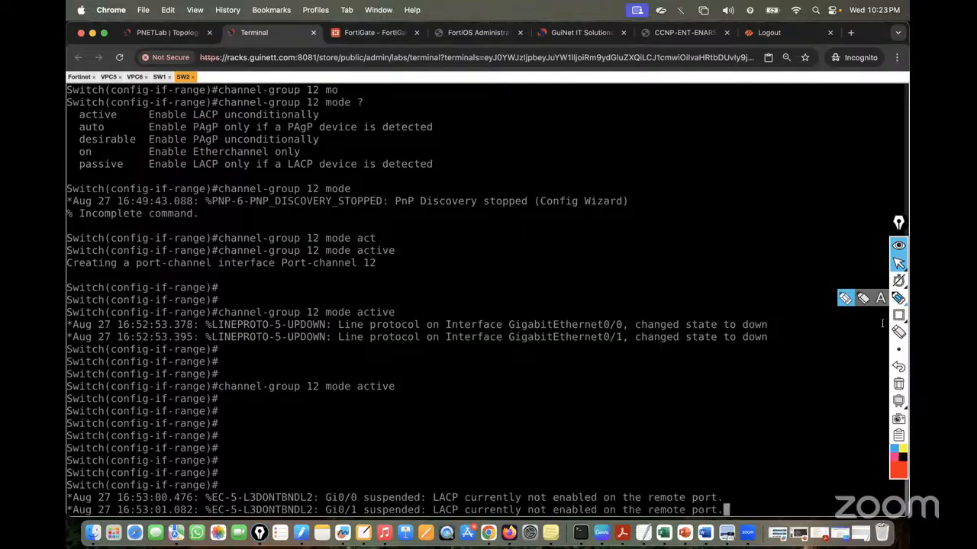
key(Return)
key(Return)
key(Return)
key(Return)
key(Return)
text(e)#e)
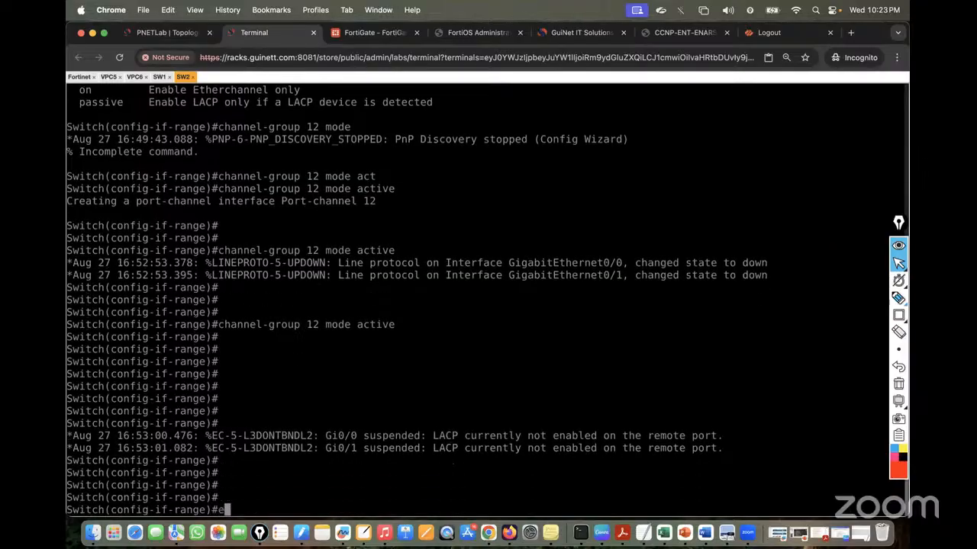
text(nd)
key(Return)
key(Return)
key(Return)
key(Return)
Run 'sh run' on SW2 and page through the running configuration
text(sh run)
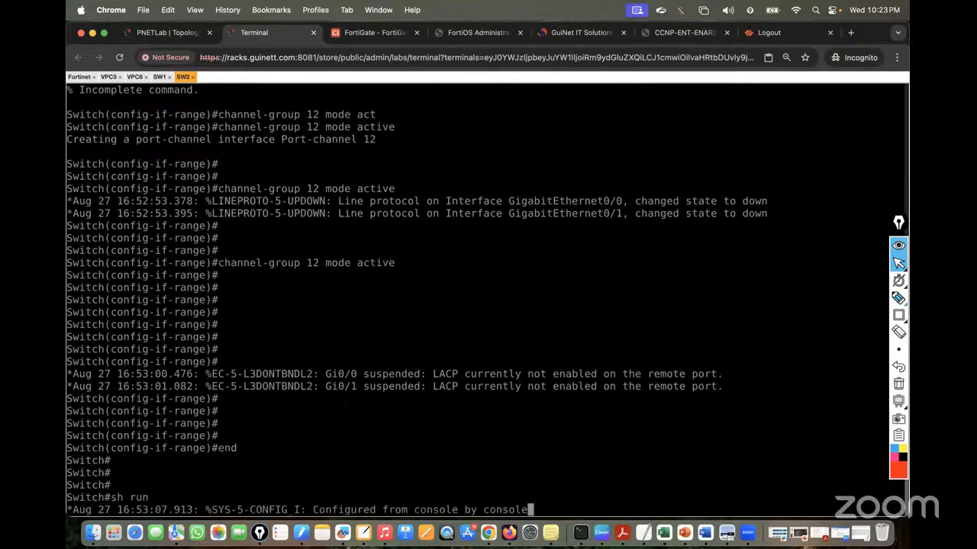
key(Return)
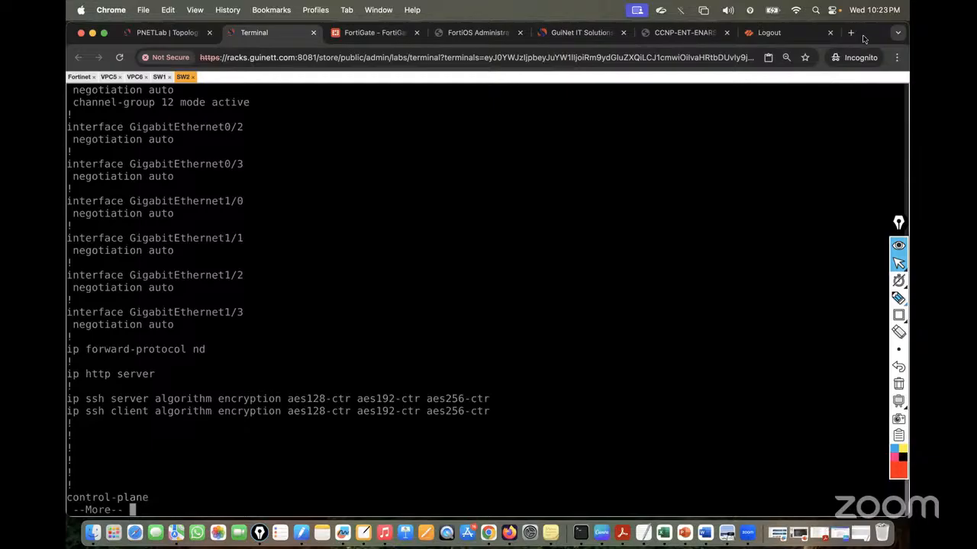
key(space)
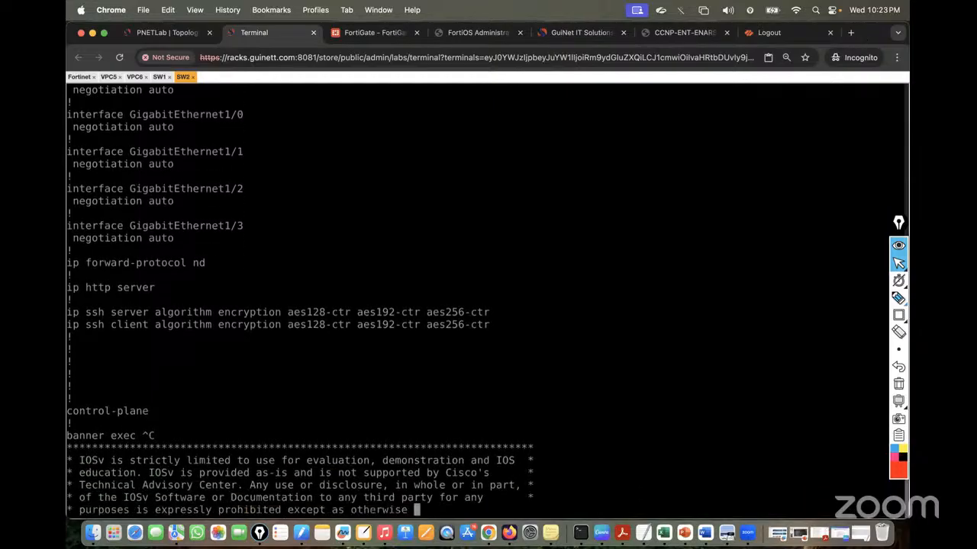
scroll(540, 176, up, 5)
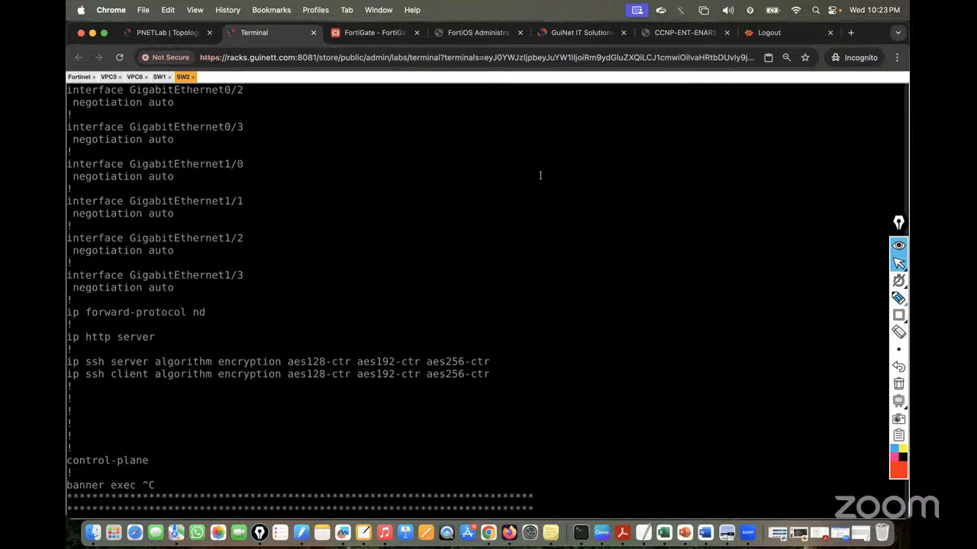
scroll(516, 190, up, 10)
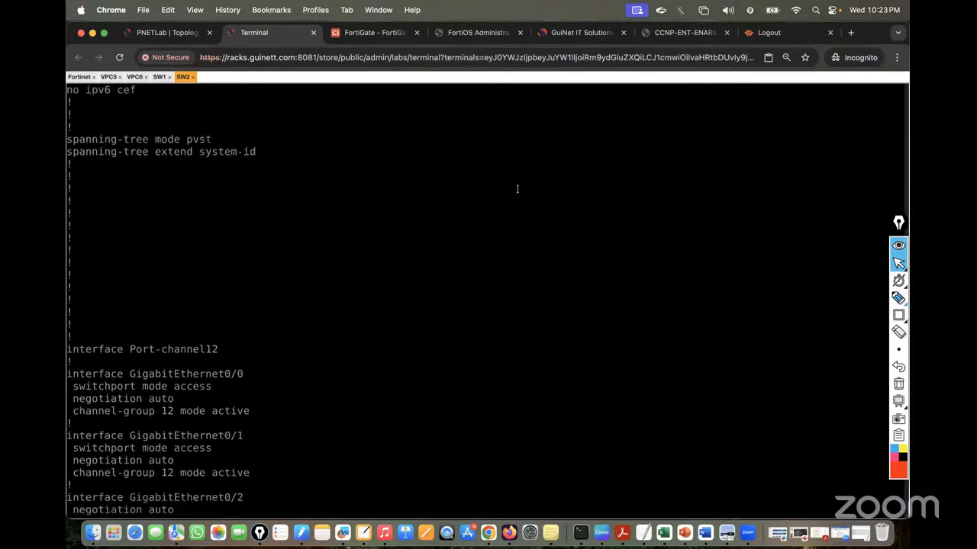
scroll(516, 189, up, 3)
scroll(517, 189, down, 15)
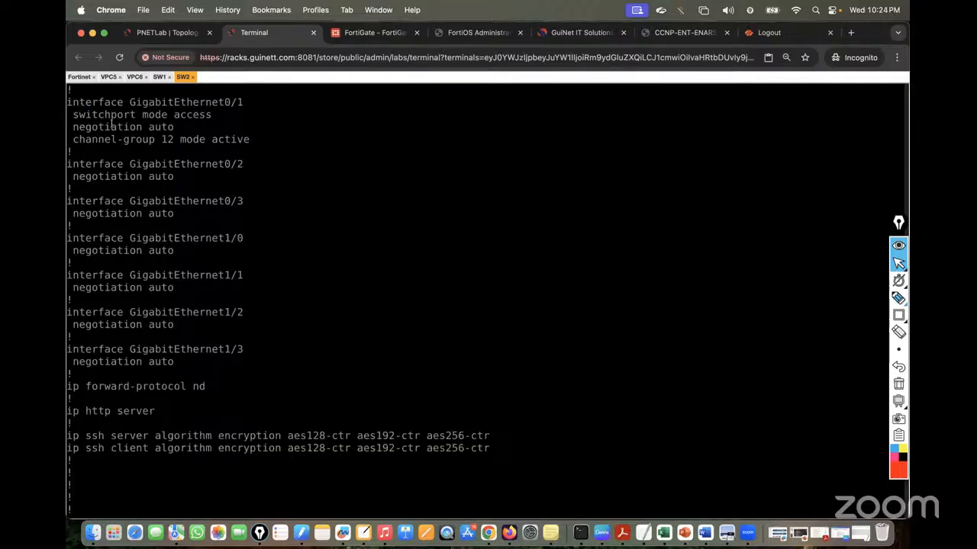
Highlight the Gi0/0 and Gi0/1 blocks and their channel-group 12 mode active line
drag(67, 102, 269, 140)
click(149, 140)
scroll(148, 140, up, 3)
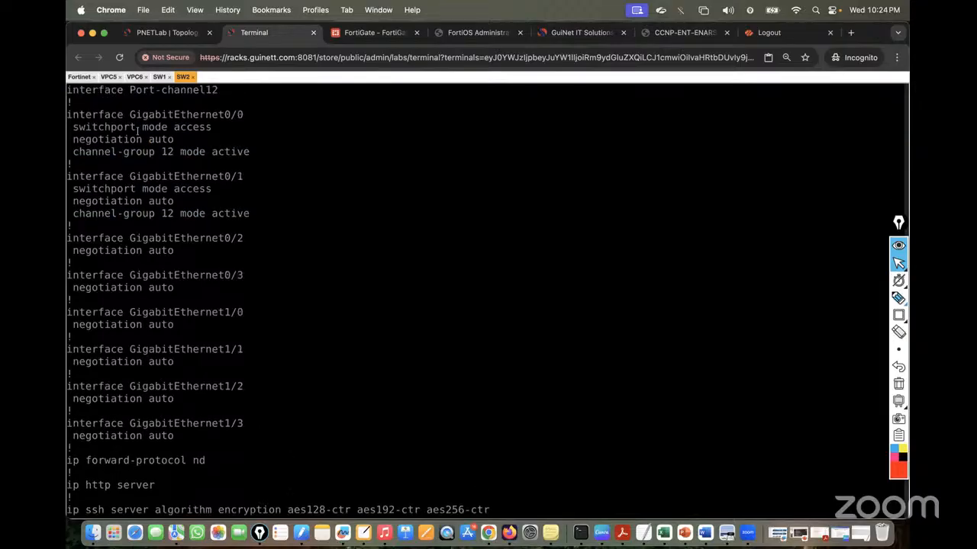
drag(69, 113, 270, 228)
click(240, 216)
drag(252, 164, 125, 151)
click(128, 150)
Run show etherchannel summary on SW2, using Tab completion
key(Return)
key(Return)
key(Return)
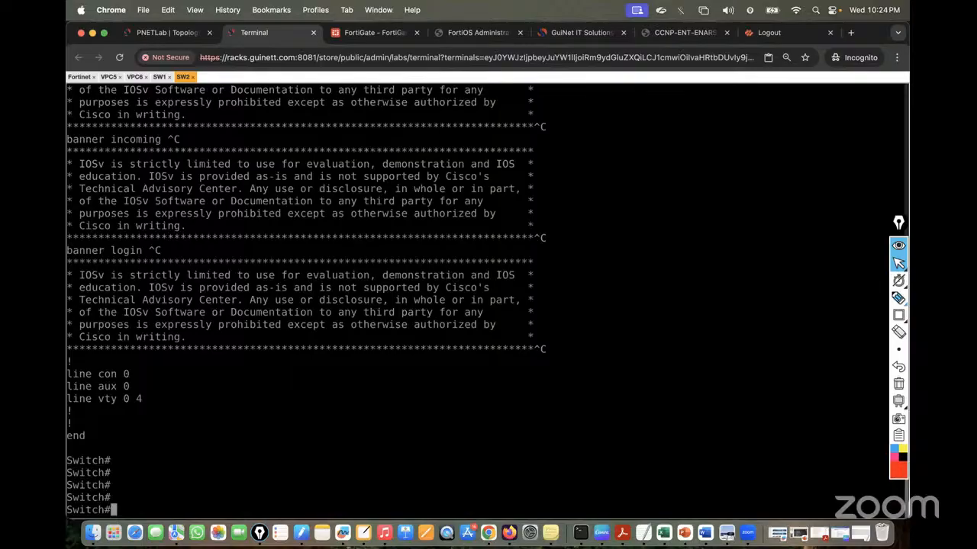
text(sh i)
key(BackSpace)
key(BackSpace)
text(ow)
text(th)
key(Tab)
text(erch)
key(Tab)
text(sum)
key(Tab)
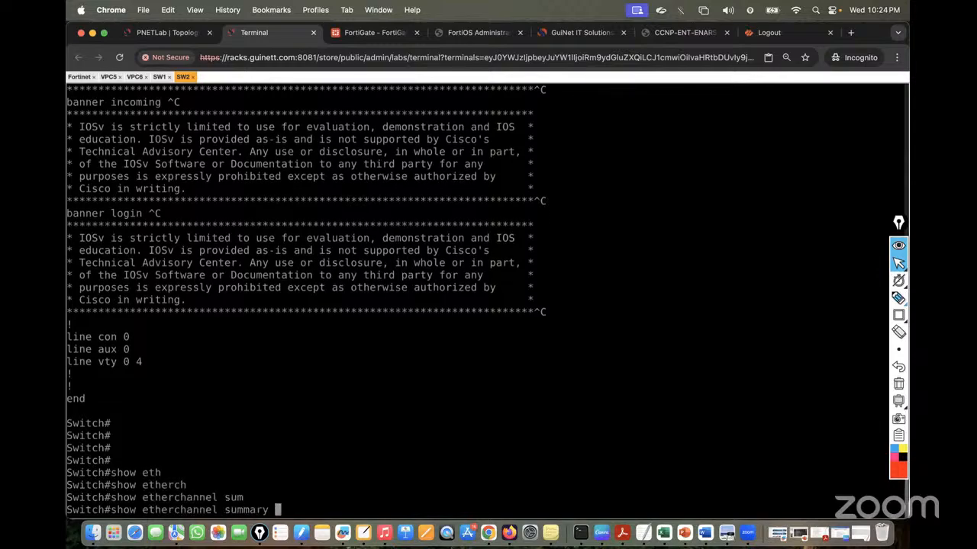
key(Return)
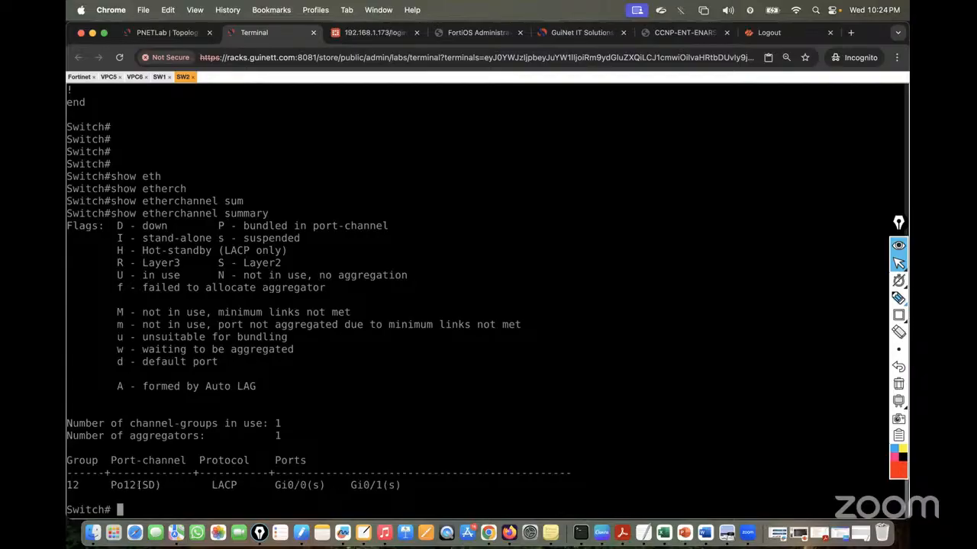
Highlight Po12 (SD), the S and D flag meanings, and Gi0/0's suspended flag
drag(113, 485, 156, 485)
drag(215, 262, 291, 261)
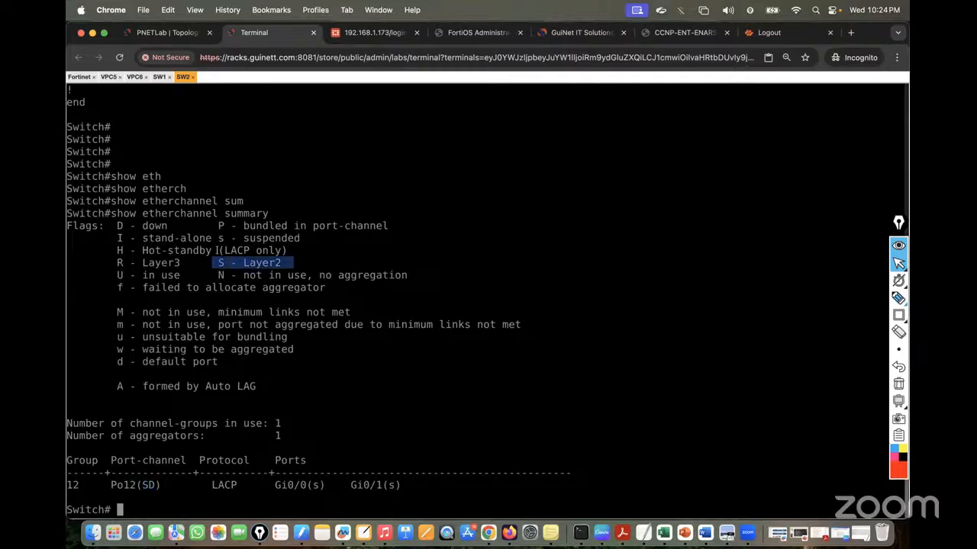
drag(115, 225, 172, 225)
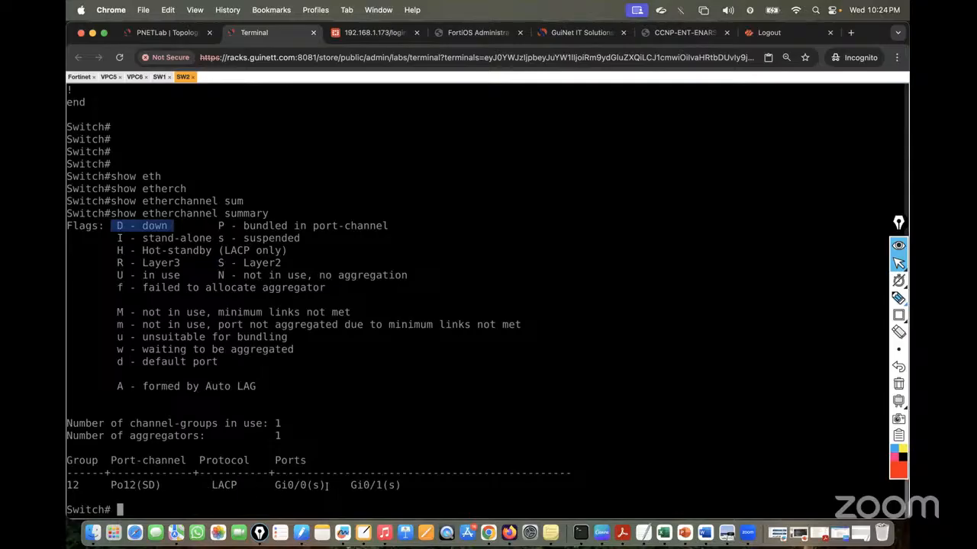
drag(316, 485, 307, 485)
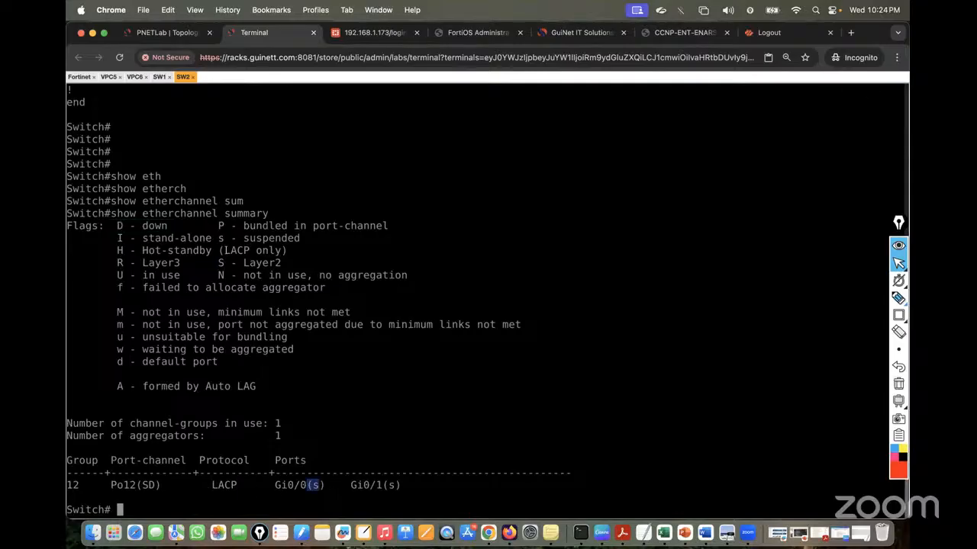
drag(219, 237, 309, 240)
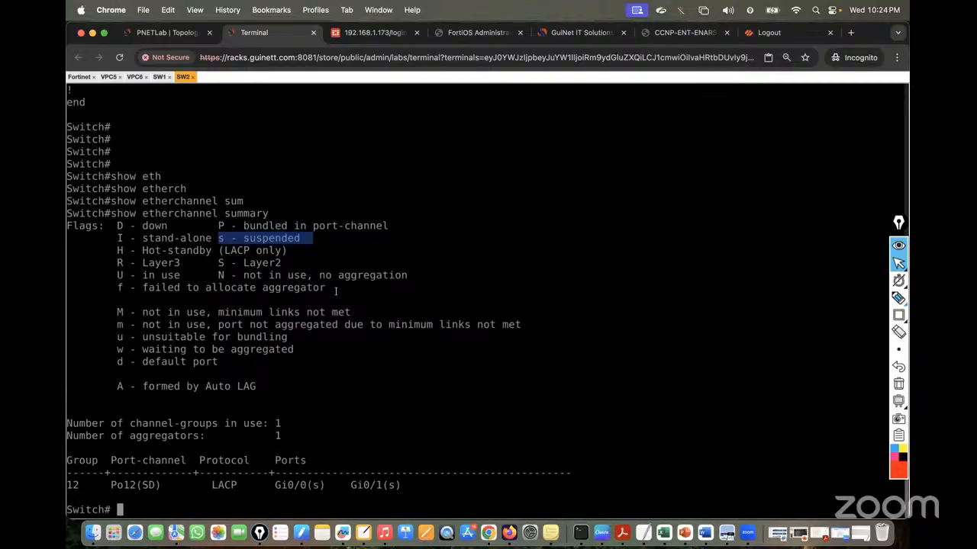
click(898, 299)
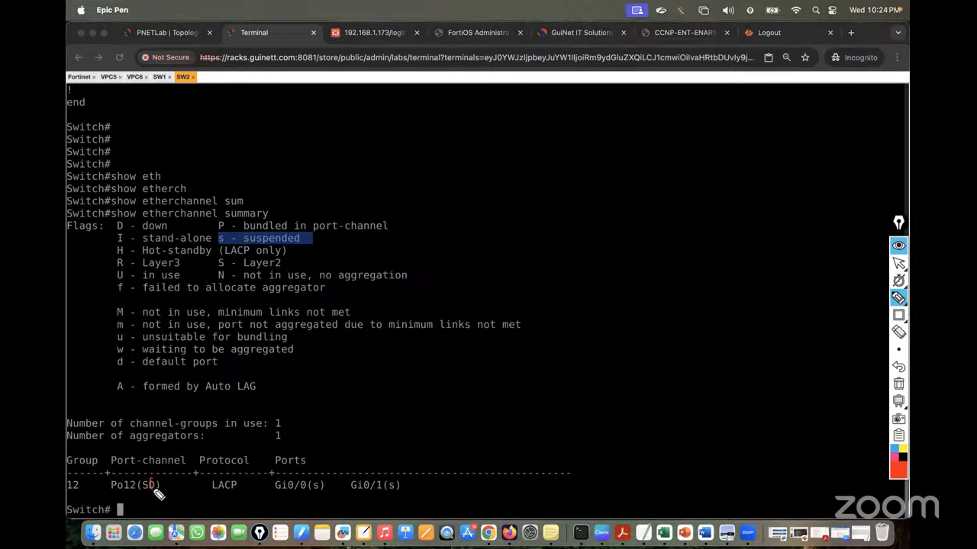
drag(153, 492, 154, 483)
drag(317, 487, 321, 484)
drag(384, 486, 397, 489)
mouse_move(150, 268)
mouse_down()
mouse_move(115, 273)
mouse_move(136, 290)
mouse_move(152, 267)
mouse_up()
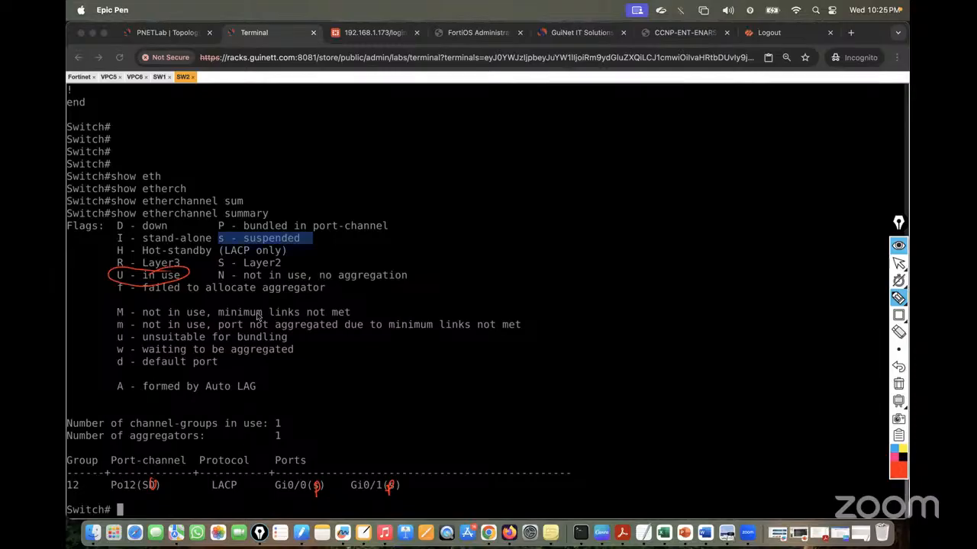
mouse_move(216, 230)
mouse_down()
mouse_move(229, 242)
mouse_move(385, 238)
mouse_move(355, 216)
mouse_move(226, 230)
mouse_up()
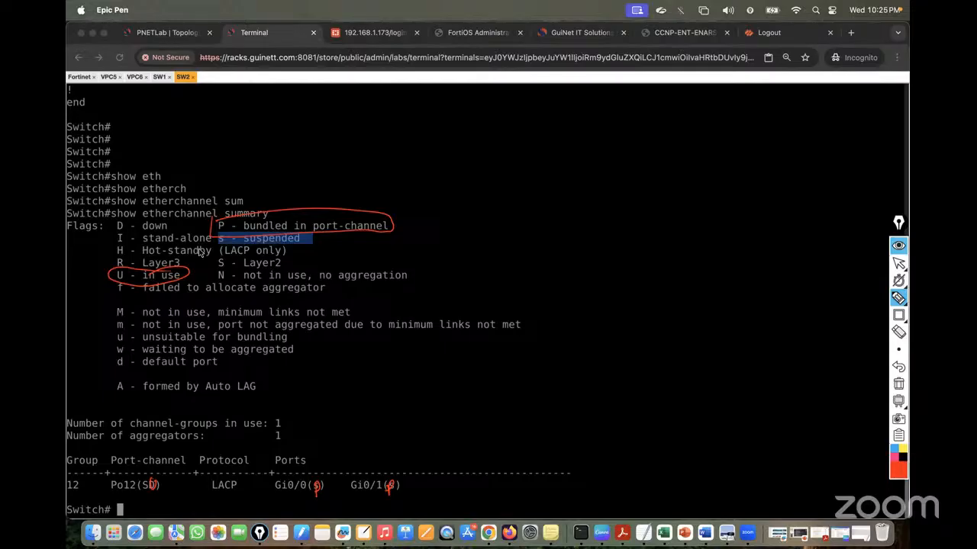
mouse_move(899, 315)
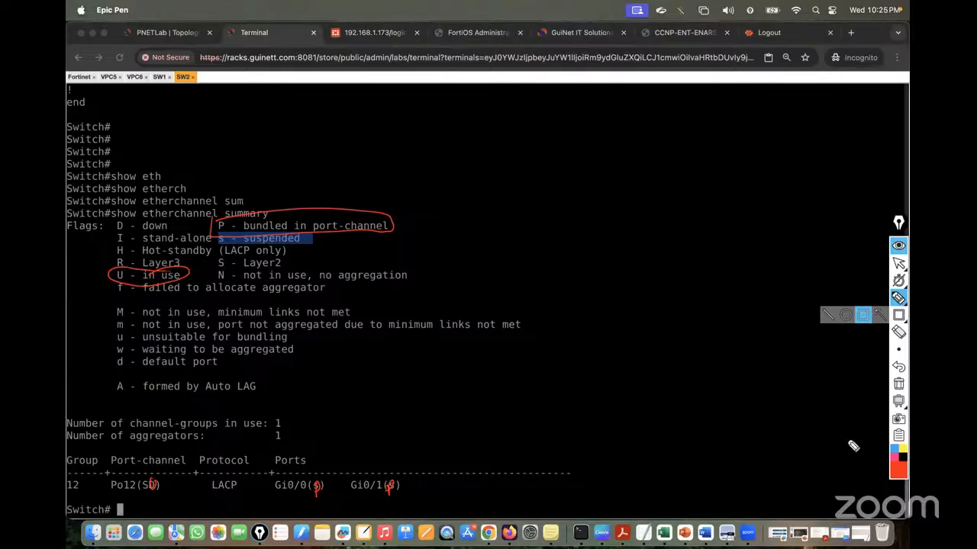
click(899, 383)
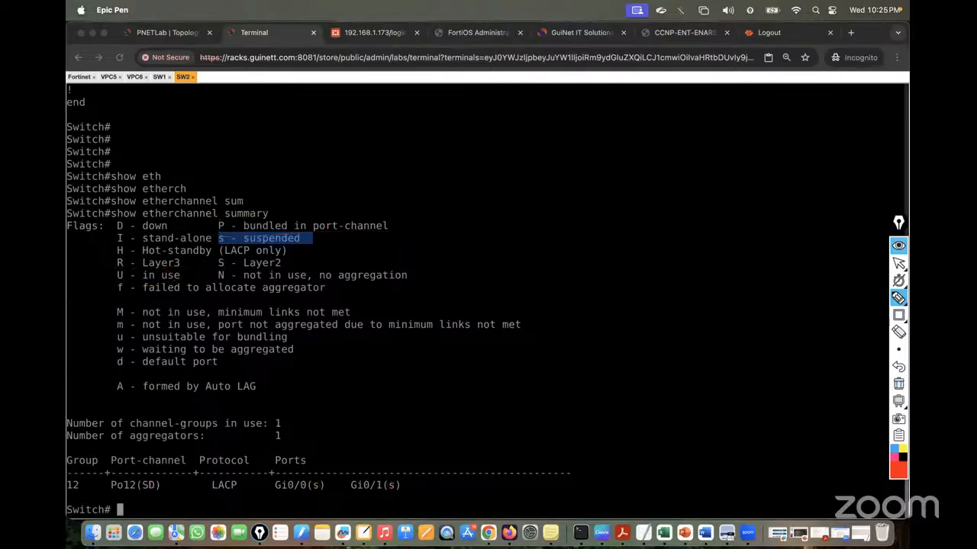
click(899, 264)
Save SW2's config with wr, then log into FortiGate as admin, skipping setup and the version notice
text(wr)
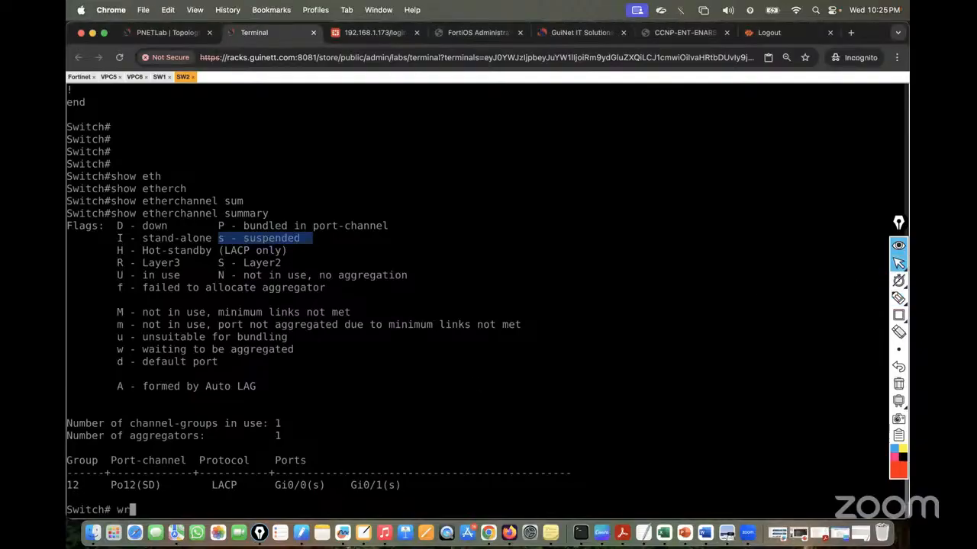
key(Return)
click(364, 35)
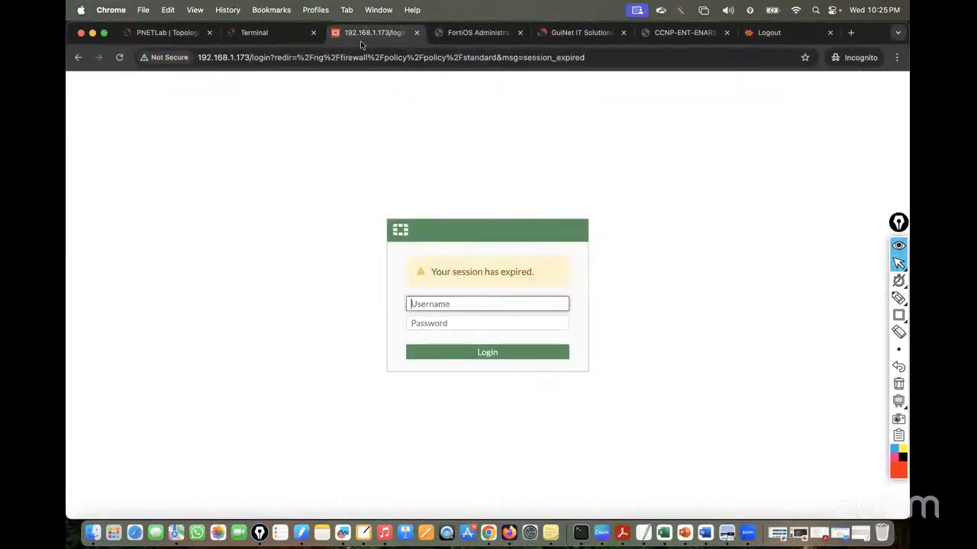
text(adm)
key(Tab)
text(admin)
key(Return)
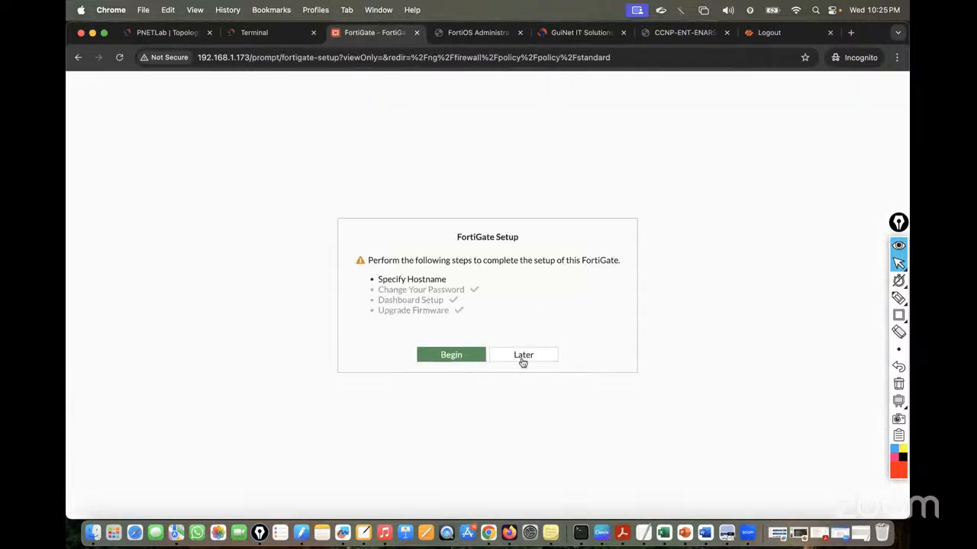
click(523, 360)
click(532, 439)
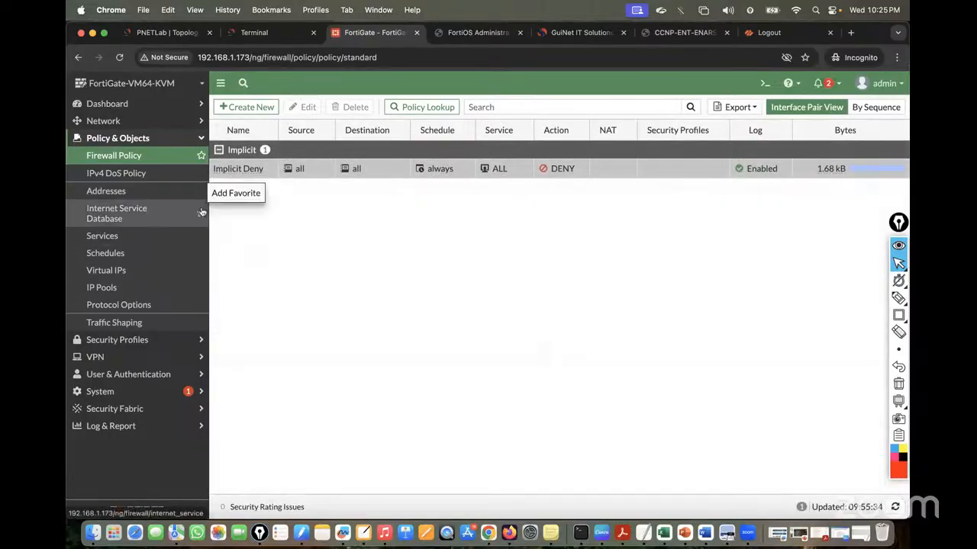
Open Network > Interfaces and view port2's settings without changing them
click(103, 120)
click(106, 138)
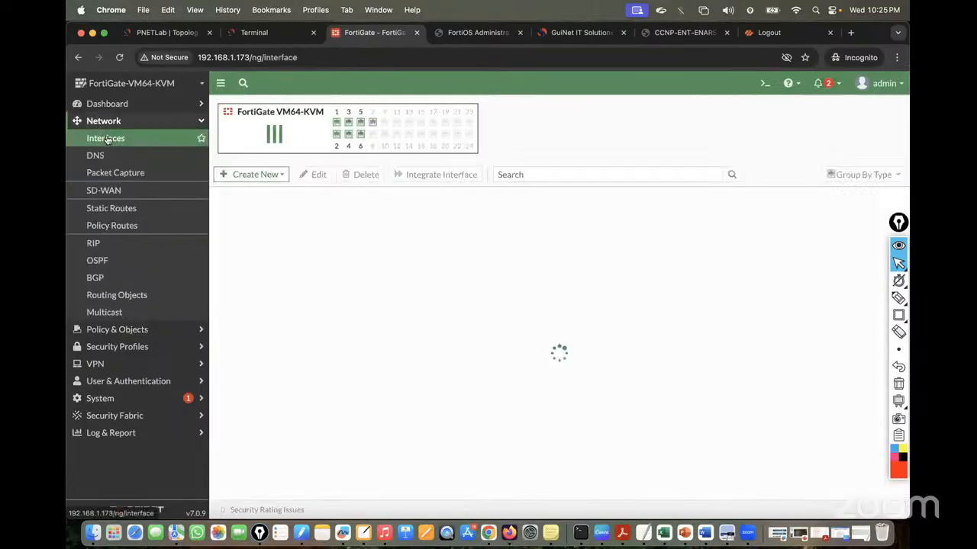
click(180, 32)
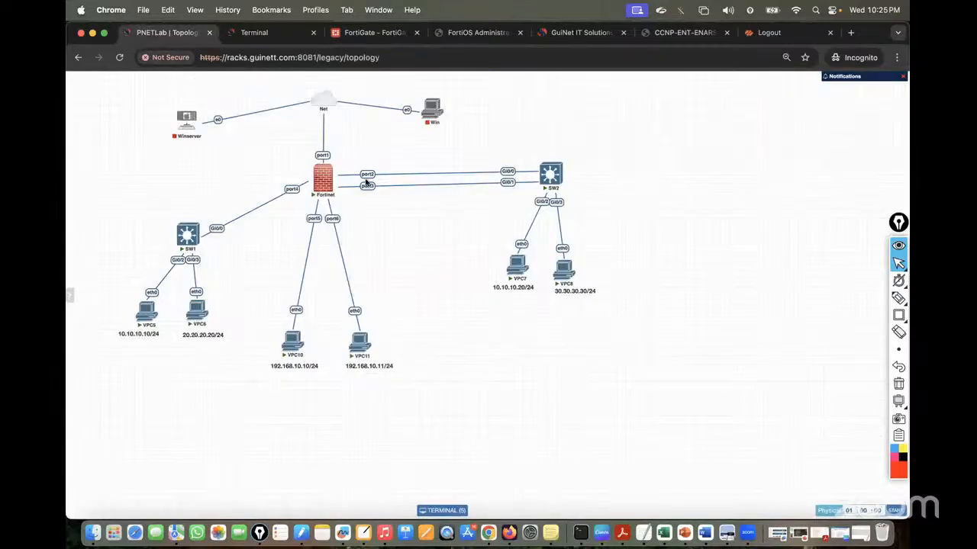
click(376, 34)
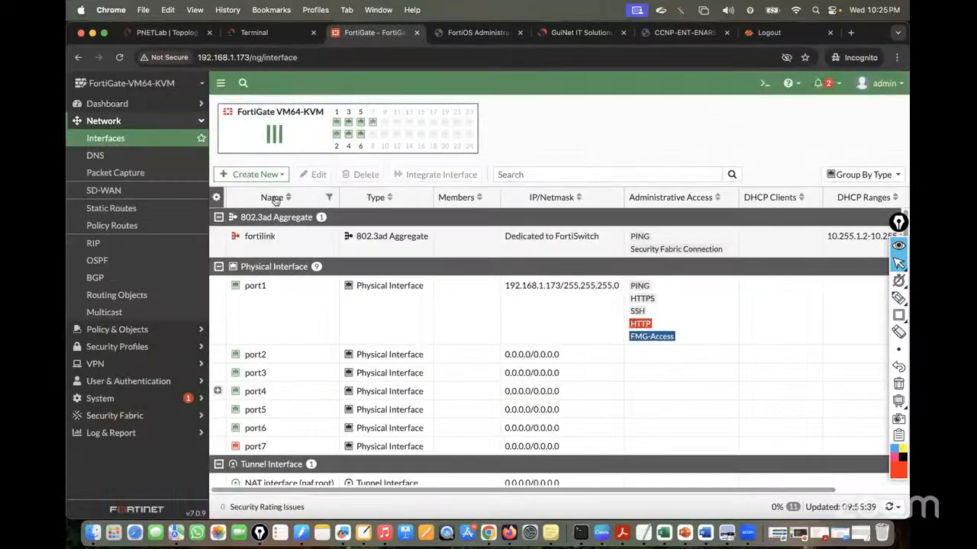
double_click(256, 358)
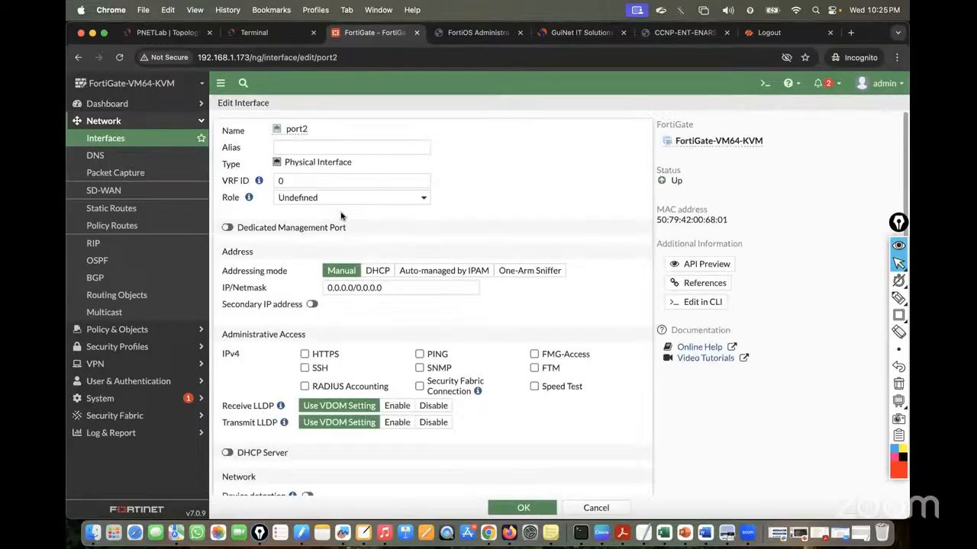
click(595, 508)
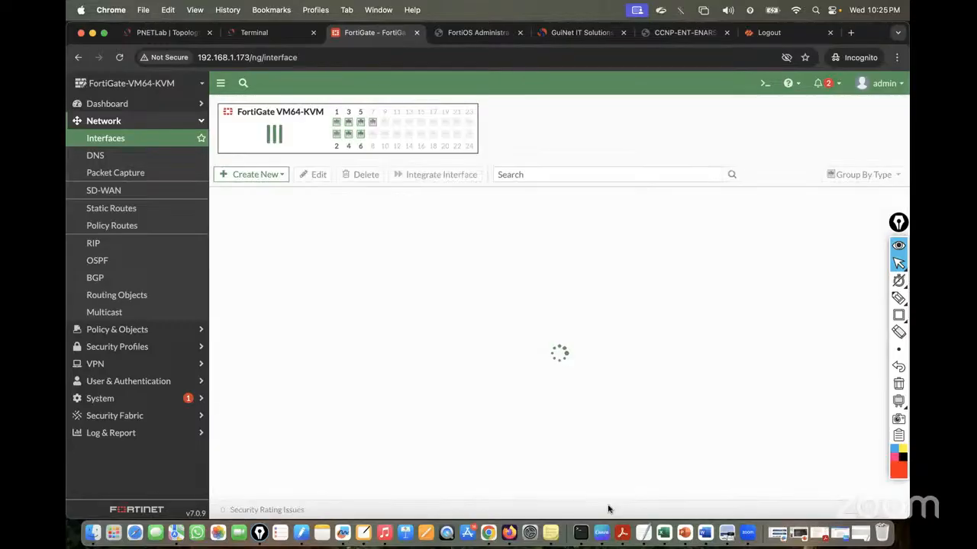
Create a new interface and bring up its Type list
click(270, 177)
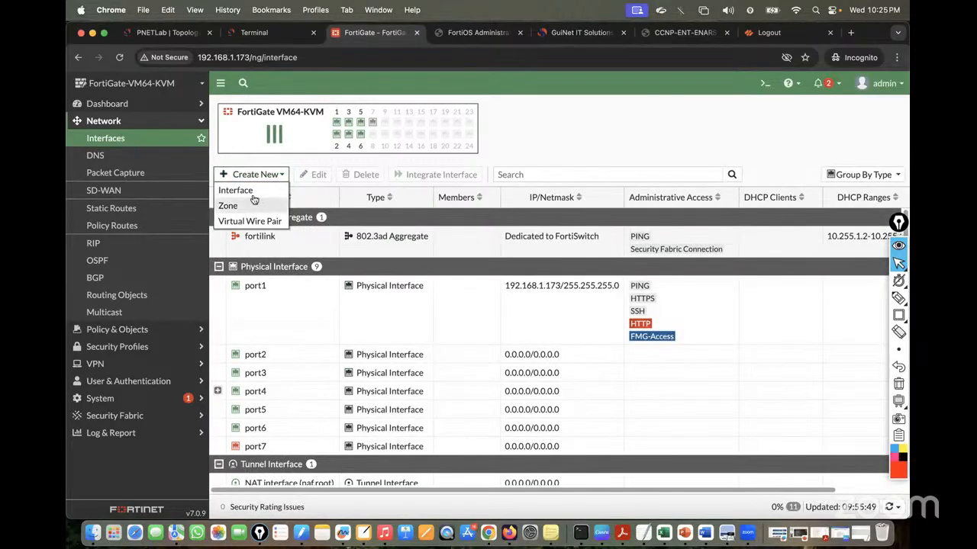
click(256, 190)
click(328, 163)
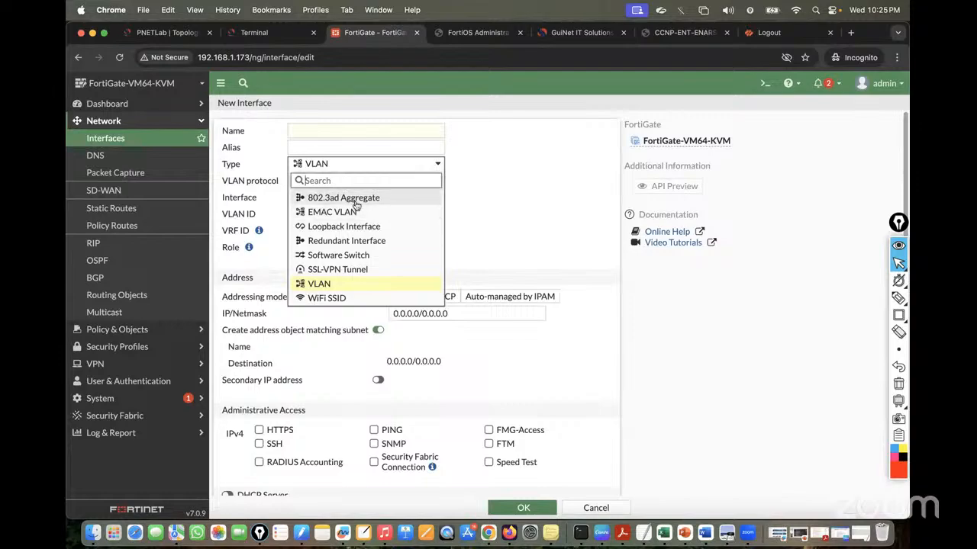
Make the new interface an 802.3ad Aggregate named PO12
click(345, 198)
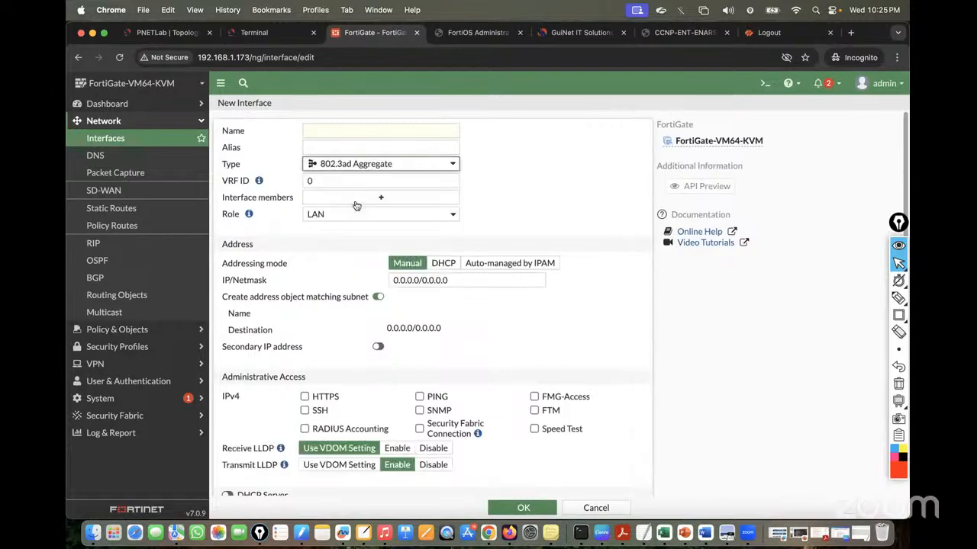
click(327, 131)
text(Po)
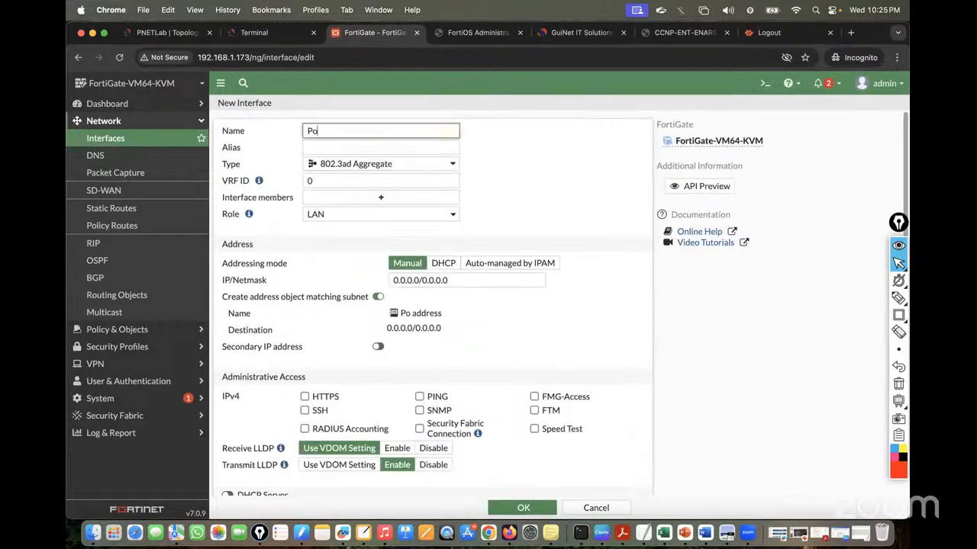
text(rtchanne)
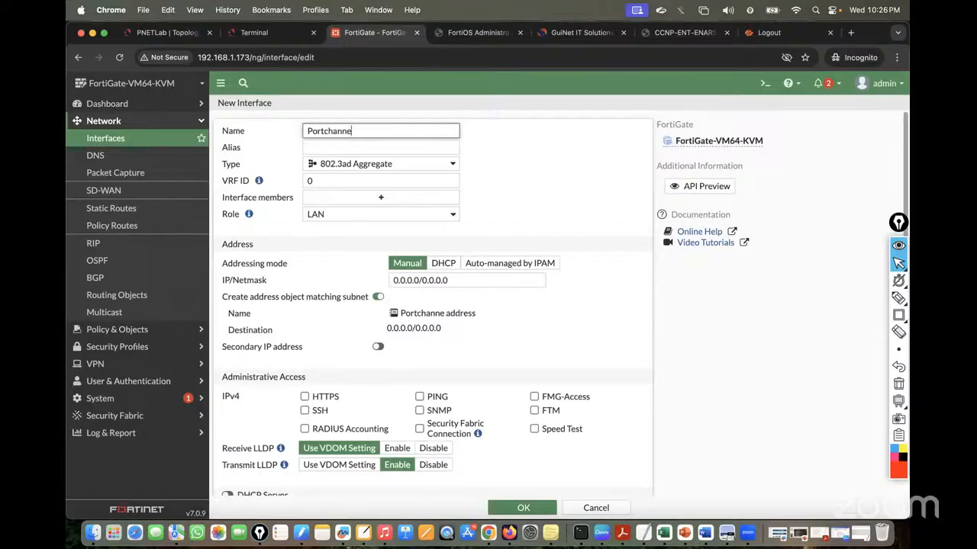
text(l12)
key(BackSpace)
key(BackSpace)
key(BackSpace)
key(BackSpace)
key(BackSpace)
key(BackSpace)
key(BackSpace)
key(BackSpace)
key(BackSpace)
key(BackSpace)
key(BackSpace)
key(BackSpace)
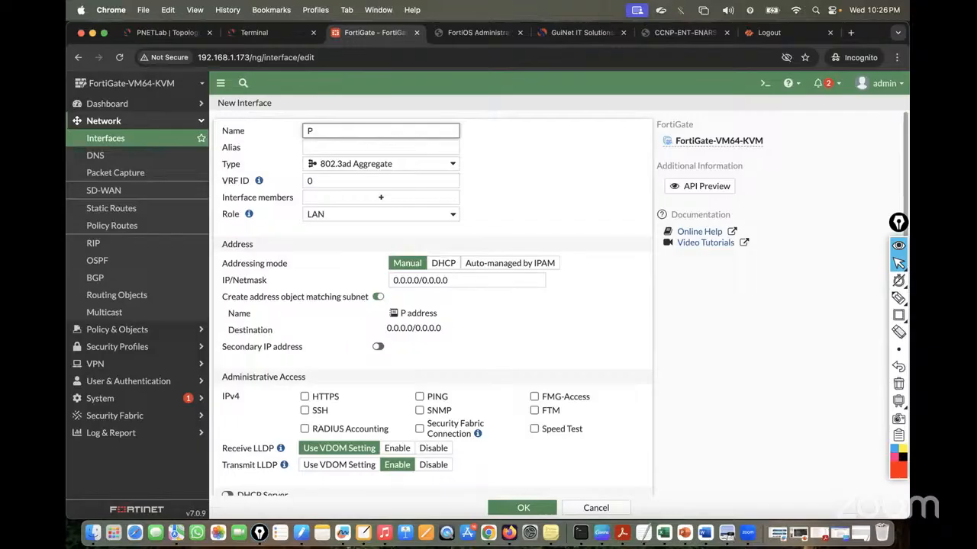
text(o12)
click(315, 131)
key(BackSpace)
text(O)
Add port2 and port3 as PO12's interface members
click(367, 204)
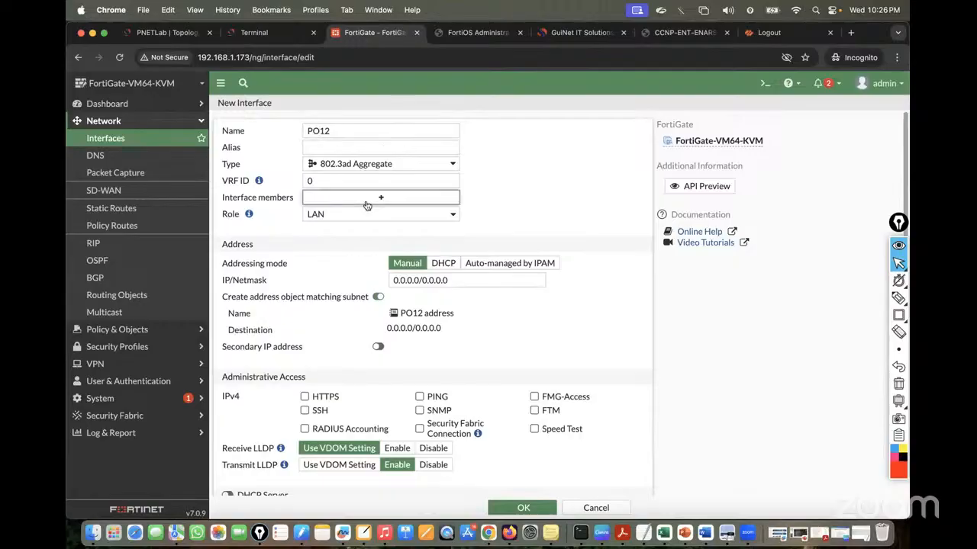
click(512, 164)
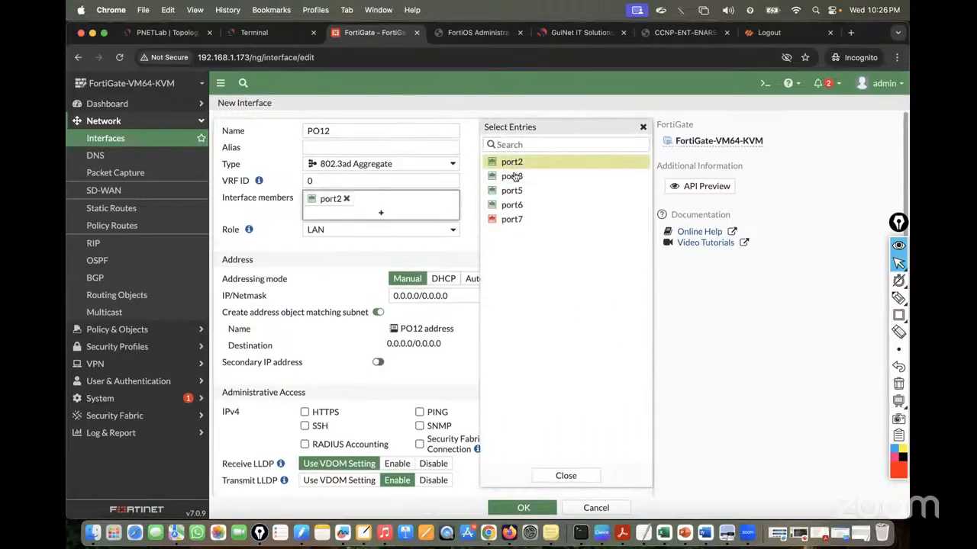
click(512, 177)
click(359, 263)
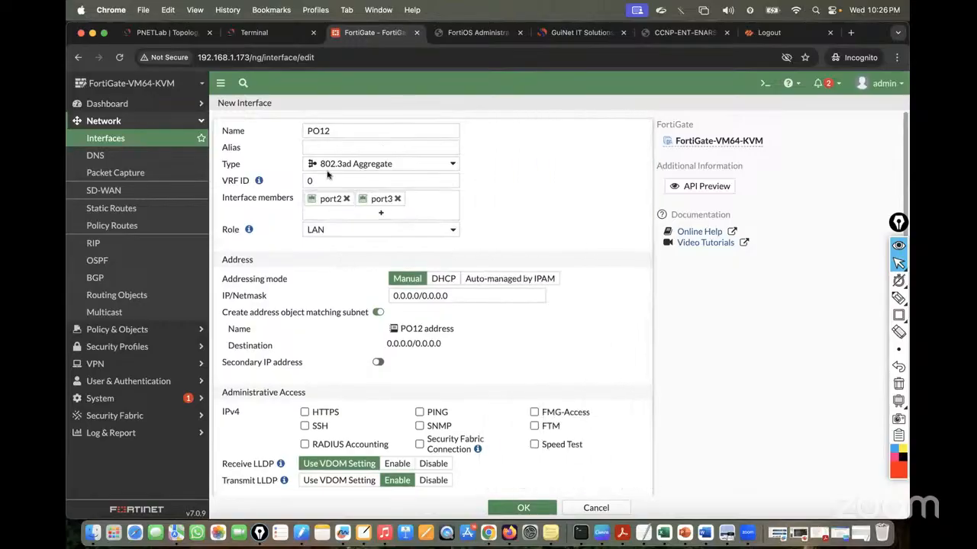
click(167, 32)
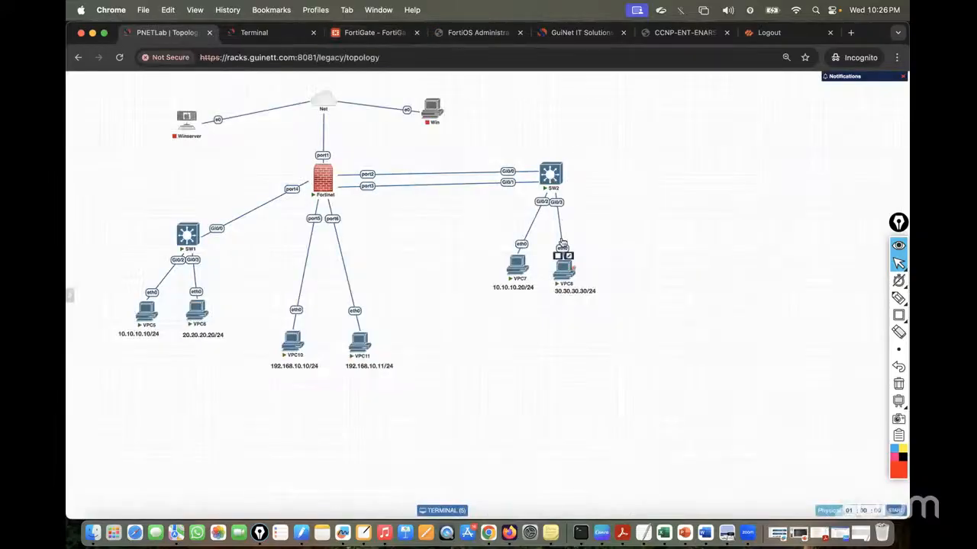
mouse_move(511, 282)
click(374, 32)
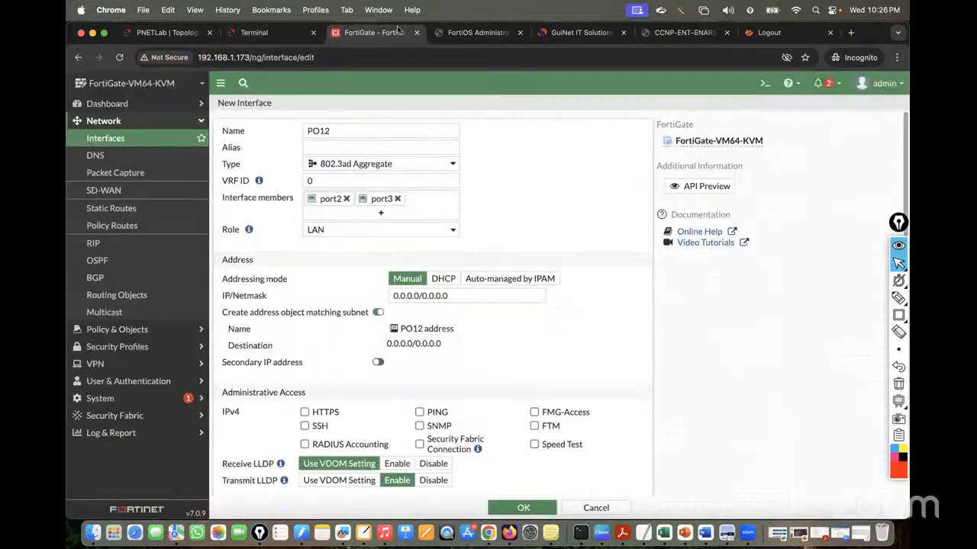
Set PO12's IP/Netmask to 30.30.30.1/24
click(447, 297)
key(BackSpace)
key(BackSpace)
key(BackSpace)
key(BackSpace)
key(BackSpace)
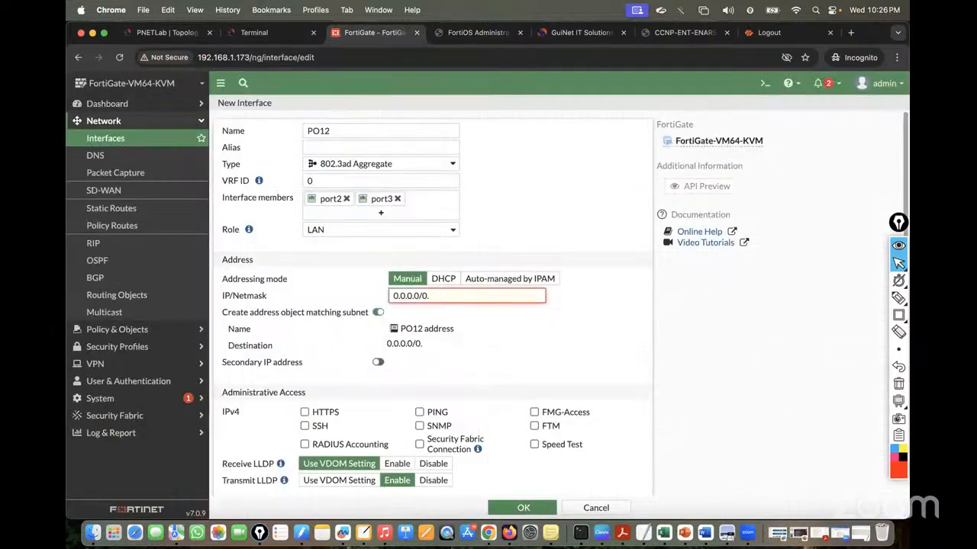
key(BackSpace)
key(BackSpace)
key(BackSpace)
key(BackSpace)
key(BackSpace)
key(BackSpace)
key(BackSpace)
key(BackSpace)
key(BackSpace)
key(BackSpace)
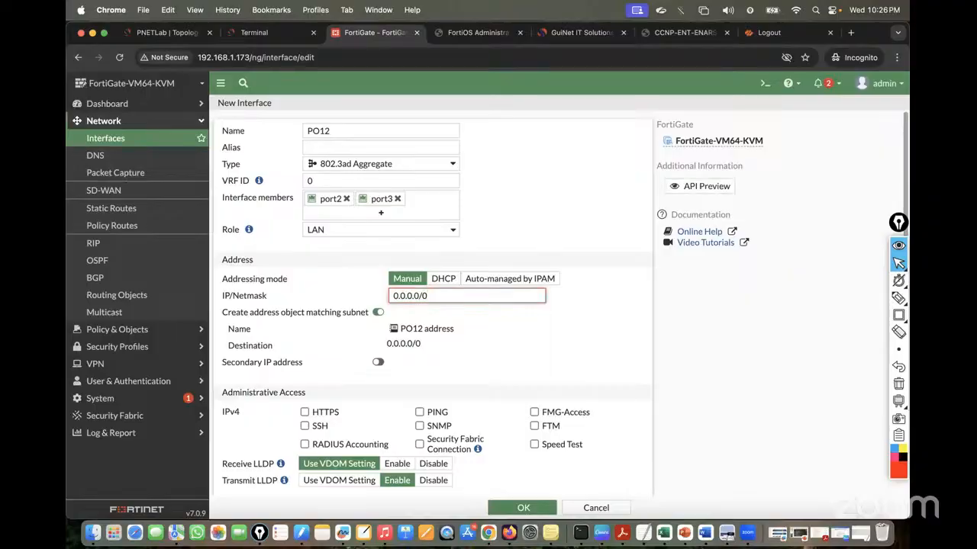
text(20.20)
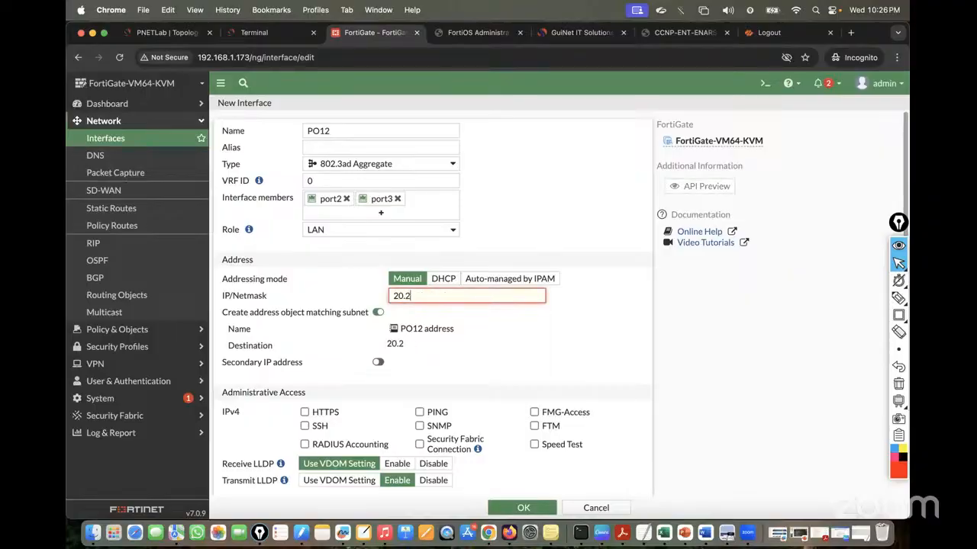
key(BackSpace)
key(BackSpace)
text(30.30.30.1)
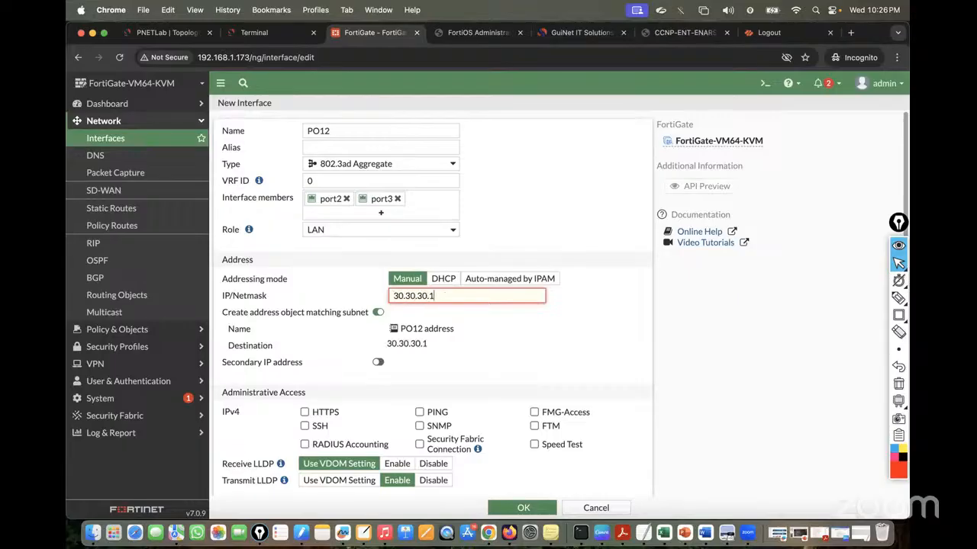
text(/24)
click(406, 367)
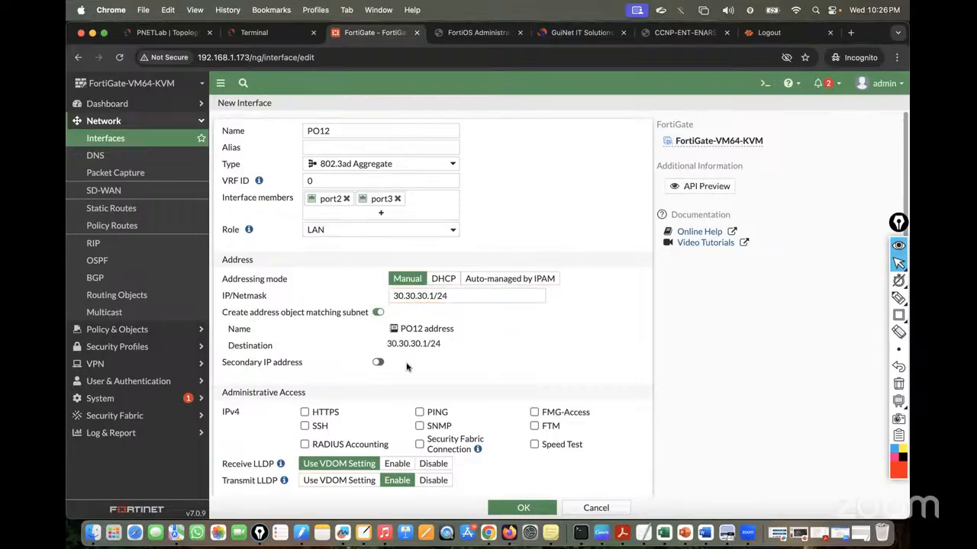
Allow HTTPS, SSH and PING administrative access on PO12 and save the interface
scroll(407, 367, down, 1)
click(305, 380)
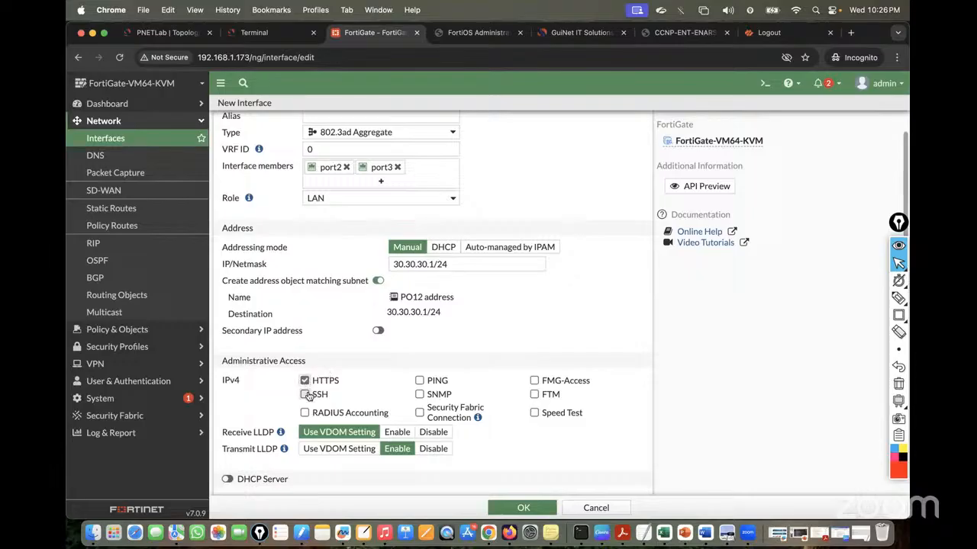
click(305, 394)
click(419, 380)
scroll(500, 329, down, 4)
scroll(506, 397, up, 2)
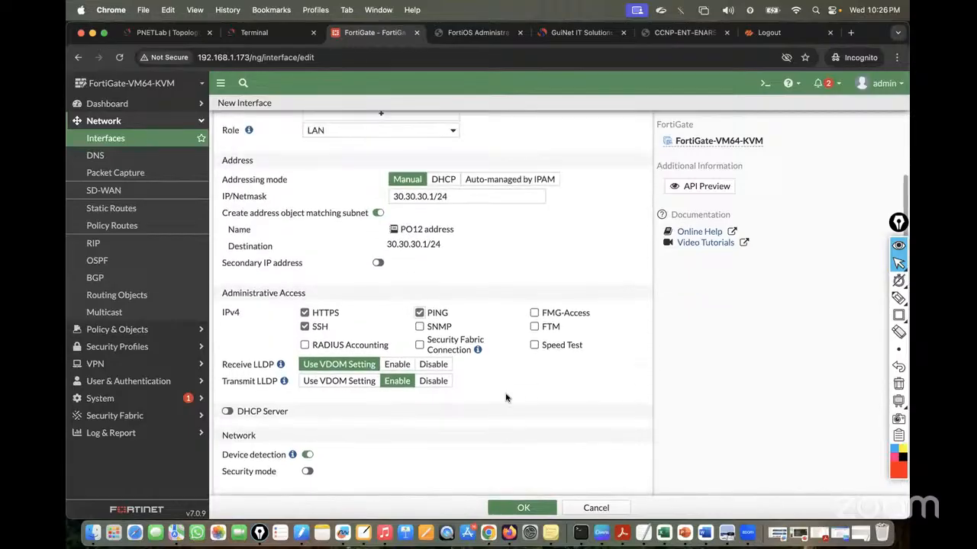
scroll(506, 398, up, 2)
scroll(506, 398, down, 6)
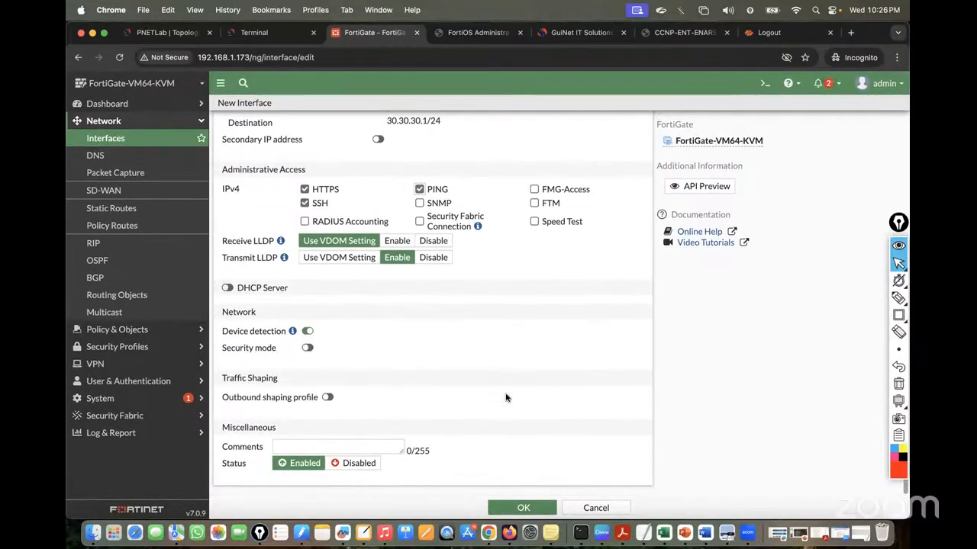
scroll(506, 397, up, 6)
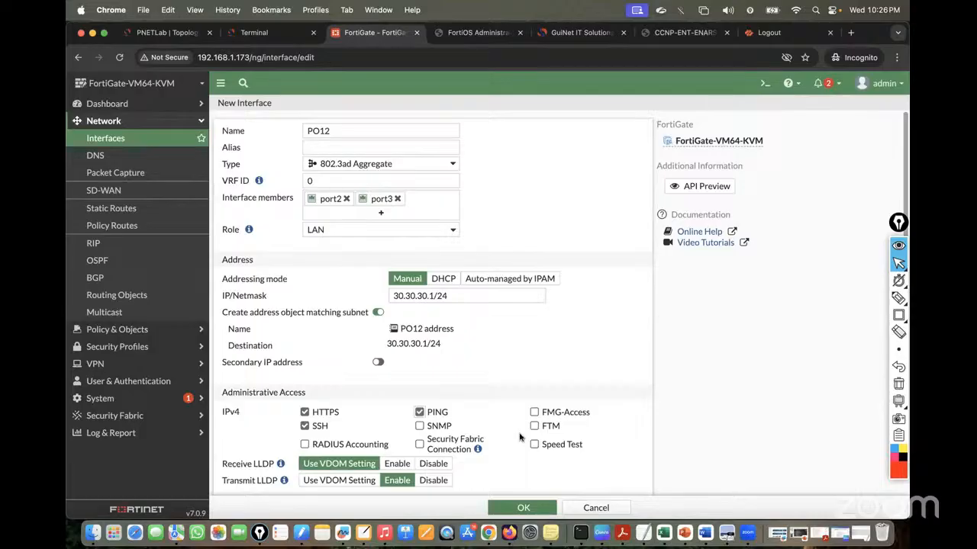
click(524, 508)
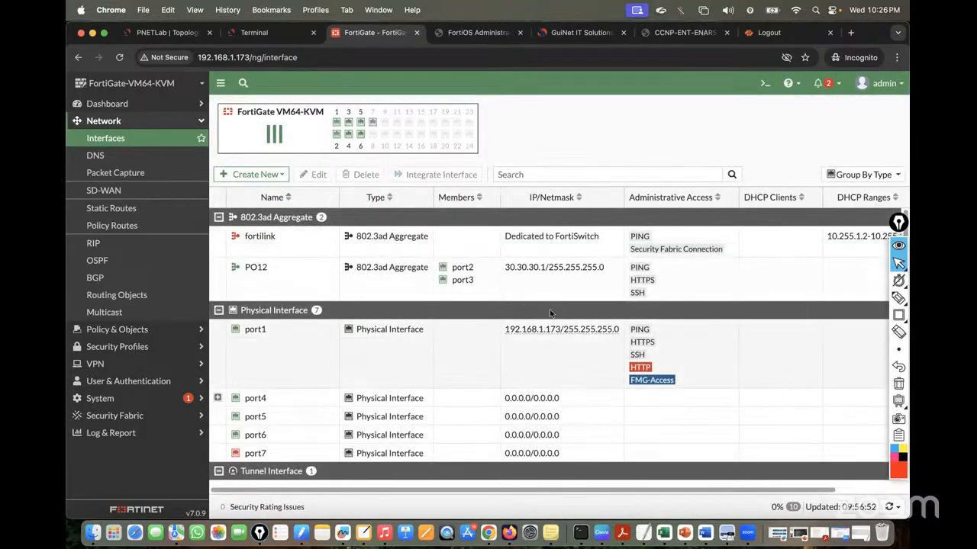
Switch to SW2's console, where Port-channel12 is now logged as up
scroll(550, 309, down, 1)
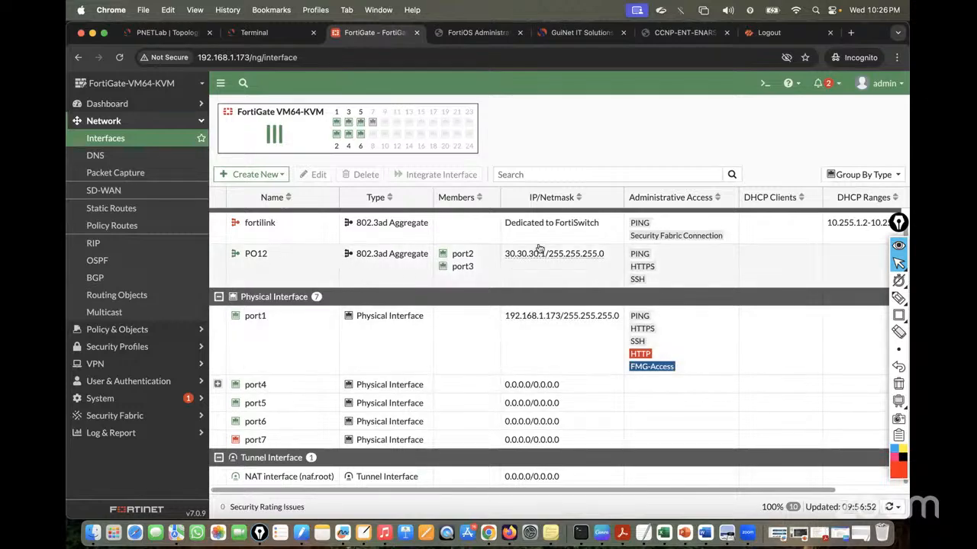
click(271, 36)
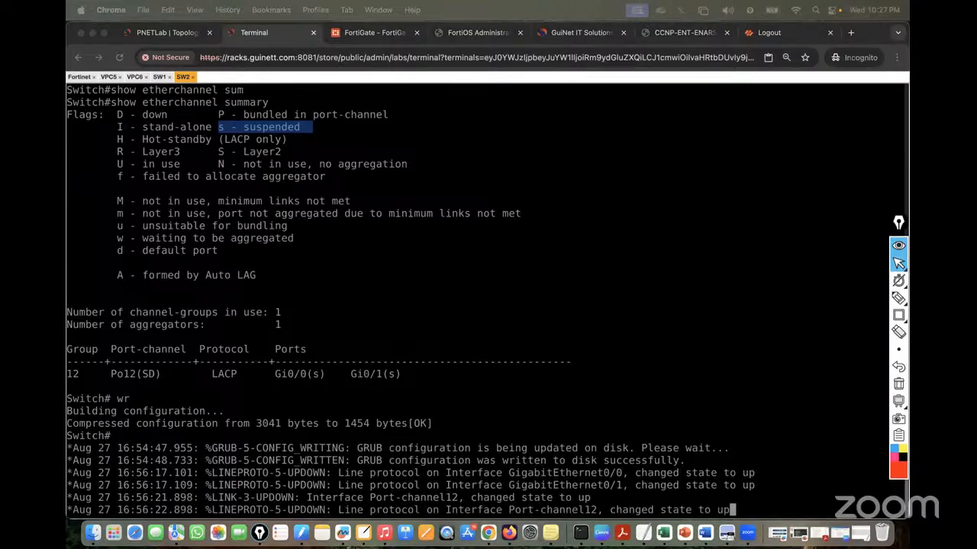
Run show etherchannel summary on SW2 again
click(404, 344)
key(Return)
key(Return)
key(Return)
key(Return)
key(Return)
key(Return)
key(Return)
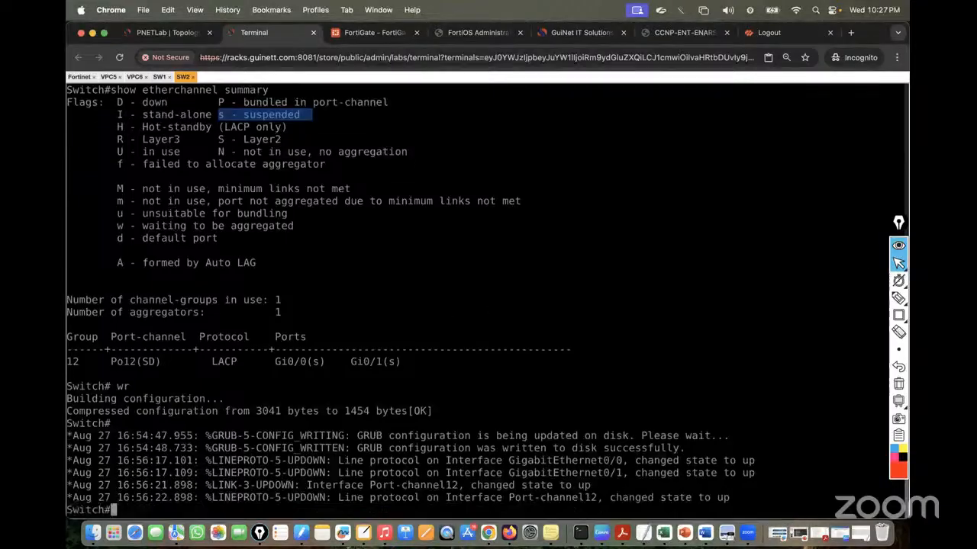
text(show etherchannel summary)
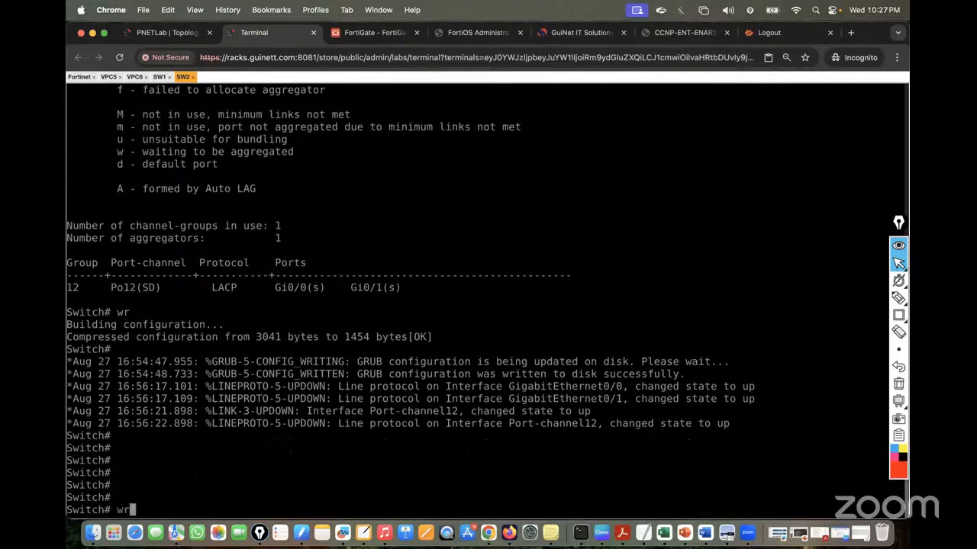
key(Return)
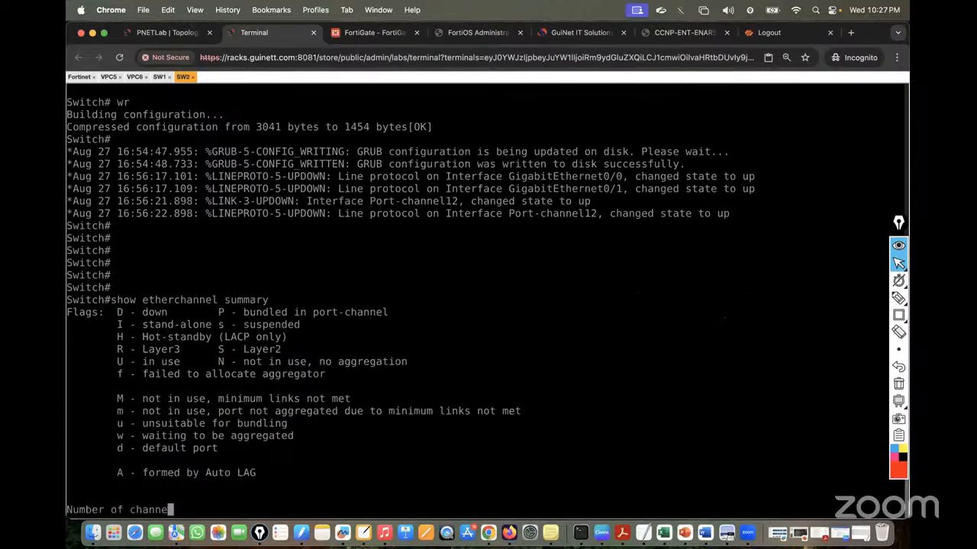
key(Return)
key(Return)
key(Return)
key(Return)
key(Return)
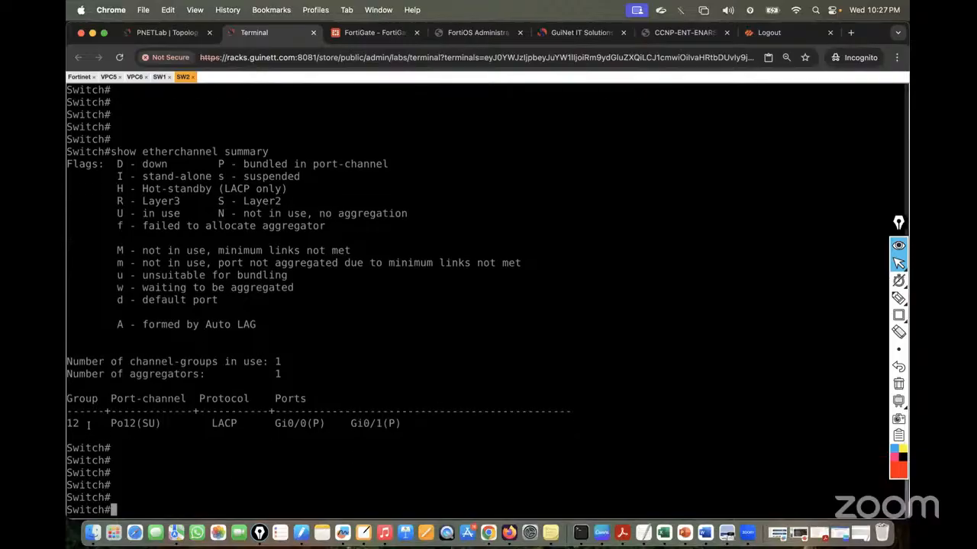
Highlight Po12 (SU) and the bundled Gi0/0 and Gi0/1 ports, then return to FortiGate
drag(109, 422, 160, 423)
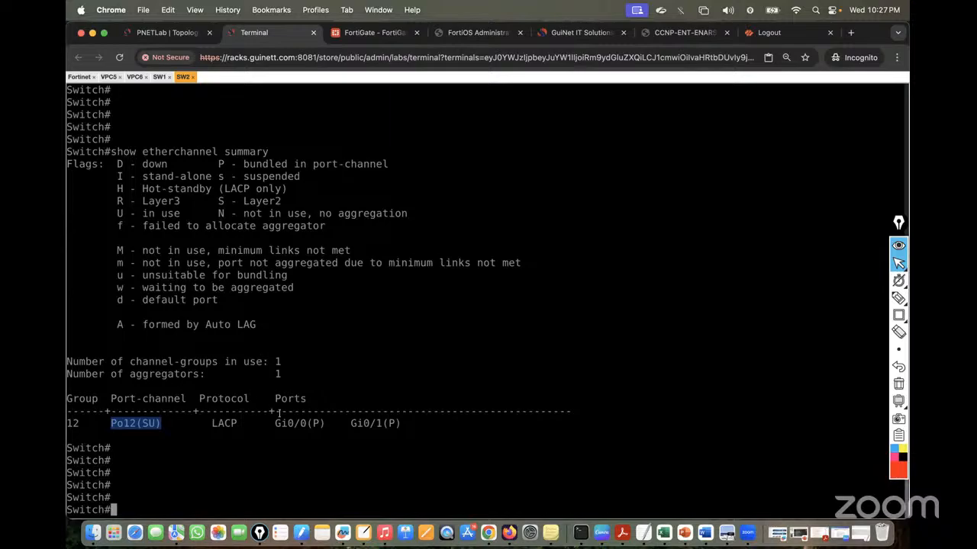
drag(278, 413, 390, 418)
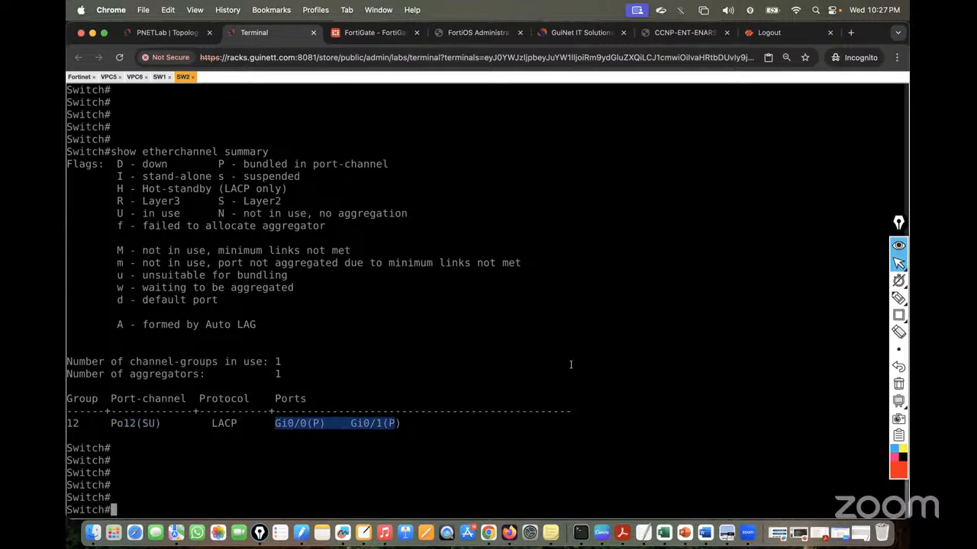
click(365, 33)
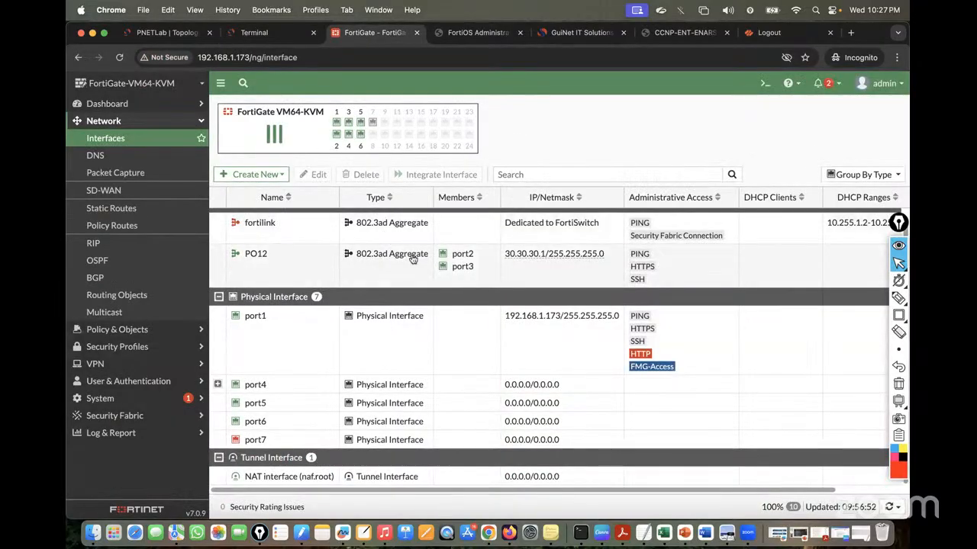
Open VPC8's console and set its font size to 18
click(161, 35)
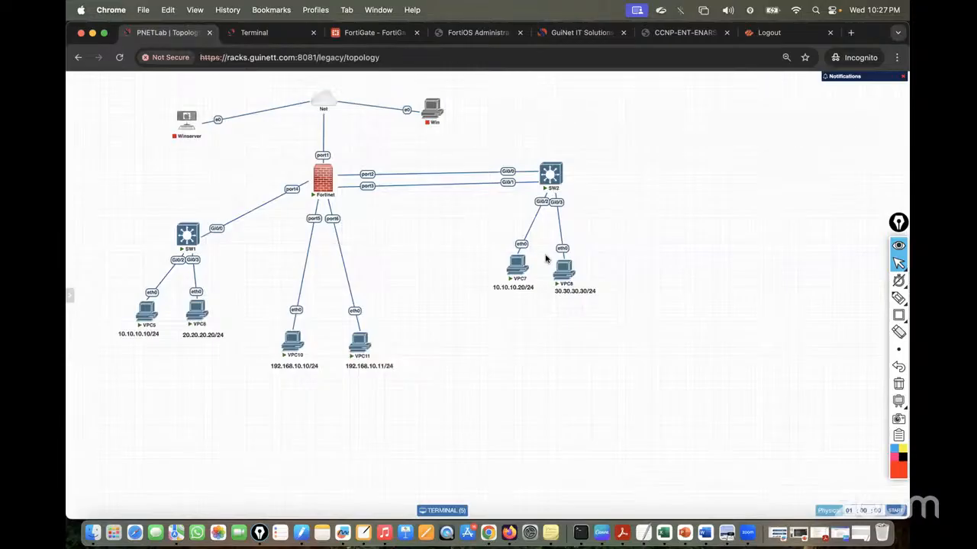
click(563, 273)
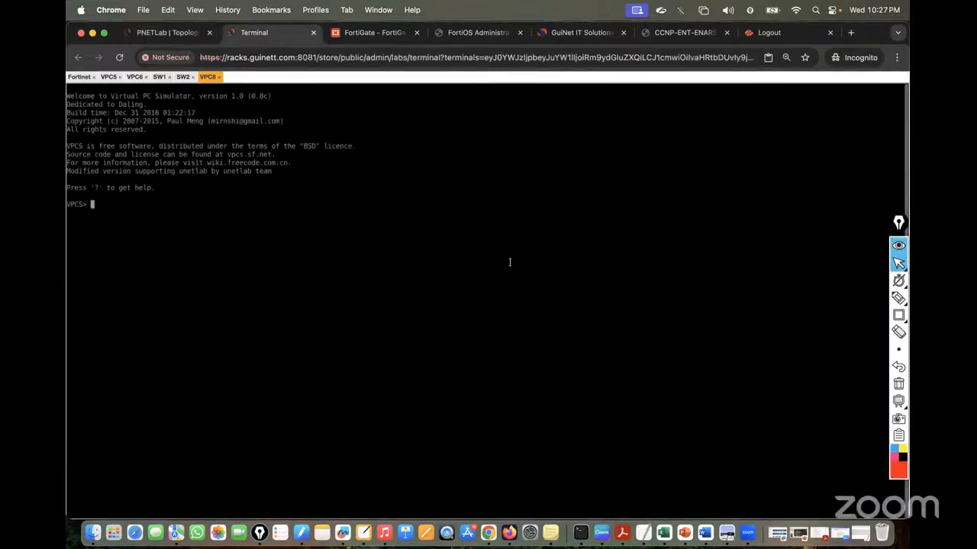
key(ctrl+alt+shift)
click(135, 293)
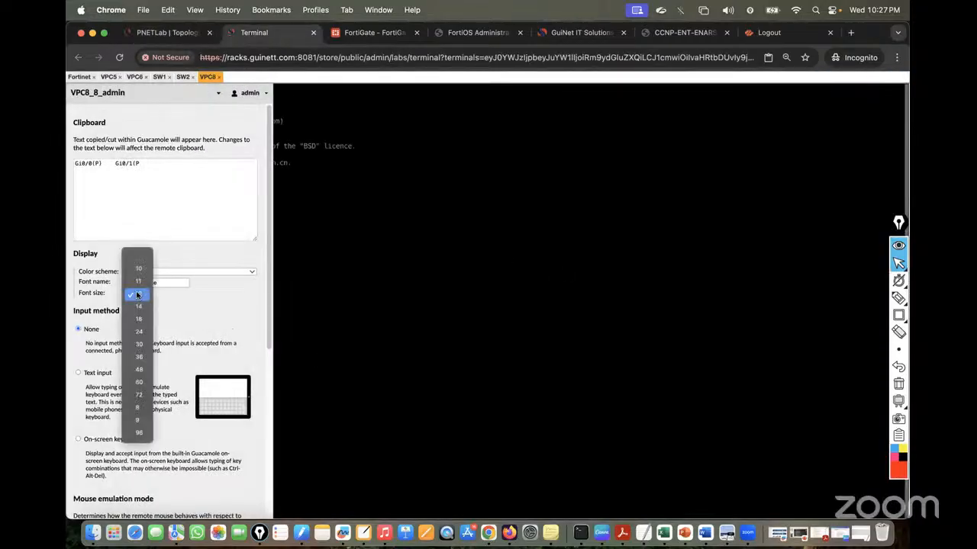
click(138, 321)
key(ctrl+alt+shift)
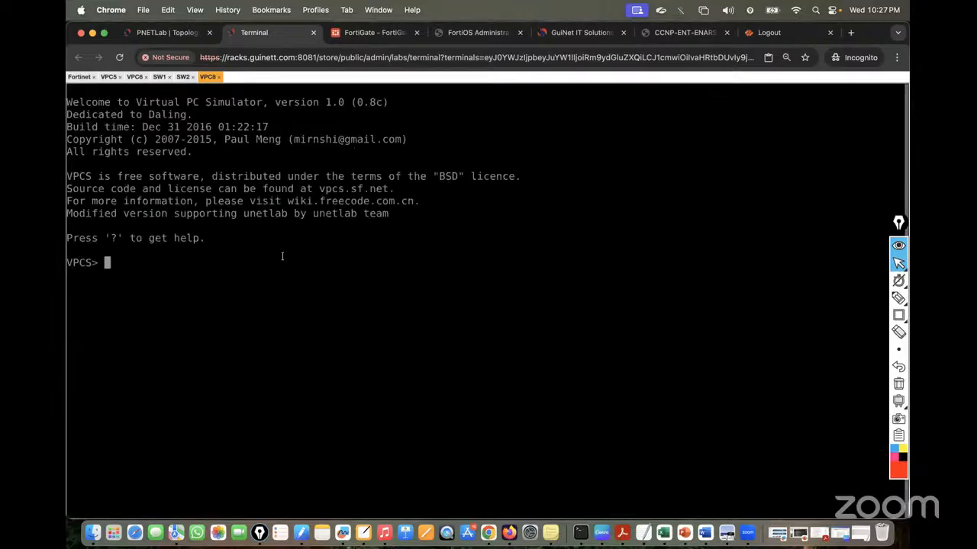
Give VPC8 address 30.30.30.30/24 with gateway 30.30.30.1 and check it with show ip
text(ip 3)
text(0.30.30.3)
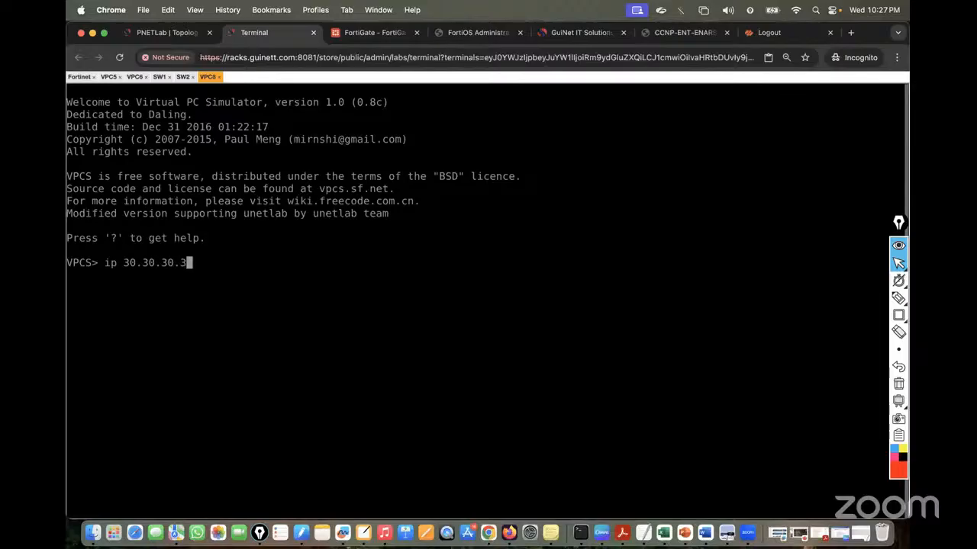
text(/24 30.303.)
key(BackSpace)
key(BackSpace)
text(.30.1)
key(Return)
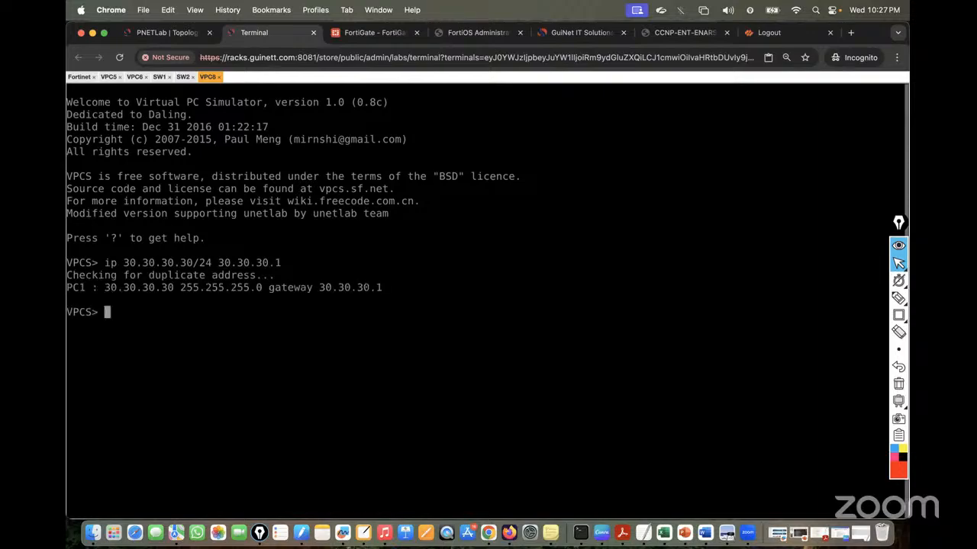
text(show ip)
key(Return)
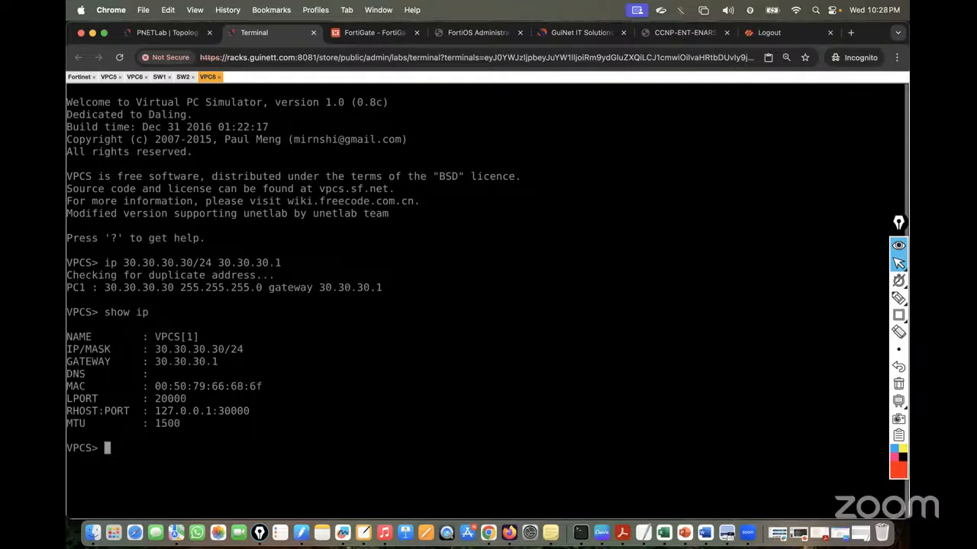
Ping the gateway 30.30.30.1 from VPC8
text(ping)
double_click(164, 361)
text(30.30.30.1)
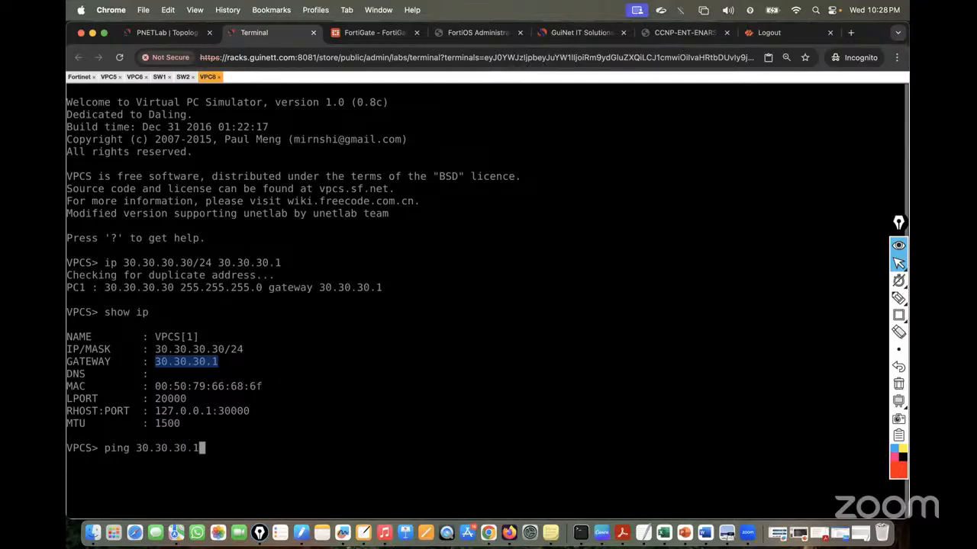
key(Return)
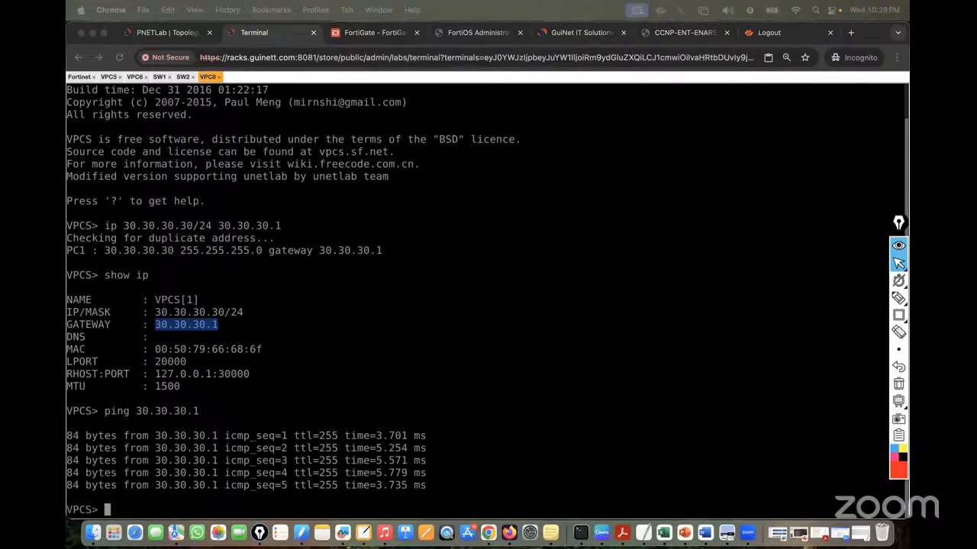
Sketch in red VPC8's path through SW2 and the bundled links to the firewall, then clear it
click(154, 23)
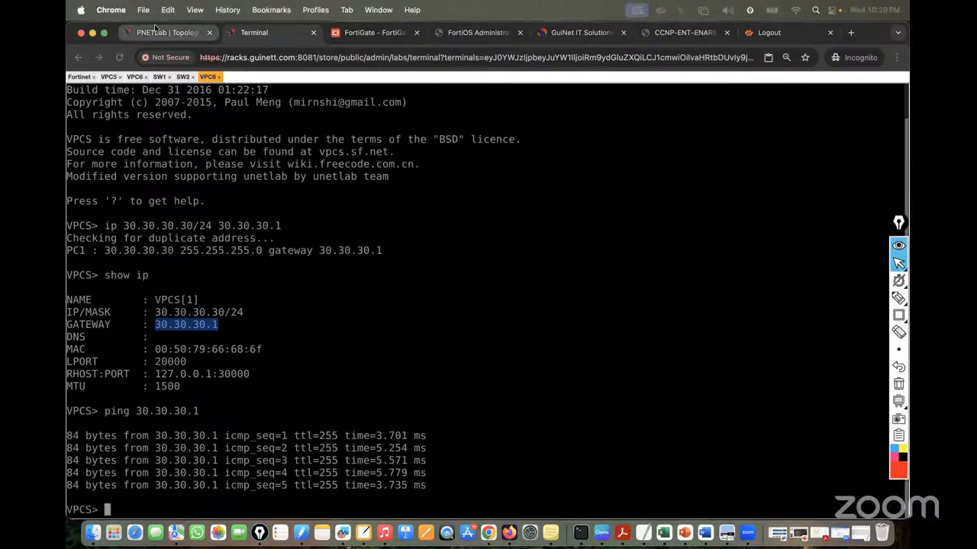
click(155, 29)
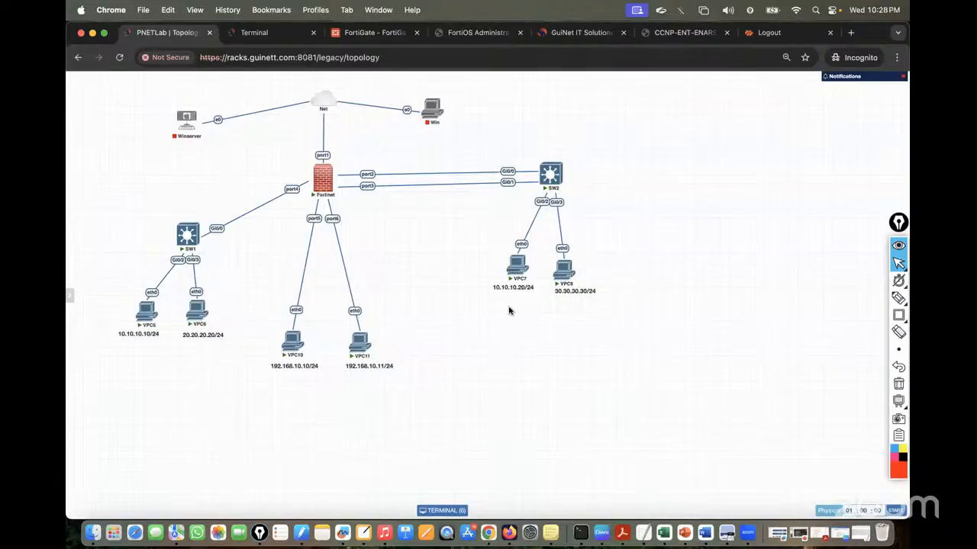
mouse_move(898, 299)
click(845, 298)
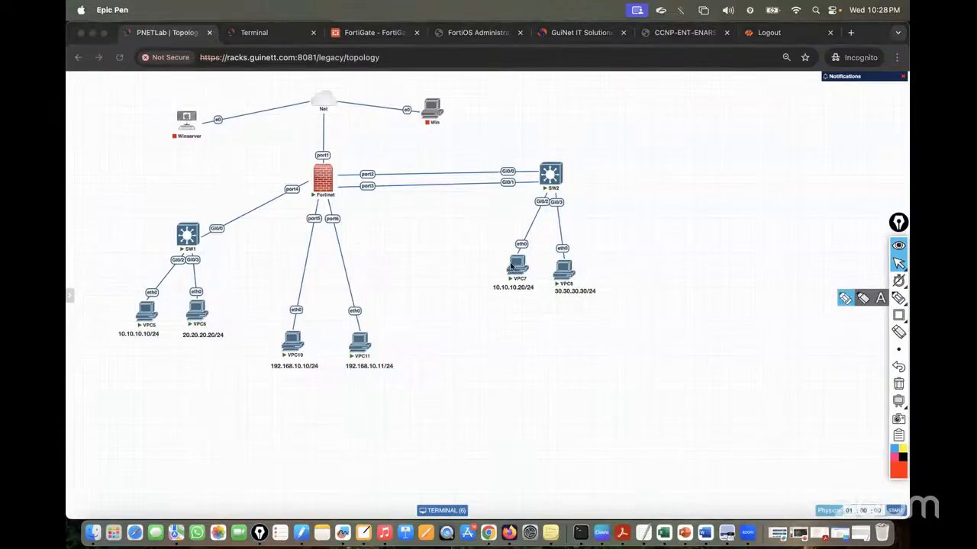
mouse_move(350, 180)
mouse_down()
mouse_move(340, 190)
mouse_move(340, 167)
mouse_move(350, 195)
mouse_move(348, 164)
mouse_move(366, 156)
mouse_move(421, 156)
mouse_up()
drag(426, 151, 432, 152)
drag(312, 193, 148, 314)
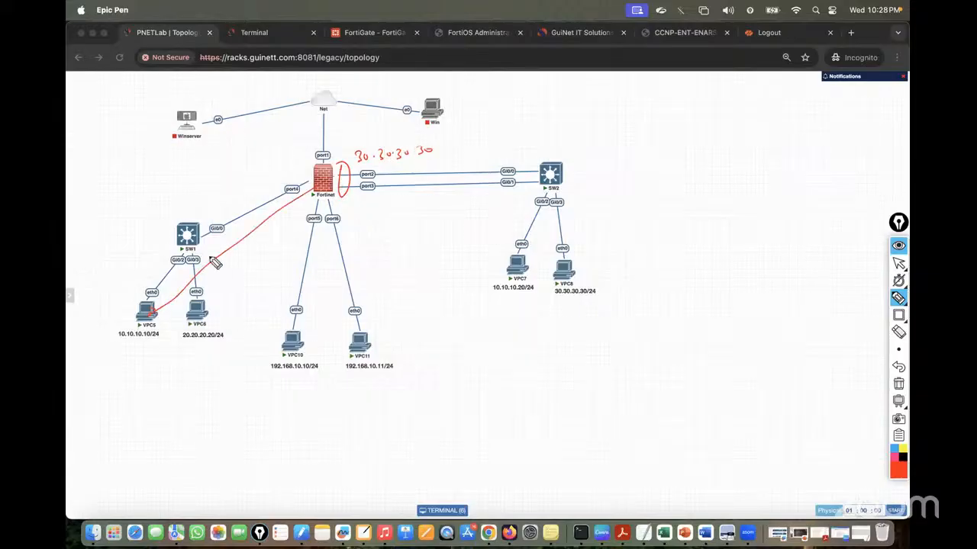
mouse_move(294, 163)
mouse_down()
mouse_move(323, 197)
mouse_move(302, 219)
mouse_up()
mouse_move(373, 235)
mouse_down()
mouse_move(374, 218)
mouse_move(390, 237)
mouse_move(411, 229)
mouse_move(448, 240)
mouse_up()
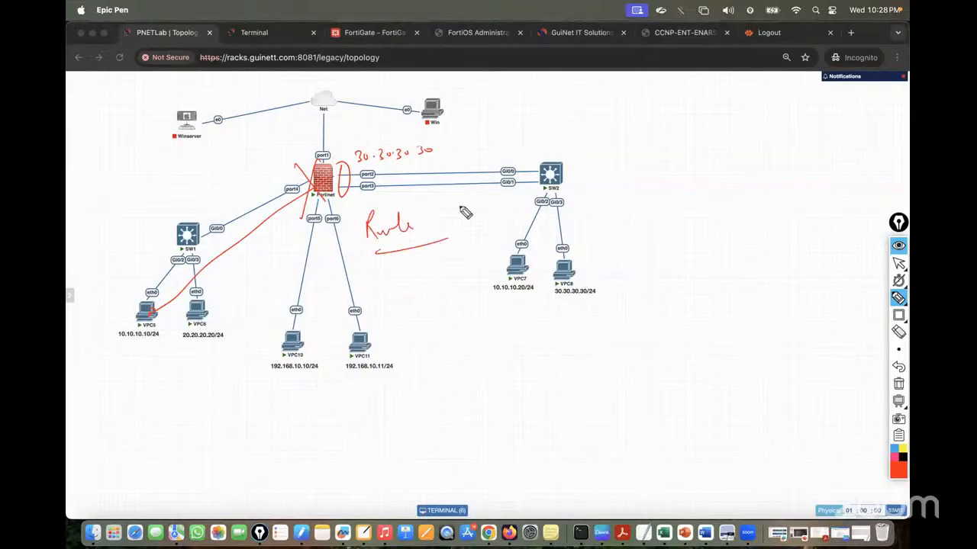
mouse_move(566, 268)
mouse_down()
mouse_move(564, 206)
mouse_move(482, 178)
mouse_up()
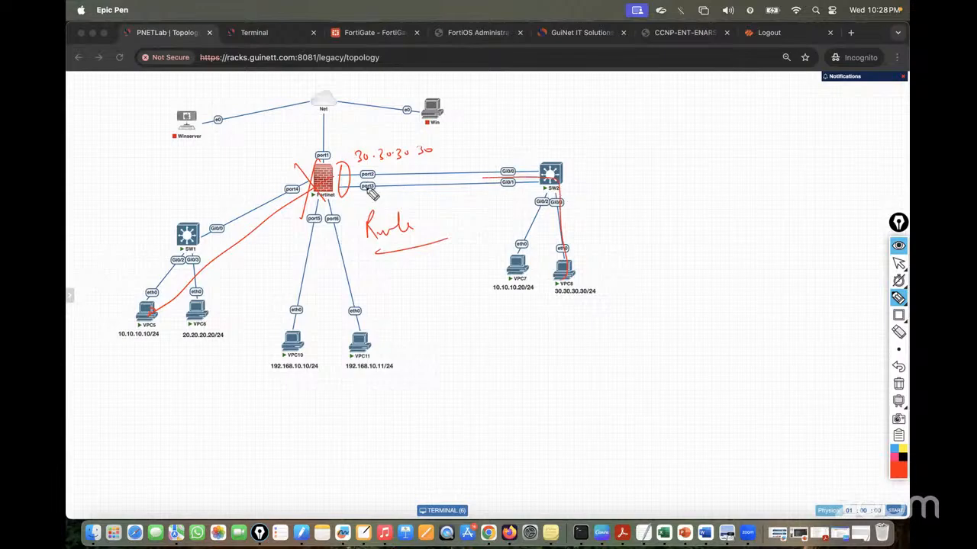
drag(367, 188, 339, 188)
mouse_move(440, 168)
mouse_down()
mouse_move(468, 142)
mouse_move(484, 142)
mouse_up()
mouse_move(480, 129)
mouse_down()
mouse_move(485, 143)
mouse_move(570, 124)
mouse_up()
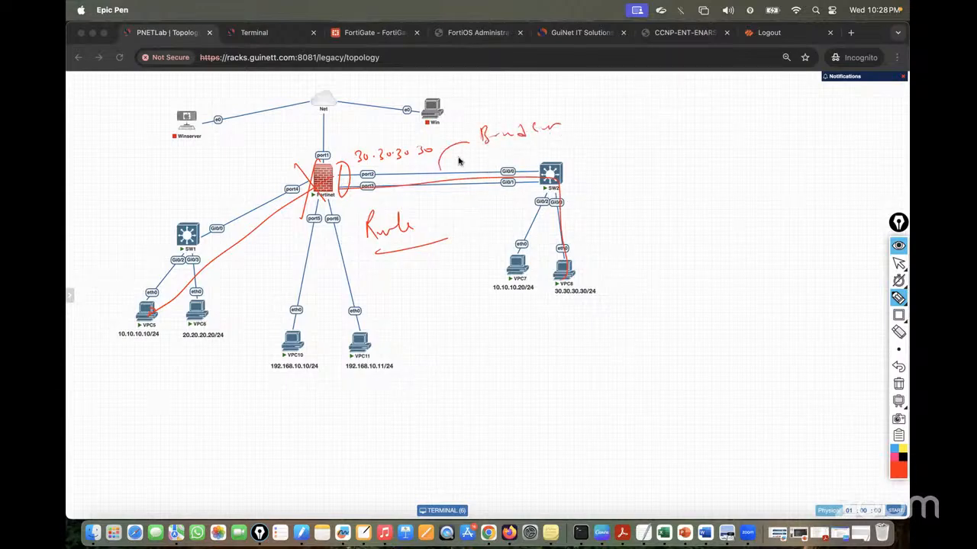
drag(374, 177, 529, 193)
click(903, 387)
click(898, 263)
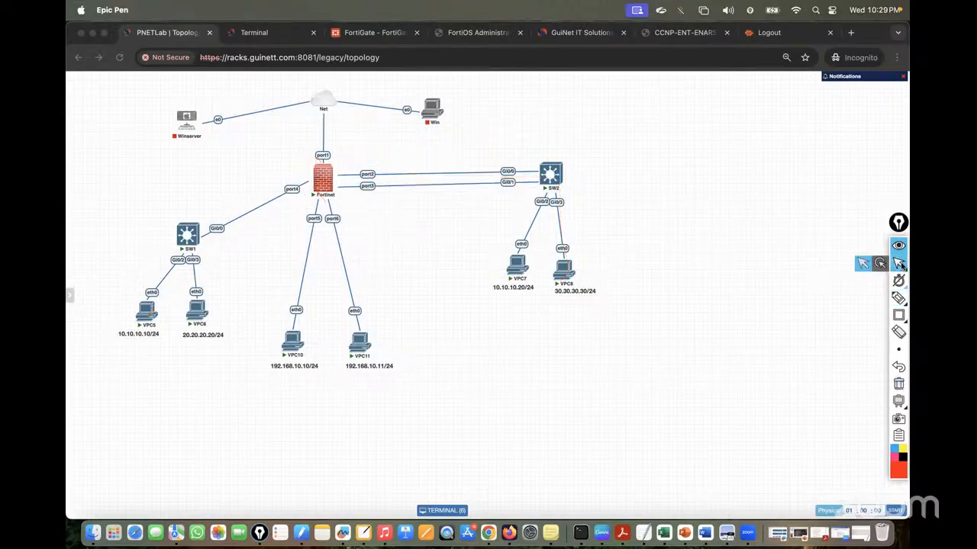
Ping 10.10.10.10 from VPC8 by editing the previous ping command
click(253, 35)
key(Up)
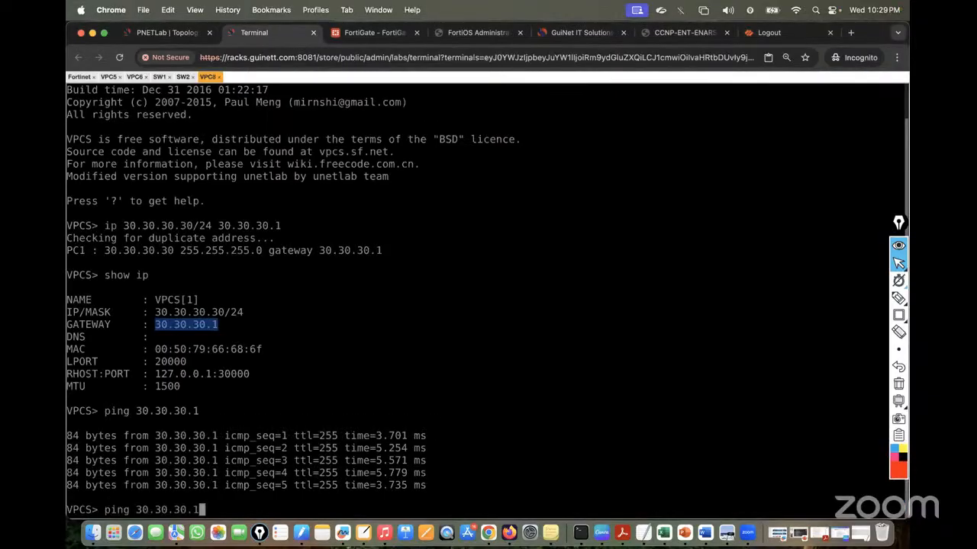
key(BackSpace)
key(BackSpace)
key(BackSpace)
key(BackSpace)
key(BackSpace)
key(BackSpace)
key(BackSpace)
key(BackSpace)
key(BackSpace)
key(BackSpace)
text(10.10.10.10)
key(Return)
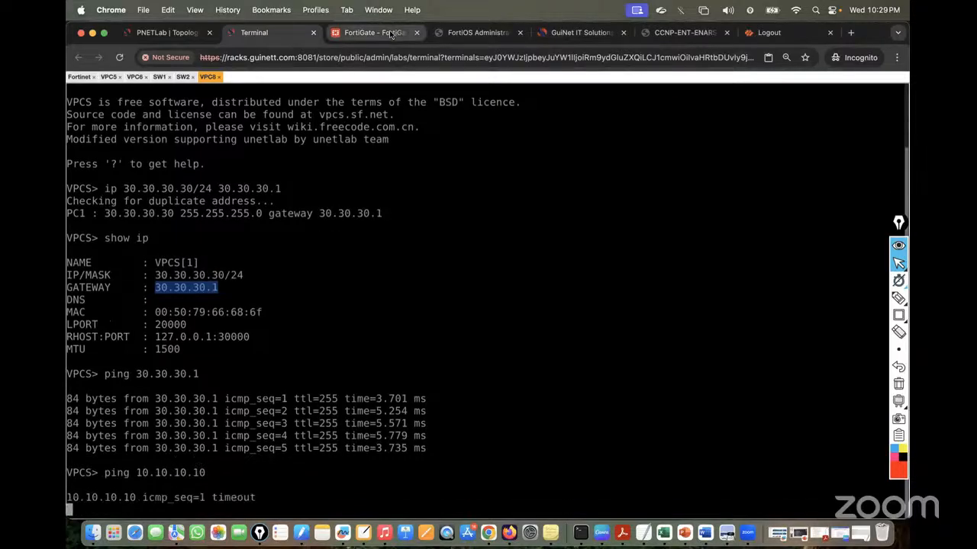
Start a new firewall policy named PO12-to-VLAN10-Policy
click(373, 32)
click(101, 329)
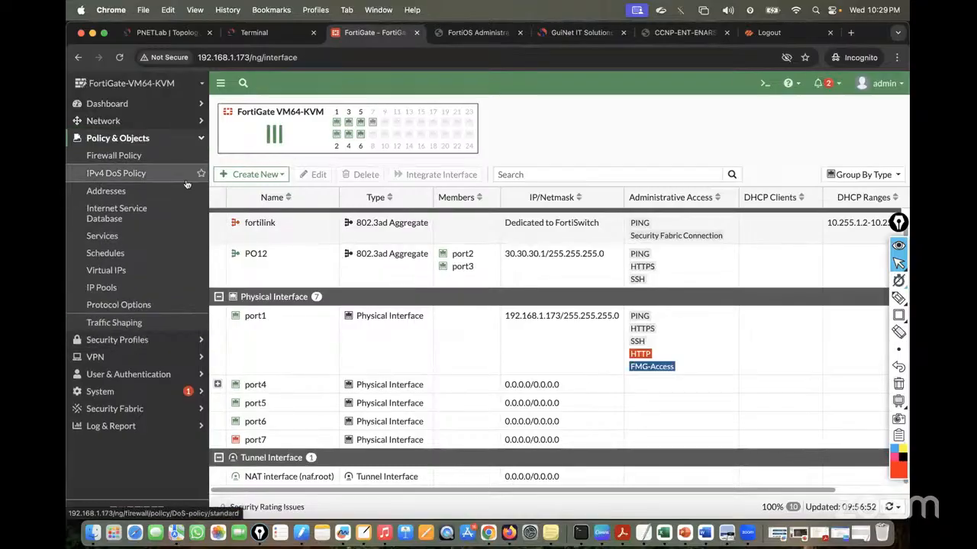
click(125, 157)
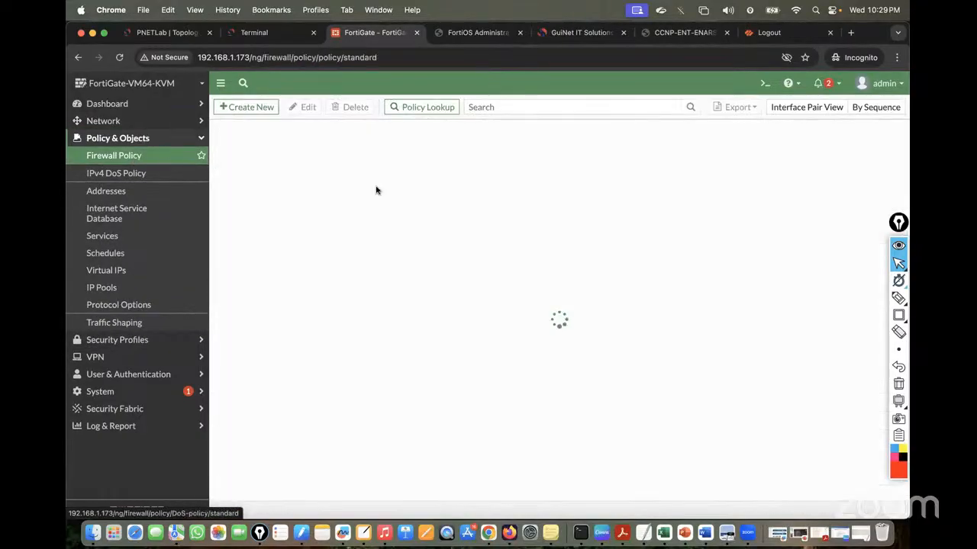
click(247, 108)
click(355, 140)
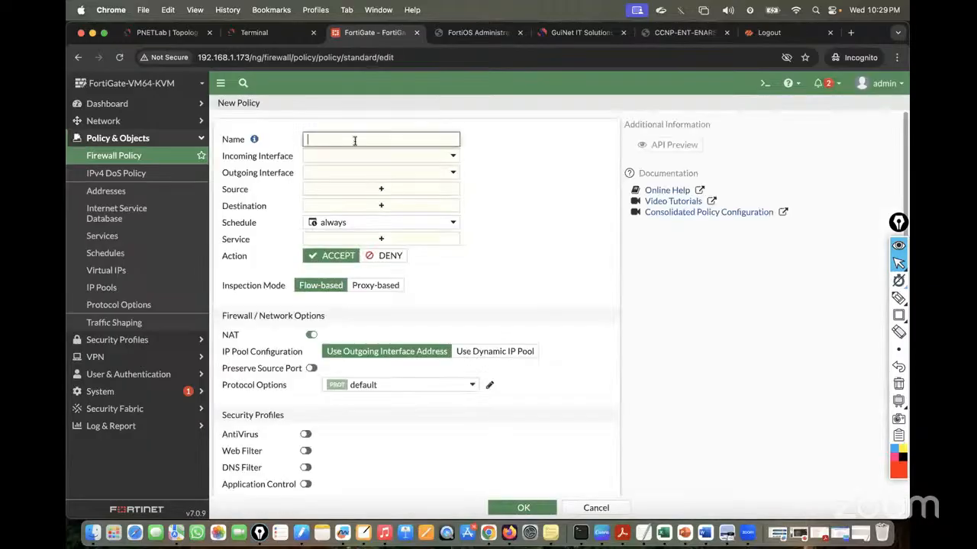
text(PO12)
text(-t-)
text(o-VLAN1)
text(0)
text(-Policy)
click(434, 165)
Set incoming PO12, outgoing VLAN10, source PO12 address and destination VLAN10_Subnet
click(421, 157)
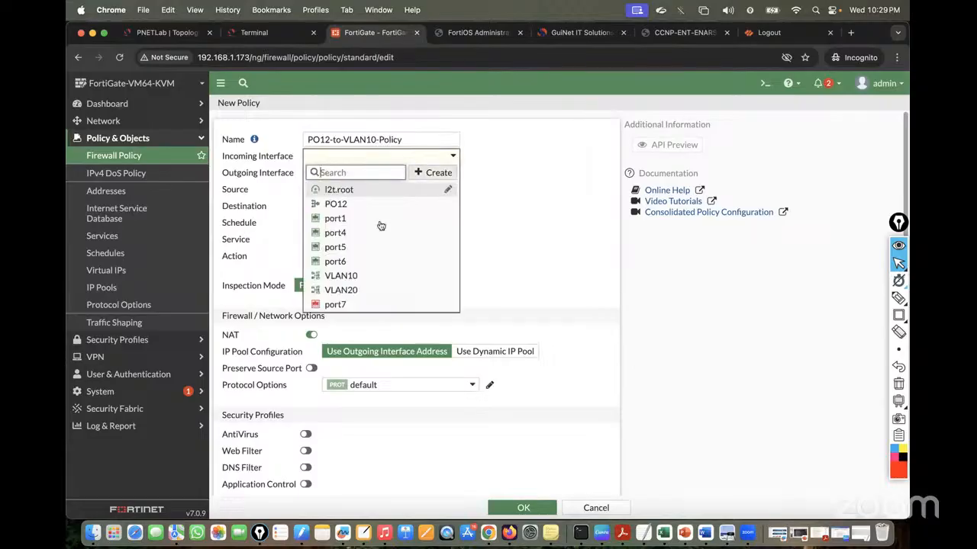
click(347, 204)
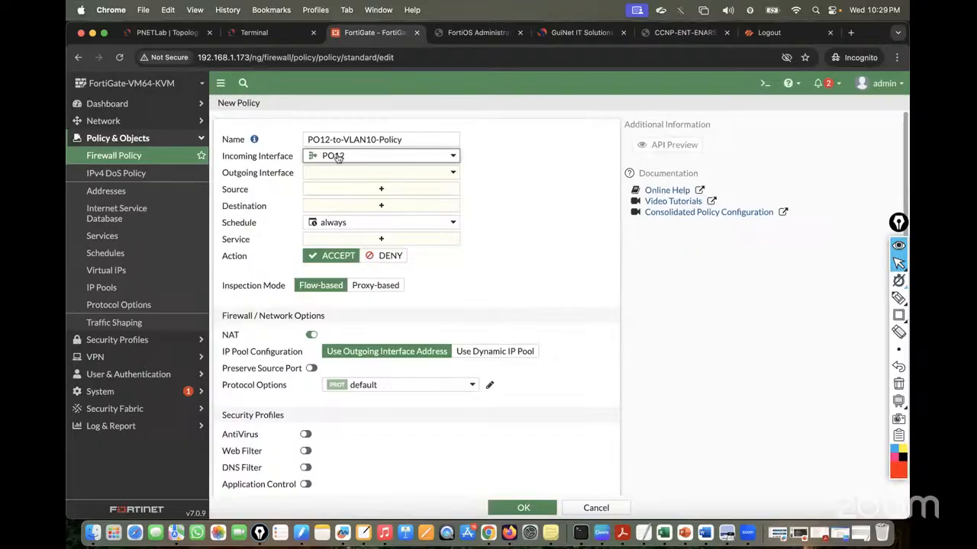
click(344, 172)
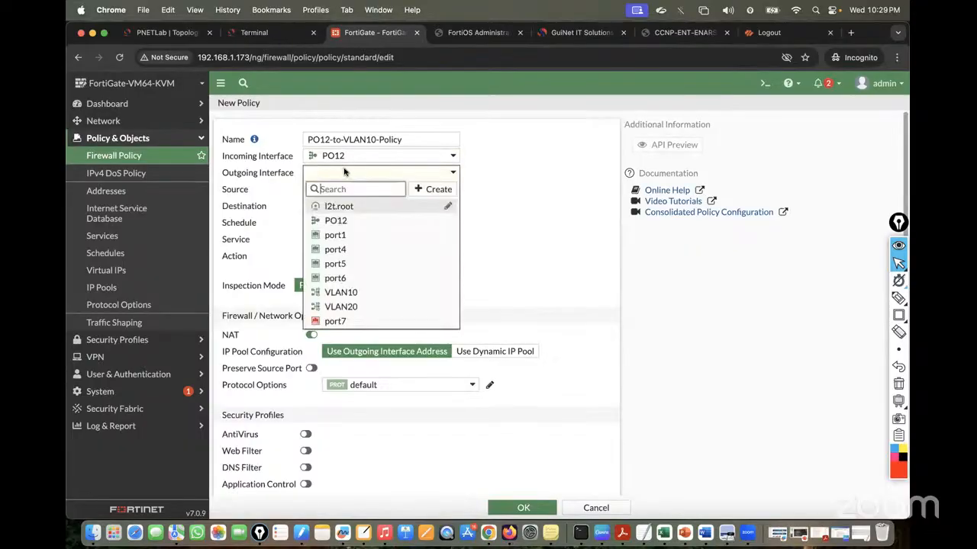
click(354, 293)
click(381, 205)
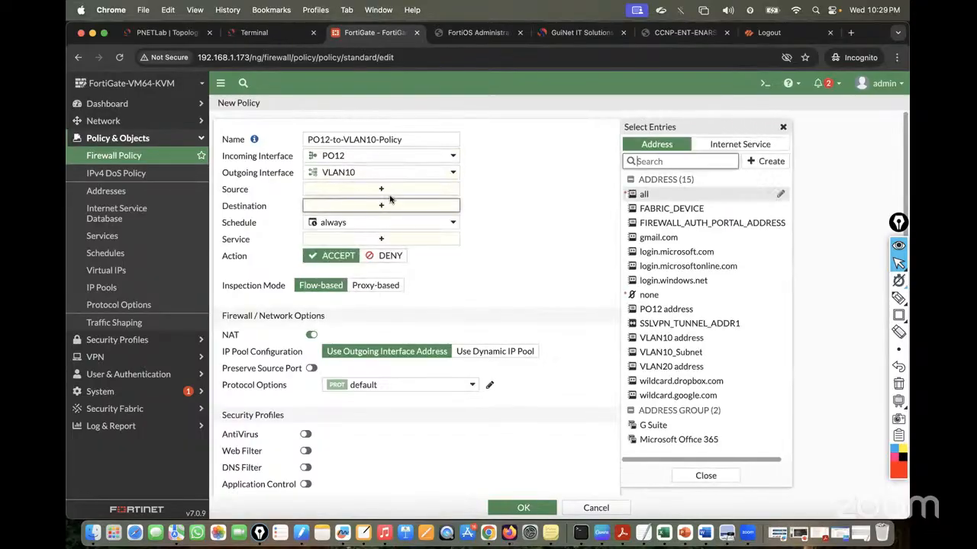
click(386, 190)
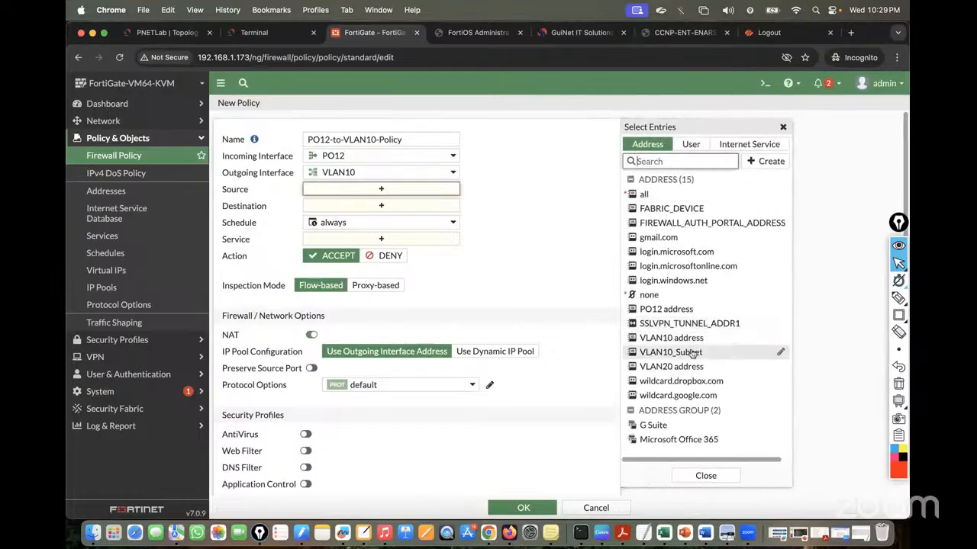
click(666, 309)
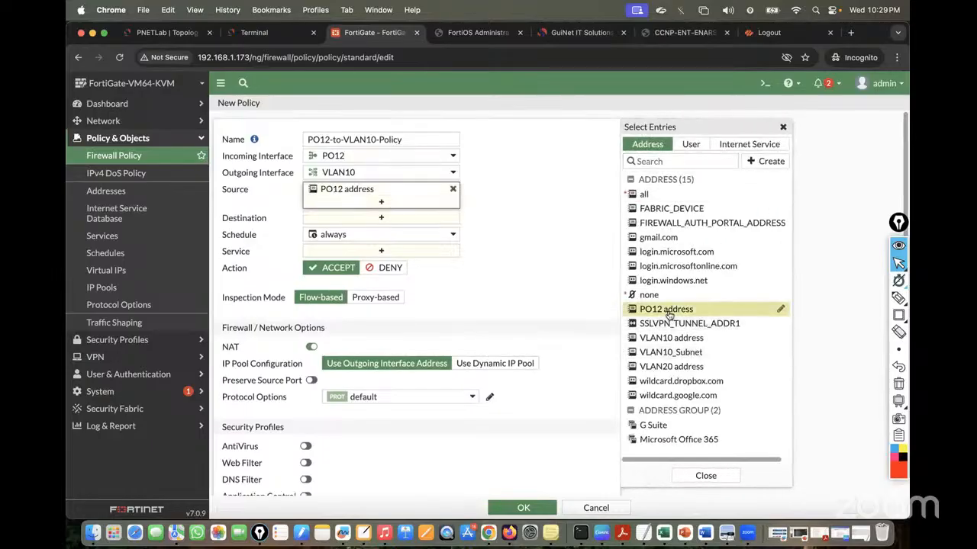
click(417, 217)
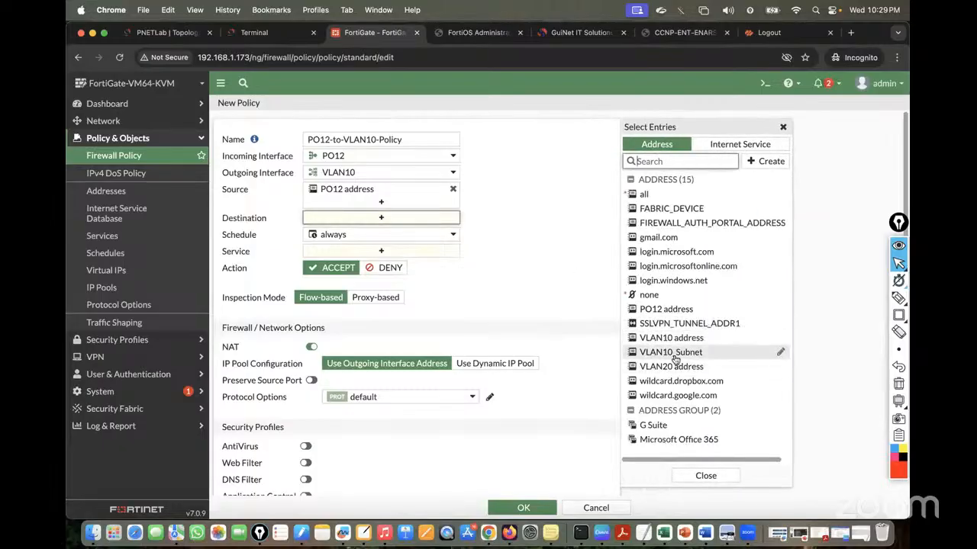
click(673, 352)
click(392, 275)
Allow ALL services, disable NAT, log all sessions, and save the policy
click(377, 263)
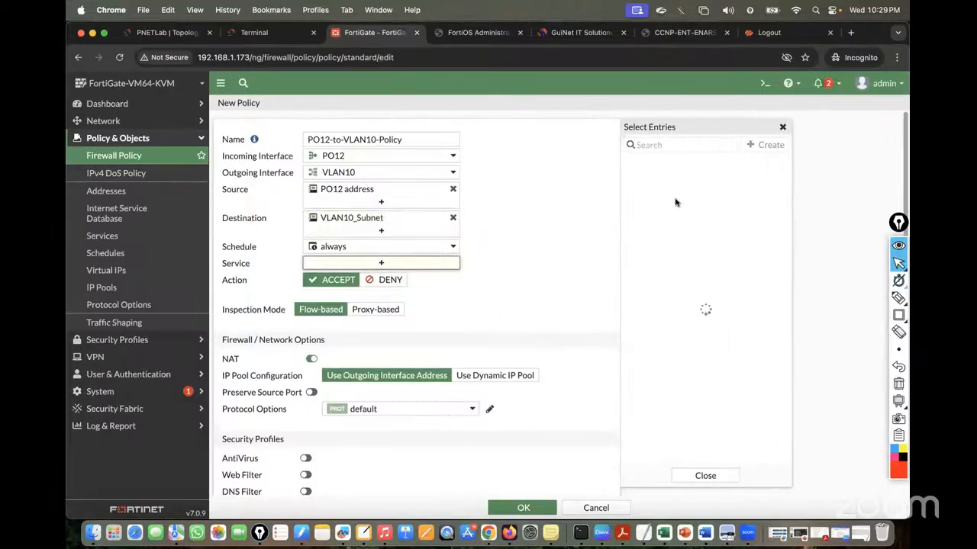
click(648, 192)
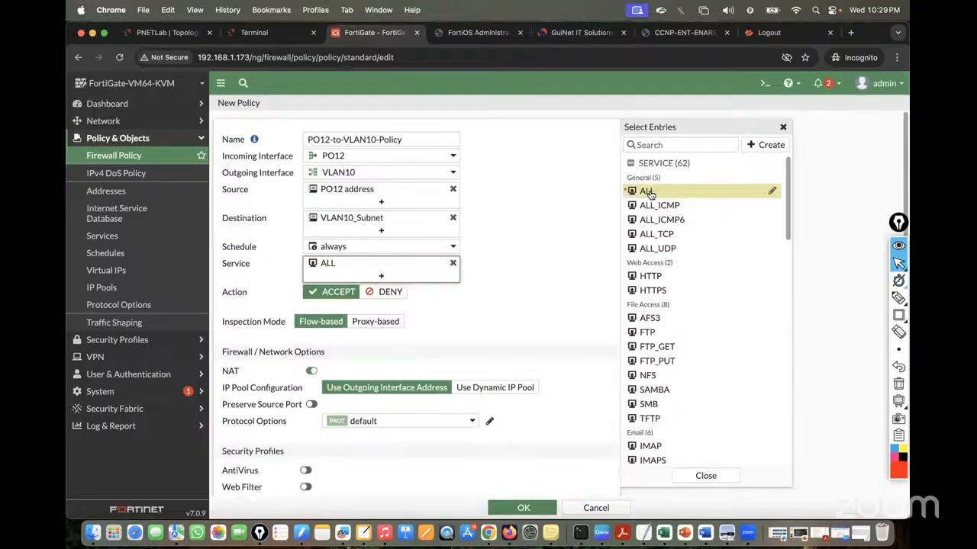
click(479, 248)
click(310, 371)
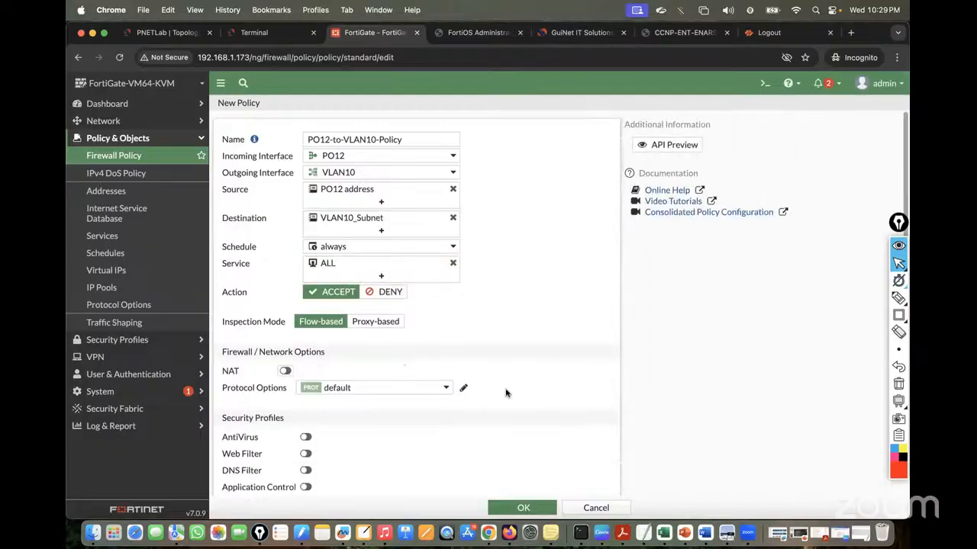
scroll(505, 393, down, 5)
click(467, 371)
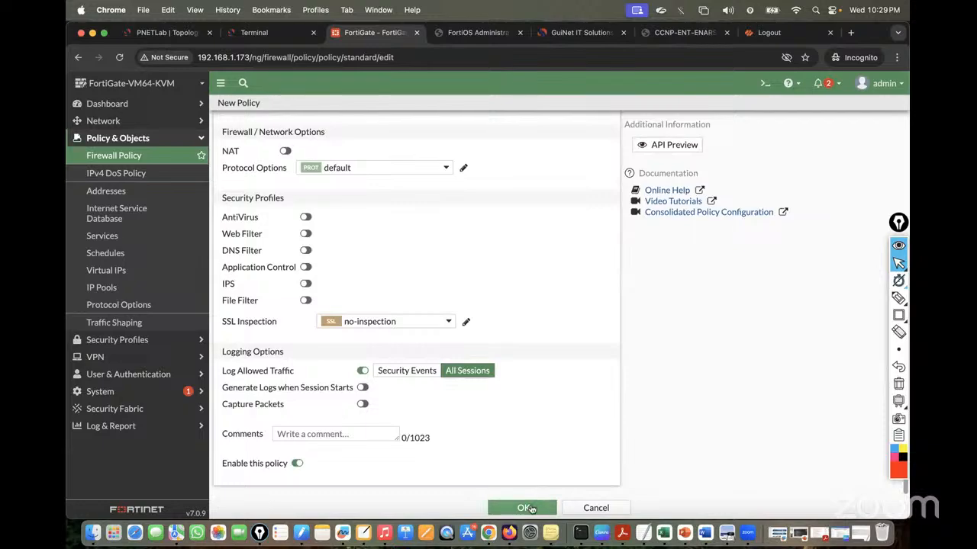
click(526, 508)
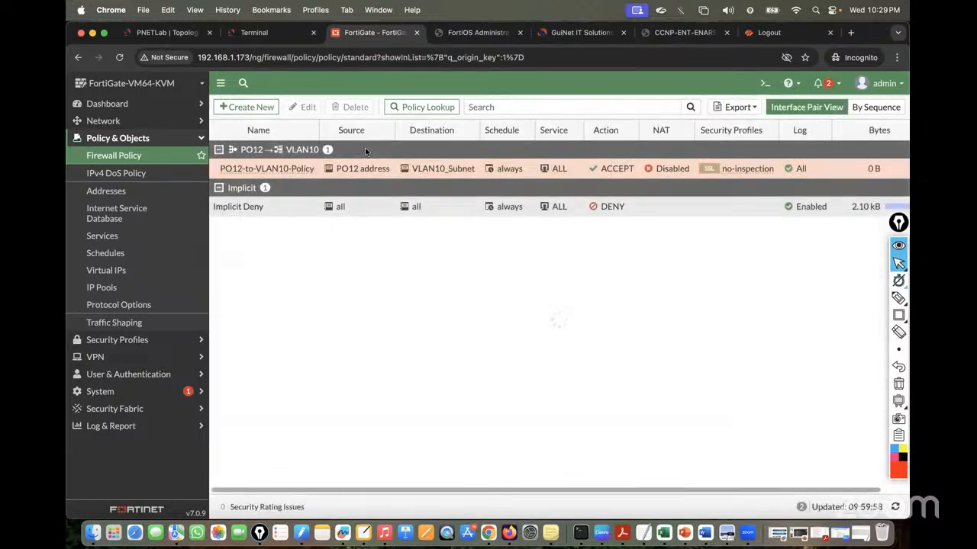
click(254, 32)
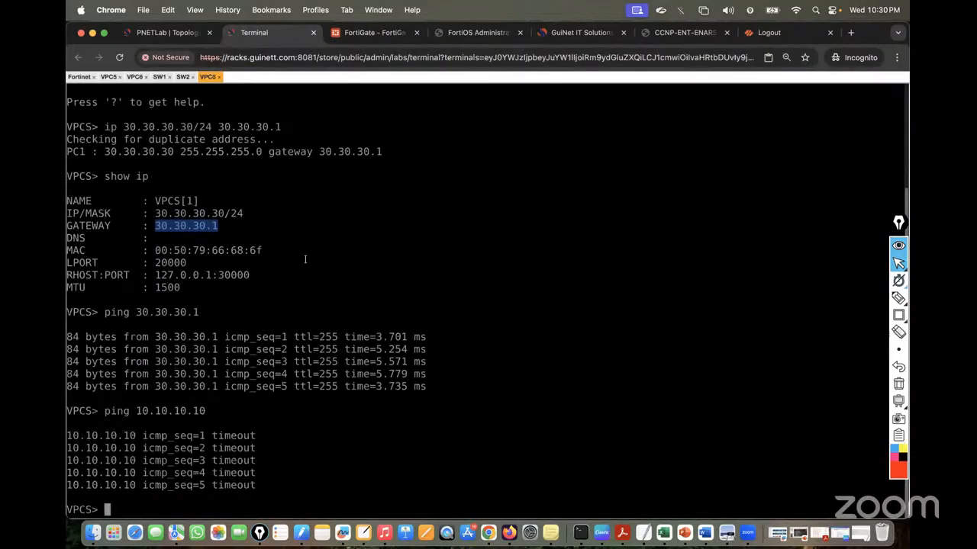
Repeat VPC8's ping to 10.10.10.10, confirming five ttl=63 replies, then bring Finder forward
key(Up)
key(Return)
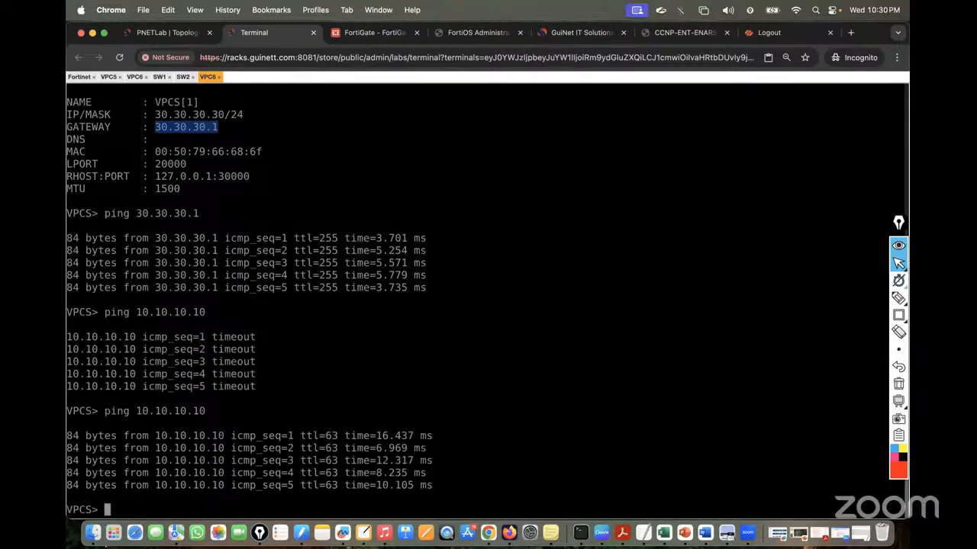
click(91, 538)
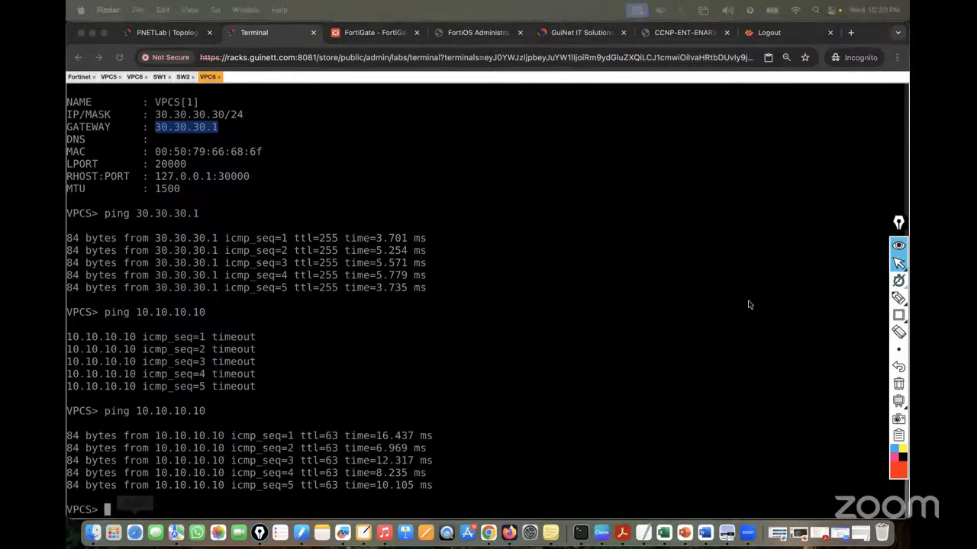
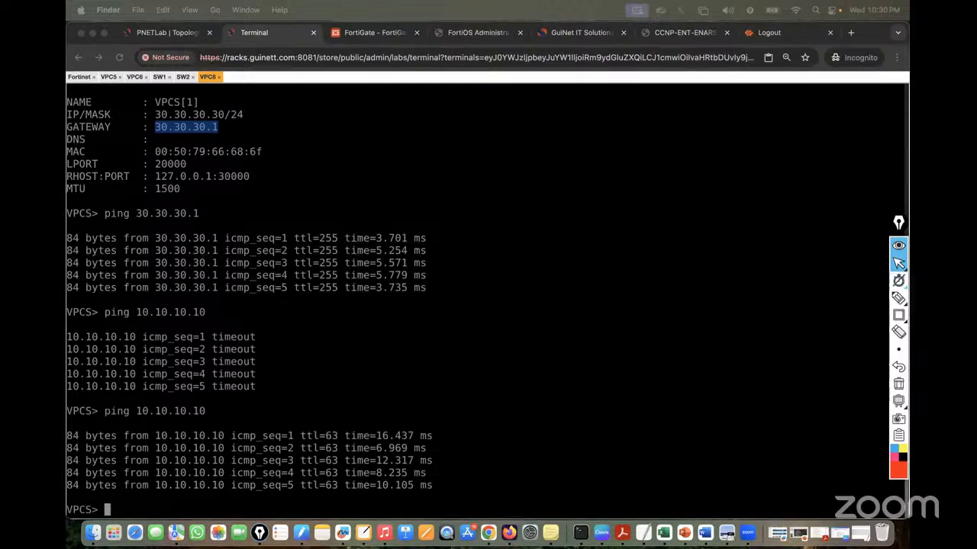
Move from the PNETLab topology to the FortiOS Administration Guide's interface-type table on page 162
click(159, 31)
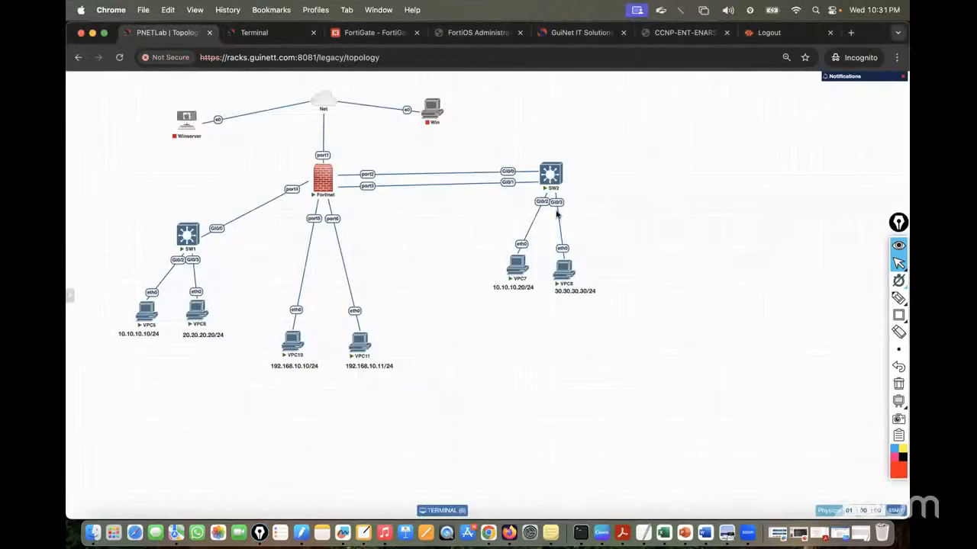
click(477, 33)
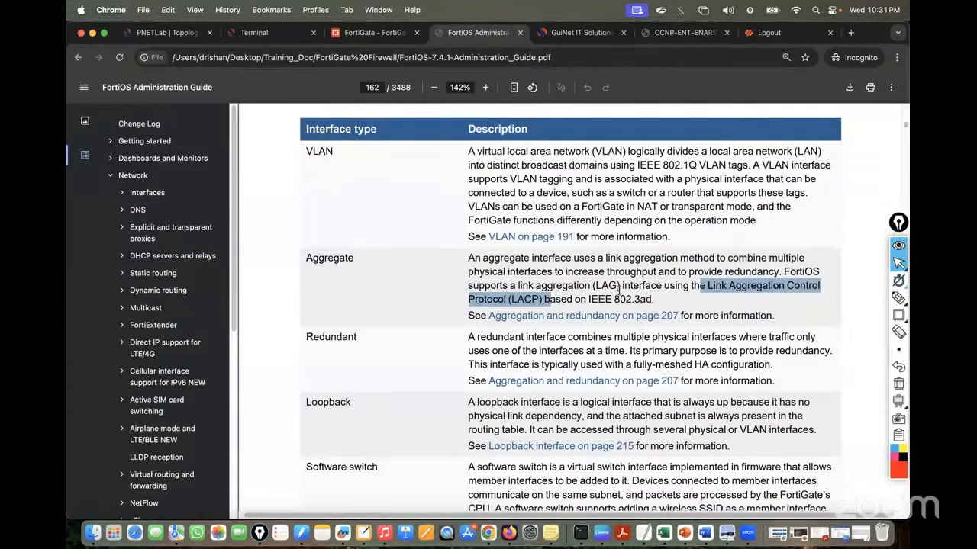
Circle the Aggregate and Redundant interface types in the guide's table with Epic Pen, then clear the ink
mouse_move(901, 301)
click(846, 299)
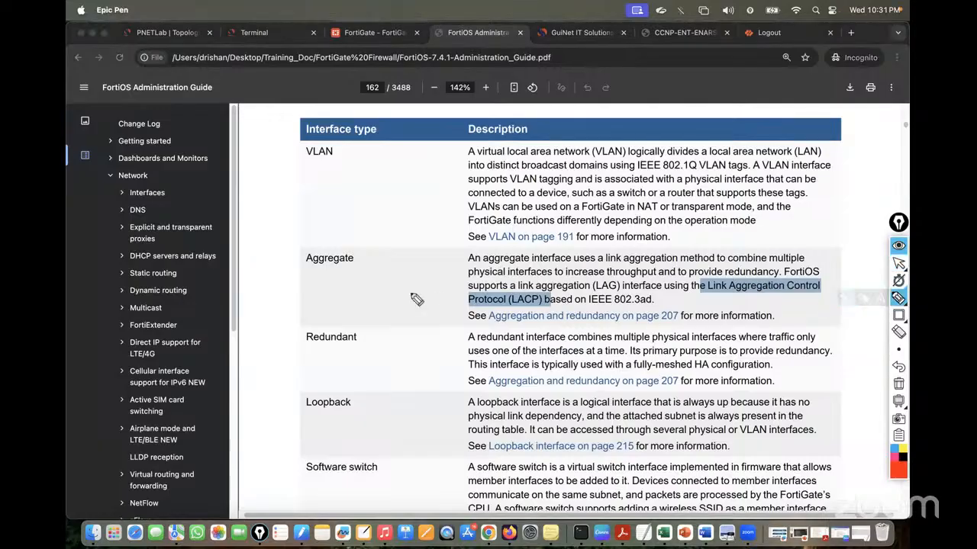
mouse_move(309, 251)
mouse_down()
mouse_move(373, 238)
mouse_move(328, 231)
mouse_up()
mouse_move(340, 318)
mouse_down()
mouse_move(301, 364)
mouse_move(328, 321)
mouse_move(317, 321)
mouse_up()
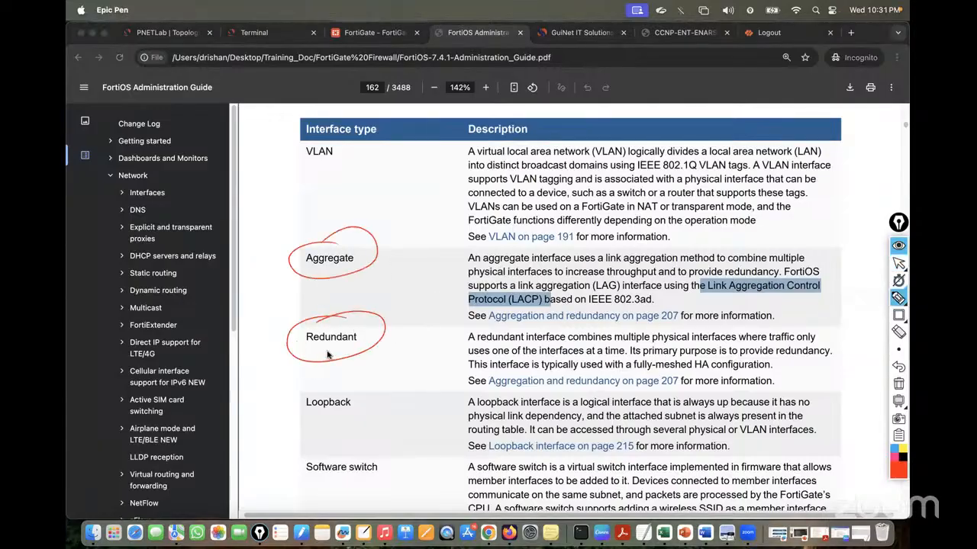
click(898, 384)
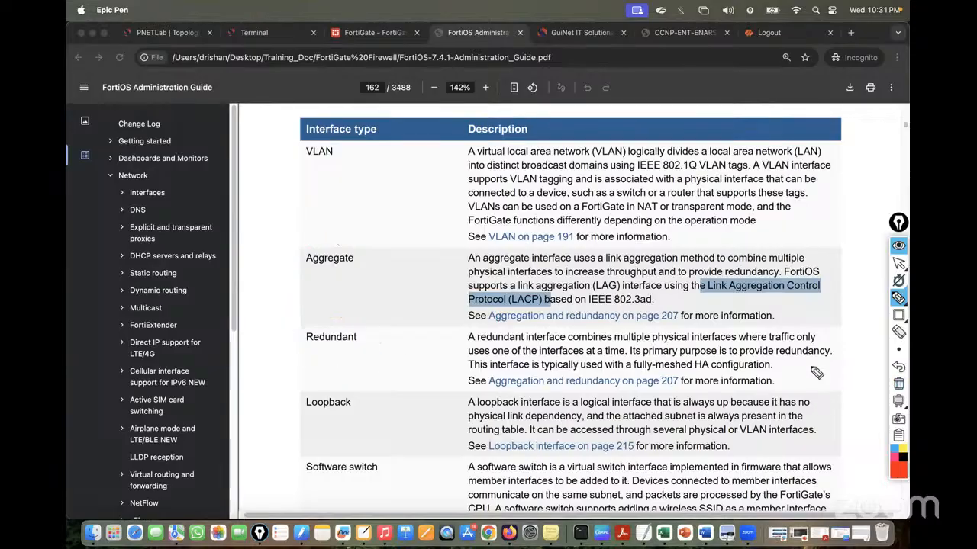
click(898, 263)
drag(756, 286, 820, 272)
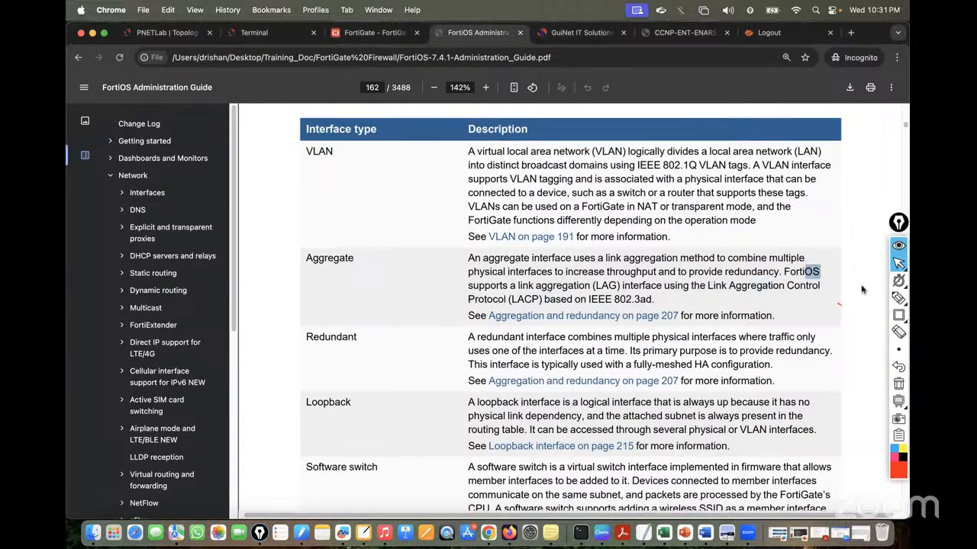
drag(824, 351, 830, 351)
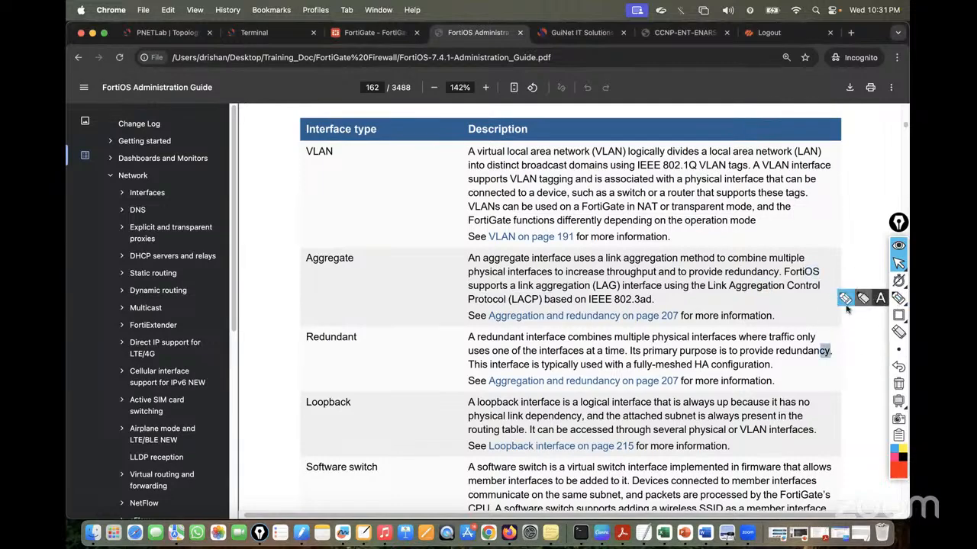
Circle Aggregate and Redundant again, sketching the two member links beside each type
click(897, 298)
mouse_move(342, 252)
mouse_down()
mouse_move(309, 256)
mouse_move(357, 245)
mouse_up()
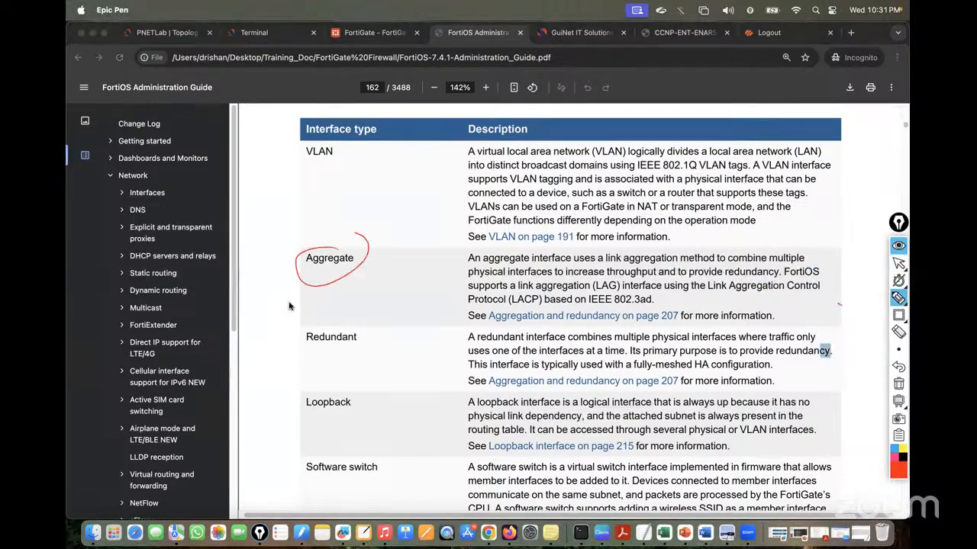
mouse_move(347, 307)
mouse_down()
mouse_move(311, 359)
mouse_move(371, 312)
mouse_up()
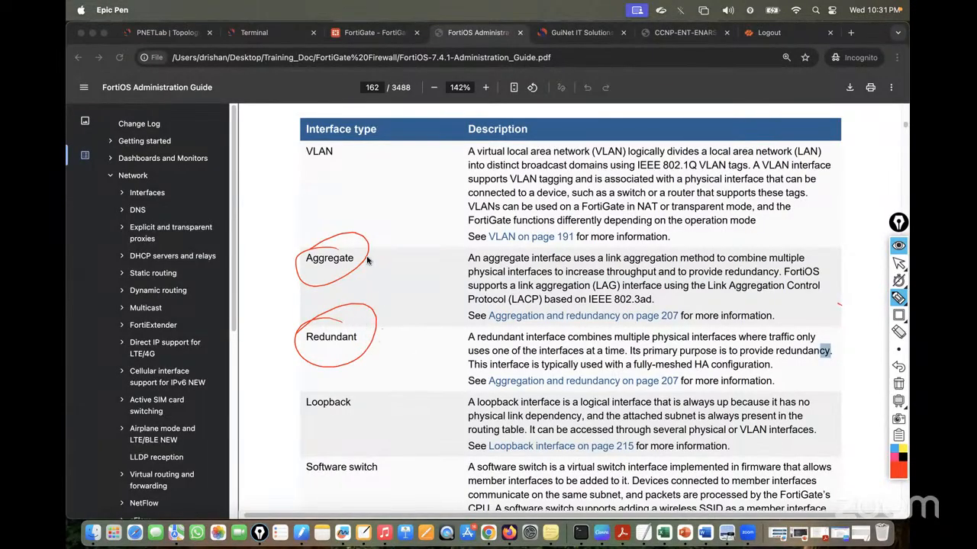
mouse_move(364, 245)
mouse_down()
mouse_move(406, 229)
mouse_move(407, 246)
mouse_move(388, 242)
mouse_up()
drag(387, 224, 373, 263)
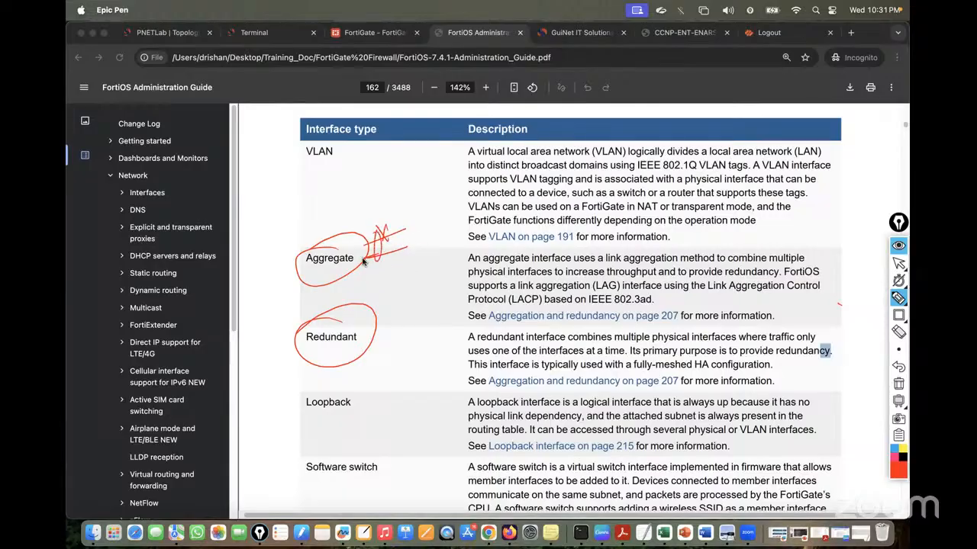
mouse_move(376, 324)
mouse_down()
mouse_move(412, 311)
mouse_move(391, 335)
mouse_up()
drag(392, 252, 390, 259)
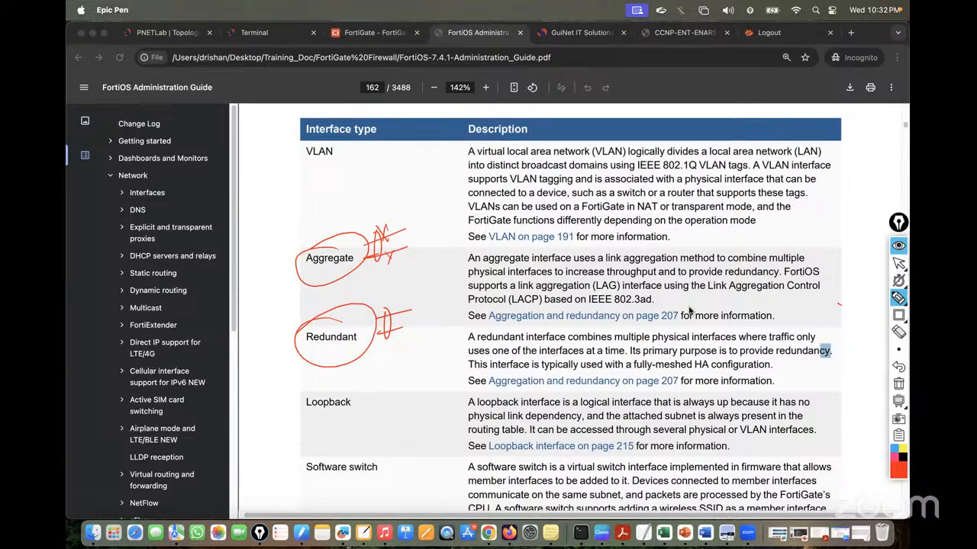
Erase the annotations and return to the PNETLab lab topology
click(898, 384)
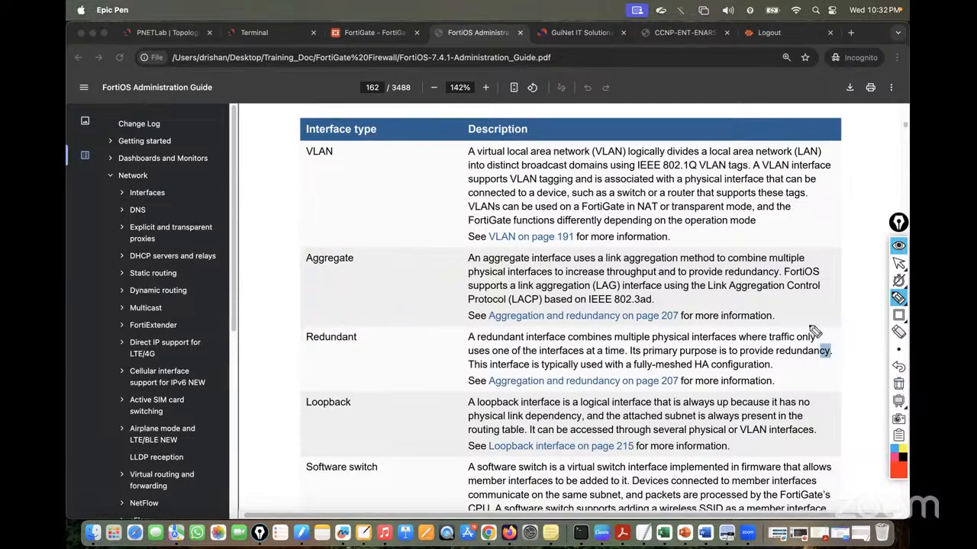
click(898, 263)
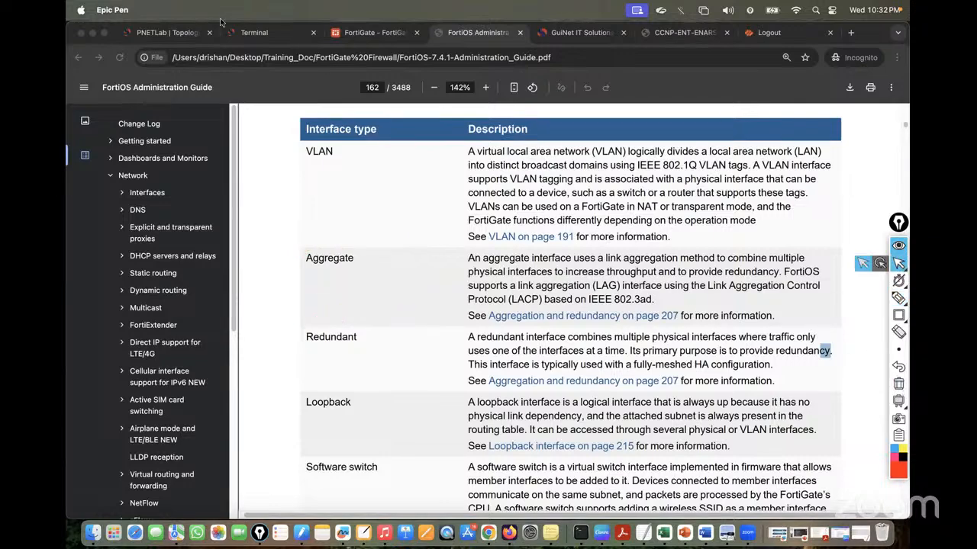
click(168, 35)
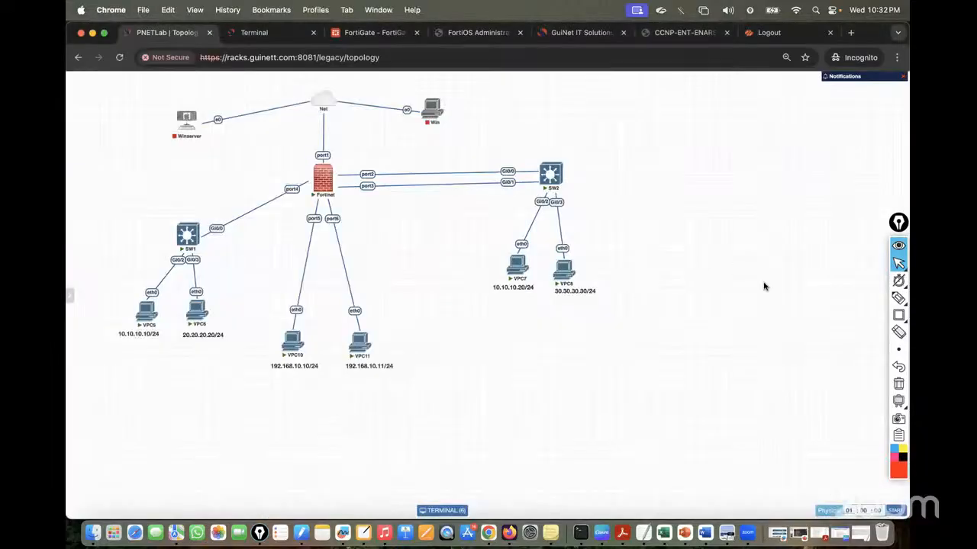
mouse_move(894, 304)
click(845, 298)
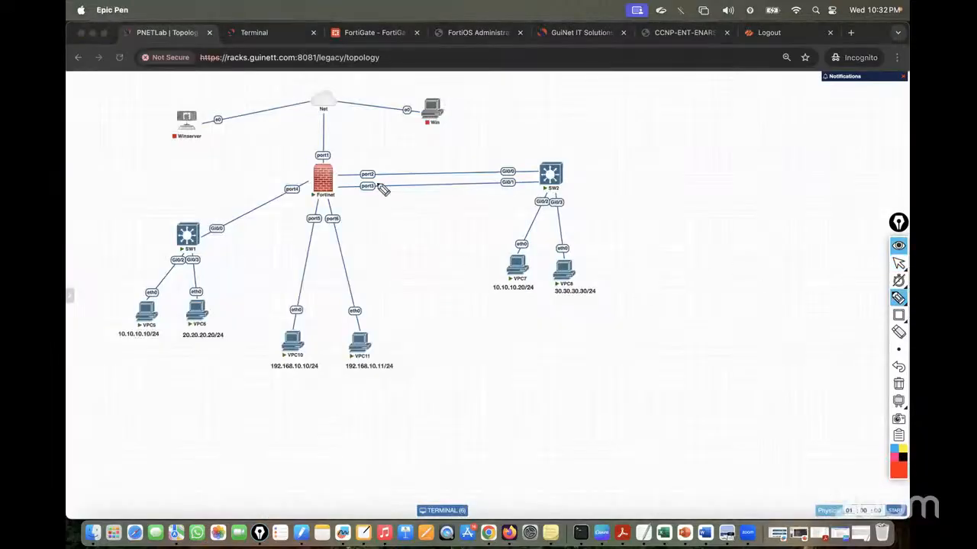
mouse_move(365, 167)
mouse_down()
mouse_move(360, 196)
mouse_move(359, 166)
mouse_move(430, 155)
mouse_up()
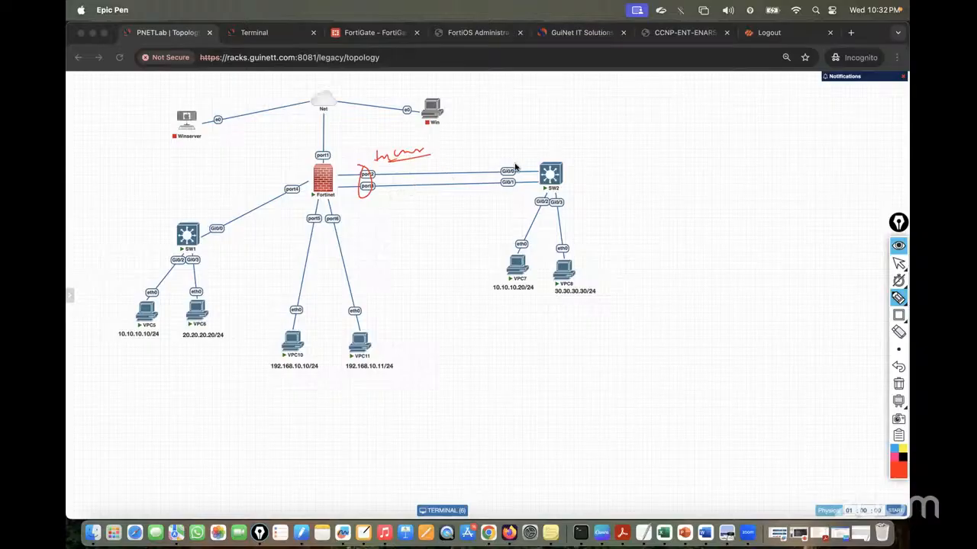
mouse_move(467, 172)
mouse_down()
mouse_move(508, 144)
mouse_move(573, 128)
mouse_up()
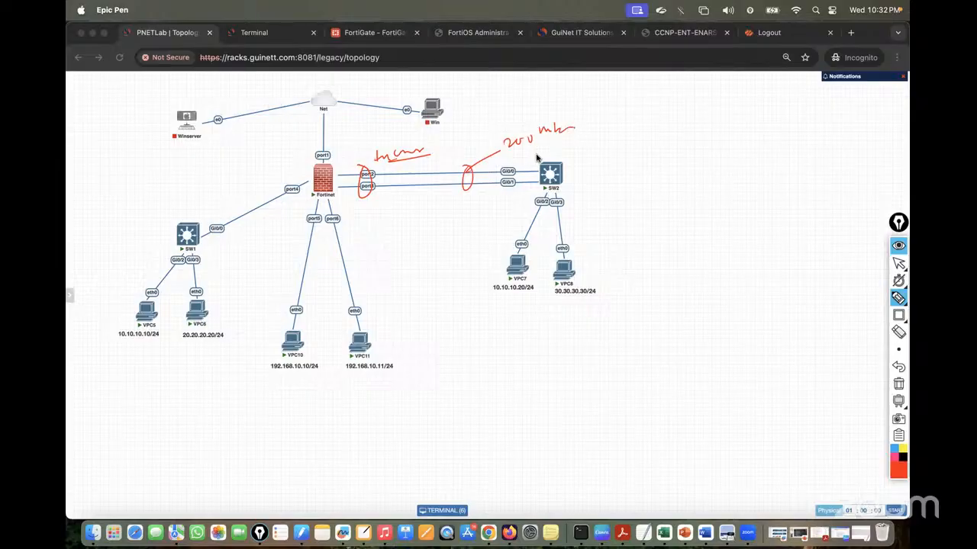
mouse_move(436, 206)
mouse_down()
mouse_move(448, 216)
mouse_move(488, 211)
mouse_up()
mouse_move(437, 182)
mouse_down()
mouse_move(445, 191)
mouse_move(436, 191)
mouse_up()
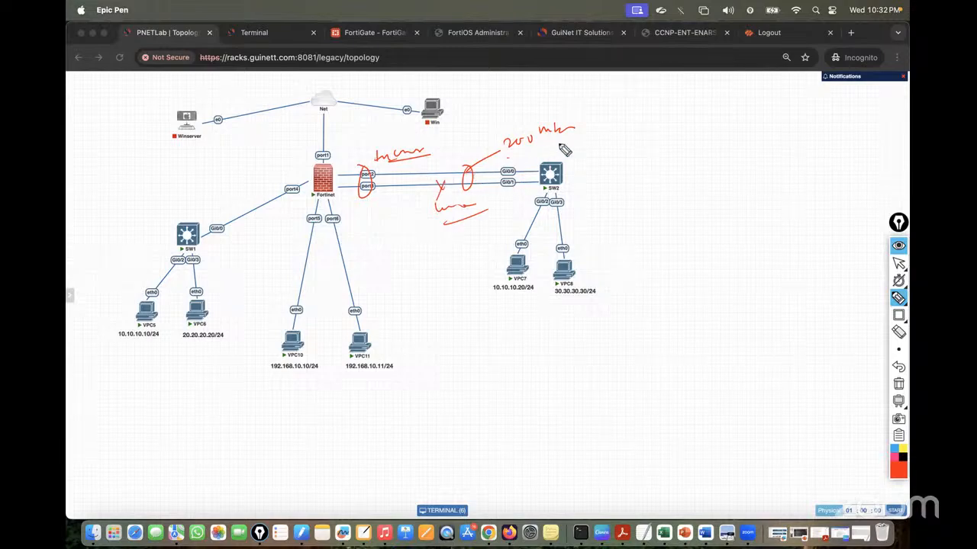
drag(560, 145, 507, 159)
mouse_move(565, 150)
mouse_down()
mouse_move(608, 154)
mouse_move(627, 140)
mouse_up()
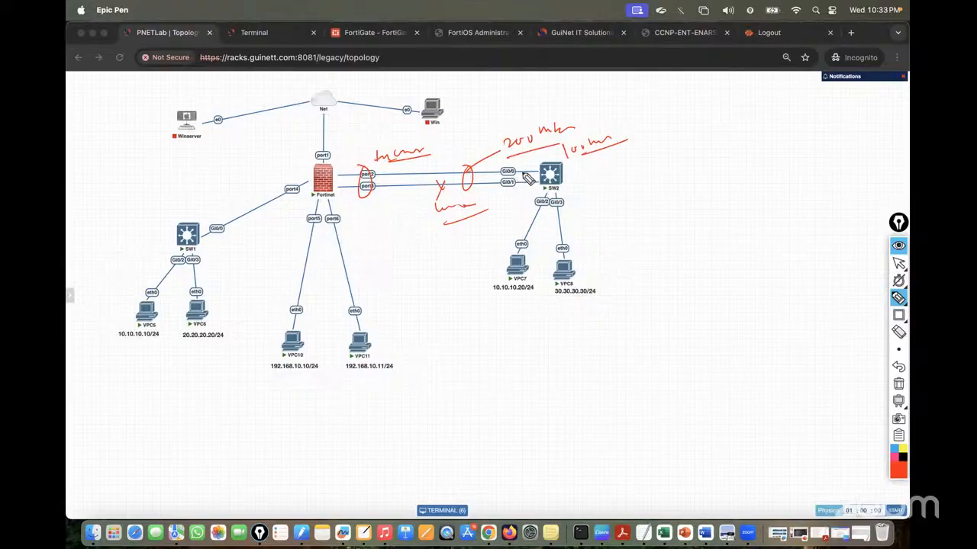
drag(414, 203, 424, 206)
drag(390, 185, 389, 205)
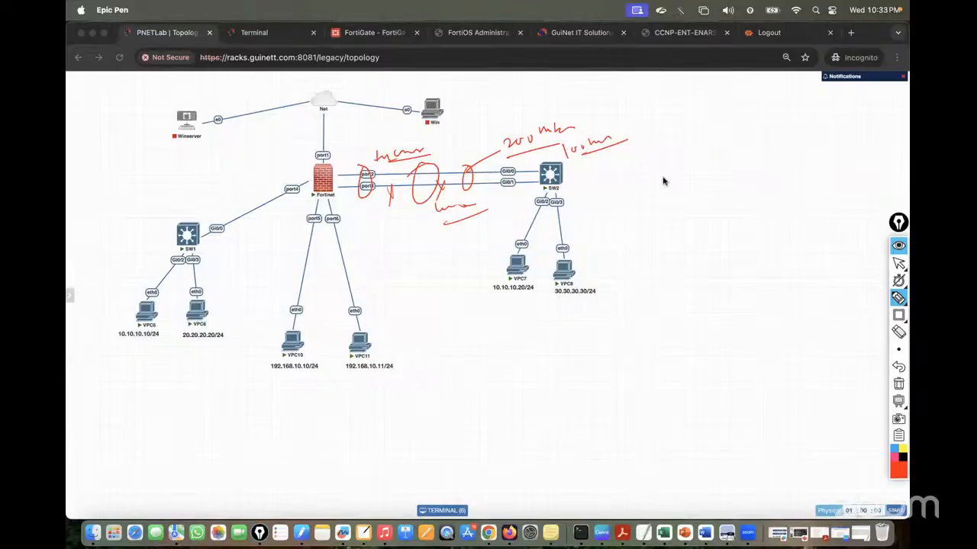
mouse_move(693, 149)
mouse_down()
mouse_move(700, 168)
mouse_move(729, 151)
mouse_move(688, 180)
mouse_move(762, 130)
mouse_move(752, 177)
mouse_up()
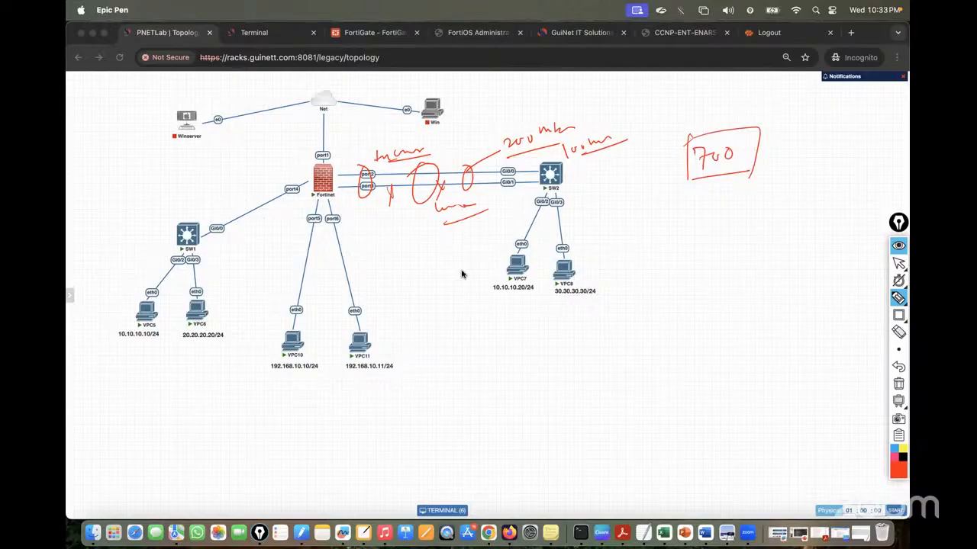
click(896, 383)
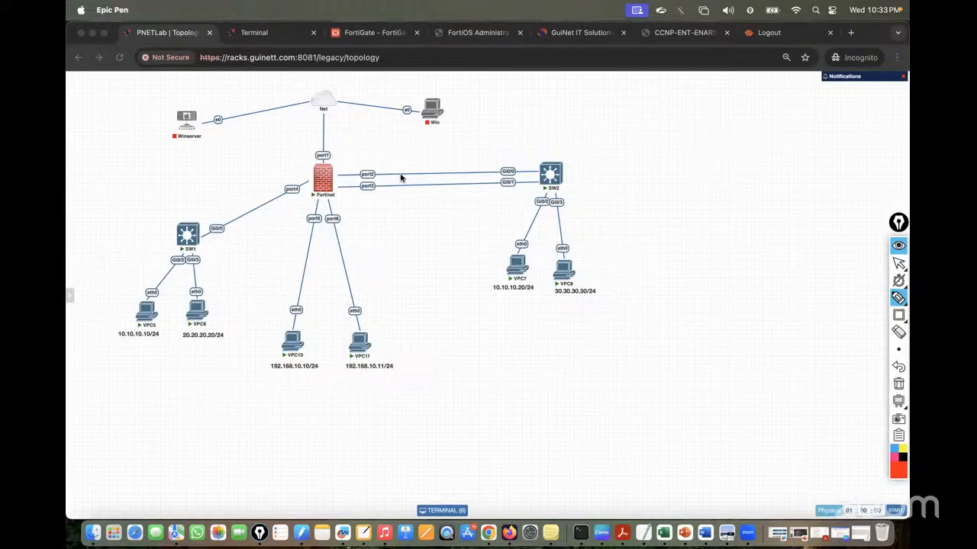
Annotate the port2 and port3 links between SW2 and the FortiGate, marking port3 as the backup link
mouse_move(415, 166)
mouse_down()
mouse_move(413, 194)
mouse_move(425, 169)
mouse_move(416, 165)
mouse_move(522, 132)
mouse_up()
click(897, 384)
mouse_move(449, 182)
mouse_down()
mouse_move(453, 251)
mouse_move(458, 236)
mouse_move(478, 242)
mouse_move(513, 231)
mouse_move(473, 192)
mouse_move(461, 220)
mouse_up()
drag(540, 168, 339, 179)
mouse_move(504, 154)
mouse_down()
mouse_move(527, 148)
mouse_move(497, 158)
mouse_up()
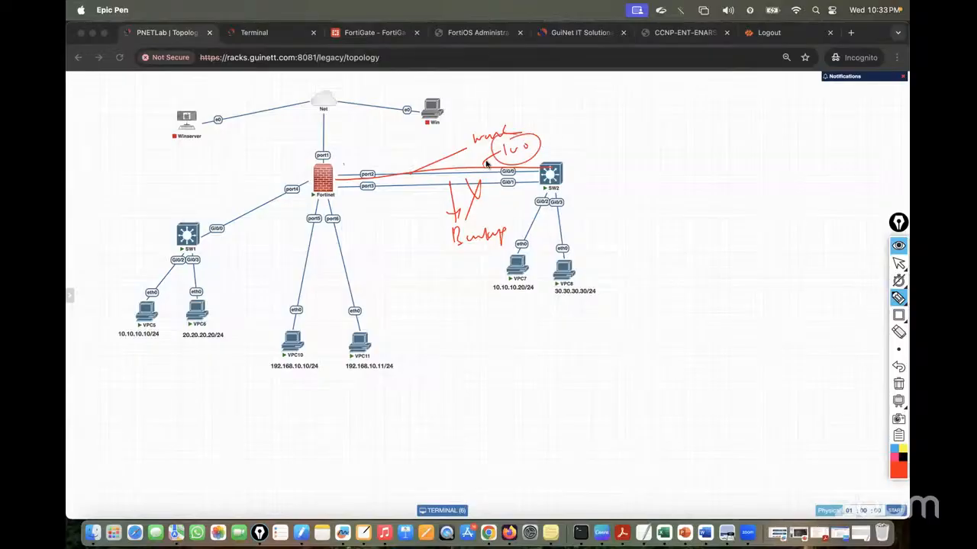
drag(423, 177, 433, 191)
drag(432, 177, 415, 209)
drag(538, 181, 328, 187)
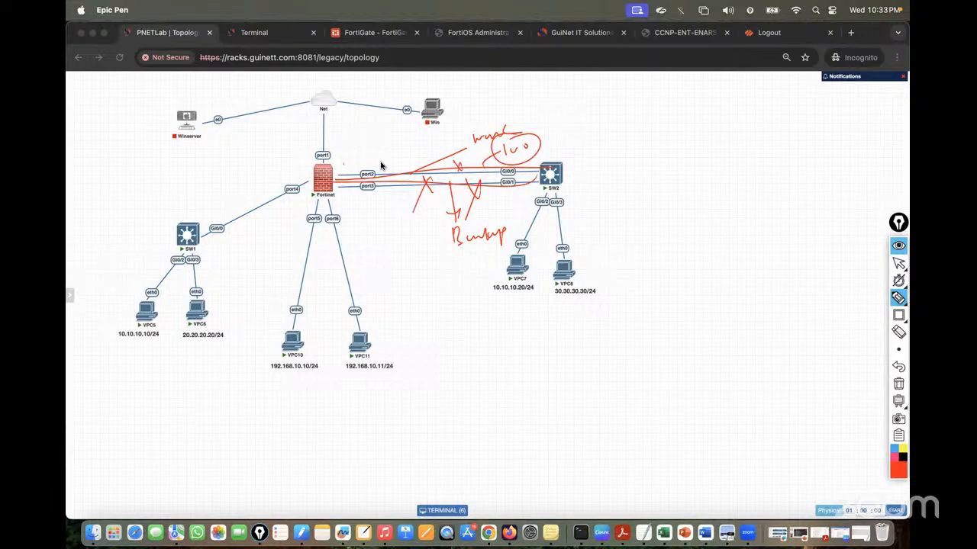
Clear the topology annotations and switch to the FortiGate firewall policy page
click(898, 384)
click(898, 264)
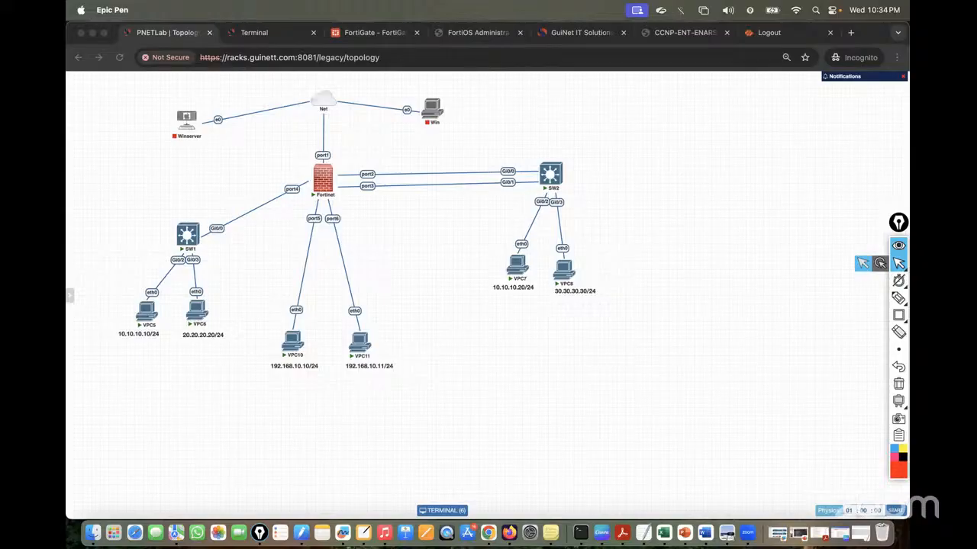
click(381, 32)
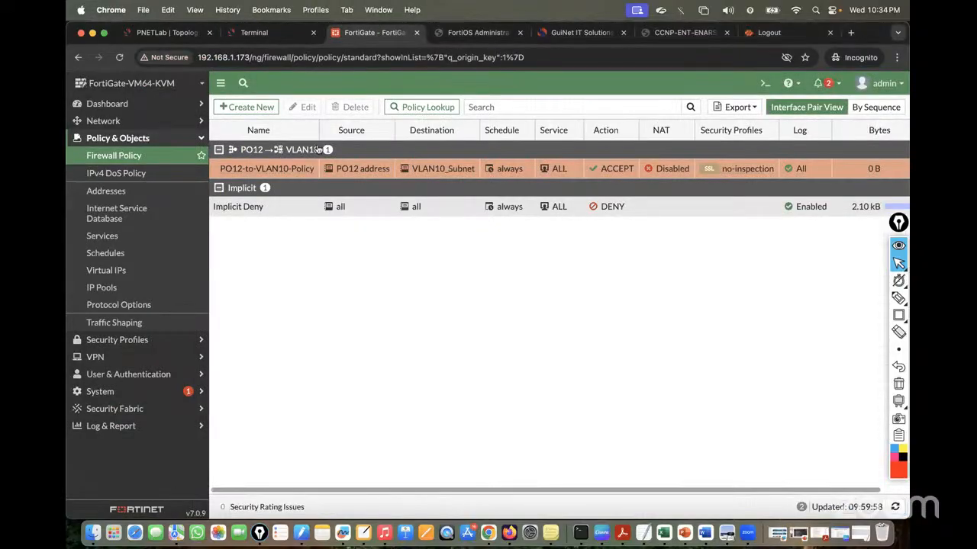
Delete the PO12-to-VLAN10-Policy firewall policy
click(215, 170)
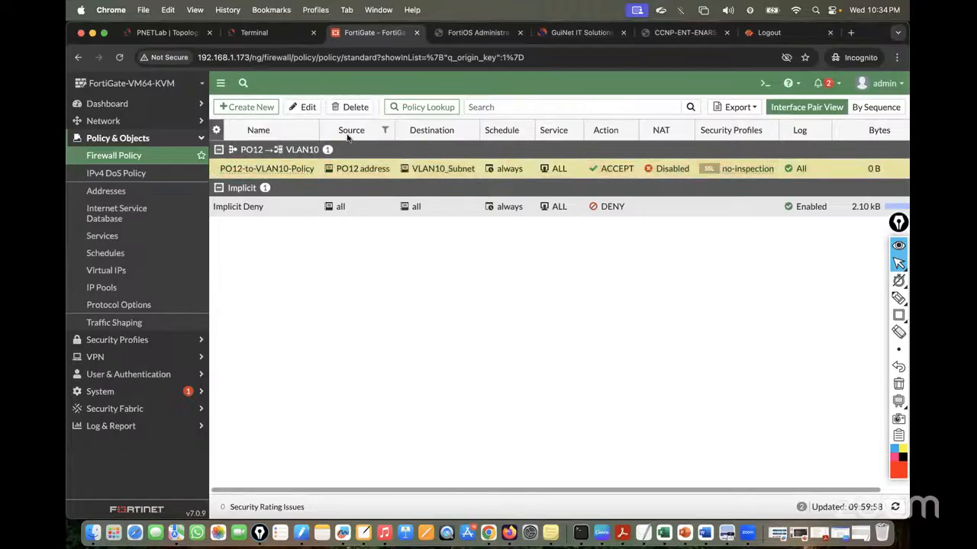
click(351, 106)
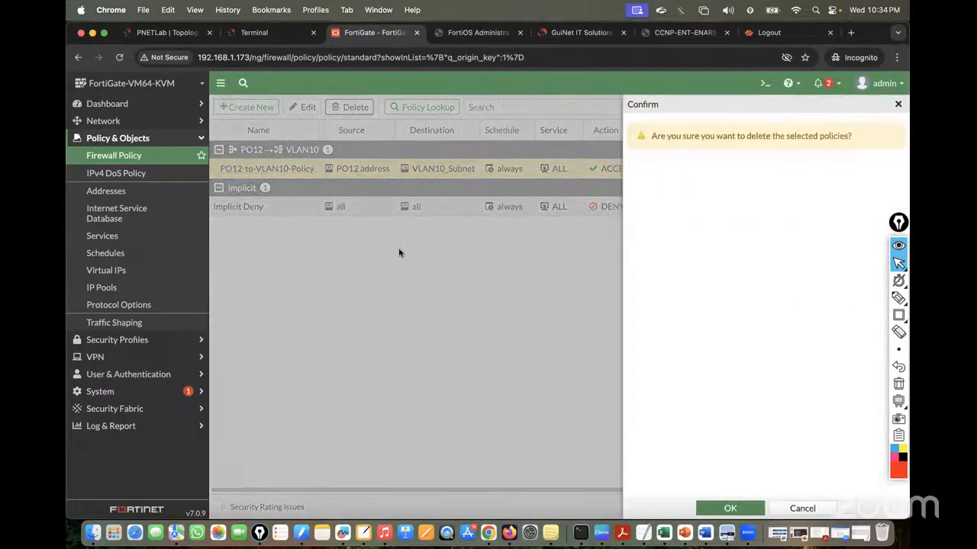
click(725, 508)
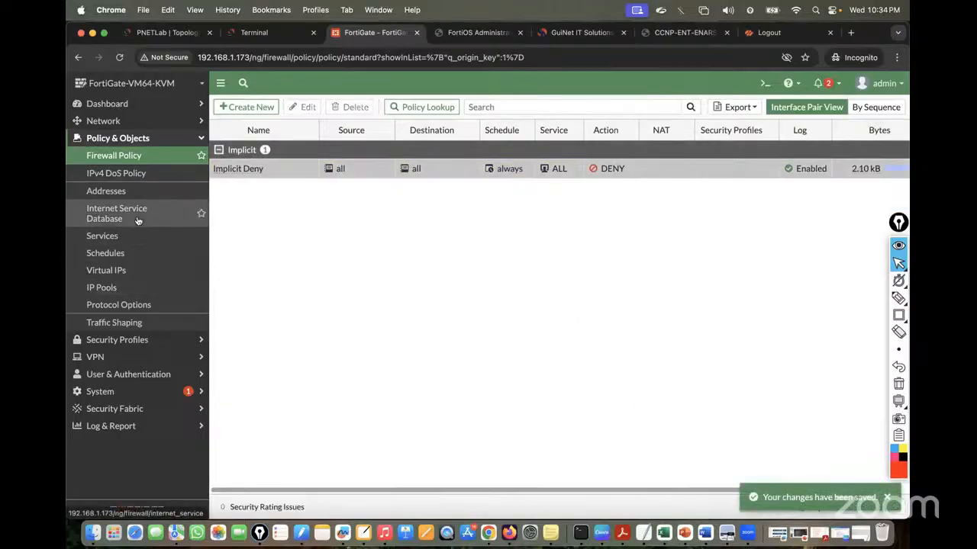
In Network > Interfaces, delete the PO12 address object that still references the PO12 aggregate
click(104, 120)
click(107, 139)
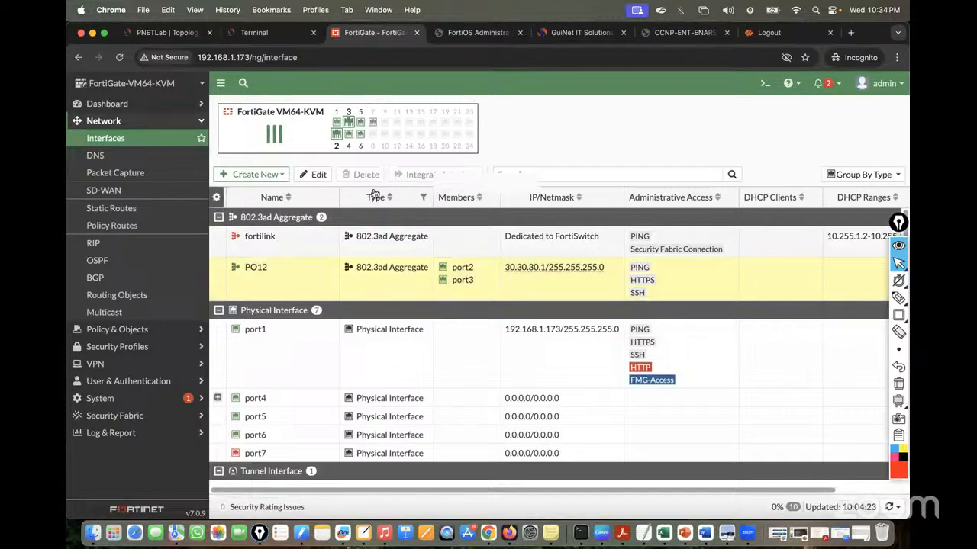
scroll(785, 304, right, 2)
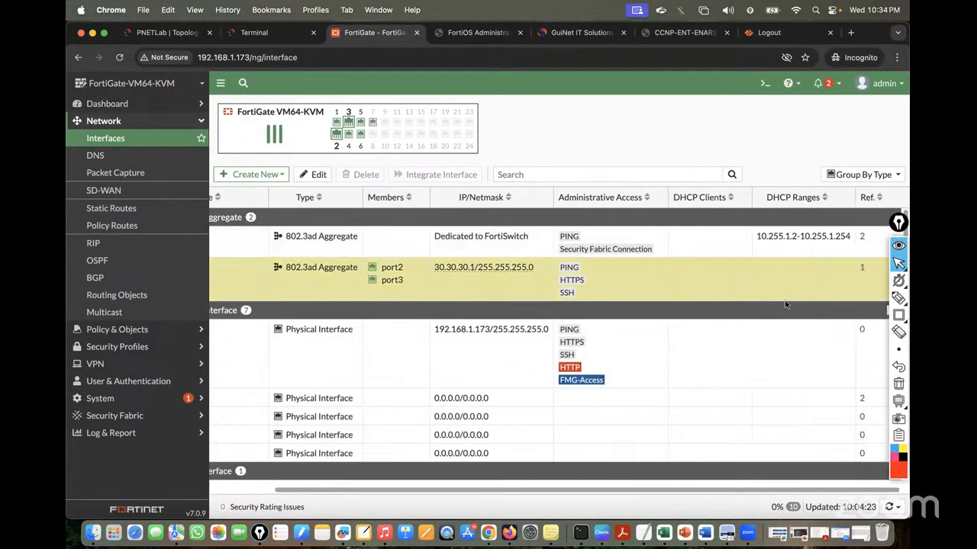
click(862, 268)
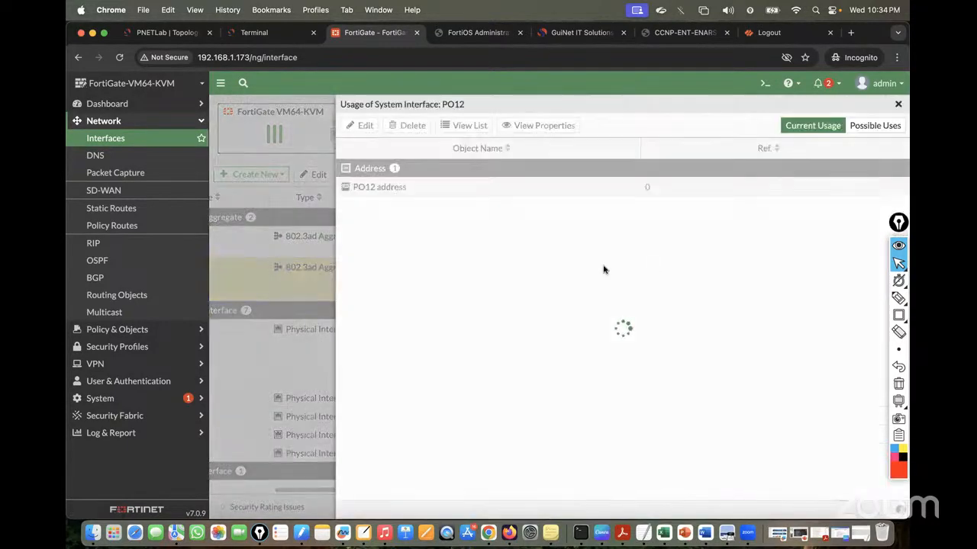
click(376, 189)
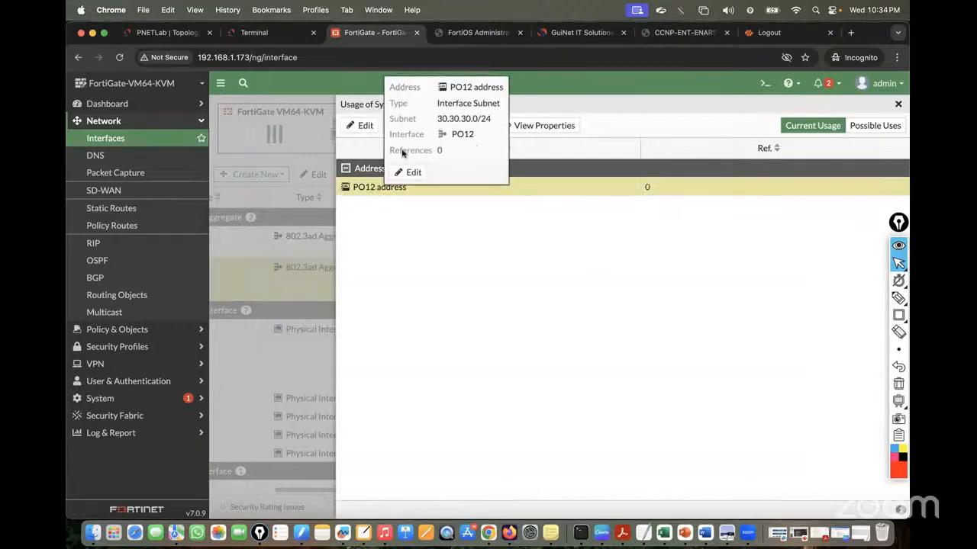
click(409, 126)
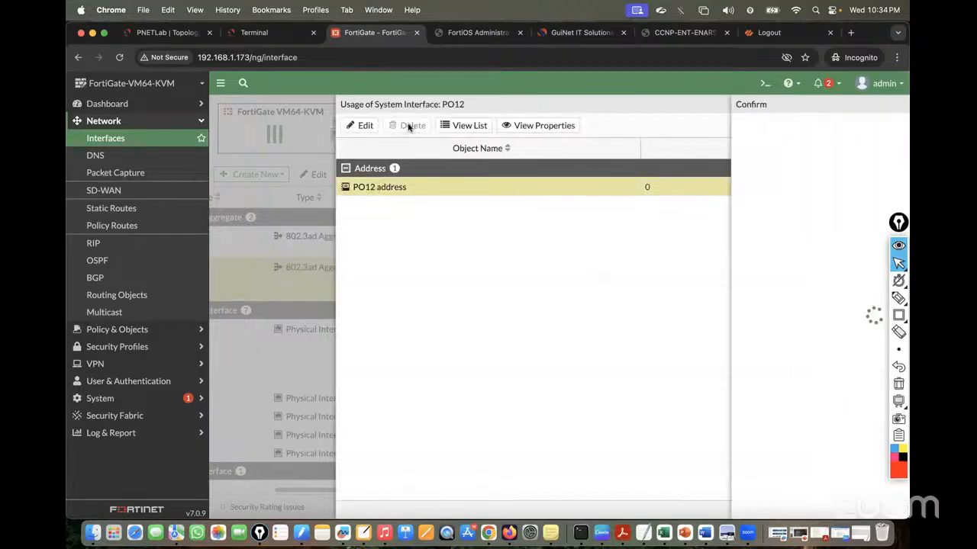
click(726, 508)
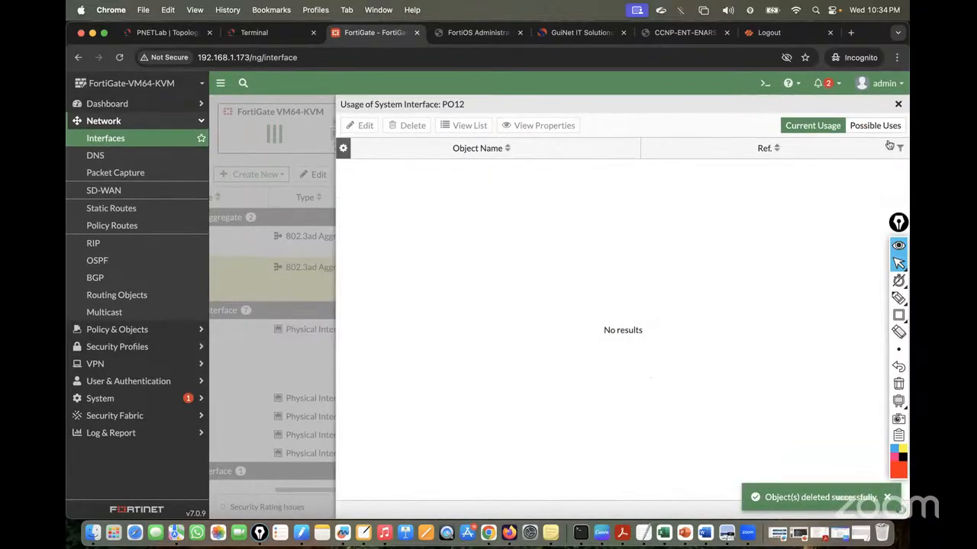
click(898, 104)
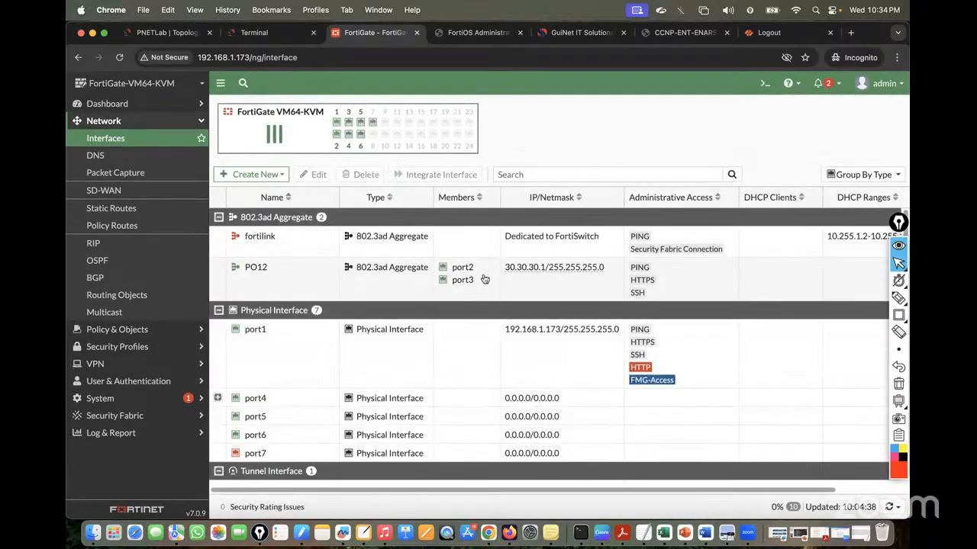
Delete the PO12 aggregate interface, freeing port2 and port3
click(231, 273)
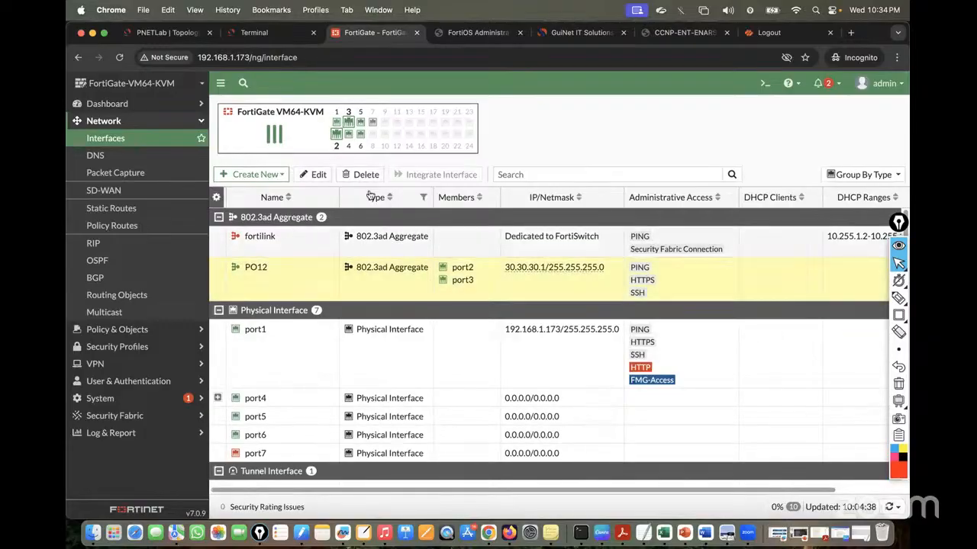
click(366, 175)
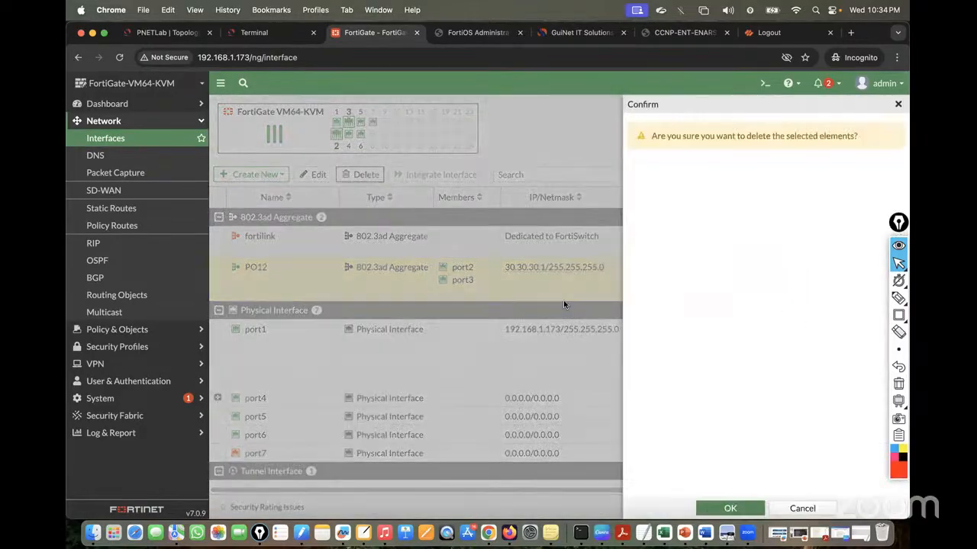
click(714, 509)
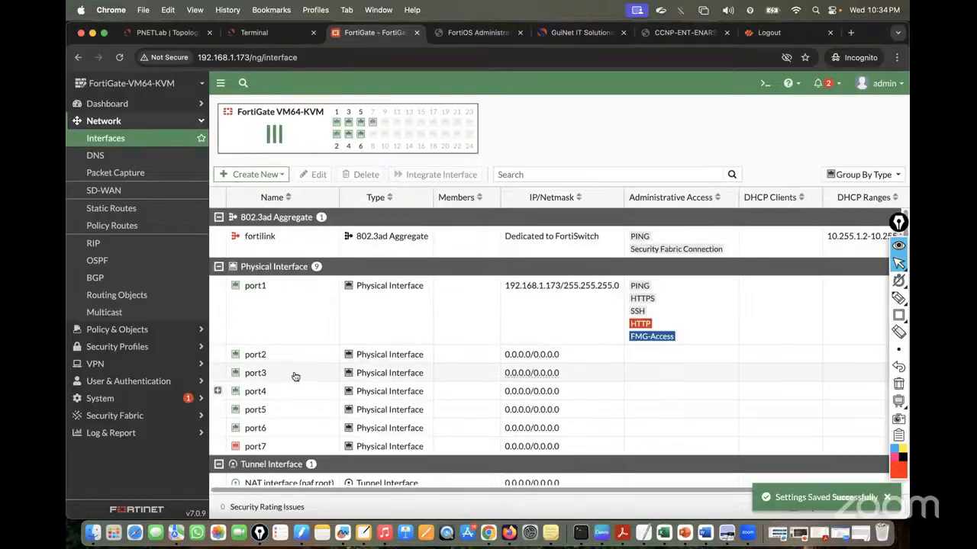
click(145, 32)
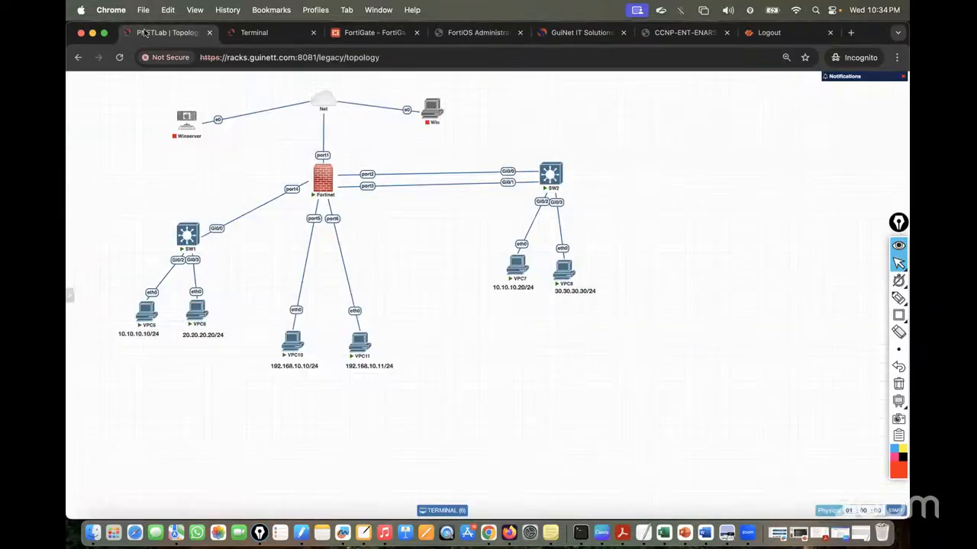
Start a new interface named Redundant_Int with type Redundant Interface
click(375, 33)
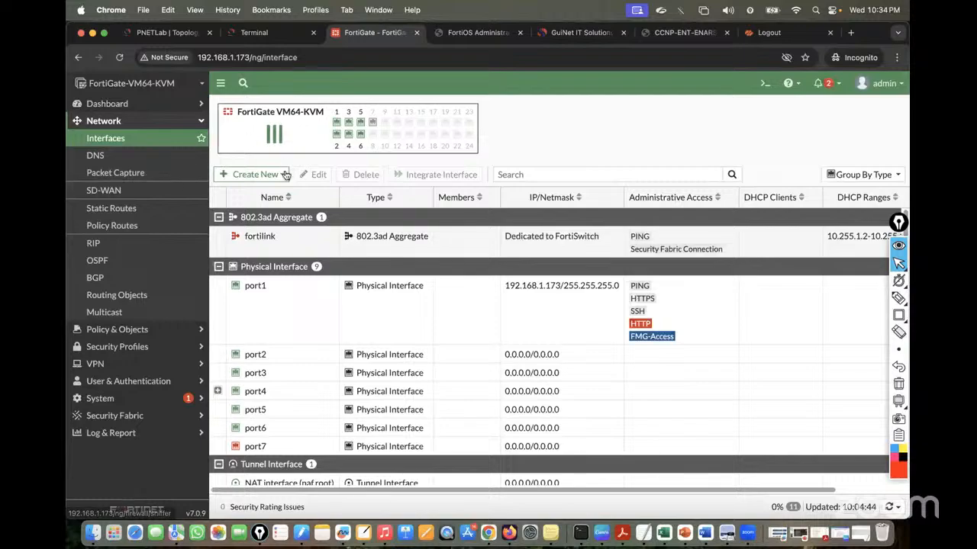
click(257, 174)
click(249, 191)
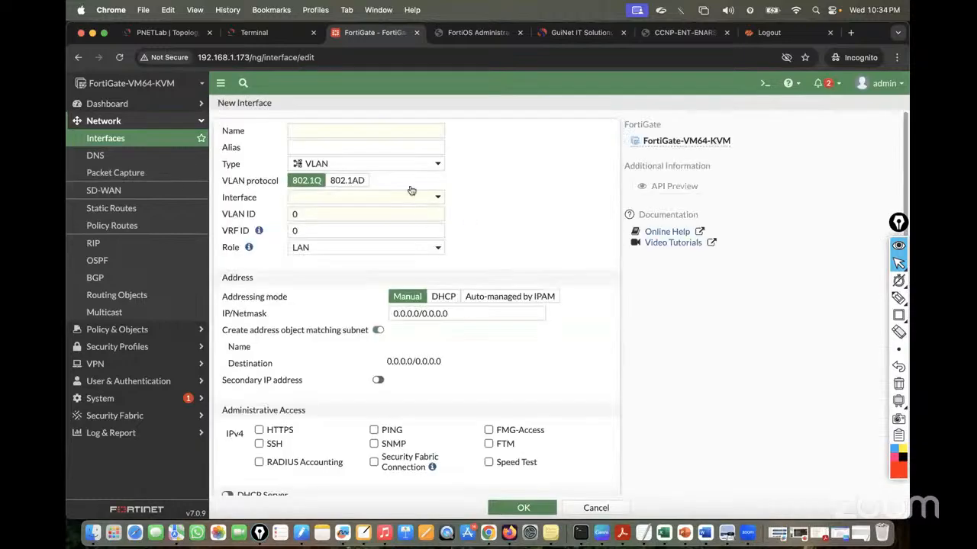
click(300, 130)
text(Redu)
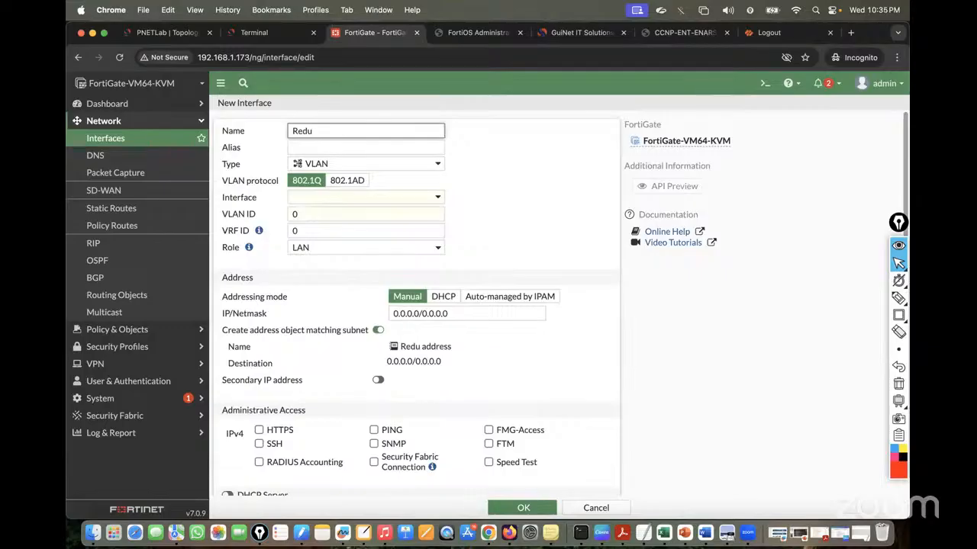
click(359, 165)
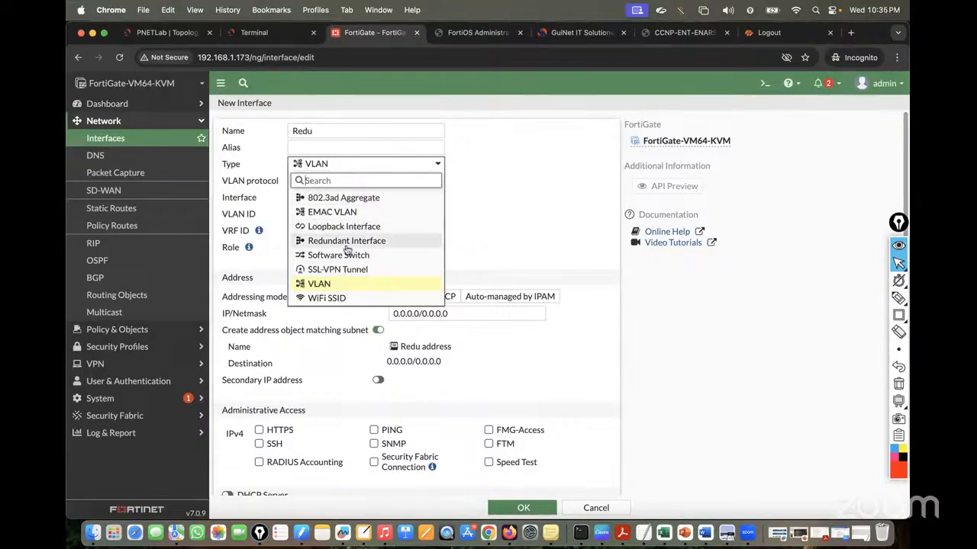
click(344, 242)
click(350, 134)
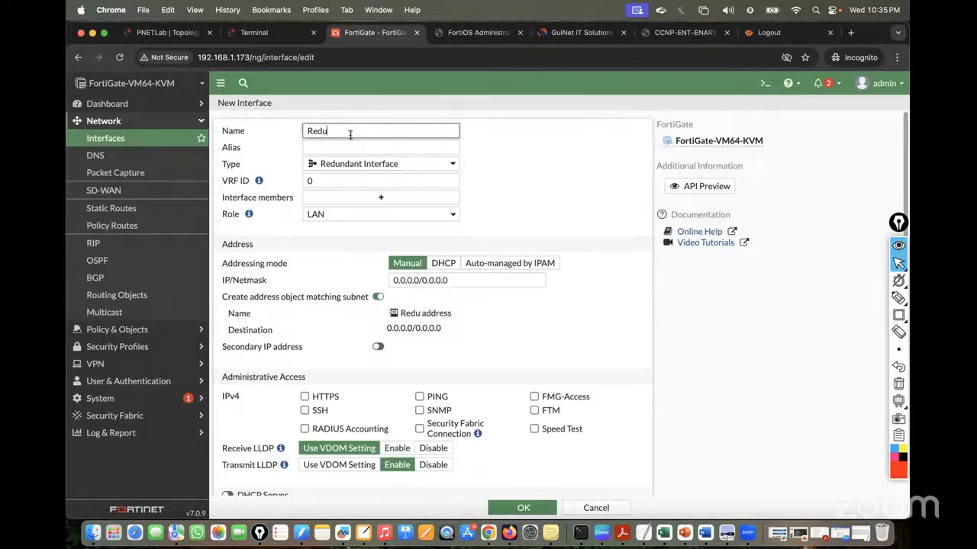
text(ndant_Interface)
key(BackSpace)
key(BackSpace)
key(BackSpace)
key(BackSpace)
key(BackSpace)
key(BackSpace)
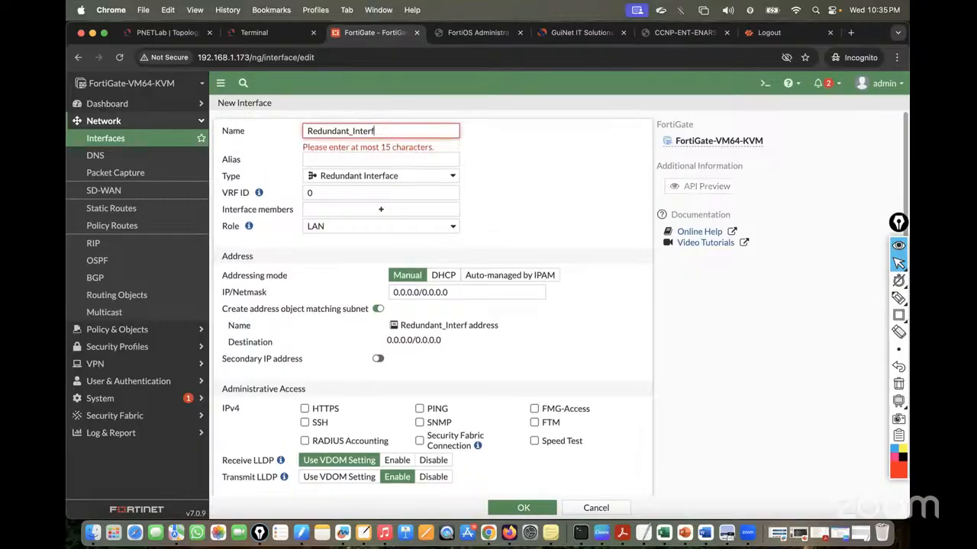
key(super+a)
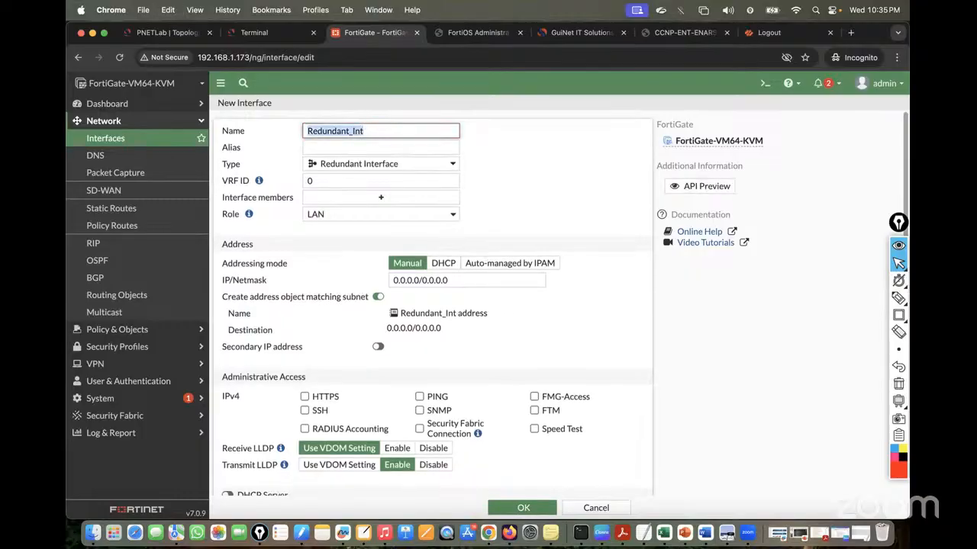
Add port2 and port3 as members and set the address to 30.30.30.1/24
click(380, 200)
click(517, 163)
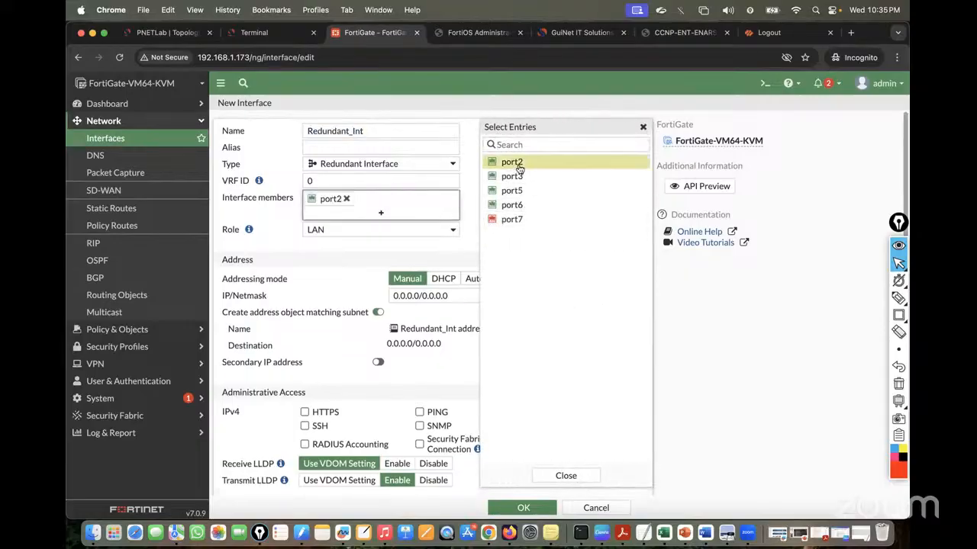
click(516, 174)
click(387, 267)
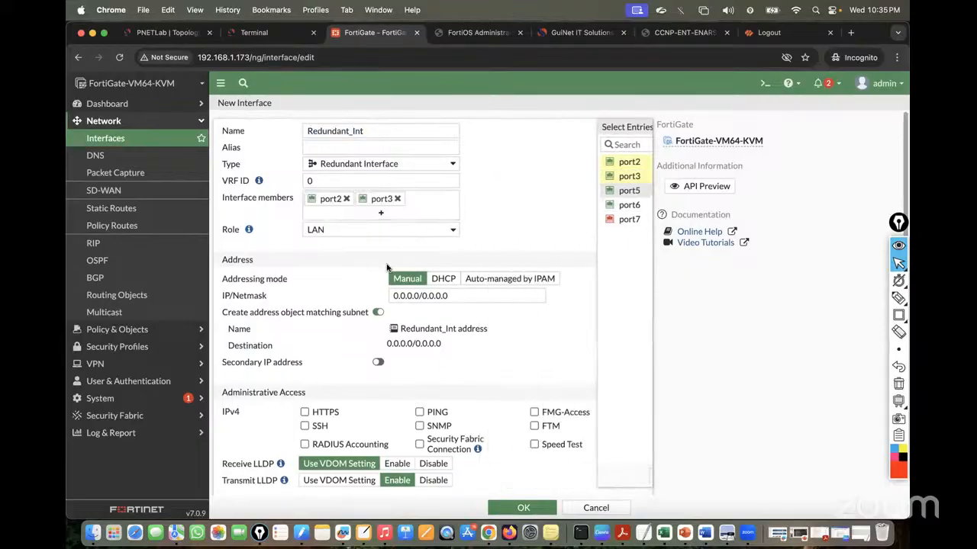
drag(481, 295, 344, 290)
text(30.30.30.301)
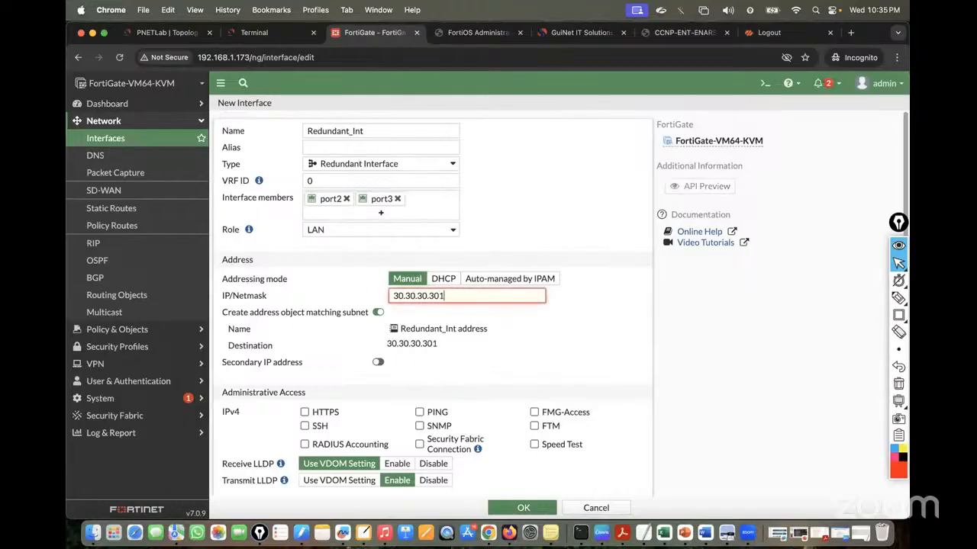
text(/24)
key(BackSpace)
text(24)
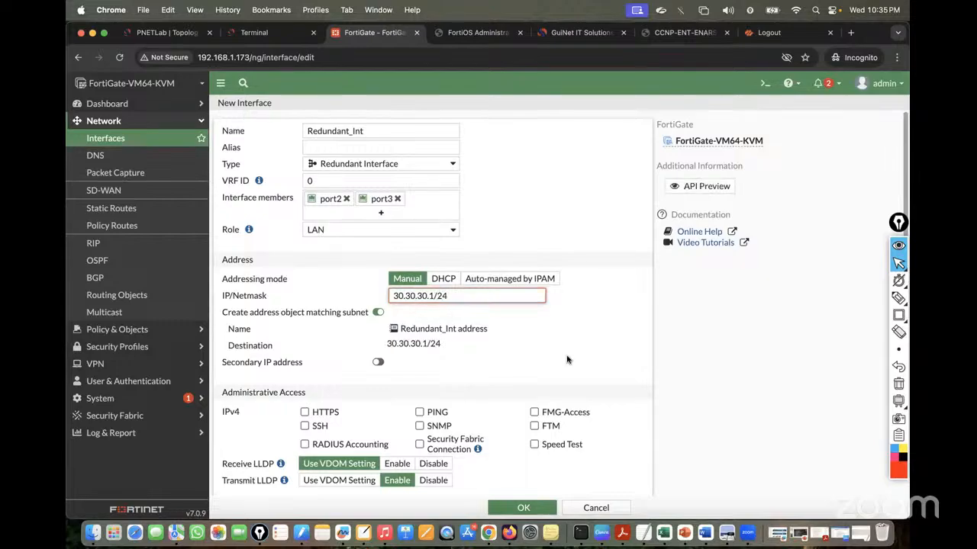
click(569, 360)
Allow HTTPS, SSH and PING administrative access and save the redundant interface
click(304, 412)
click(305, 426)
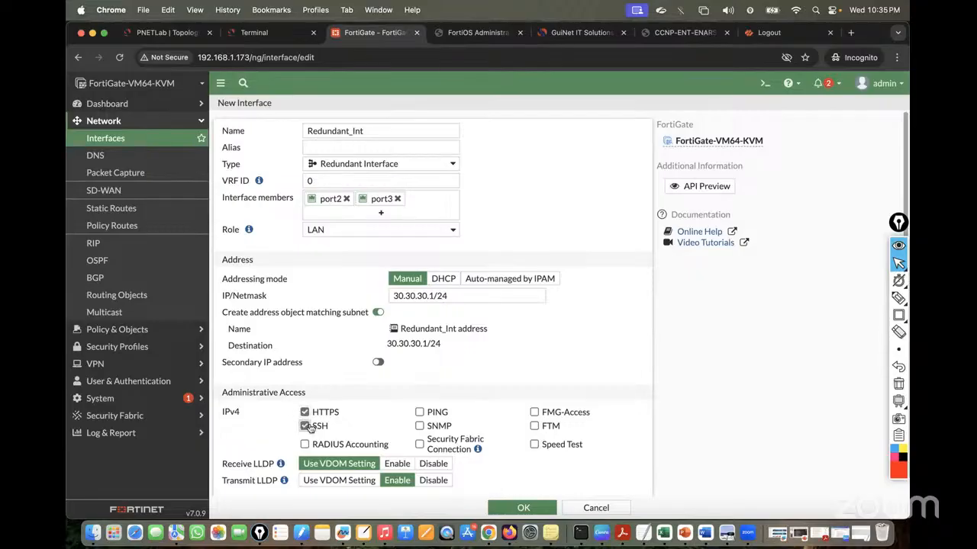
click(419, 412)
scroll(567, 348, down, 5)
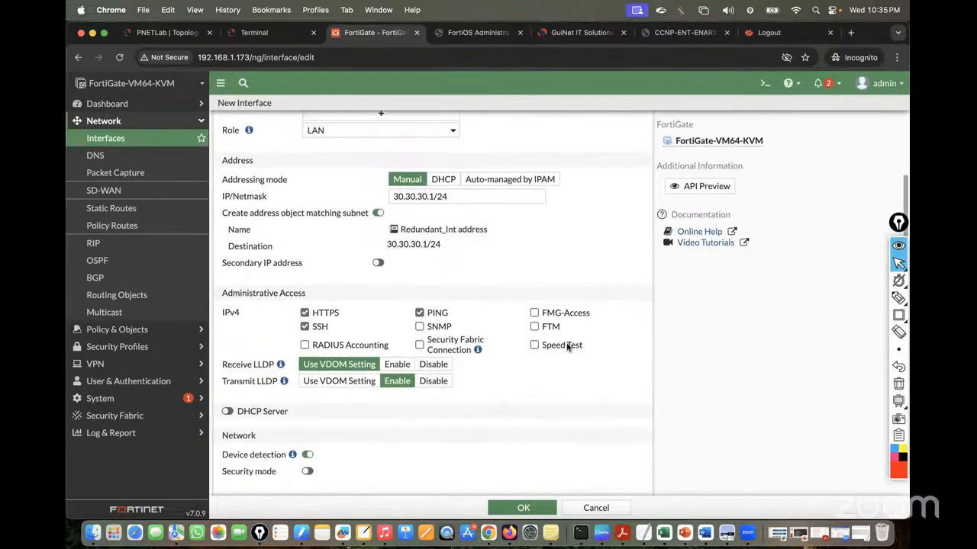
scroll(567, 348, up, 5)
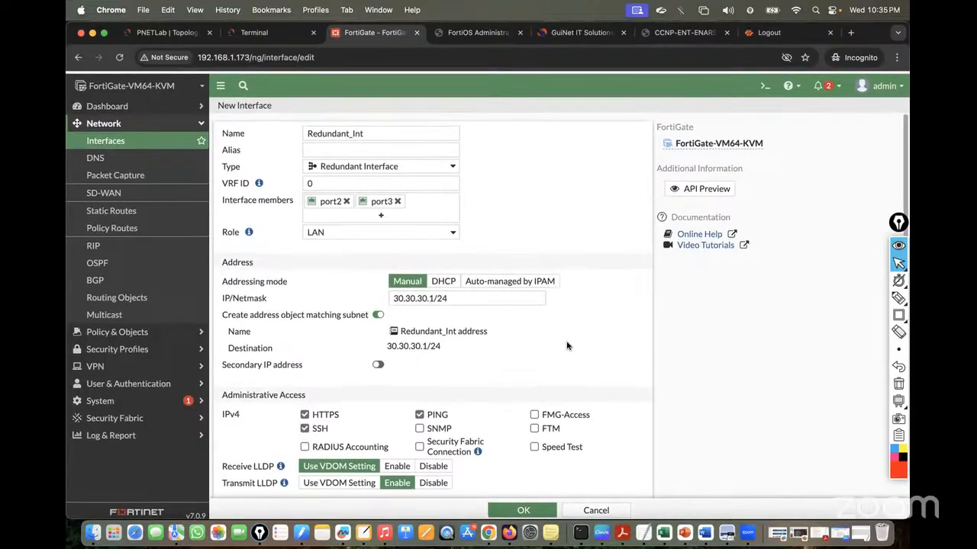
click(525, 510)
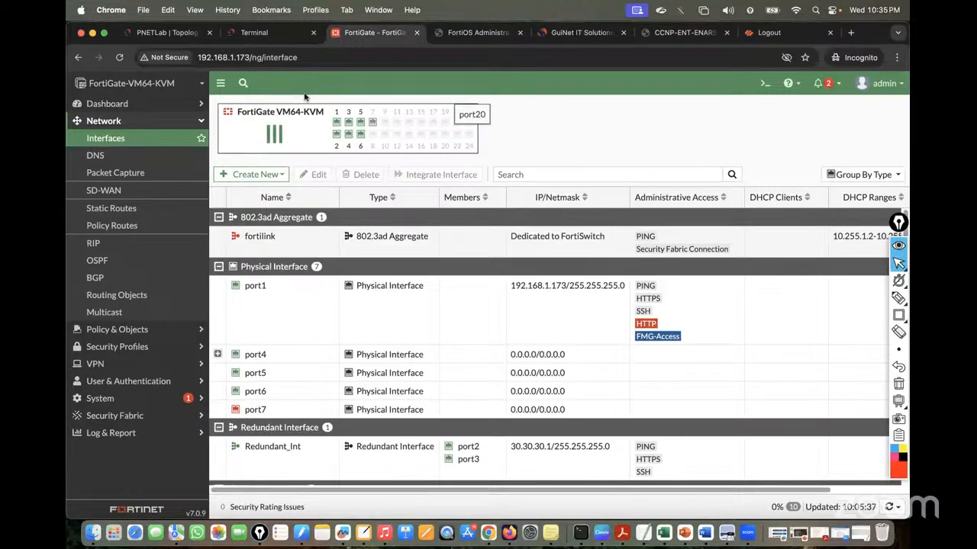
click(257, 34)
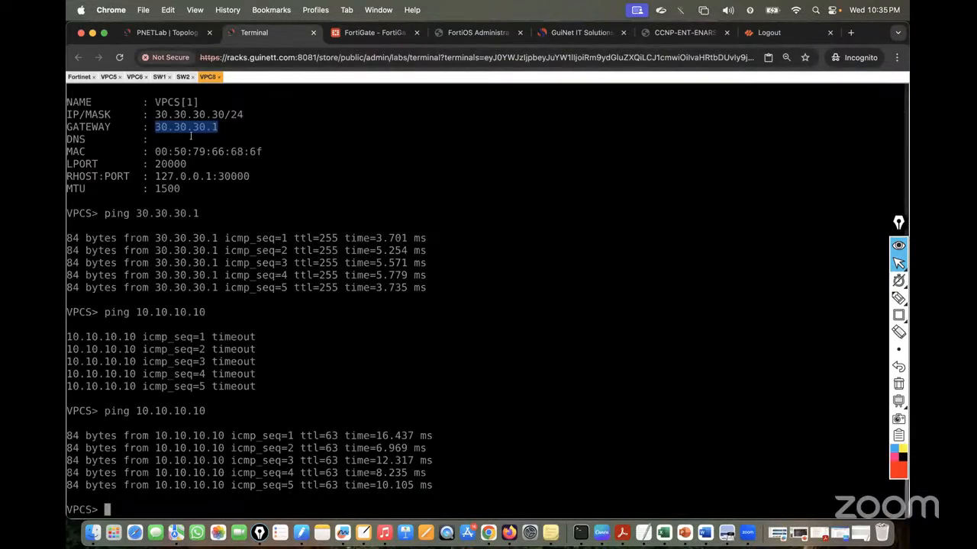
Rerun VPC8's ping to 30.30.30.1 twice, finding the gateway unreachable
click(164, 32)
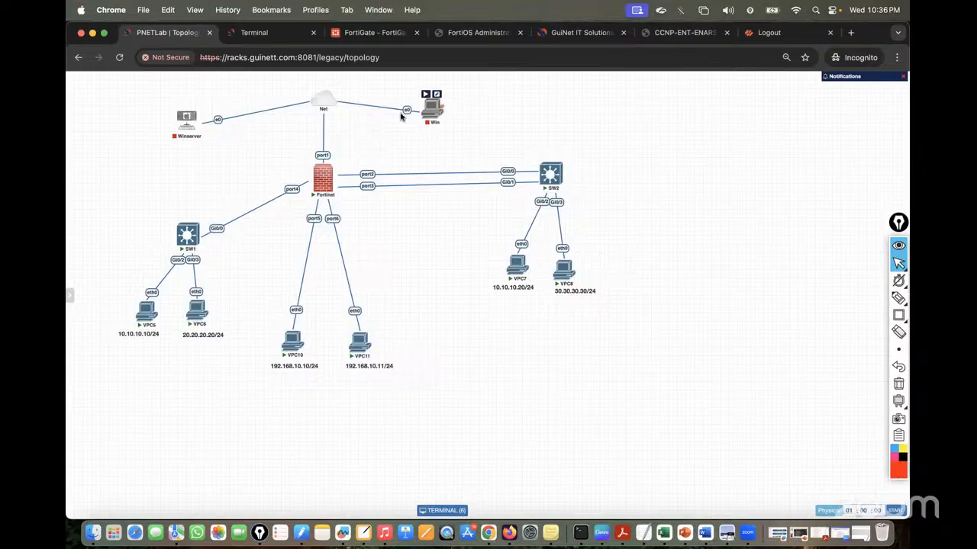
click(262, 35)
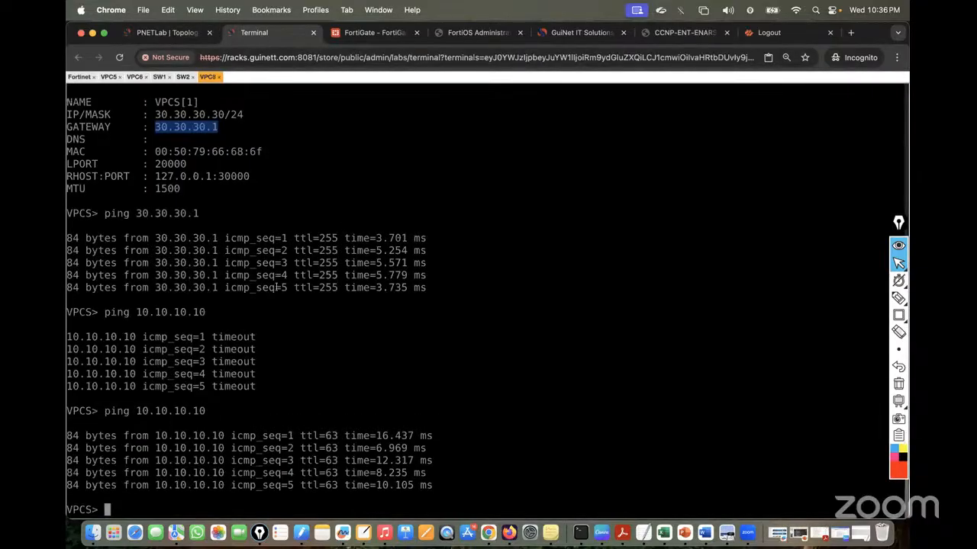
key(Up)
key(Up)
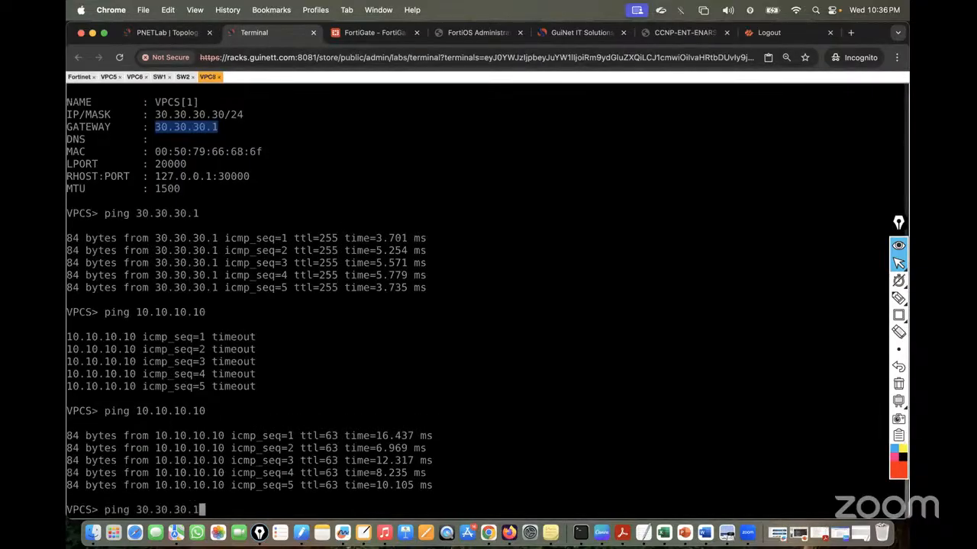
key(Return)
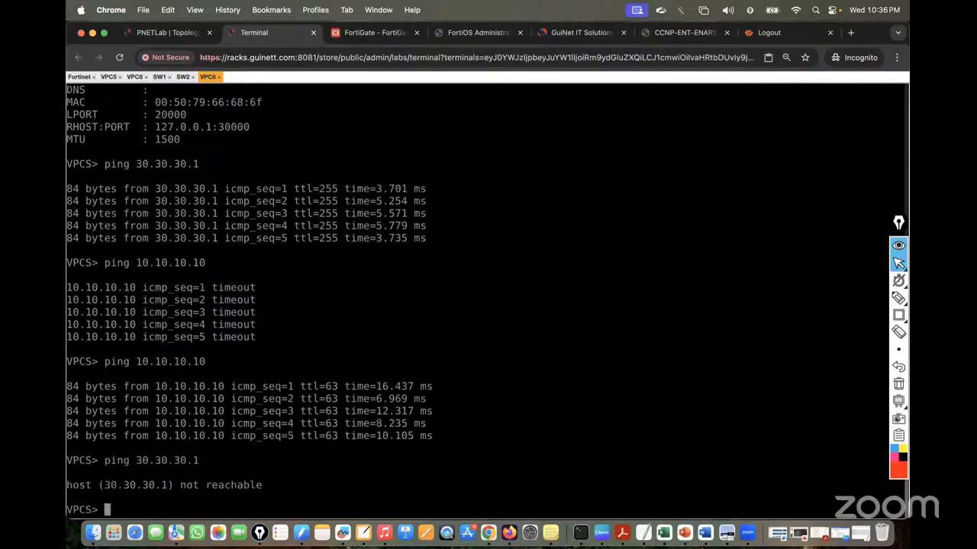
key(Up)
key(Return)
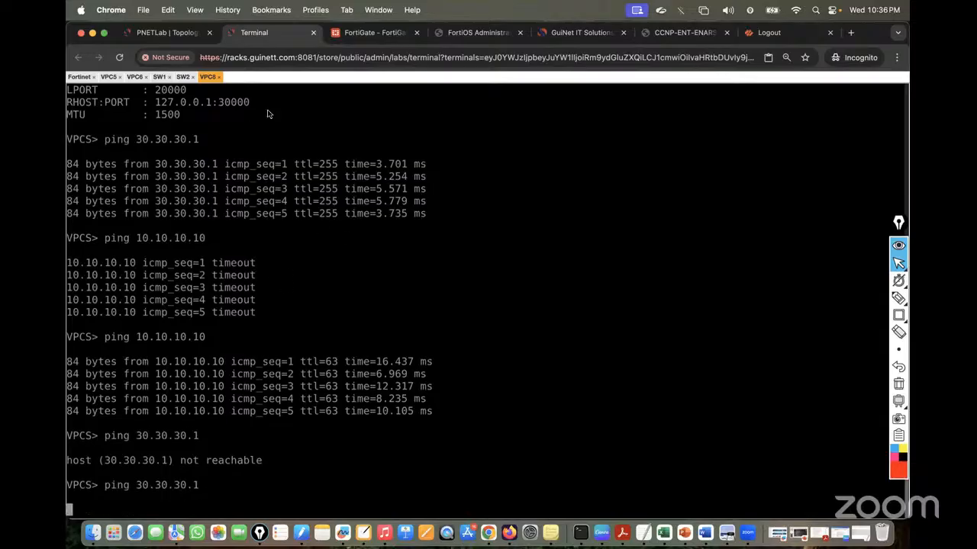
Check the lab topology again, then open the SW2 switch console
click(166, 33)
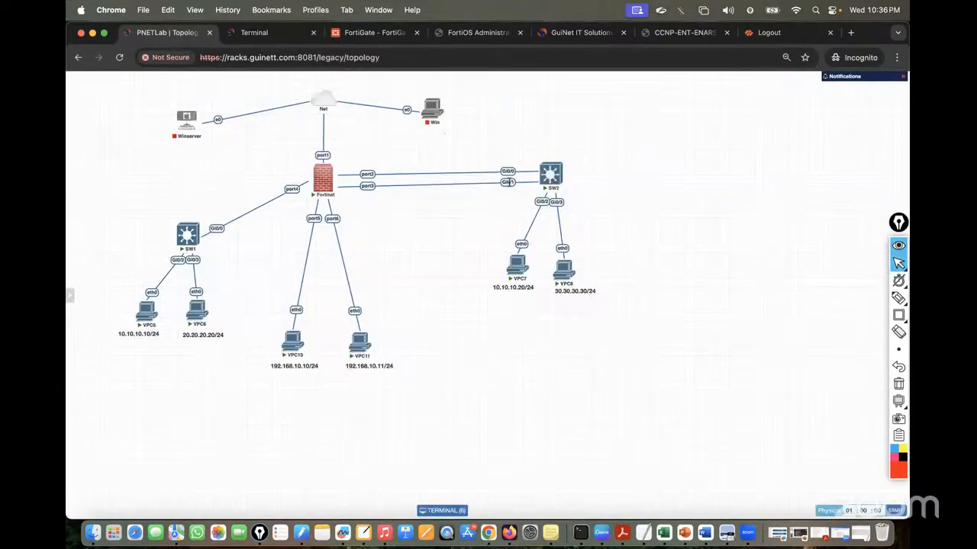
click(279, 34)
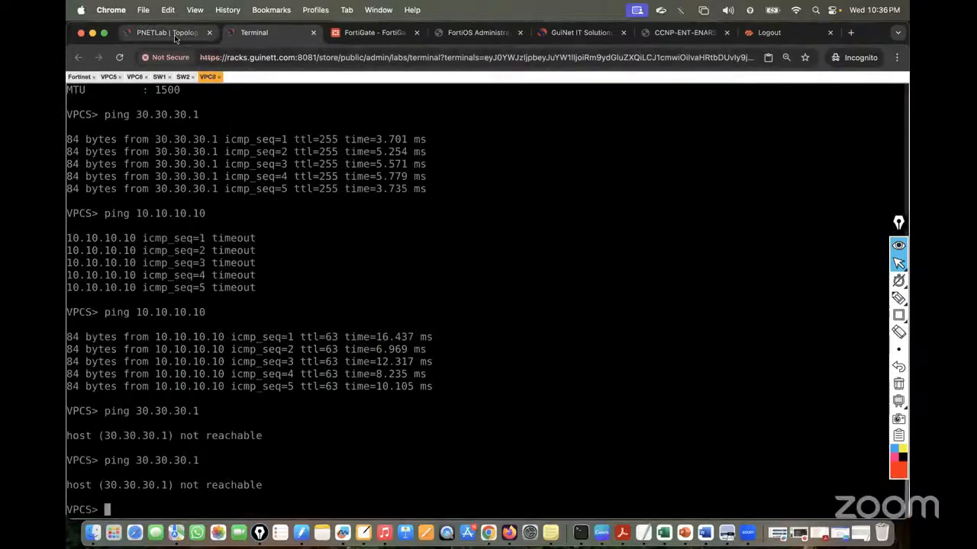
click(168, 32)
click(265, 33)
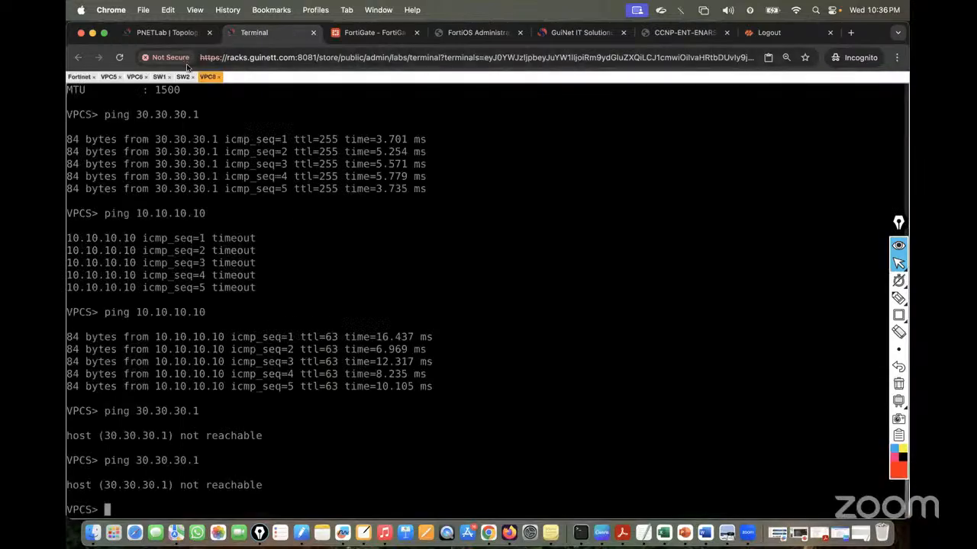
click(183, 76)
Run show-running commands on SW2, correcting a mistyped Gi0/0 interface name
key(Return)
key(Return)
key(Return)
key(Return)
key(Return)
key(Return)
key(Return)
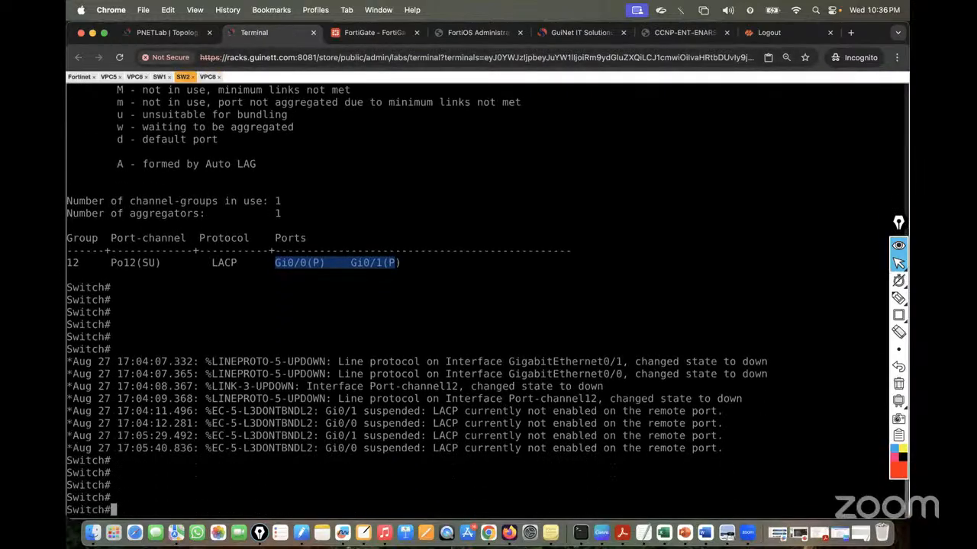
text(sh run)
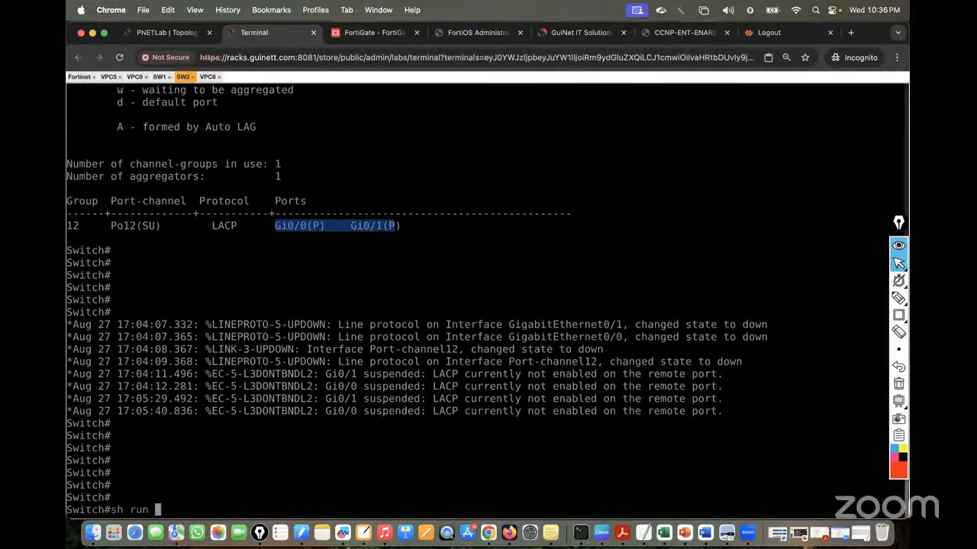
click(151, 35)
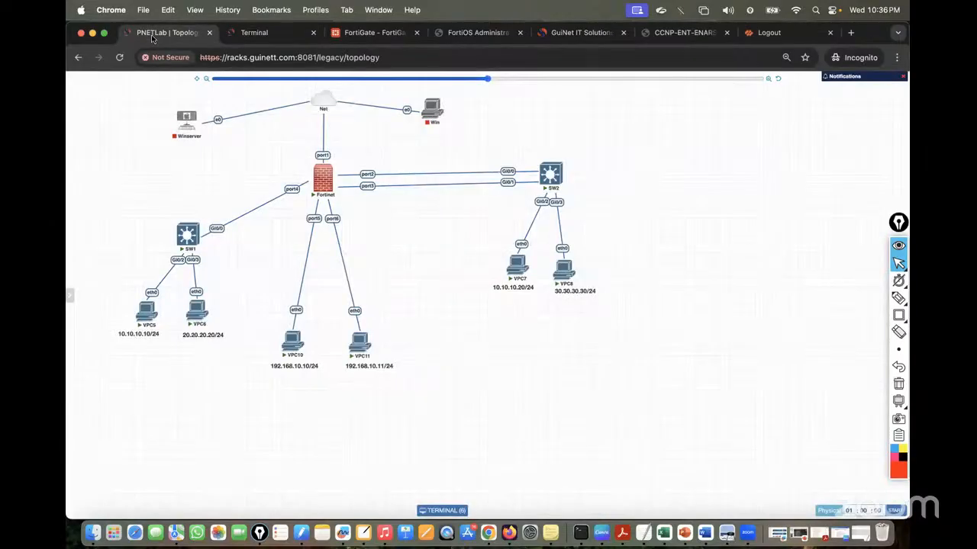
click(291, 34)
text(go)
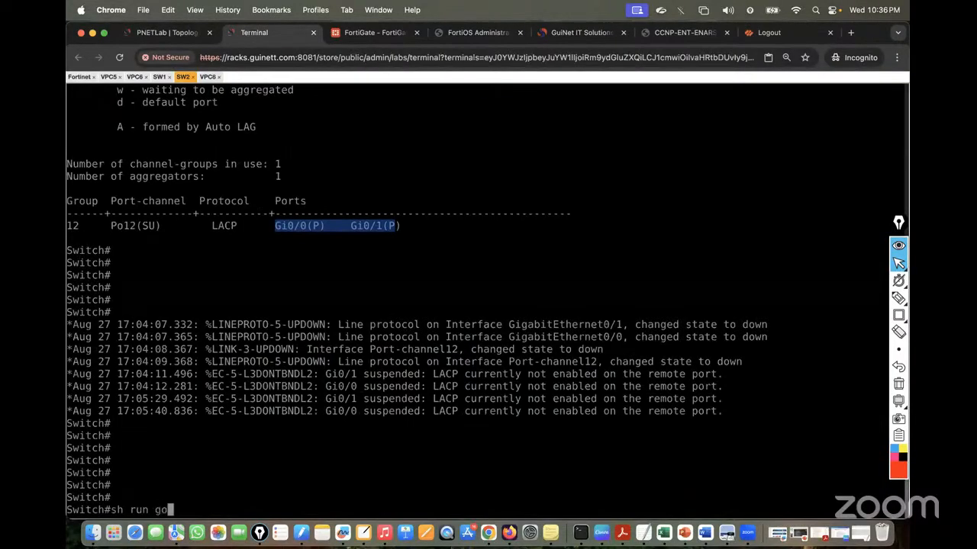
key(BackSpace)
text(i00)
key(Return)
key(Up)
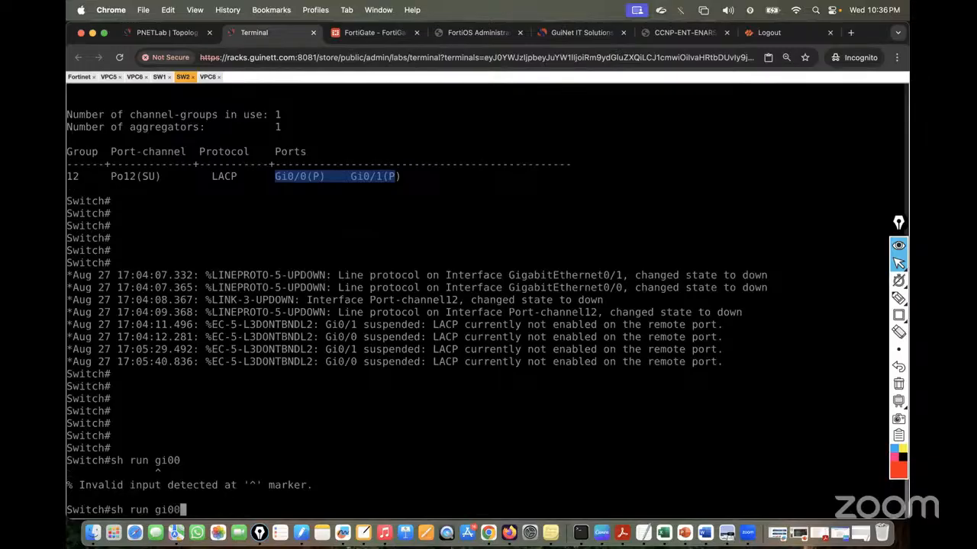
key(BackSpace)
key(BackSpace)
text(0/0)
key(Return)
Display the running config of interfaces Gi0/0 and Gi0/1
text(sh ru)
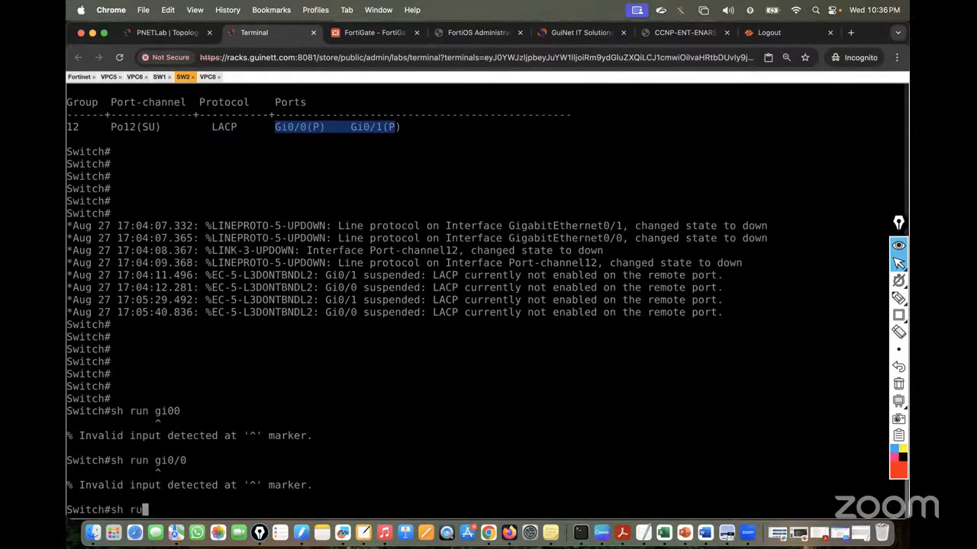
text(n int Gi0/0)
key(Return)
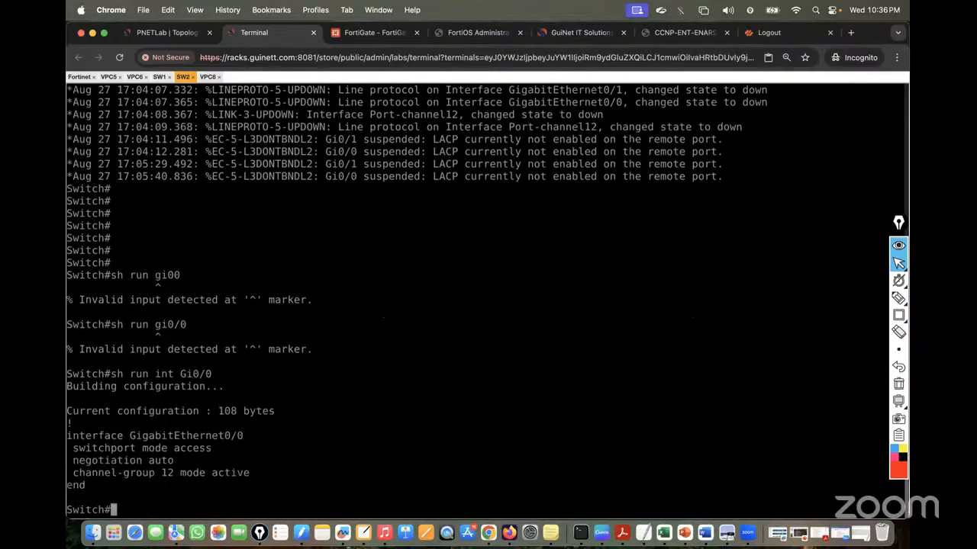
key(Up)
key(BackSpace)
text(1)
key(Return)
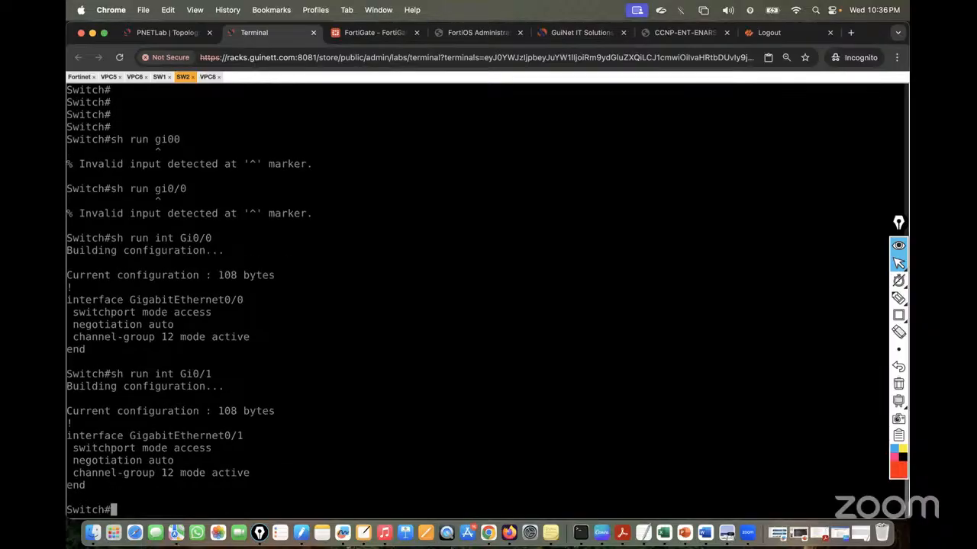
In global configuration mode, remove Gi0/0 from channel-group 12
text(conf t)
key(Return)
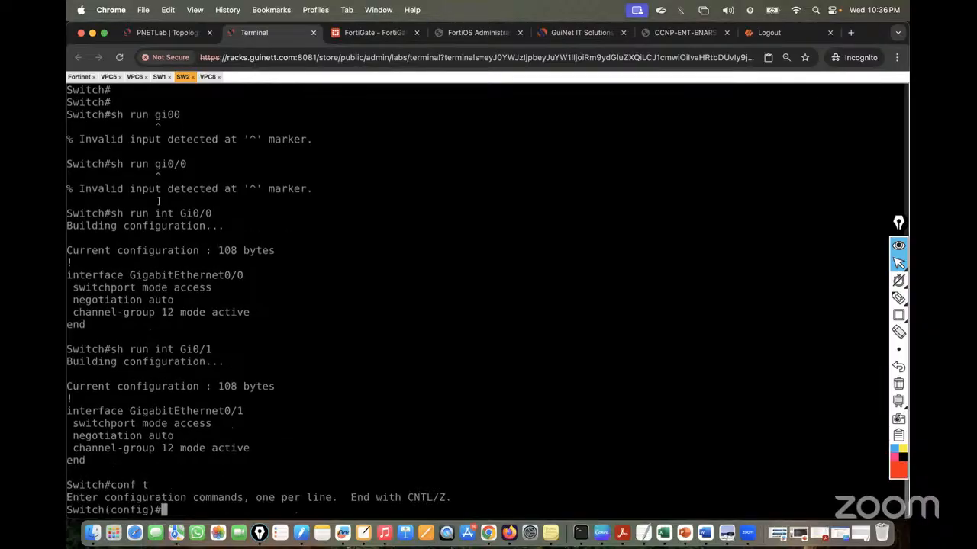
drag(68, 275, 244, 273)
text(interface GigabitEthernet0/0)
key(Return)
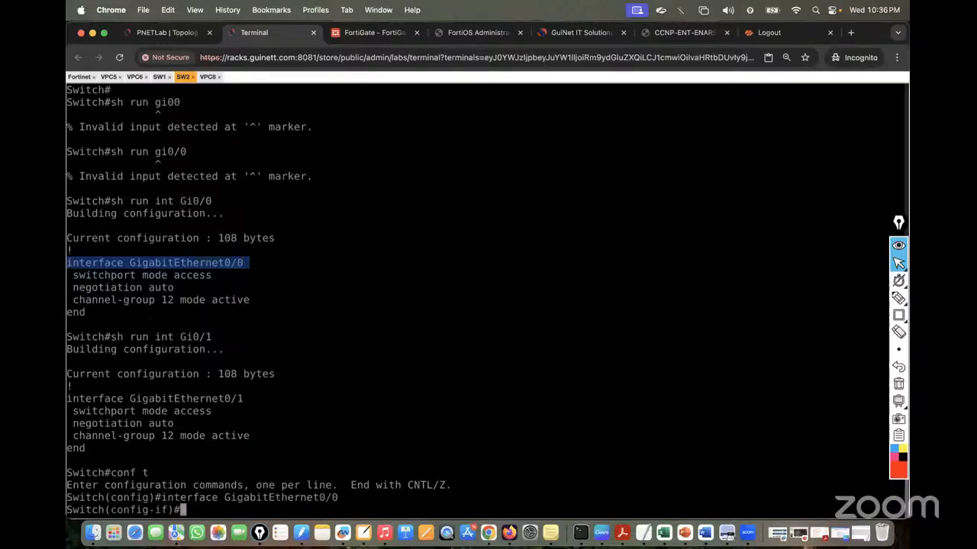
text(no)
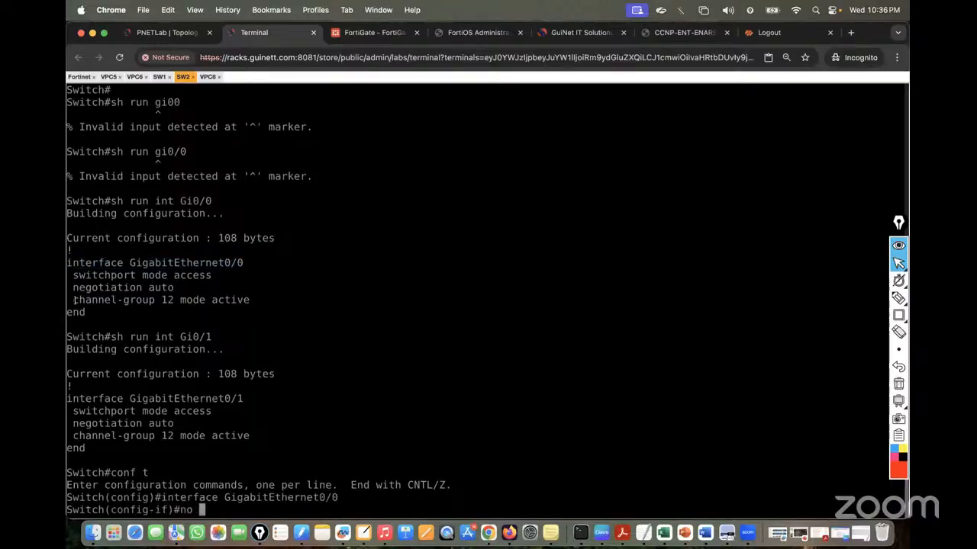
drag(77, 304, 287, 304)
text(channel-group 12 mode active)
key(Return)
key(Return)
key(Return)
key(Return)
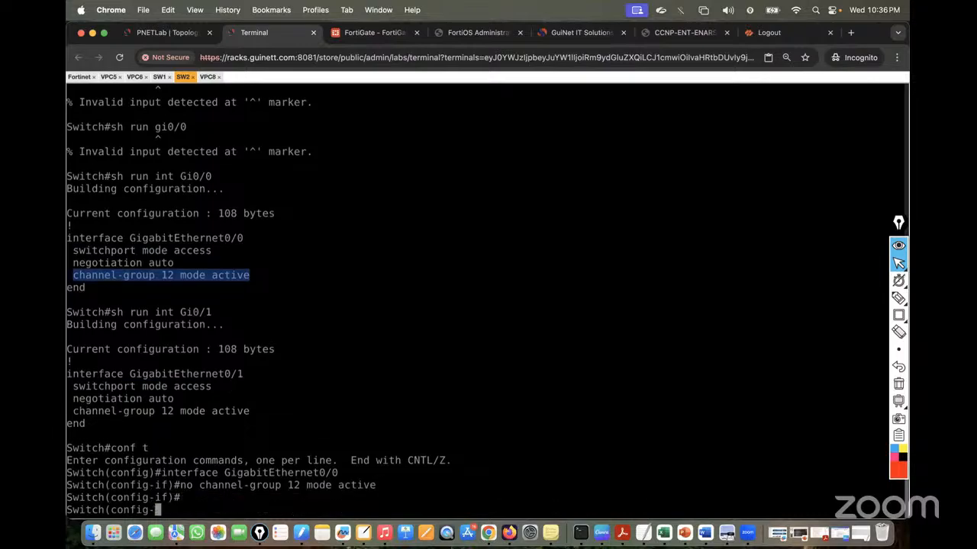
Remove Gi0/1 from channel-group 12 as well and exit configuration mode
drag(69, 348, 242, 337)
key(super+c)
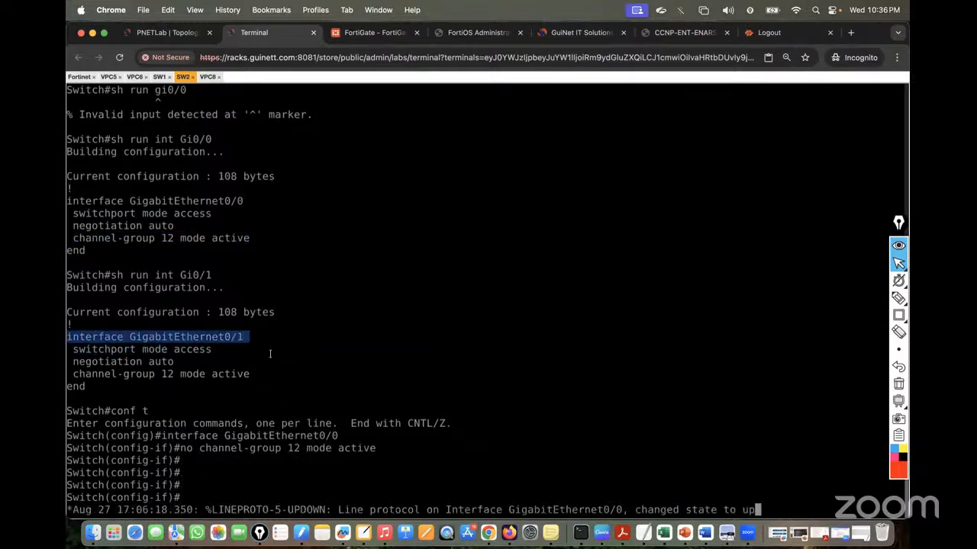
key(Return)
key(Return)
key(super+v)
key(Return)
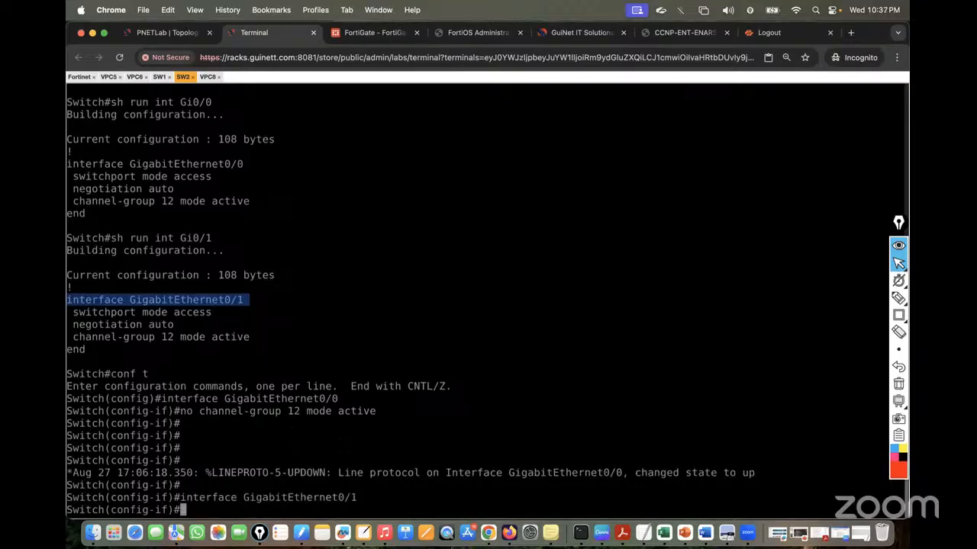
text(no)
drag(74, 336, 249, 338)
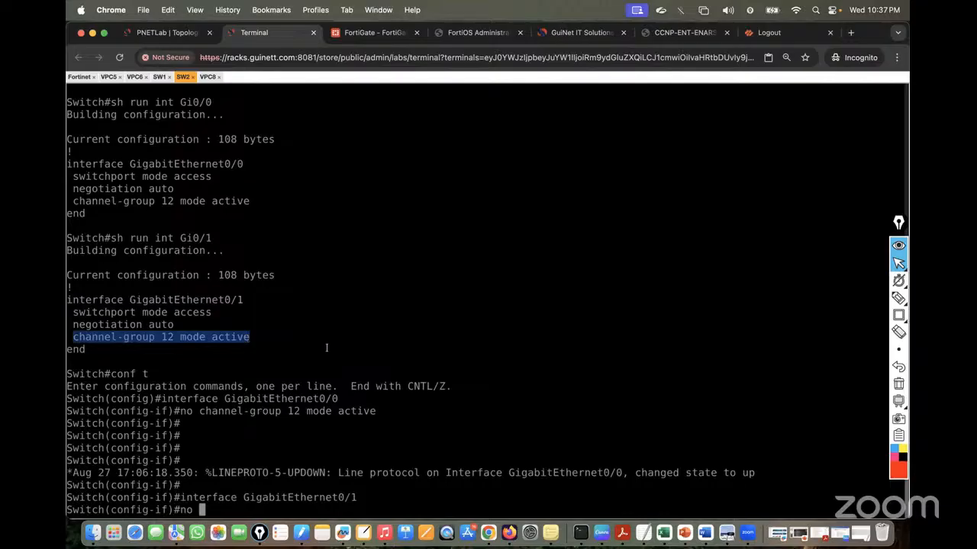
text(channel-group 12 mode active)
key(Return)
key(Return)
key(Return)
key(Return)
text(end)
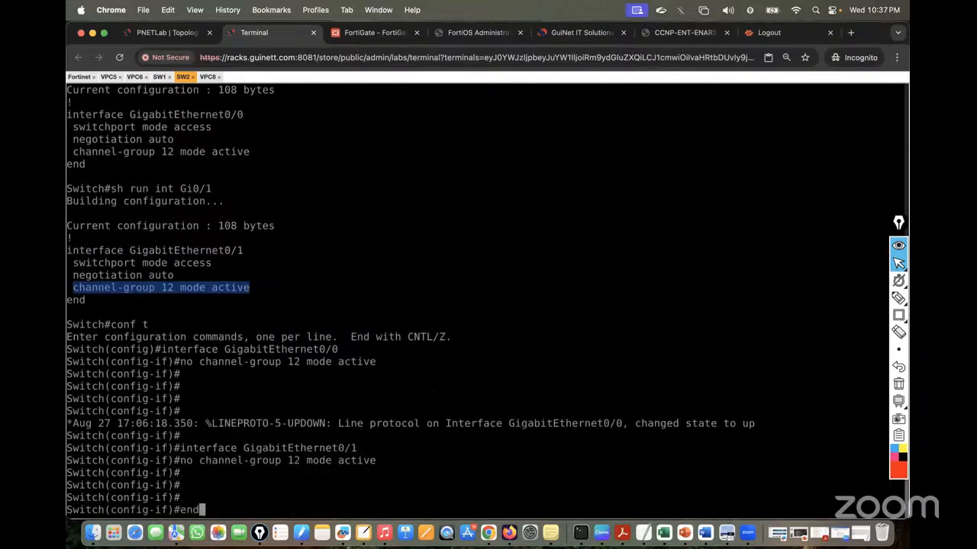
key(Return)
key(Return)
key(Return)
key(Return)
key(Return)
Page through SW2's full running configuration with sh run
text(sh run)
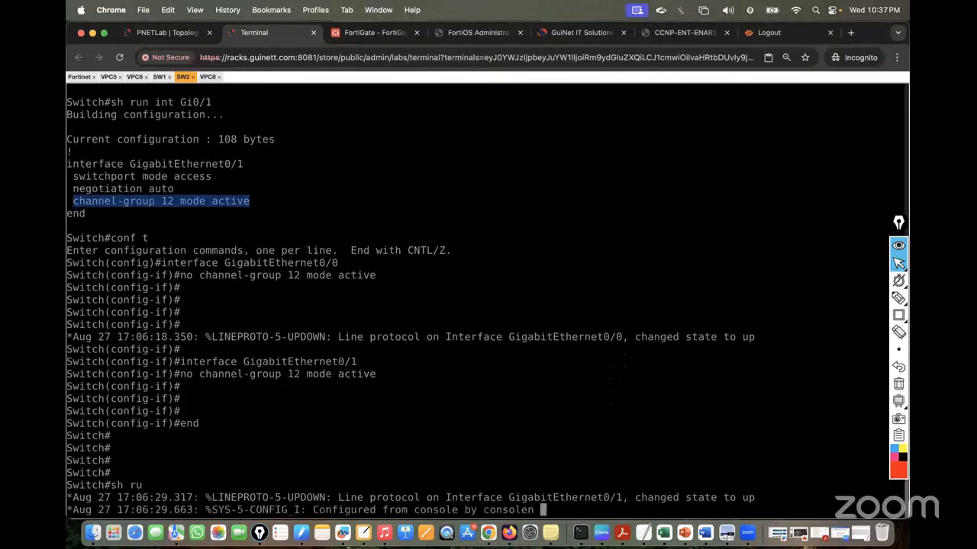
key(Return)
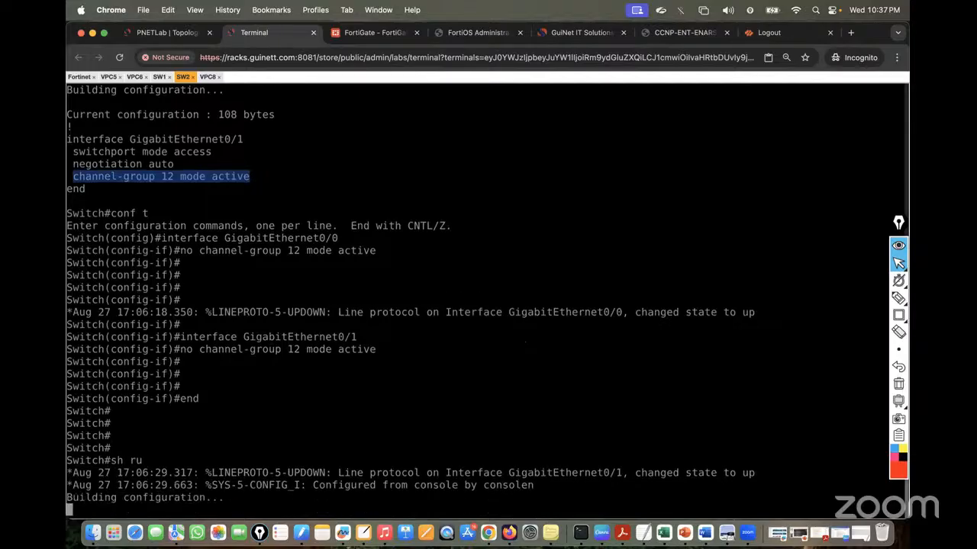
key(Up)
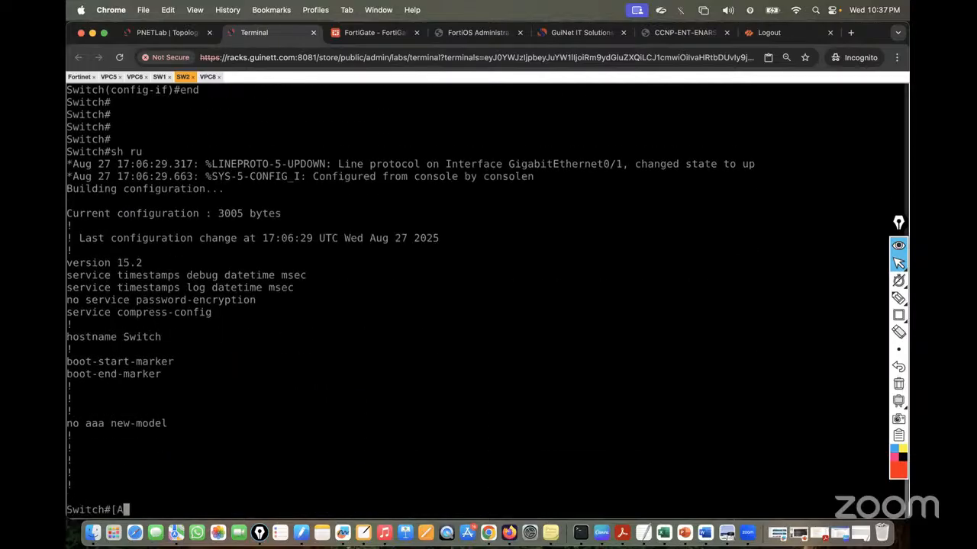
key(Return)
key(Return)
key(Return)
key(Return)
key(Return)
key(Return)
key(Return)
key(Return)
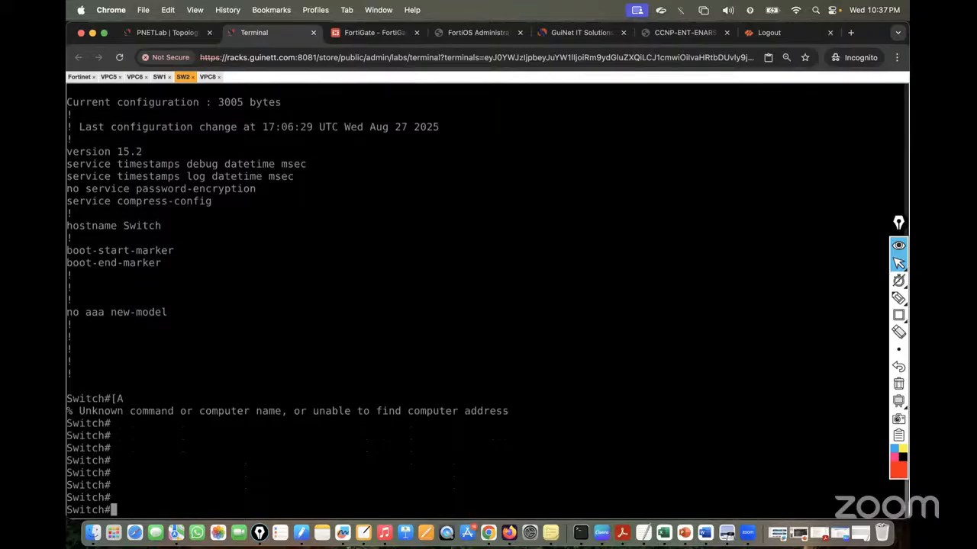
text(sh run)
key(Return)
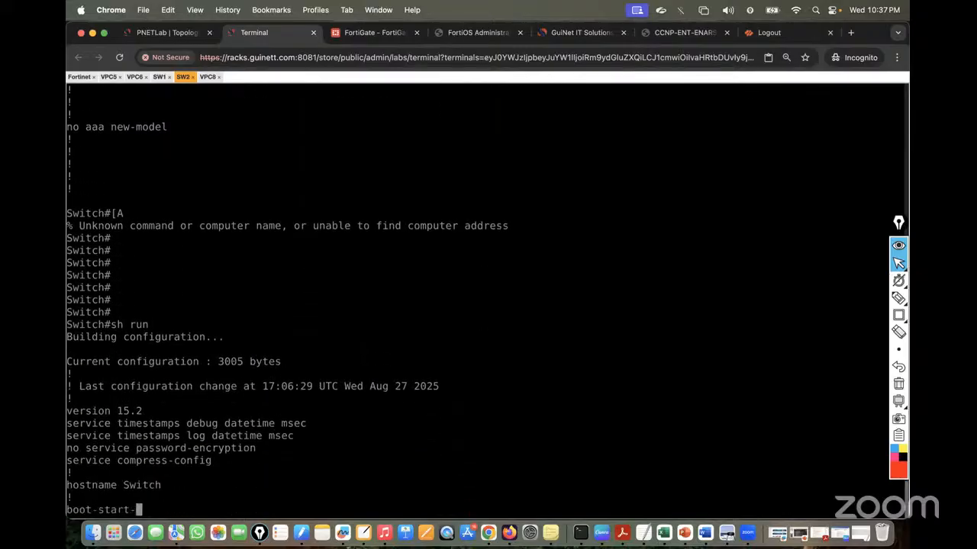
key(space)
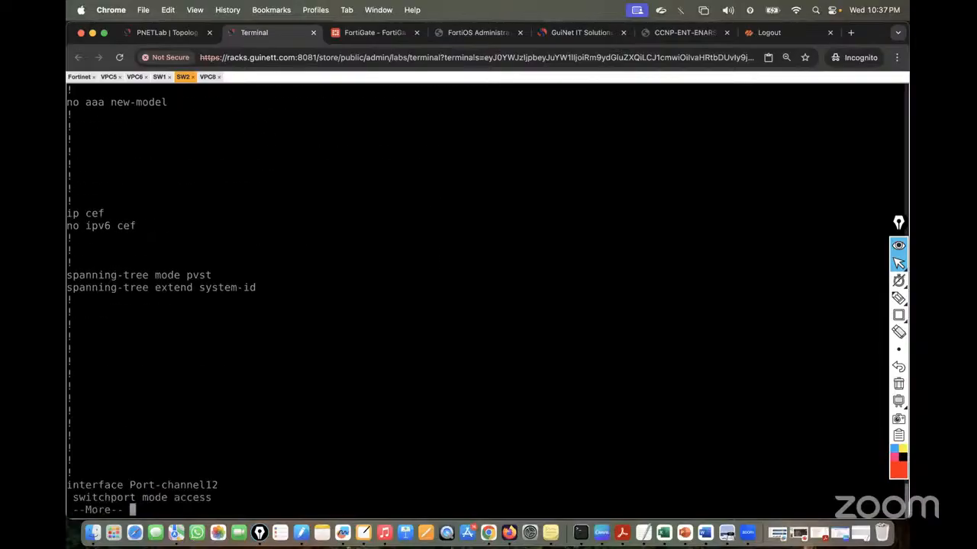
key(space)
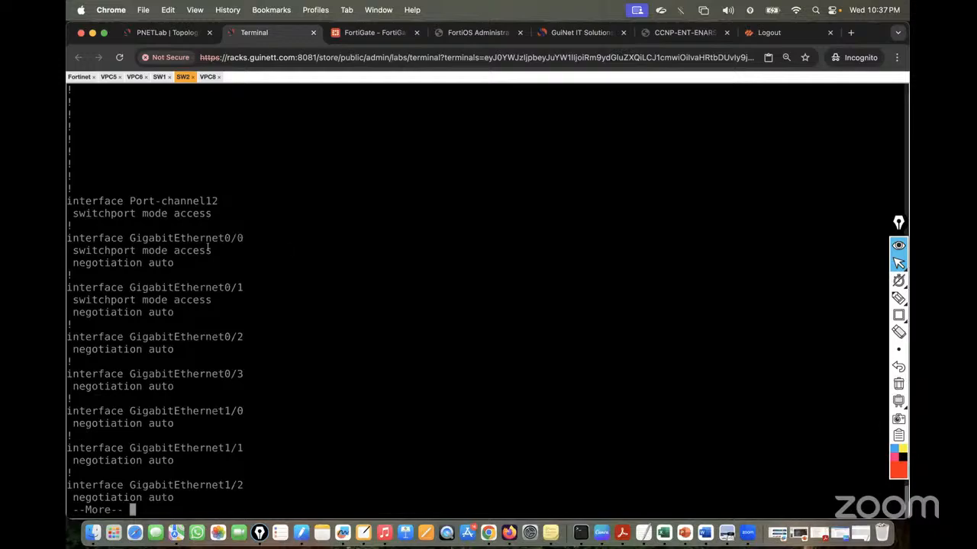
Quit the listing and start typing 'sh vlan brief'
text(q)
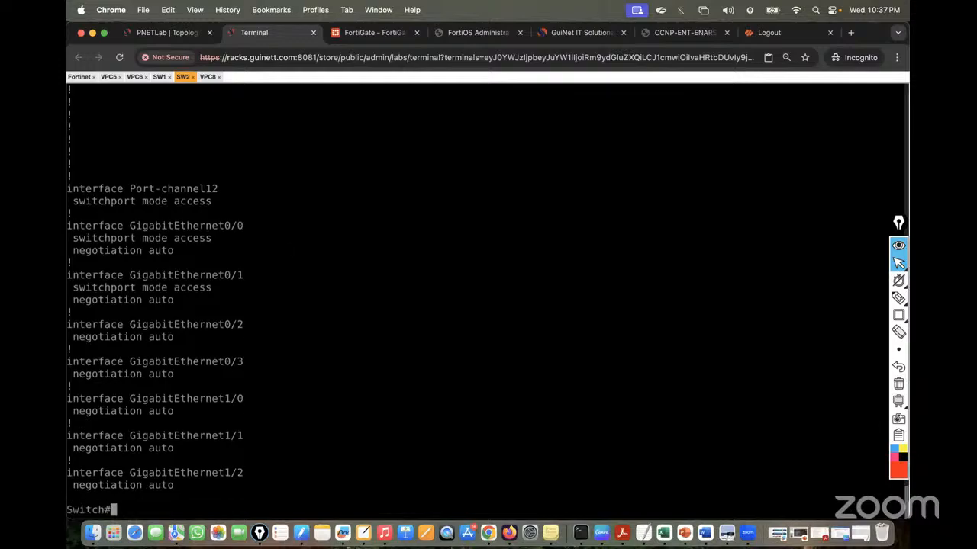
text(sh vlan bri)
List the switch's VLANs with show vlan brief, then create VLAN 30 in configuration mode
key(Tab)
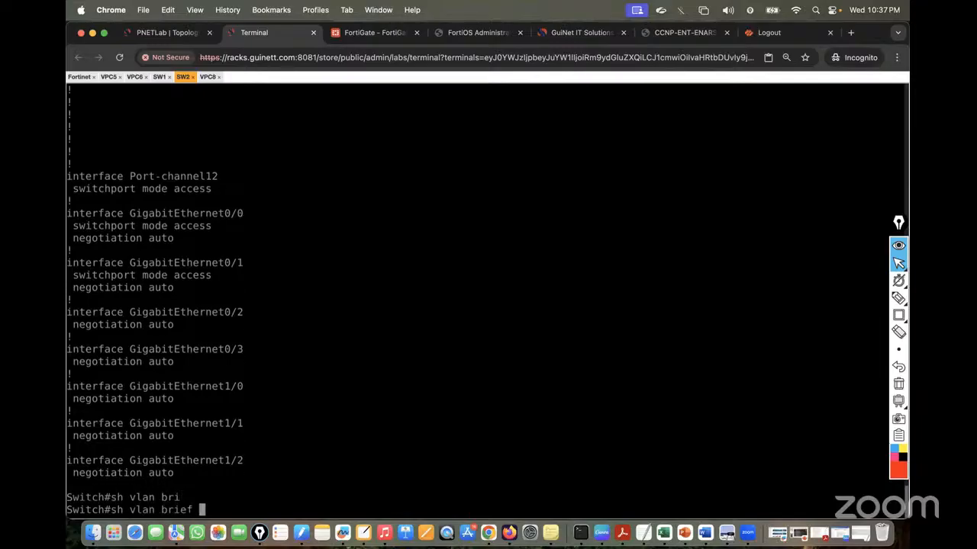
key(Return)
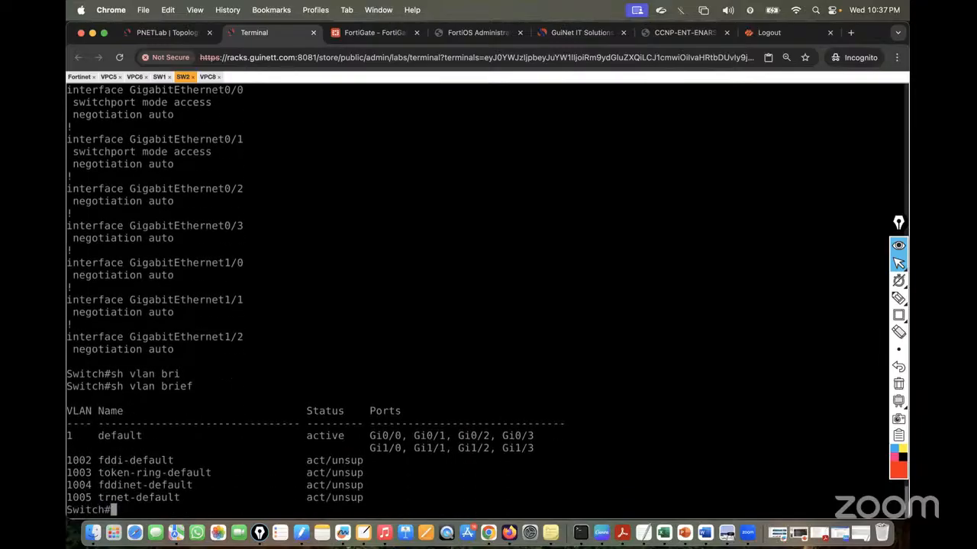
text(conf t)
key(Return)
key(Return)
key(Return)
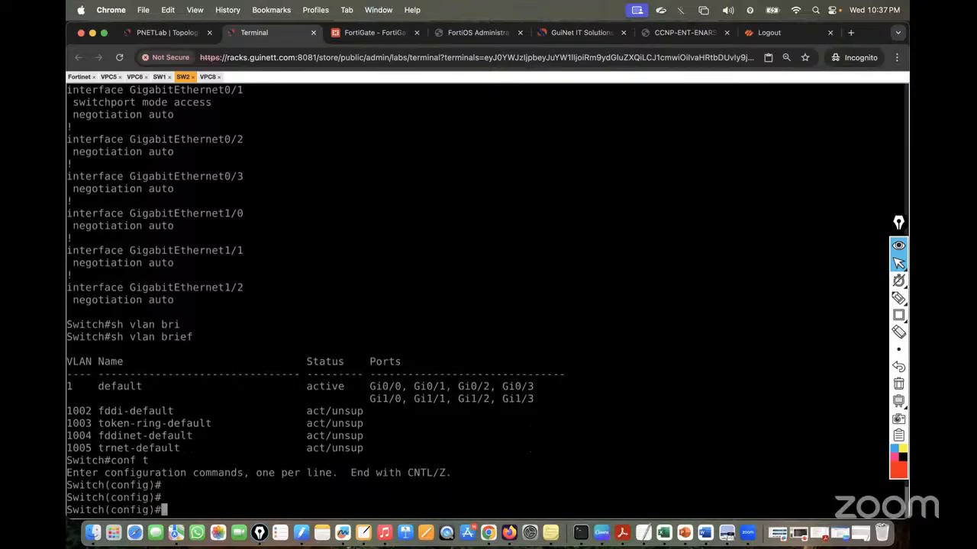
text(vlan 30)
key(Return)
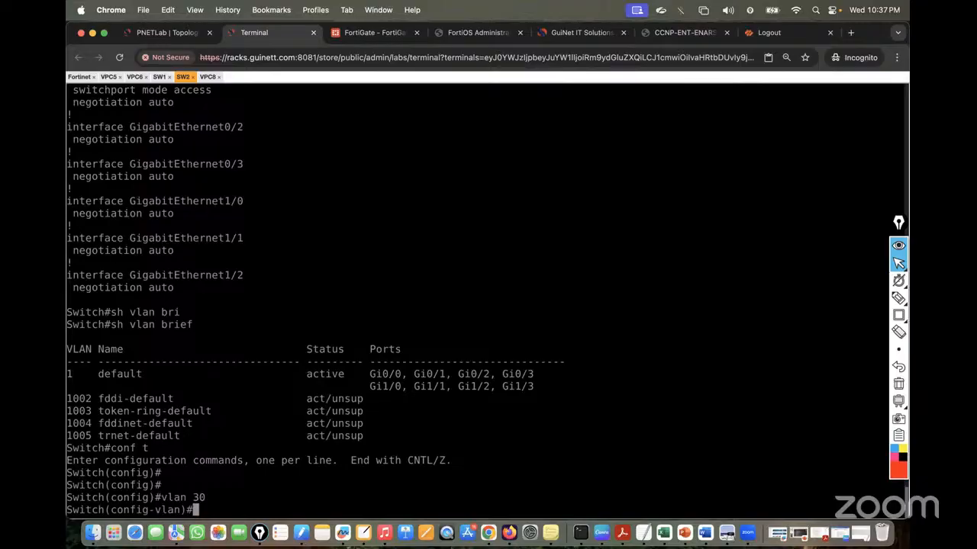
text(exit)
key(Return)
key(Return)
key(Return)
key(Return)
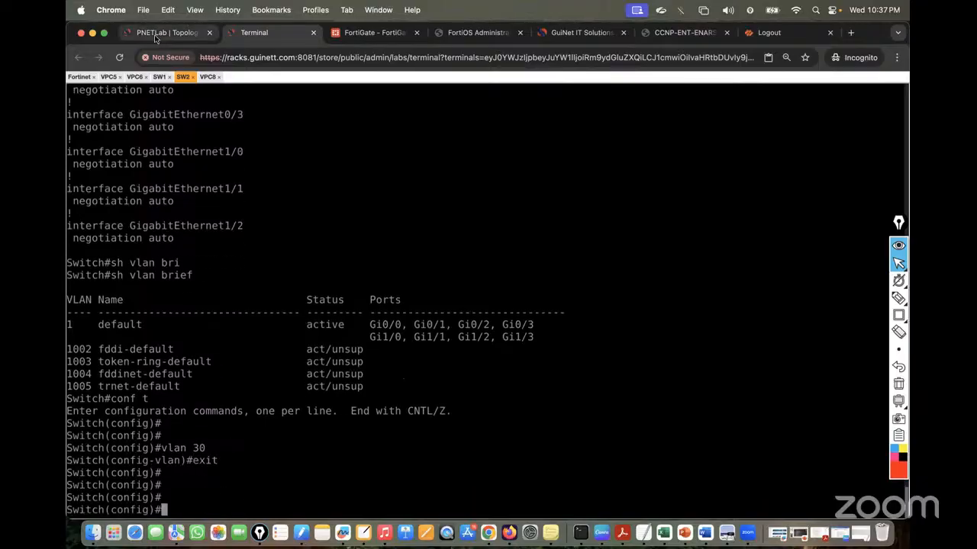
Select interface range Gi0/0-1 and set both ports to switchport access mode
click(154, 34)
click(254, 32)
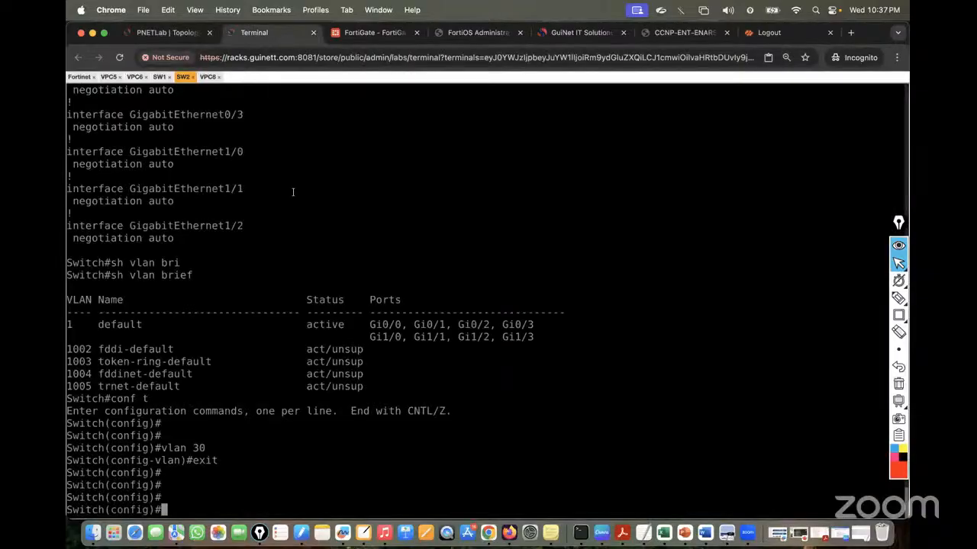
text(int rang)
key(Tab)
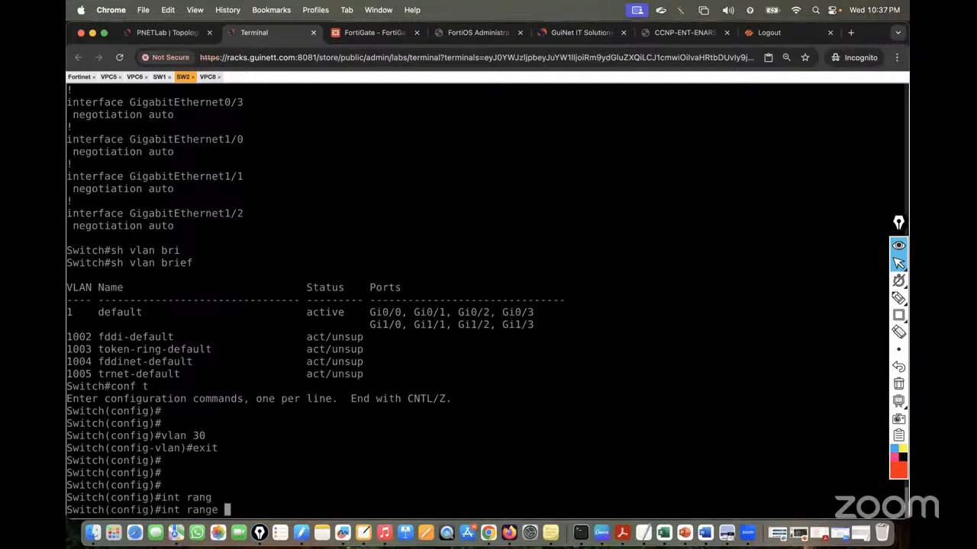
text(gi0/0-1)
key(Return)
text(swi)
key(Tab)
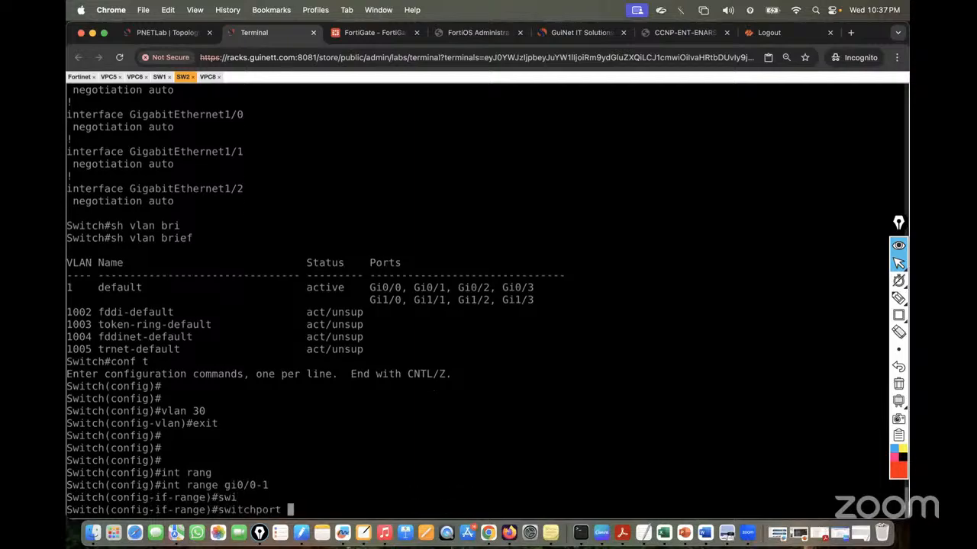
text(mo)
key(Tab)
text(acc)
key(Tab)
key(Return)
Assign Gi0/0 and Gi0/1 to access VLAN 30
text(sw)
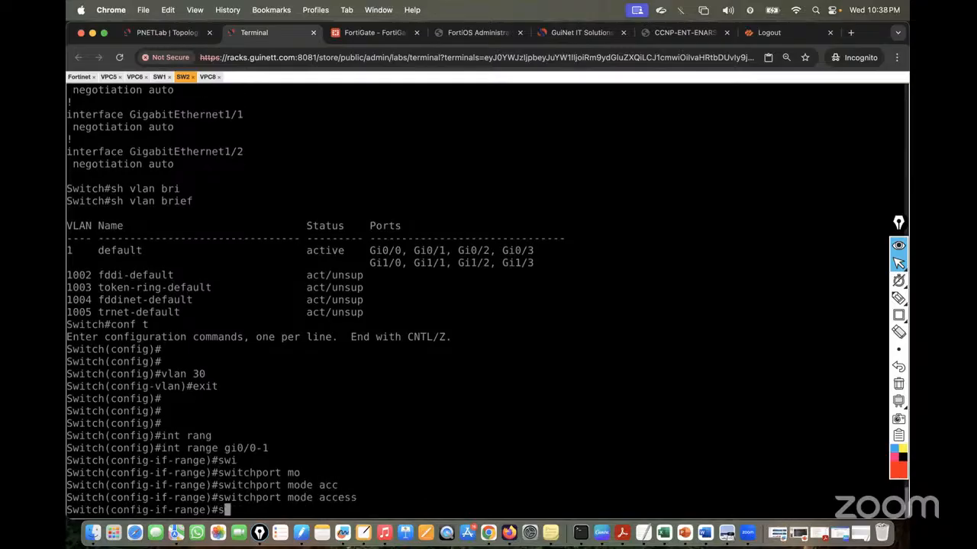
key(Tab)
text(acc)
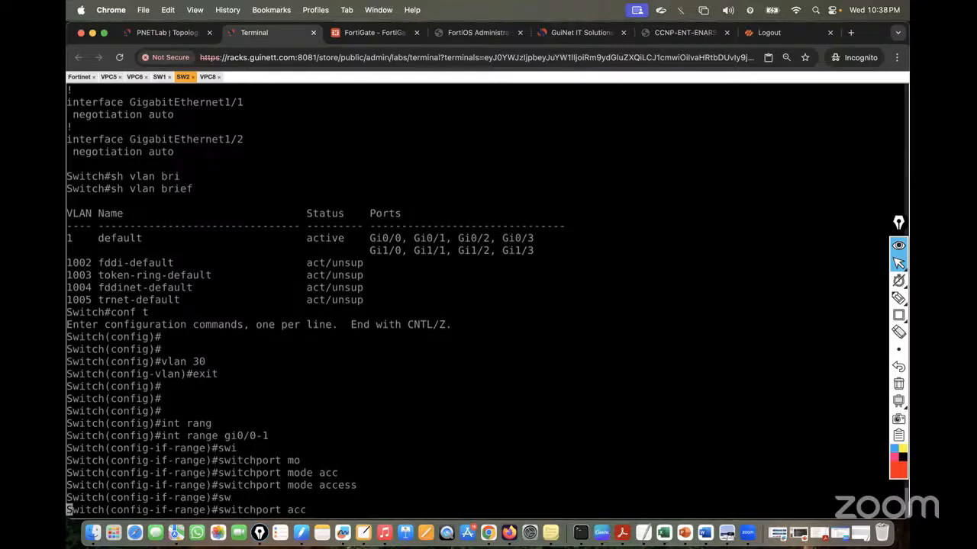
key(Tab)
text(vl)
key(Tab)
text(30)
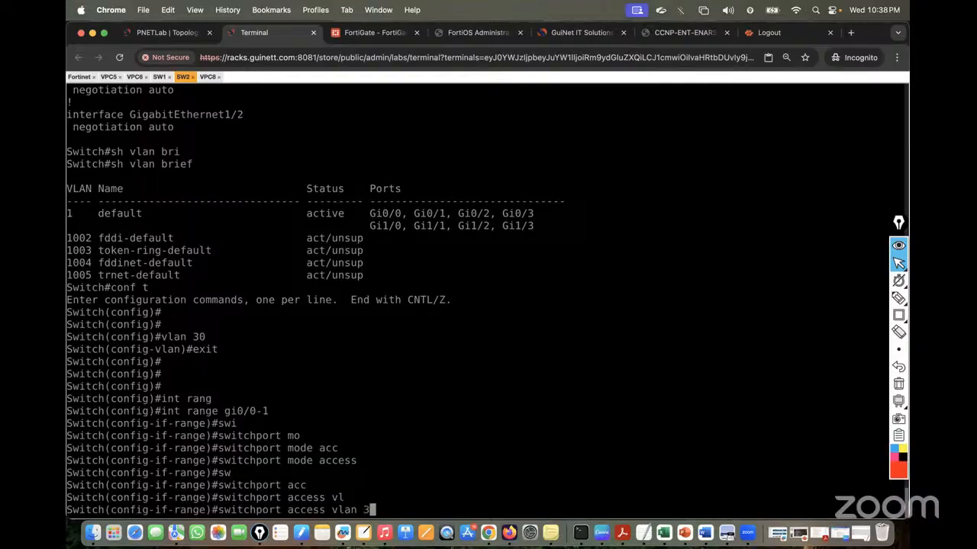
key(Return)
key(Return)
key(Return)
key(Return)
Leave configuration mode and save the switch configuration with wr
text(end)
key(Return)
key(Return)
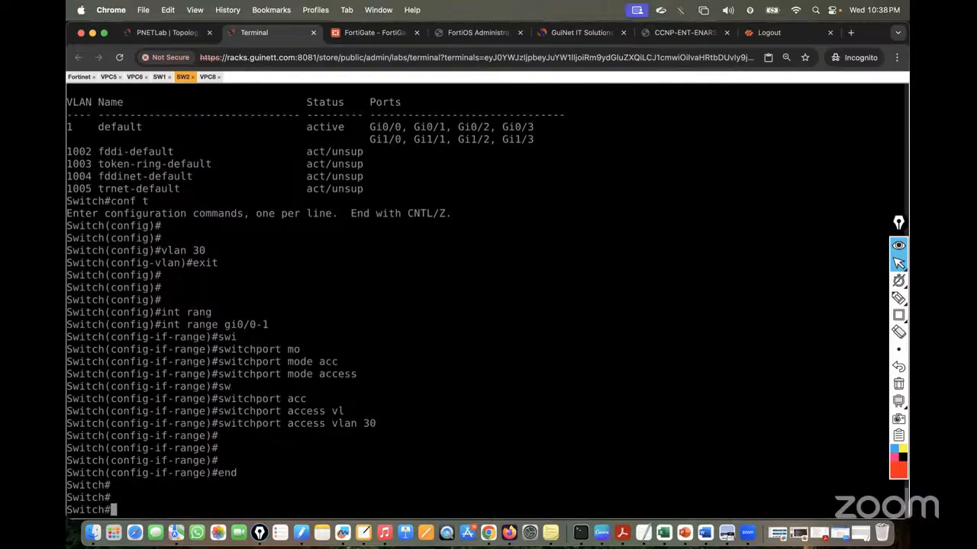
text(so r)
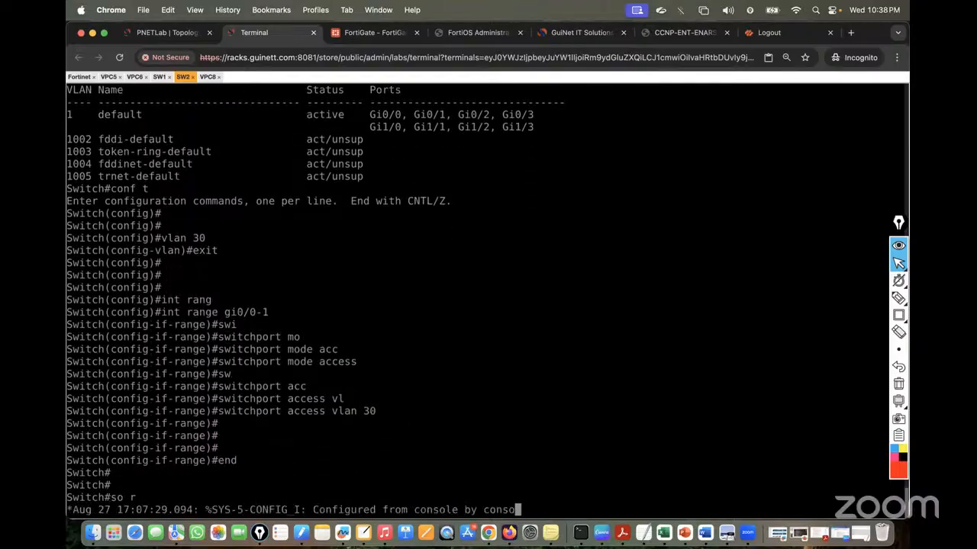
key(Return)
key(Return)
key(Return)
text(wr)
key(Return)
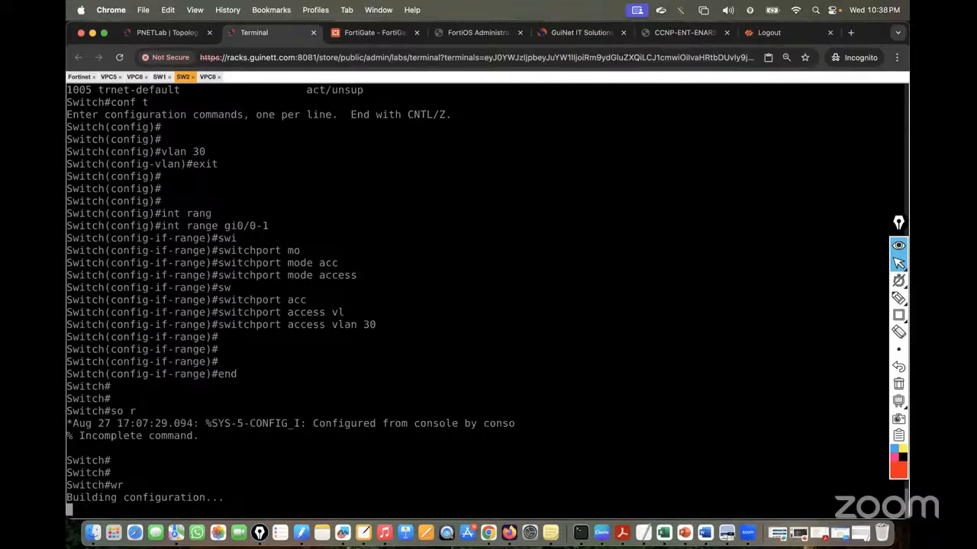
key(Return)
key(Return)
key(Return)
key(Return)
key(Return)
key(Return)
key(Return)
key(Return)
key(Return)
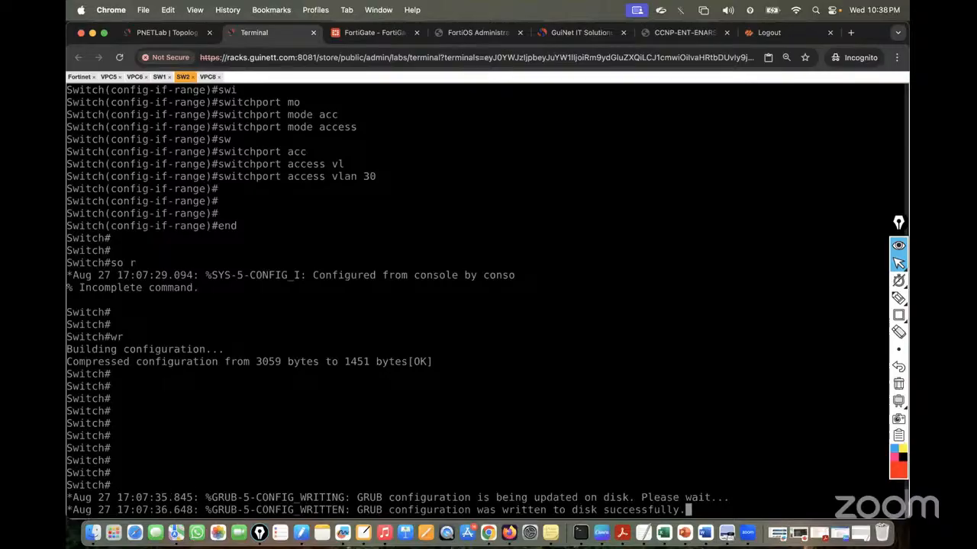
key(Return)
key(Return)
key(Return)
key(Return)
Run show vlan brief on SW2 to confirm Gi0/0 and Gi0/1 are in VLAN 30
text(sh vlan )
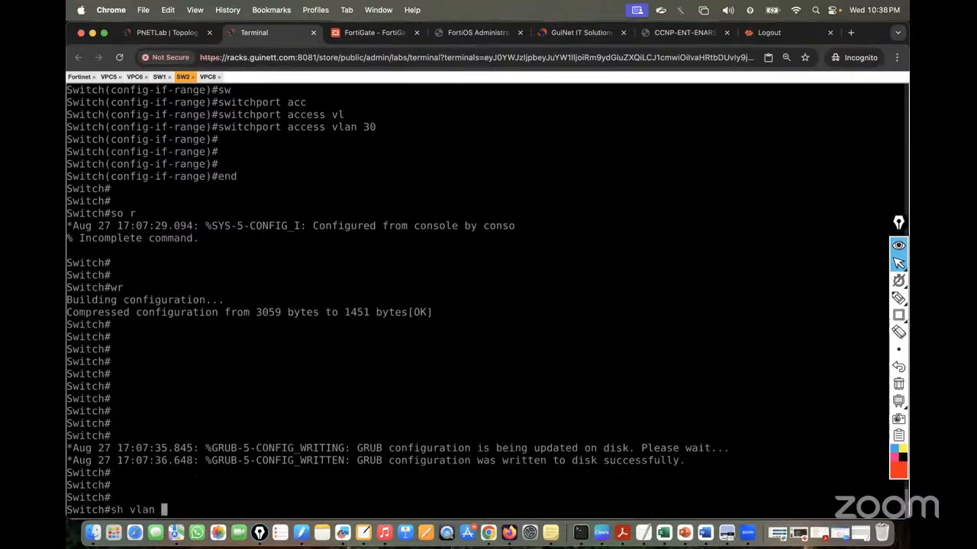
text(bri)
key(Tab)
key(Return)
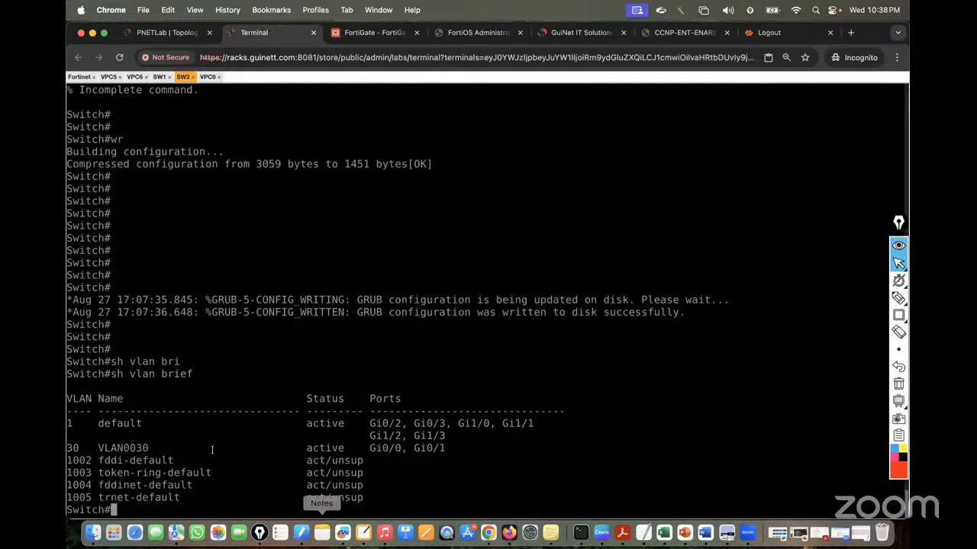
drag(70, 447, 456, 450)
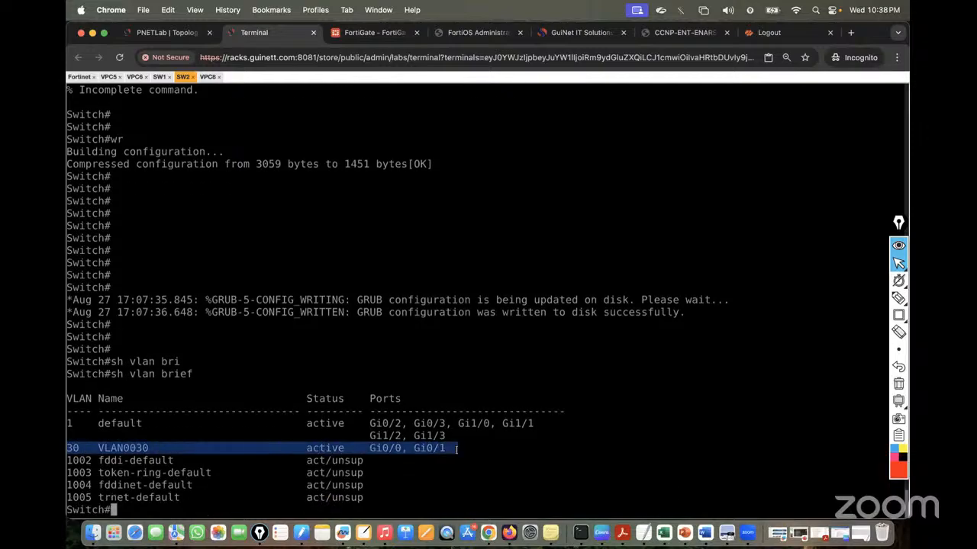
click(344, 446)
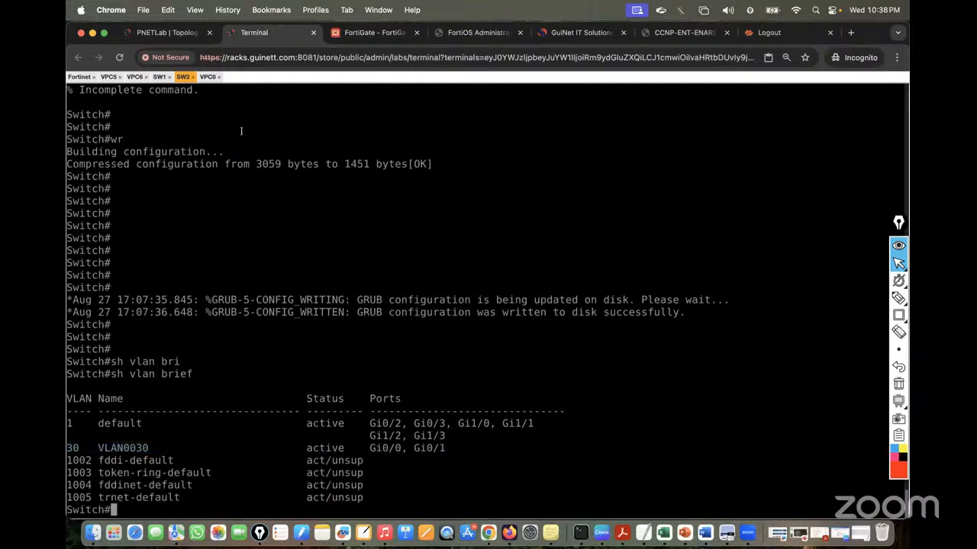
On VPC8's console, repeat the ping to gateway 30.30.30.1
click(164, 32)
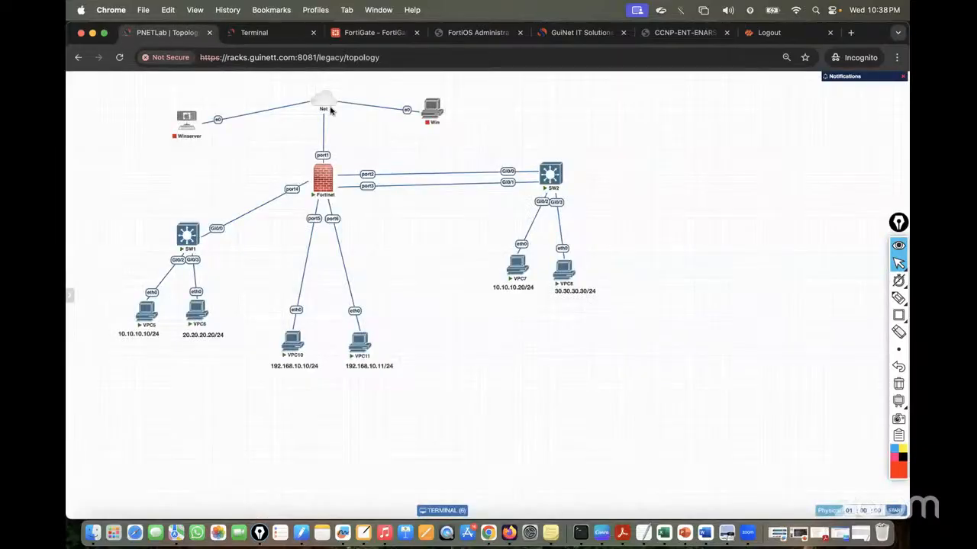
click(254, 34)
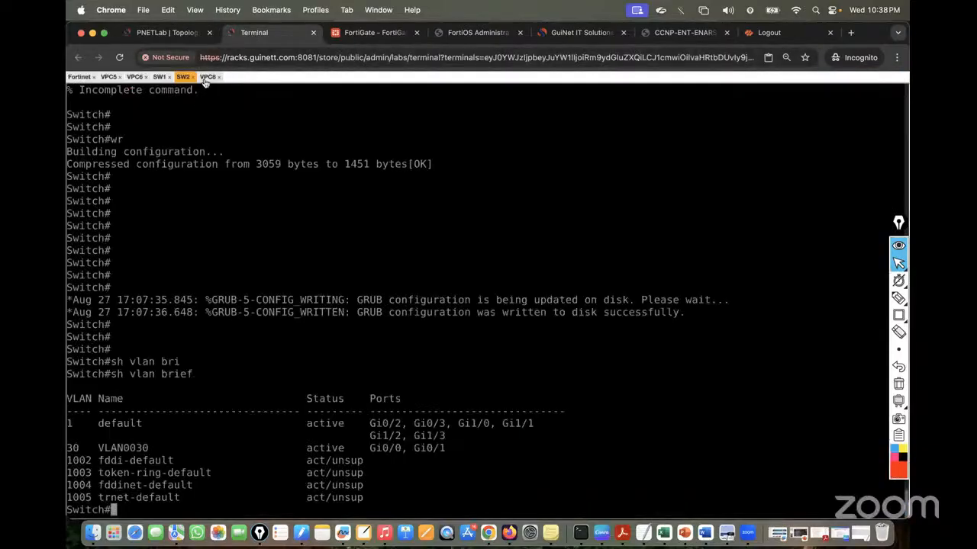
click(206, 77)
key(Return)
key(Return)
key(Up)
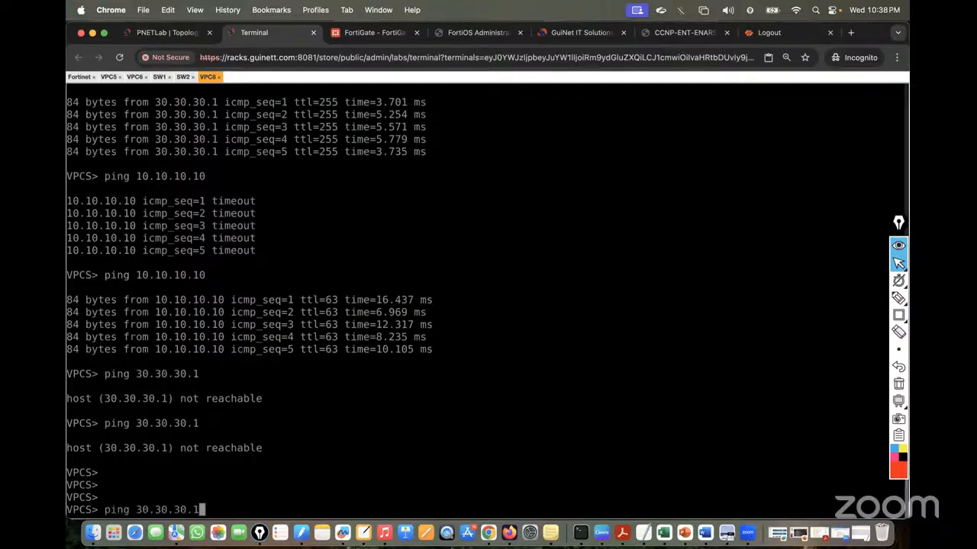
key(Return)
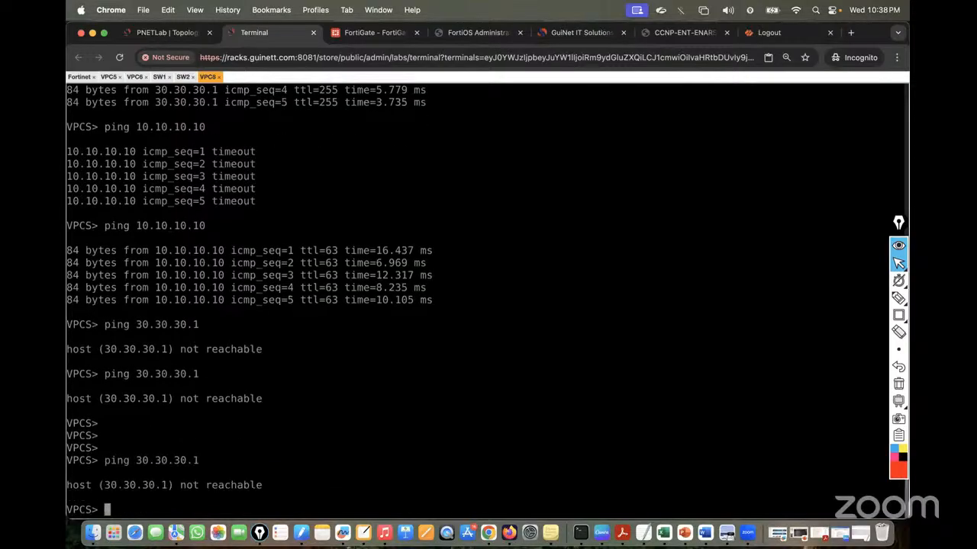
Run show ip on VPC8 to display 30.30.30.30/24 with gateway 30.30.30.1
key(Up)
key(BackSpace)
key(BackSpace)
key(BackSpace)
key(BackSpace)
key(BackSpace)
key(BackSpace)
key(BackSpace)
key(BackSpace)
key(BackSpace)
key(BackSpace)
key(BackSpace)
key(BackSpace)
key(BackSpace)
key(BackSpace)
key(BackSpace)
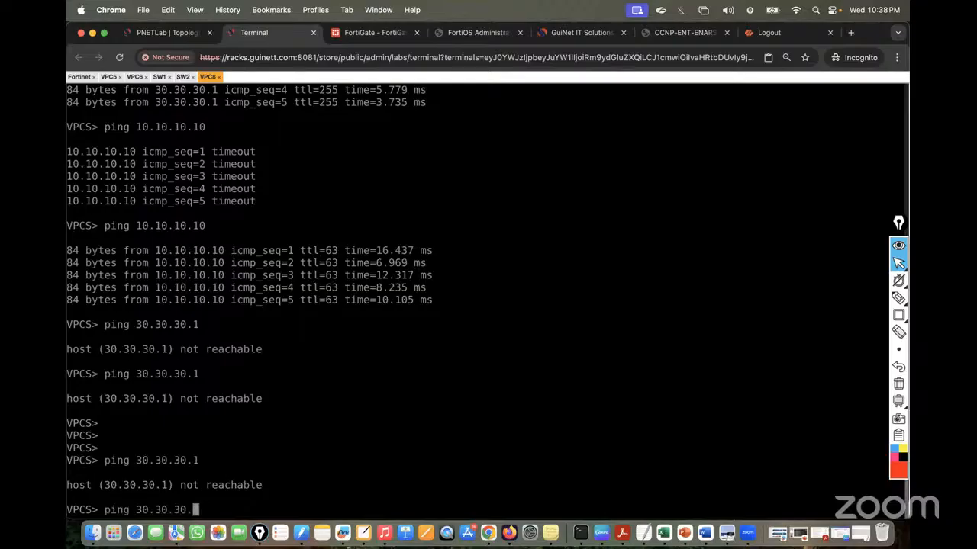
text(sh ip)
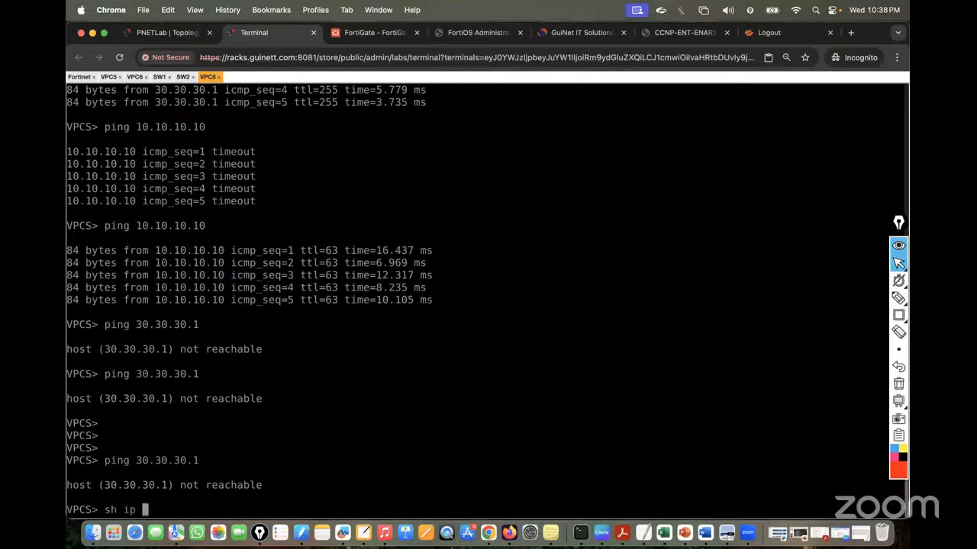
key(BackSpace)
key(BackSpace)
key(BackSpace)
key(BackSpace)
text(ow ip)
key(Return)
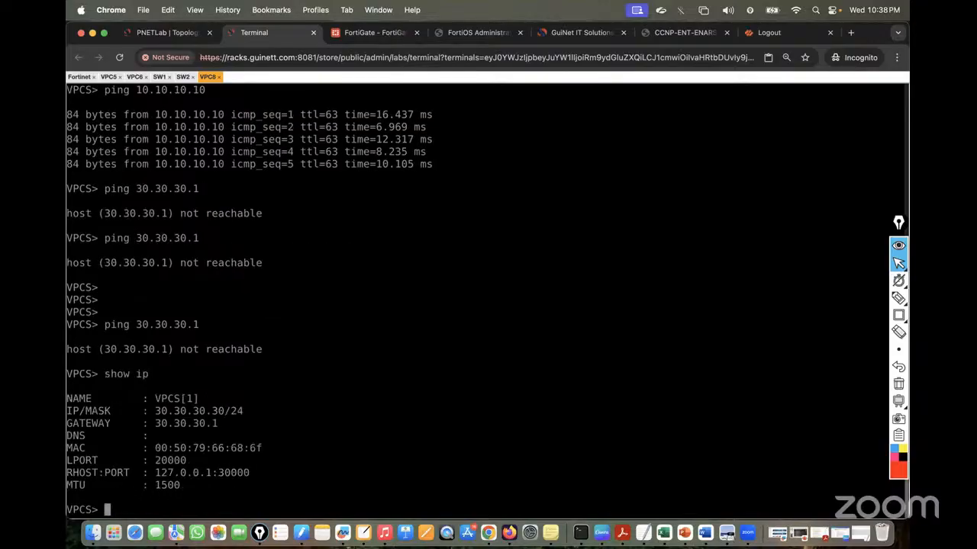
Check port4's VLAN subinterfaces on the FortiGate interfaces page, then return to SW2's console
click(371, 32)
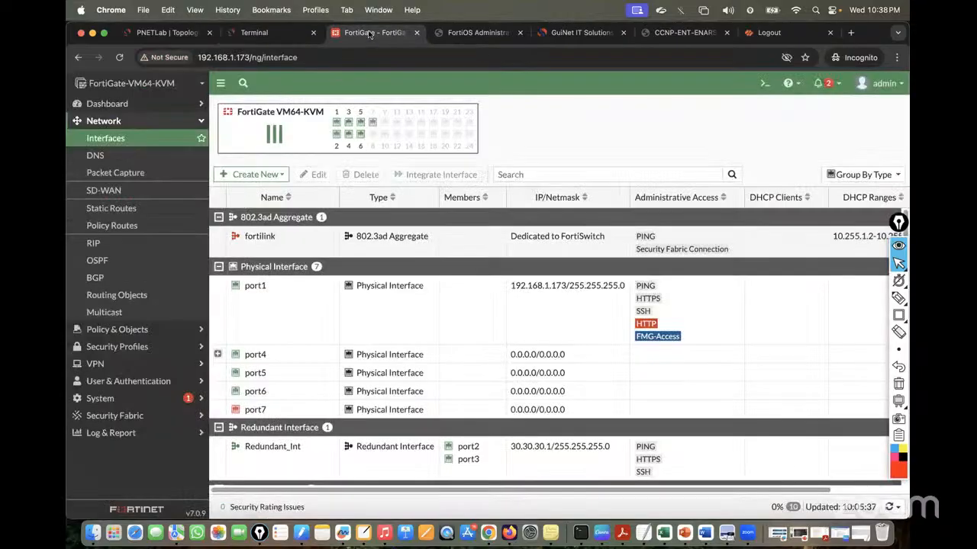
click(218, 354)
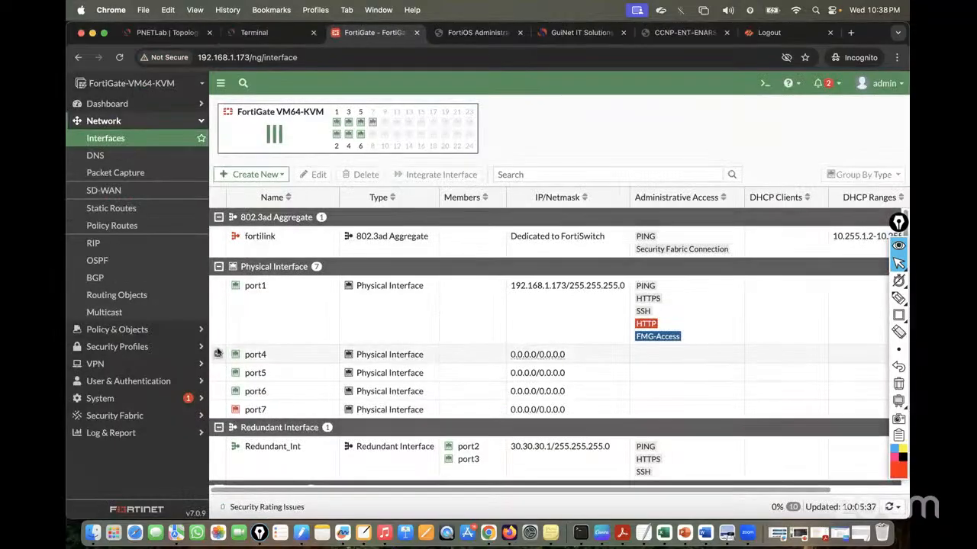
click(167, 33)
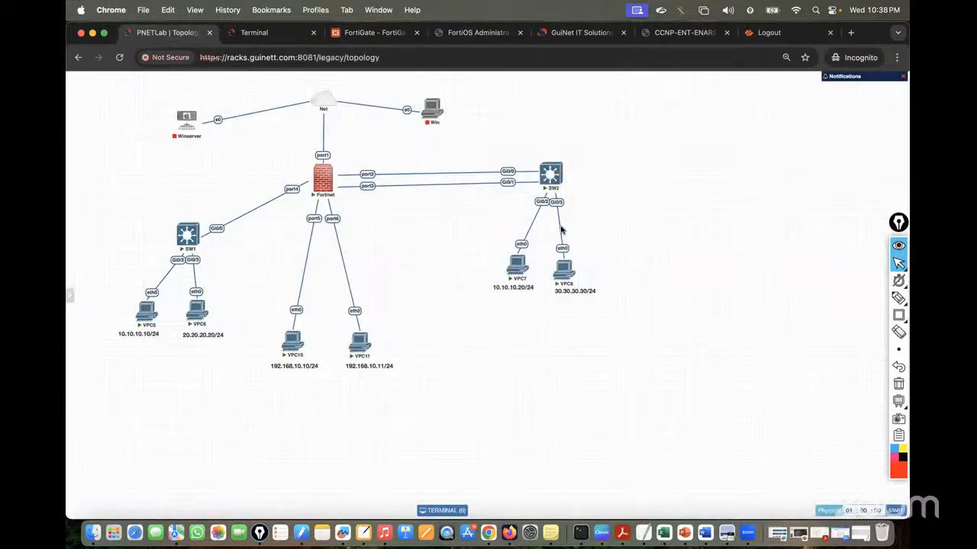
click(245, 35)
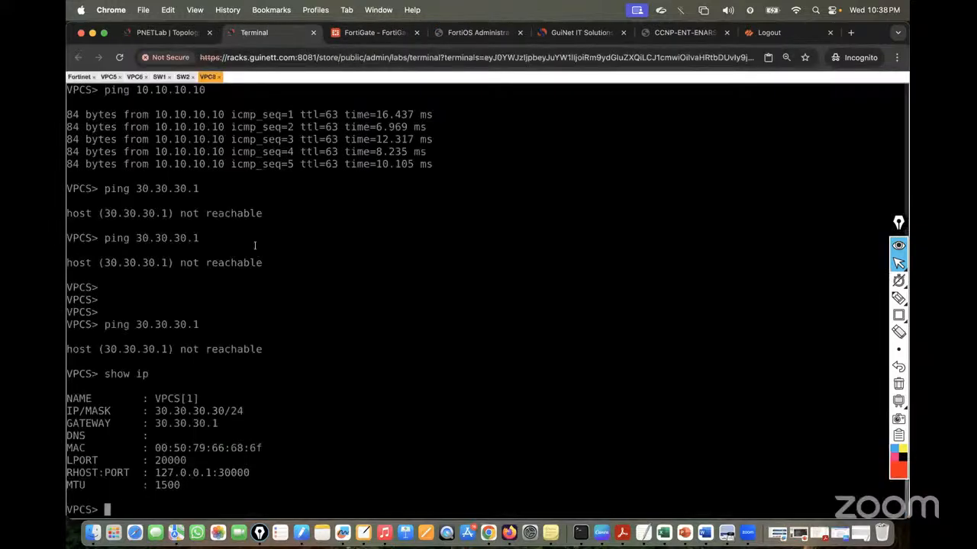
click(183, 77)
key(Return)
key(Return)
Show Gi0/3's running configuration and enter global configuration mode with conf t
text(sh)
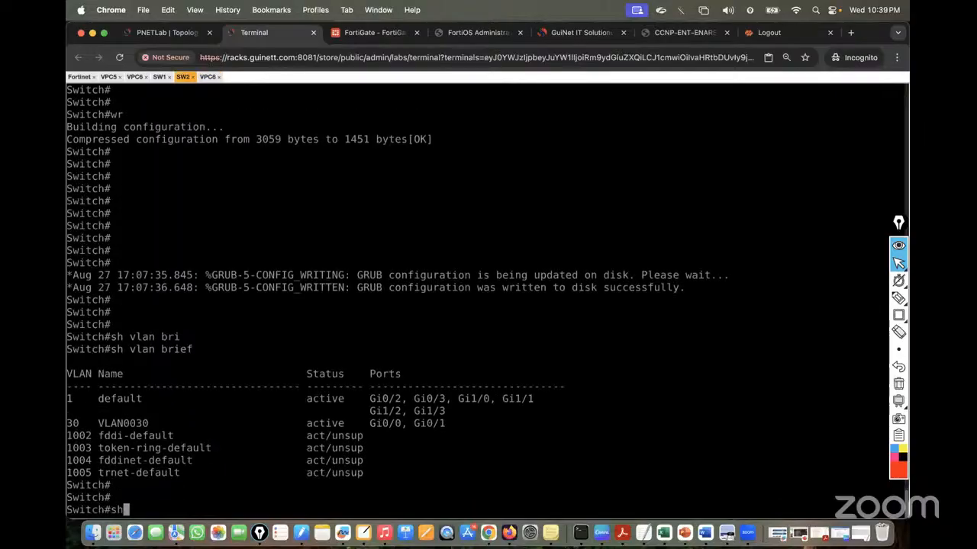
text( run int gi0)
key(BackSpace)
key(BackSpace)
key(BackSpace)
text(gi)
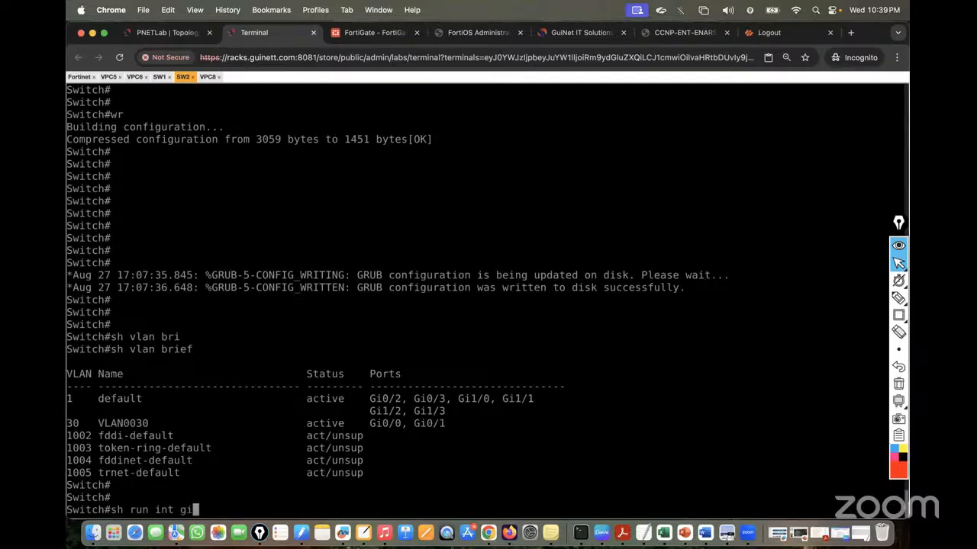
text(0/3)
key(Return)
text(cofn t)
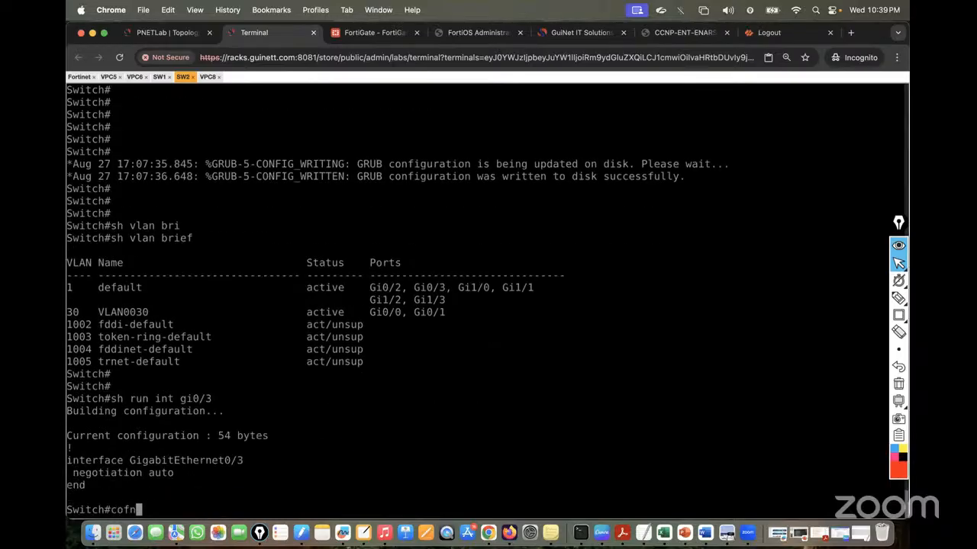
key(BackSpace)
key(BackSpace)
key(BackSpace)
key(BackSpace)
key(BackSpace)
text(onf t)
key(Return)
key(Return)
key(Return)
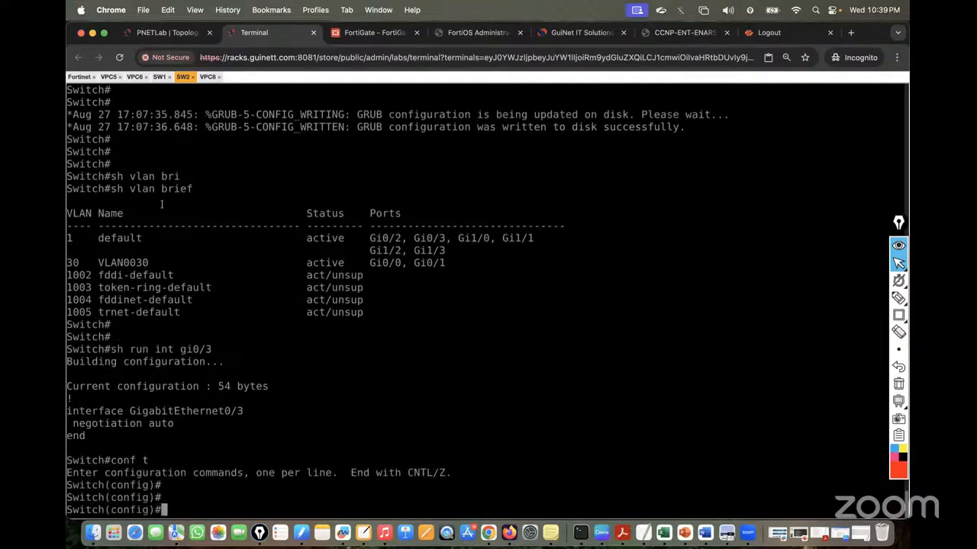
Enter interface GigabitEthernet0/3 and set it to switchport access mode
drag(68, 411, 246, 411)
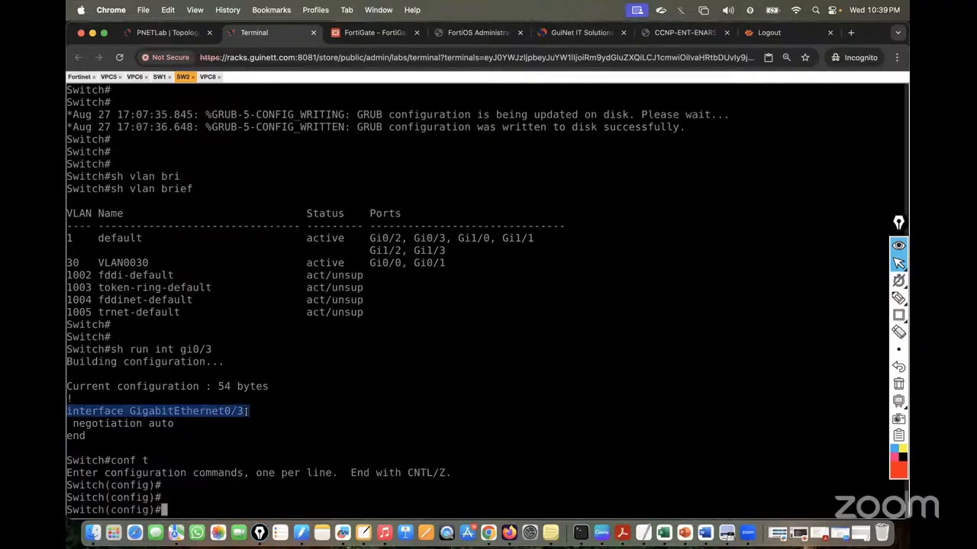
text(interface GigabitEthernet0/3)
key(Return)
key(Return)
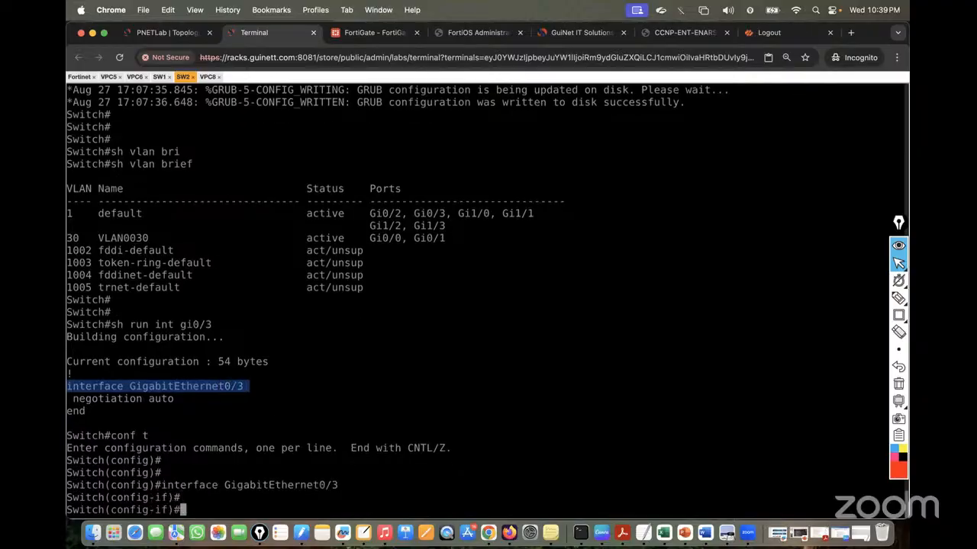
text(sw)
key(Tab)
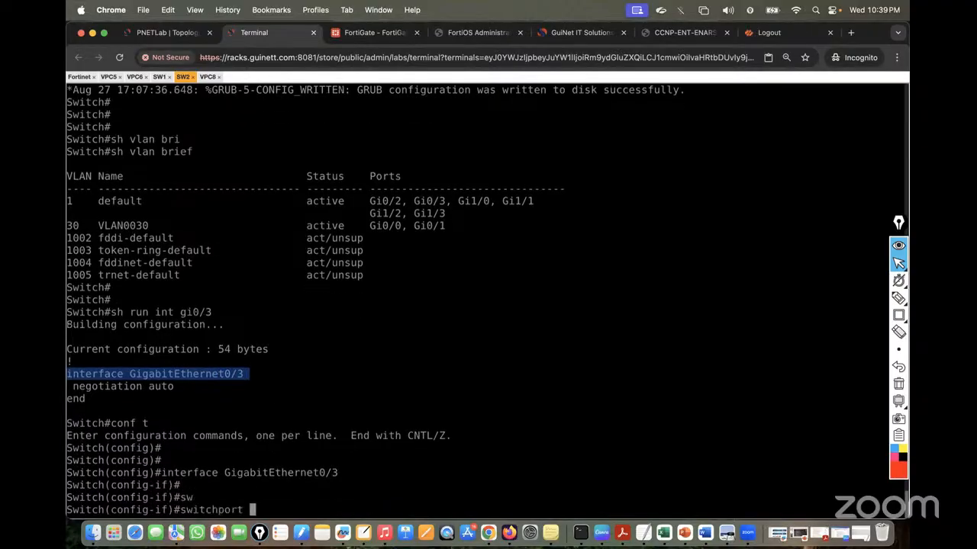
text(mo)
key(Tab)
text(acc)
key(Tab)
key(Return)
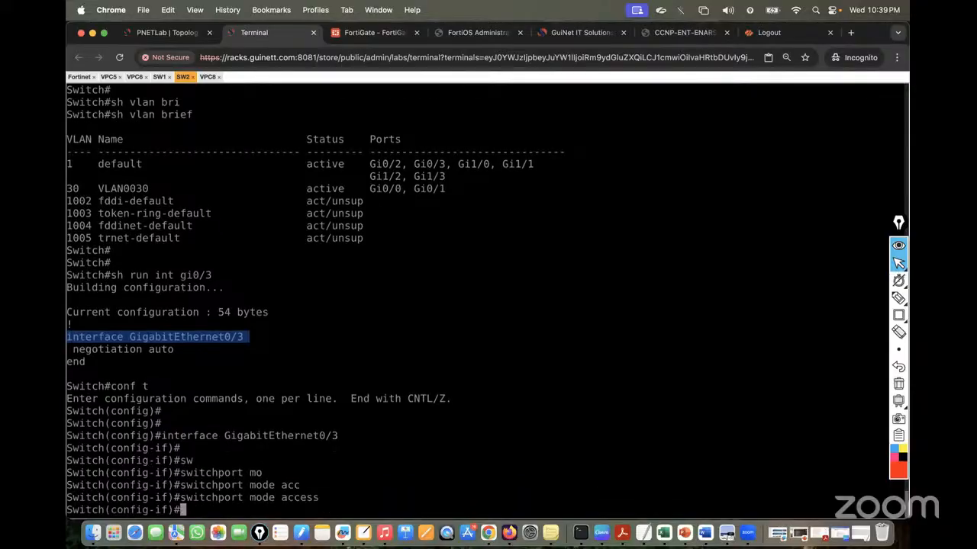
Assign Gi0/3 to access VLAN 30, enable it with no shutdown, and end
text(sw)
key(Tab)
text(acc)
key(Tab)
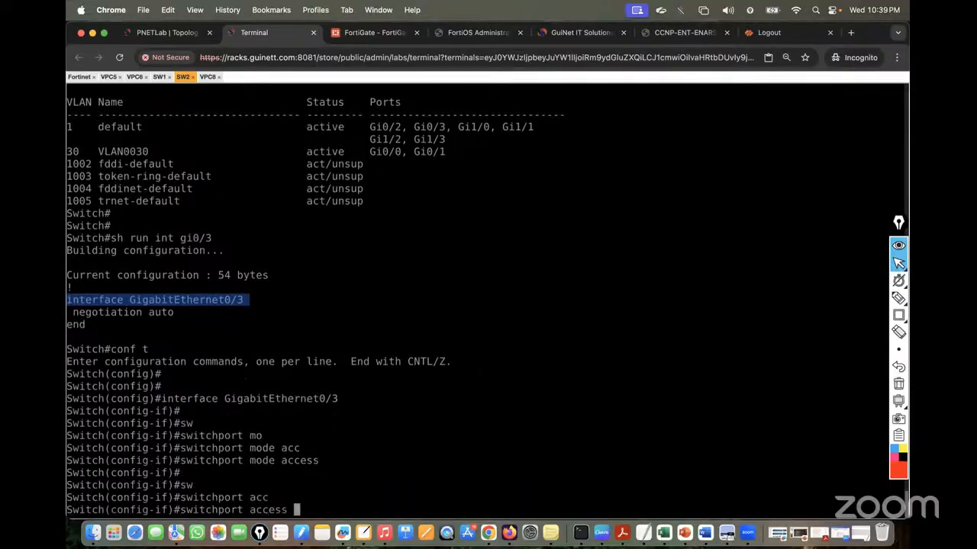
text(vl)
key(Tab)
text(30)
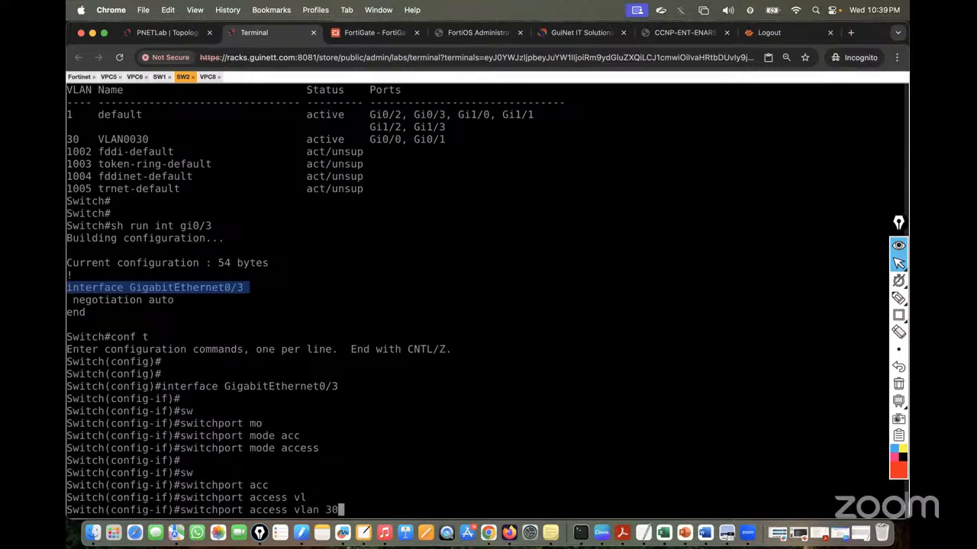
key(Return)
text(no sh)
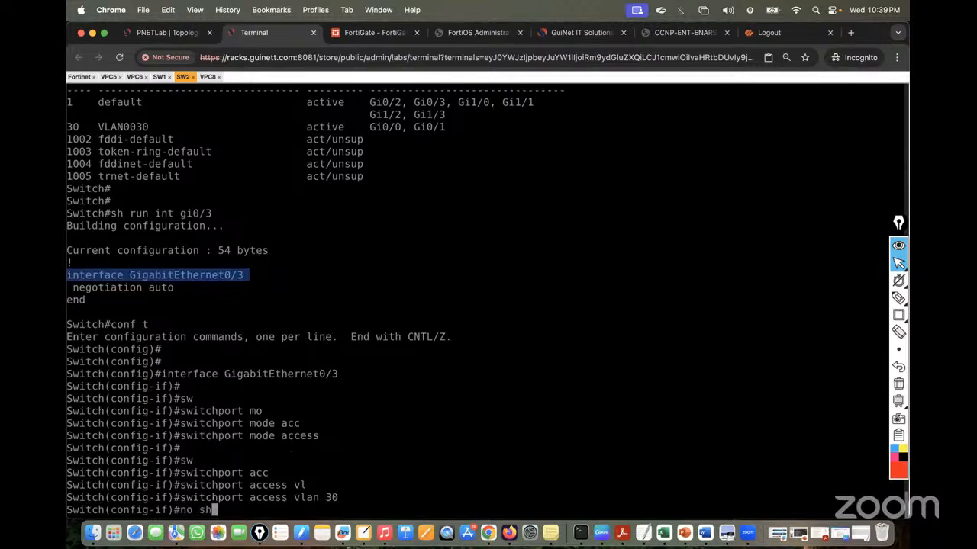
key(Tab)
key(Return)
key(Return)
key(Return)
text(end)
key(Return)
key(Return)
key(Return)
key(Return)
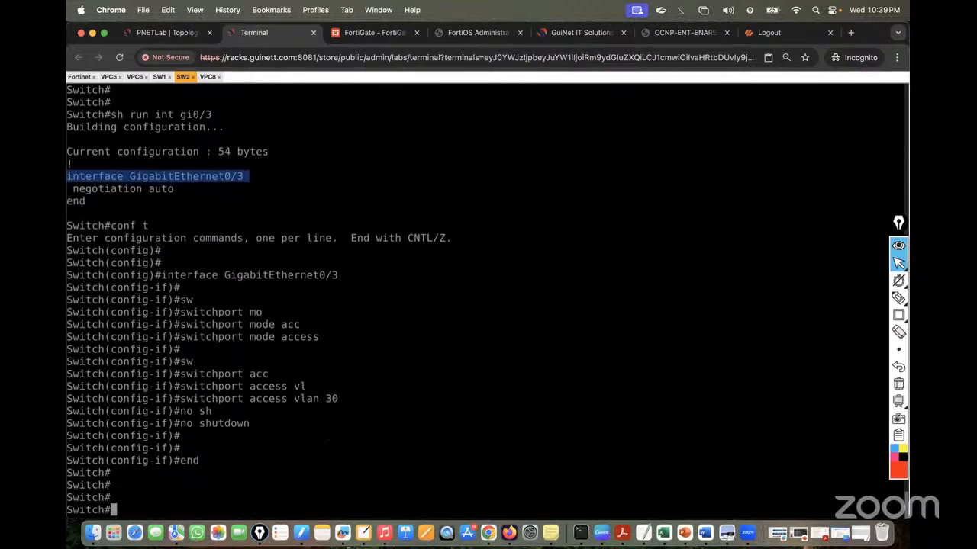
Re-run ping 30.30.30.1 from VPC8, then bring up the FortiGate interfaces page
click(207, 77)
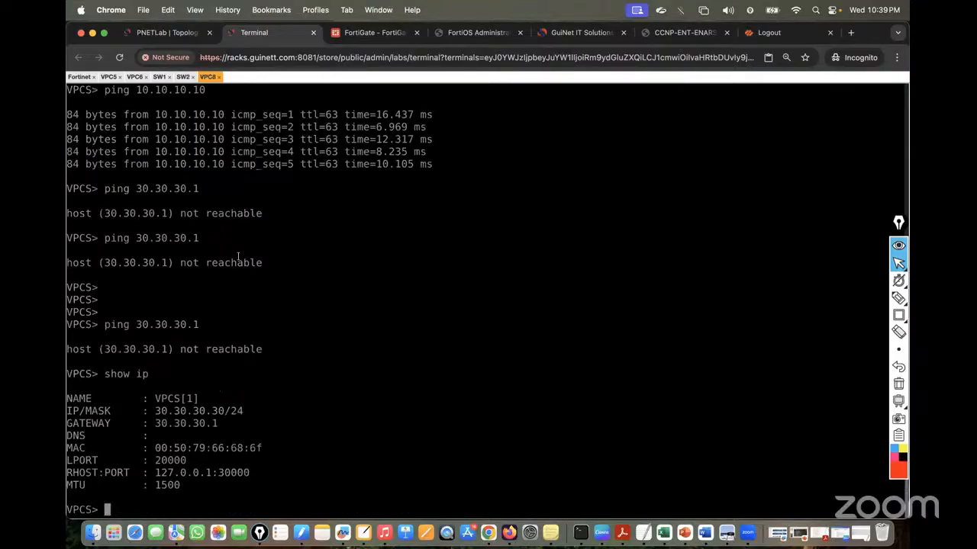
key(Up)
key(Up)
key(Return)
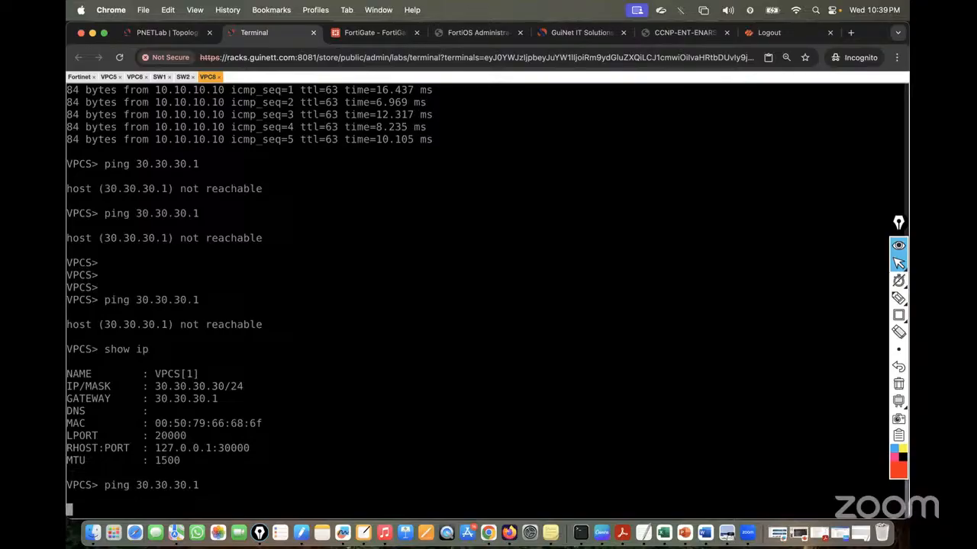
click(376, 29)
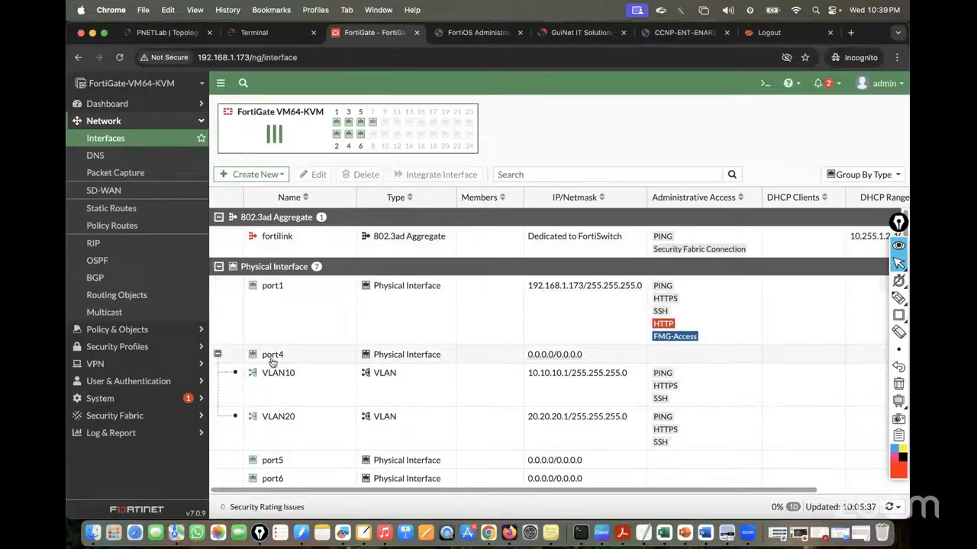
Open Redundant_Int and review its members port2/port3 and address 30.30.30.1/255.255.255.0
scroll(412, 287, down, 2)
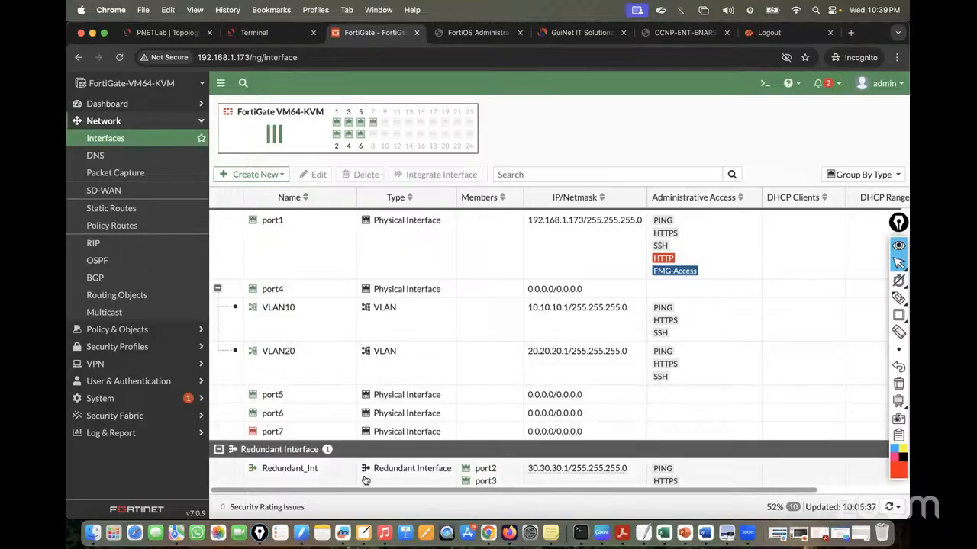
double_click(309, 481)
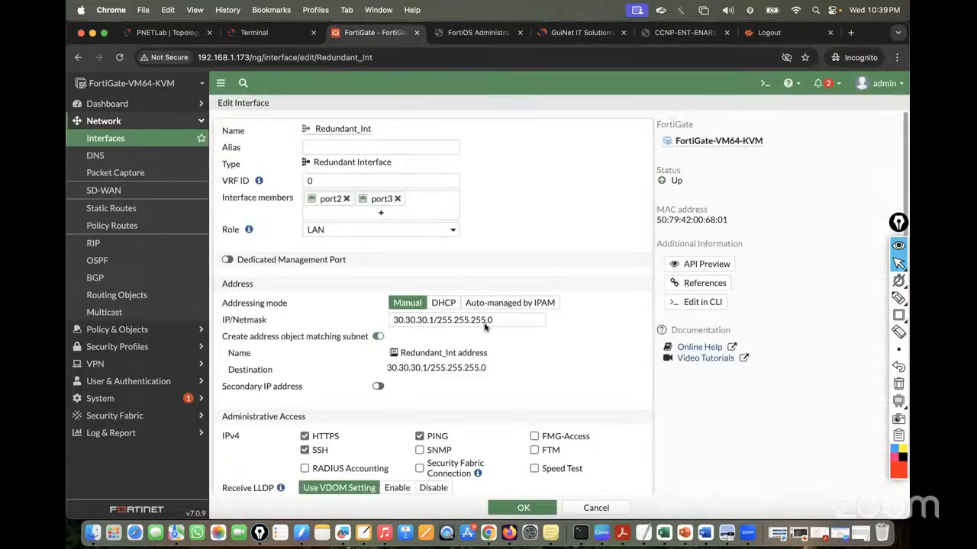
scroll(456, 382, down, 5)
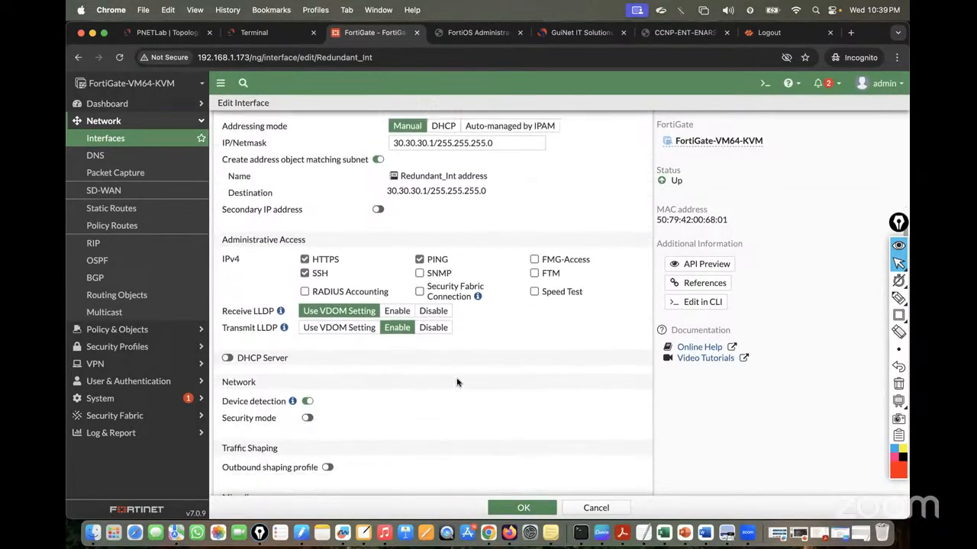
scroll(456, 382, down, 1)
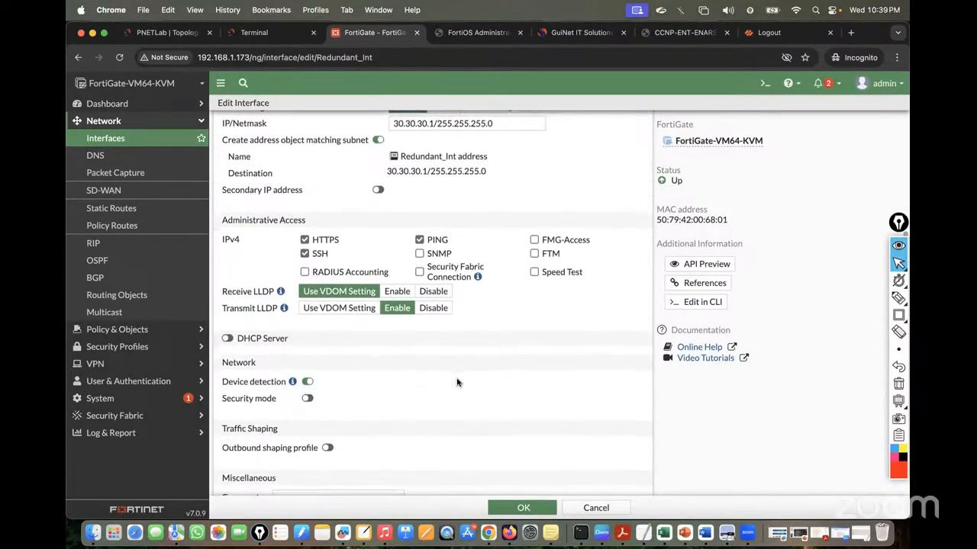
scroll(456, 382, up, 6)
Leave VPC8's console for SW2's console and get fresh switch prompts
click(254, 32)
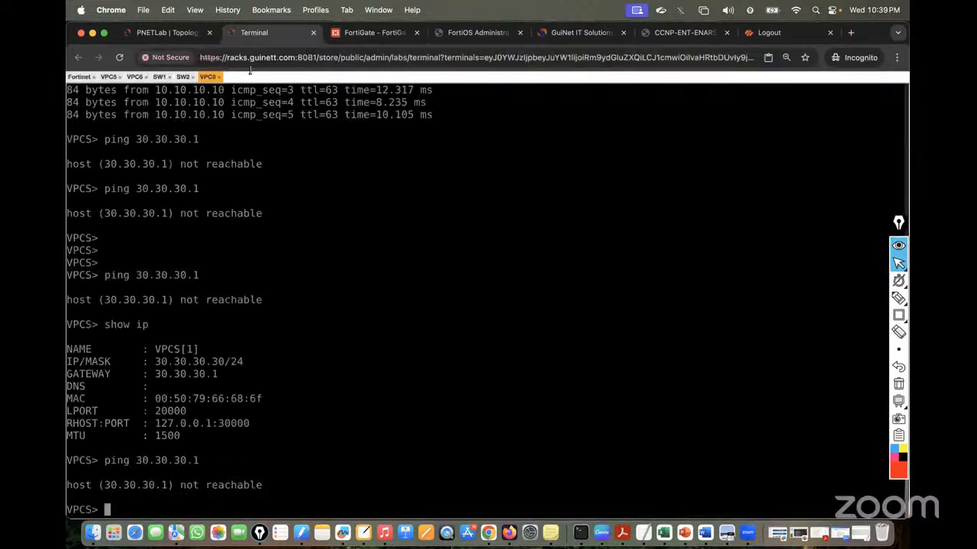
click(167, 33)
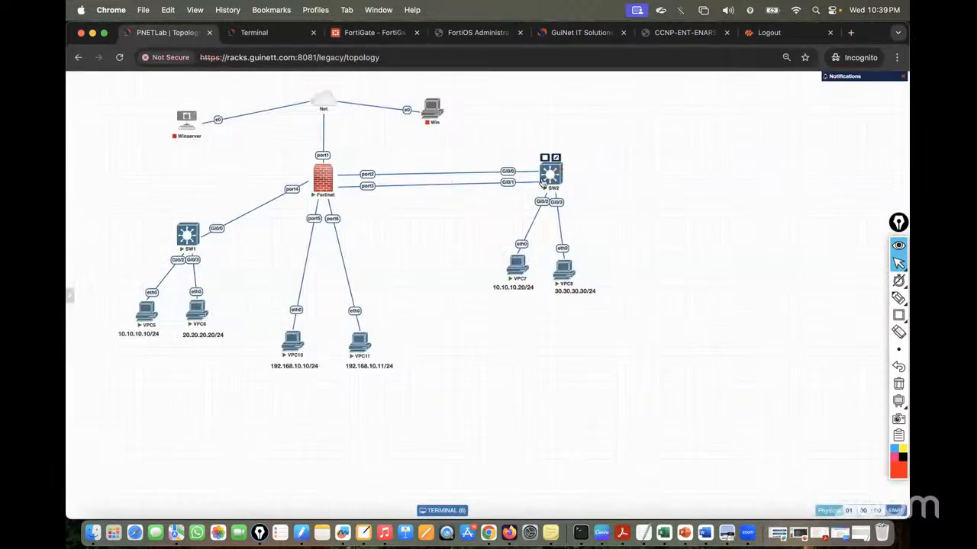
click(256, 35)
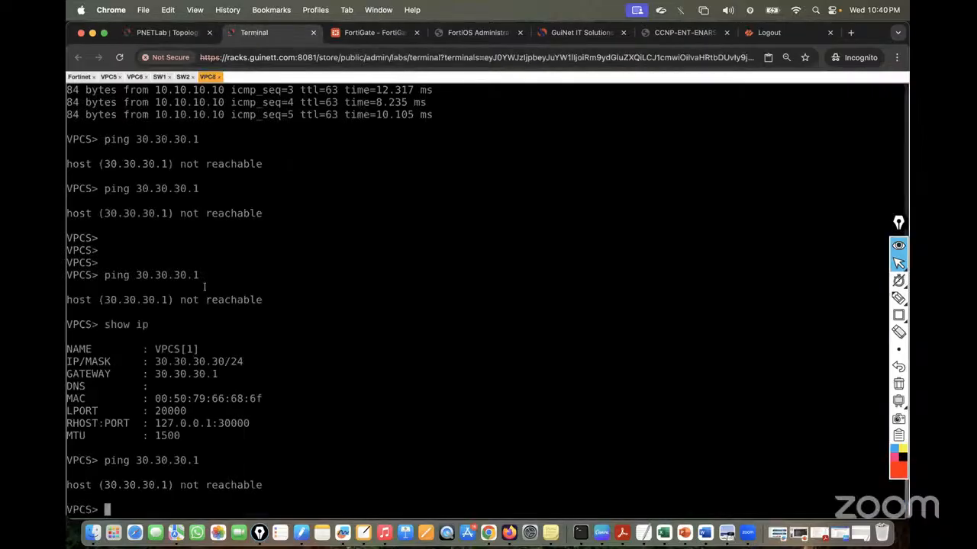
click(184, 77)
key(Return)
key(Return)
key(Return)
key(Return)
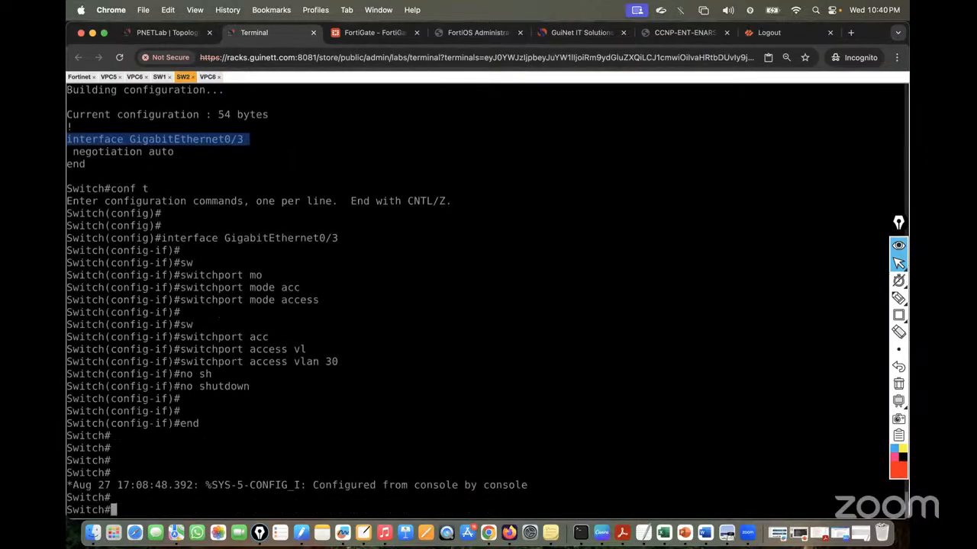
Enter configuration mode and create interface Vlan30 on SW2
text(conf t)
key(Return)
key(Return)
key(Return)
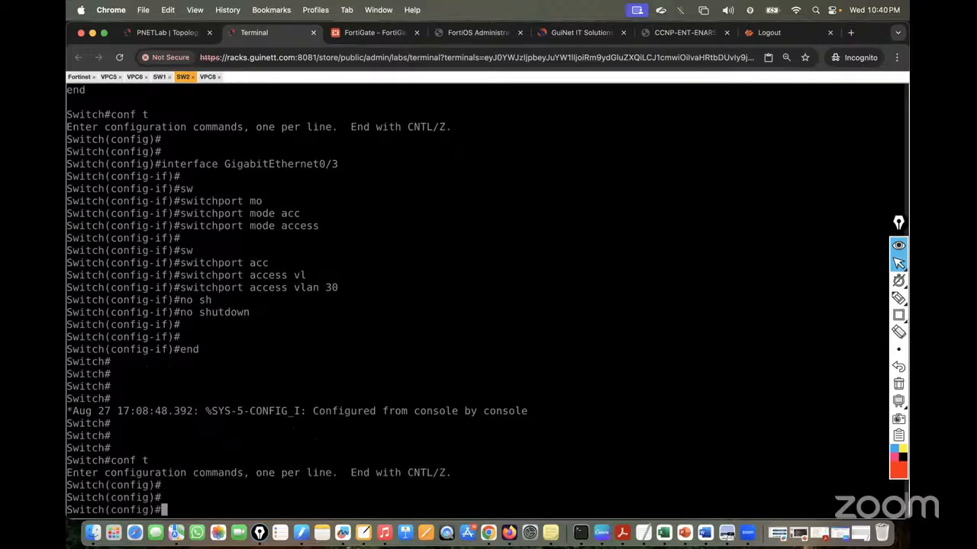
text(inte)
key(Tab)
text(vl)
key(Tab)
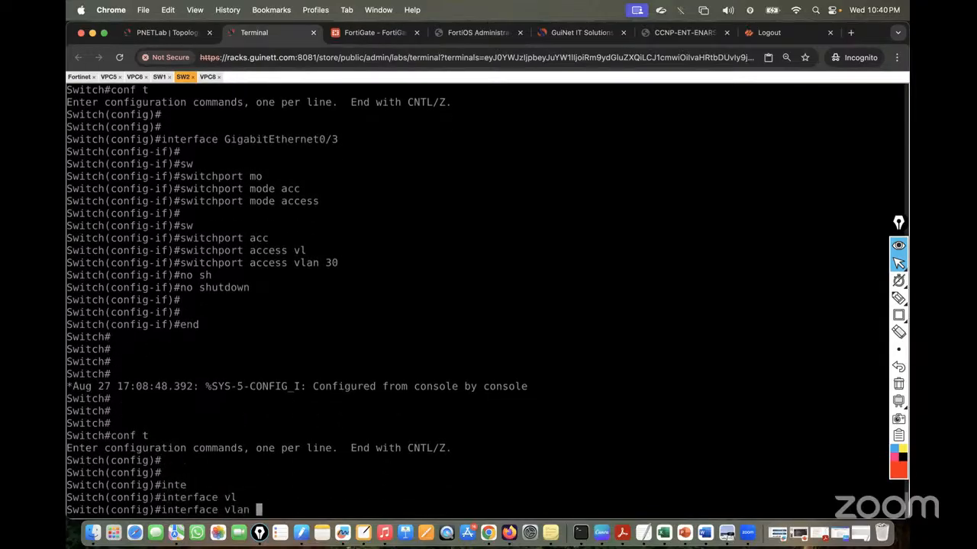
text(30)
key(Return)
Give Vlan30 the IP address 30.30.30.100 with mask 255.255.255.0
text(ip ad)
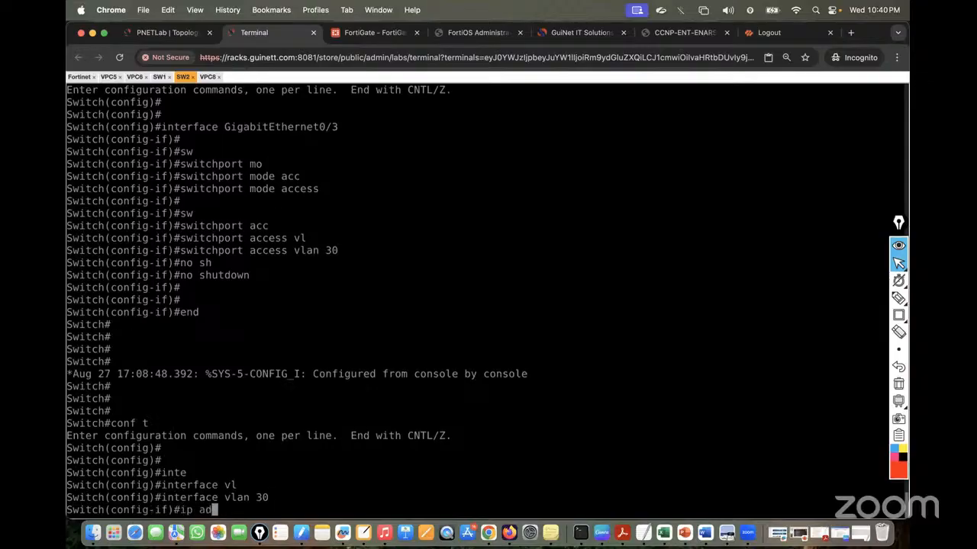
text(d)
key(Tab)
text(30.3)
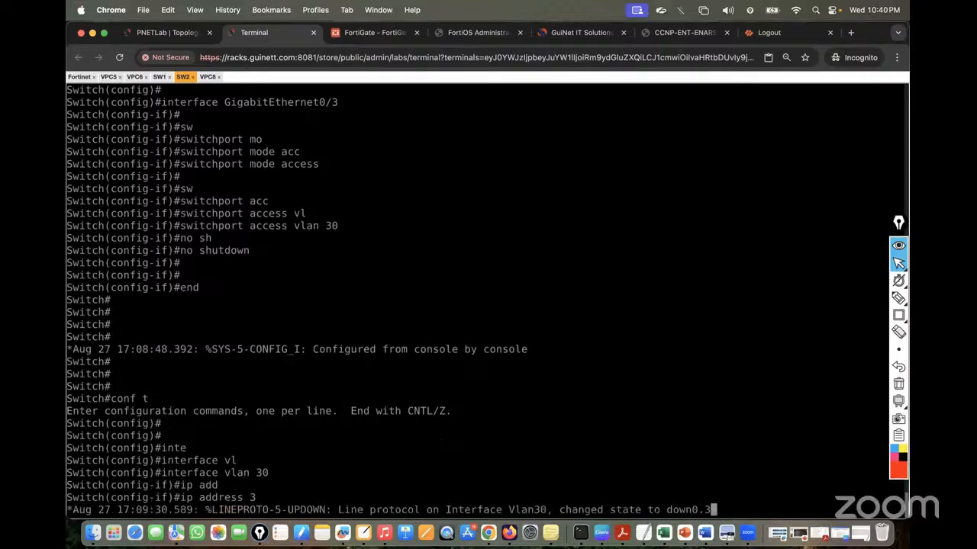
key(Return)
text(0.30.30.)
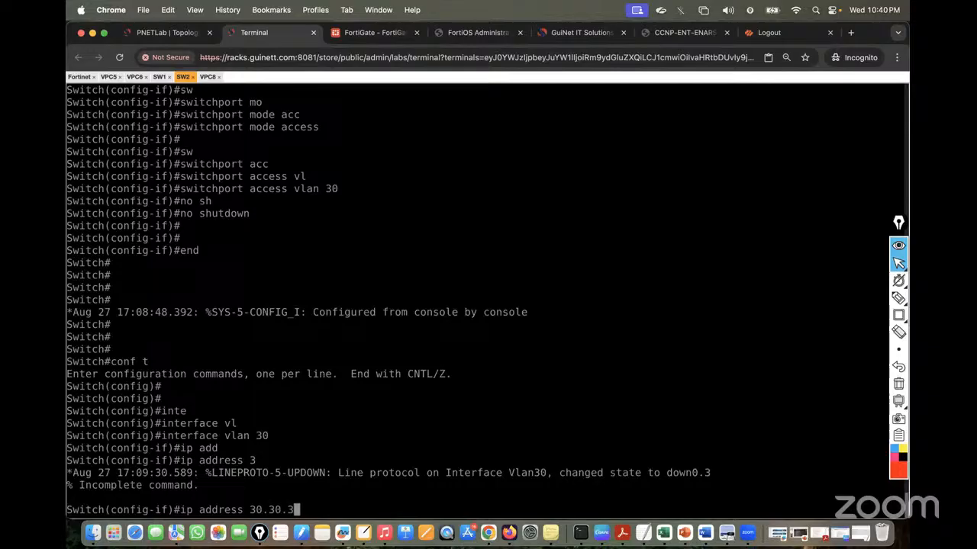
key(BackSpace)
key(BackSpace)
key(BackSpace)
text(100 255)
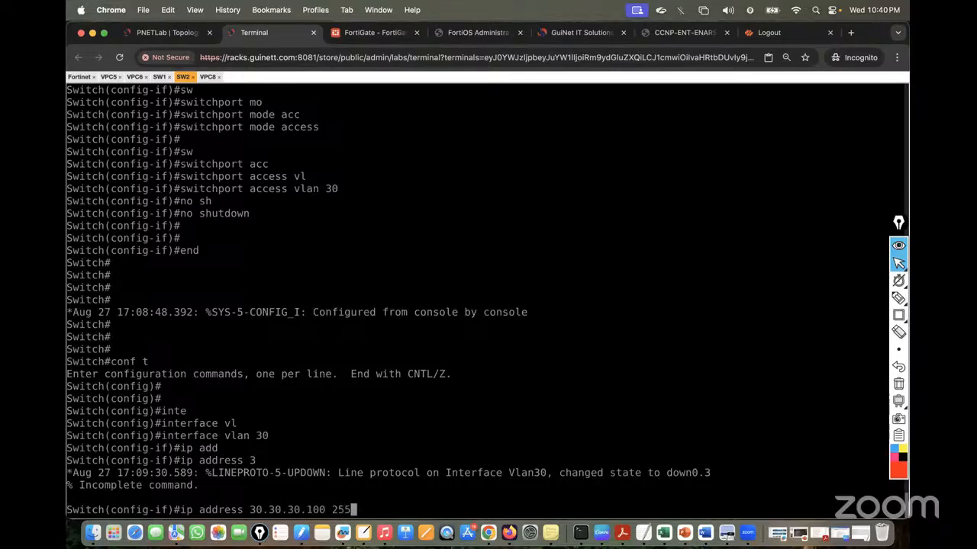
text(.255.255)
text(.0)
key(Return)
Enable Vlan30 with no shutdown and leave configuration mode
text(no)
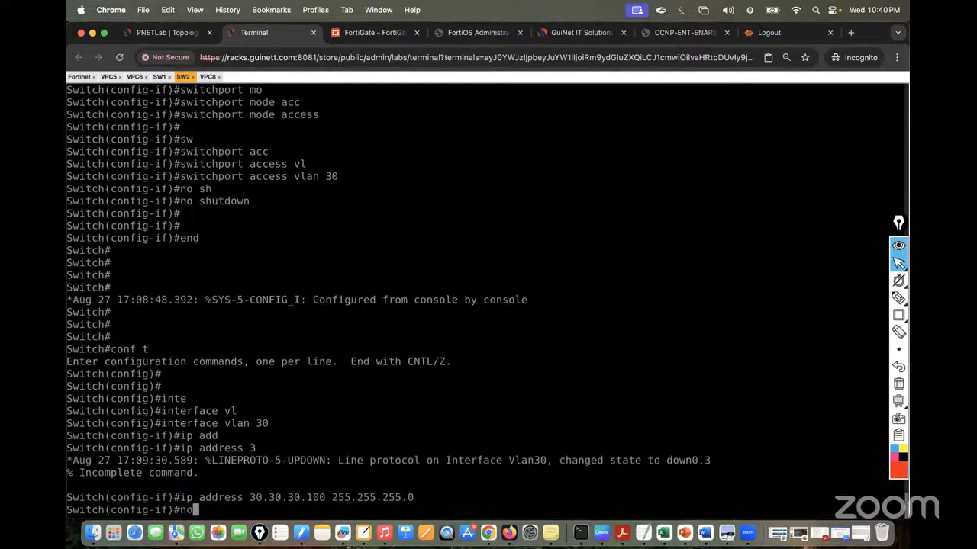
text( sh)
key(Tab)
key(Return)
key(Return)
key(Return)
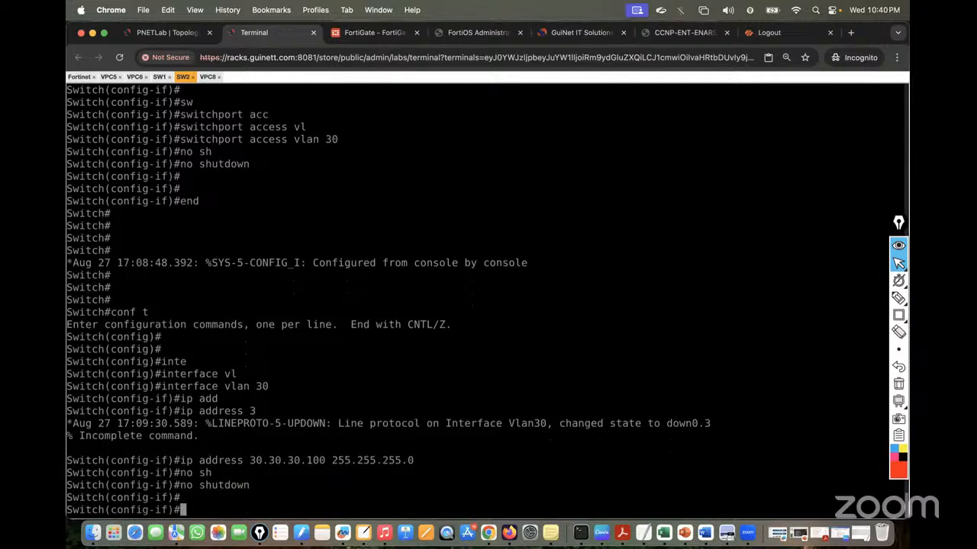
key(Return)
text(end)
key(Return)
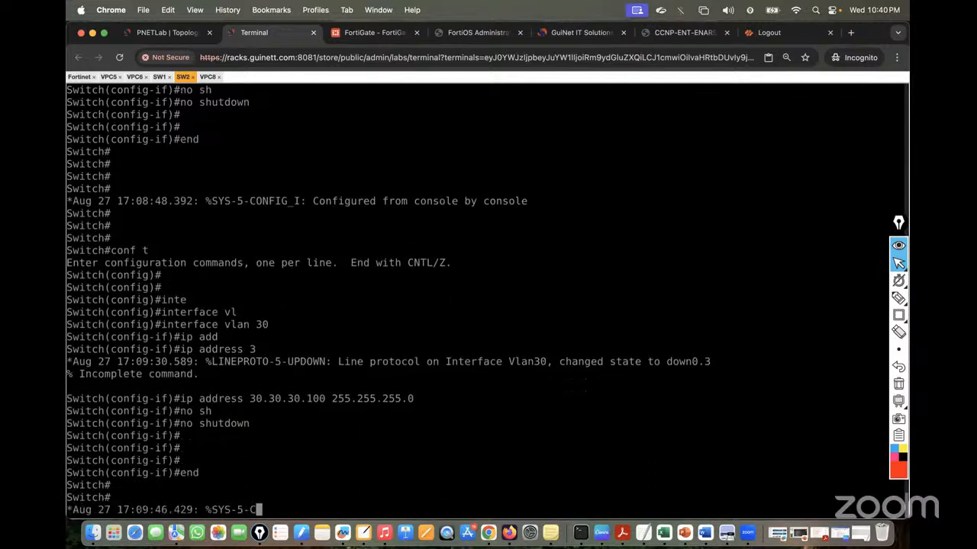
key(Return)
key(Return)
Run show ip interface brief to confirm Vlan30 is up/up
text(sh ipi nt)
key(Return)
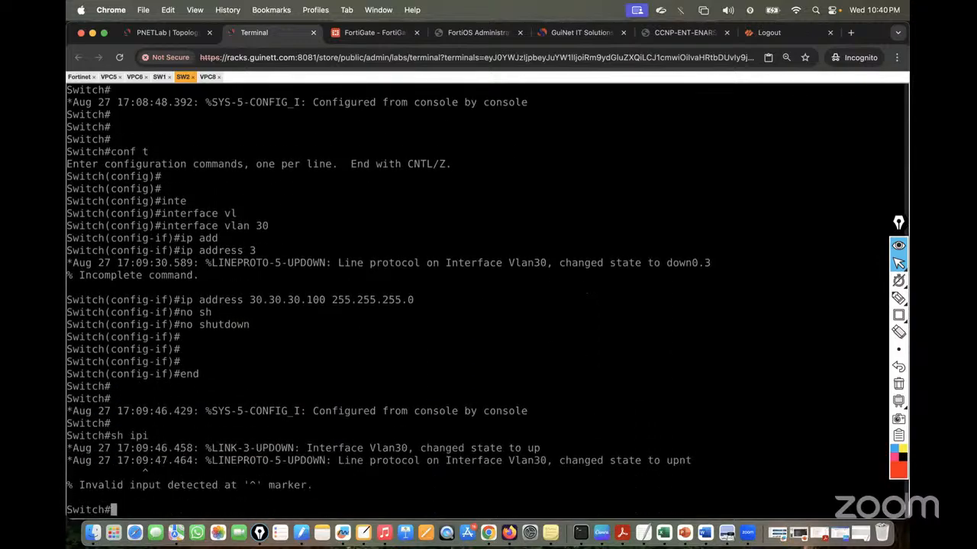
key(Return)
key(Return)
key(Up)
key(BackSpace)
key(BackSpace)
key(BackSpace)
key(BackSpace)
key(BackSpace)
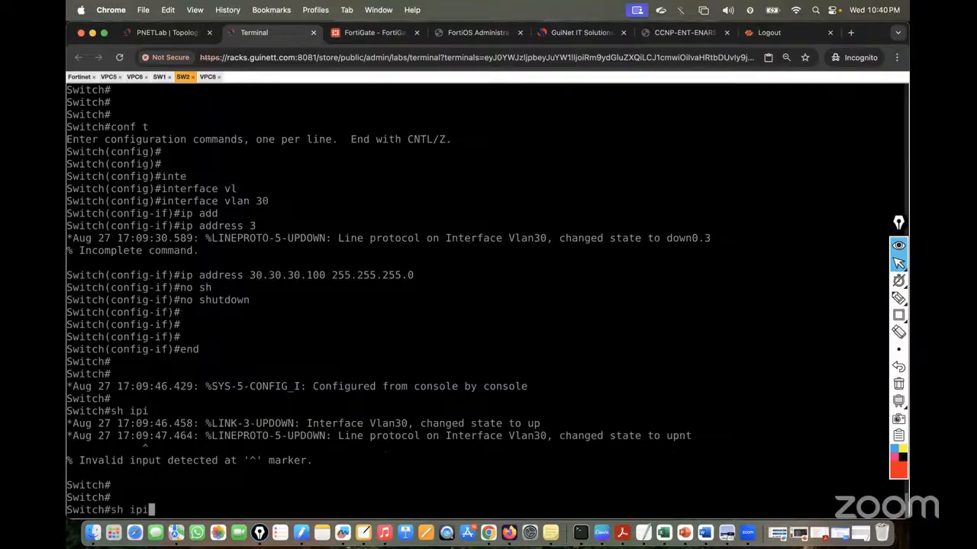
text(int bri)
key(Tab)
key(Return)
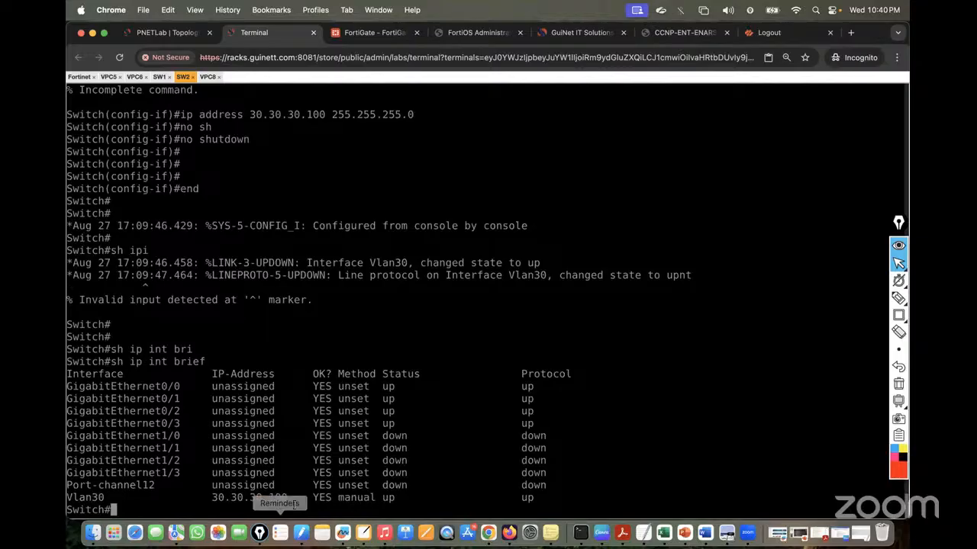
From SW2's console, ping 30.30.30.1, built by pasting and trimming the copied Vlan30 address
click(165, 32)
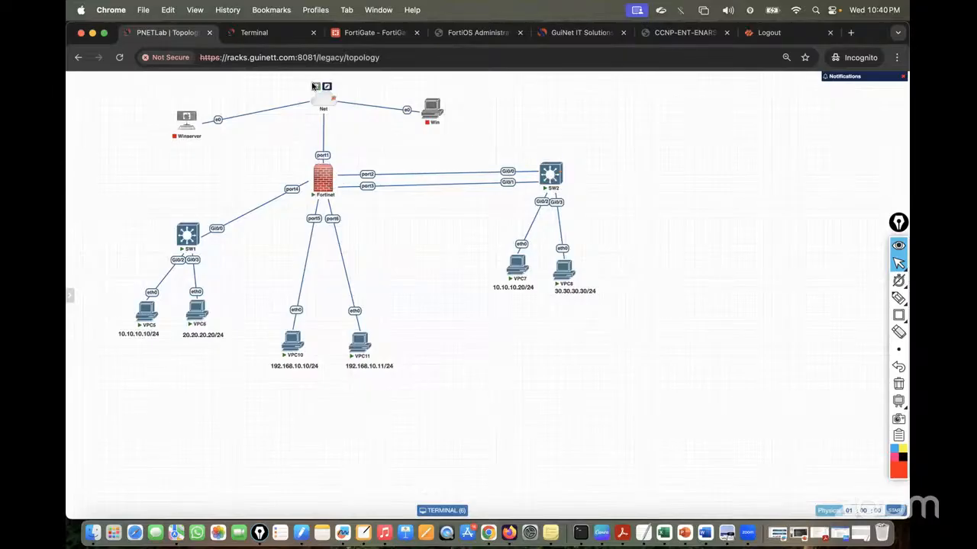
click(254, 32)
text(pin)
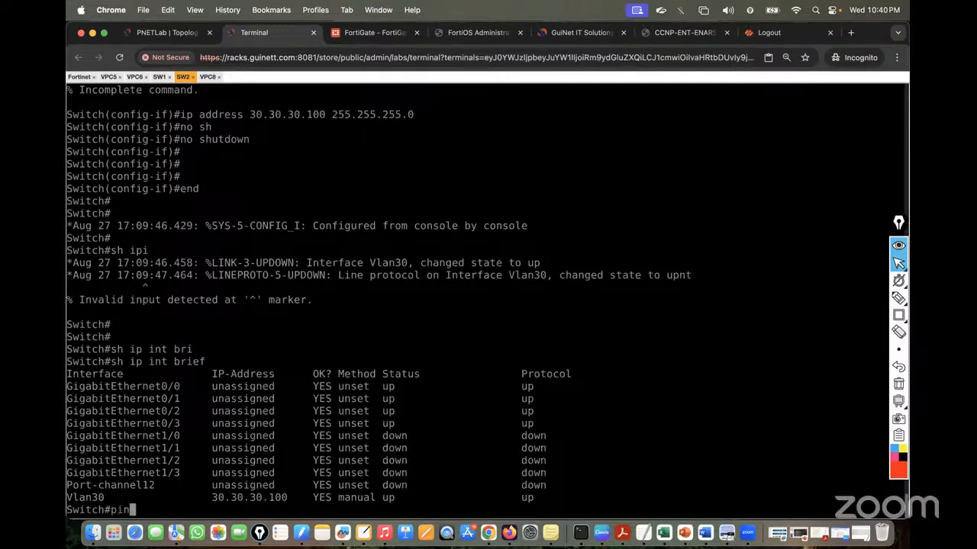
text(g)
drag(212, 496, 284, 496)
text(30.30.30.100)
key(BackSpace)
key(BackSpace)
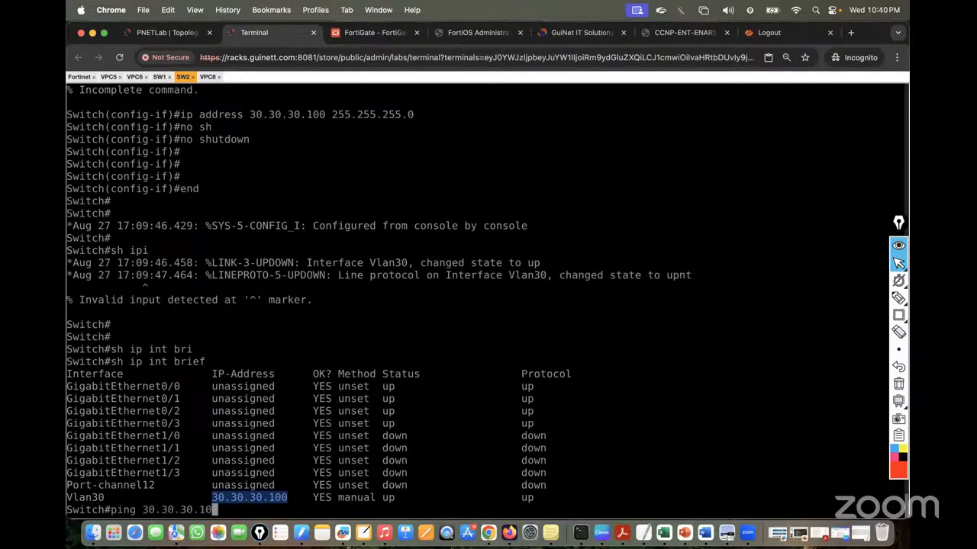
key(Return)
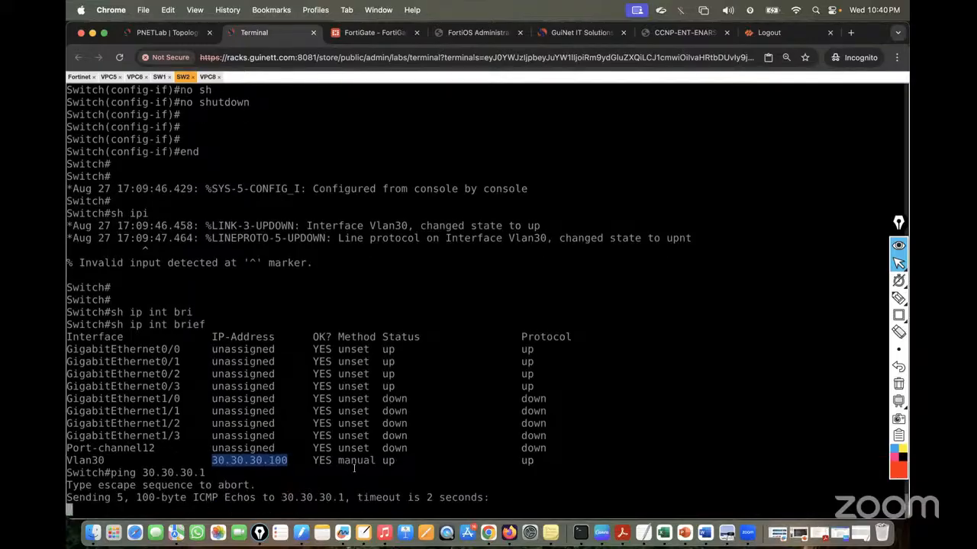
Repeat the ping to 30.30.30.1 until replies reach 100 percent success
key(Return)
key(Return)
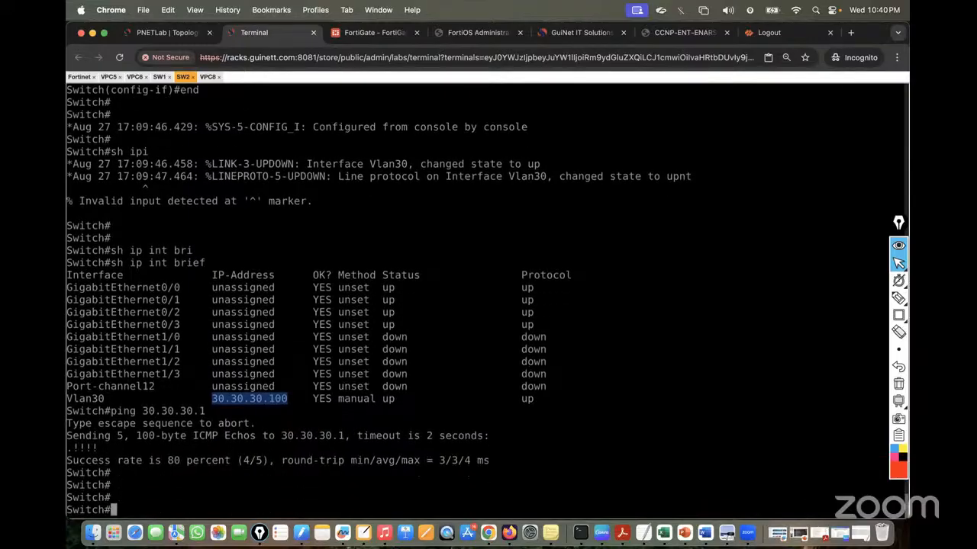
key(Up)
key(Return)
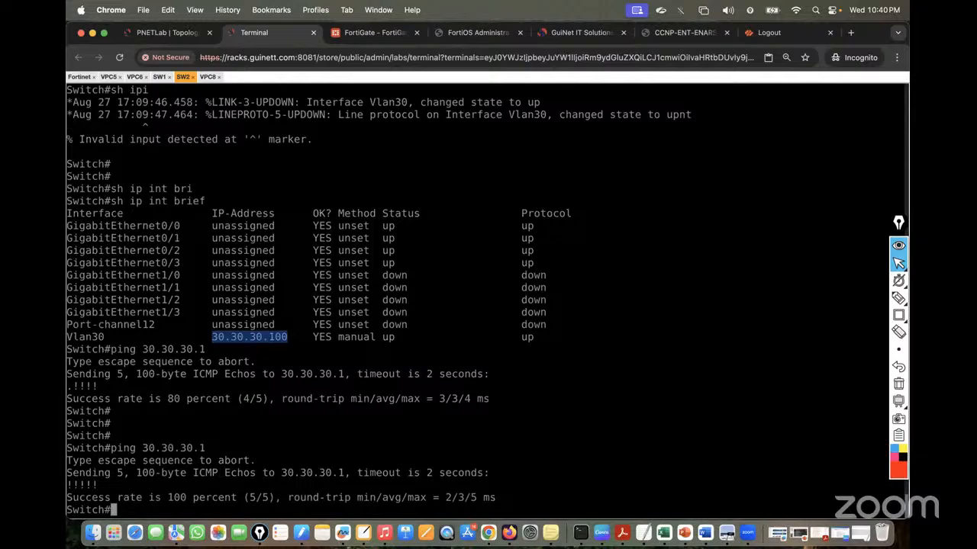
key(Return)
key(Return)
key(Up)
Rerun ping 30.30.30.1 on SW2 and VPC8, VPC8 now getting five replies, then return to topology
key(Return)
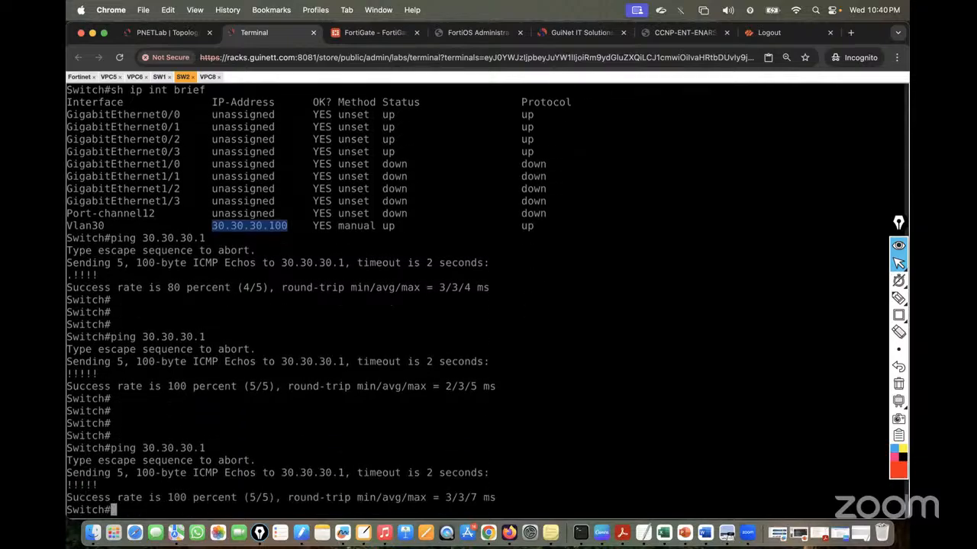
click(205, 78)
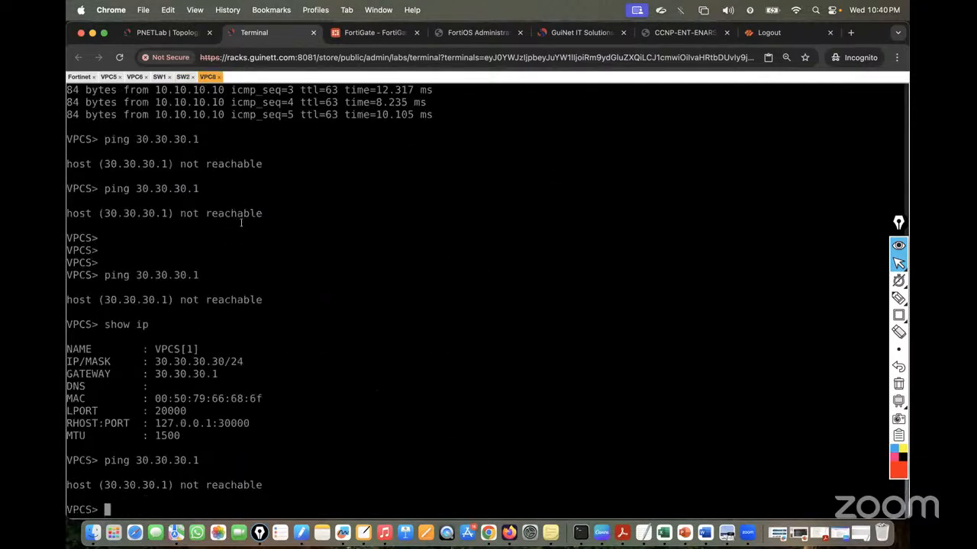
key(Up)
key(Return)
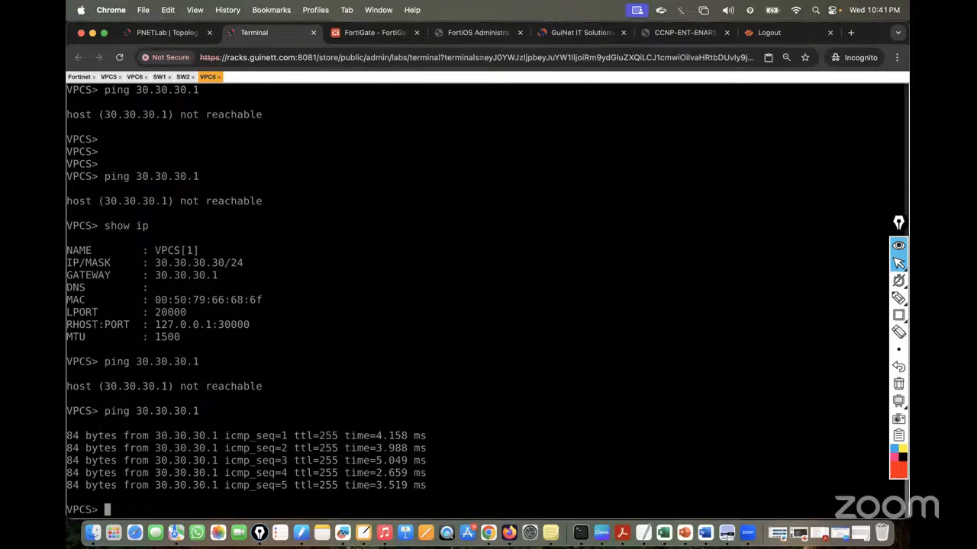
click(152, 32)
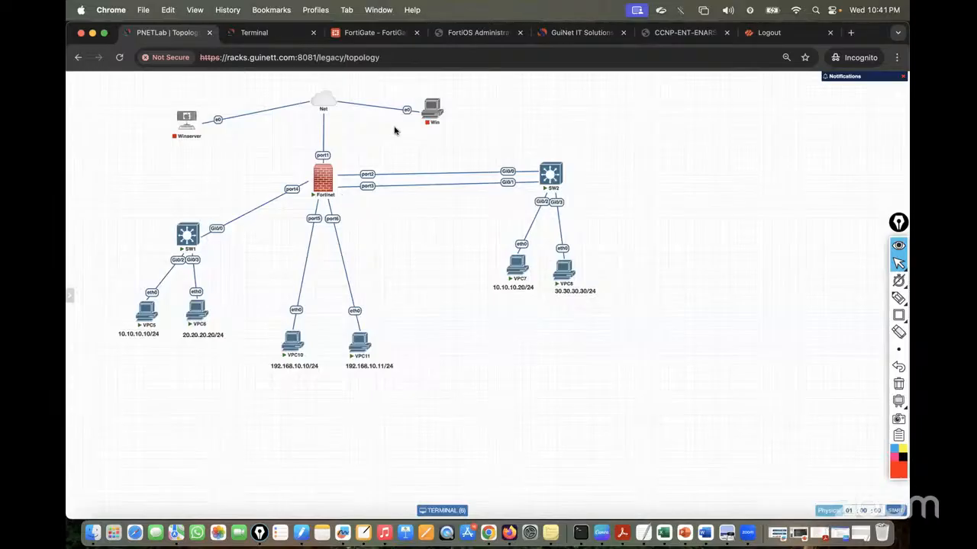
In FortiGate's interfaces list, expand port4, reopen Redundant_Int's settings and launch the CLI Console
click(375, 34)
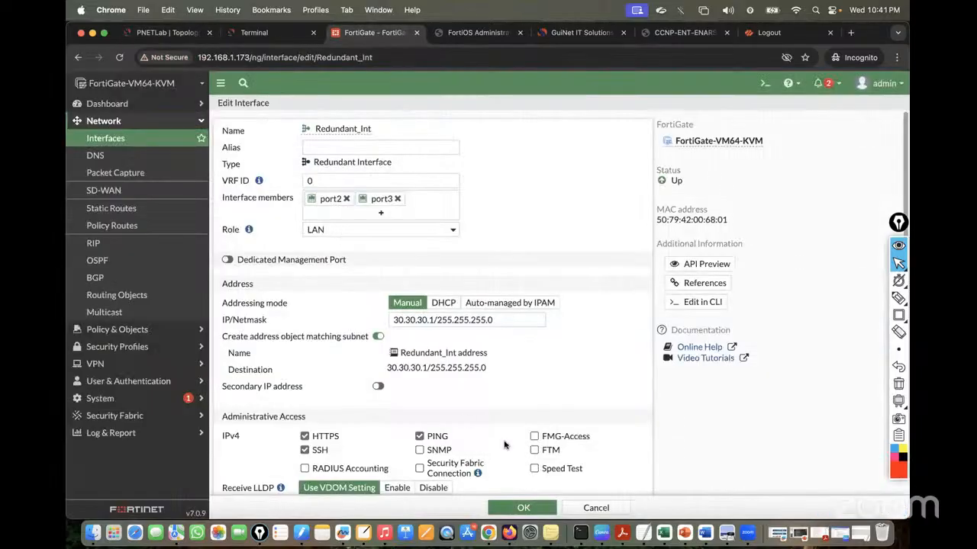
click(585, 508)
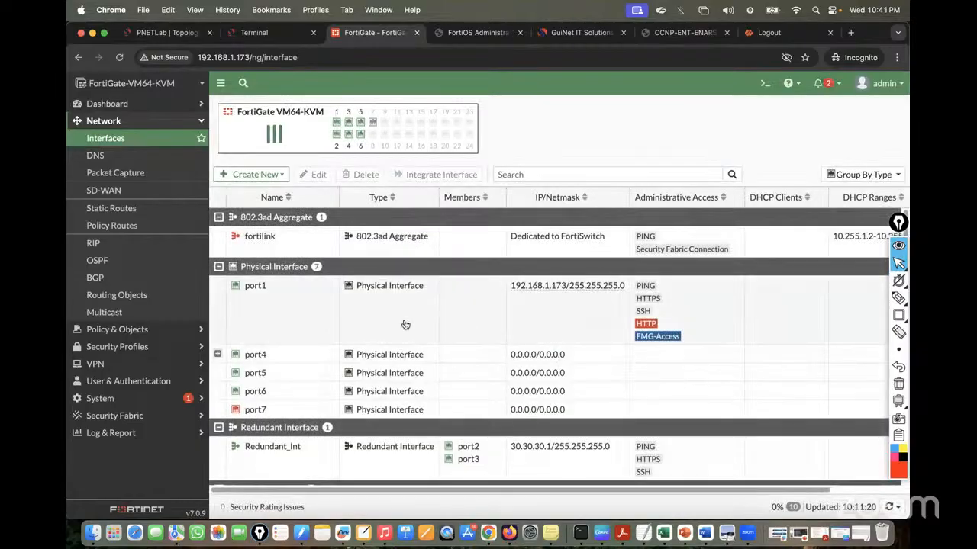
click(219, 356)
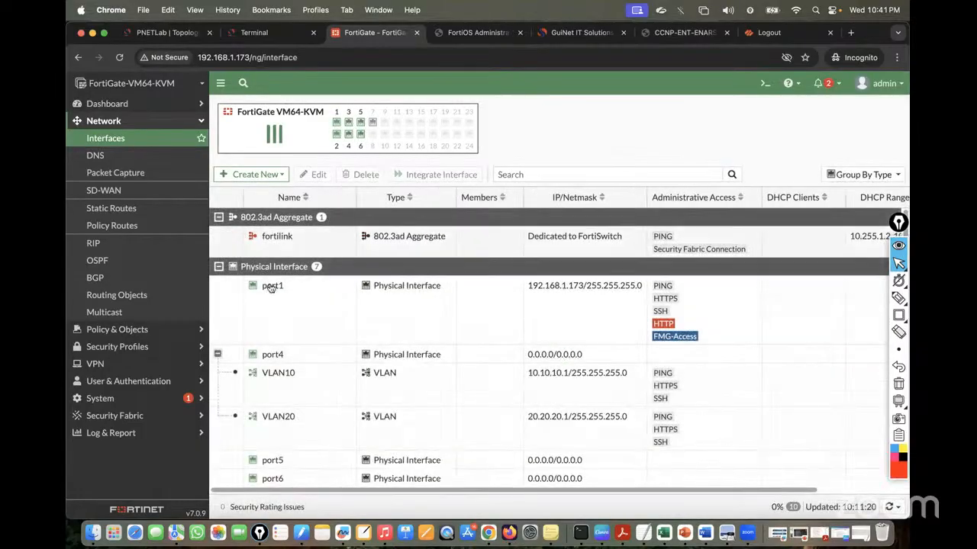
scroll(351, 333, down, 1)
scroll(351, 333, up, 1)
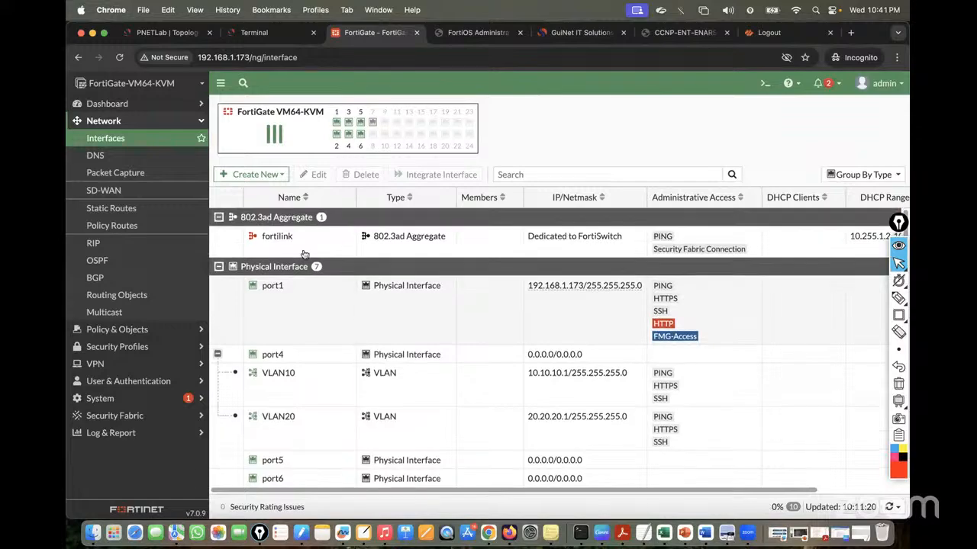
scroll(270, 340, down, 5)
scroll(270, 340, down, 2)
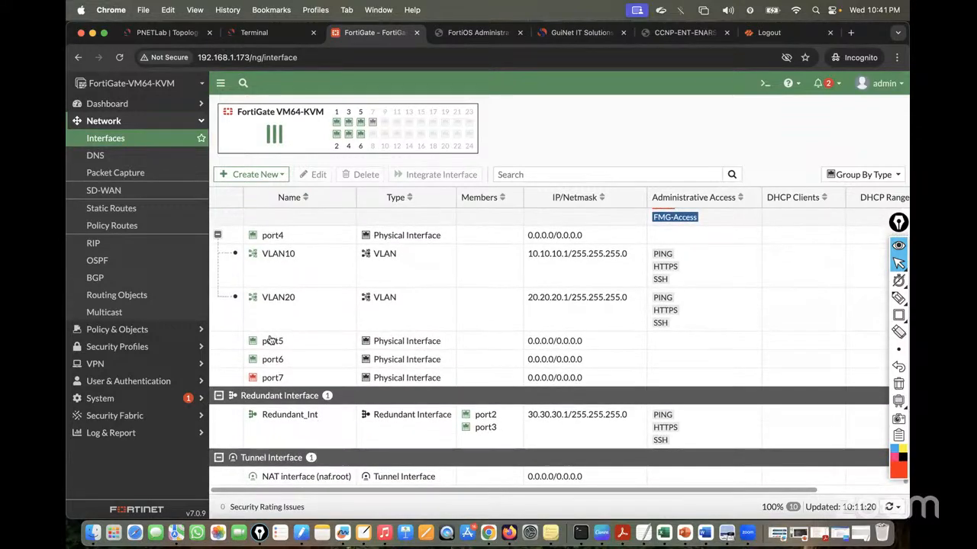
double_click(293, 421)
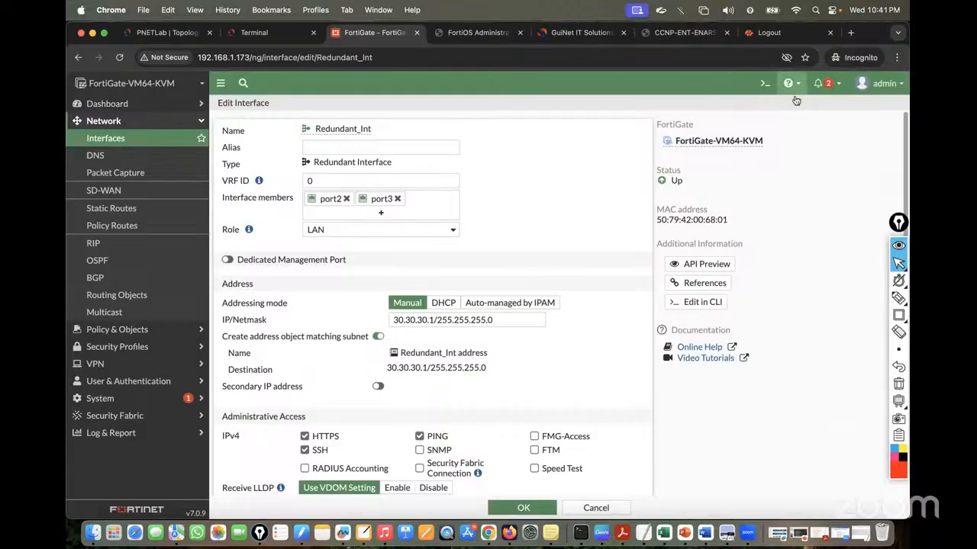
click(765, 83)
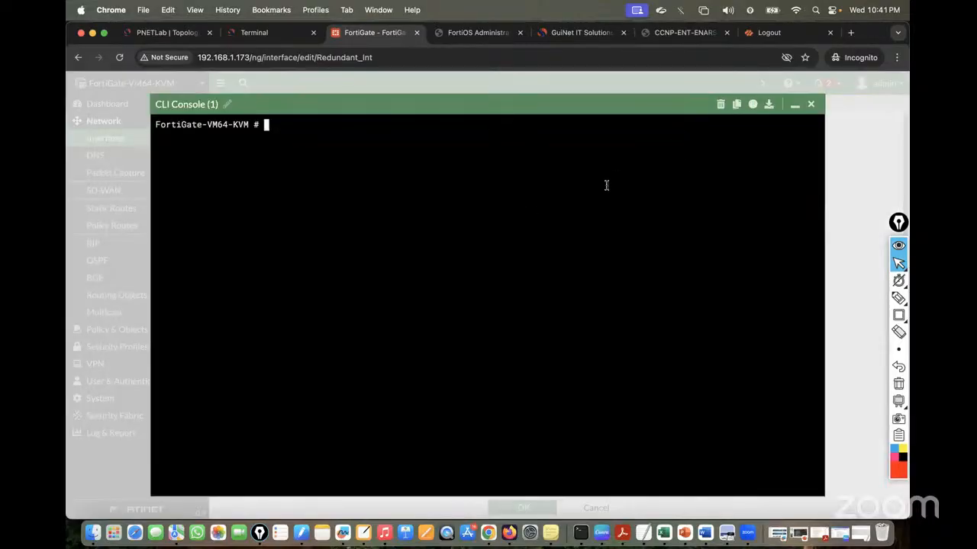
Run 'show system interface Redundant_Int', copying the interface name from the '?' listing
text(show system interface)
key(question)
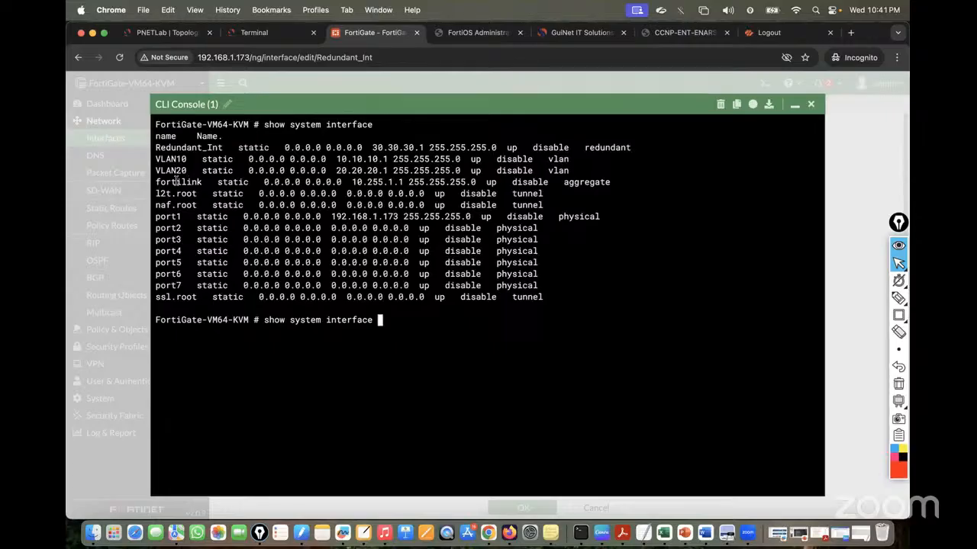
drag(156, 147, 502, 148)
click(502, 149)
drag(156, 147, 222, 145)
right_click(300, 192)
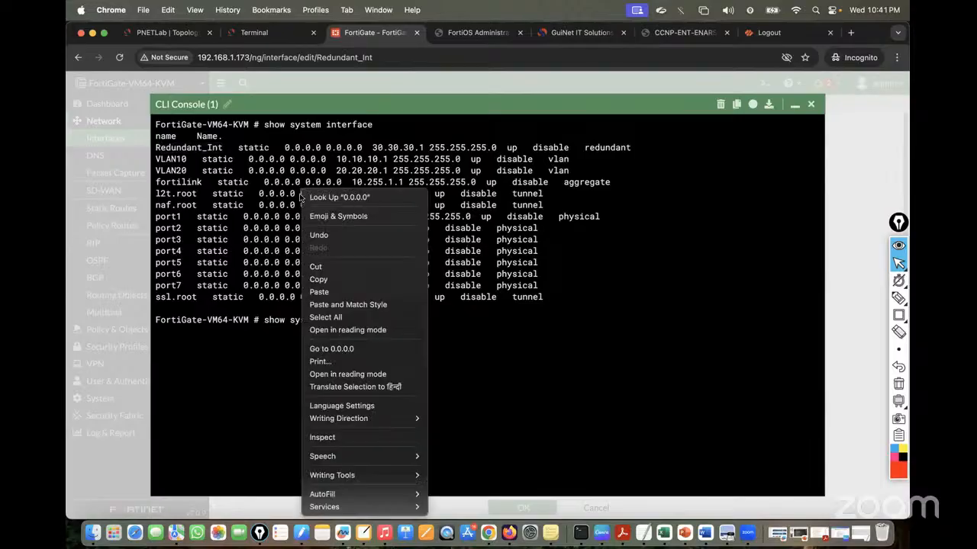
click(207, 162)
drag(156, 146, 223, 147)
right_click(208, 147)
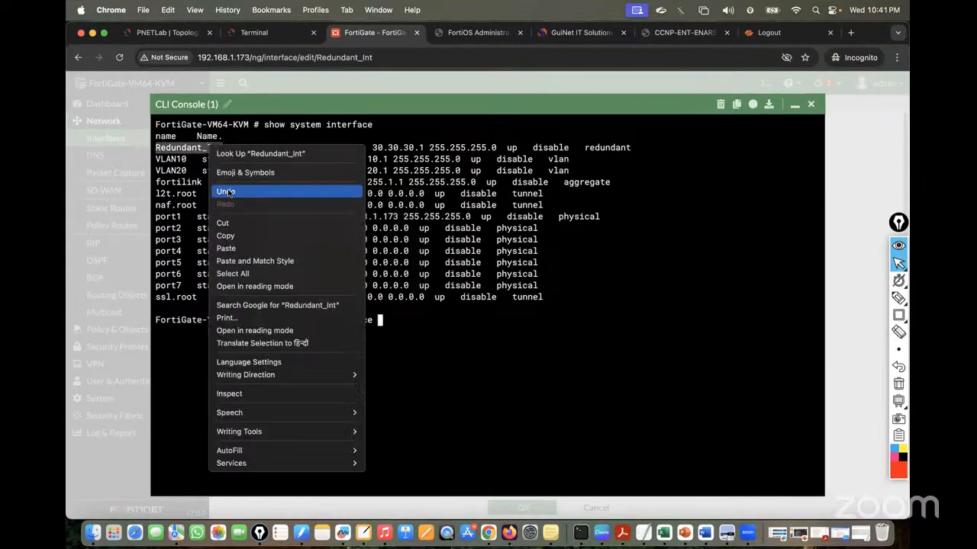
click(231, 239)
right_click(448, 263)
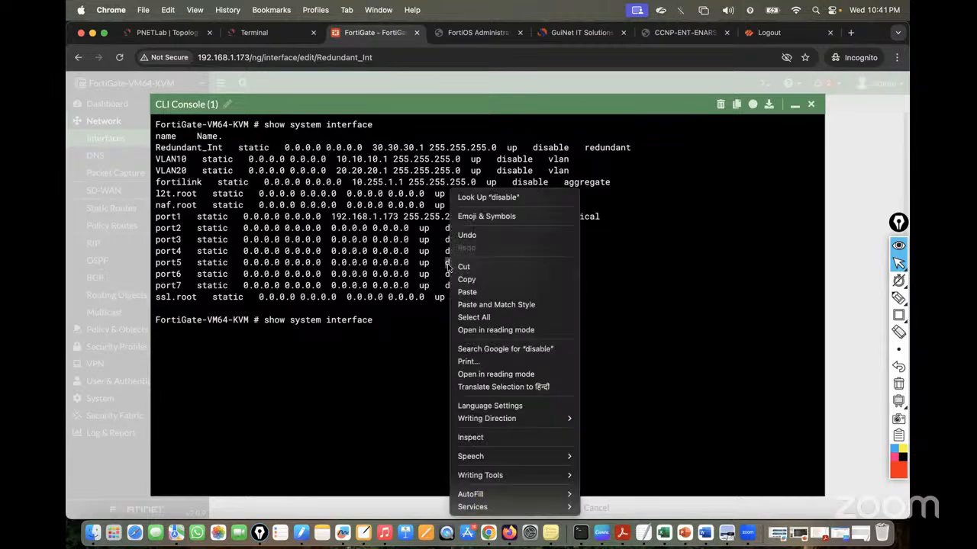
click(475, 292)
key(Return)
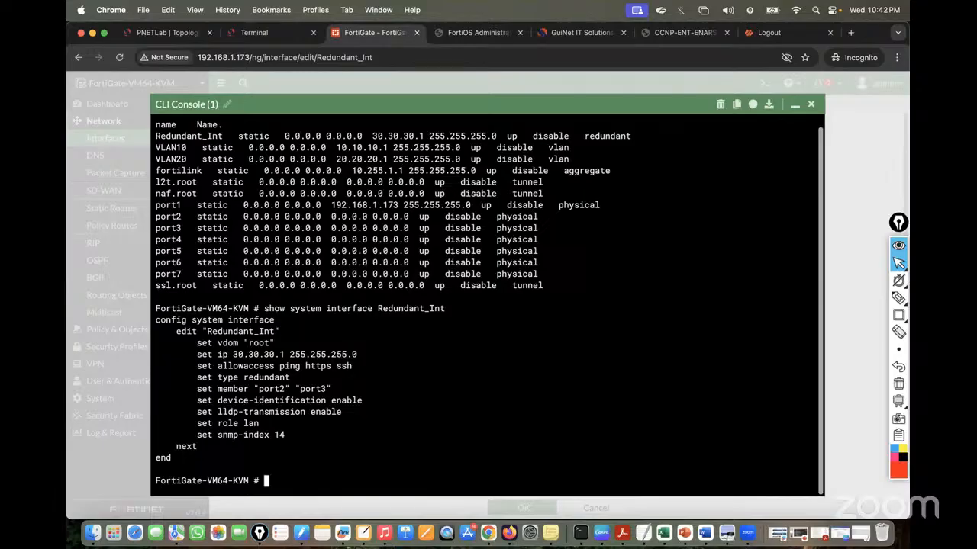
Stage 'diagnose netlink redundant name Redundant_Int' at the CLI prompt
text(diagnose netlink )
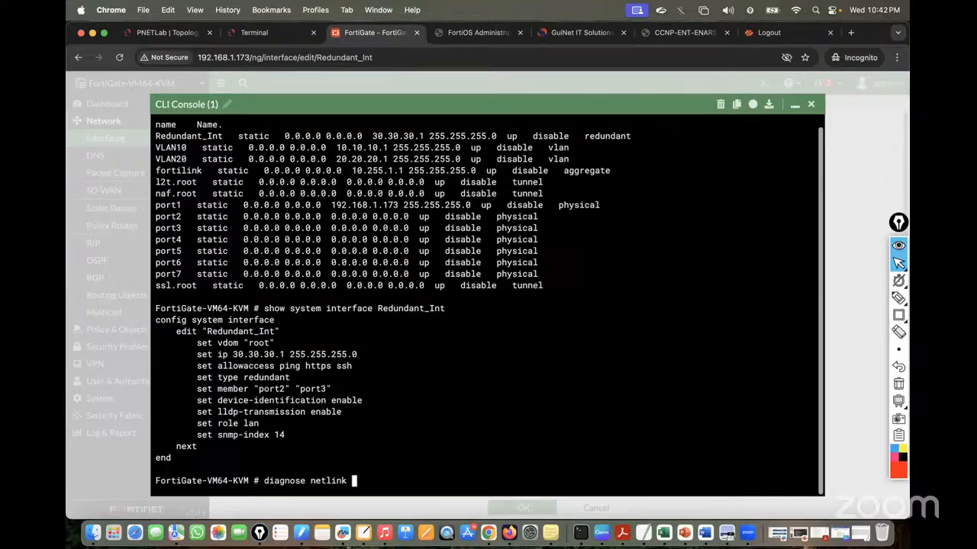
text(redundant name)
right_click(429, 337)
click(452, 402)
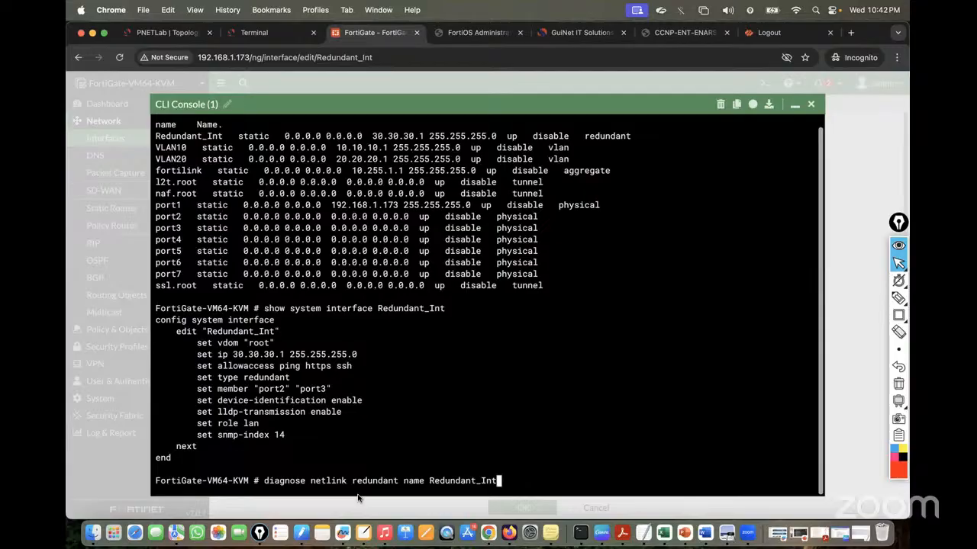
Run the Redundant_Int netlink diagnostic and highlight current slave port2 and the port2/port3 status lines
key(Return)
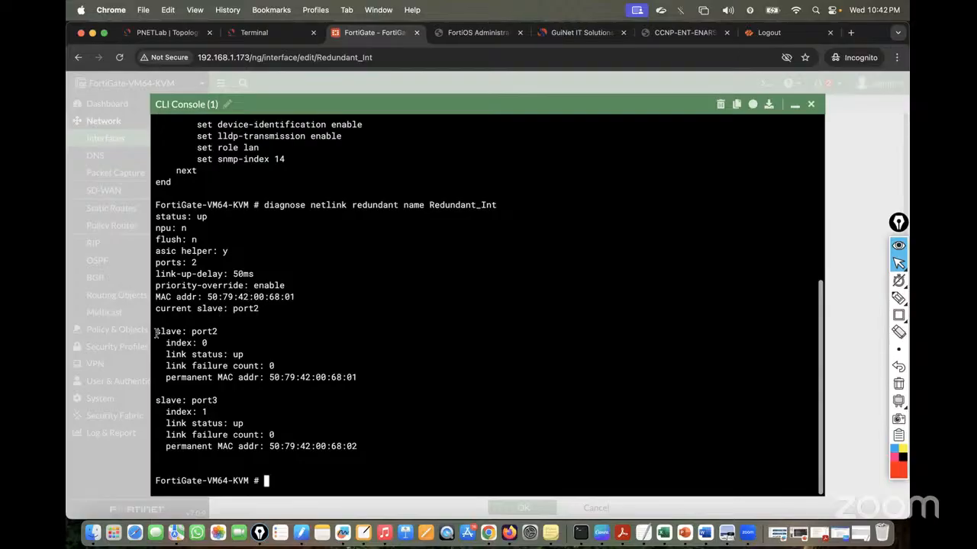
drag(155, 331, 234, 330)
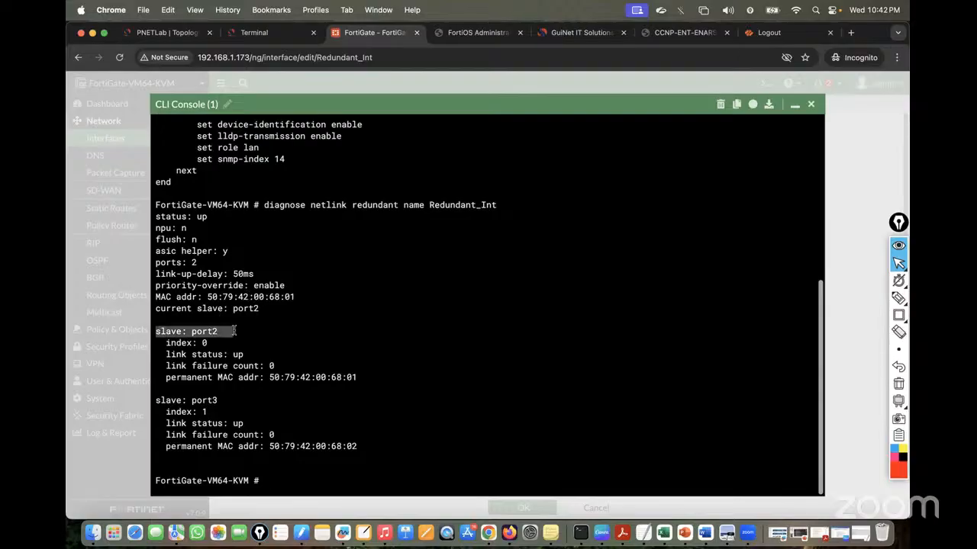
click(159, 399)
drag(156, 399, 229, 400)
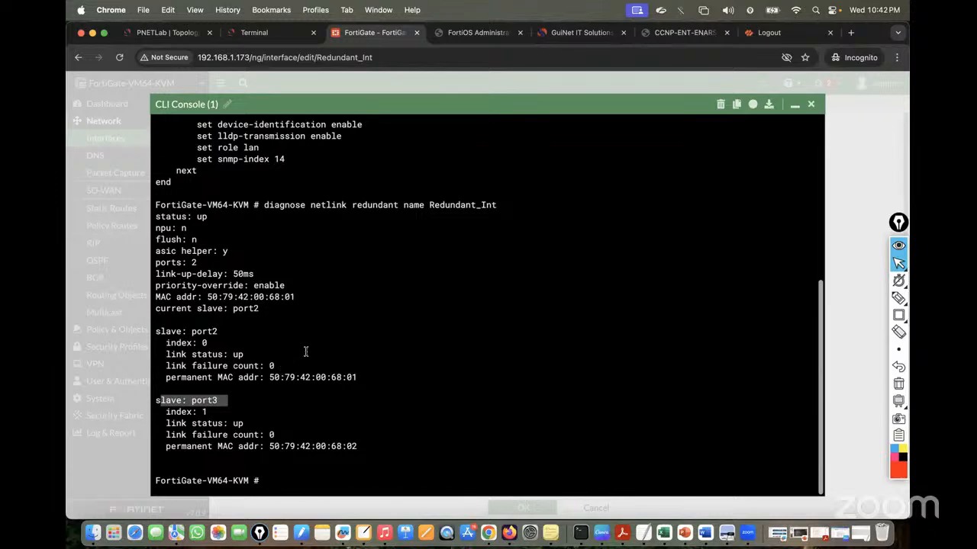
click(329, 341)
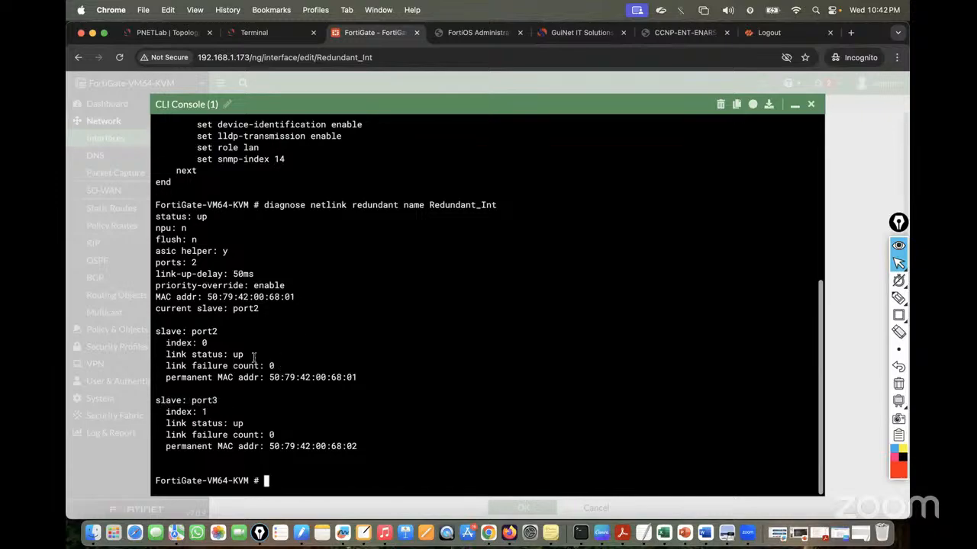
drag(157, 332, 384, 449)
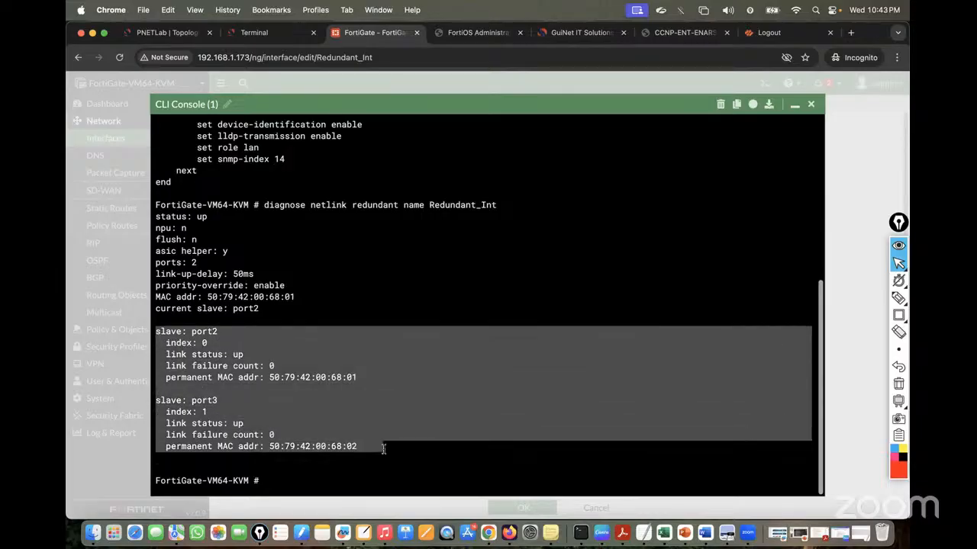
click(364, 379)
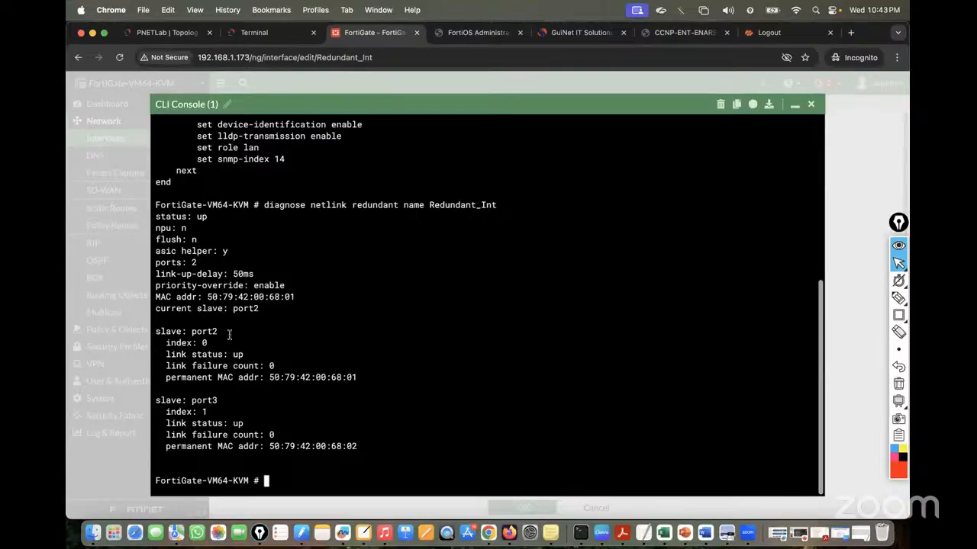
drag(154, 307, 269, 308)
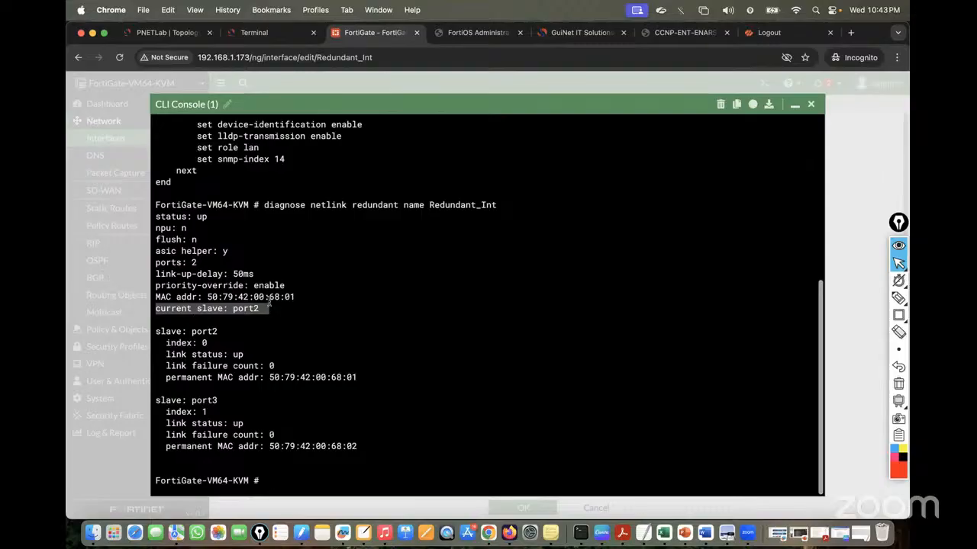
drag(161, 400, 371, 449)
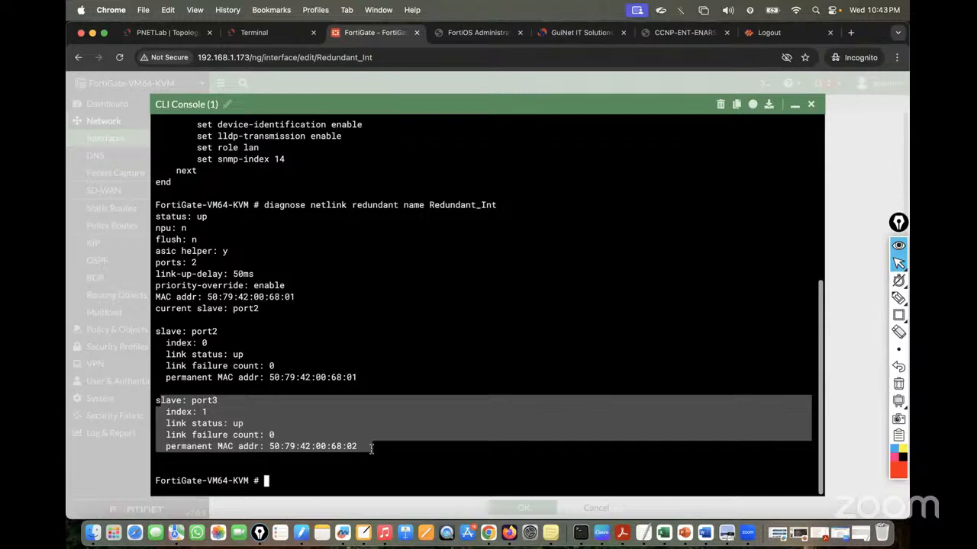
Suspend the FortiGate port2 link to SW2 in the PNETLab topology
click(172, 32)
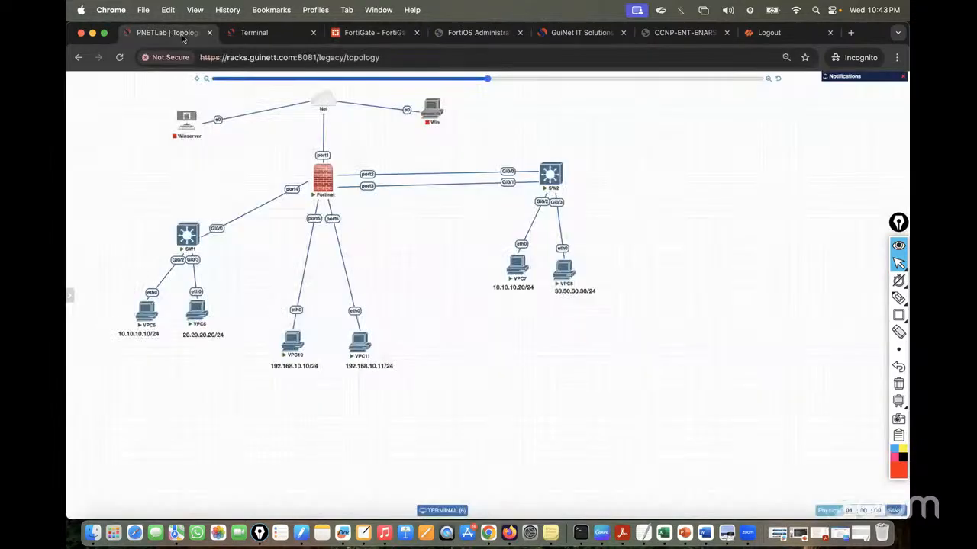
right_click(366, 174)
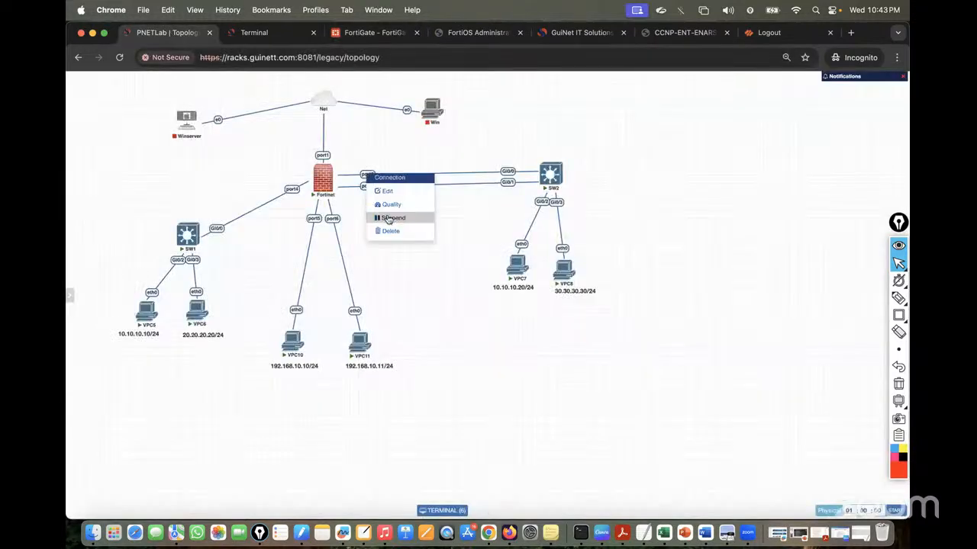
click(389, 217)
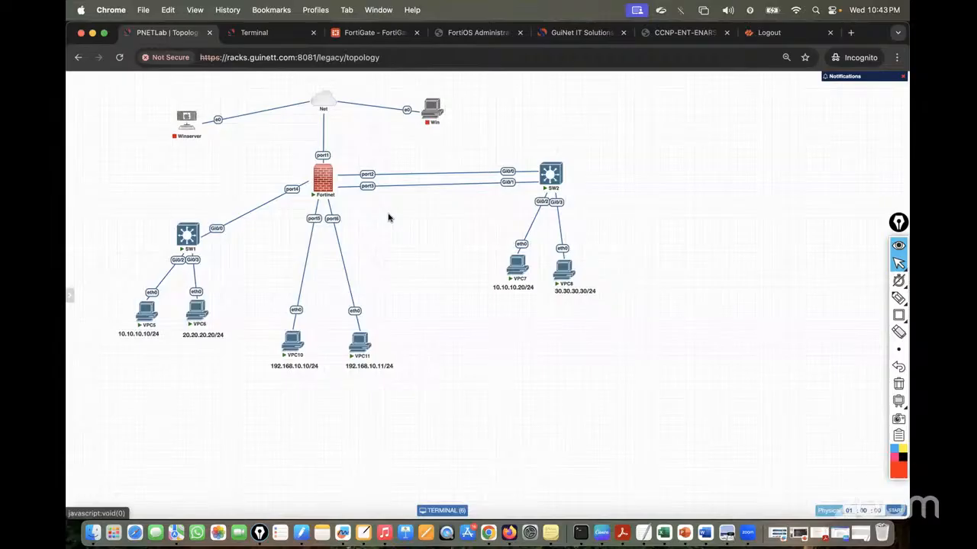
Rerun the netlink diagnostic and confirm port2 is down and port3 is now current slave
click(260, 32)
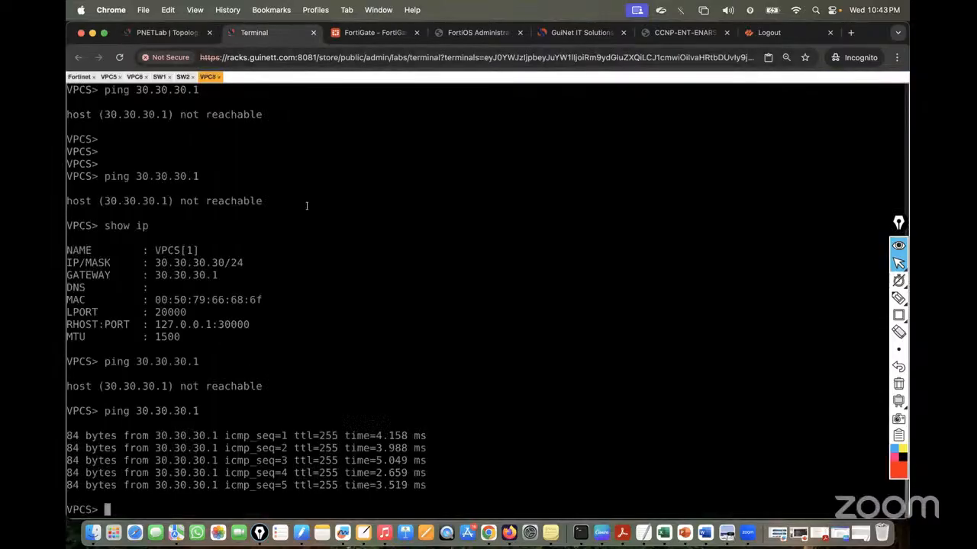
click(374, 32)
key(Up)
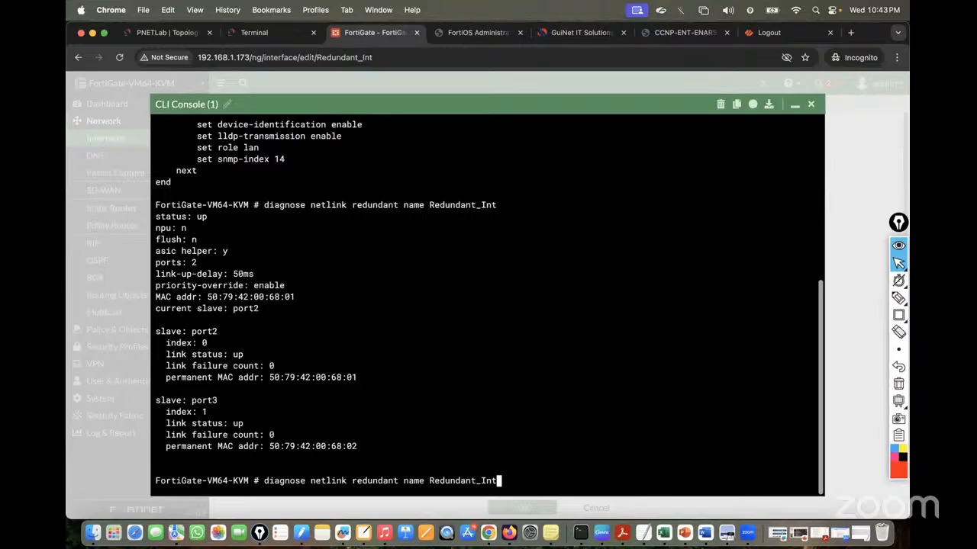
key(Return)
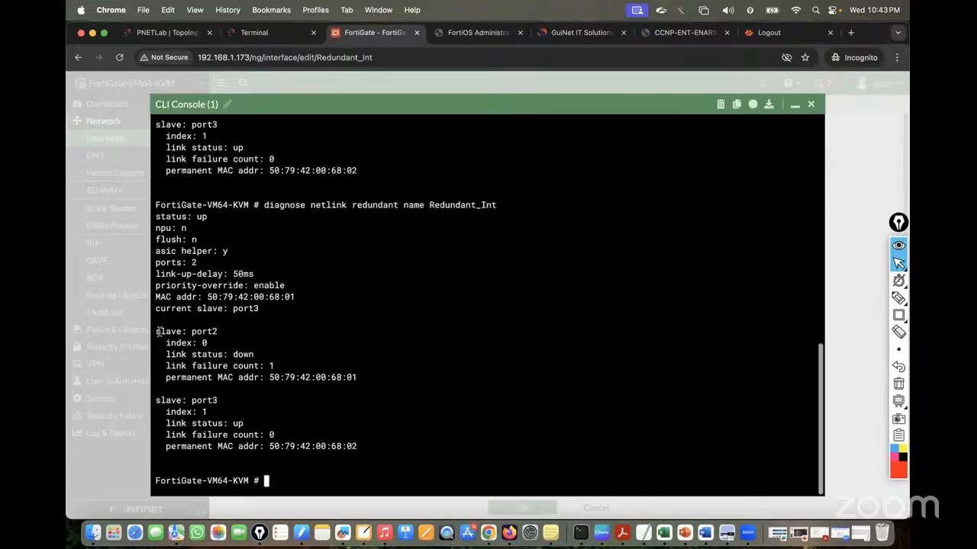
drag(158, 331, 321, 377)
click(266, 309)
drag(266, 309, 161, 308)
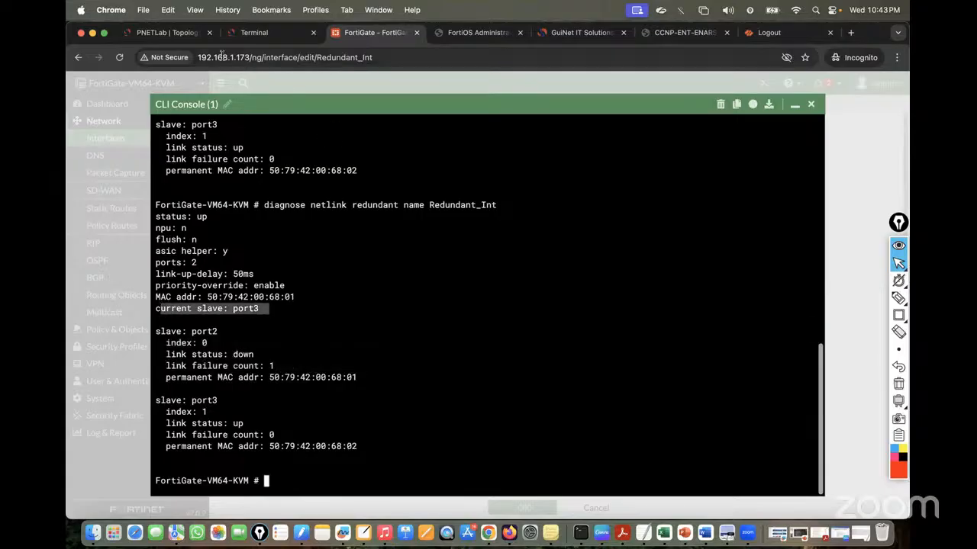
Resume the suspended port2 link in the PNETLab topology
click(170, 35)
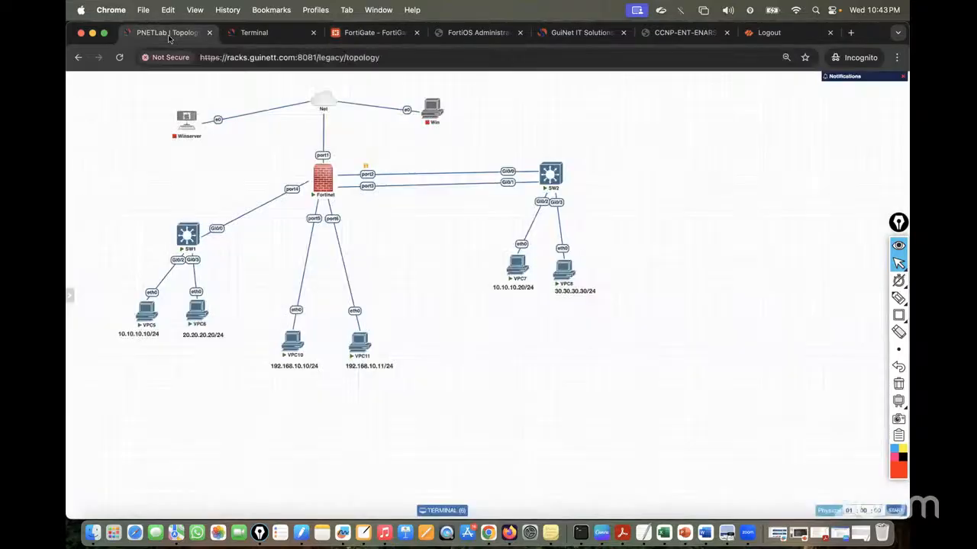
right_click(367, 176)
click(388, 222)
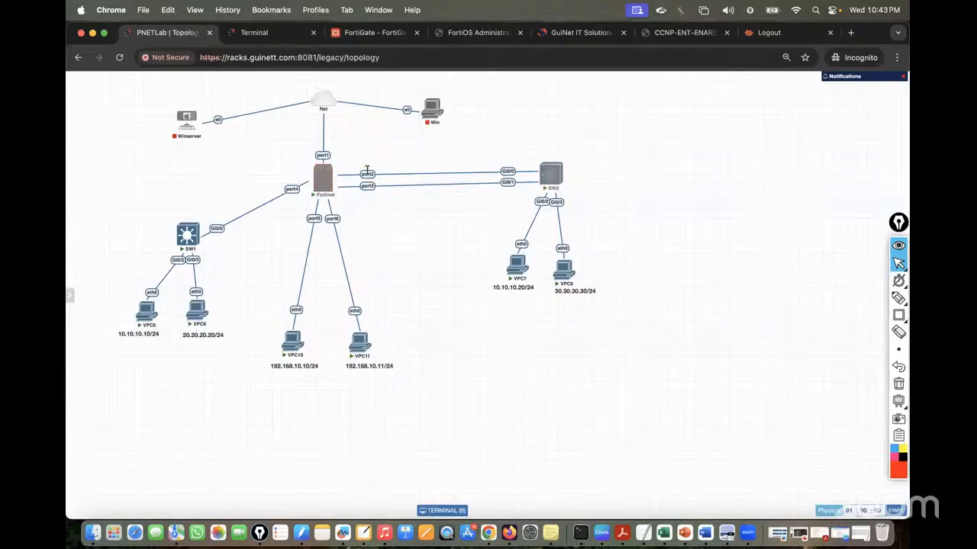